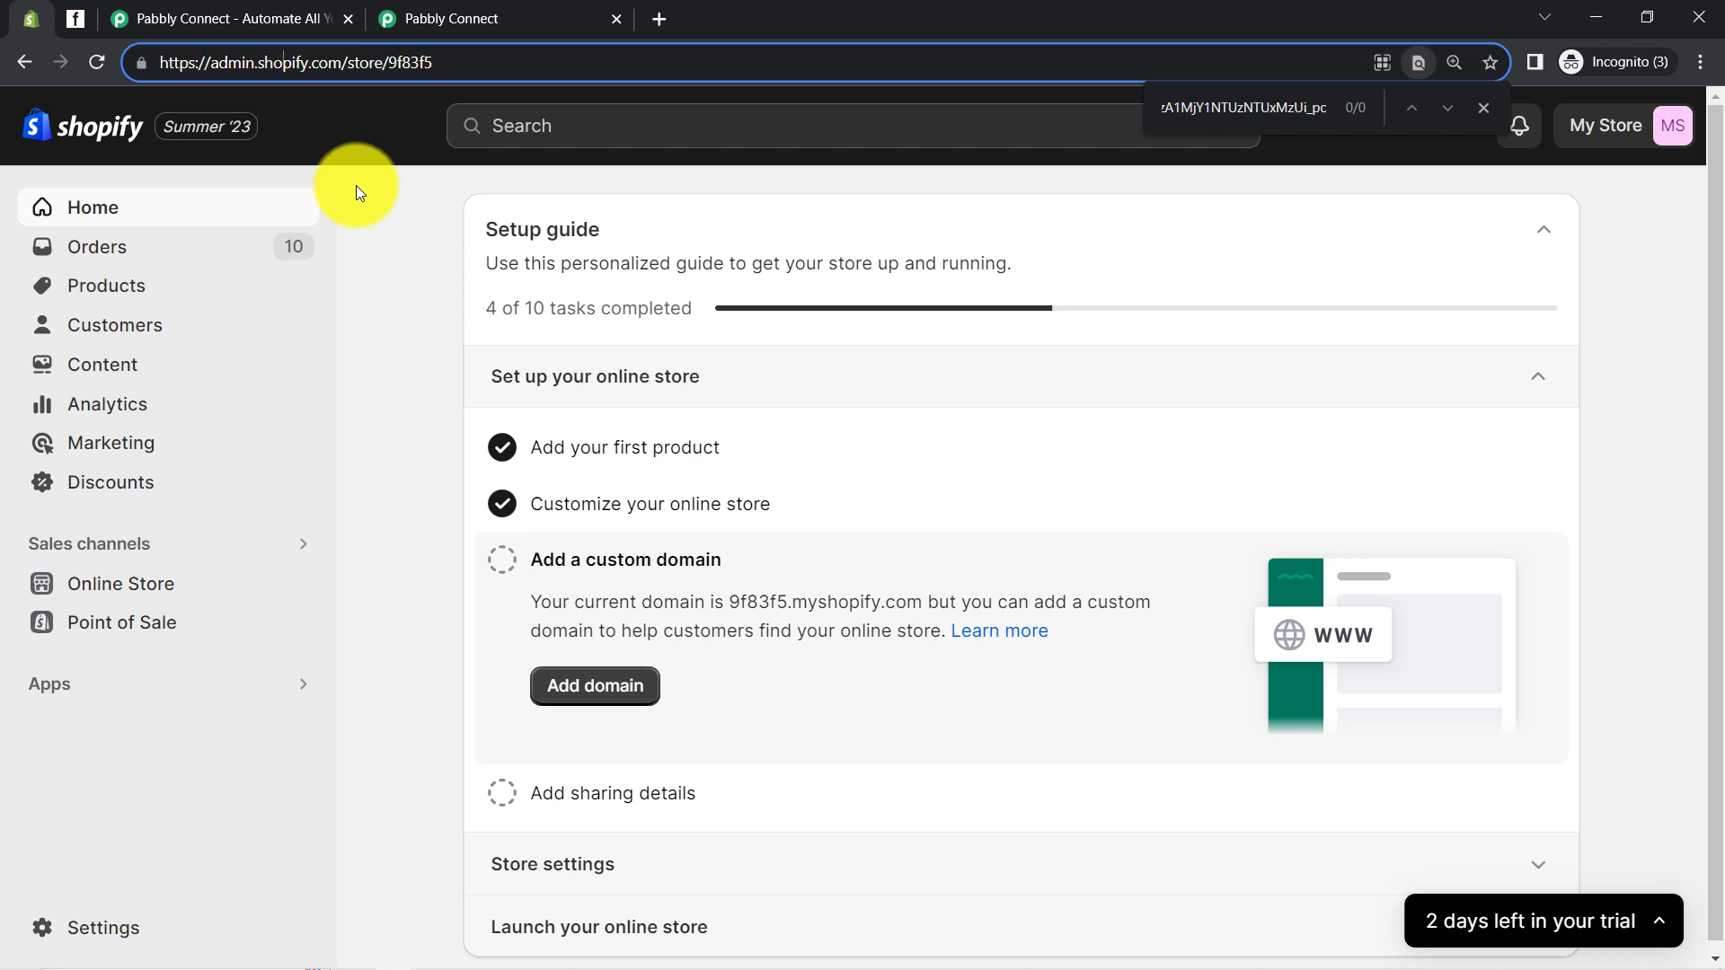
Compare the Shopify store admin with the Flodesk My emails page, then go to the Pabbly Connect website
left_click(78, 16)
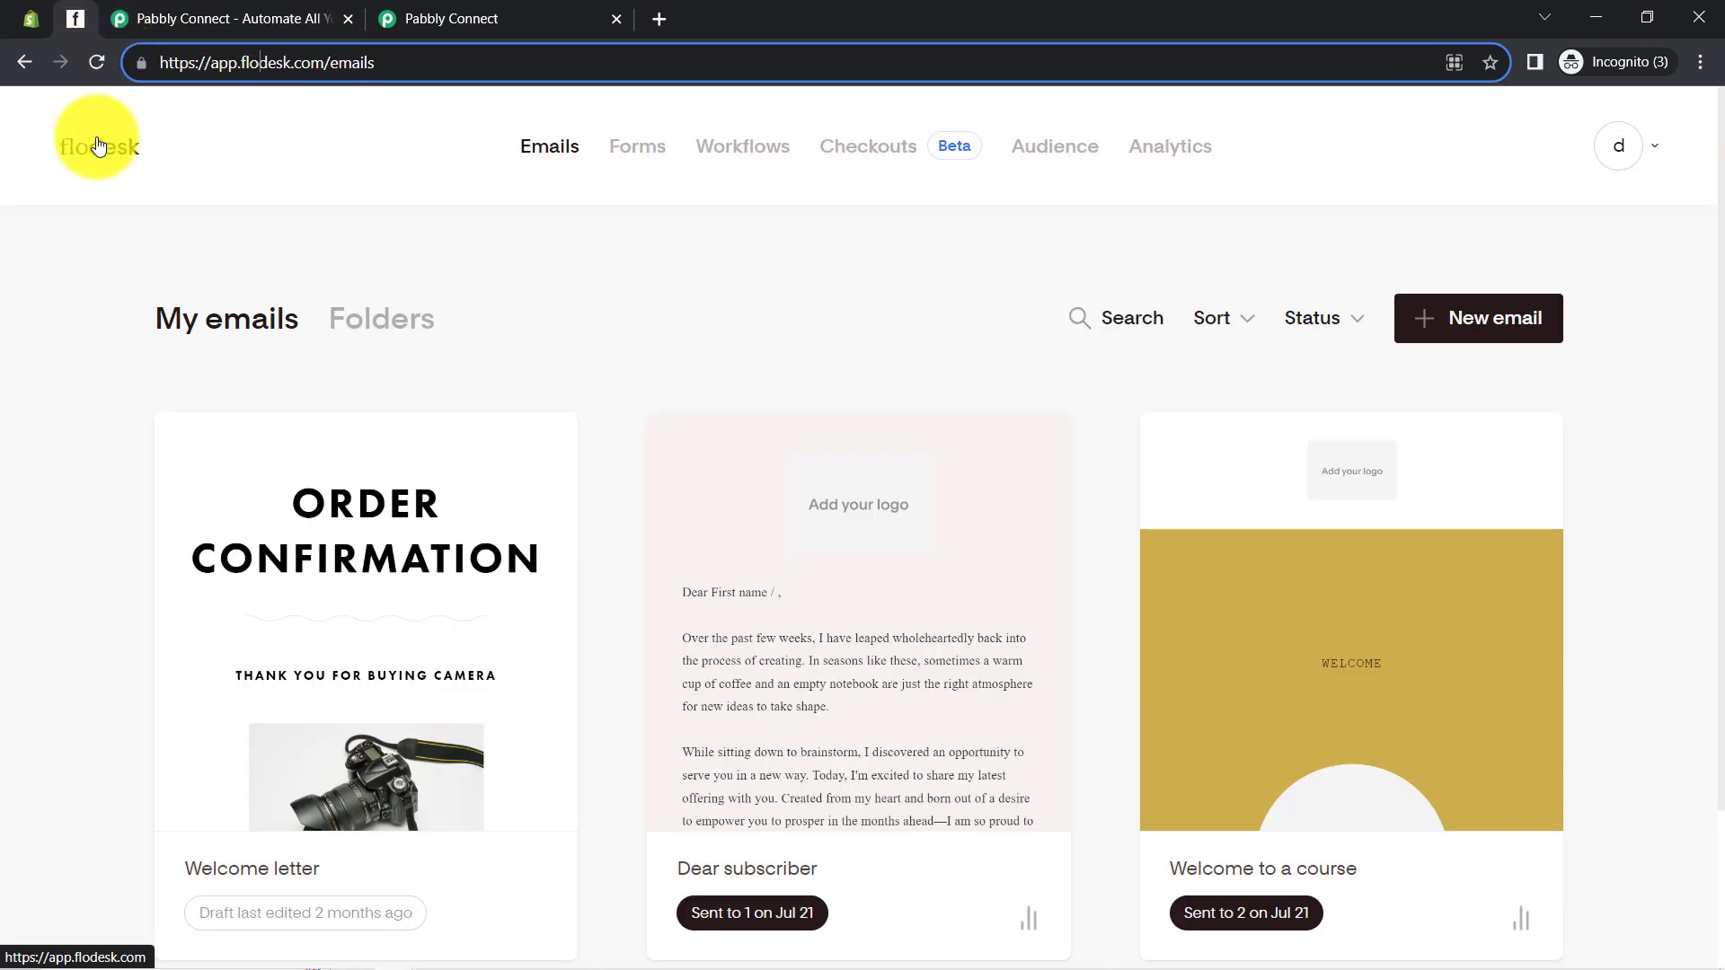
left_click(27, 17)
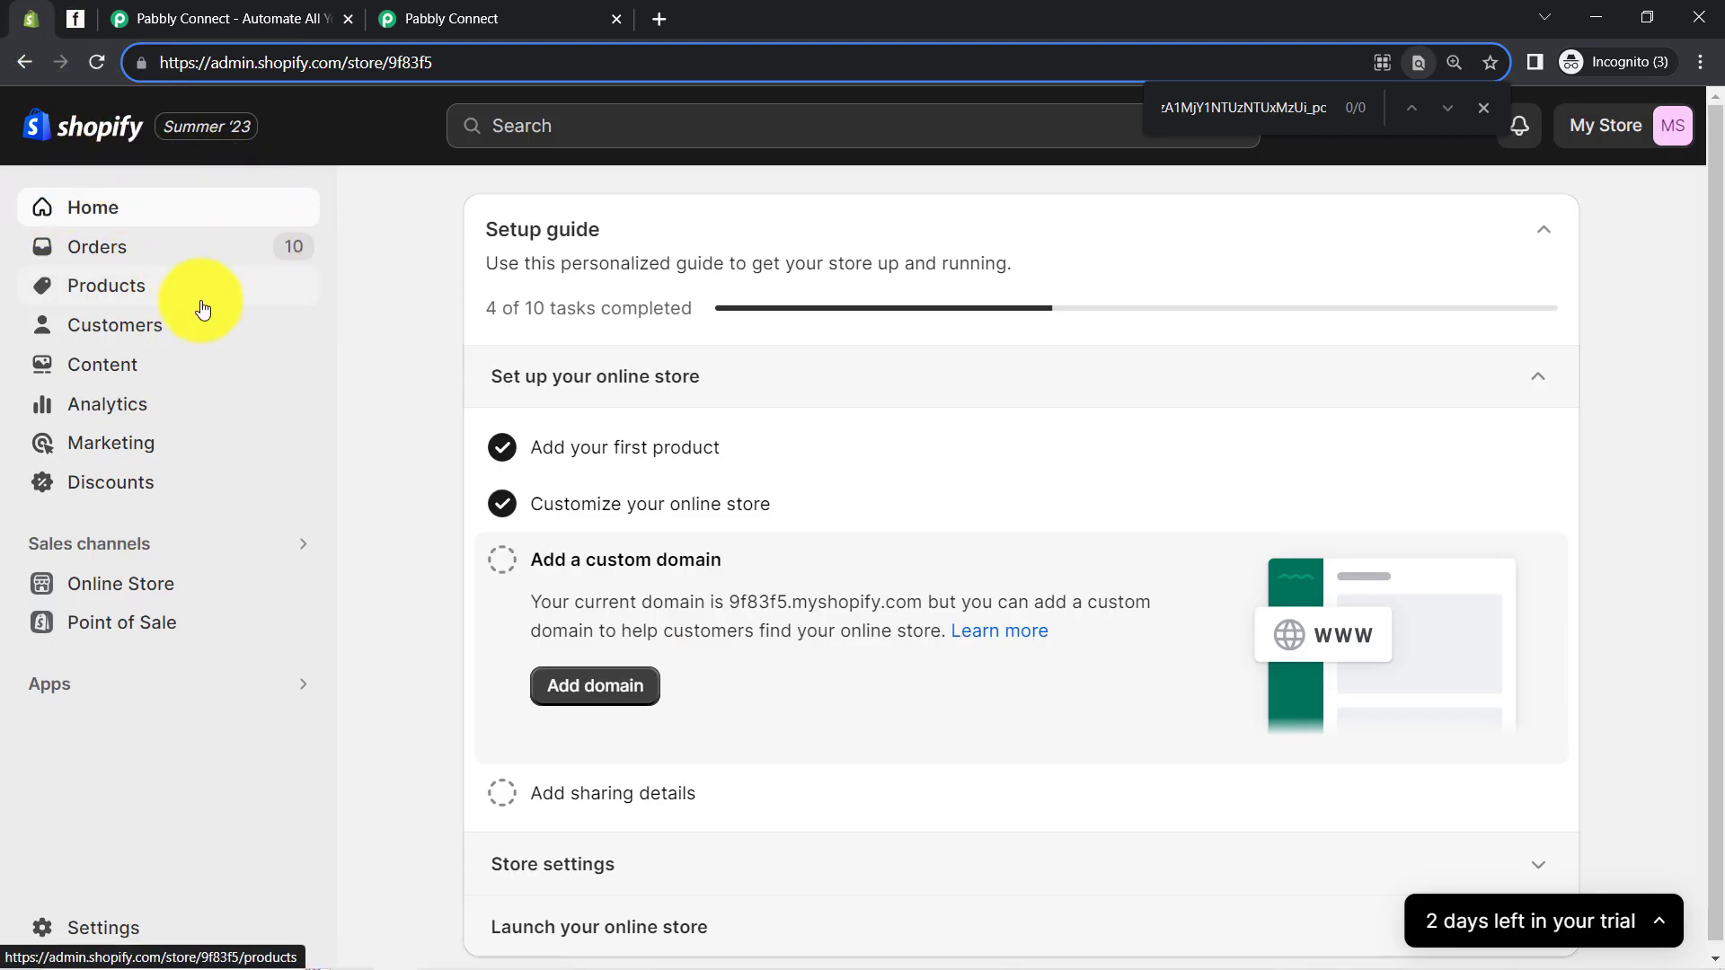
left_click(69, 9)
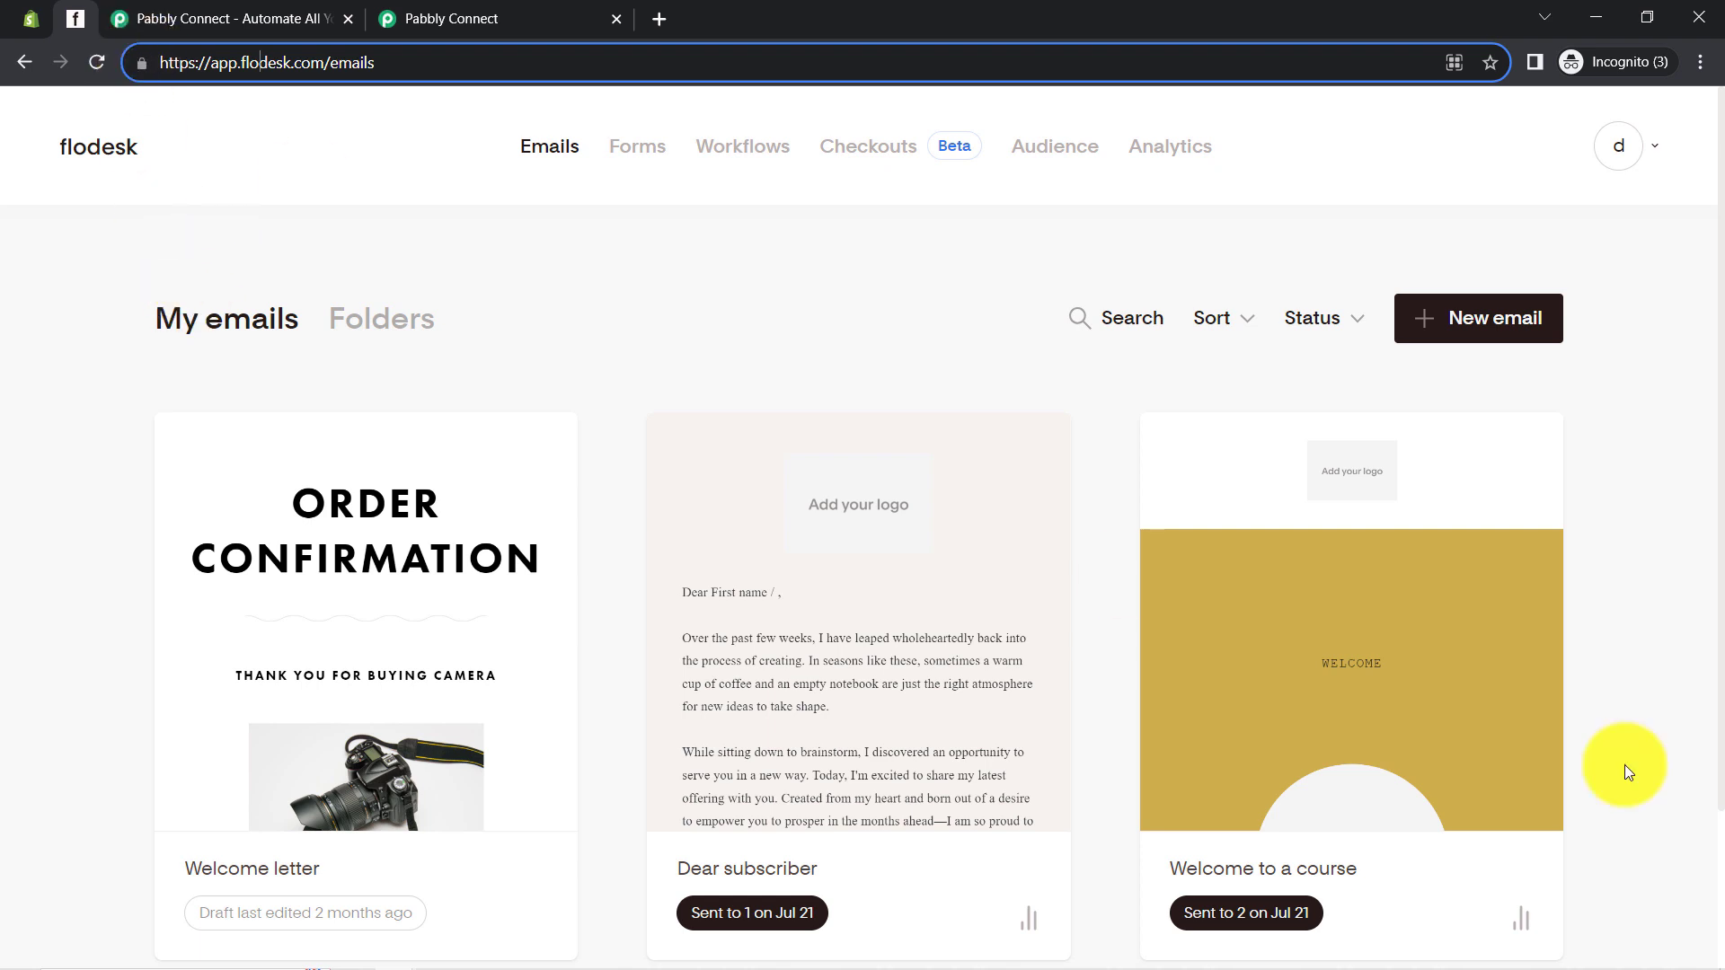
left_click(22, 14)
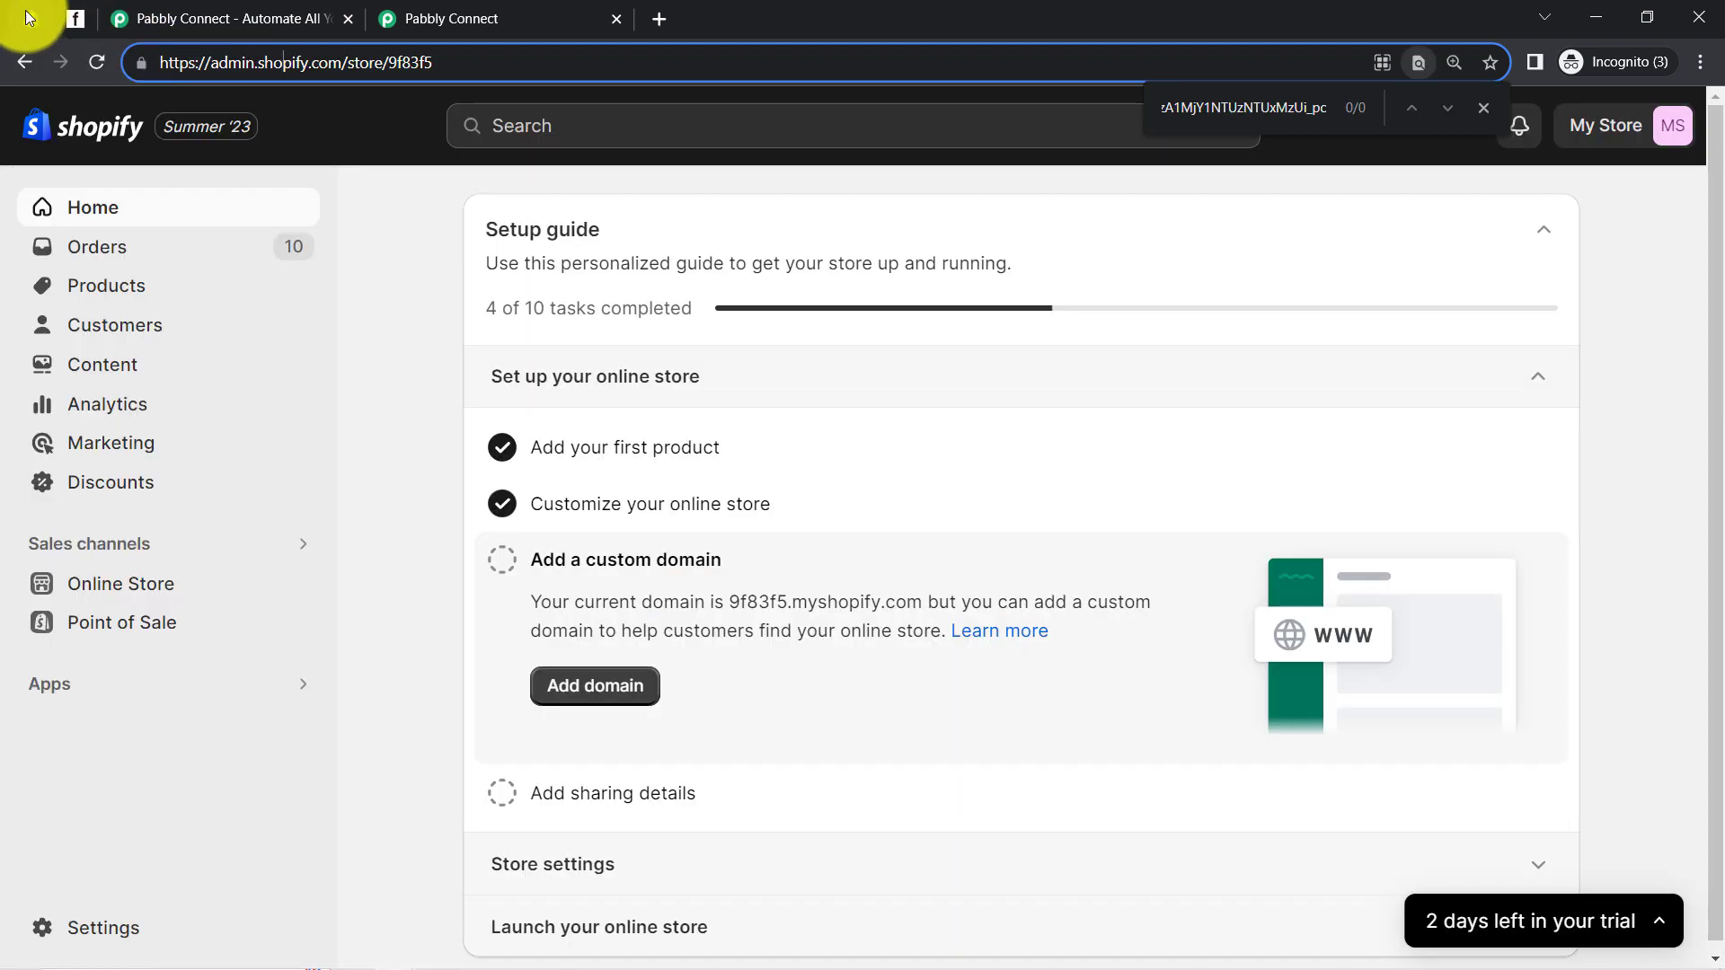
left_click(88, 18)
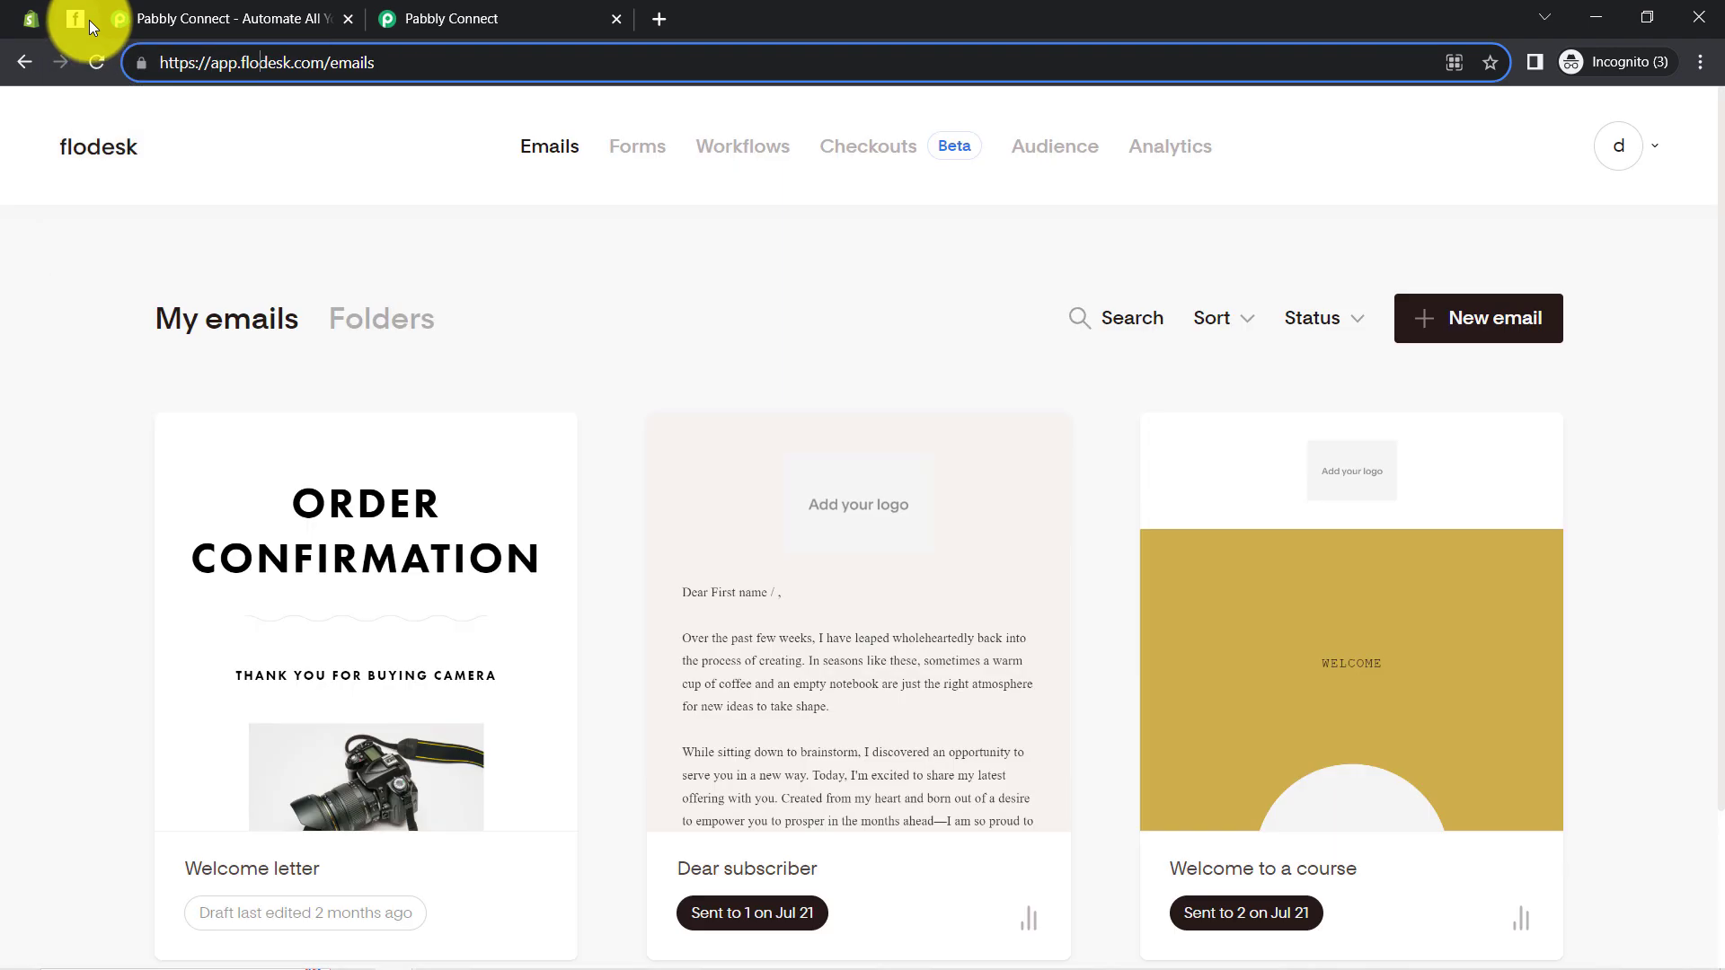
left_click(151, 9)
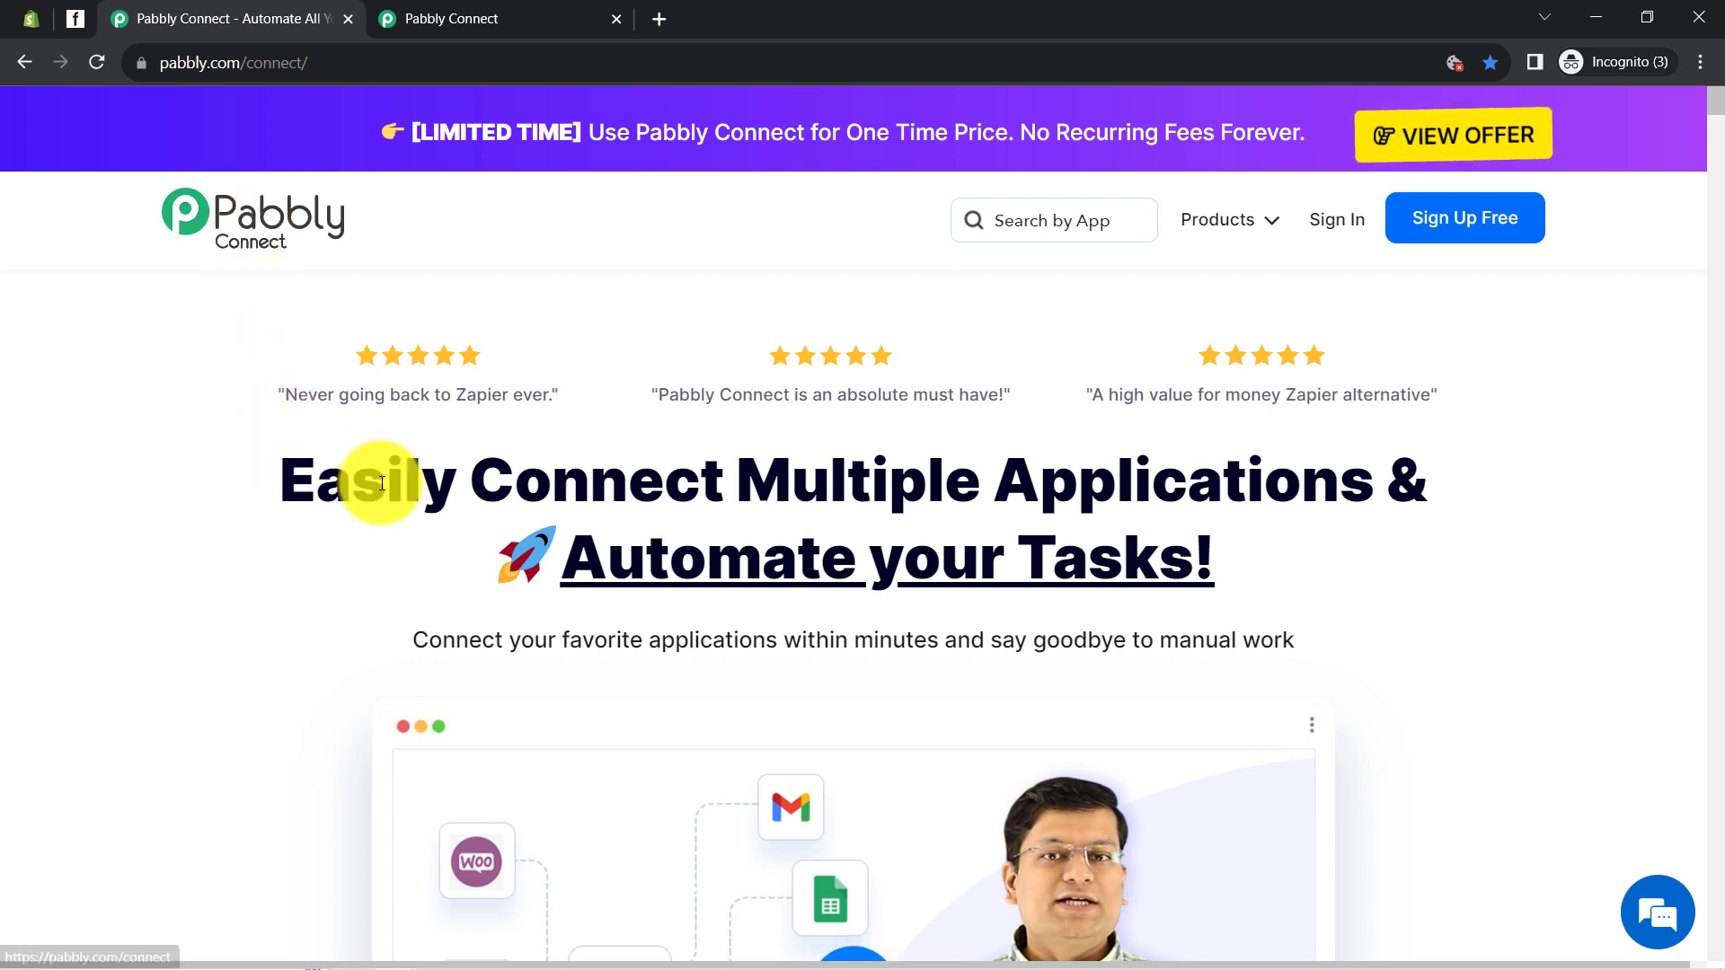
Go to the connect.pabbly.com dashboard, with its task counts and an empty Home folder
left_click_drag(279, 481, 1013, 642)
left_click_drag(207, 62, 322, 50)
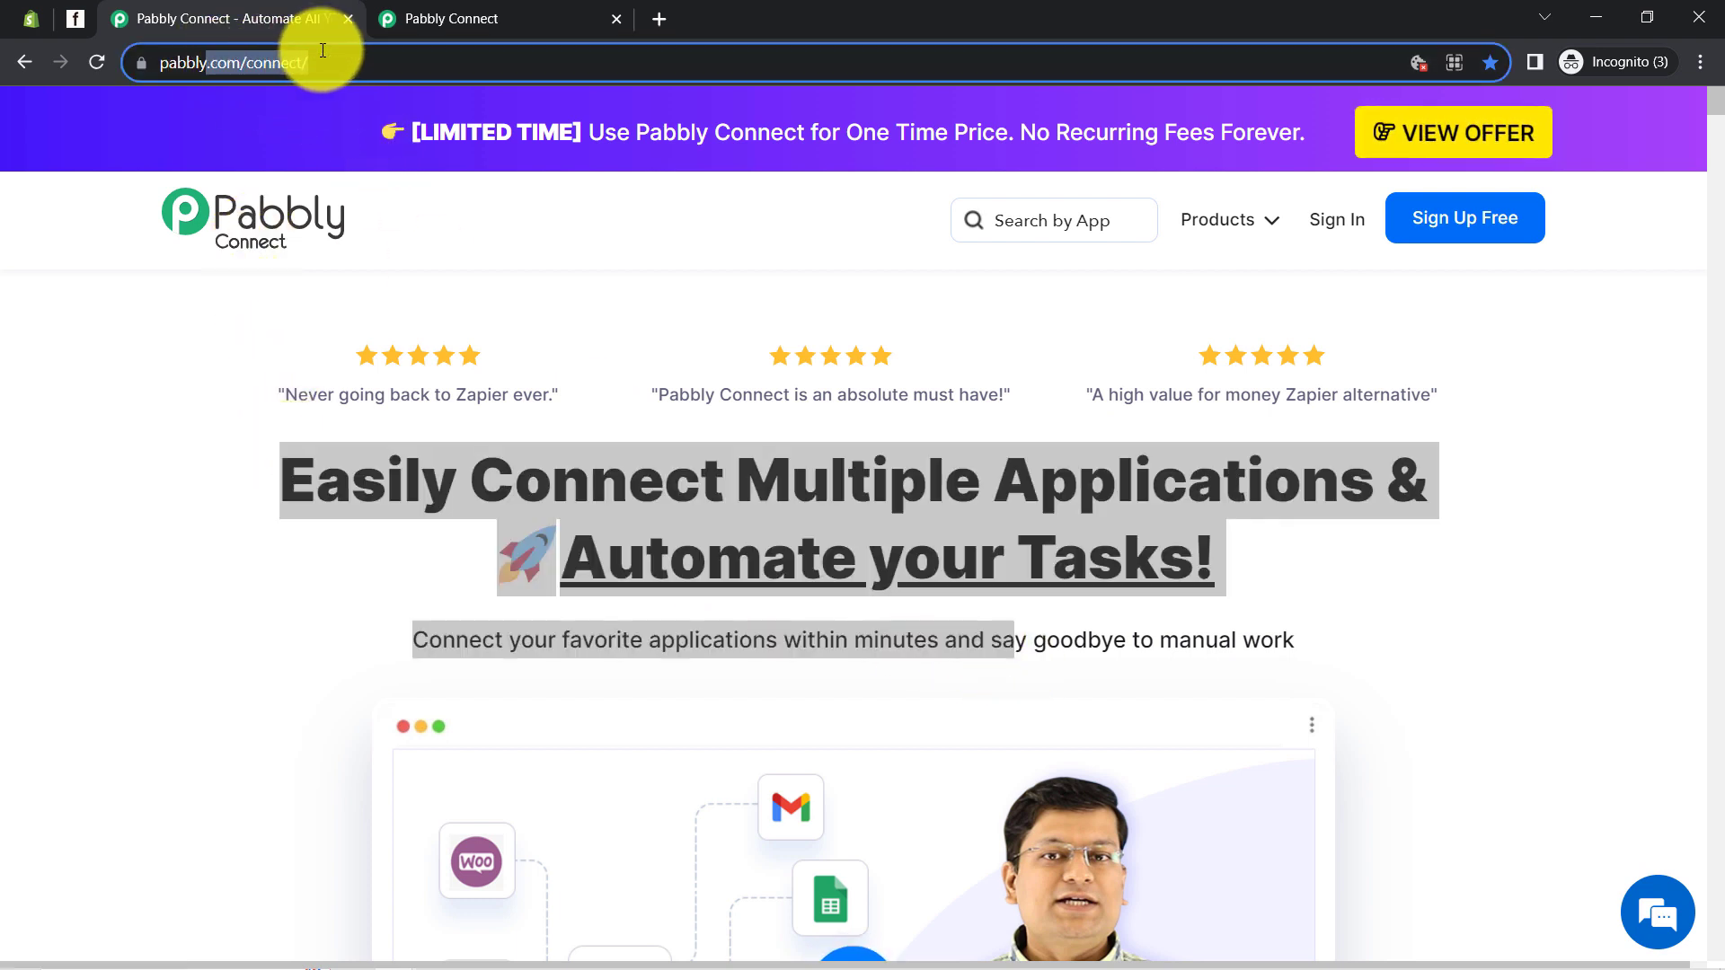
left_click(440, 15)
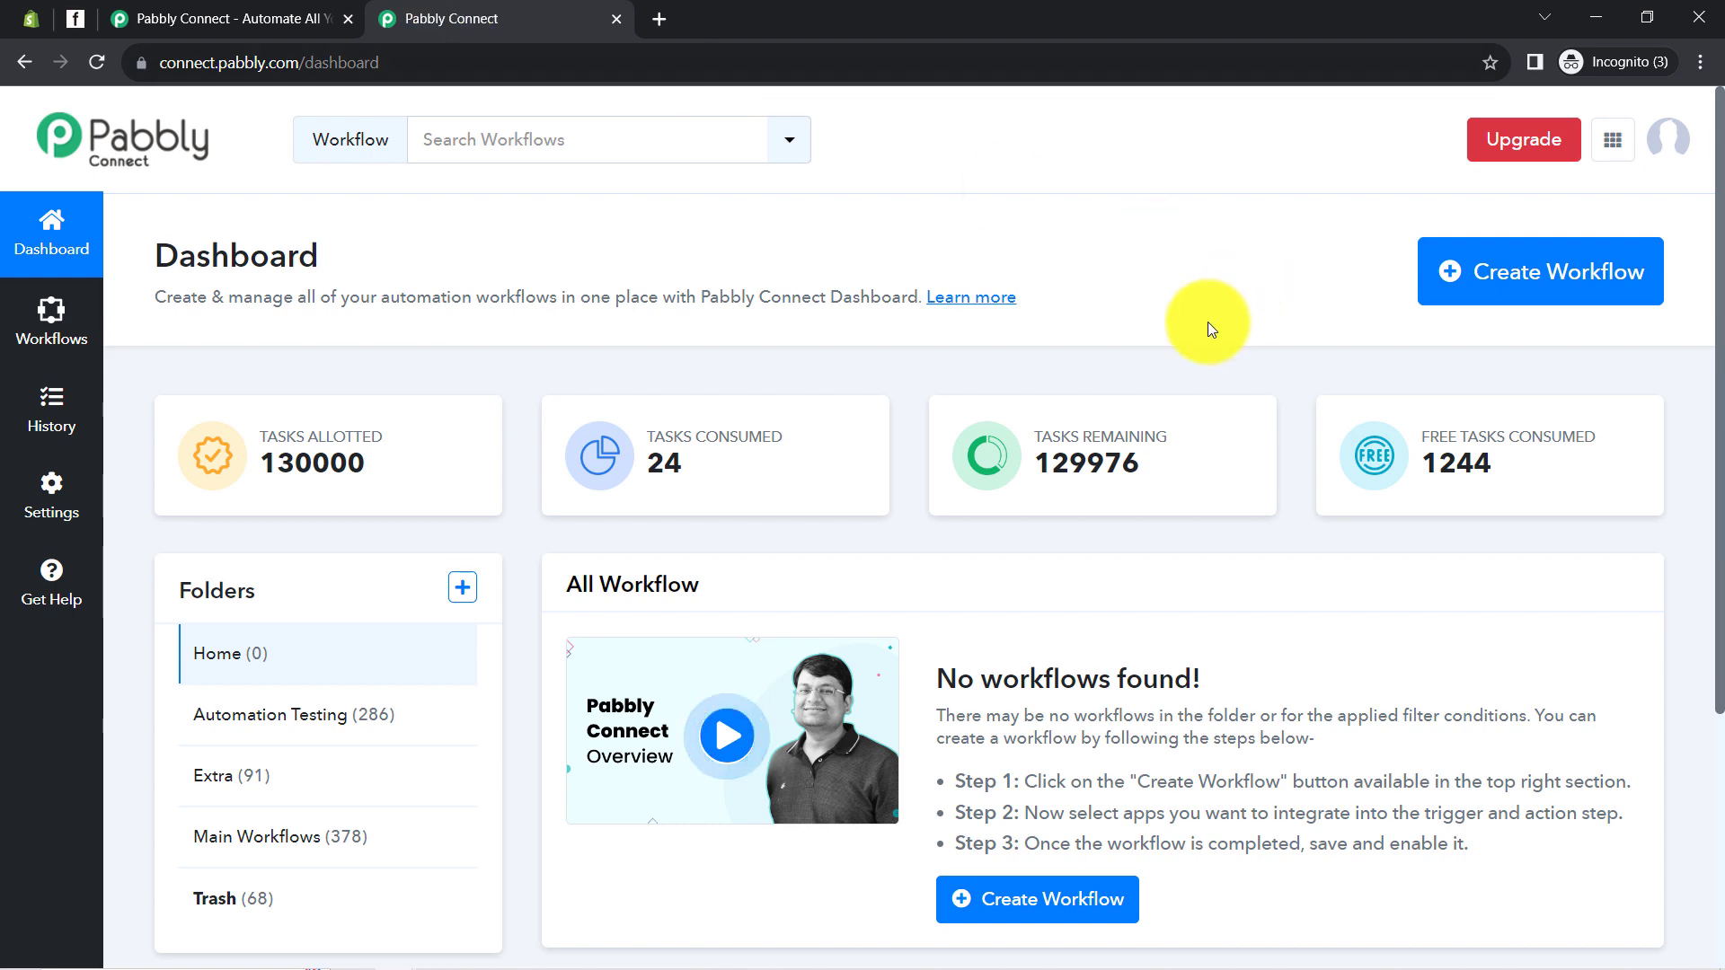
left_click(165, 18)
left_click(480, 477)
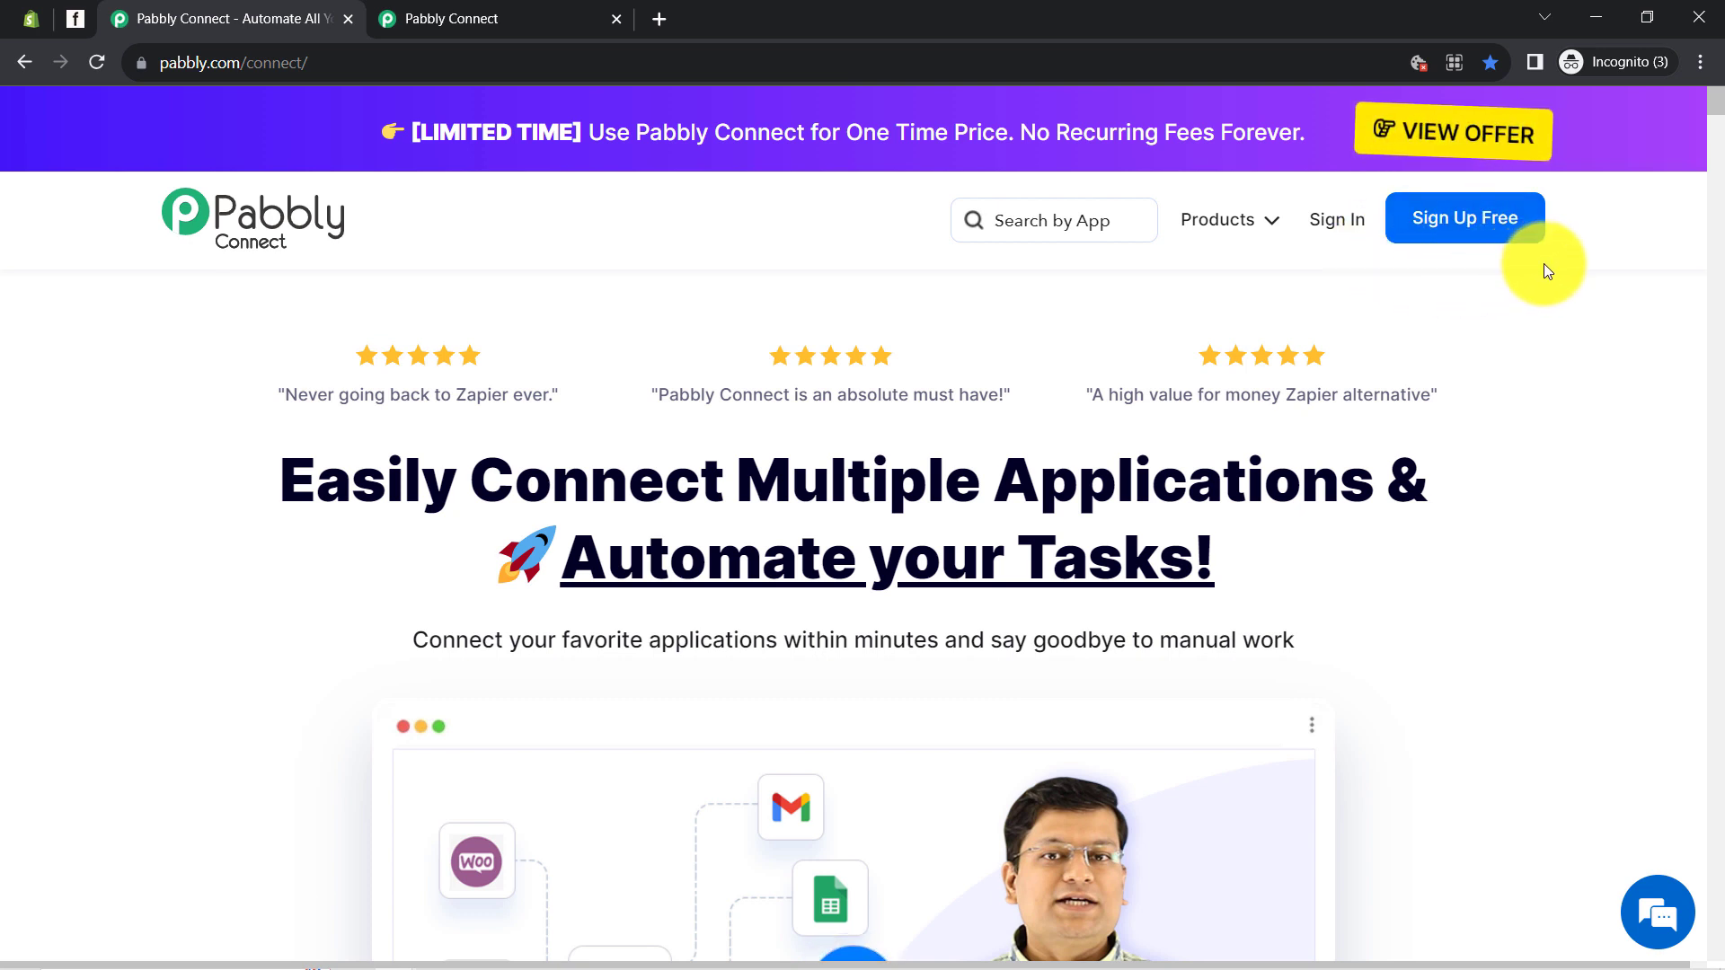
left_click(489, 7)
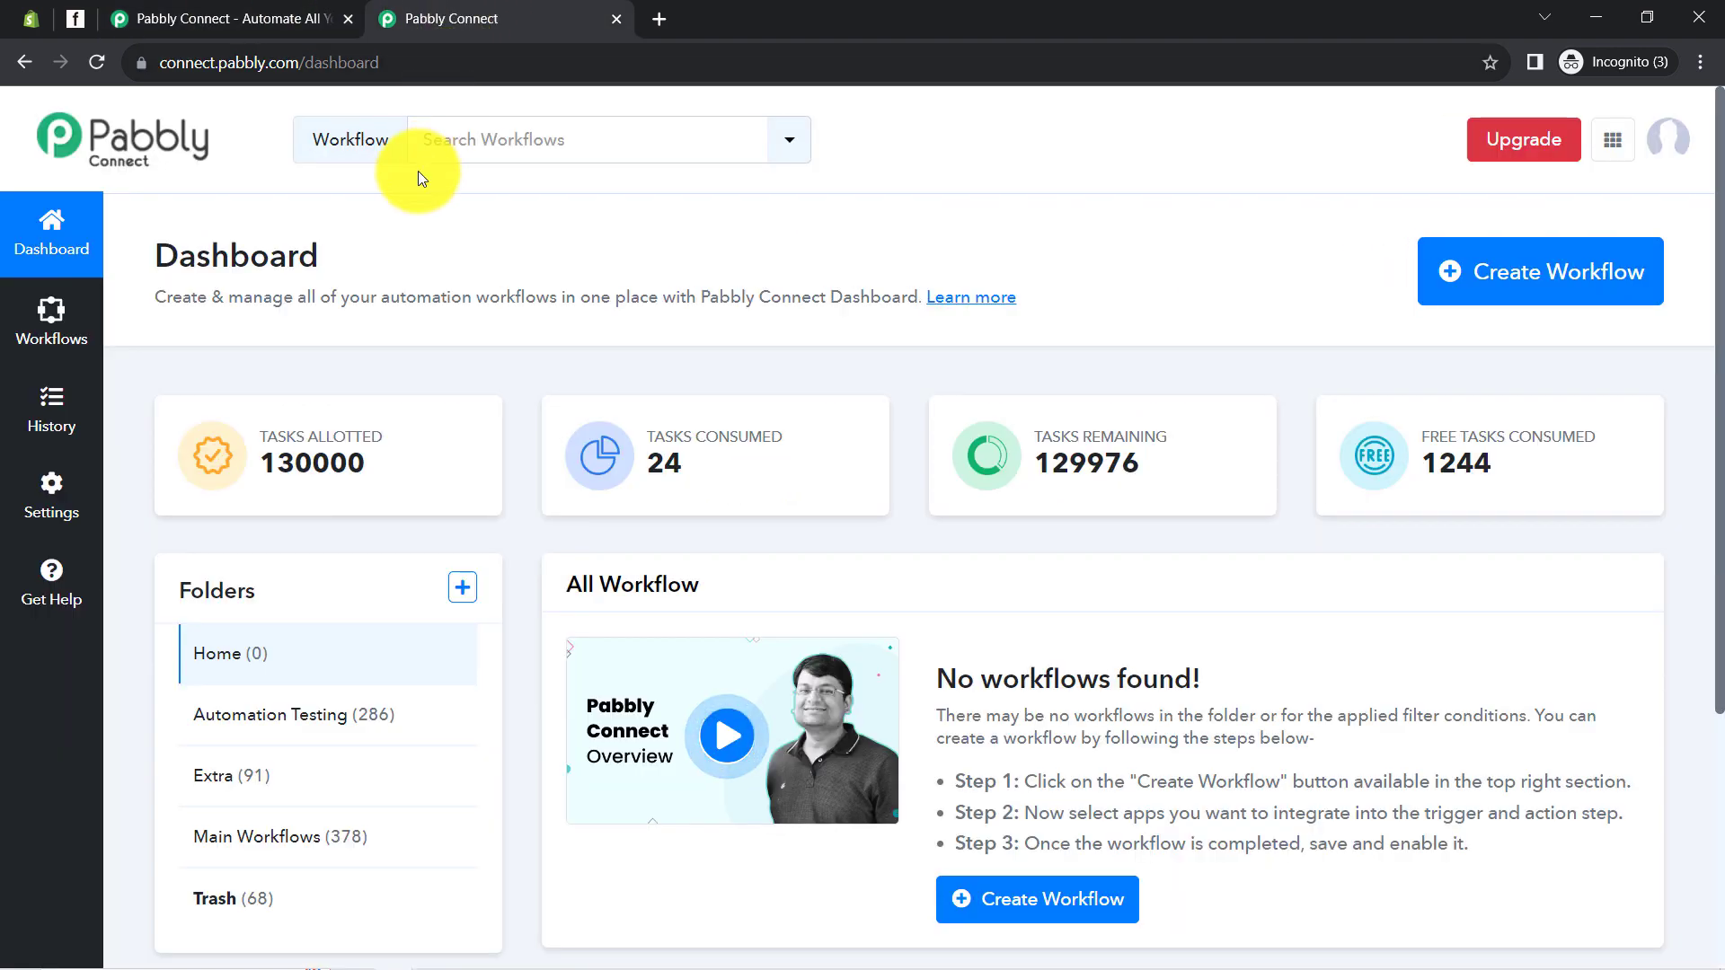
left_click_drag(179, 257, 710, 319)
left_click_drag(842, 315, 843, 315)
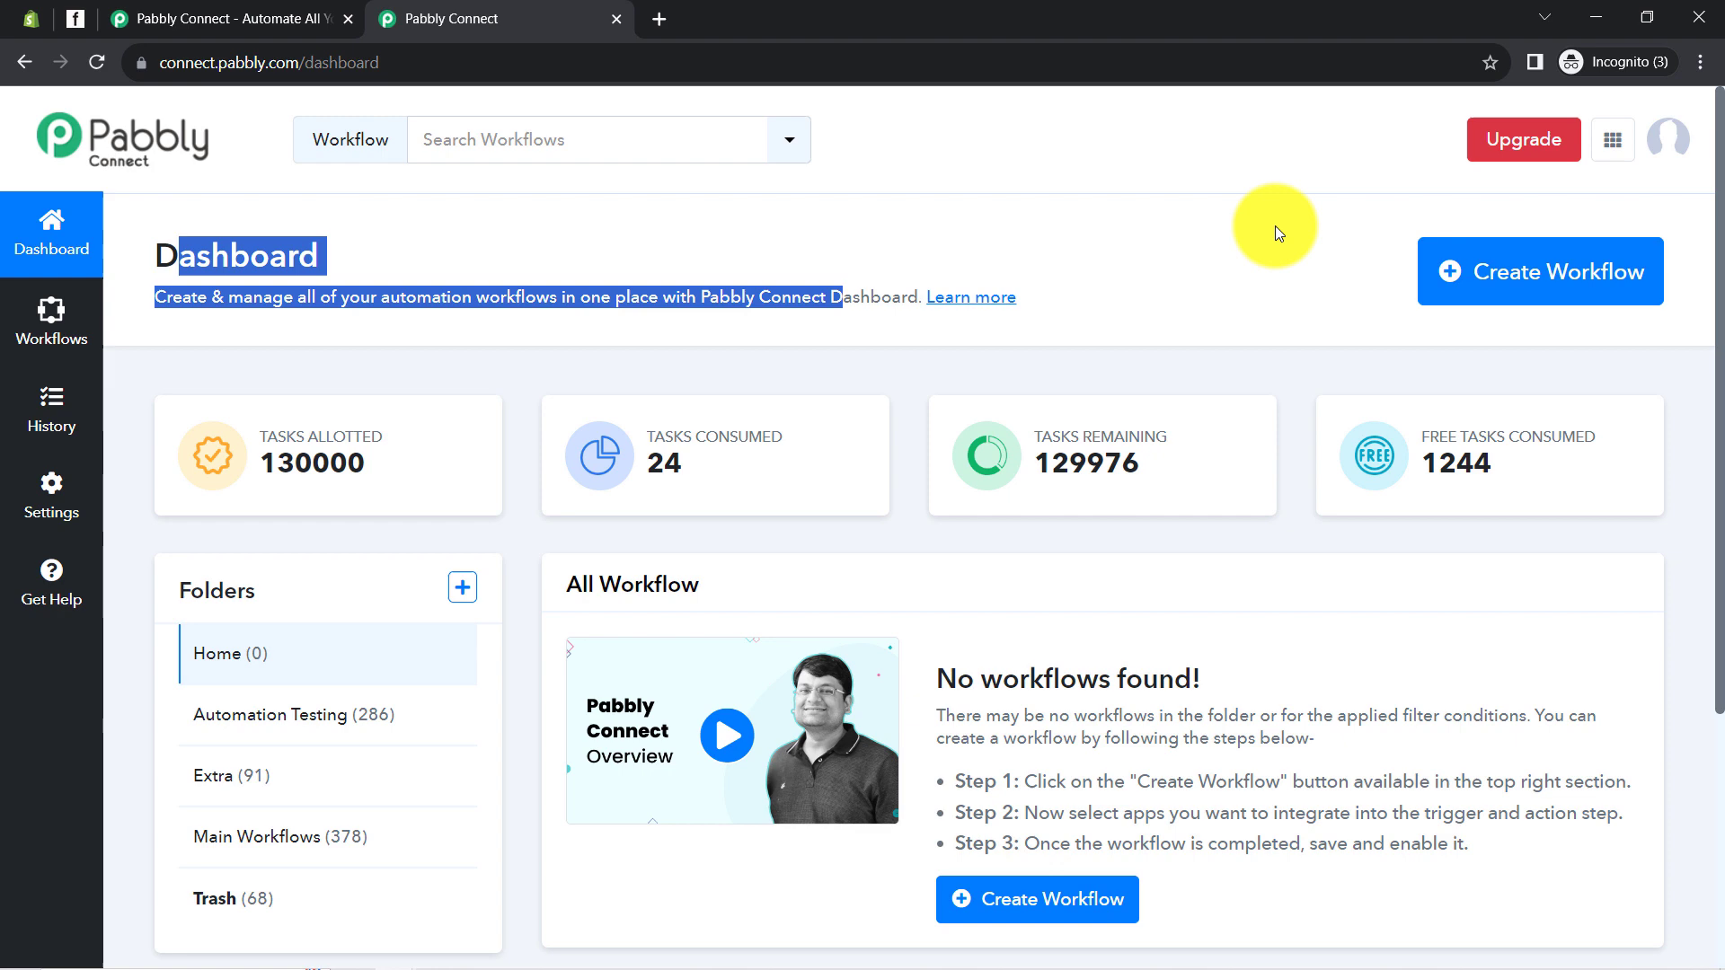
Create a workflow named 'Create Subscriber in Flodesk from Shopify Orders'
left_click(1506, 263)
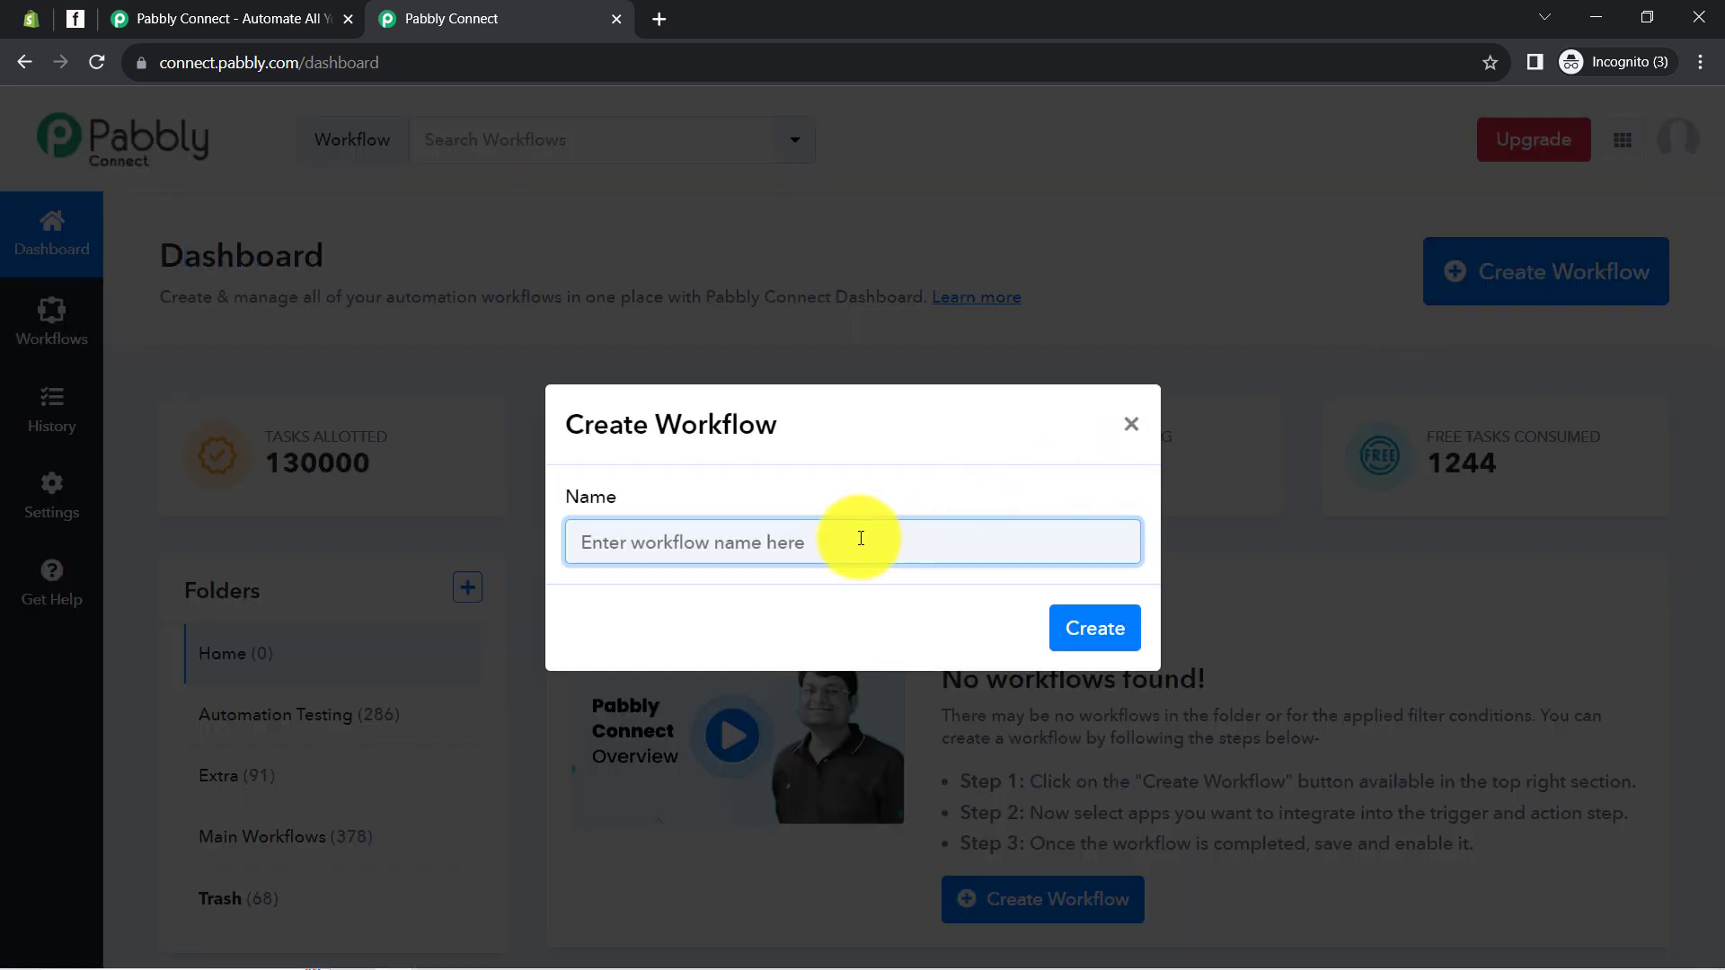
type("Create Subscriber in Flodesk from Shopify Orders")
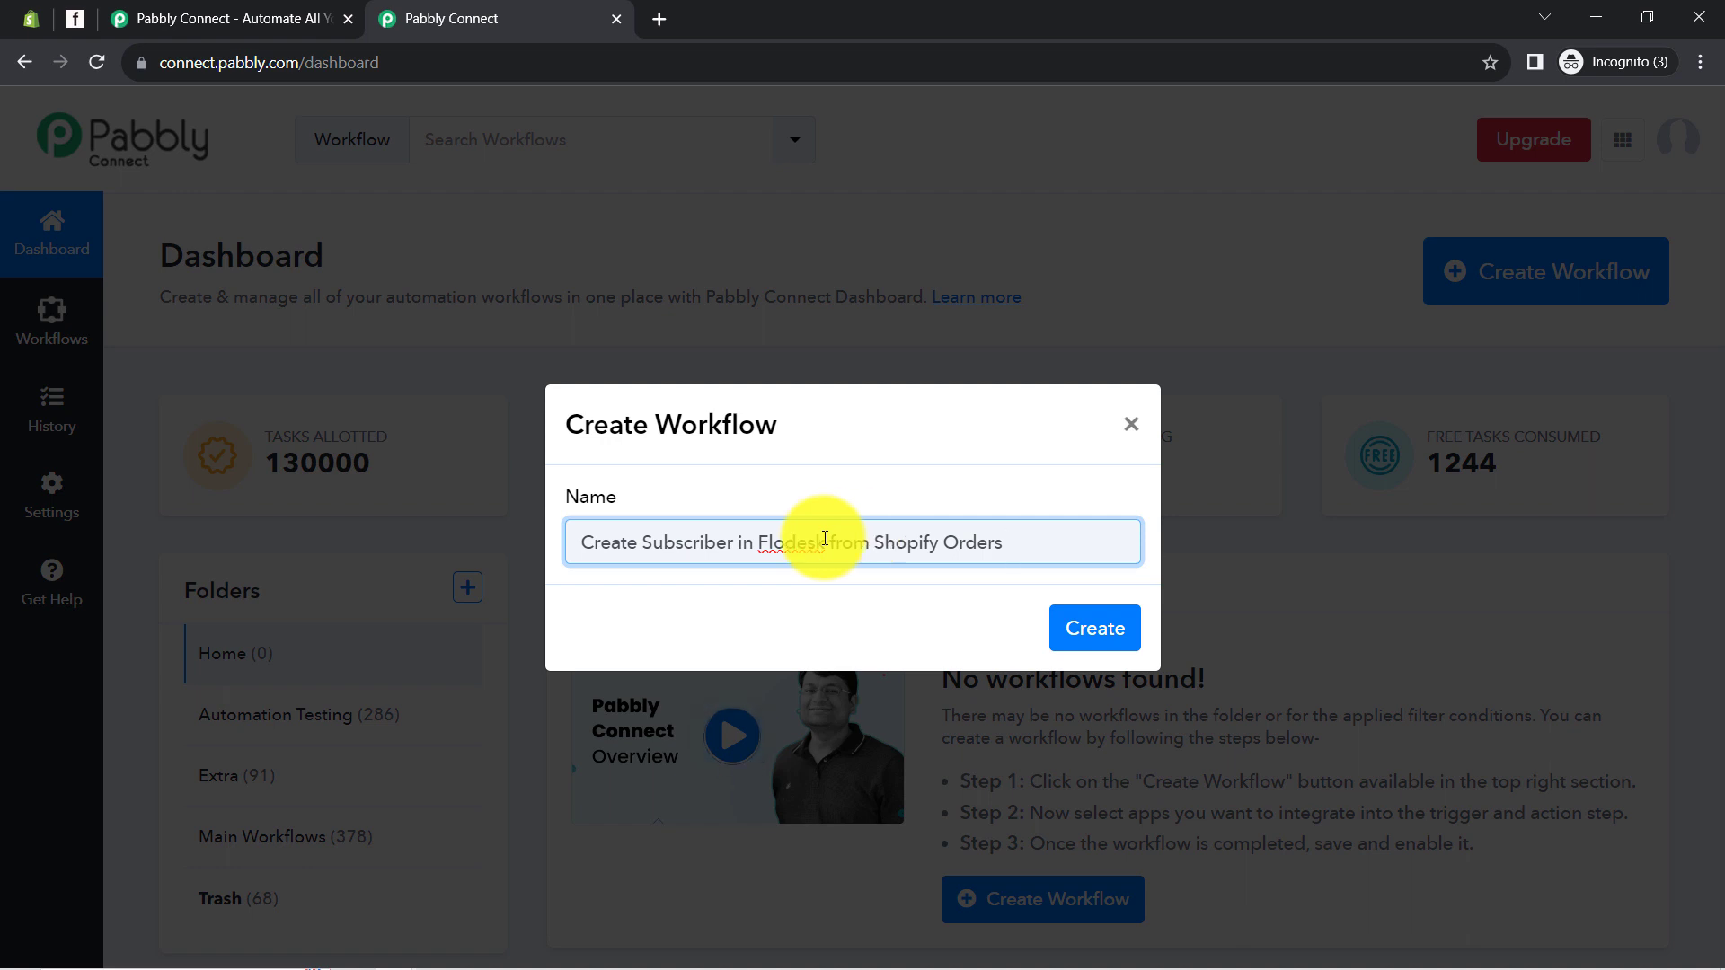
left_click_drag(595, 547, 1006, 551)
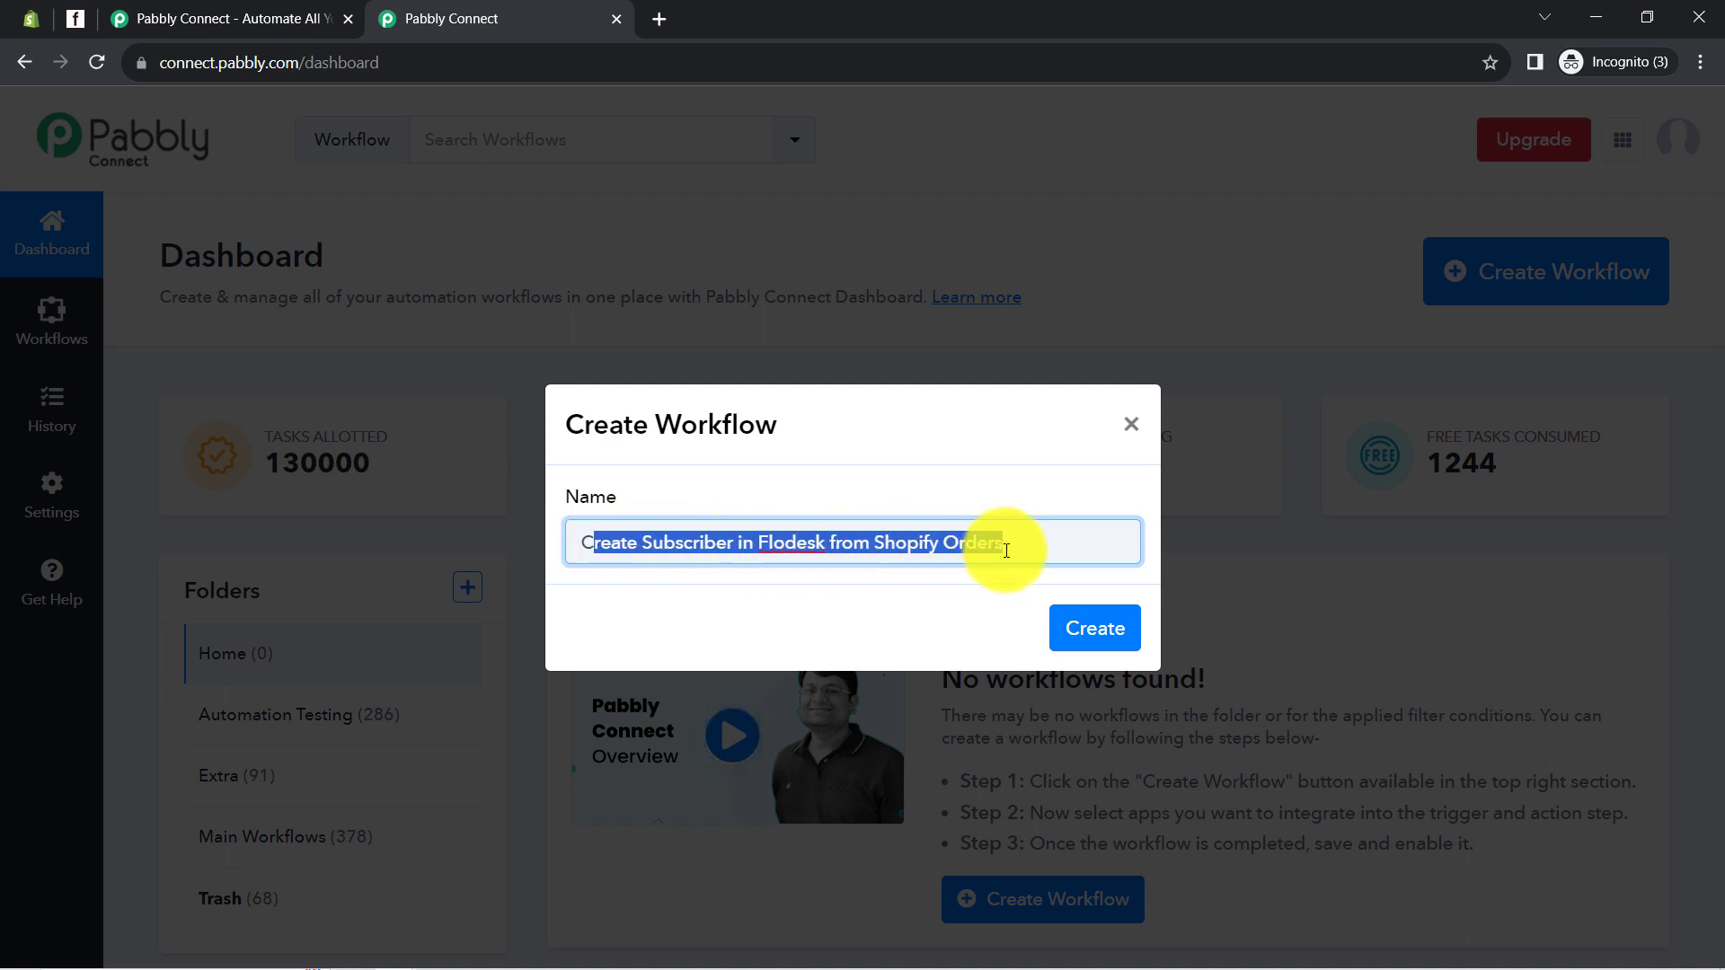
left_click(870, 545)
left_click(1078, 632)
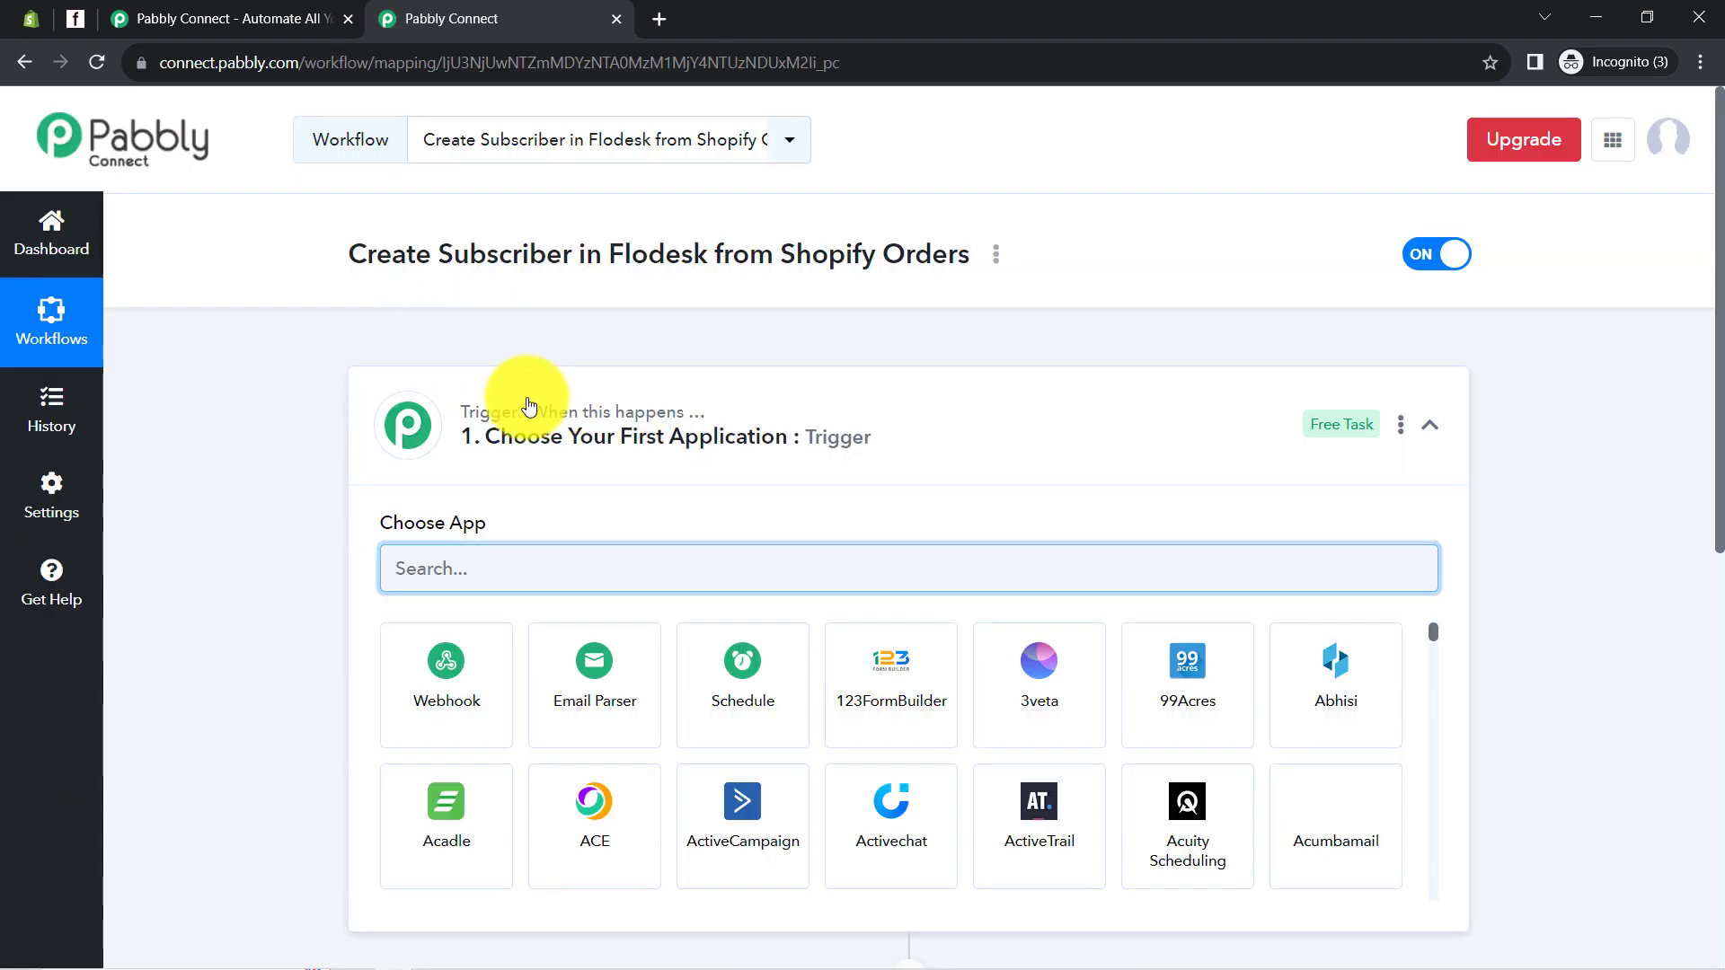
Search 'shopi' in the trigger's app list and choose Shopify as the trigger app
left_click(540, 422)
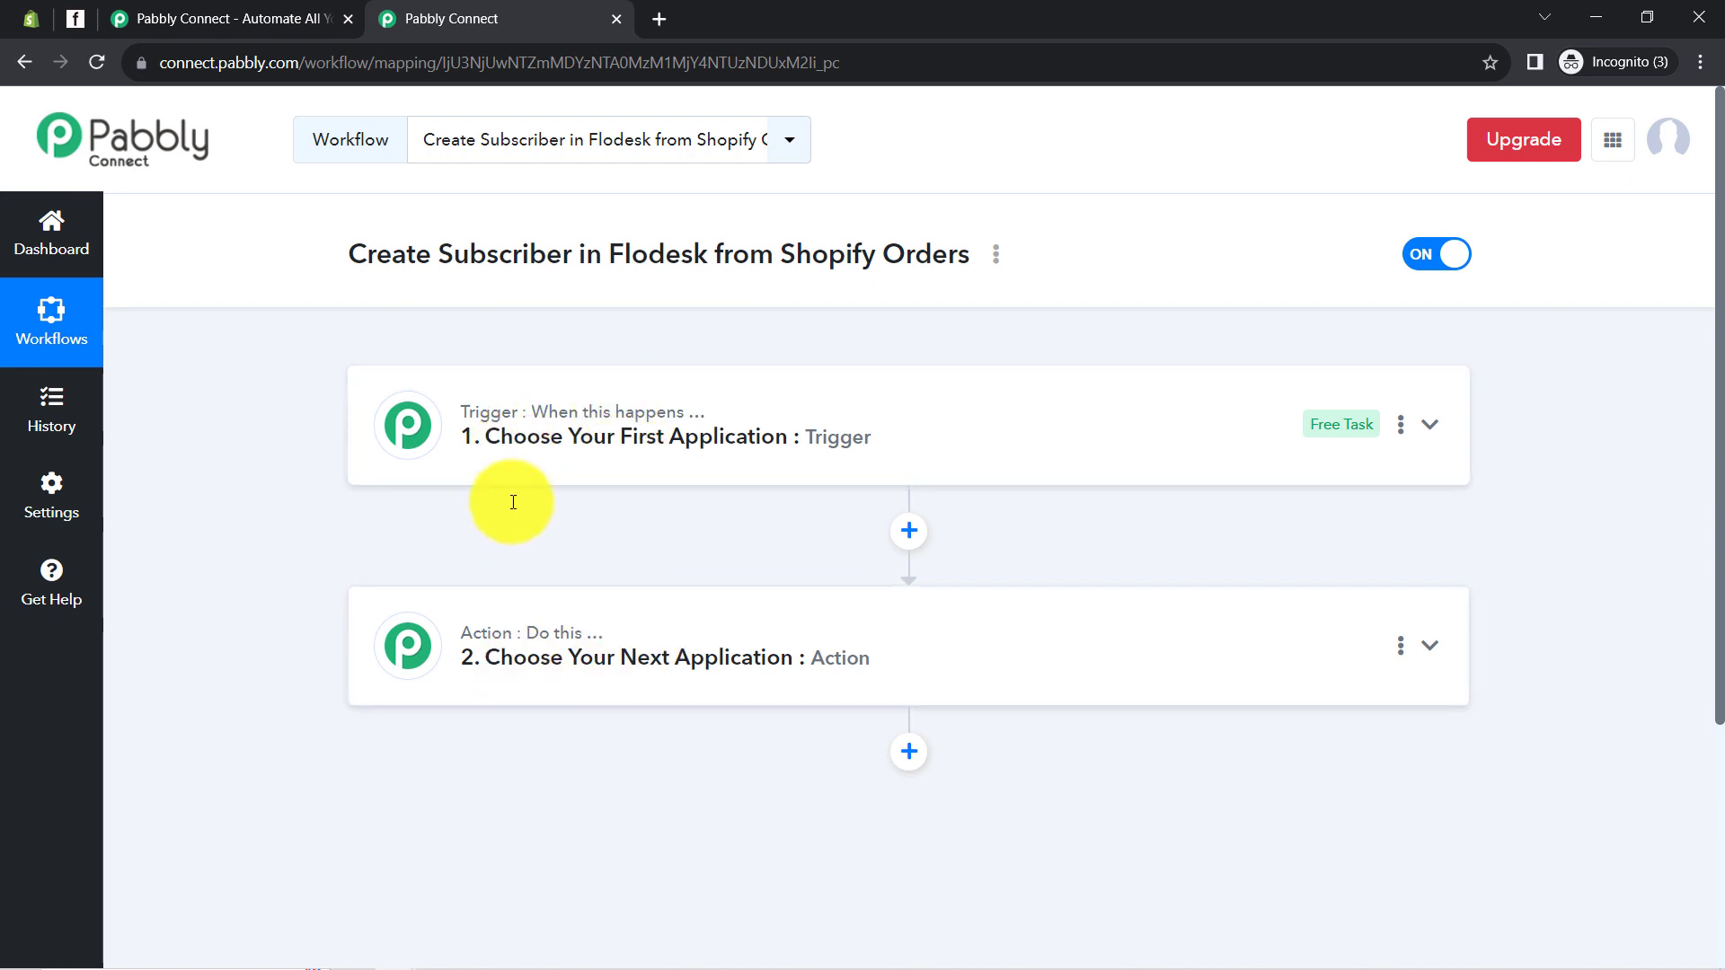
mouse_move(493, 409)
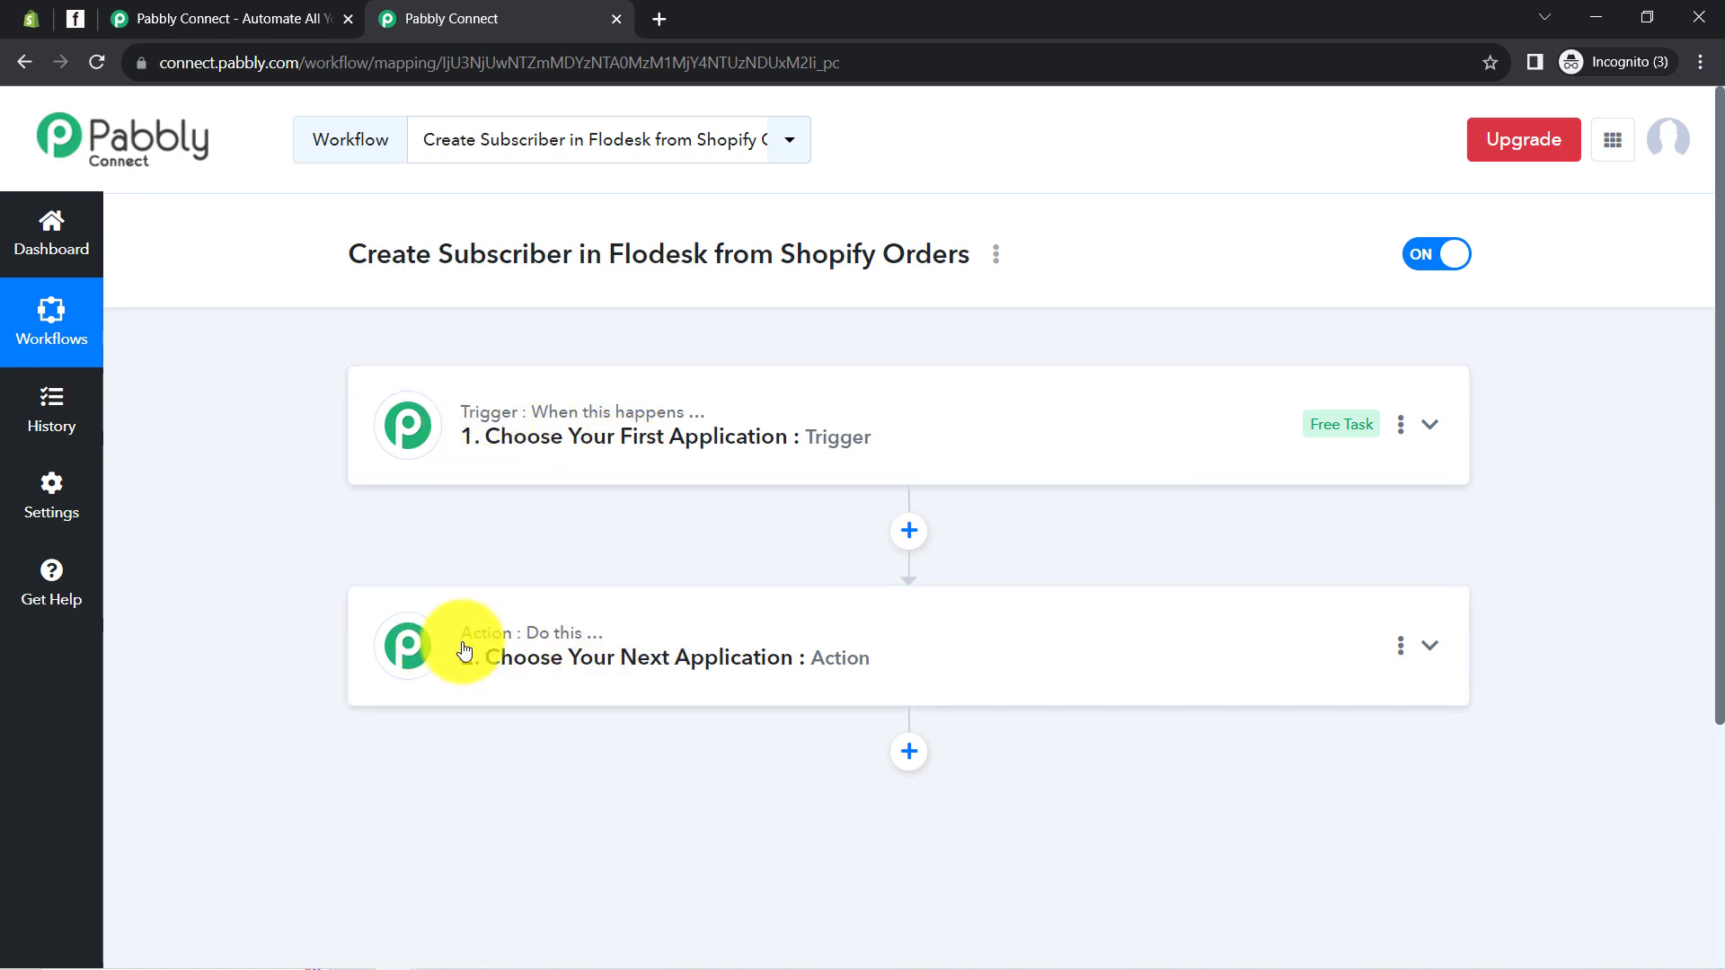
left_click(544, 415)
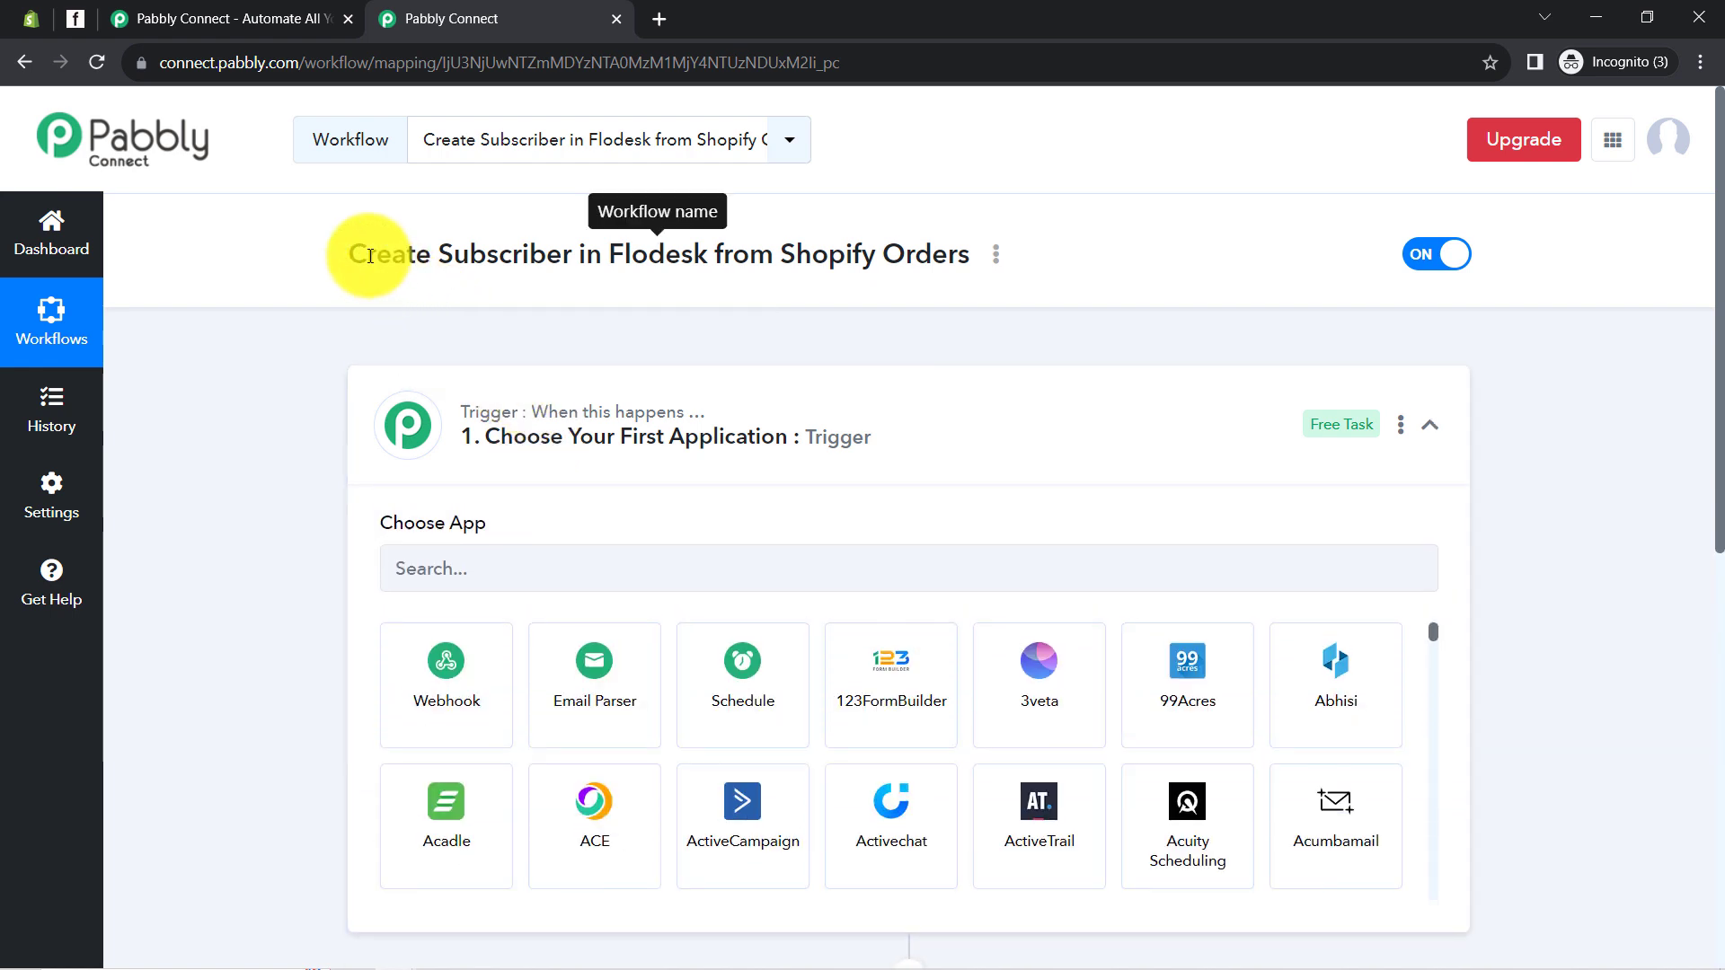
left_click_drag(369, 257, 932, 258)
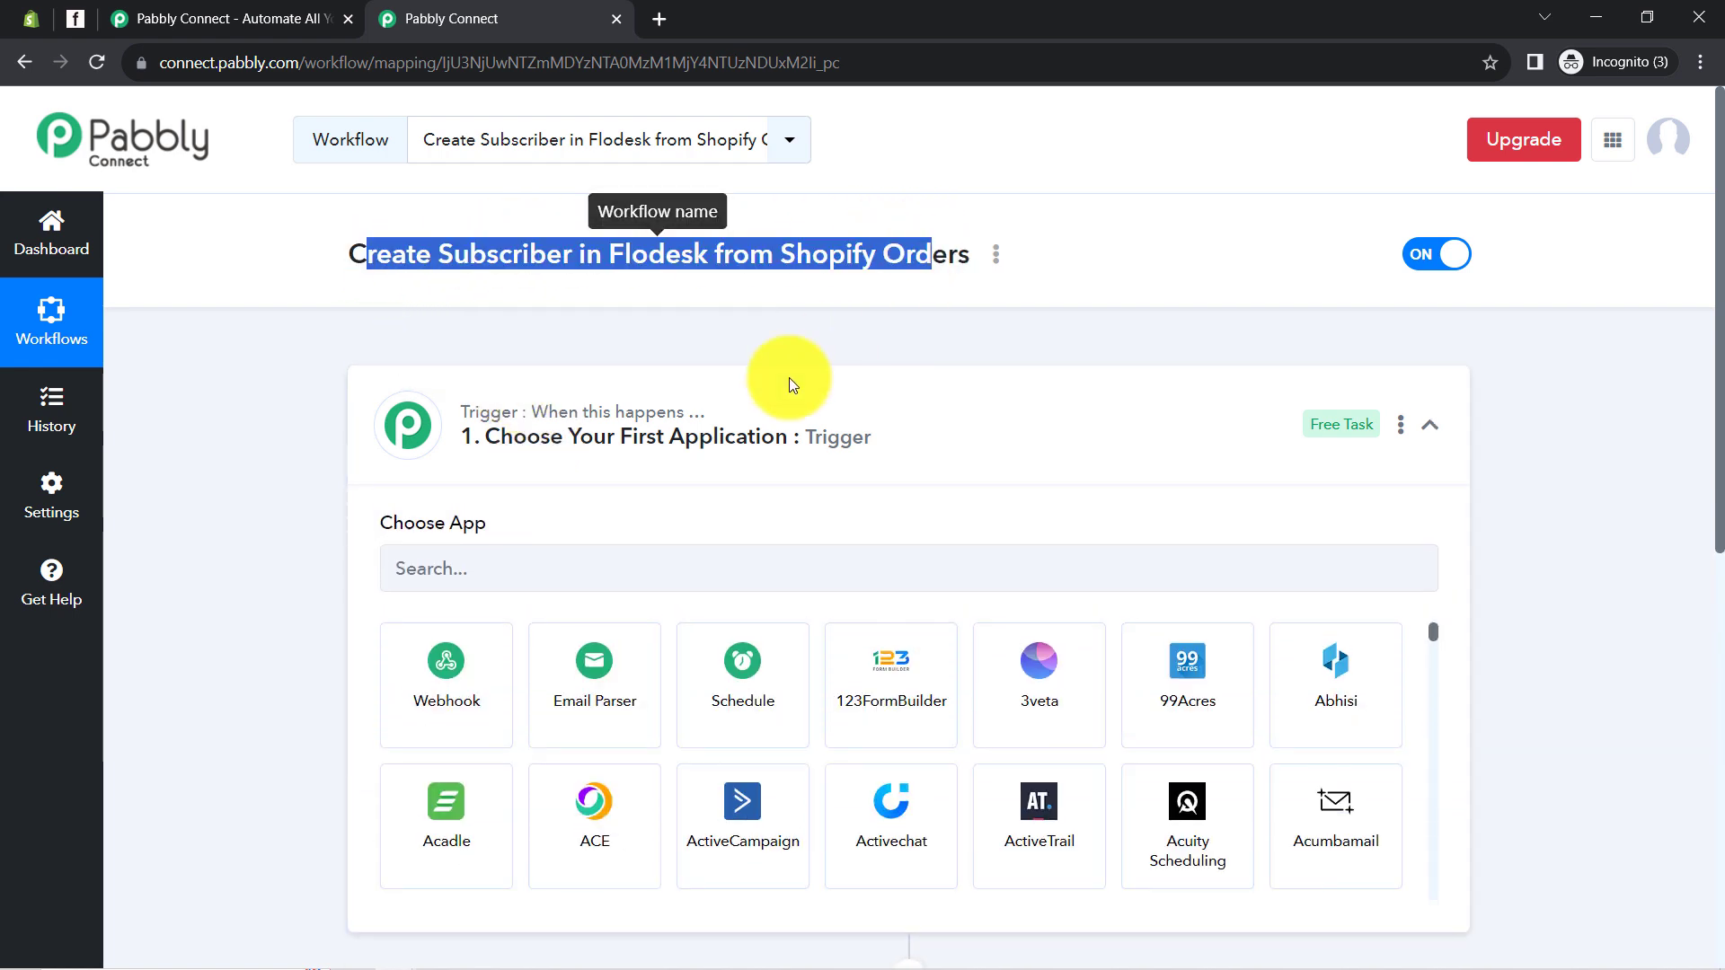
left_click(497, 585)
type("shopi")
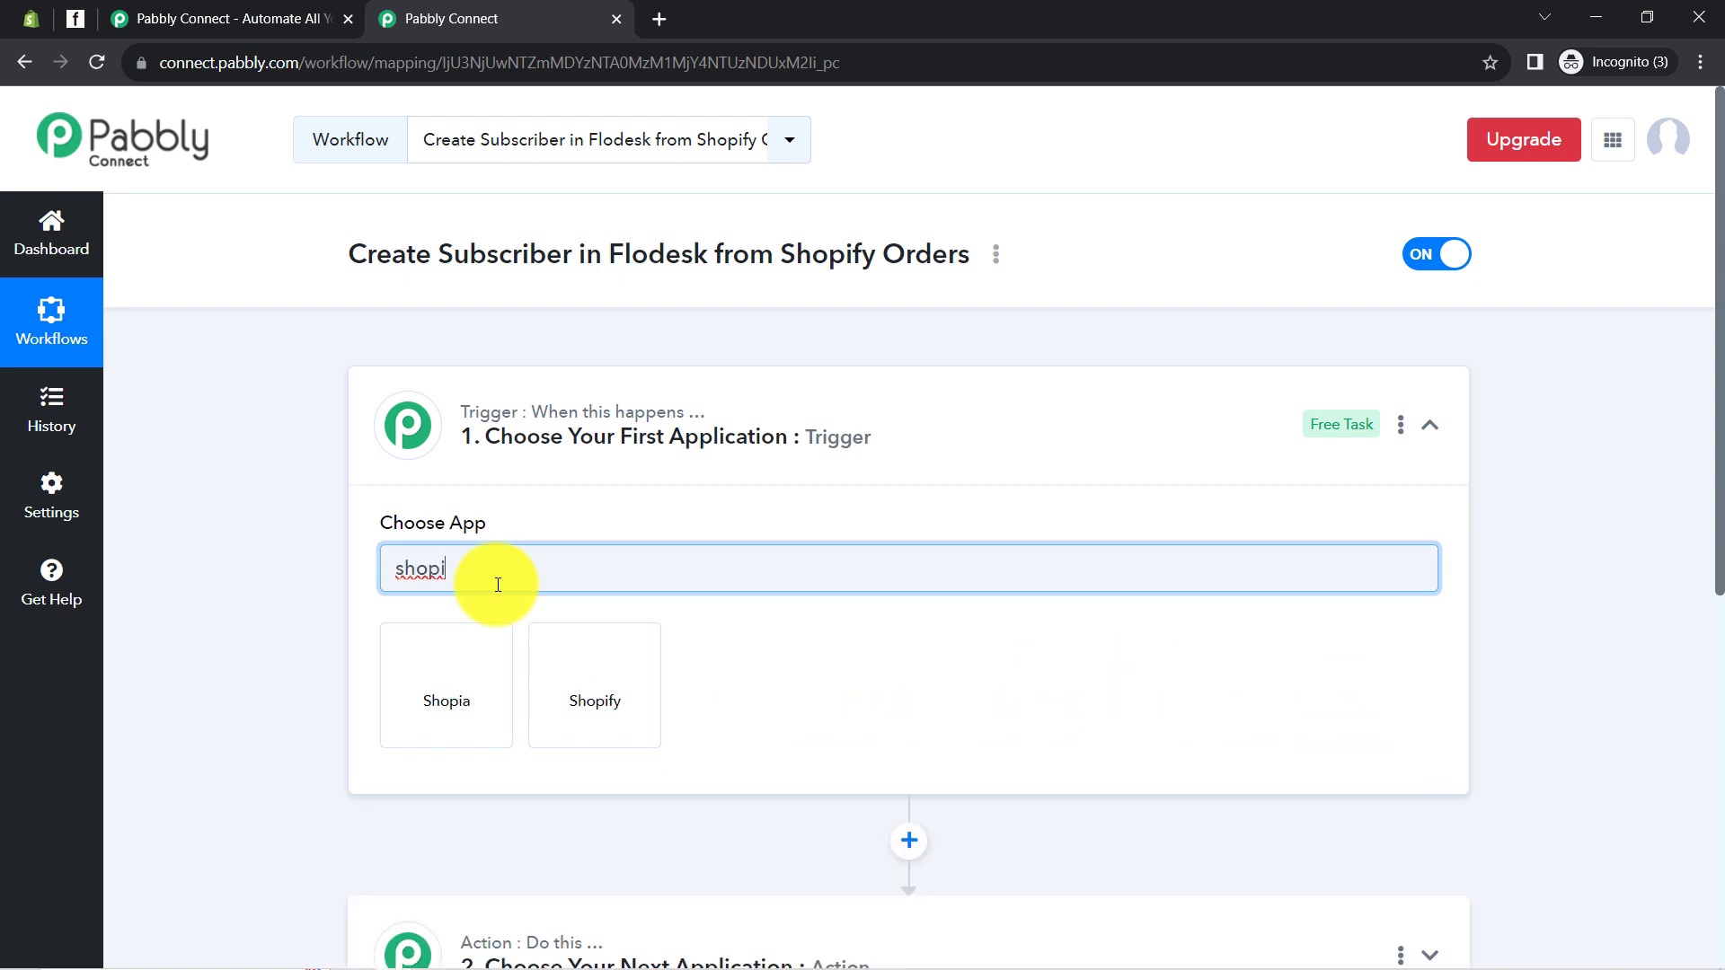
left_click(570, 673)
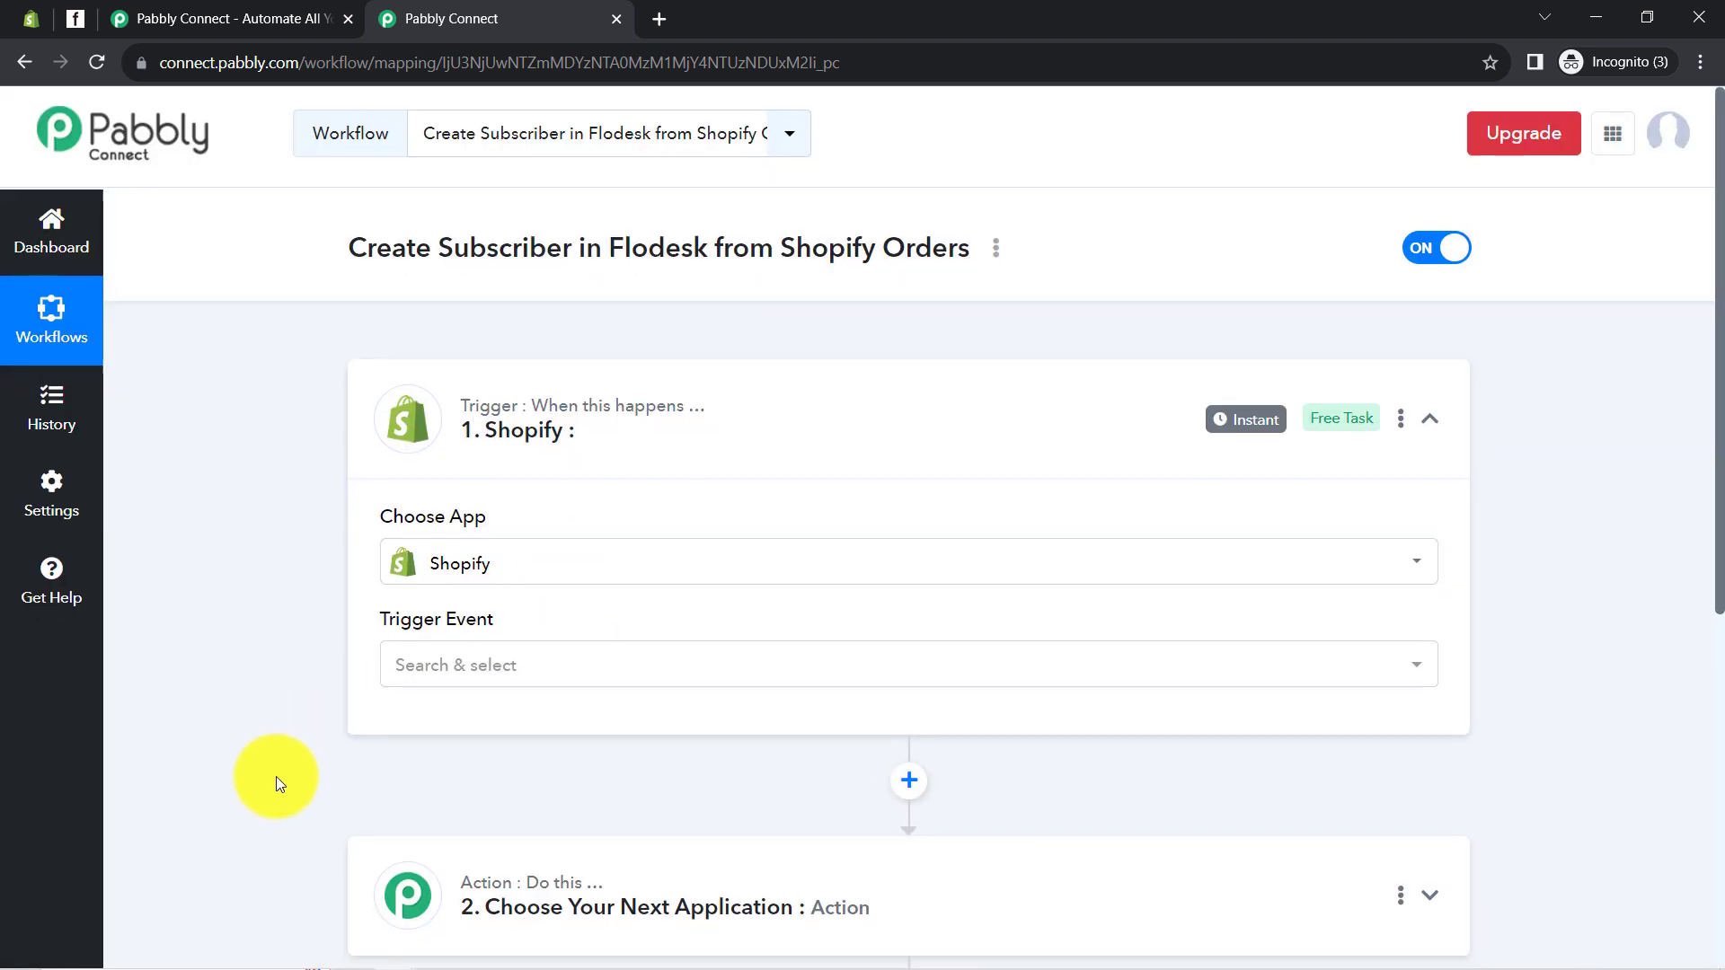
Search 'flode' in the action's app list and choose Flodesk as the action app
scroll(269, 782, "down", 5)
left_click(527, 504)
left_click(472, 587)
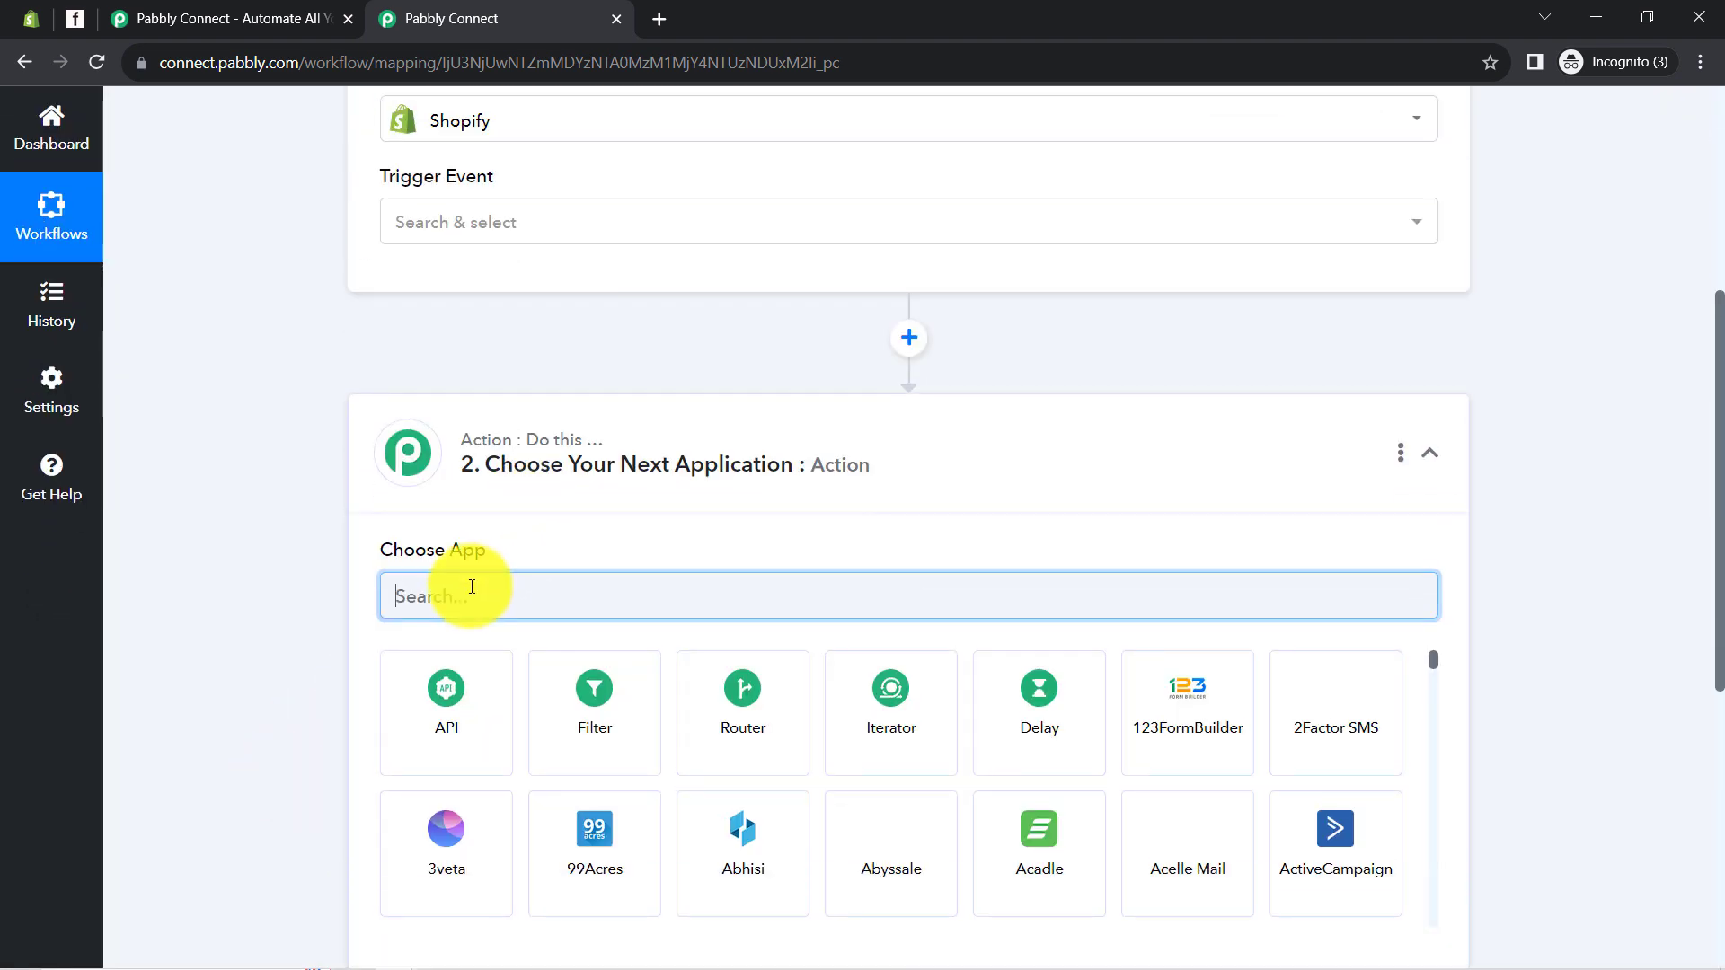
type("flode")
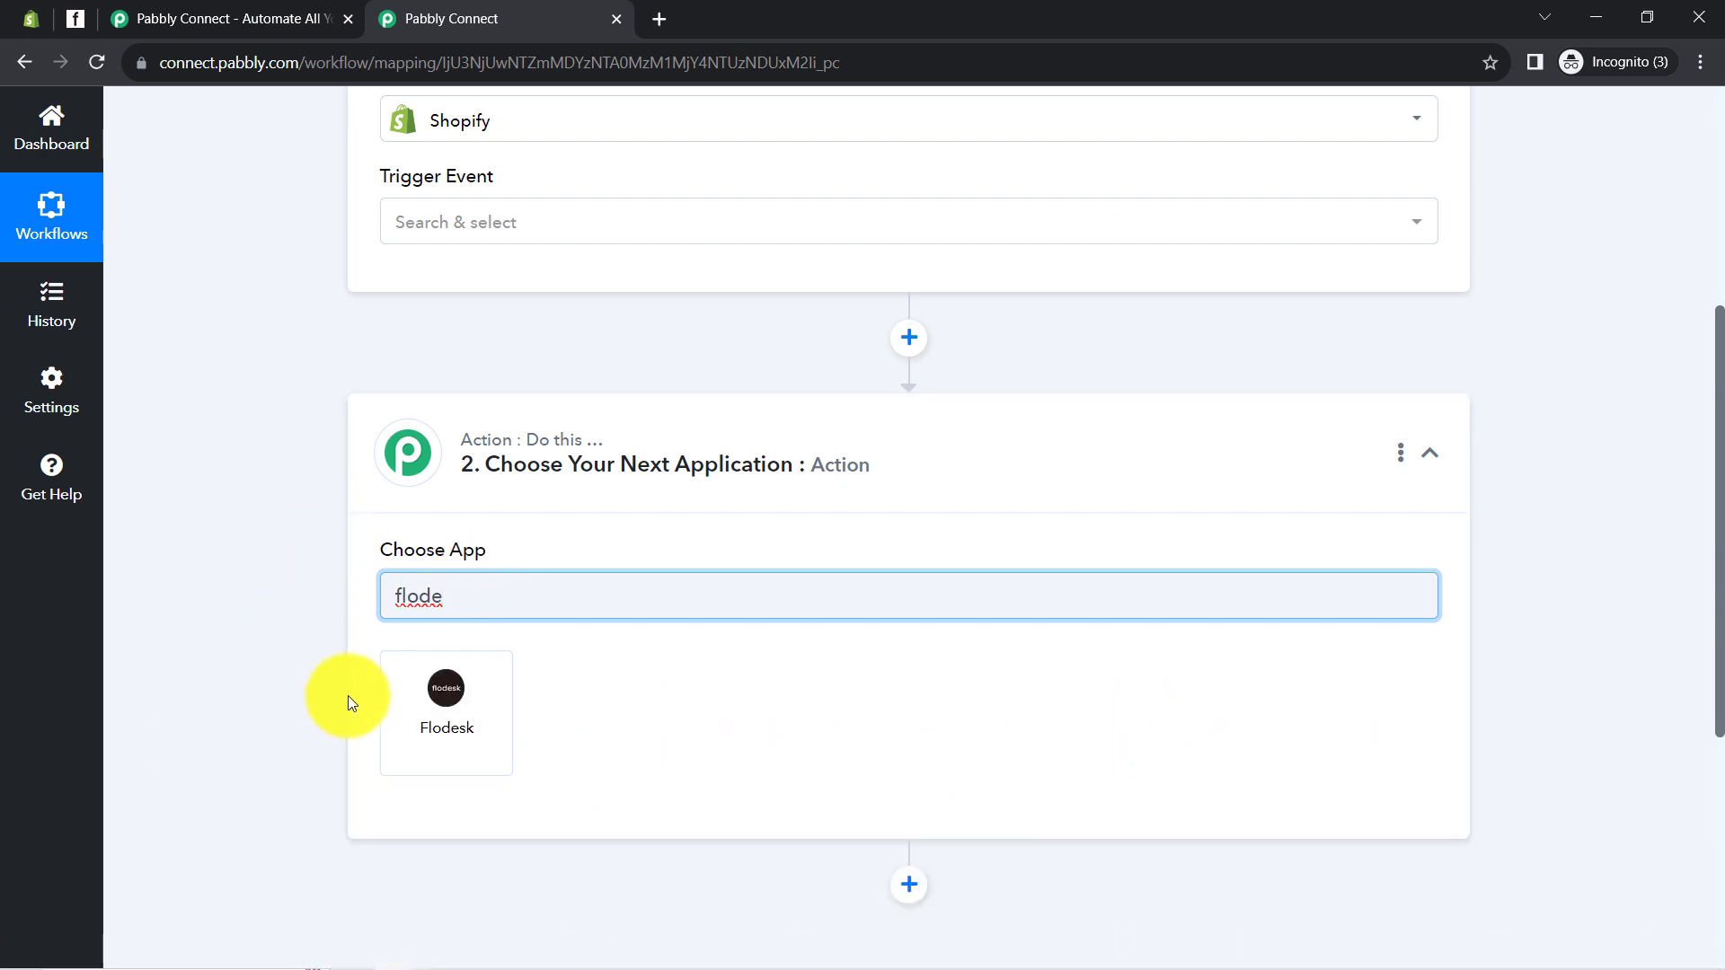
left_click(441, 689)
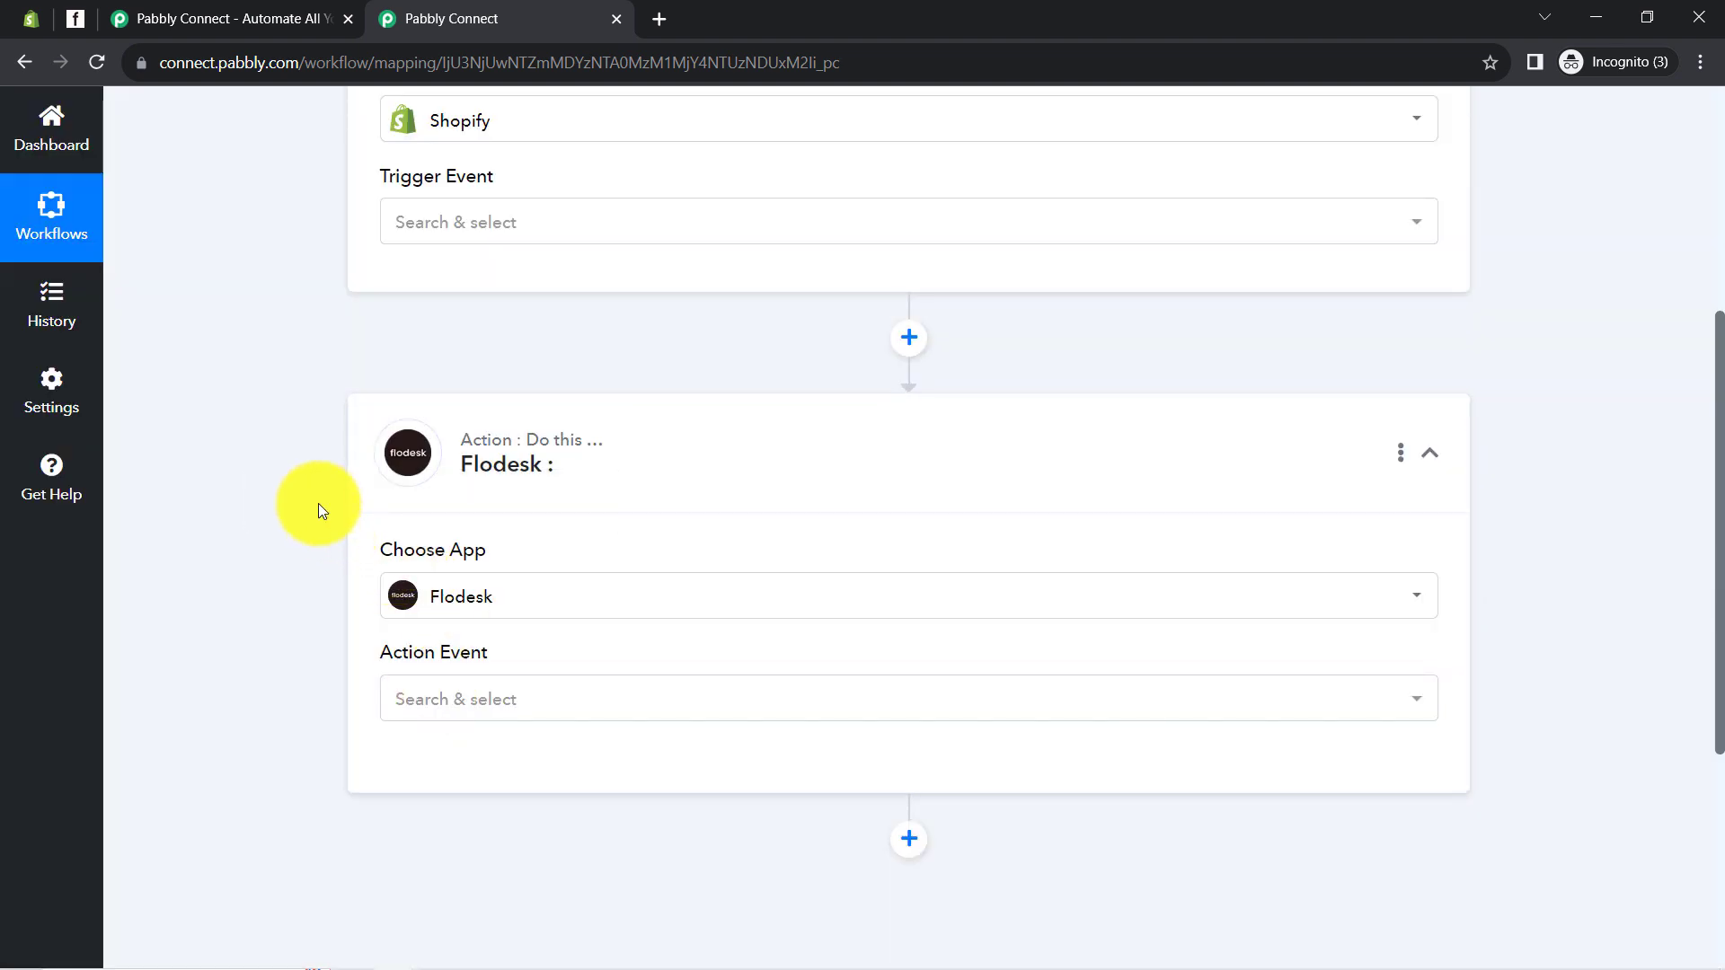
scroll(307, 489, "up", 5)
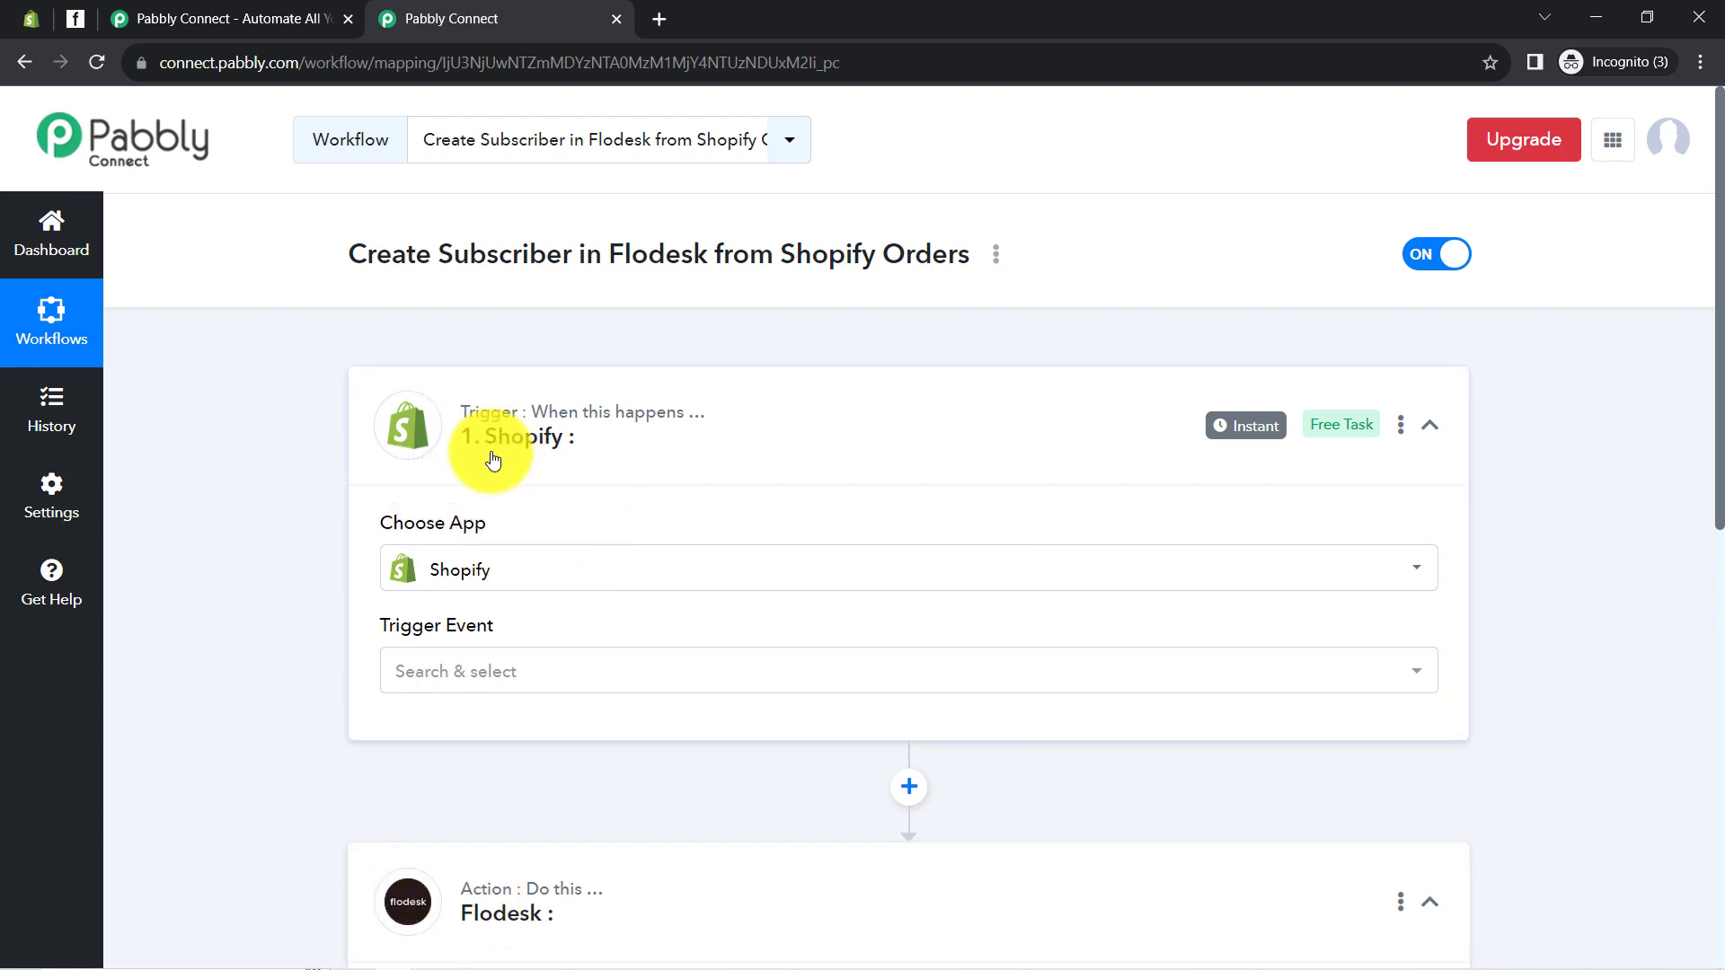
Set the Shopify trigger event to New Order
left_click(435, 687)
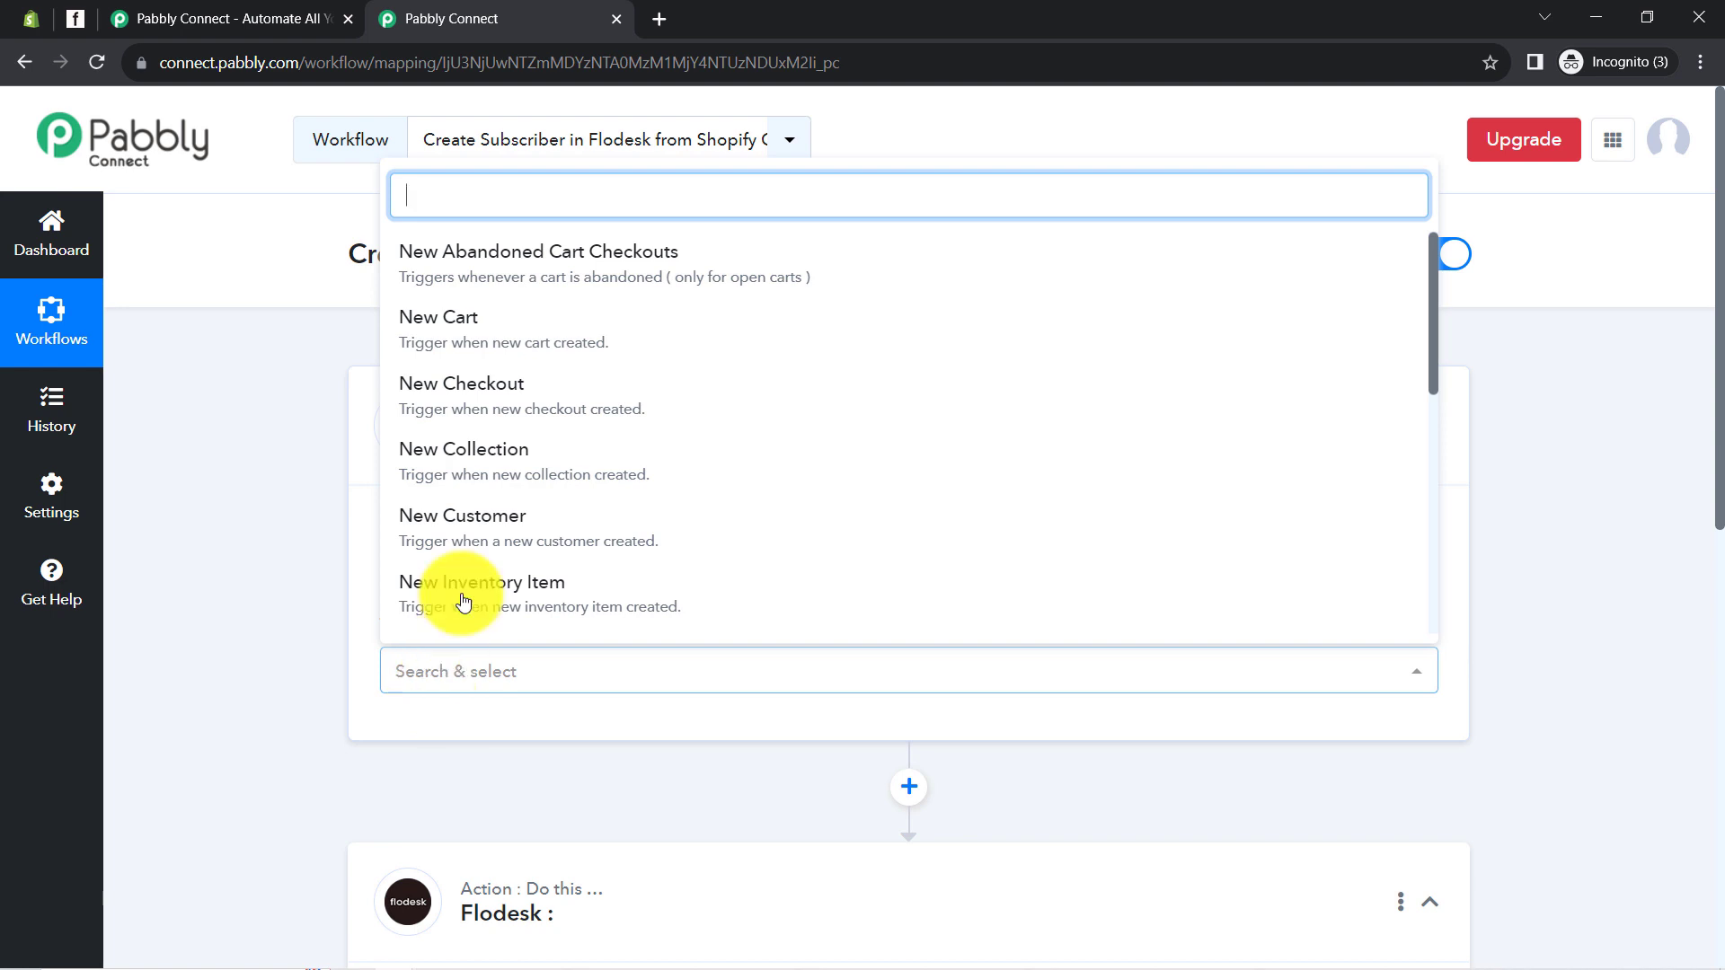
scroll(554, 460, "down", 1)
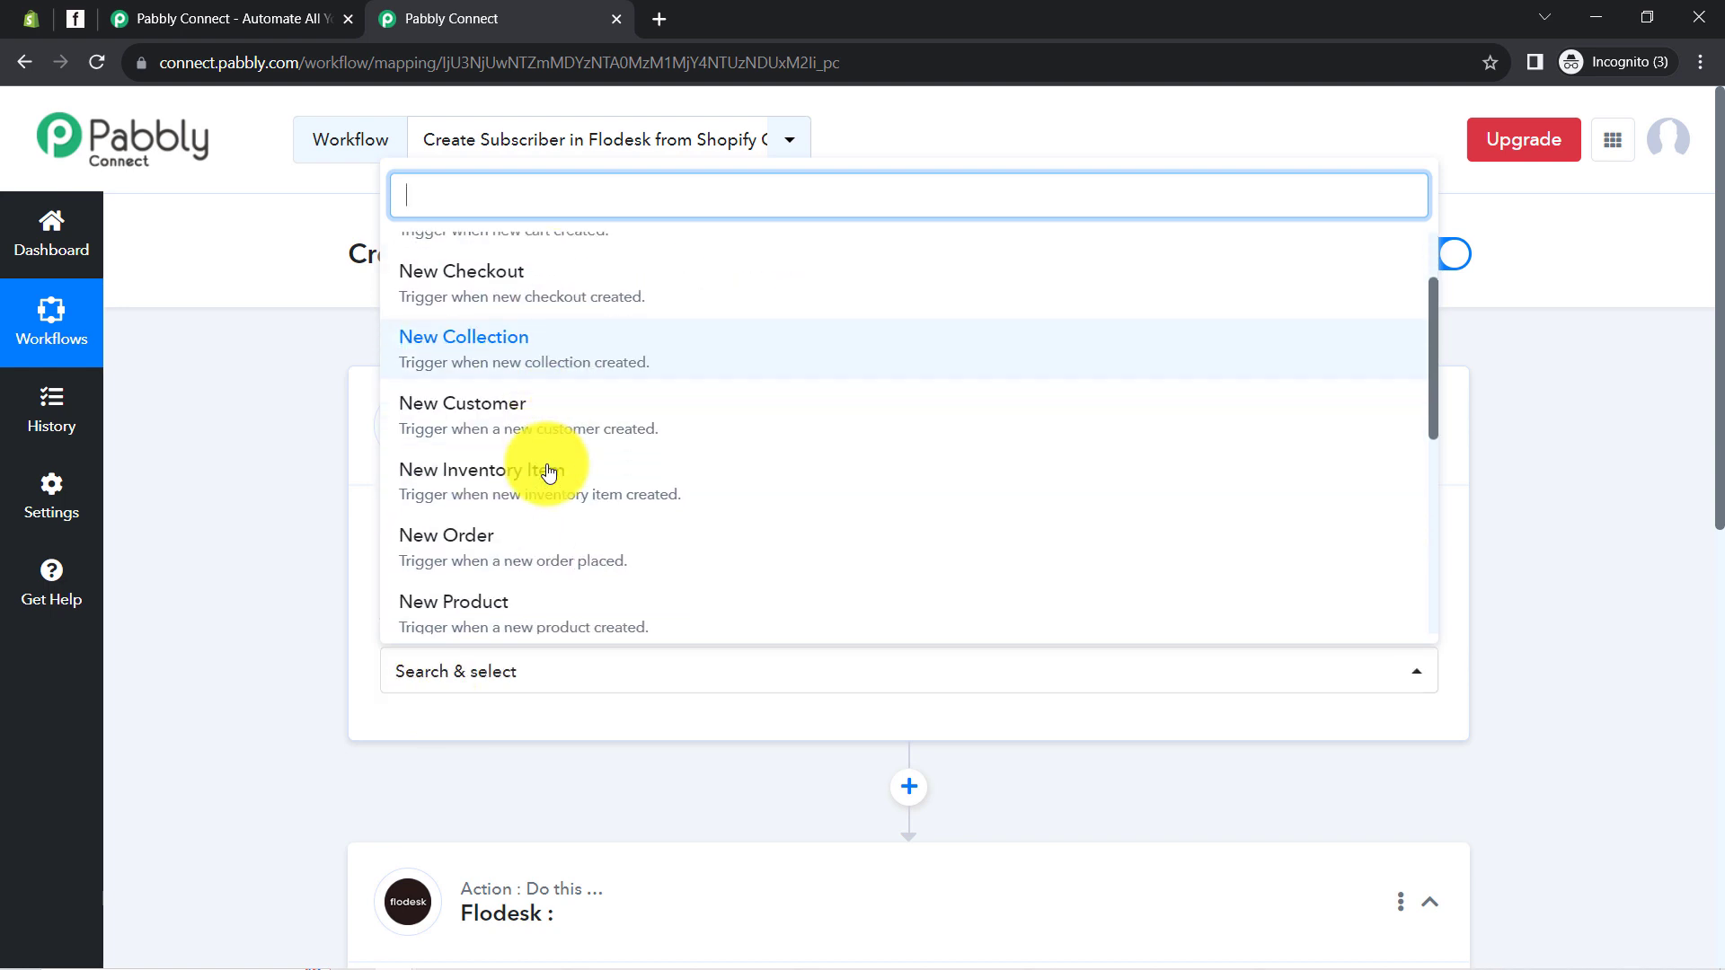
left_click(537, 563)
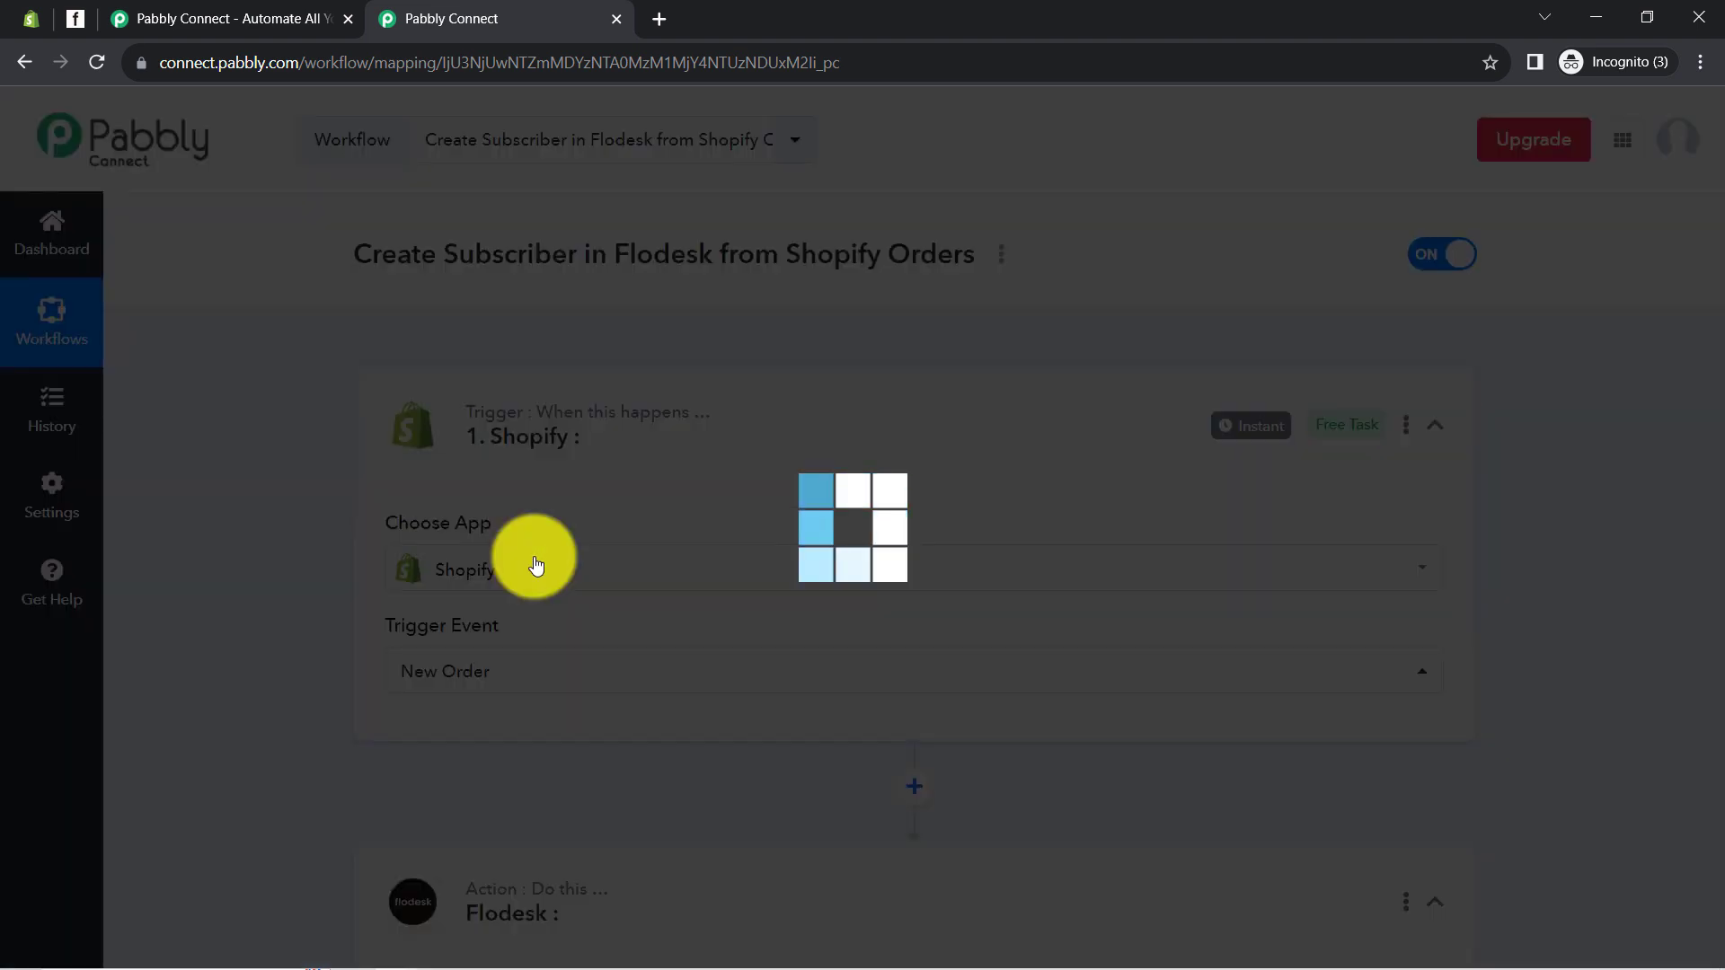
Review the Shopify setup steps, then copy the webhook URL so the trigger waits for a response
scroll(300, 730, "down", 2)
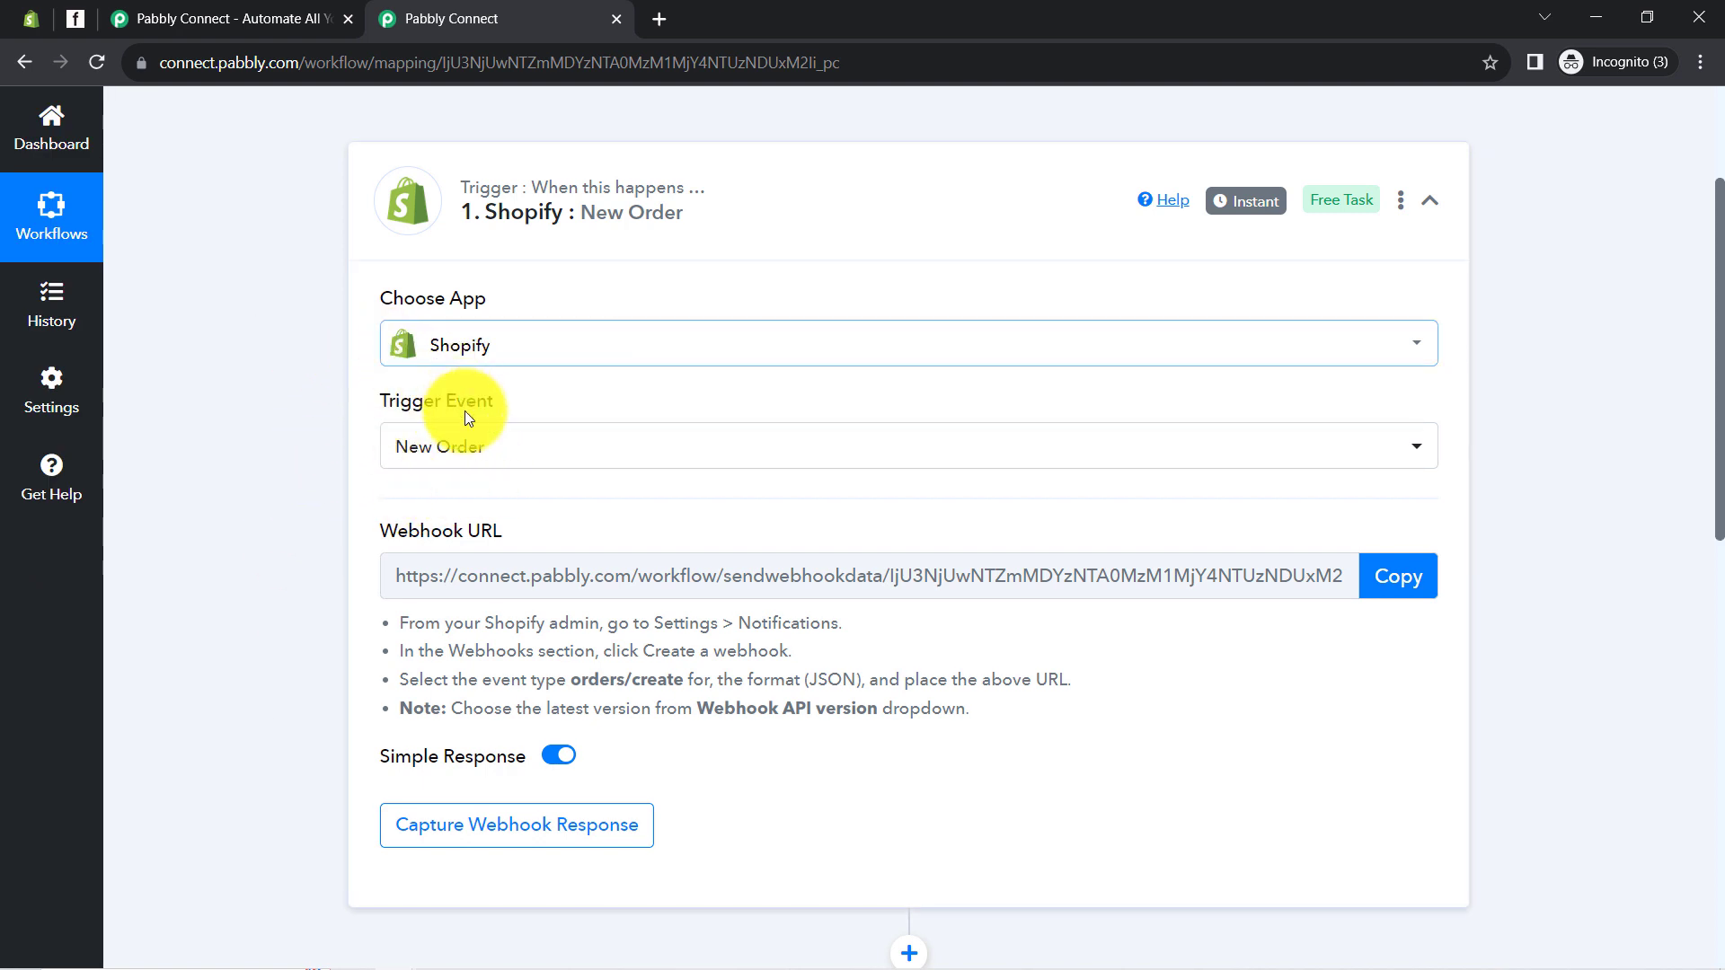
mouse_move(413, 532)
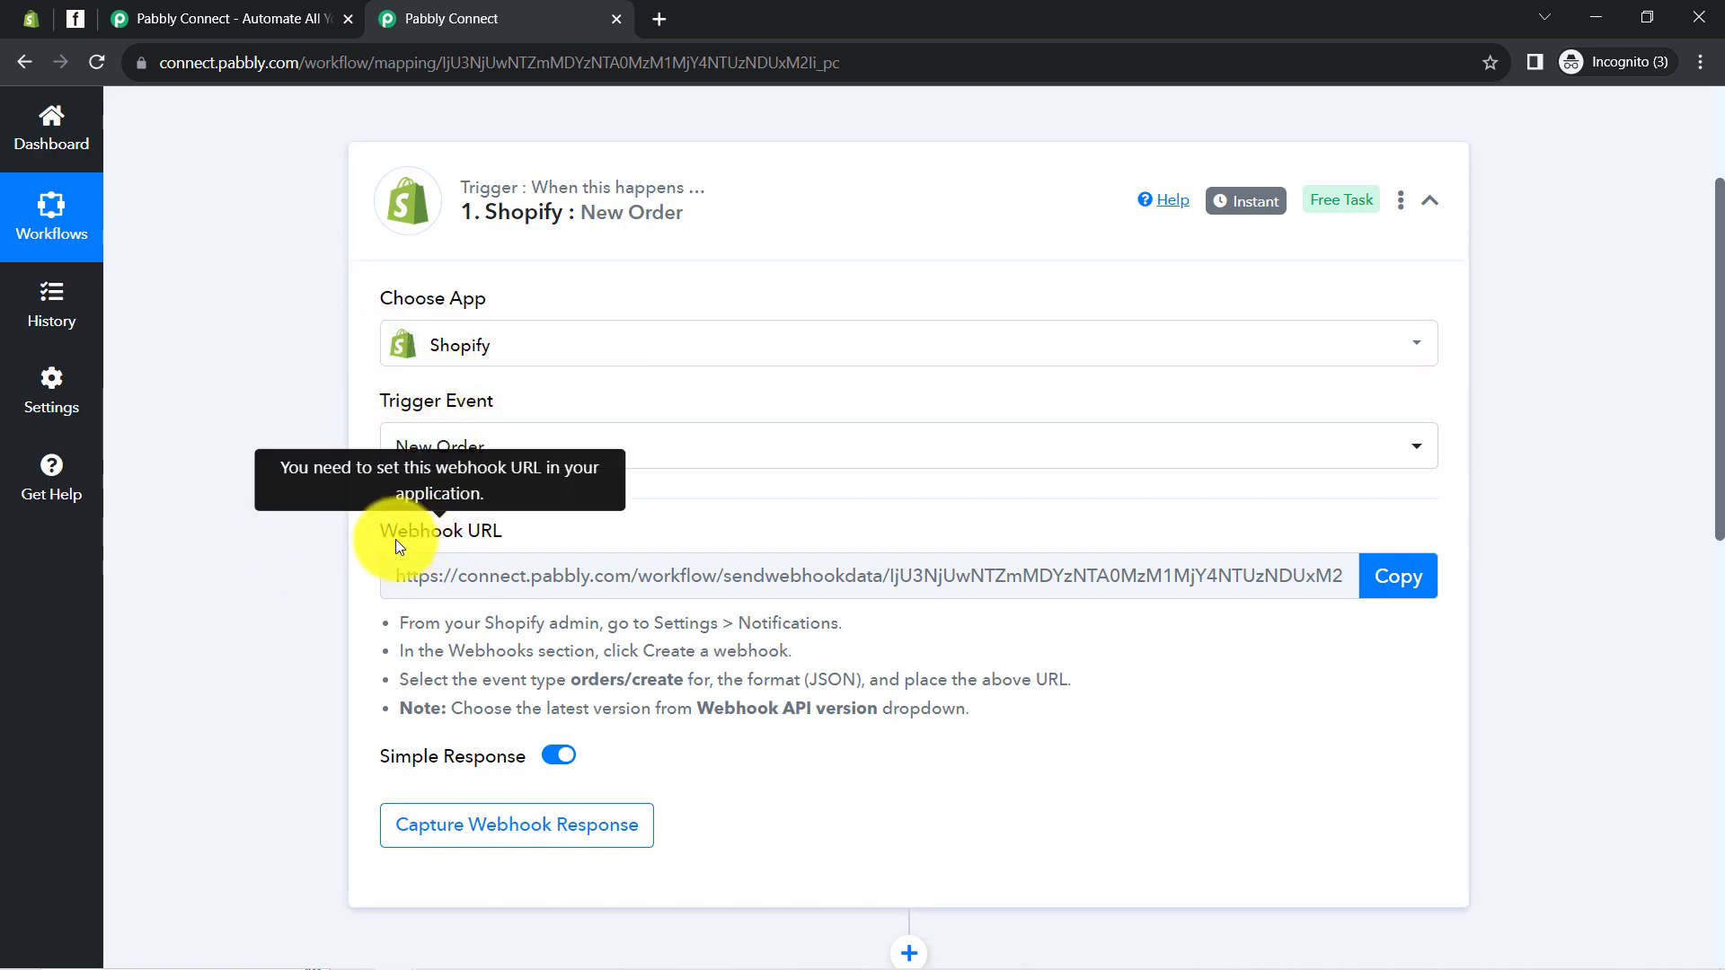
left_click_drag(396, 540, 500, 545)
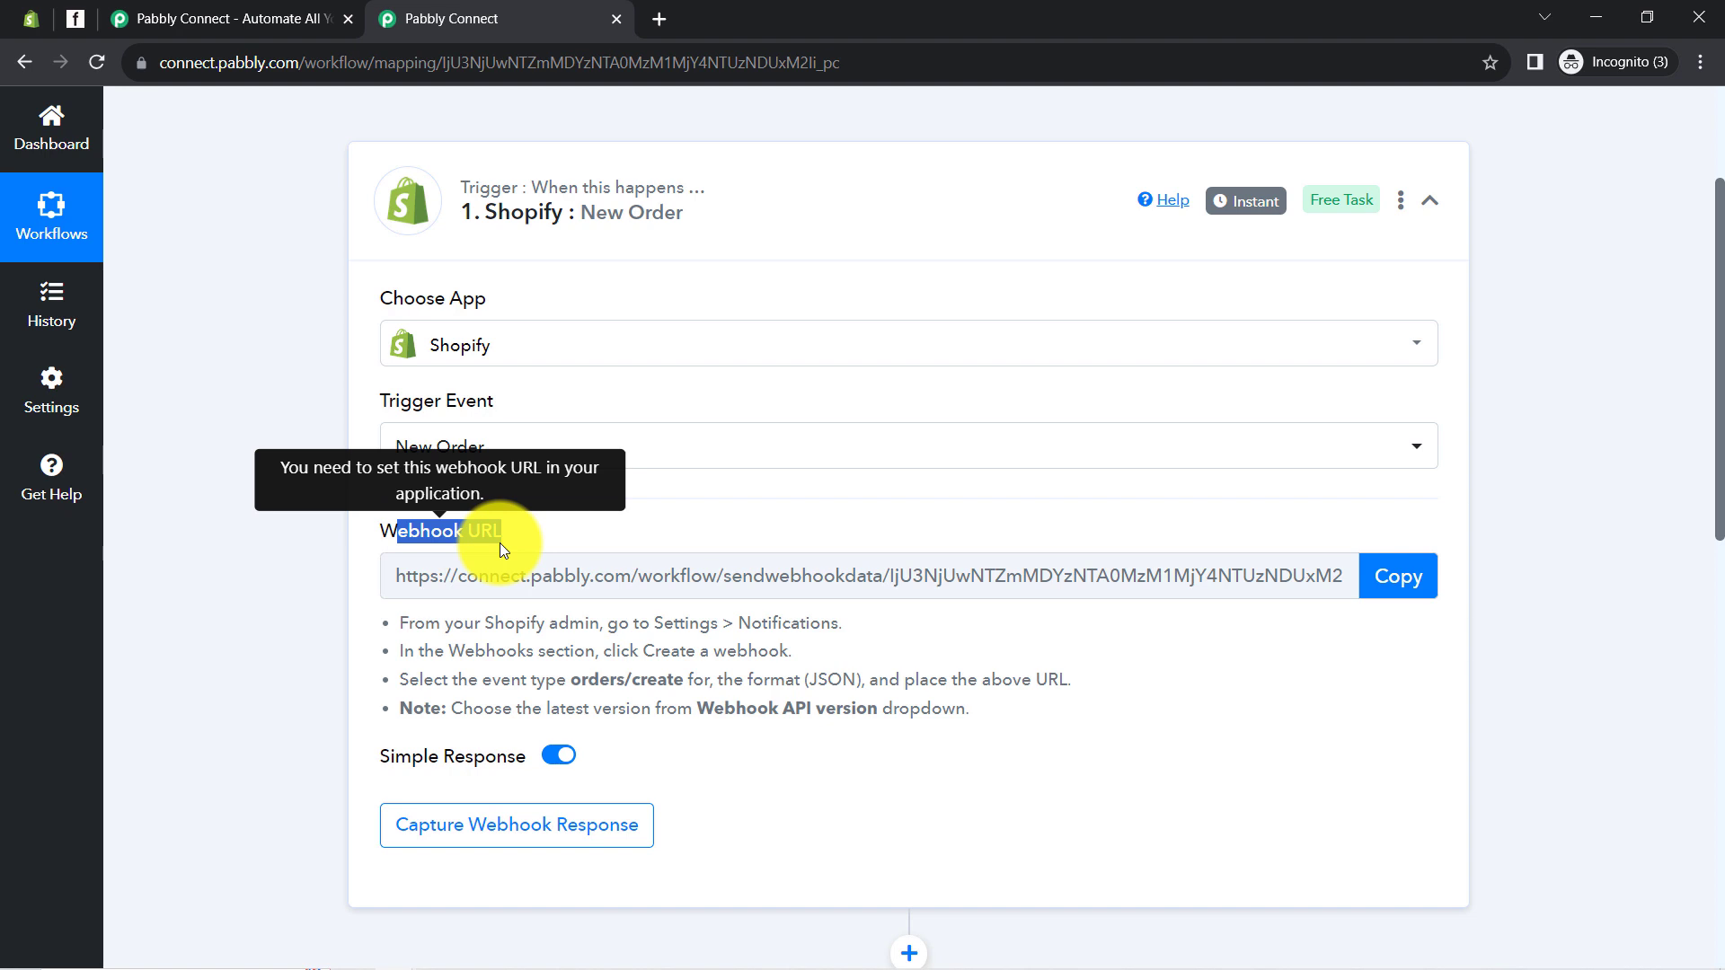
left_click_drag(414, 624, 861, 704)
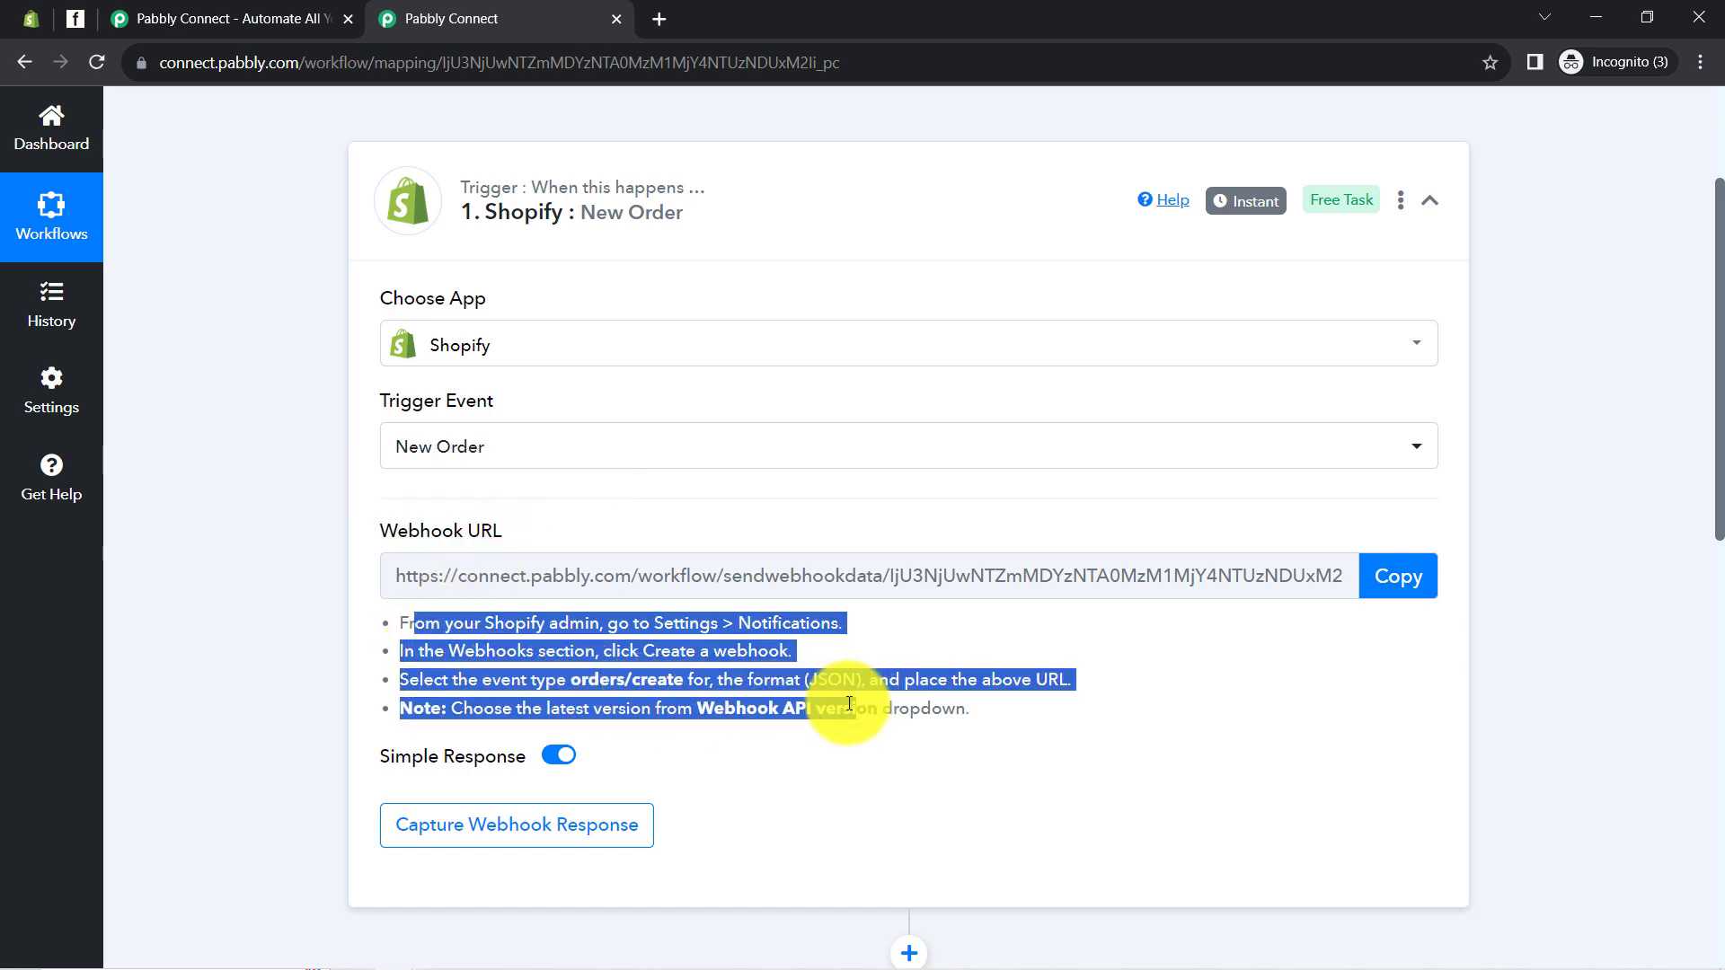
left_click(596, 655)
left_click_drag(453, 624, 713, 710)
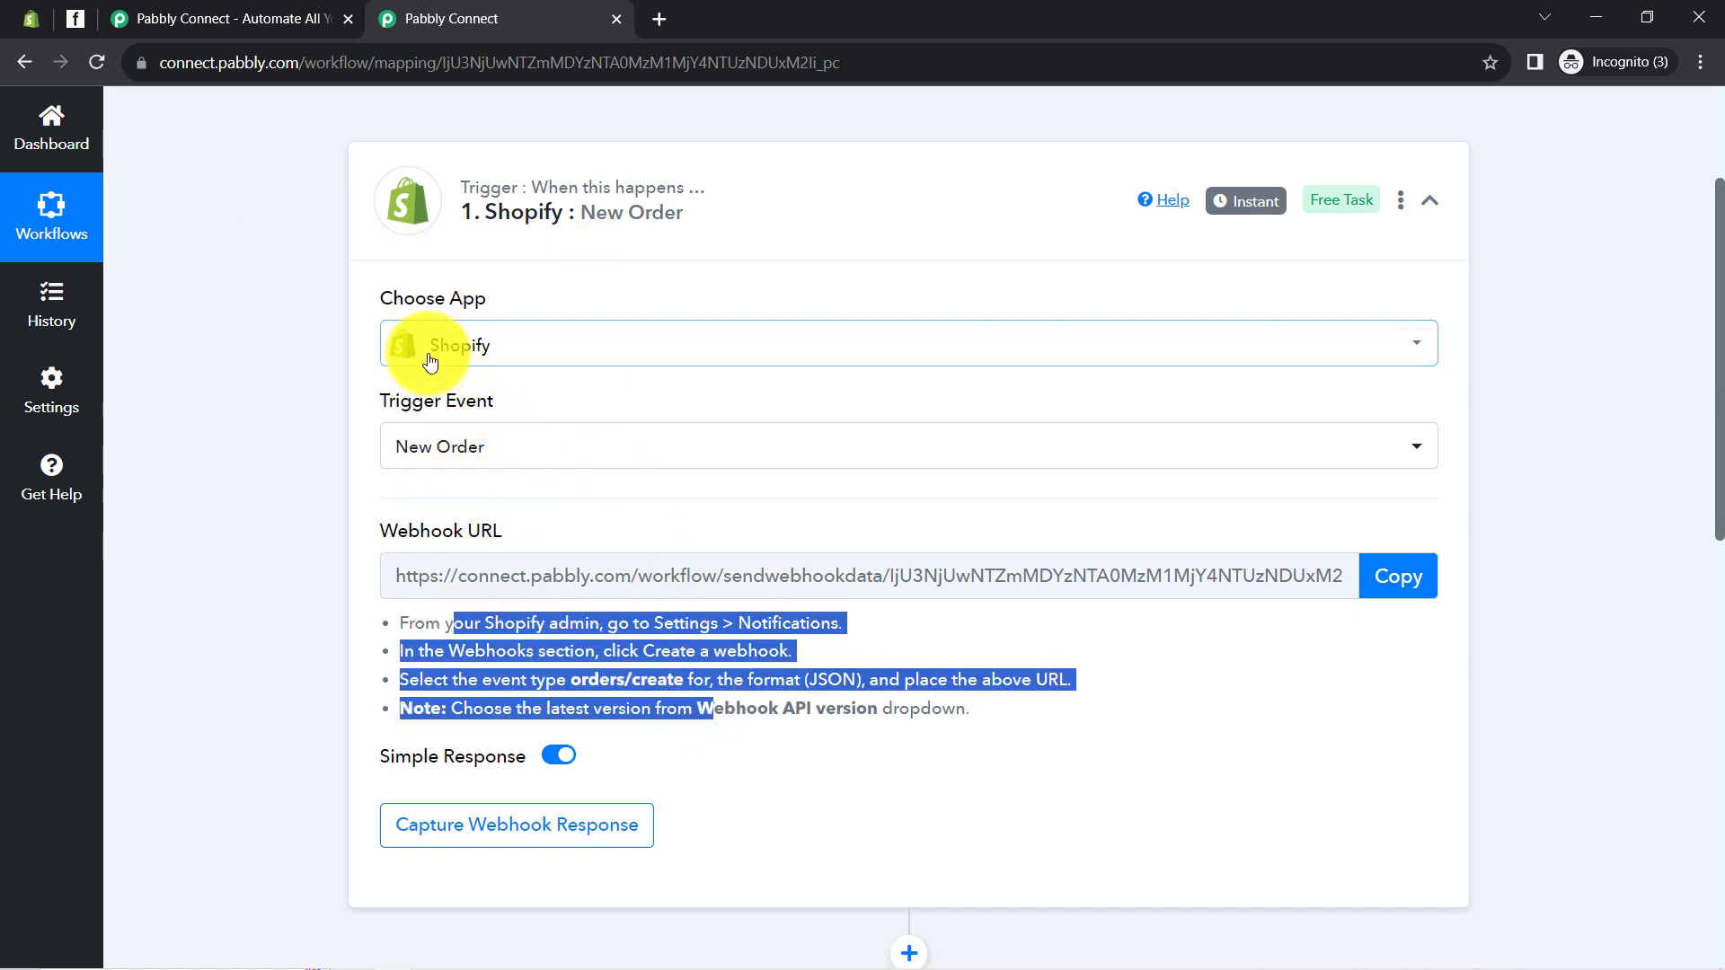
left_click(1401, 580)
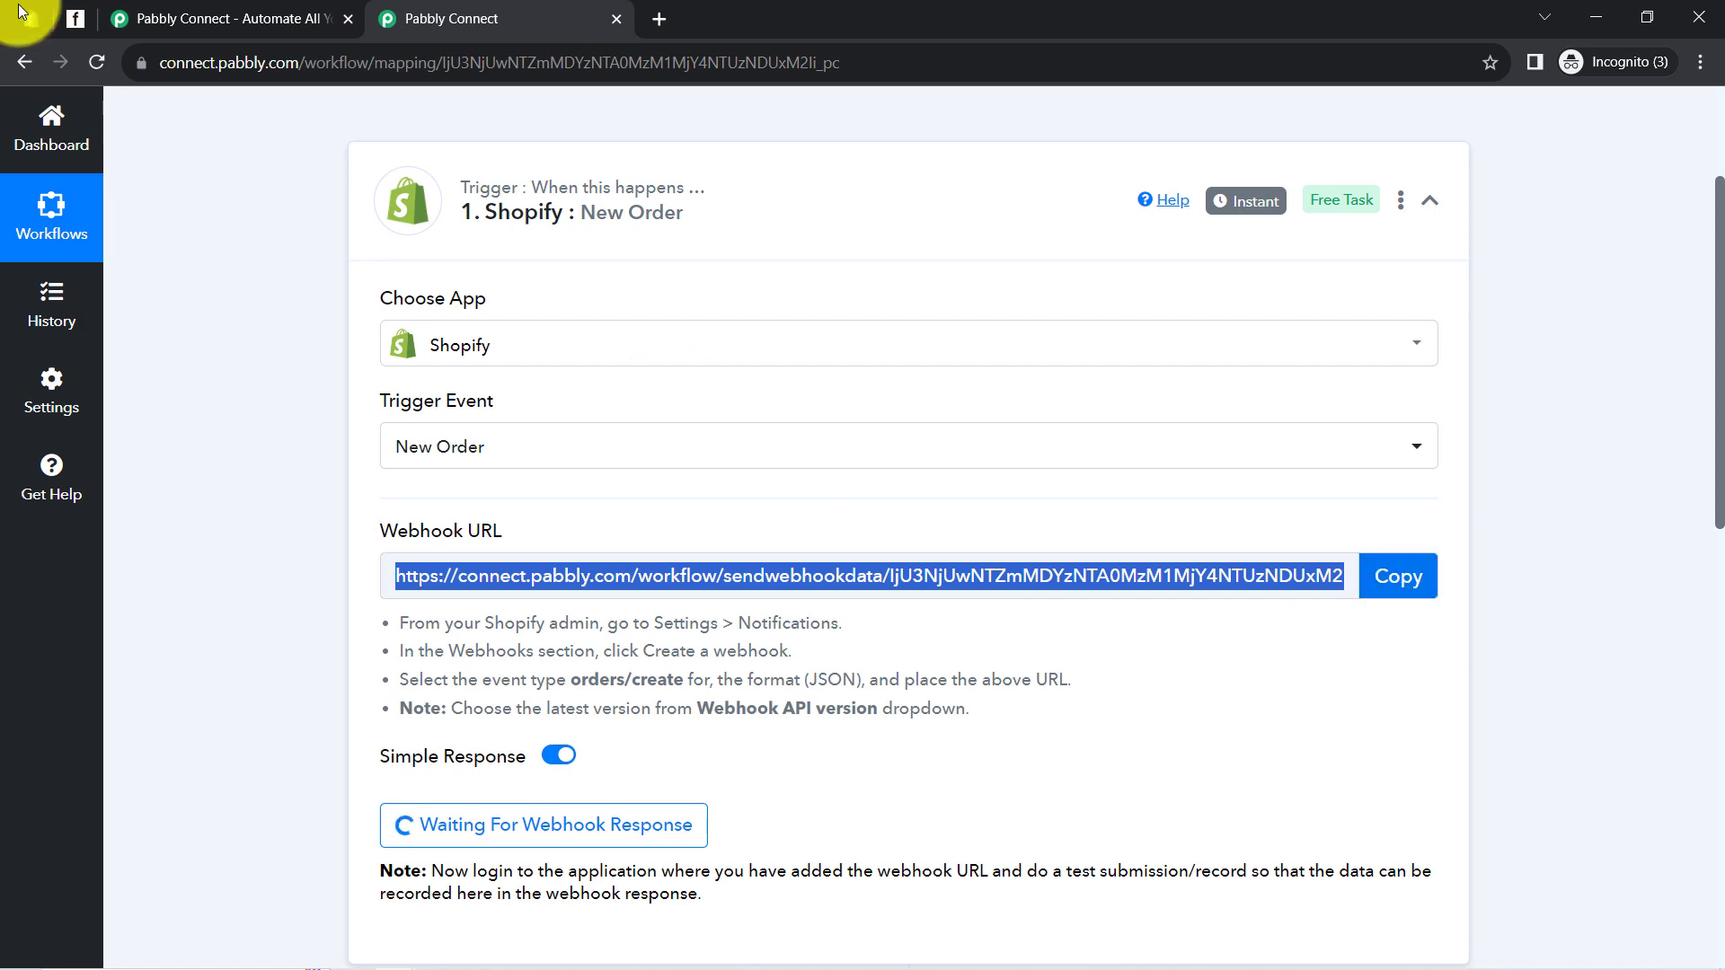
In the Shopify admin, go to Settings > Notifications and scroll down to the Webhooks section
left_click(36, 7)
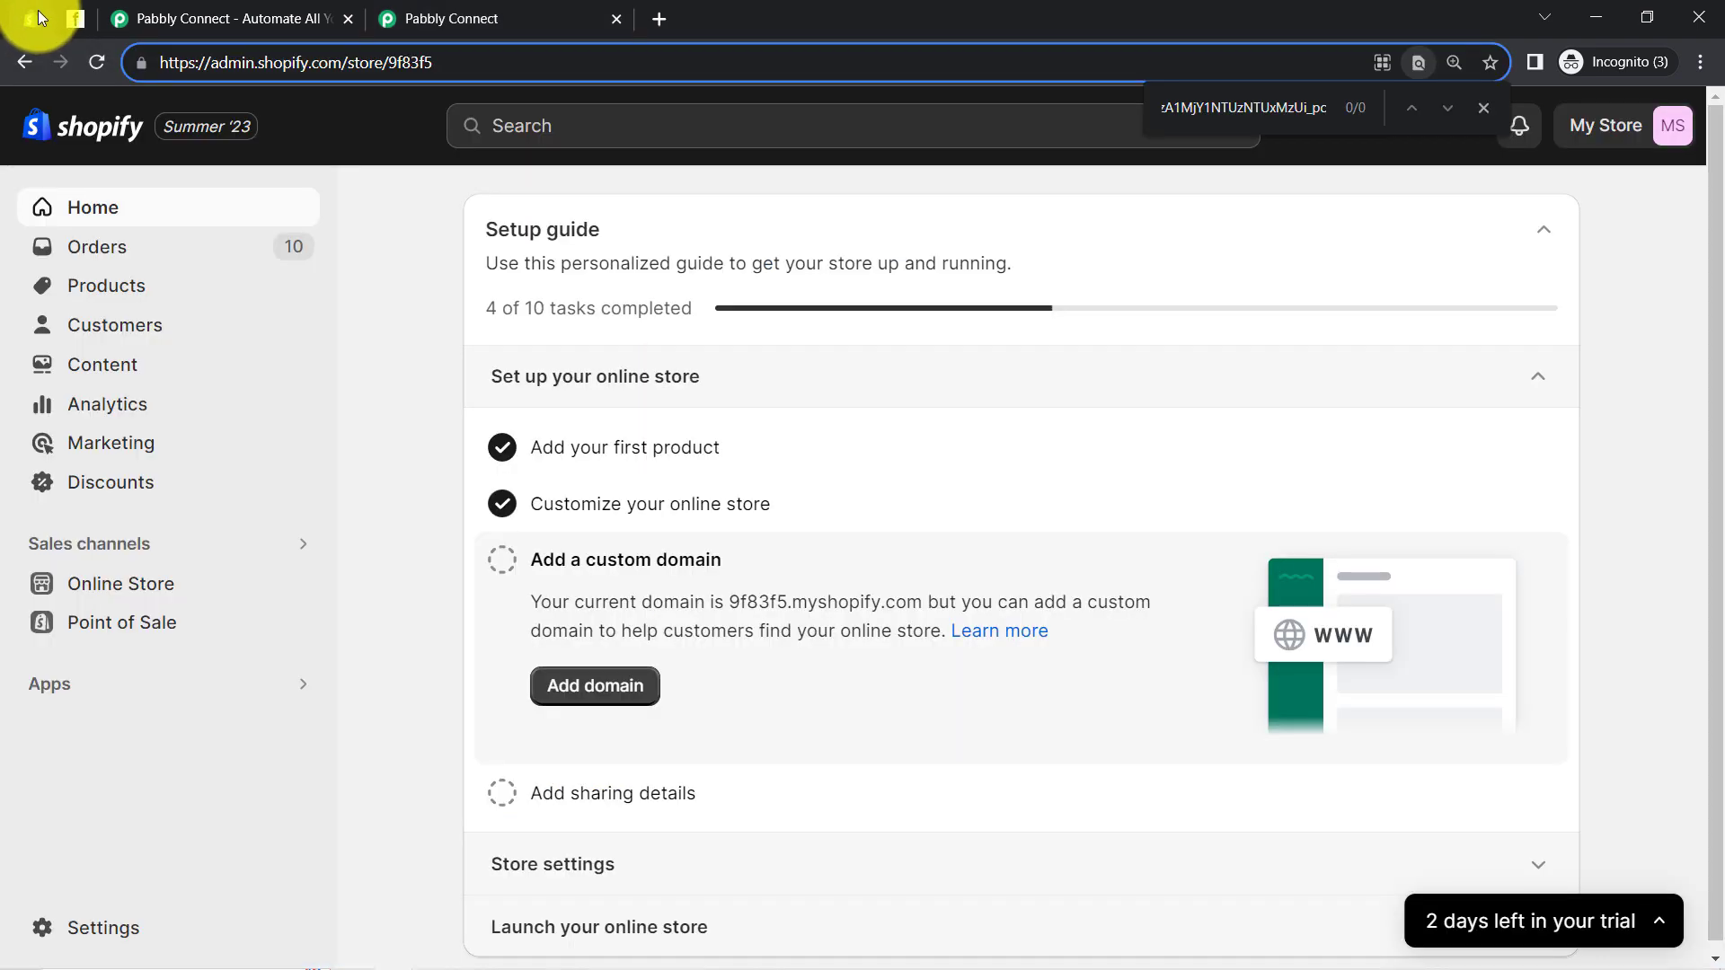
left_click(62, 935)
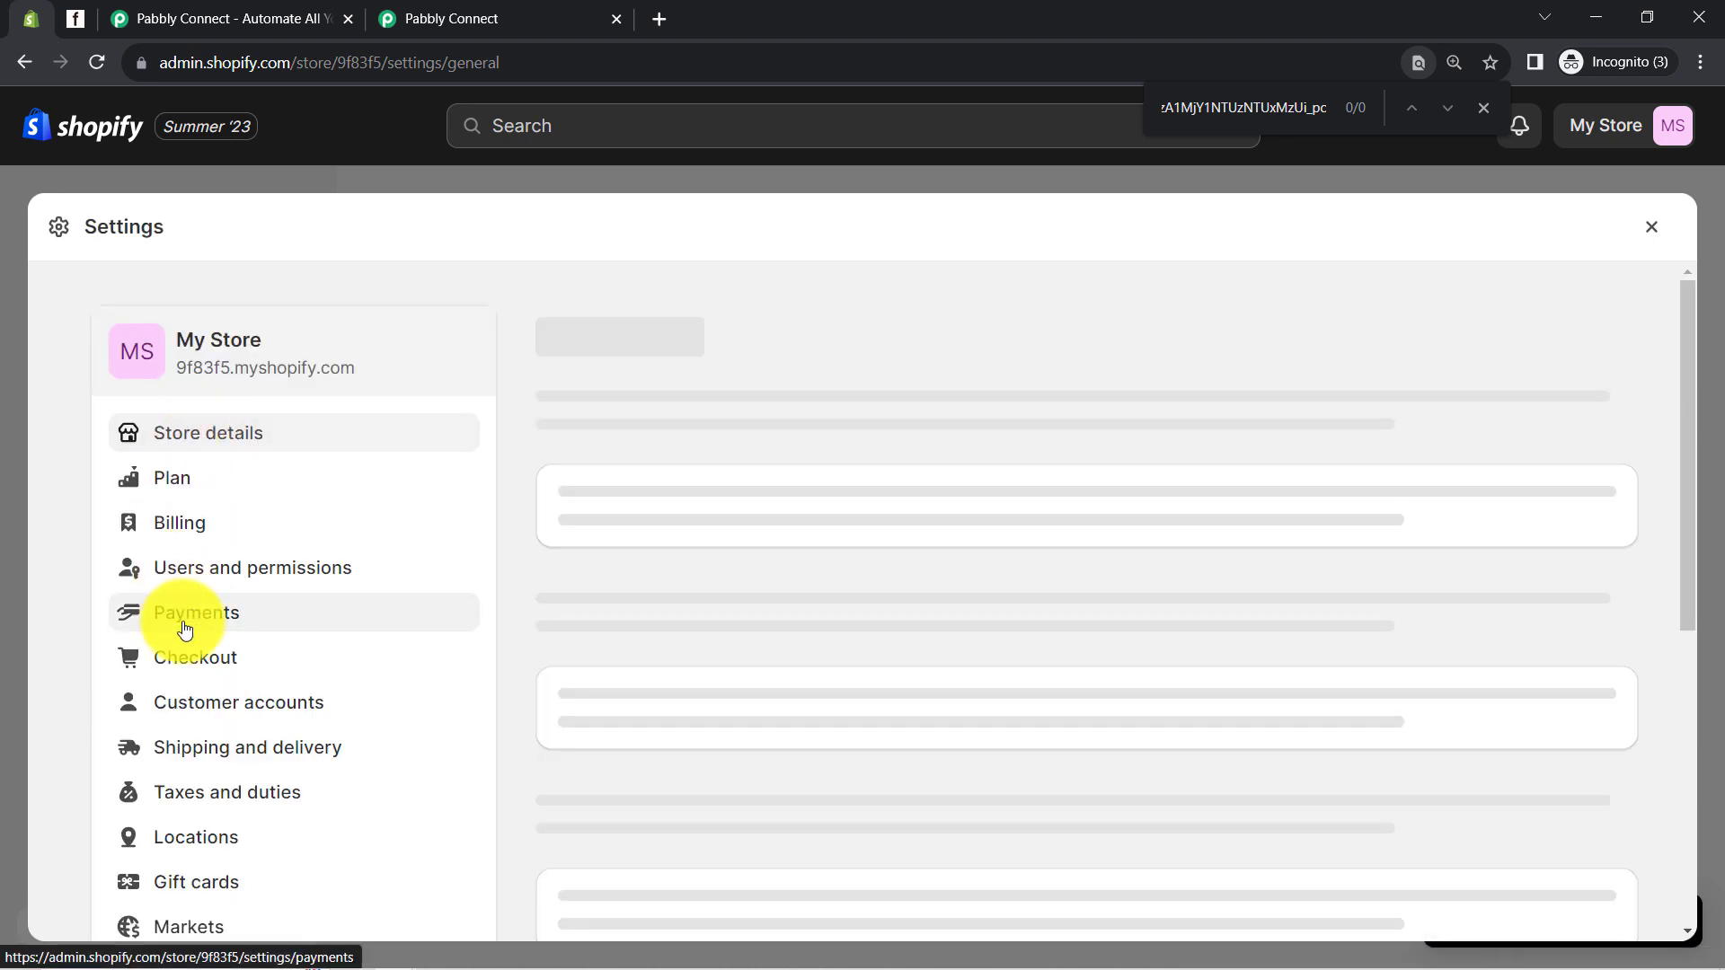
scroll(192, 782, "down", 5)
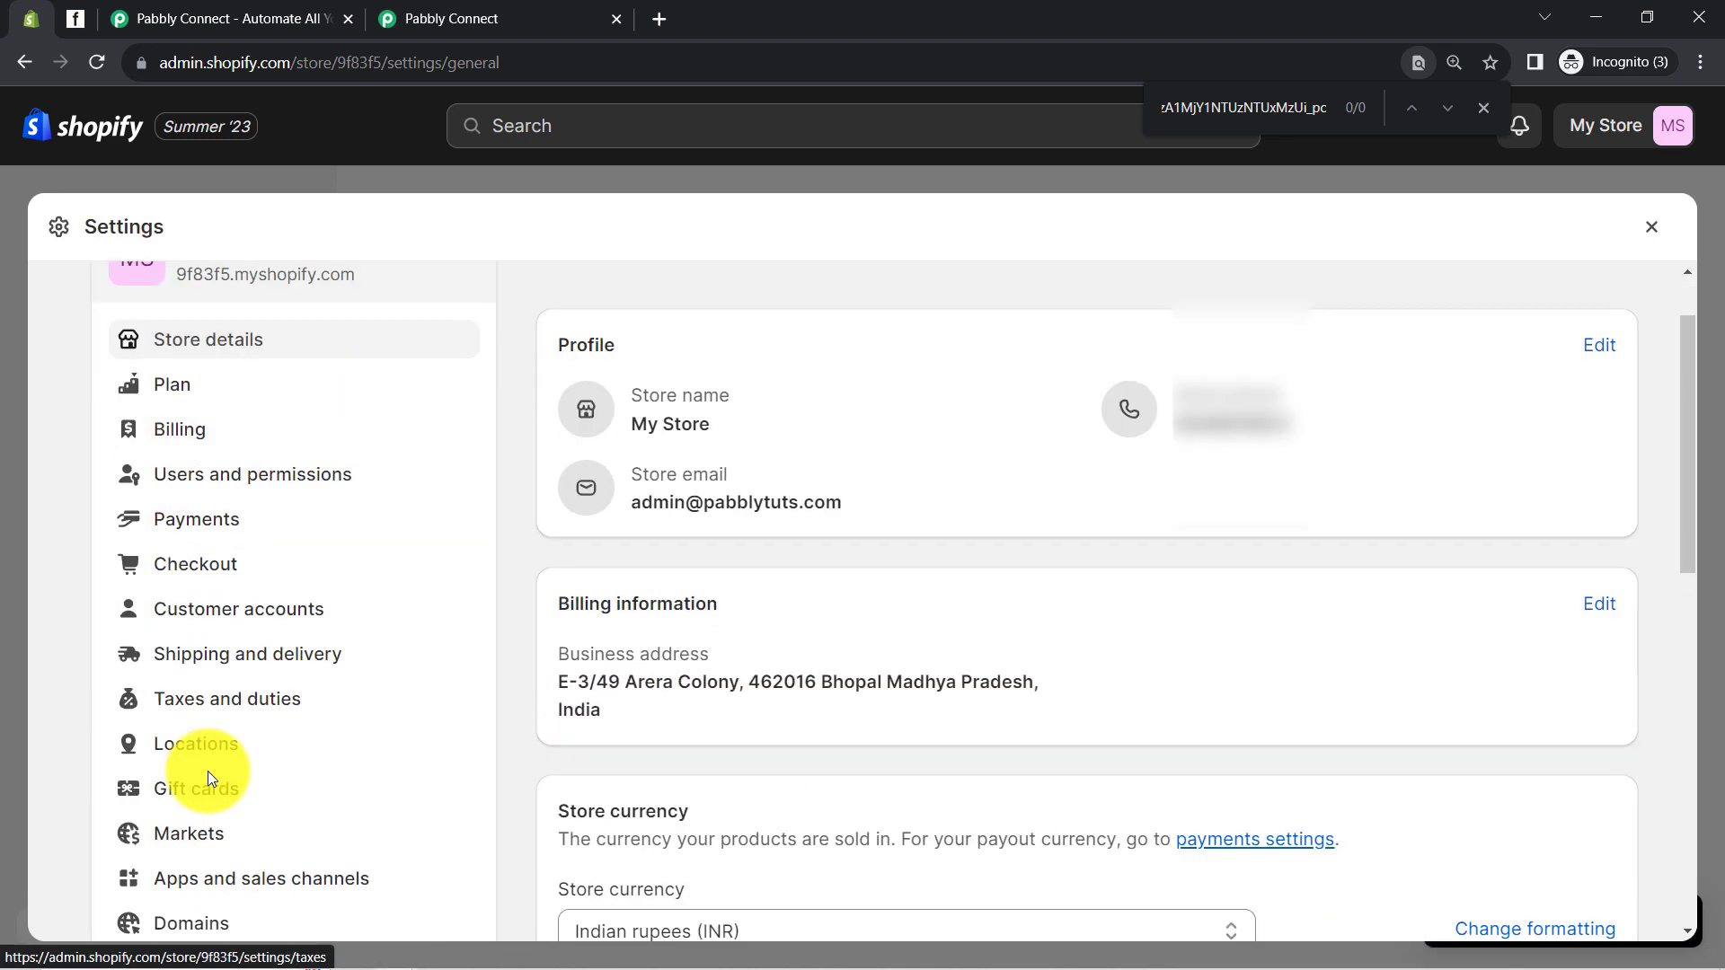
scroll(203, 825, "down", 2)
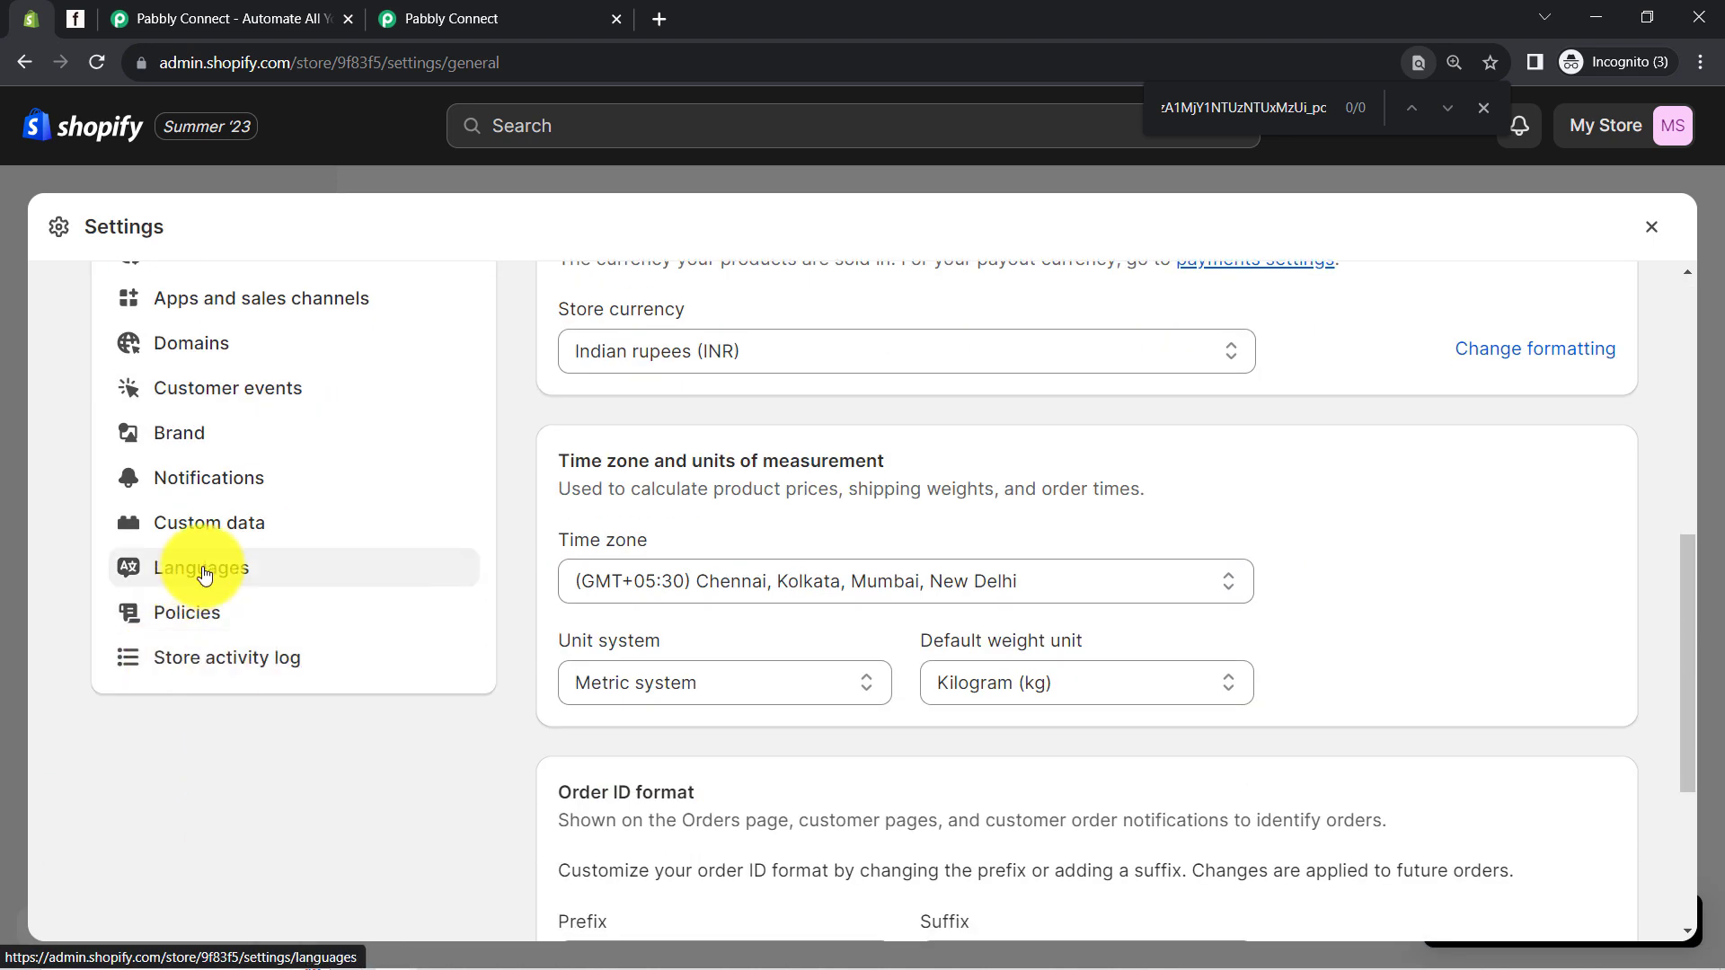
left_click(184, 483)
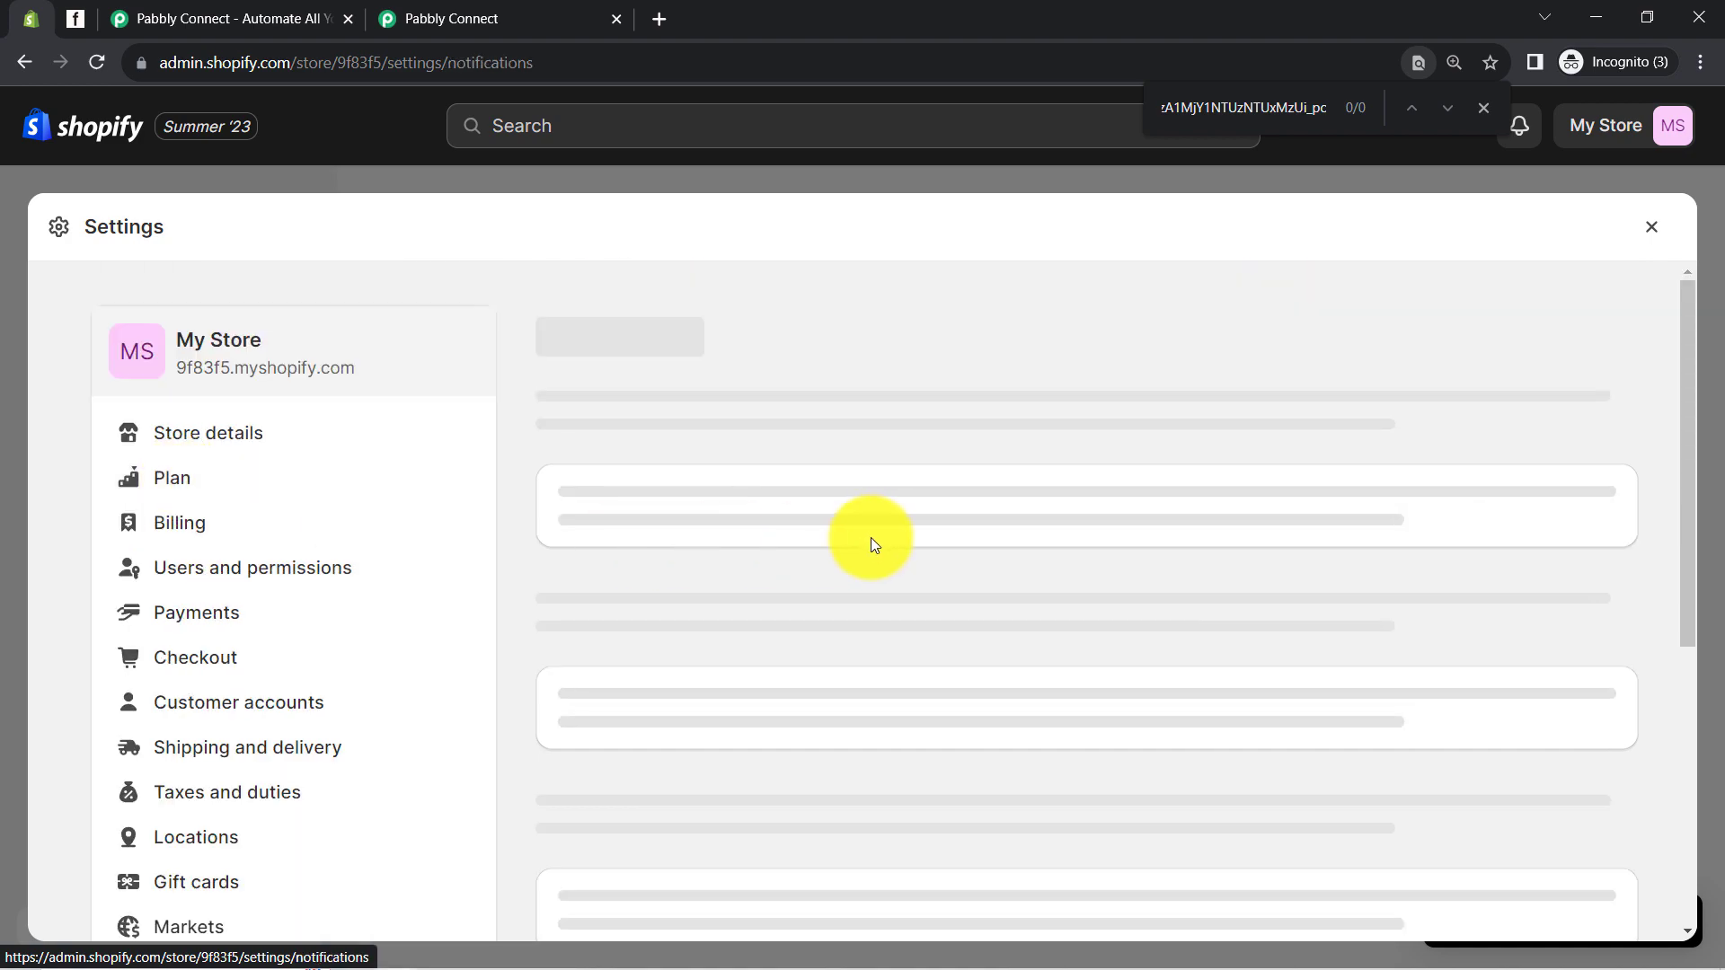
scroll(939, 714, "down", 20)
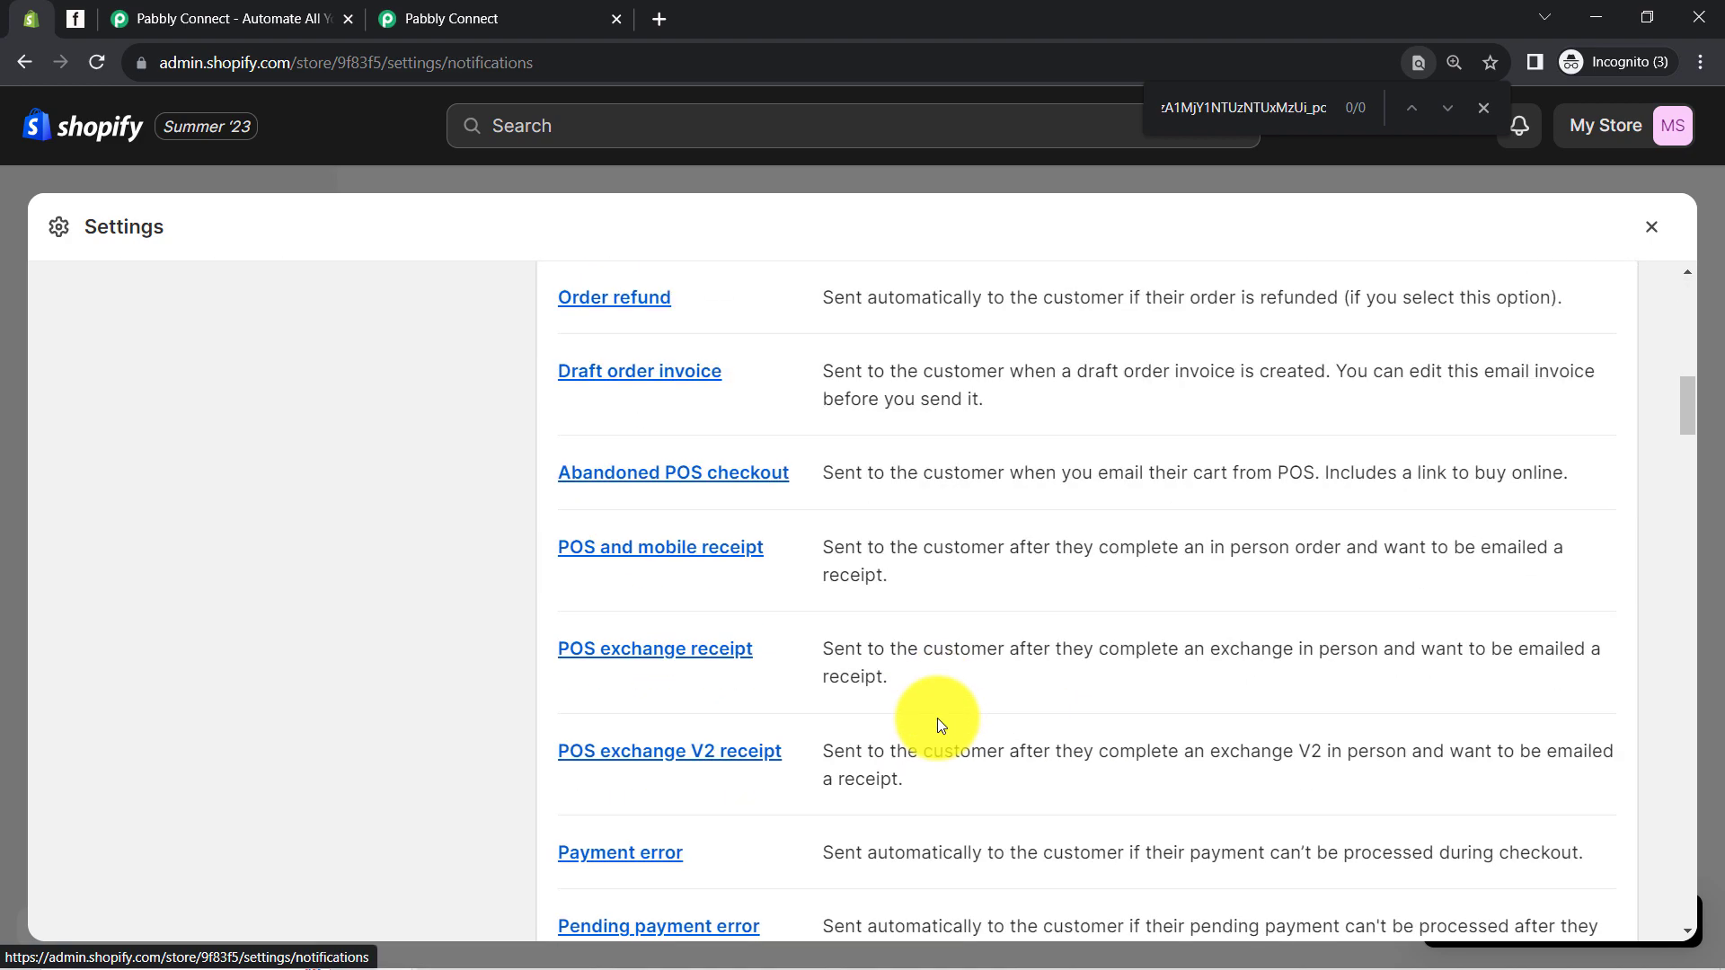
scroll(936, 751, "down", 15)
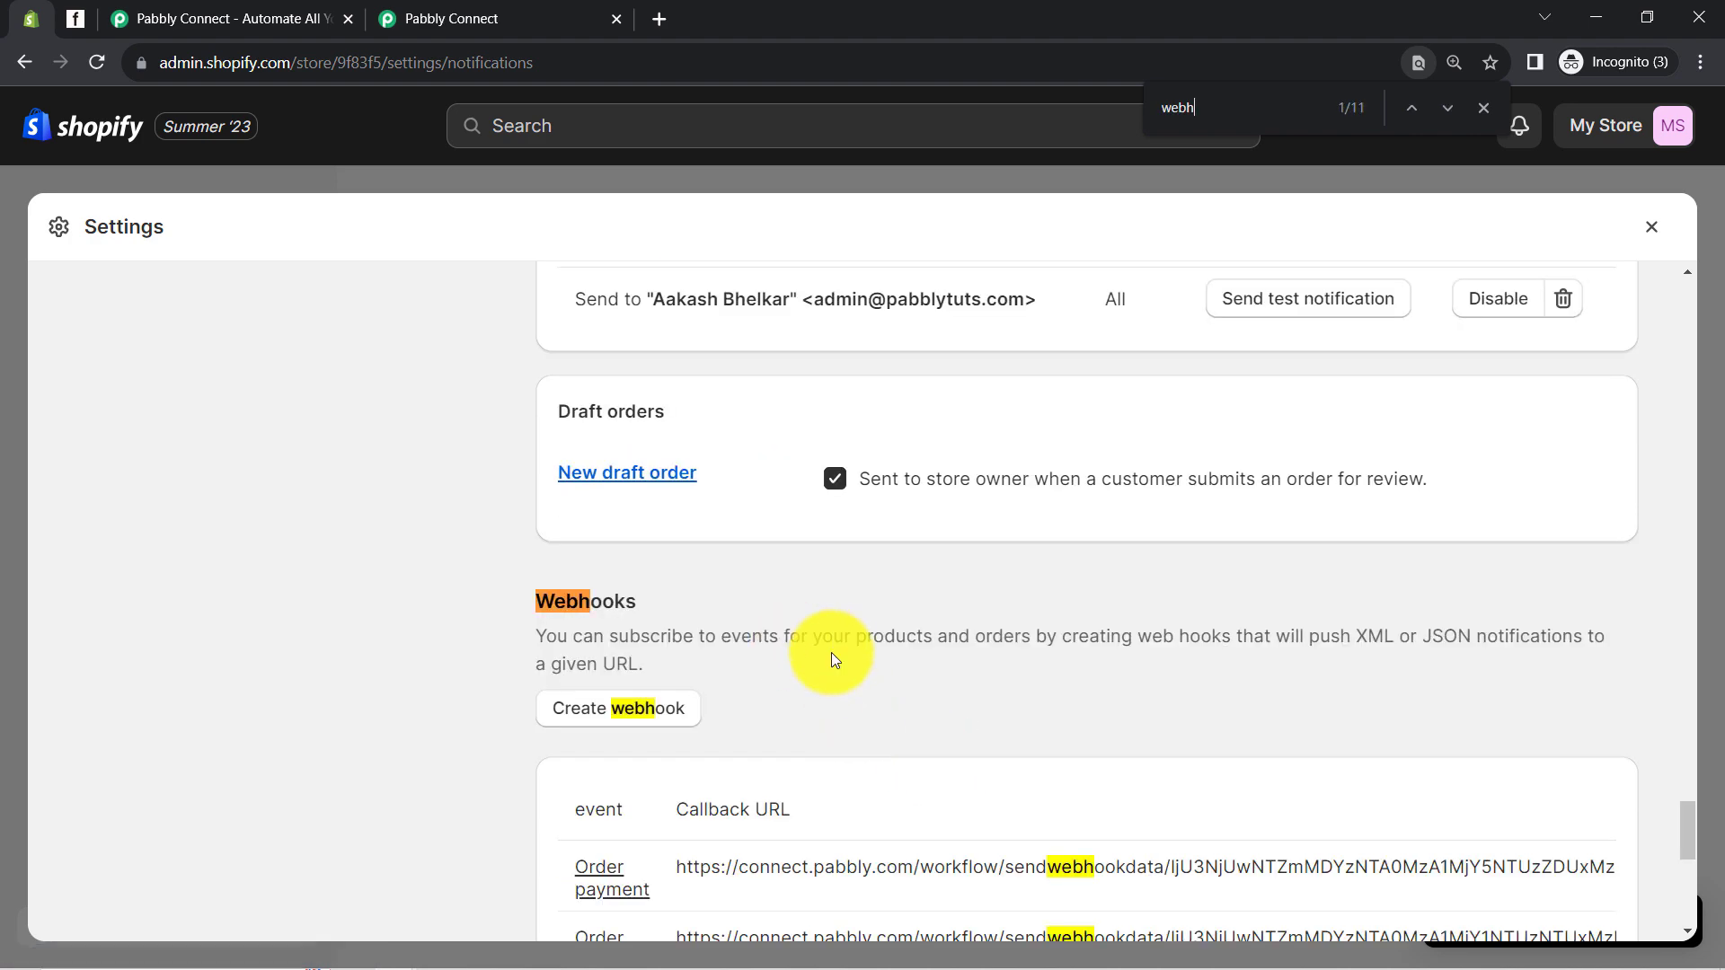
scroll(772, 618, "down", 1)
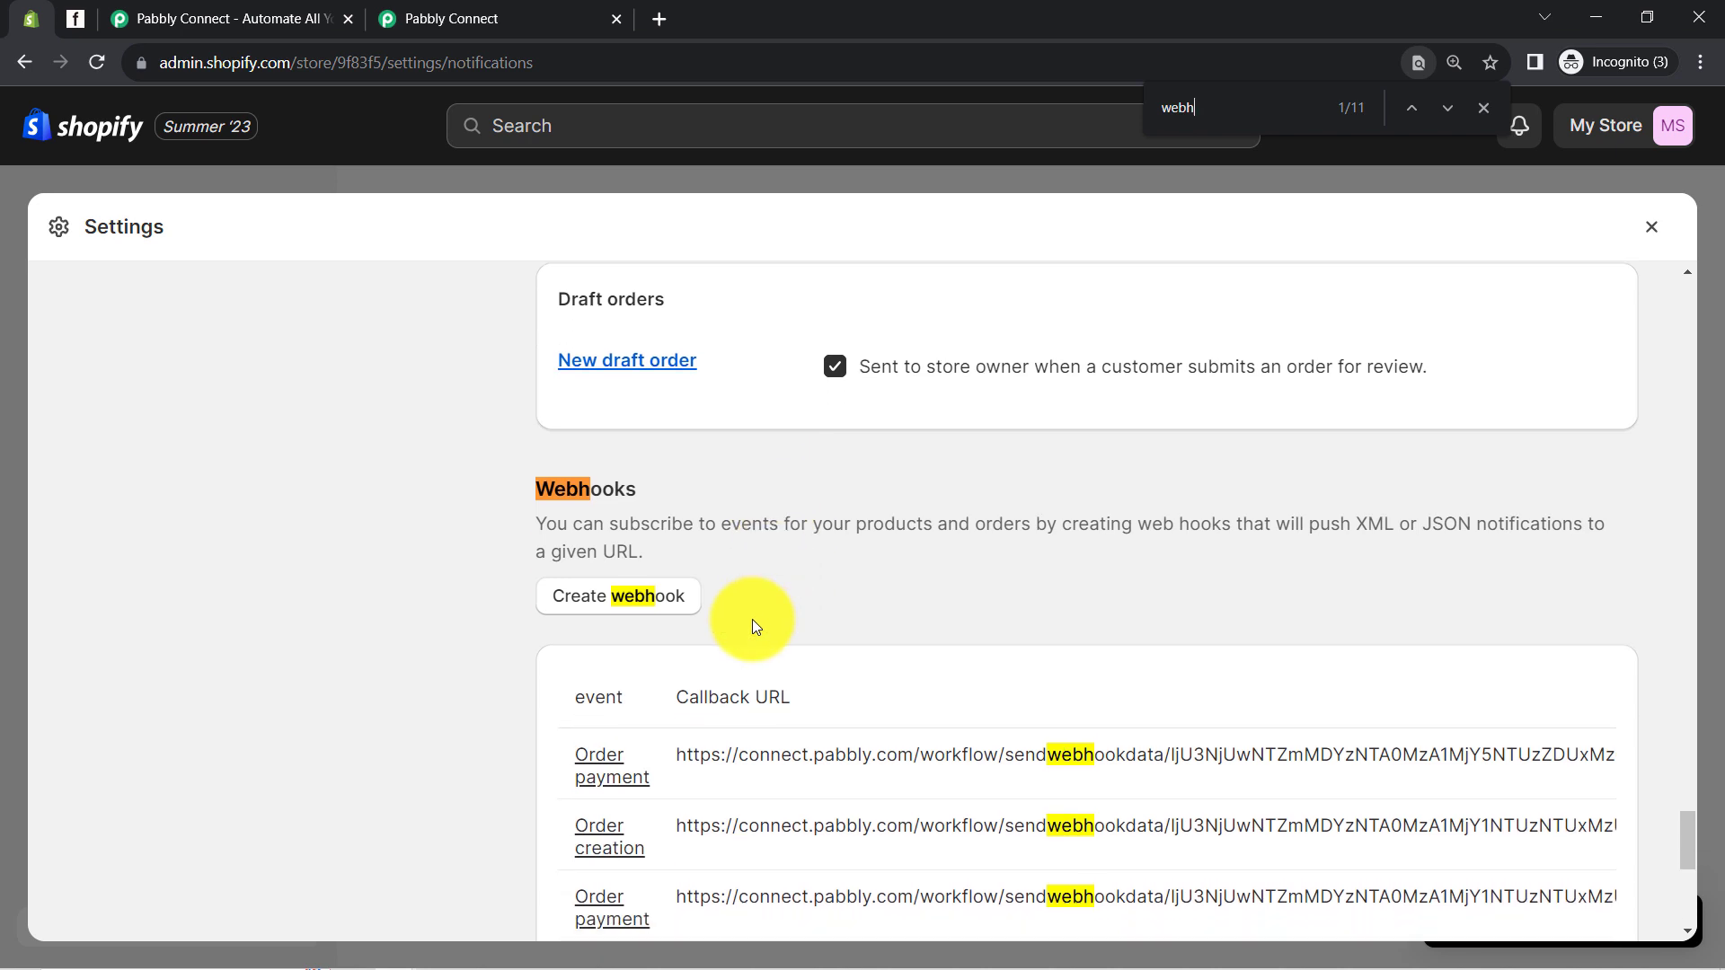
Start a new webhook with the pasted Pabbly Connect URL and the Order payment event
left_click(636, 598)
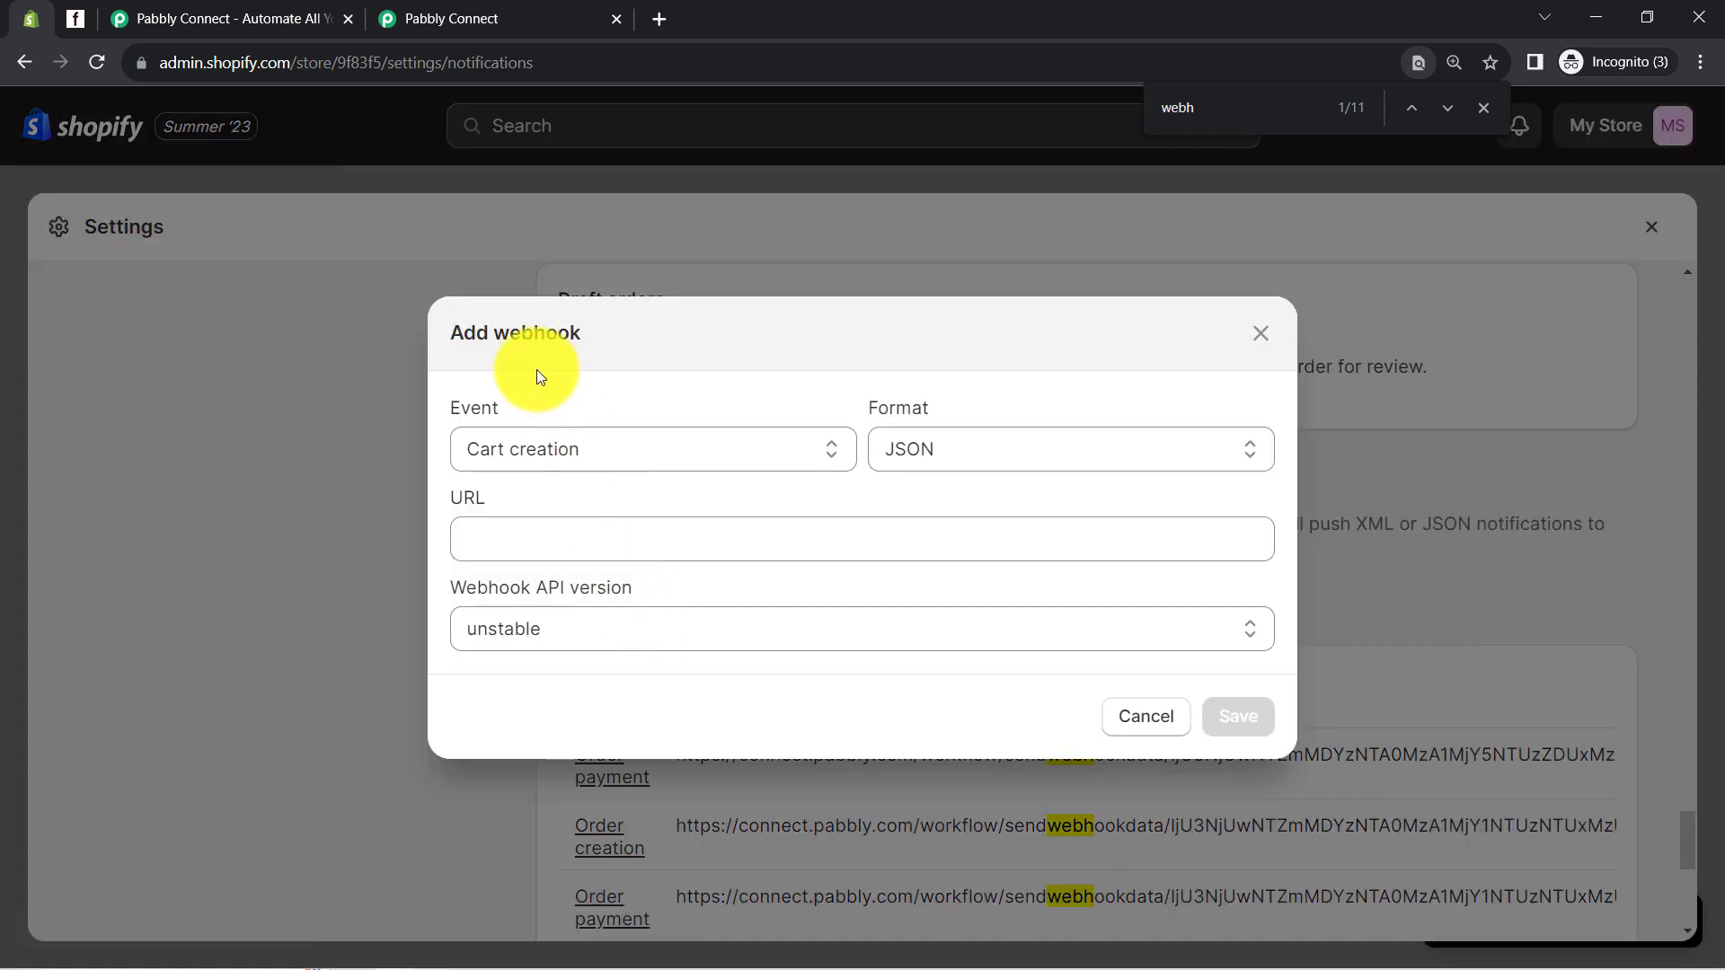
left_click(532, 555)
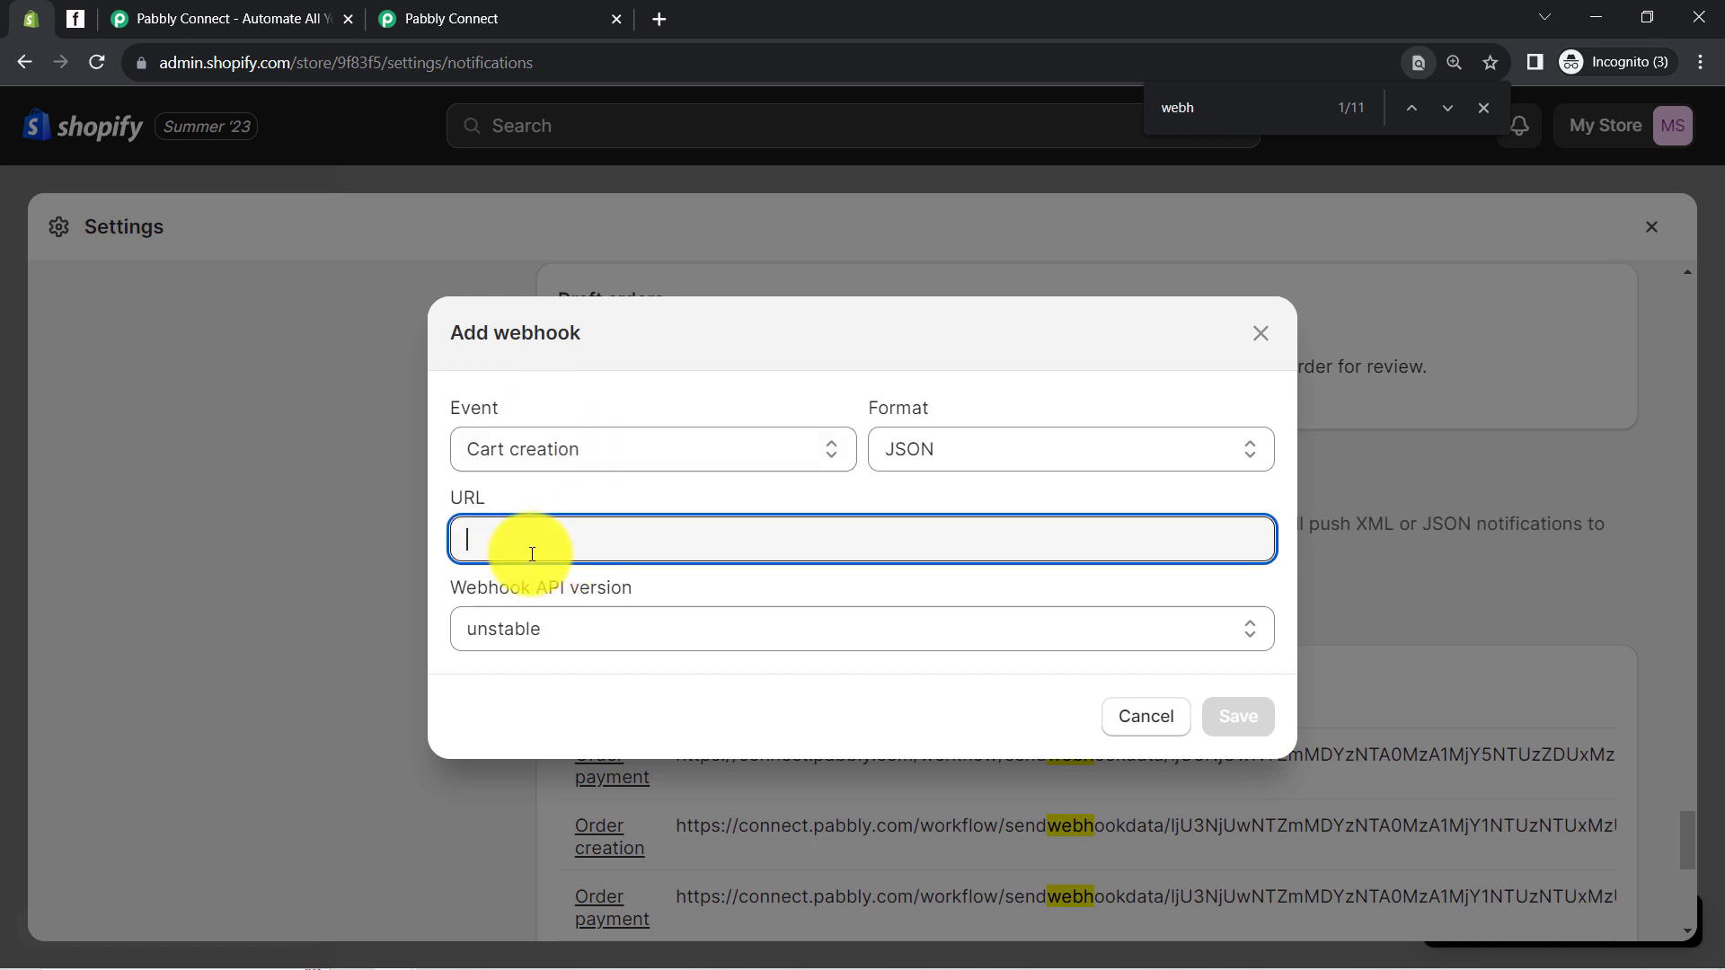
key("ctrl+v")
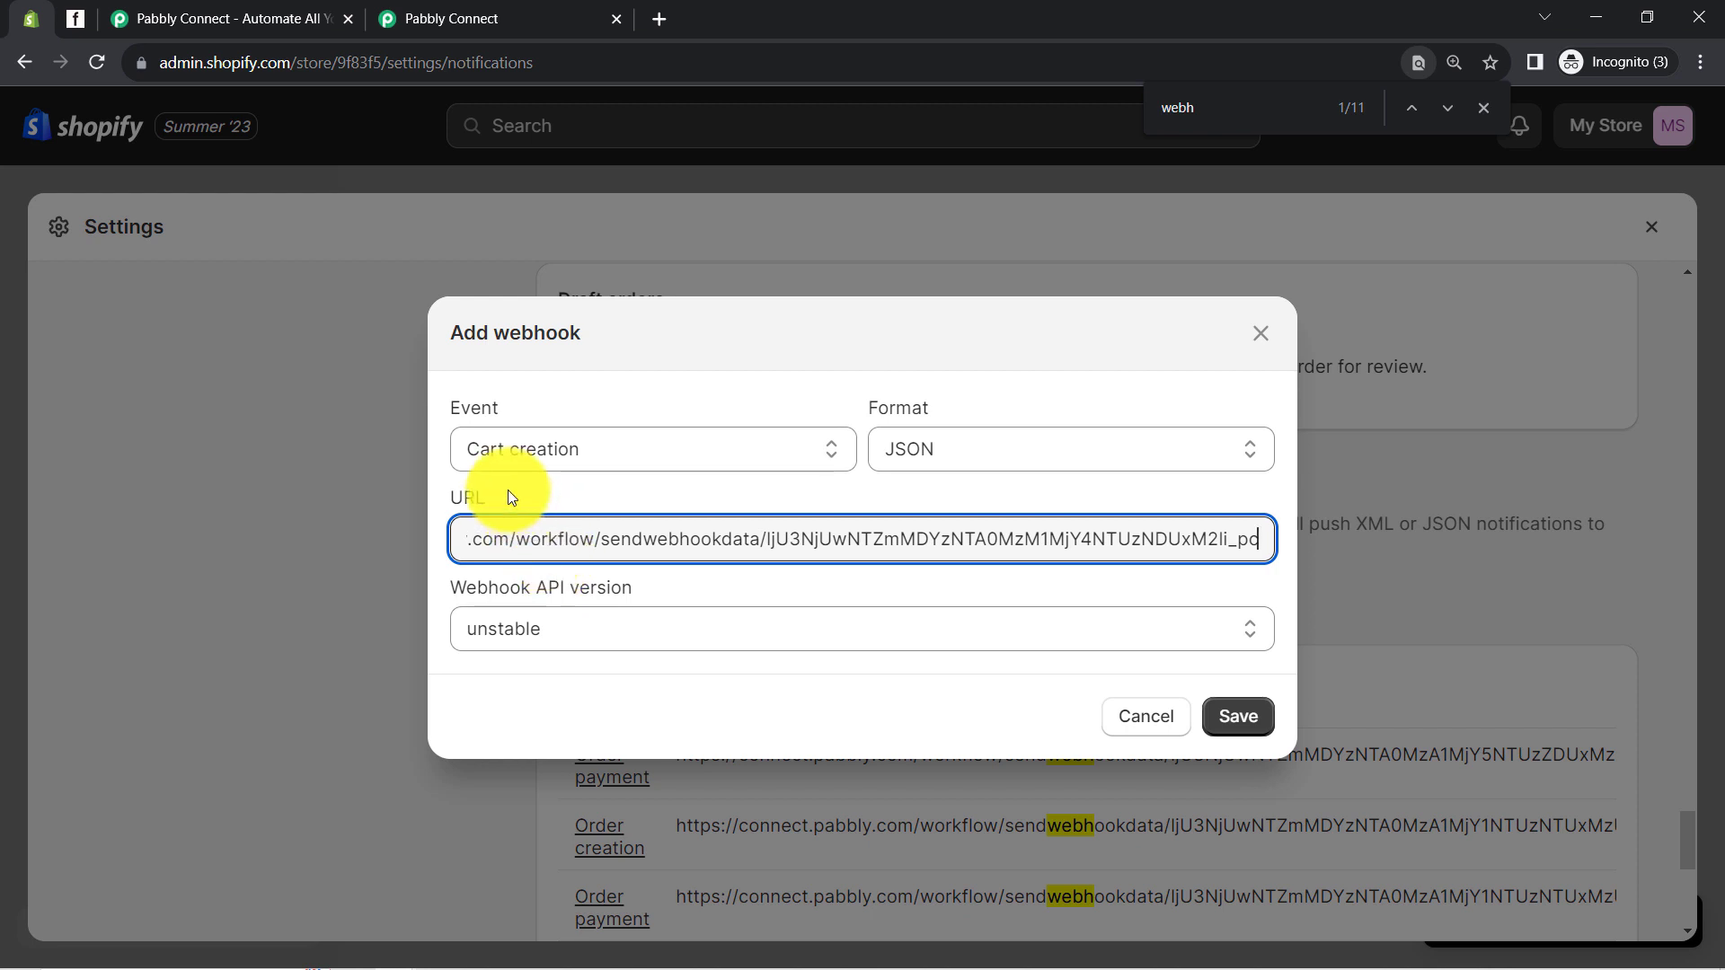
left_click(473, 443)
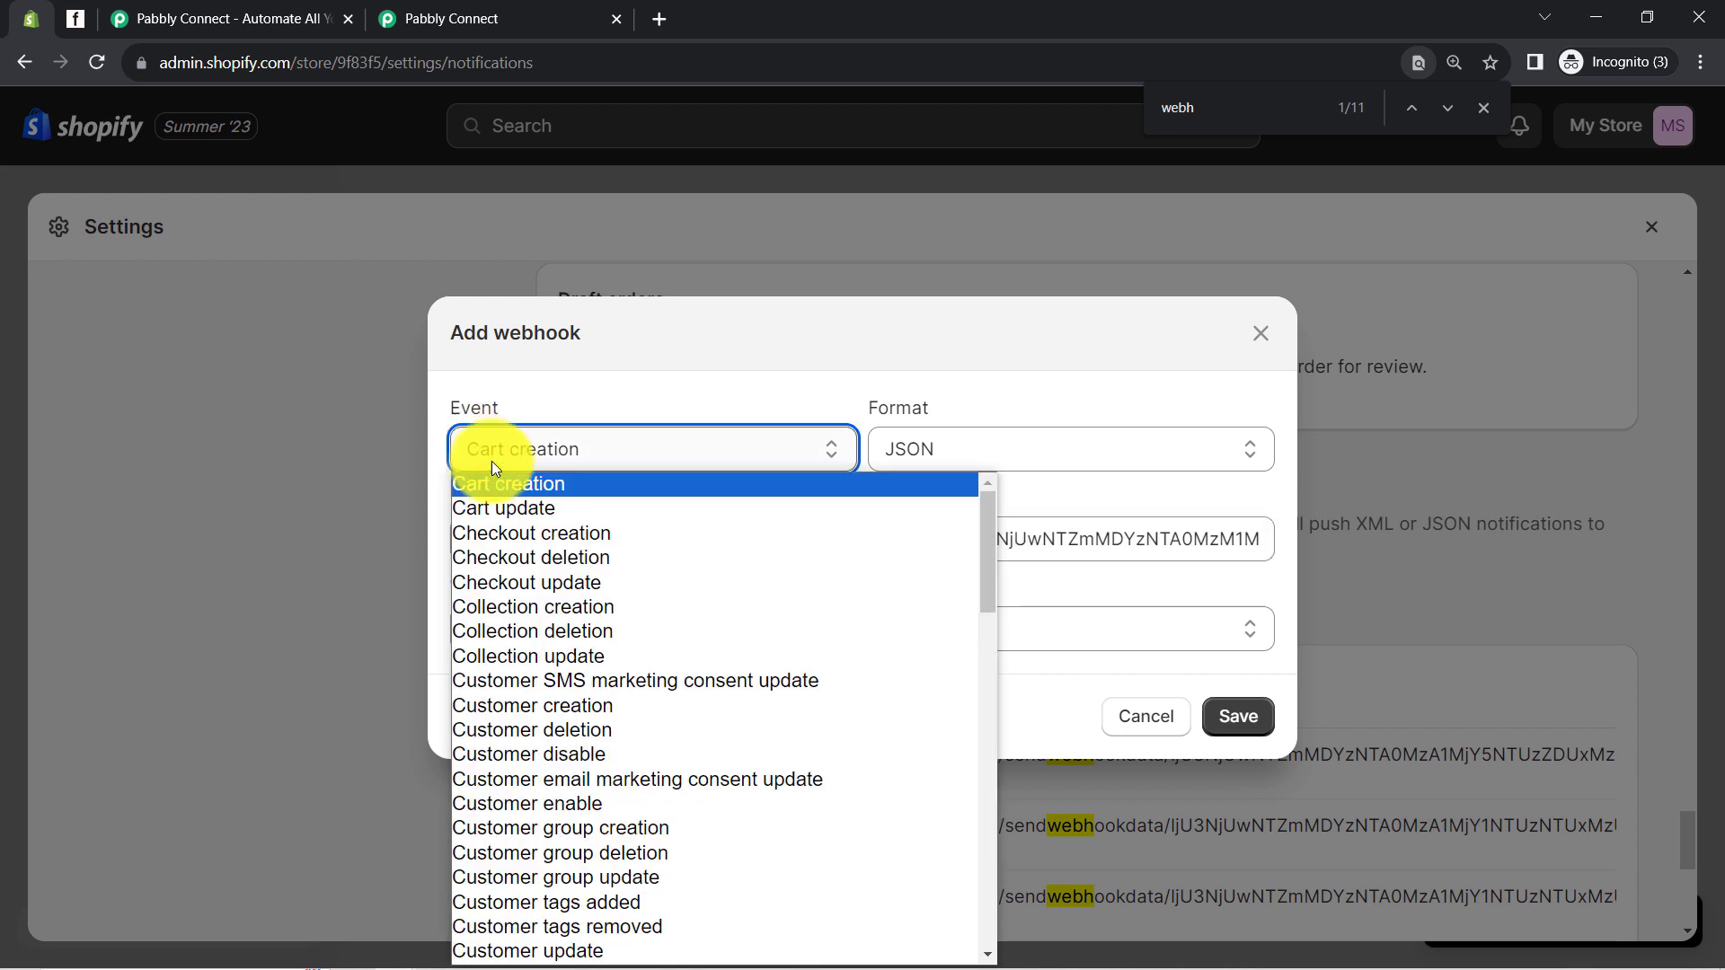
key("o")
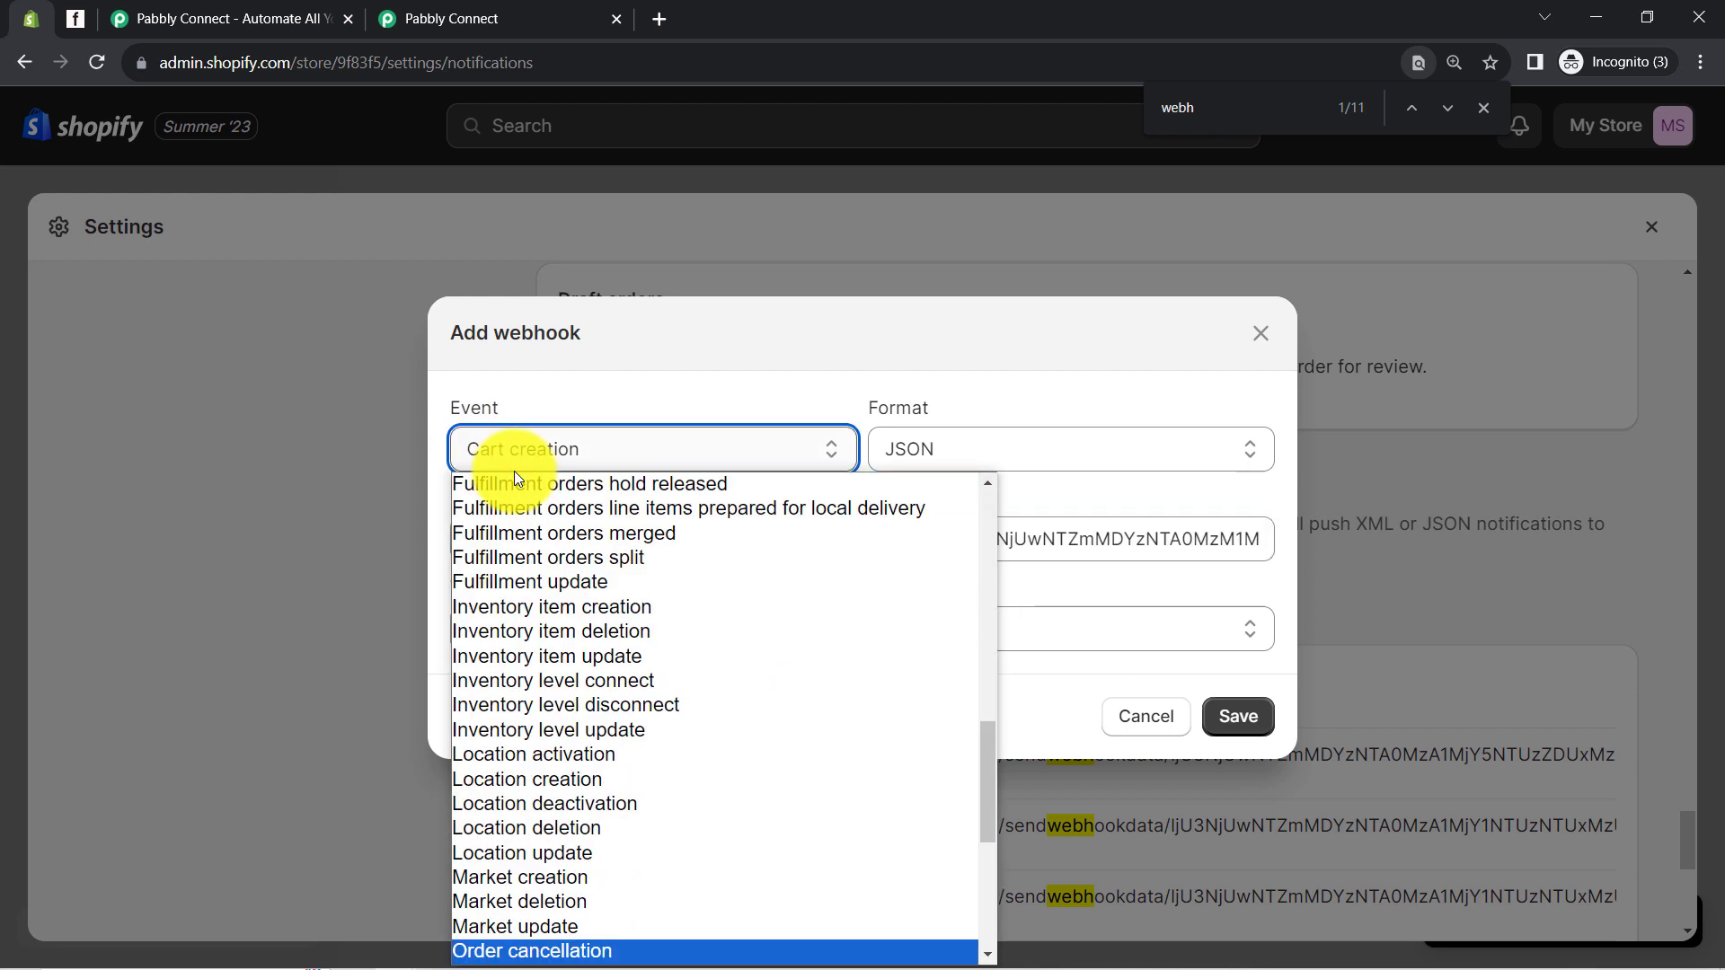
scroll(579, 755, "down", 3)
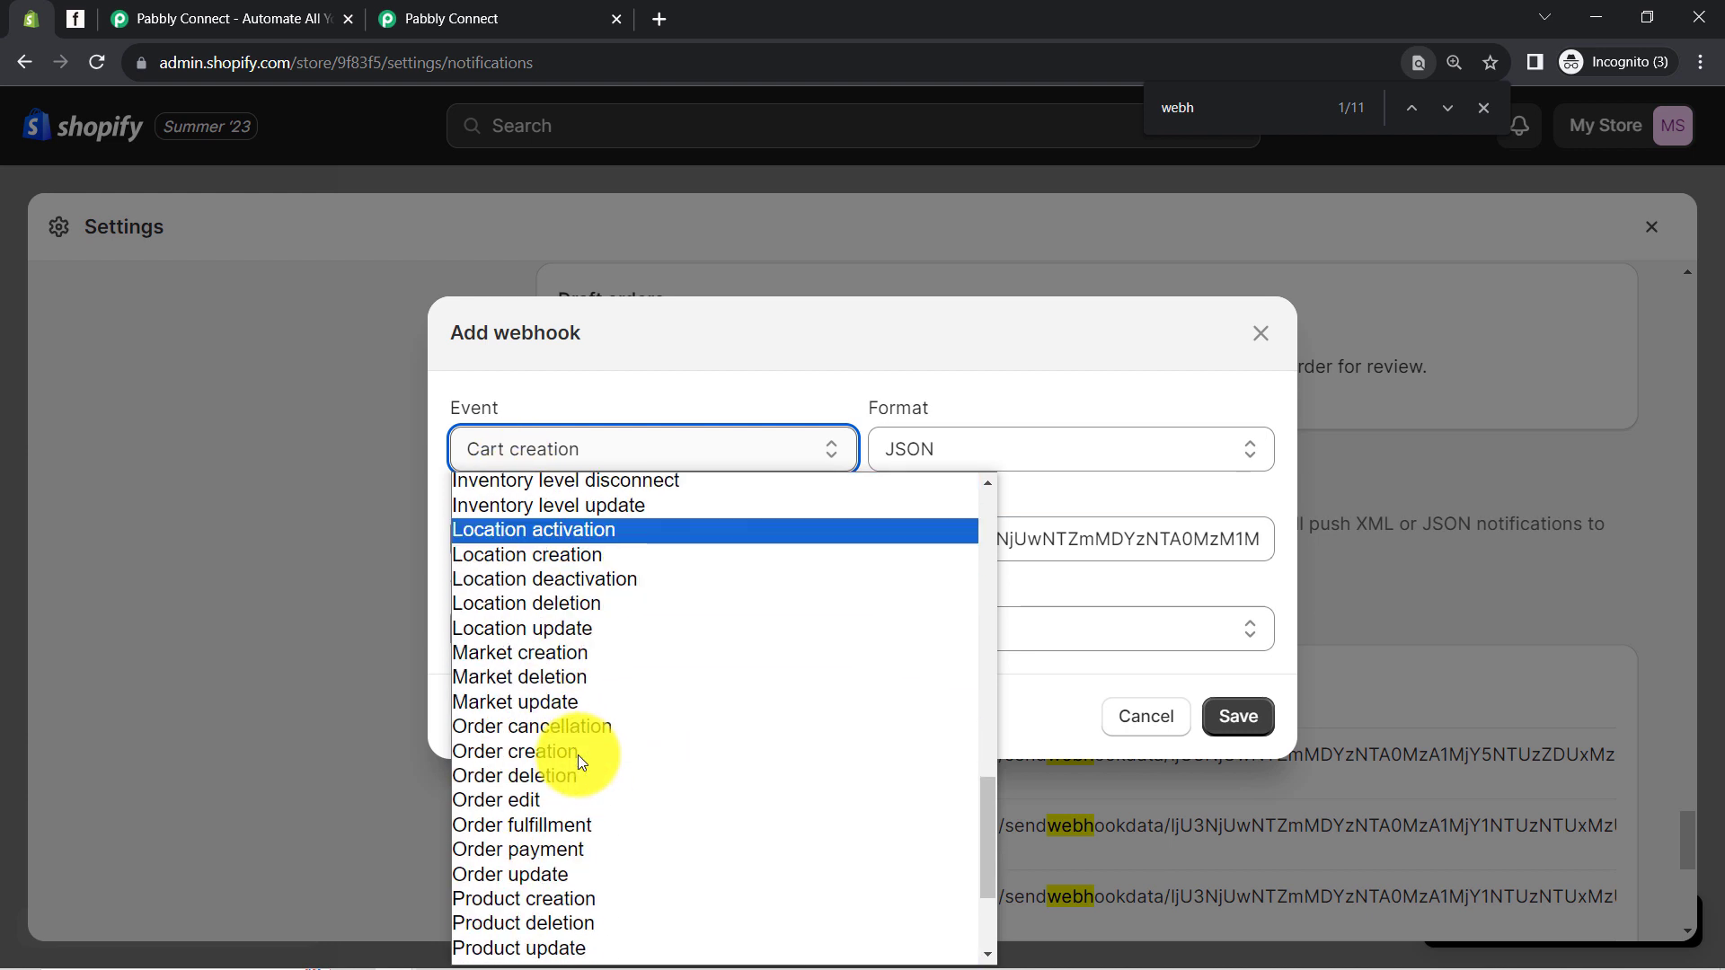
left_click(516, 849)
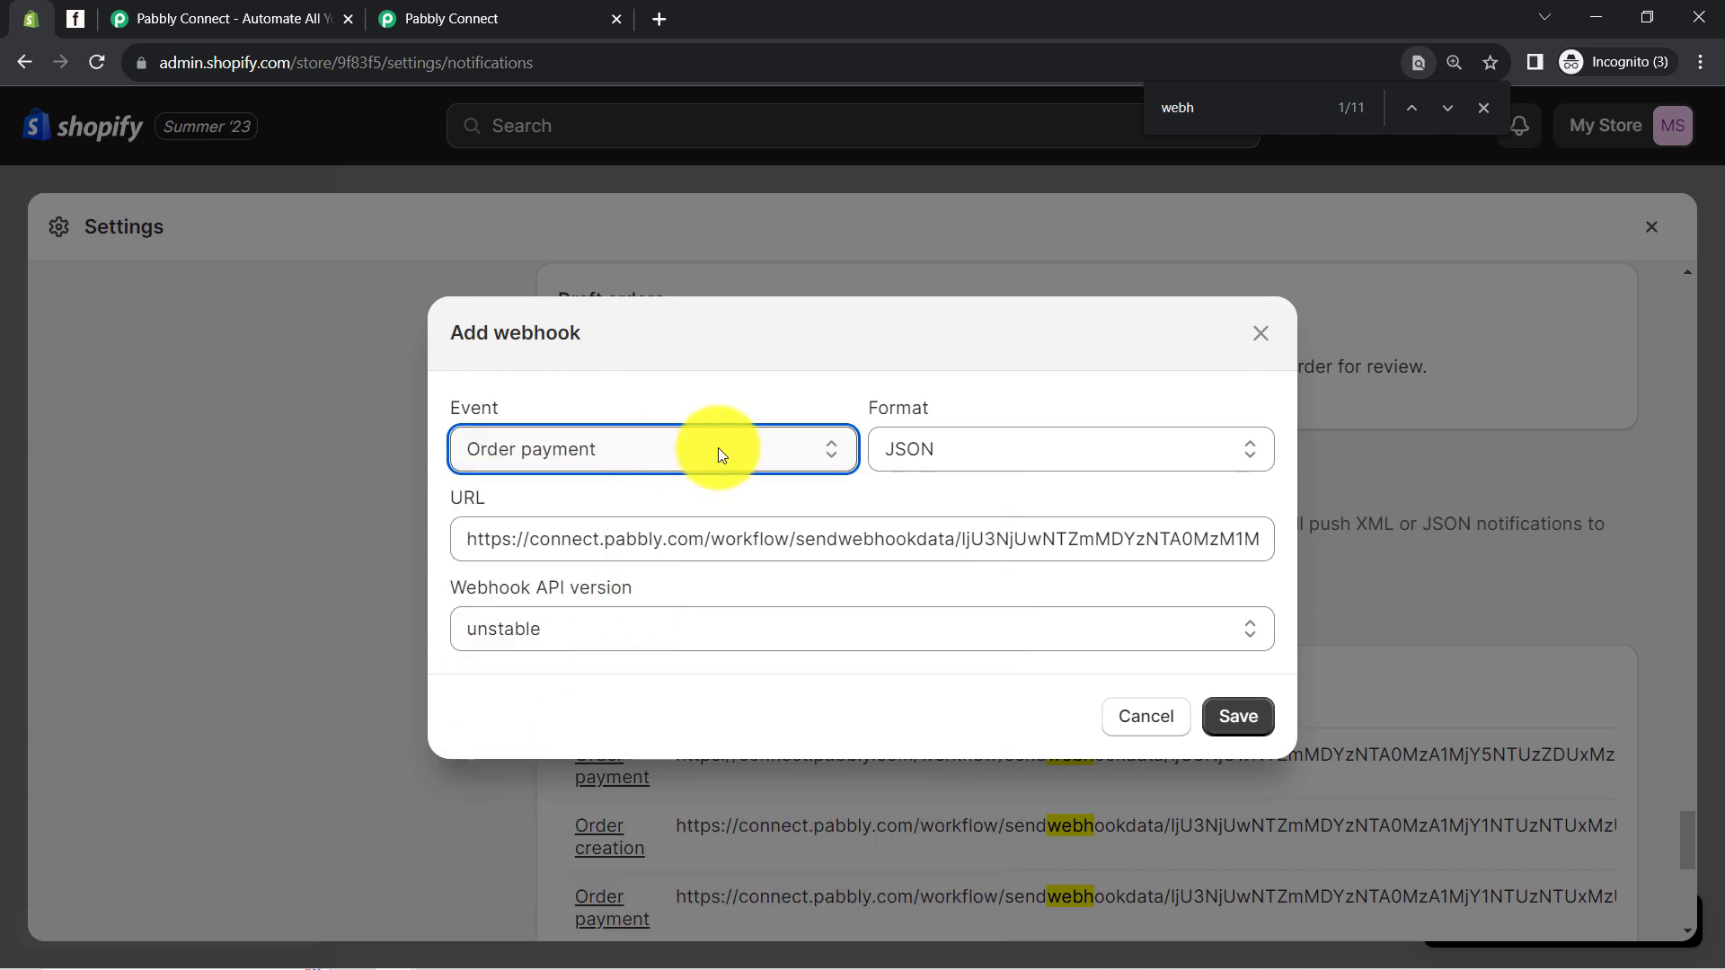
Confirm JSON format, set API version 2023-10, and save the webhook
left_click(1004, 450)
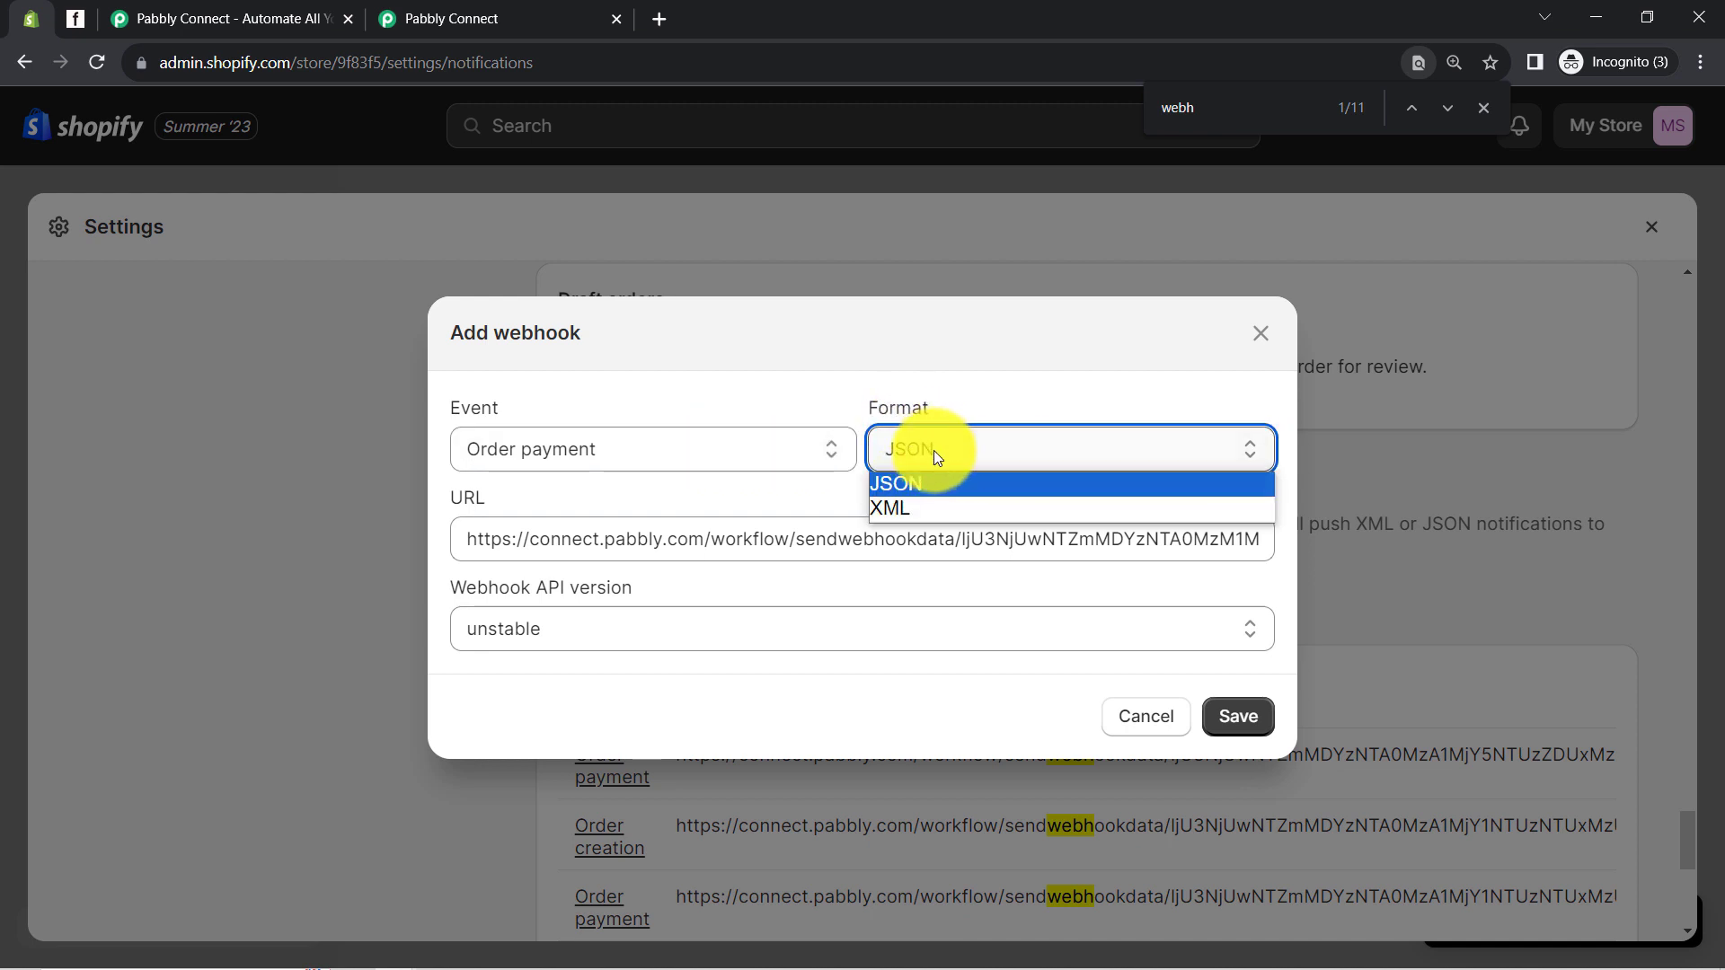
left_click(450, 9)
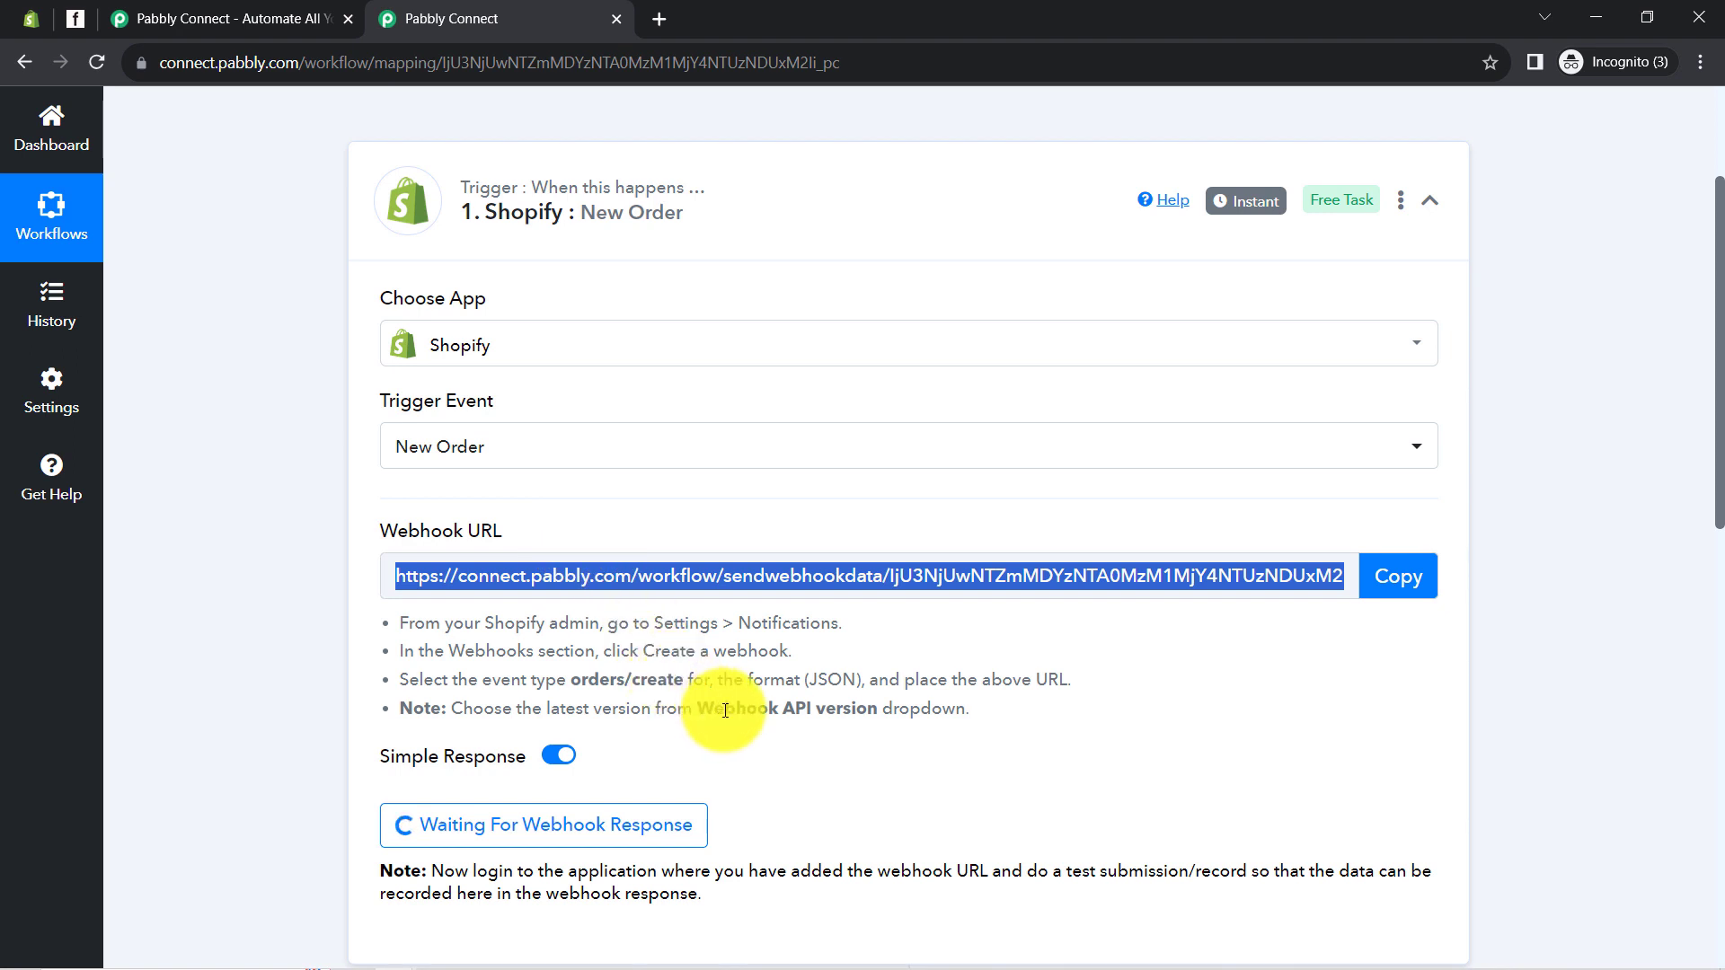
left_click_drag(785, 680, 877, 687)
left_click(30, 18)
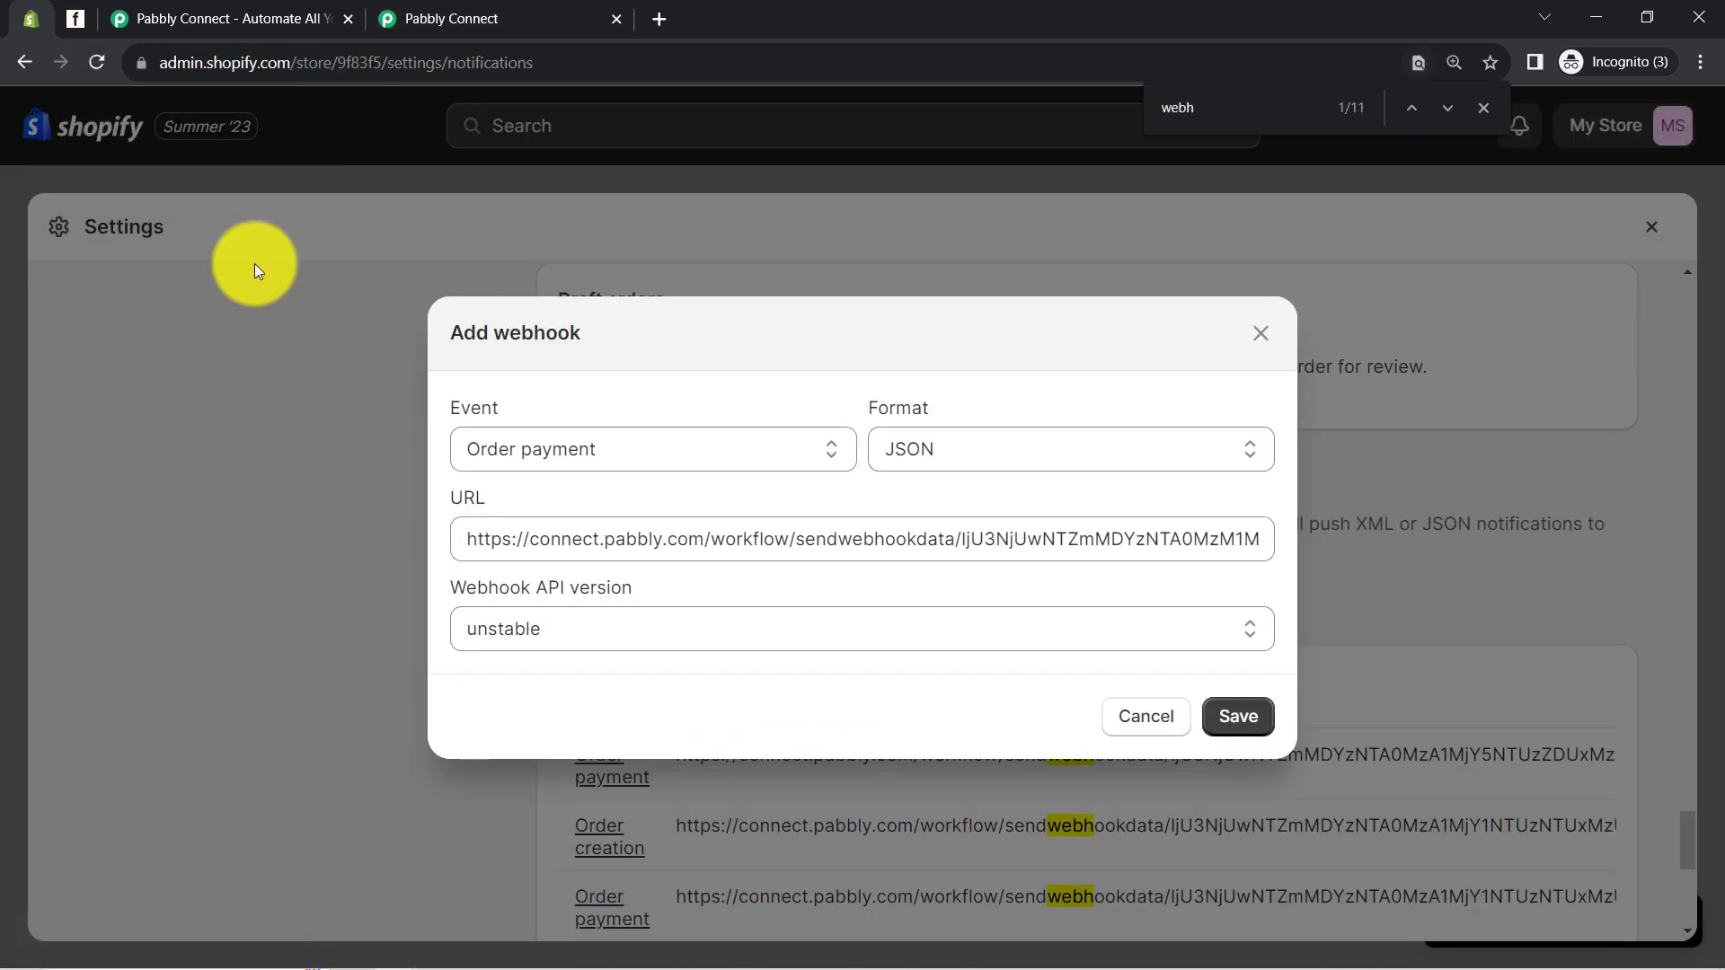
left_click(559, 628)
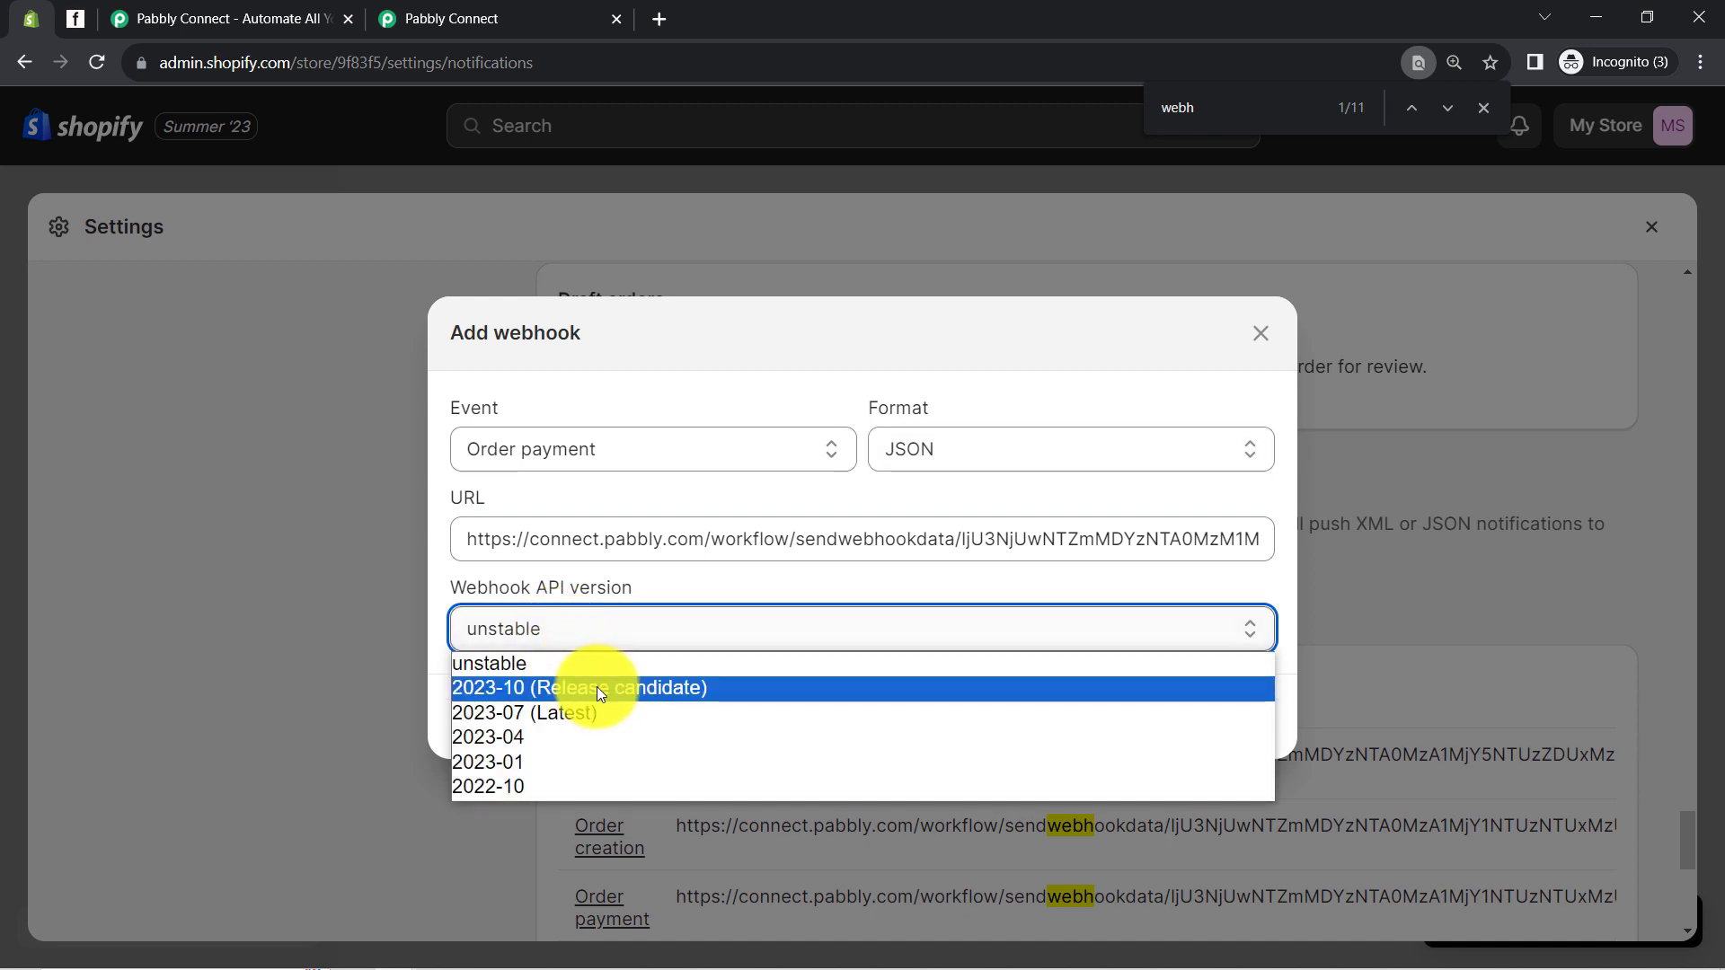
left_click(542, 697)
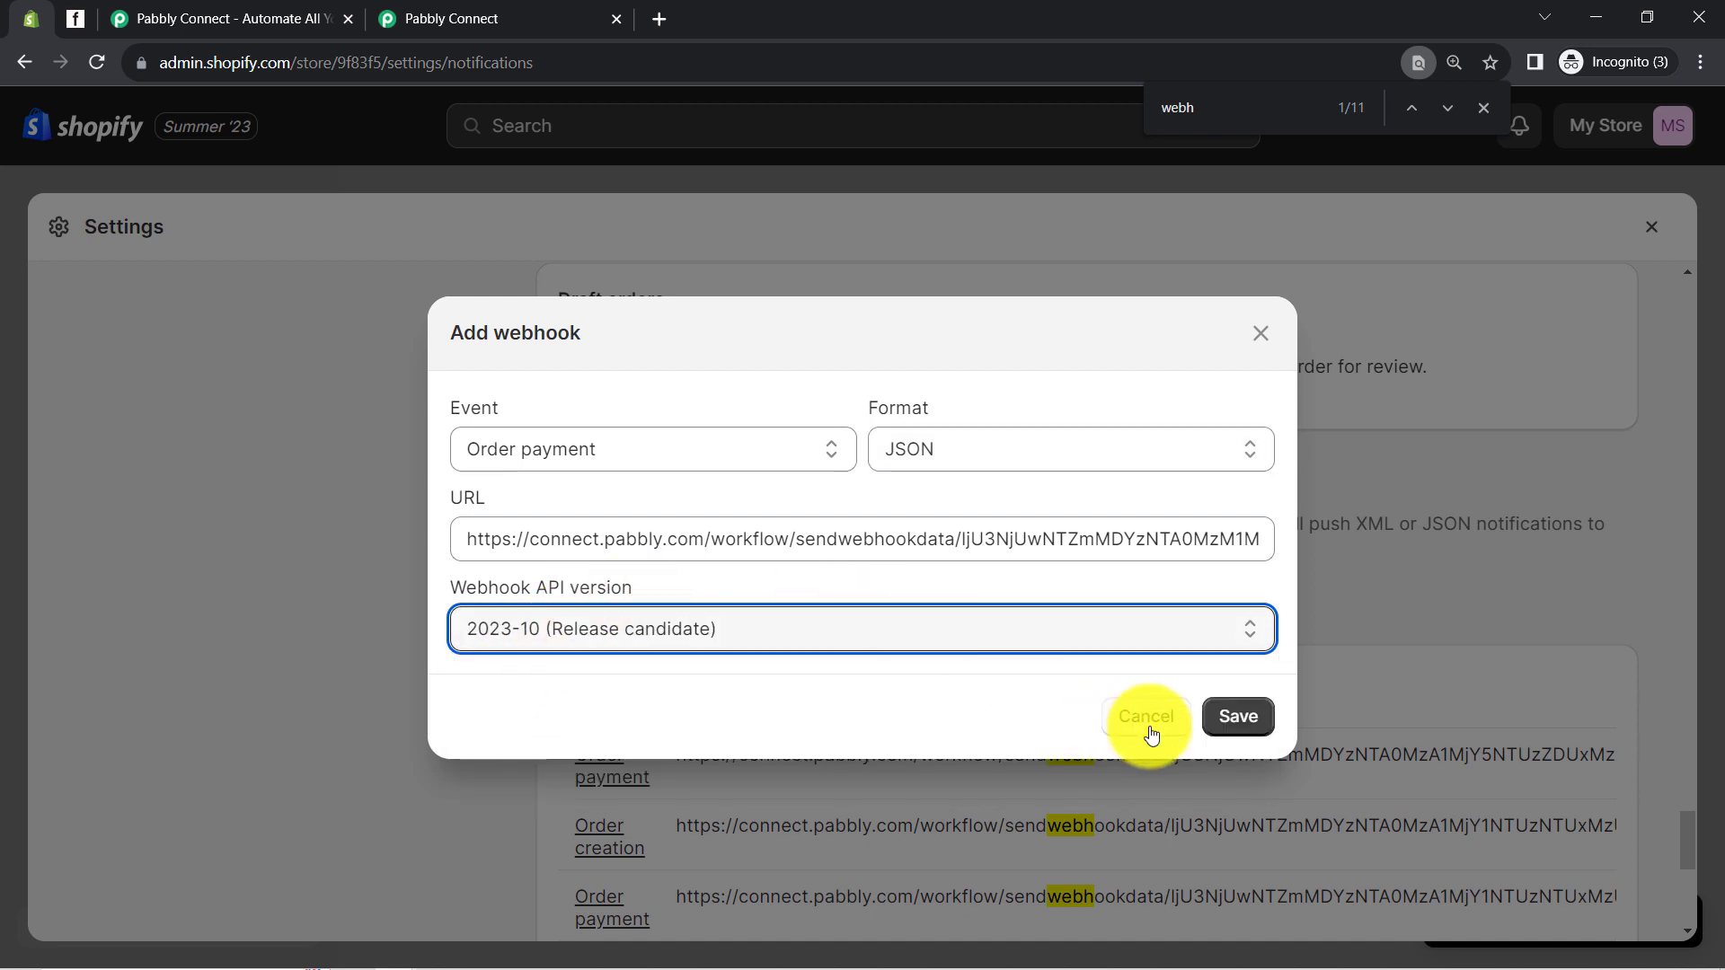
left_click(1245, 718)
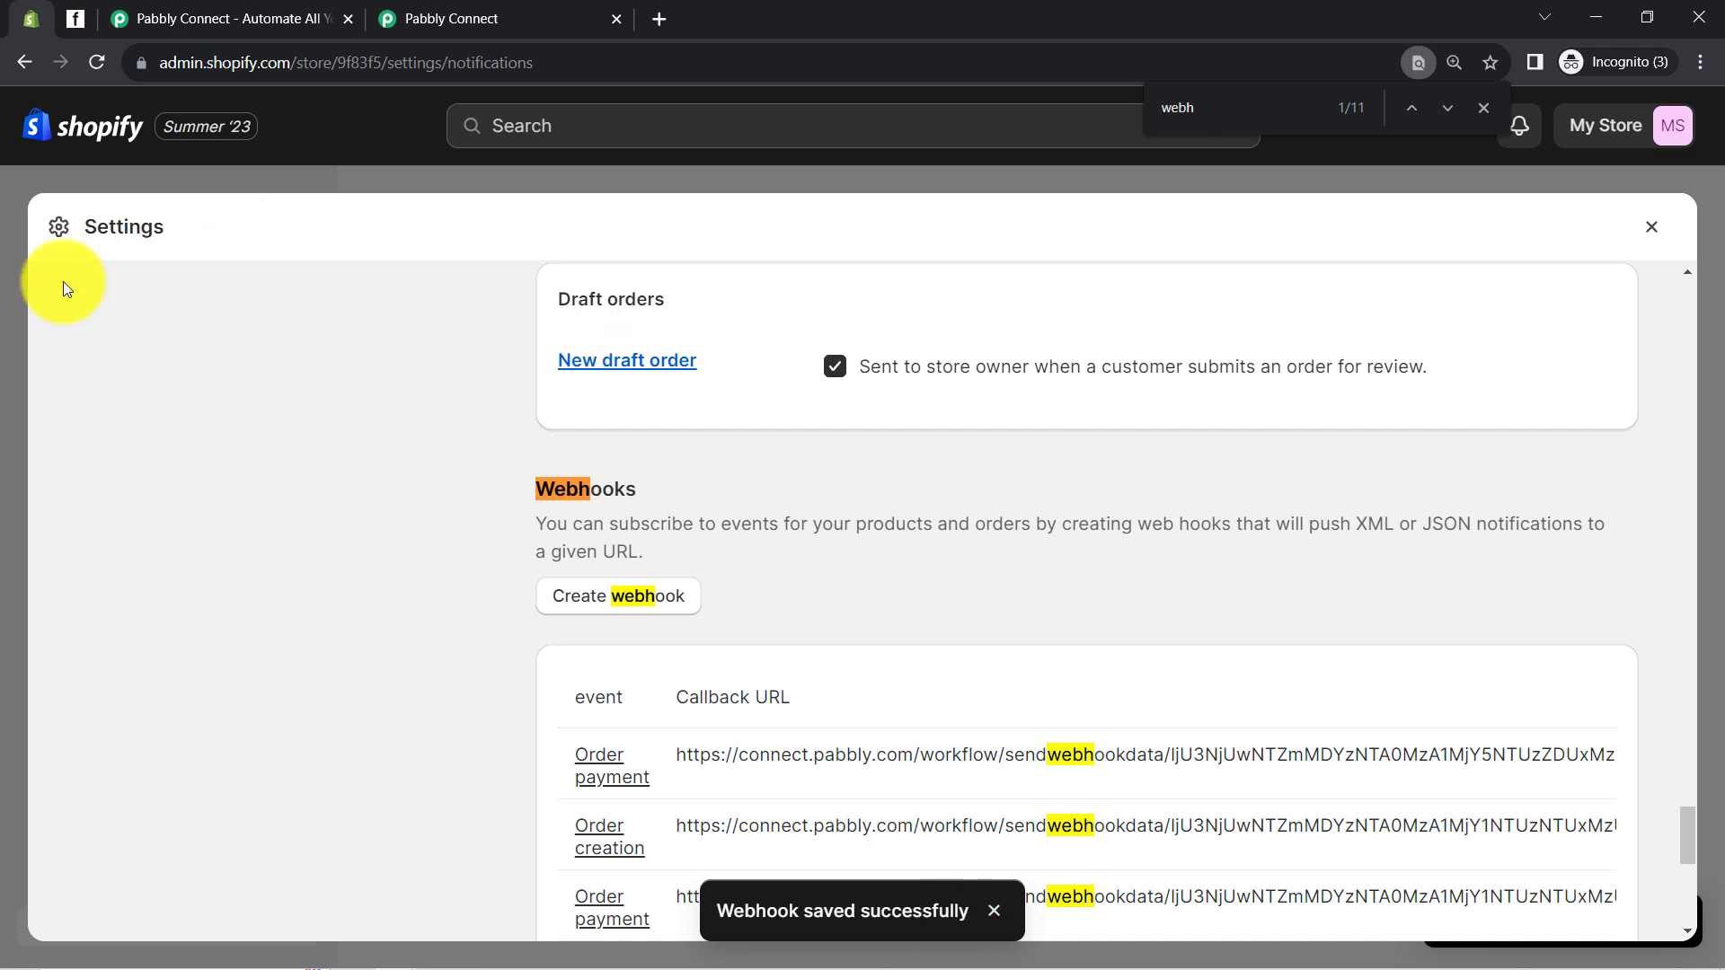
Back in Pabbly Connect, read the note asking for a test order while the trigger waits
left_click(485, 20)
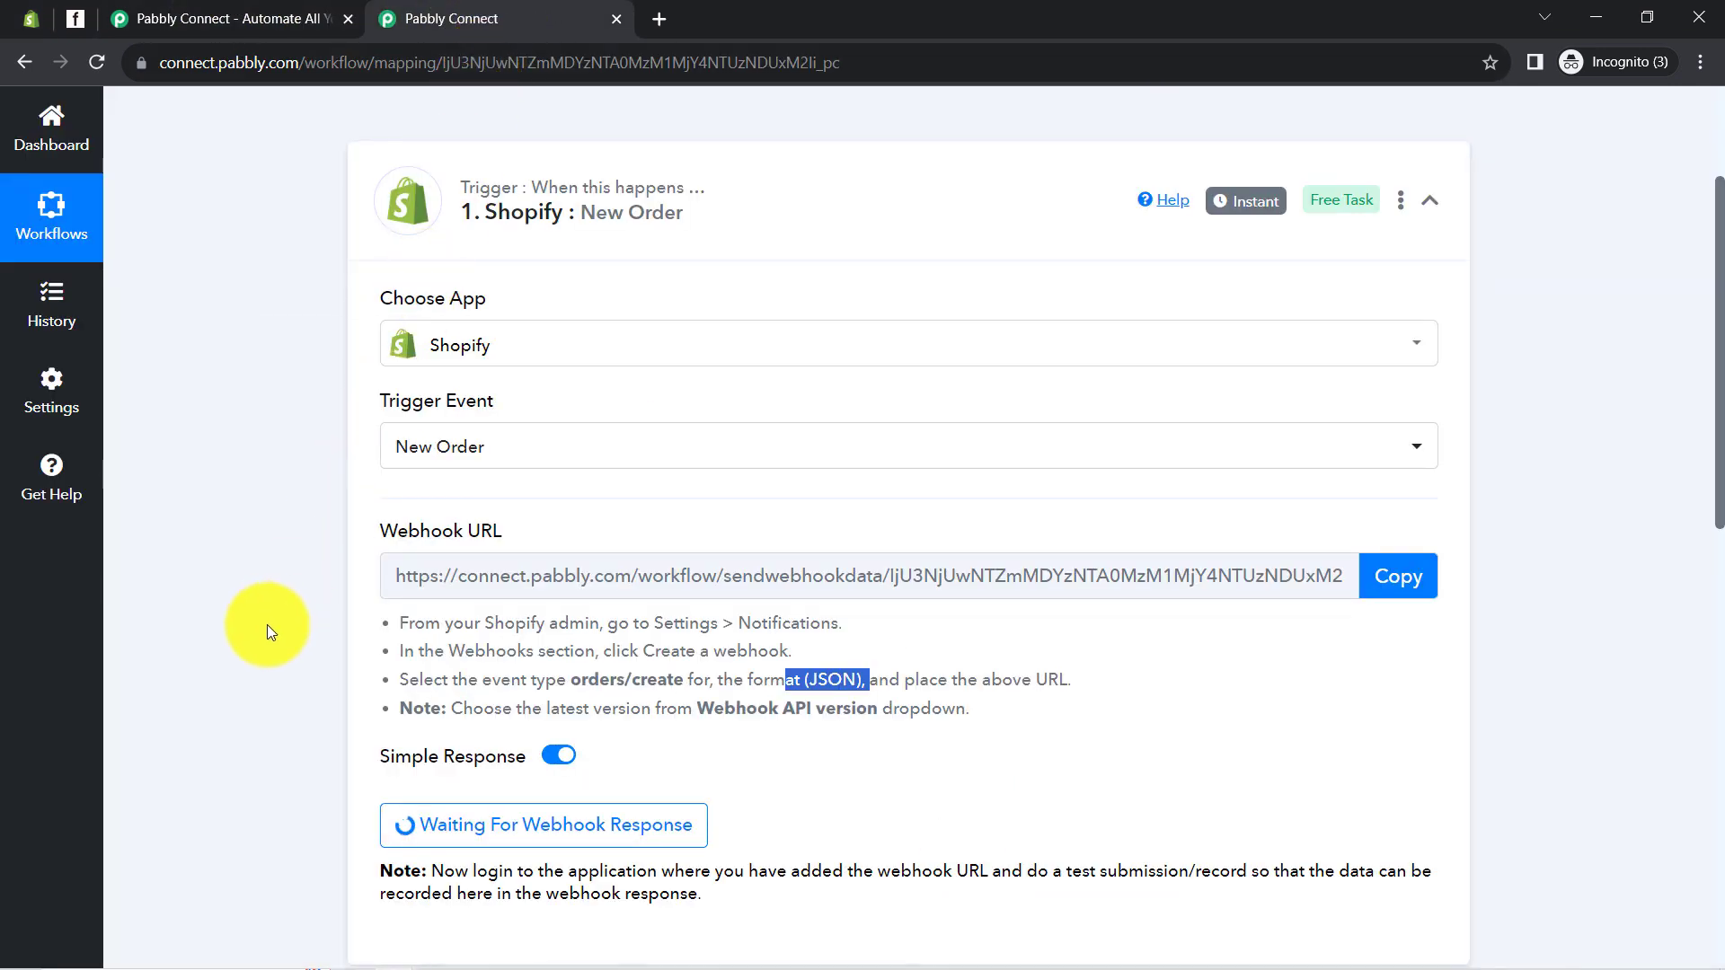
scroll(289, 613, "down", 3)
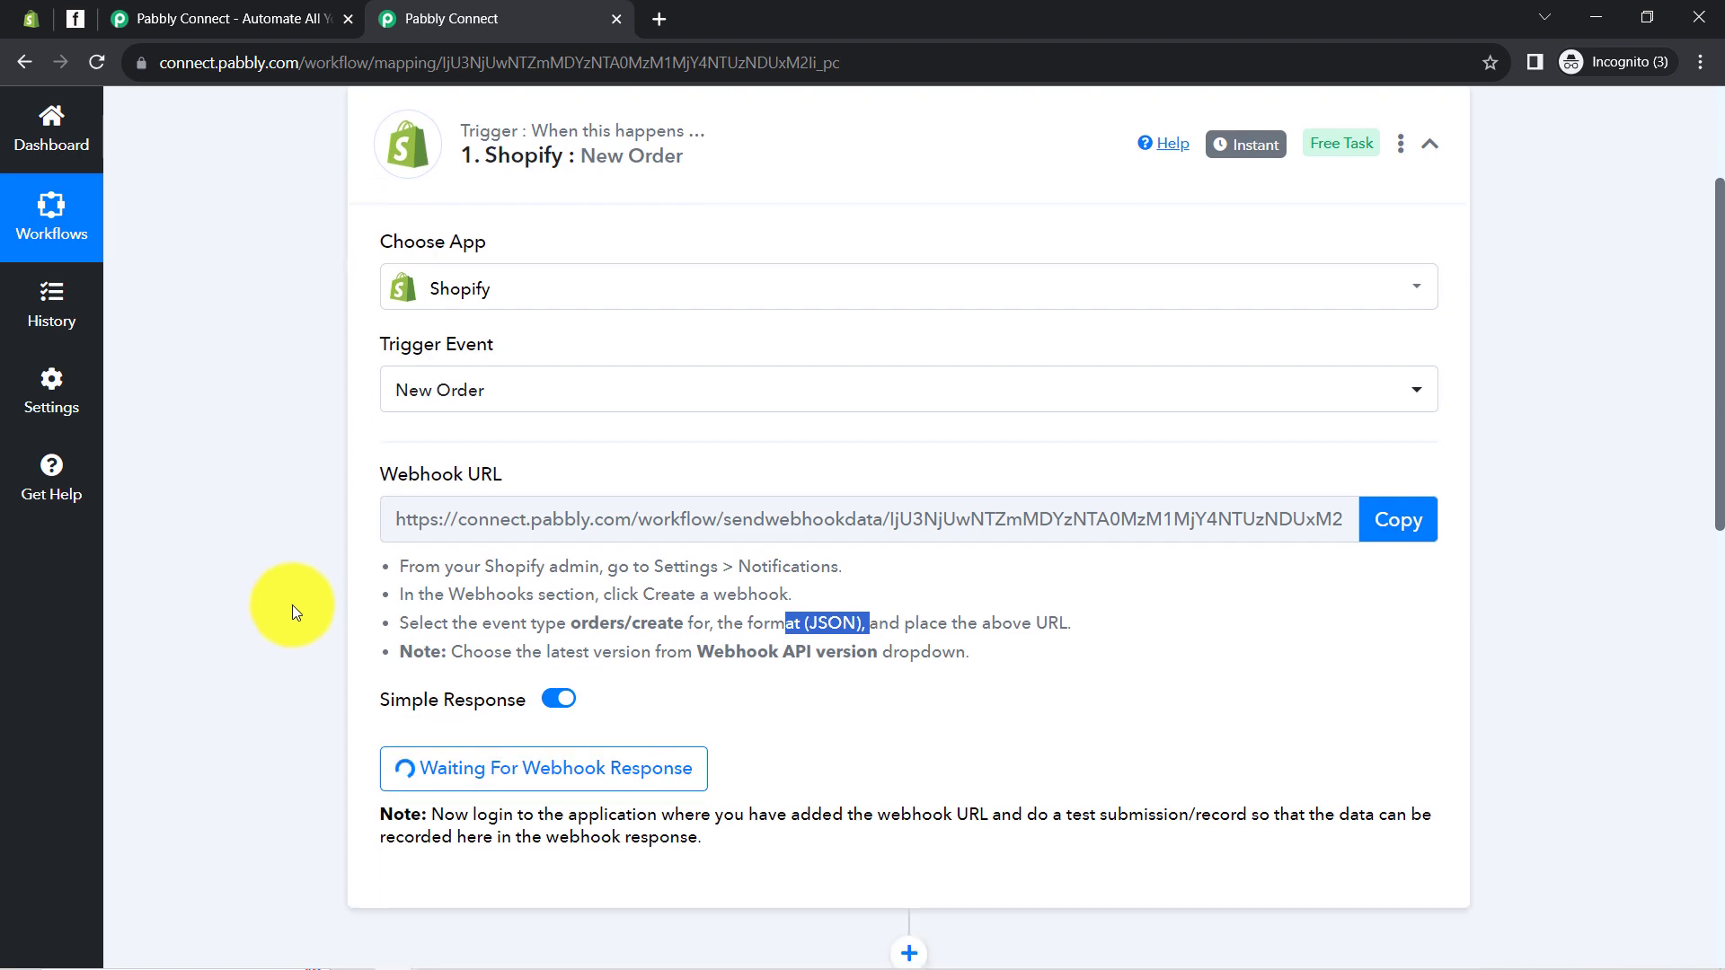
left_click_drag(488, 646, 700, 673)
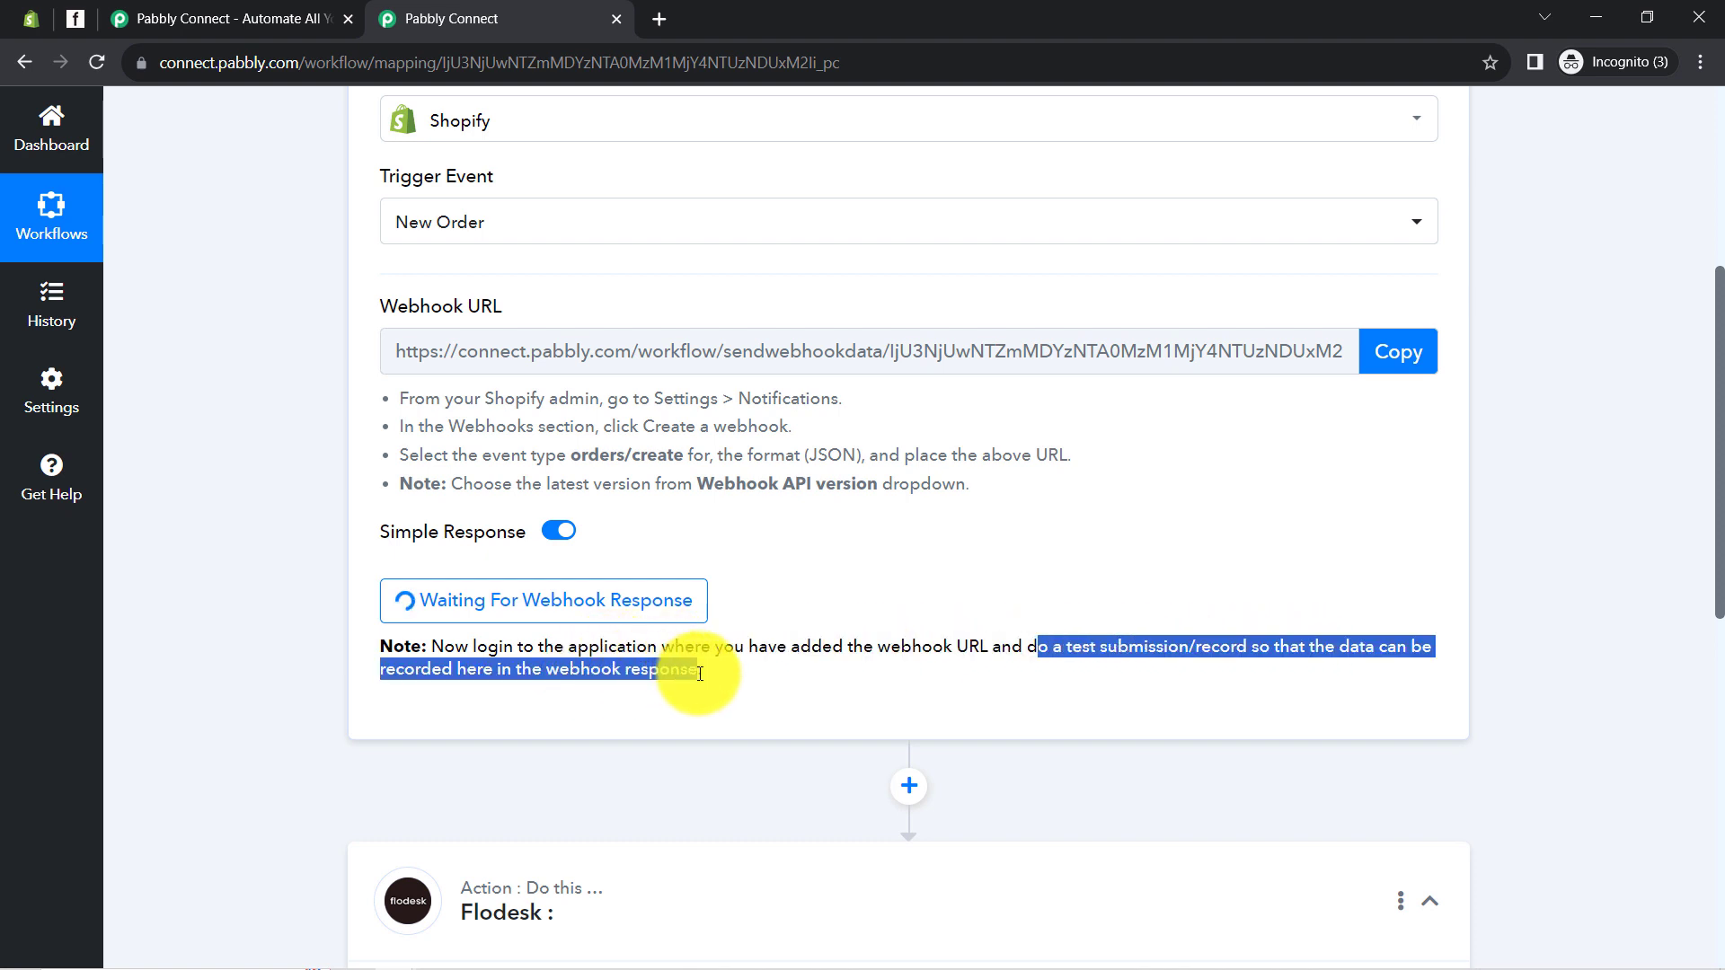
left_click(644, 670)
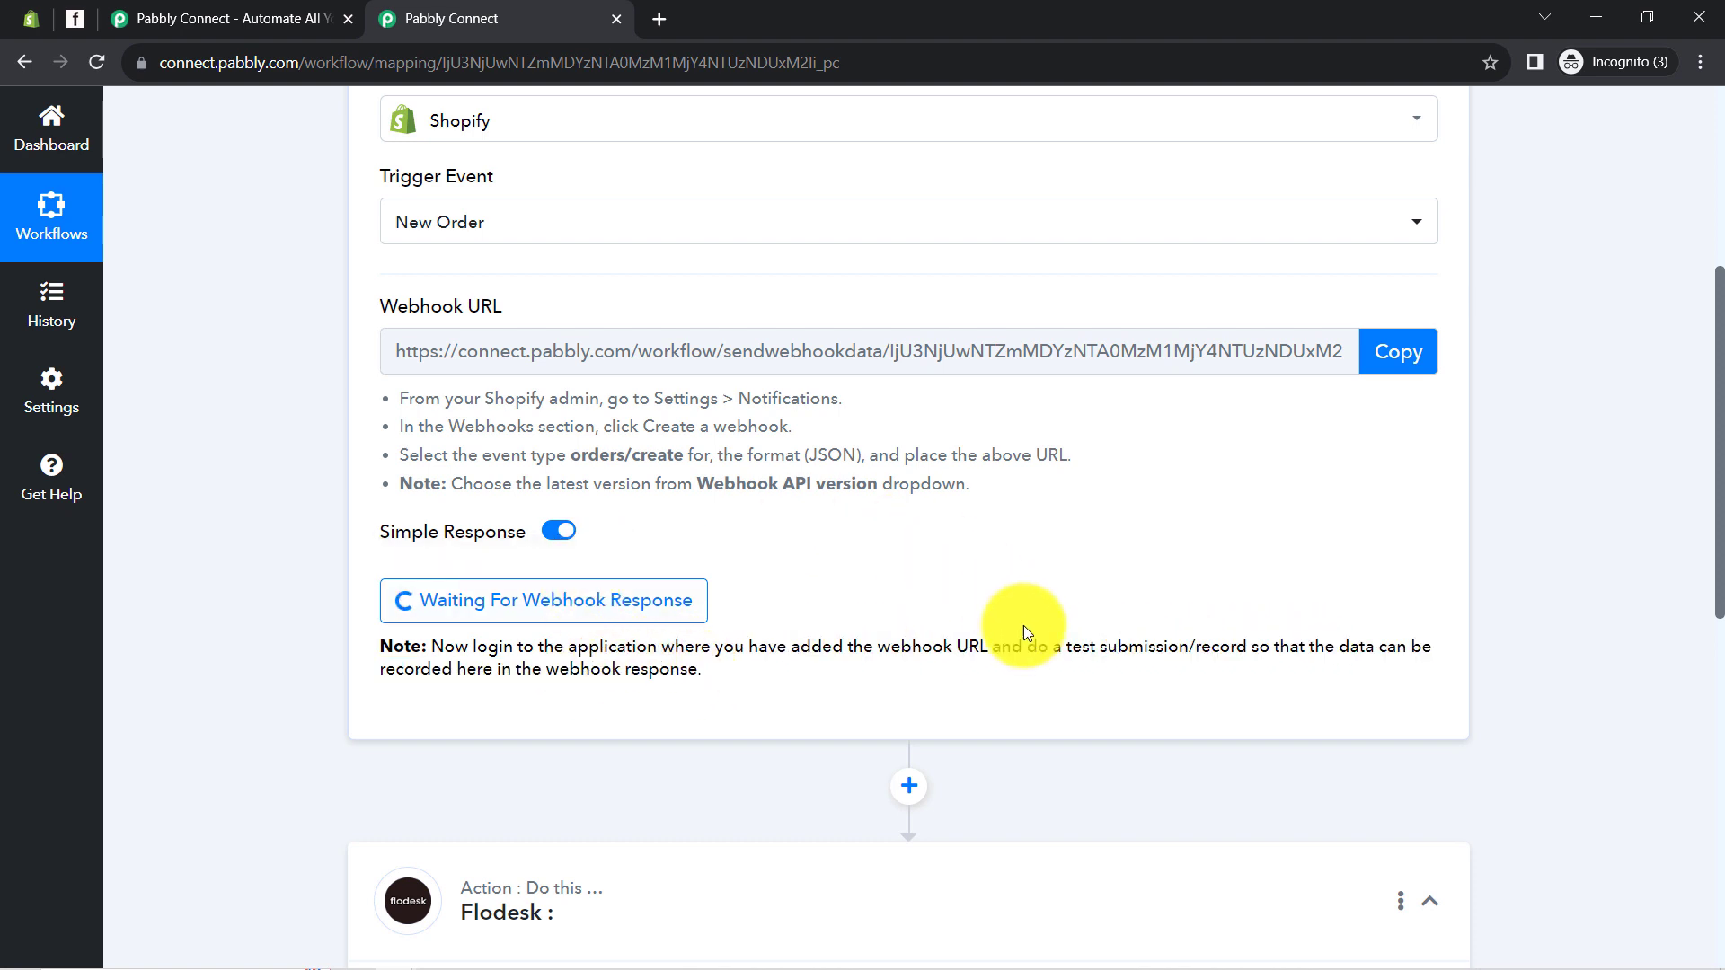
left_click_drag(1038, 649, 1242, 650)
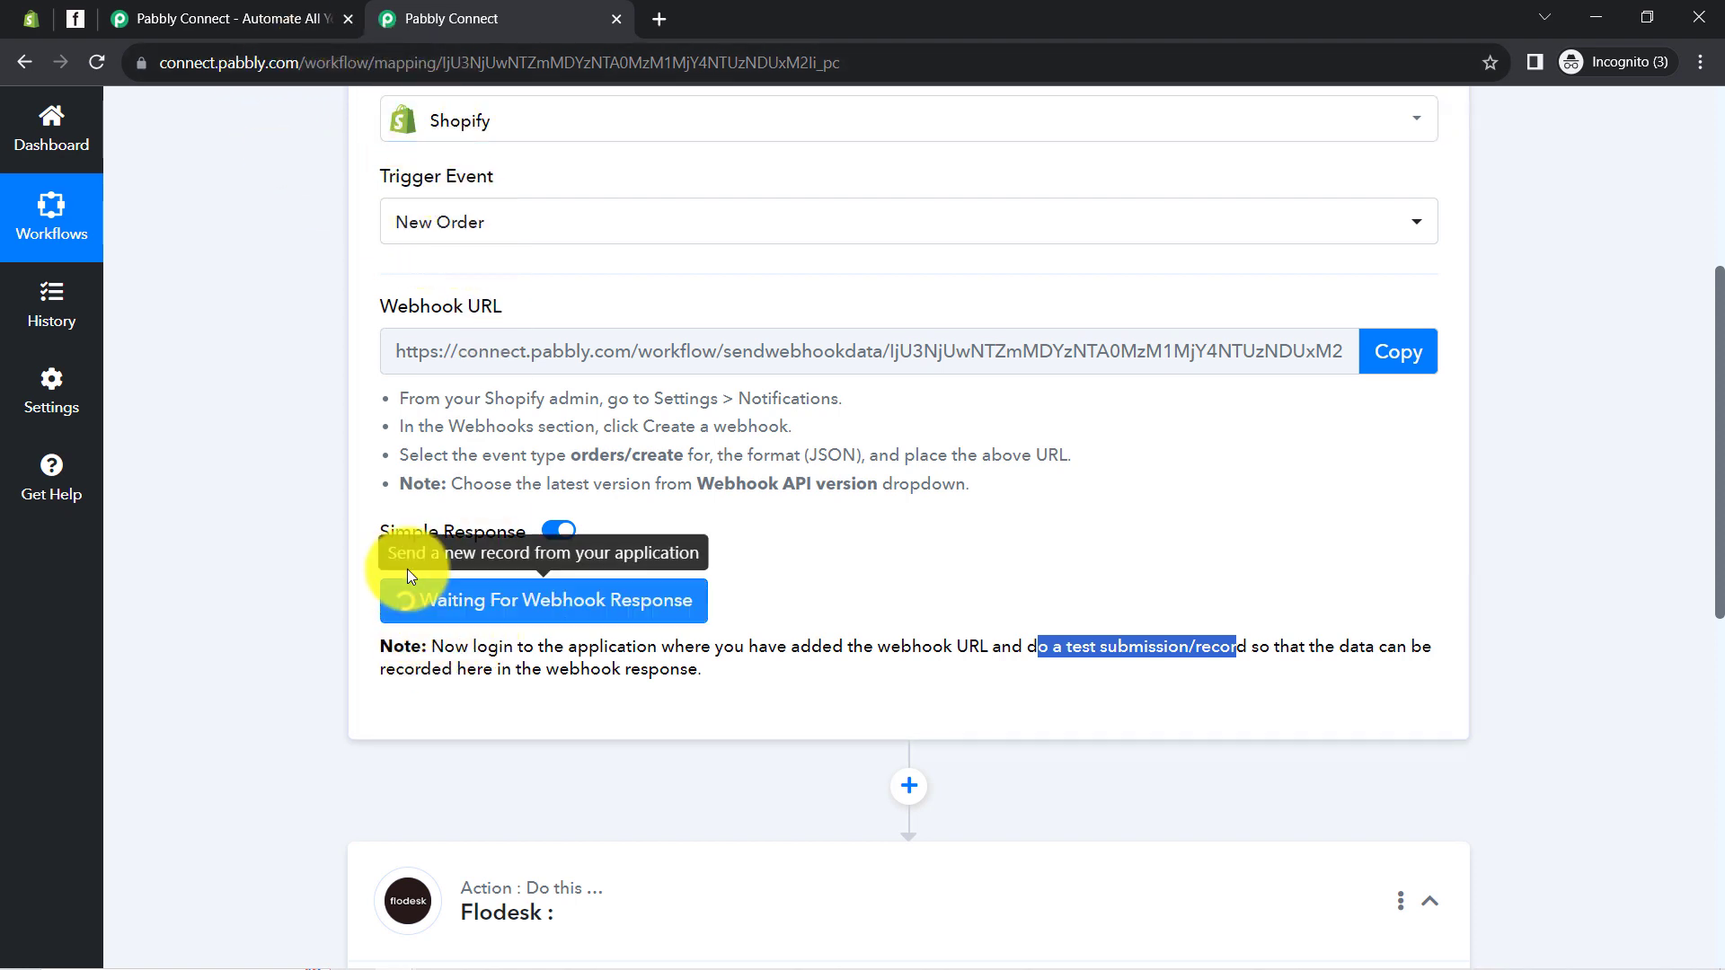
Close Shopify Settings, open the Online Store storefront, and go to the Rael V9 product
left_click(31, 18)
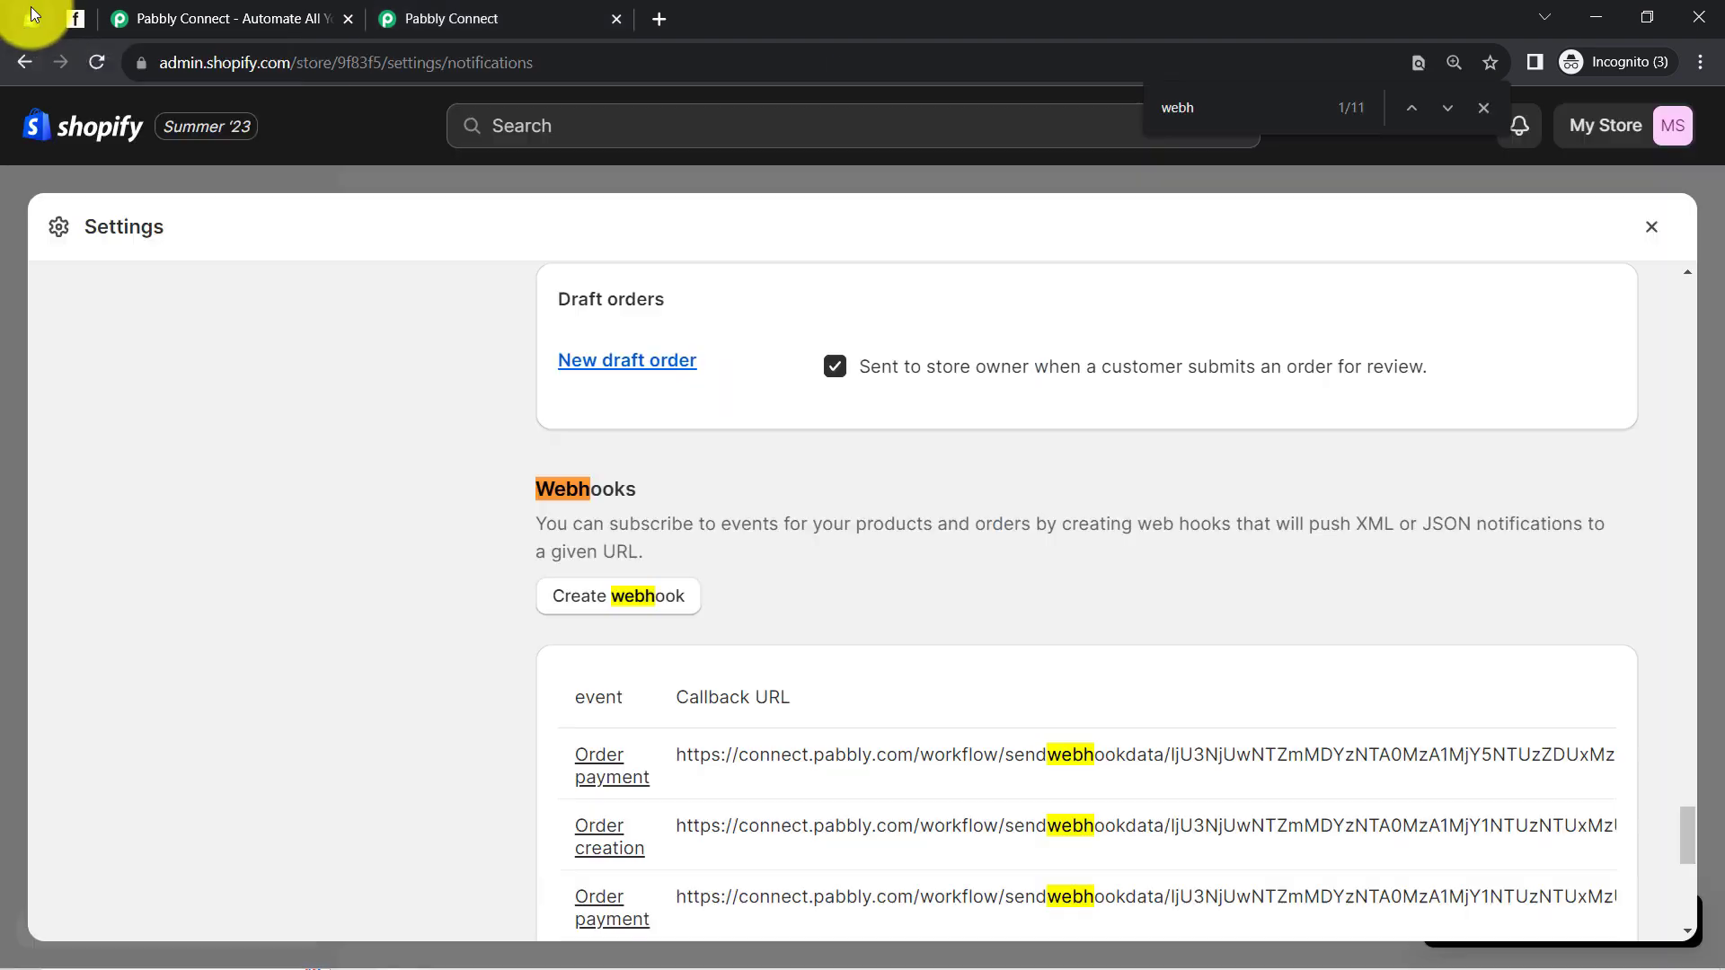
left_click(1644, 236)
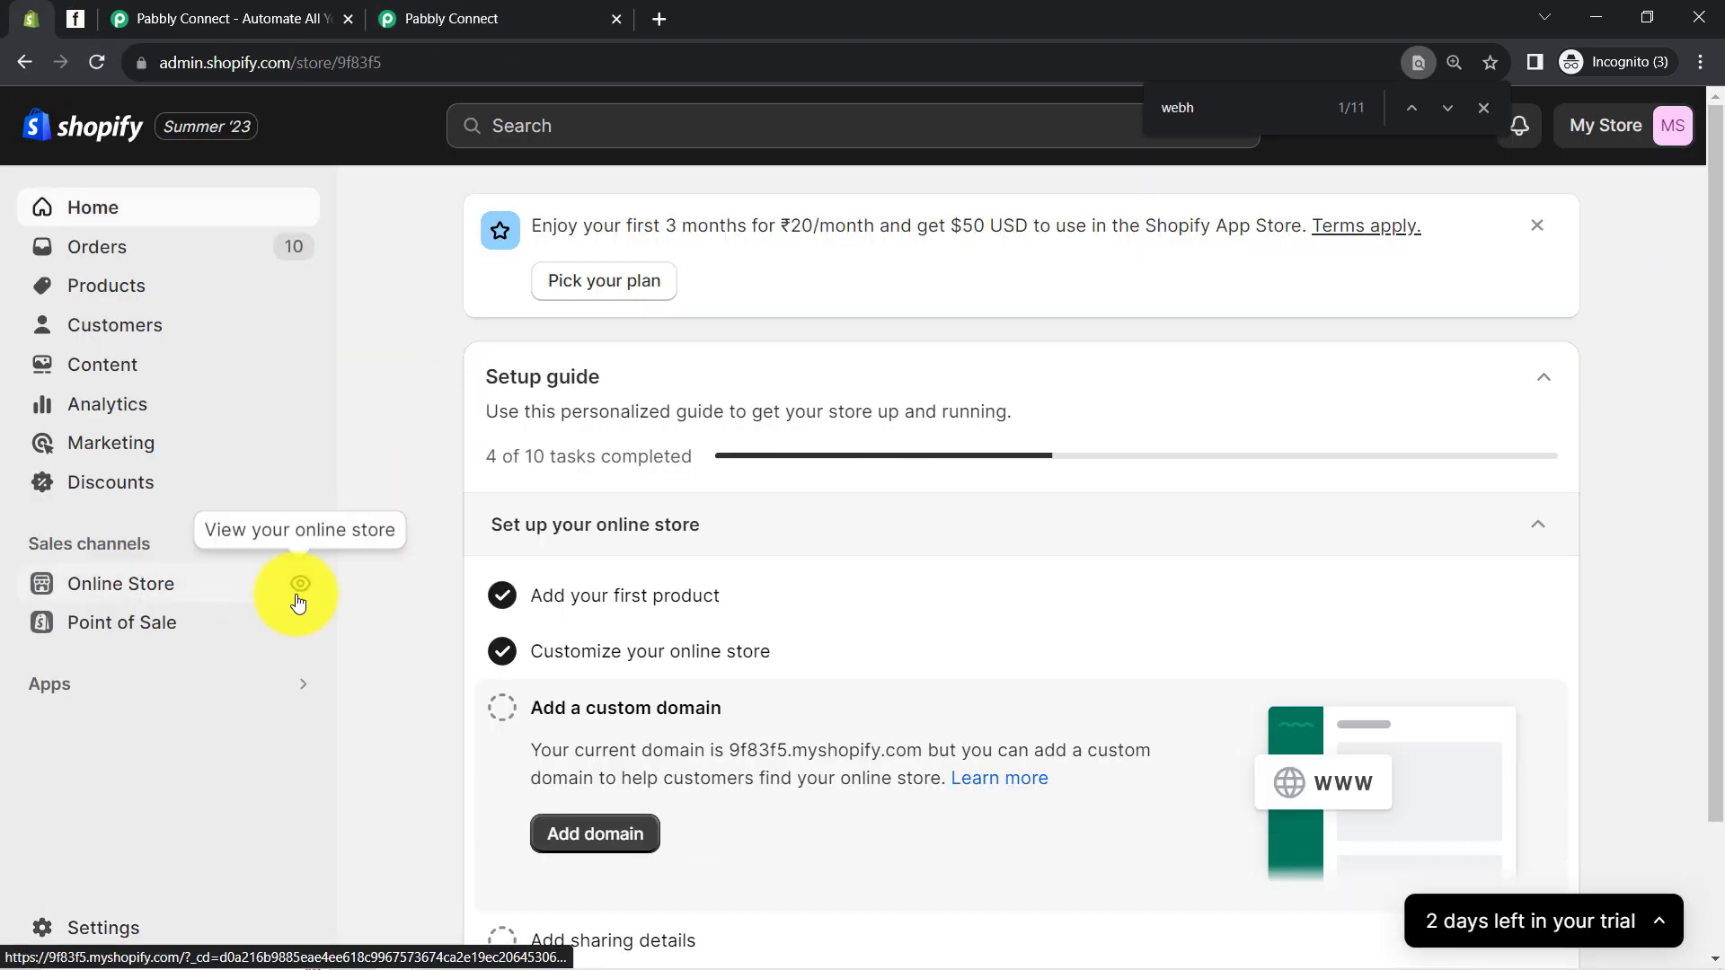
left_click(298, 599)
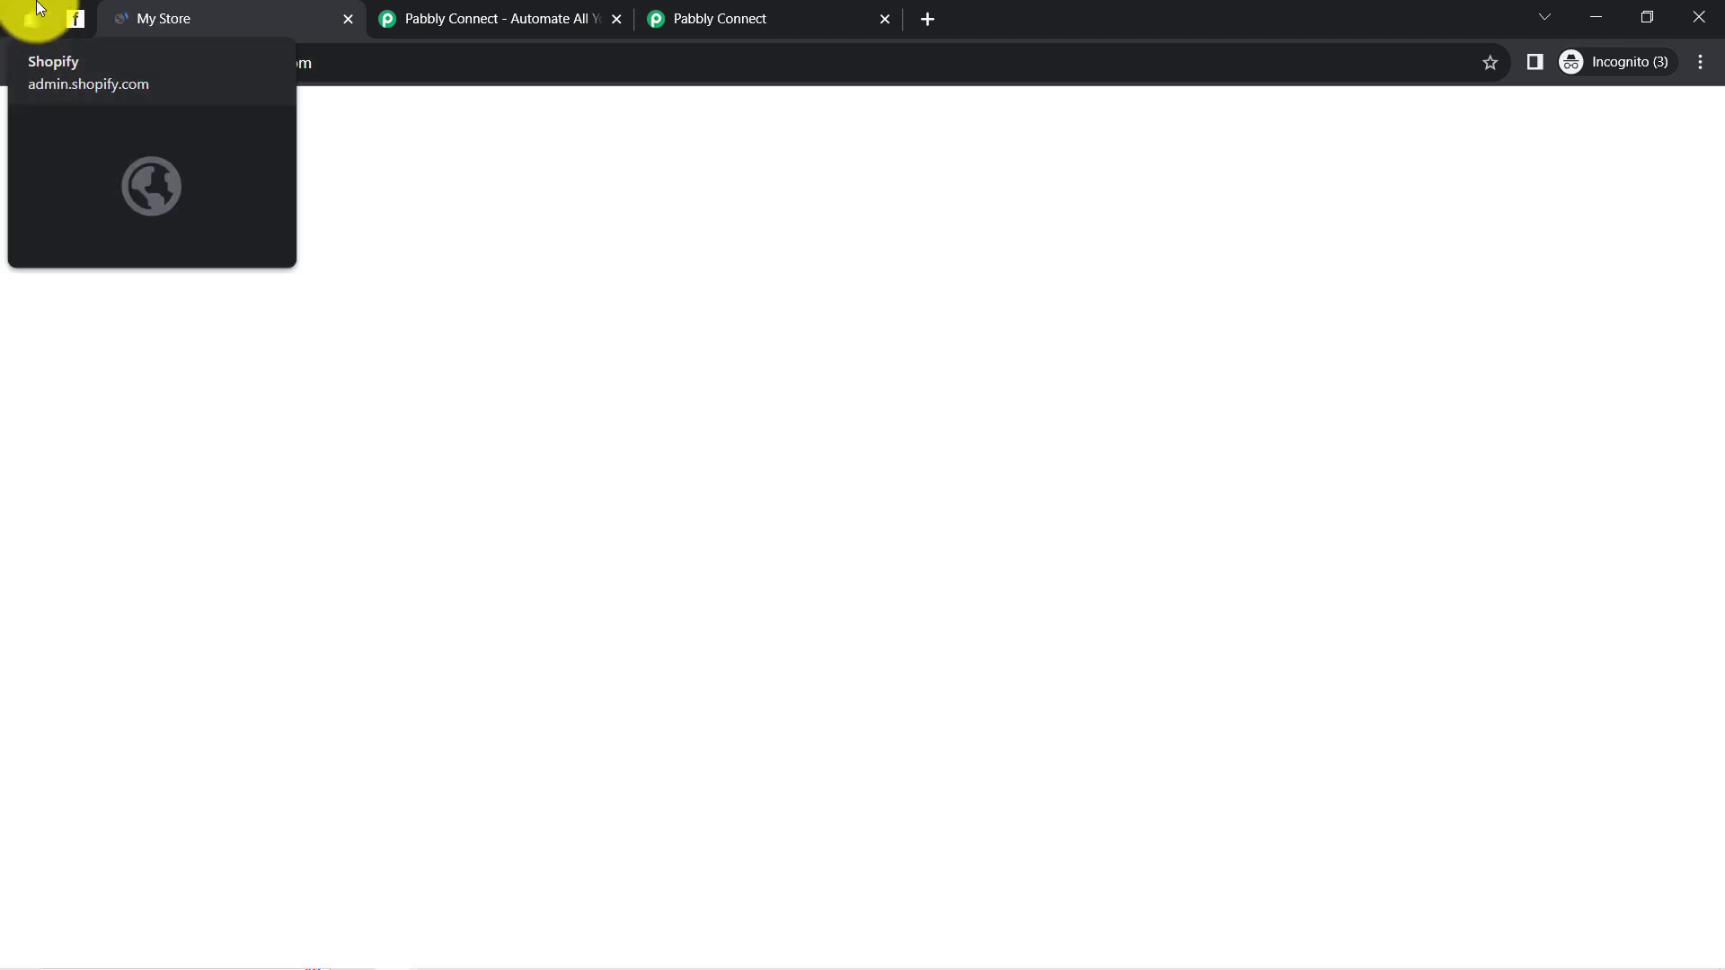
left_click(27, 16)
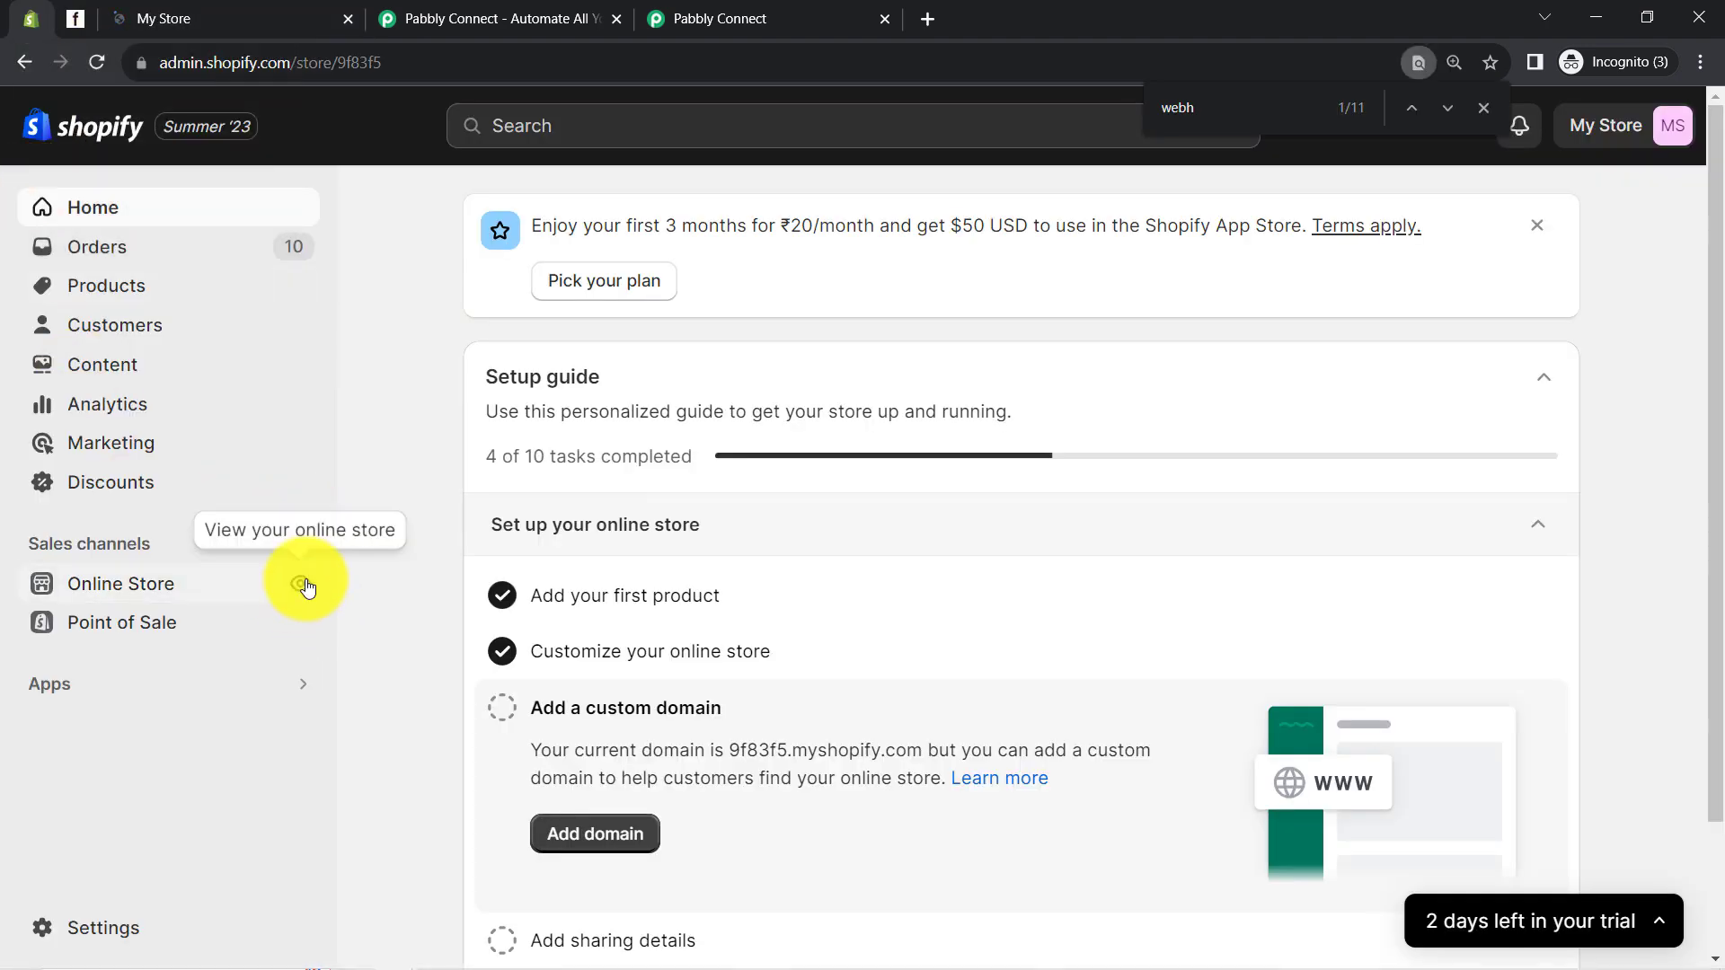
left_click(250, 12)
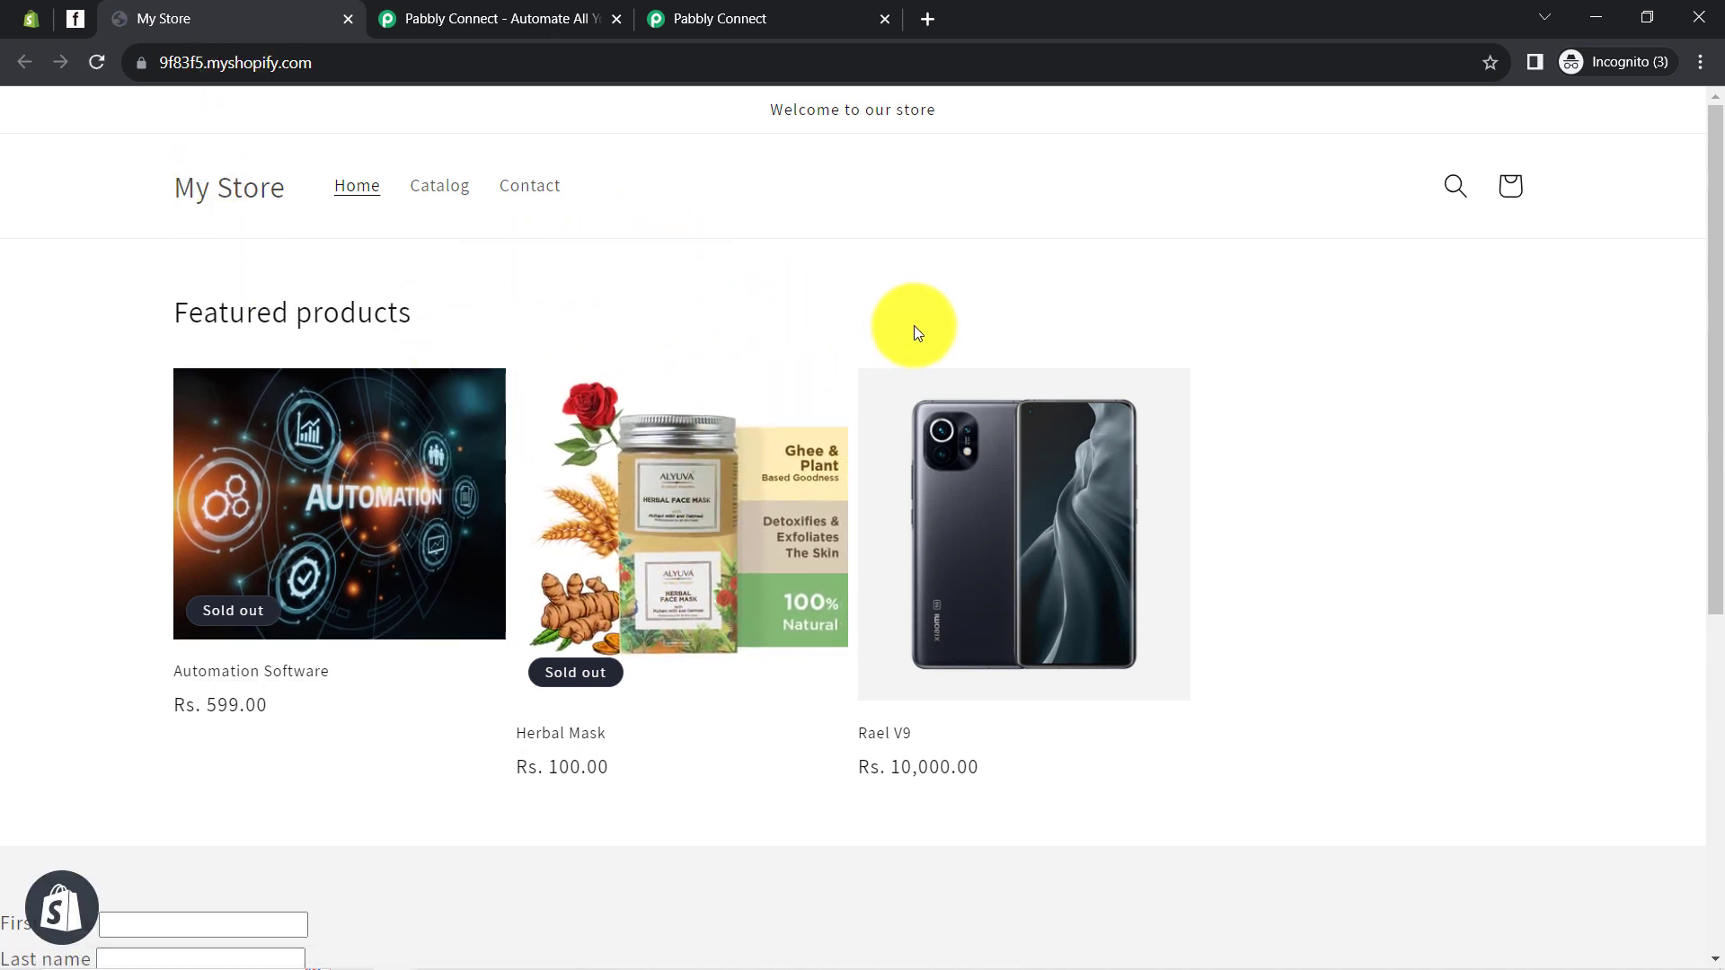
left_click(1045, 541)
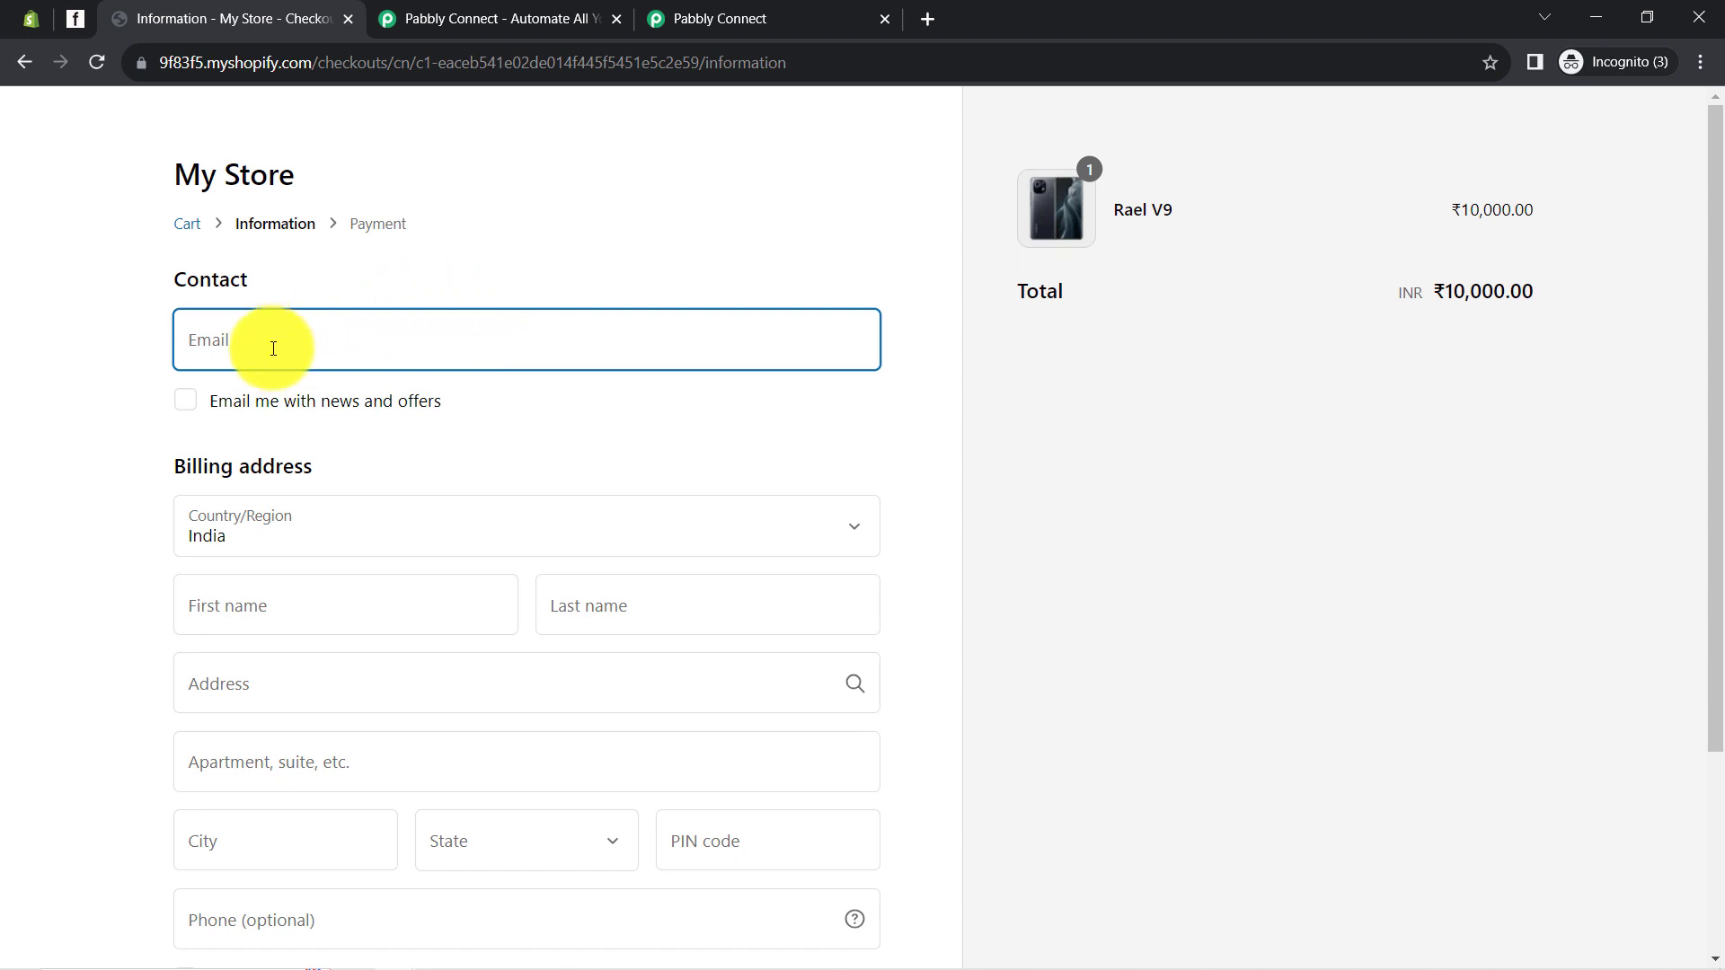
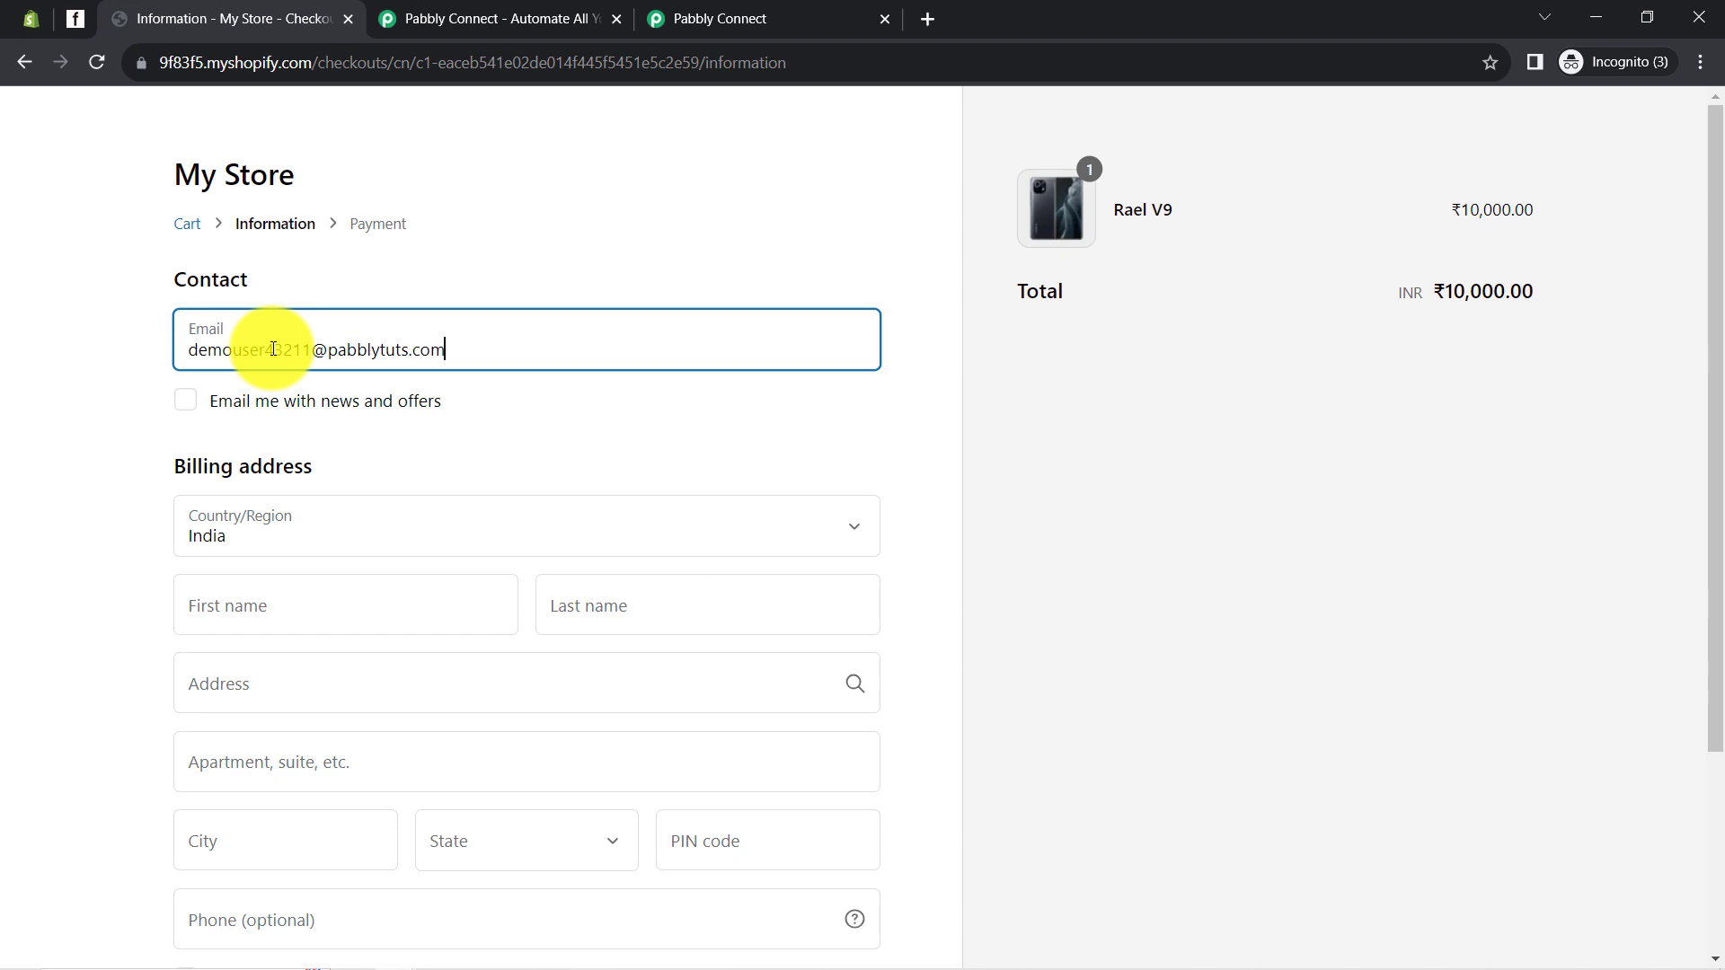
Enter the test customer's contact e-mail and first and last name at checkout
scroll(242, 393, "down", 2)
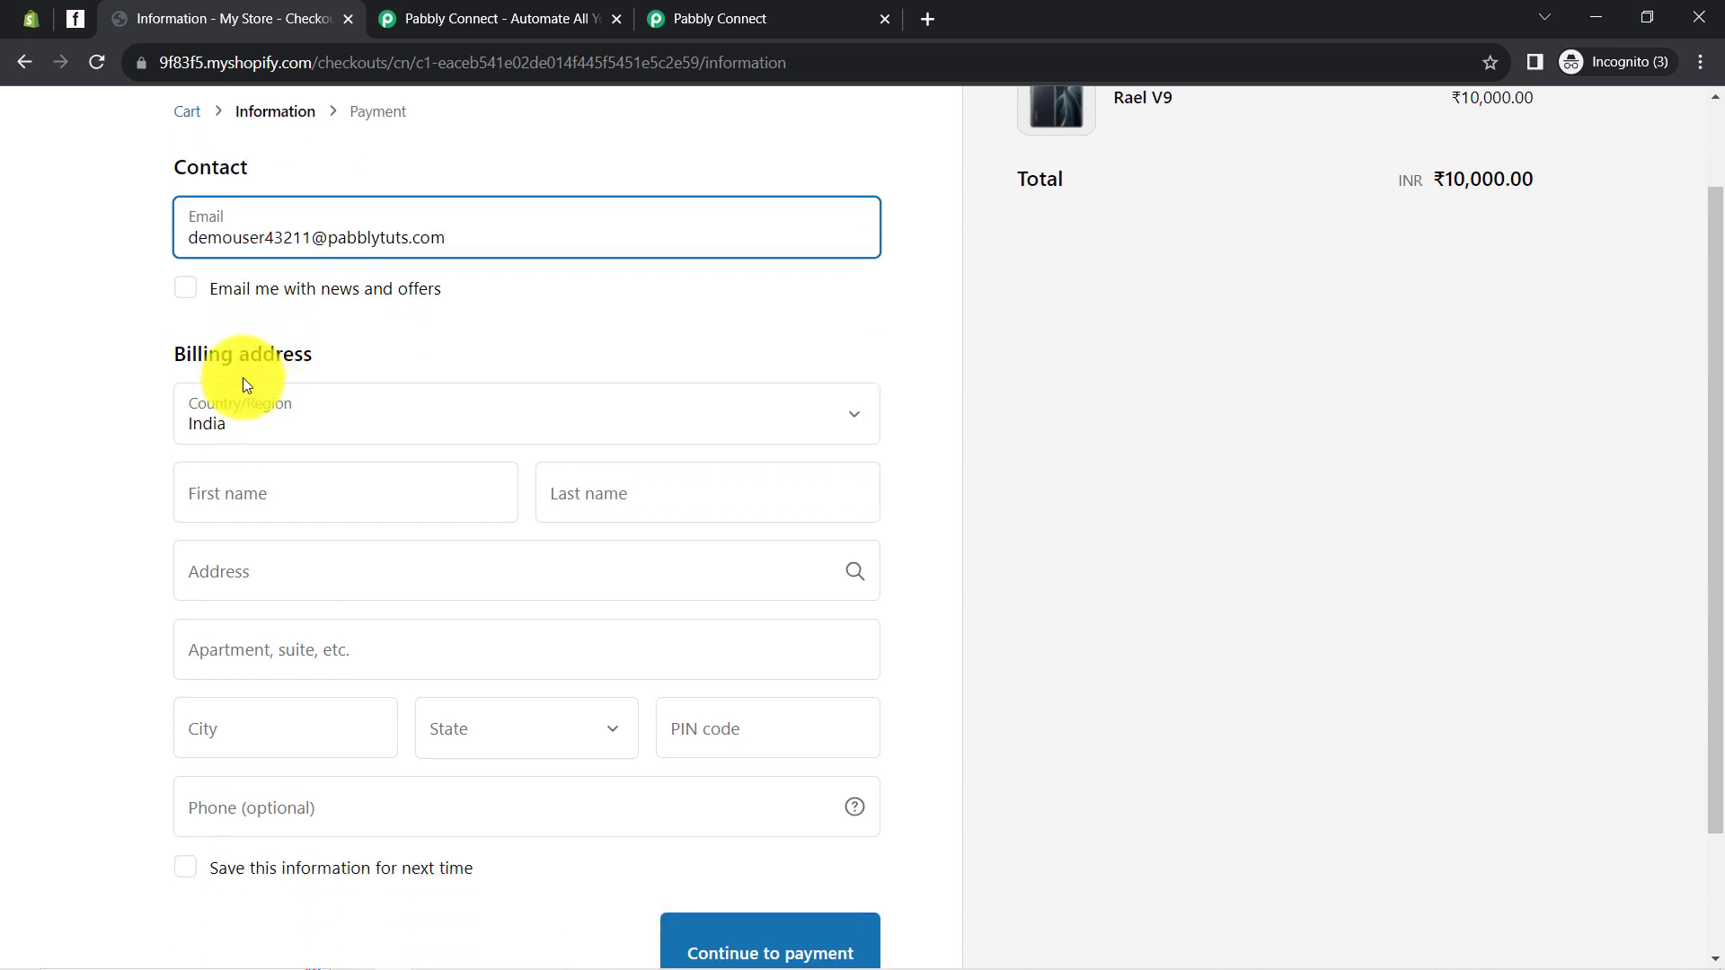
left_click(224, 501)
type("Demo")
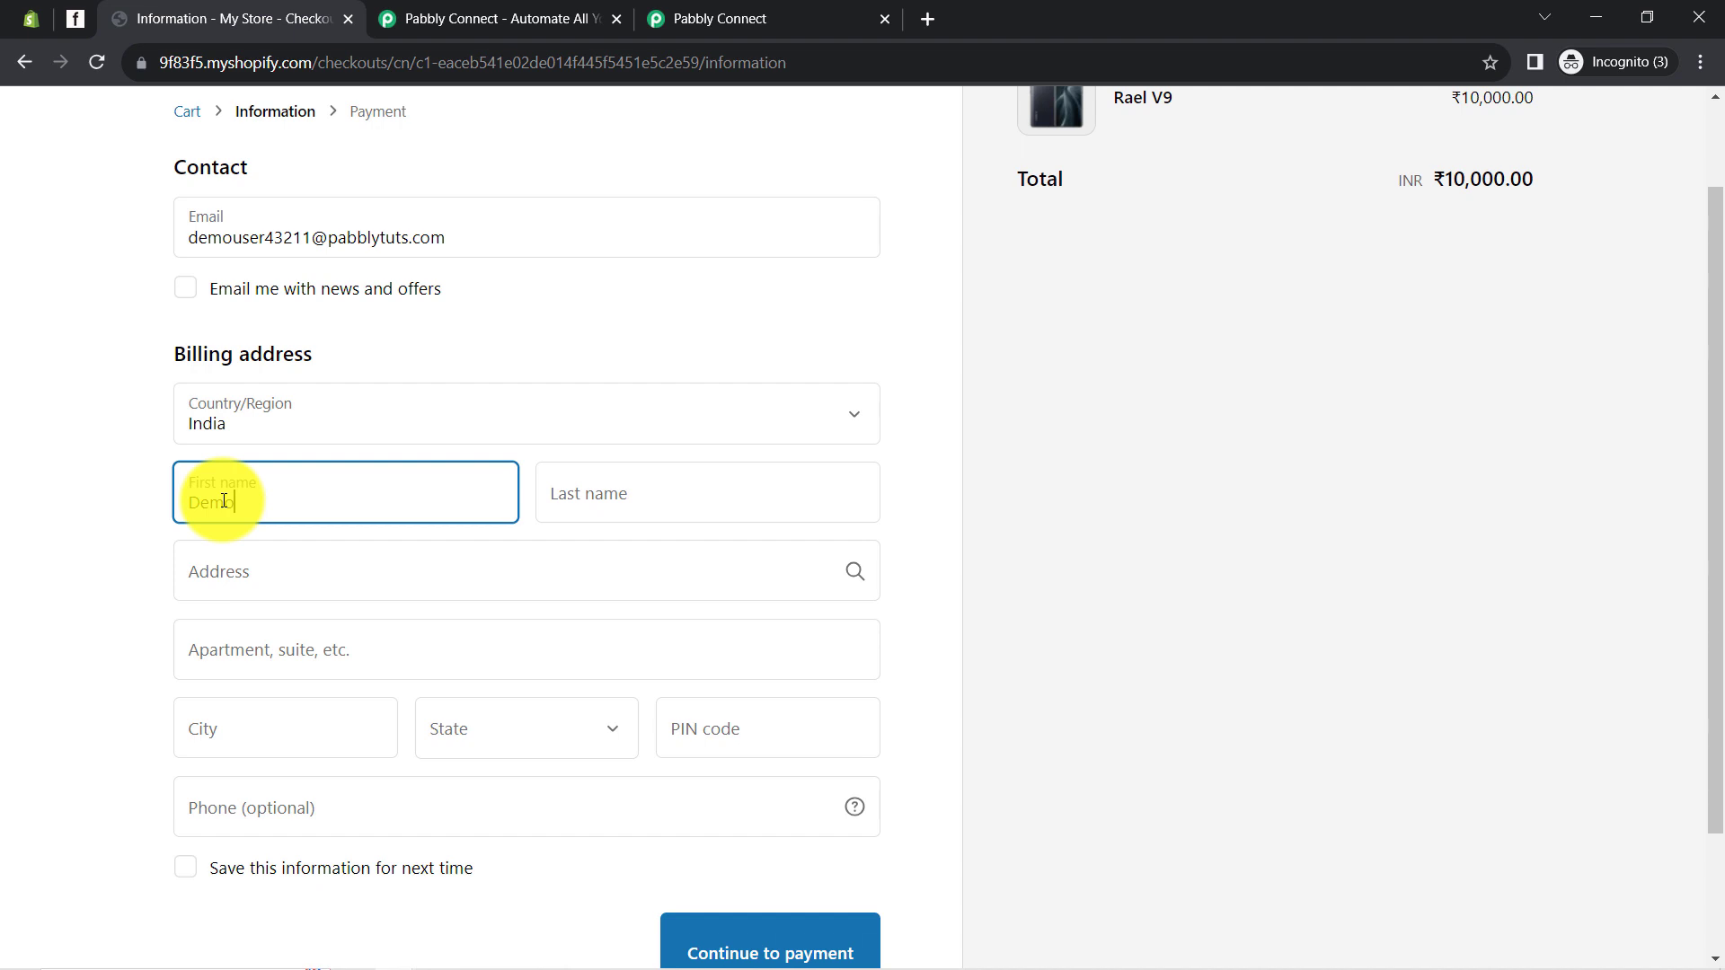
key("Tab")
type("User")
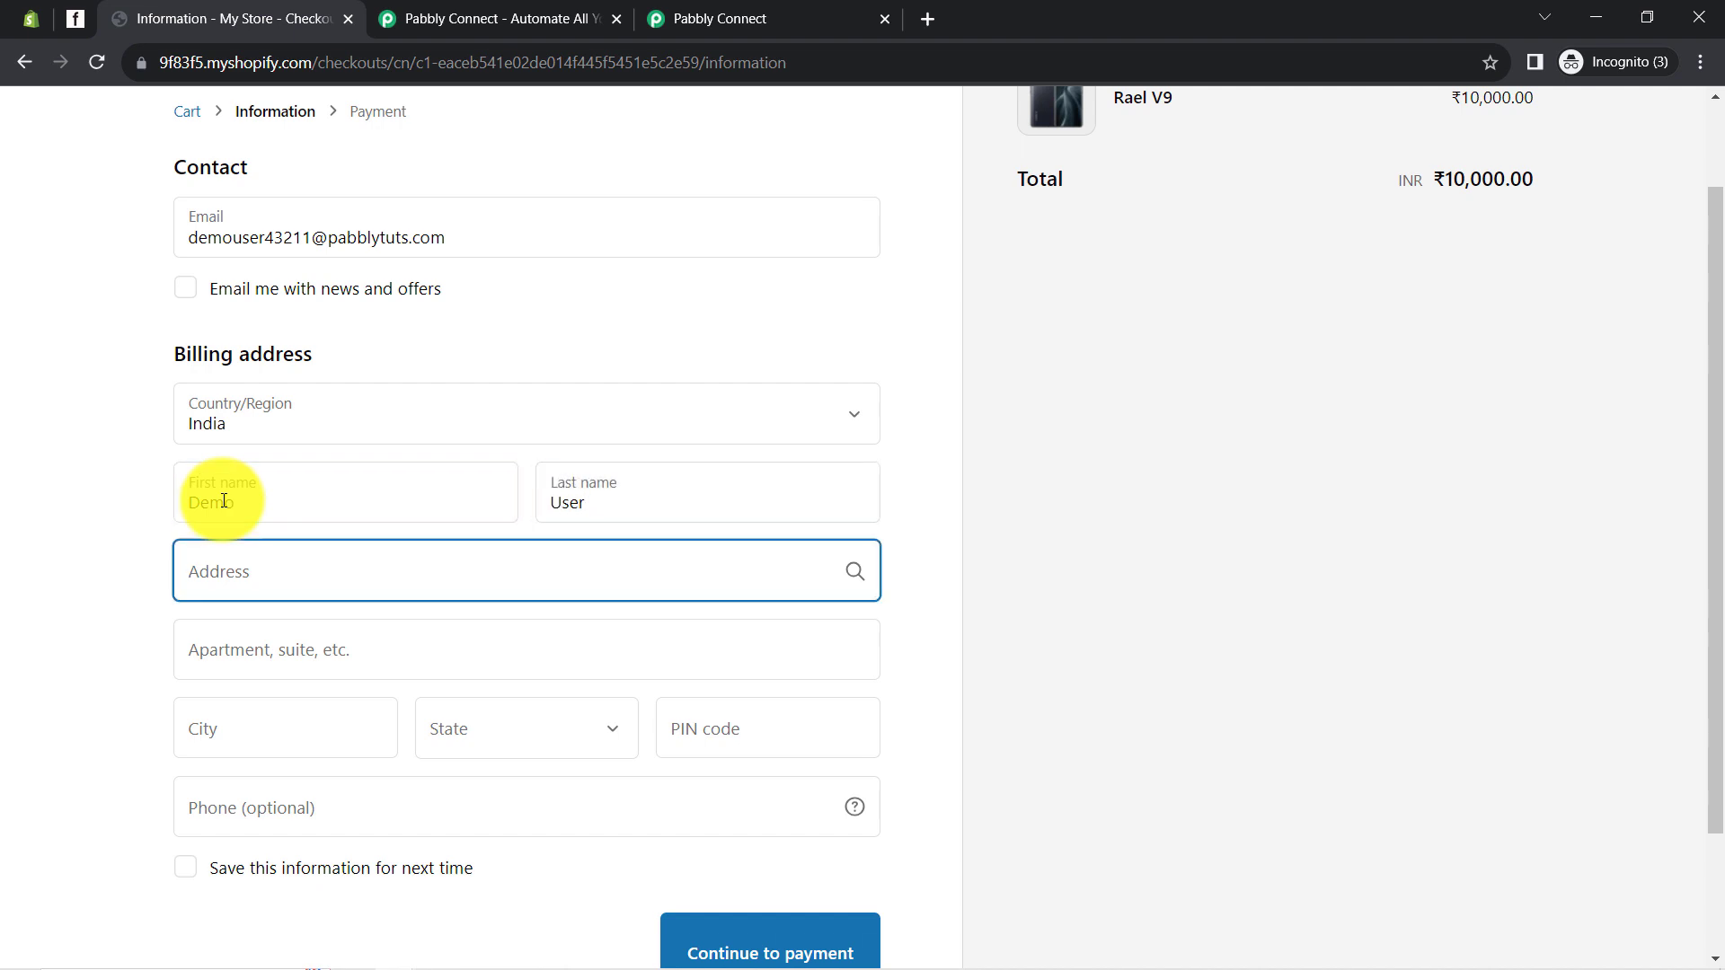
type("Rishikulp")
Fill in the billing apartment, city, state, PIN code and phone number
key("Tab")
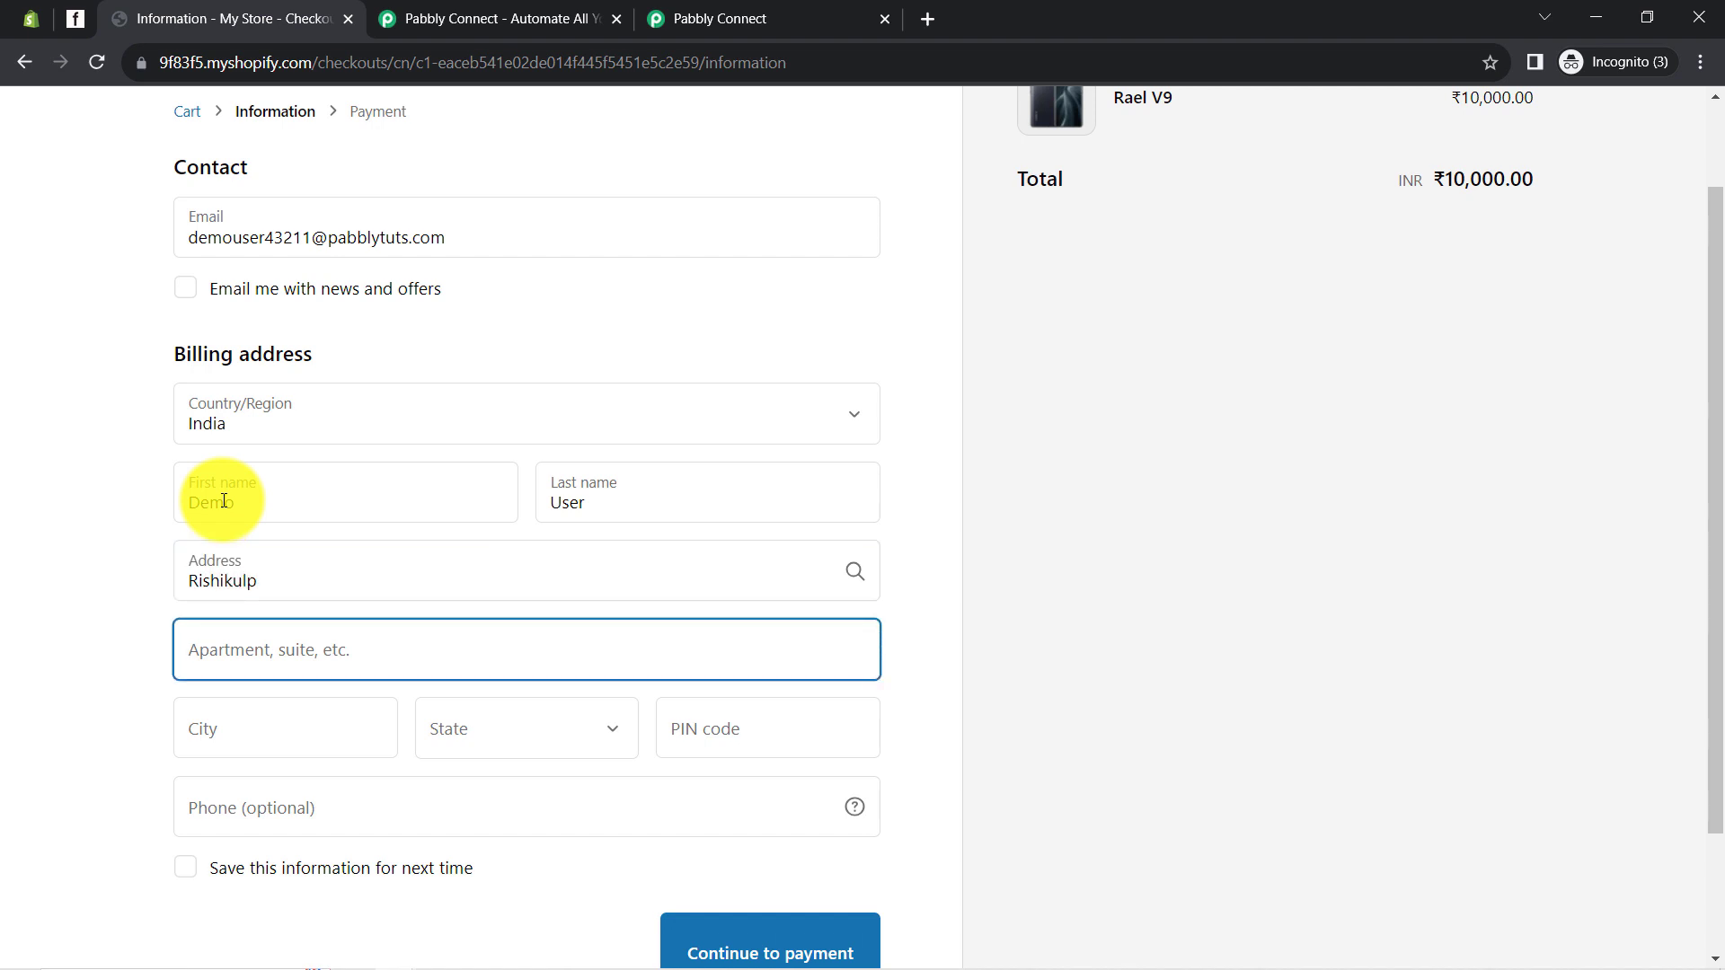
type("Premiere Orchard")
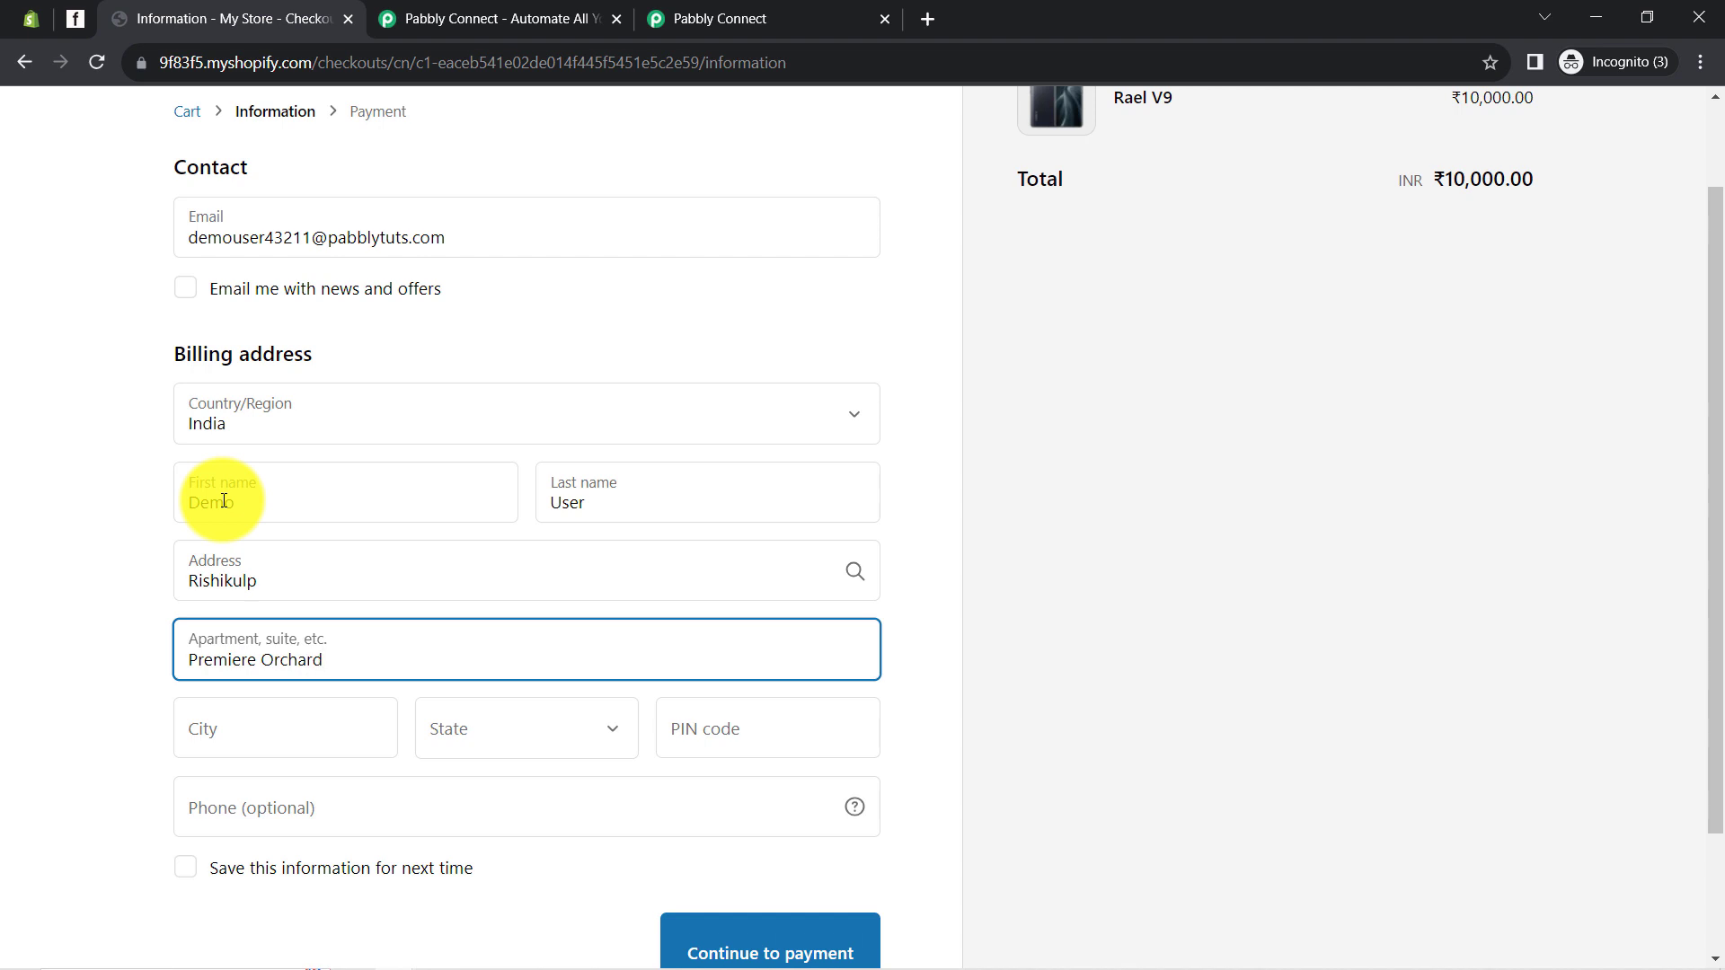
key("Tab")
type("Bh")
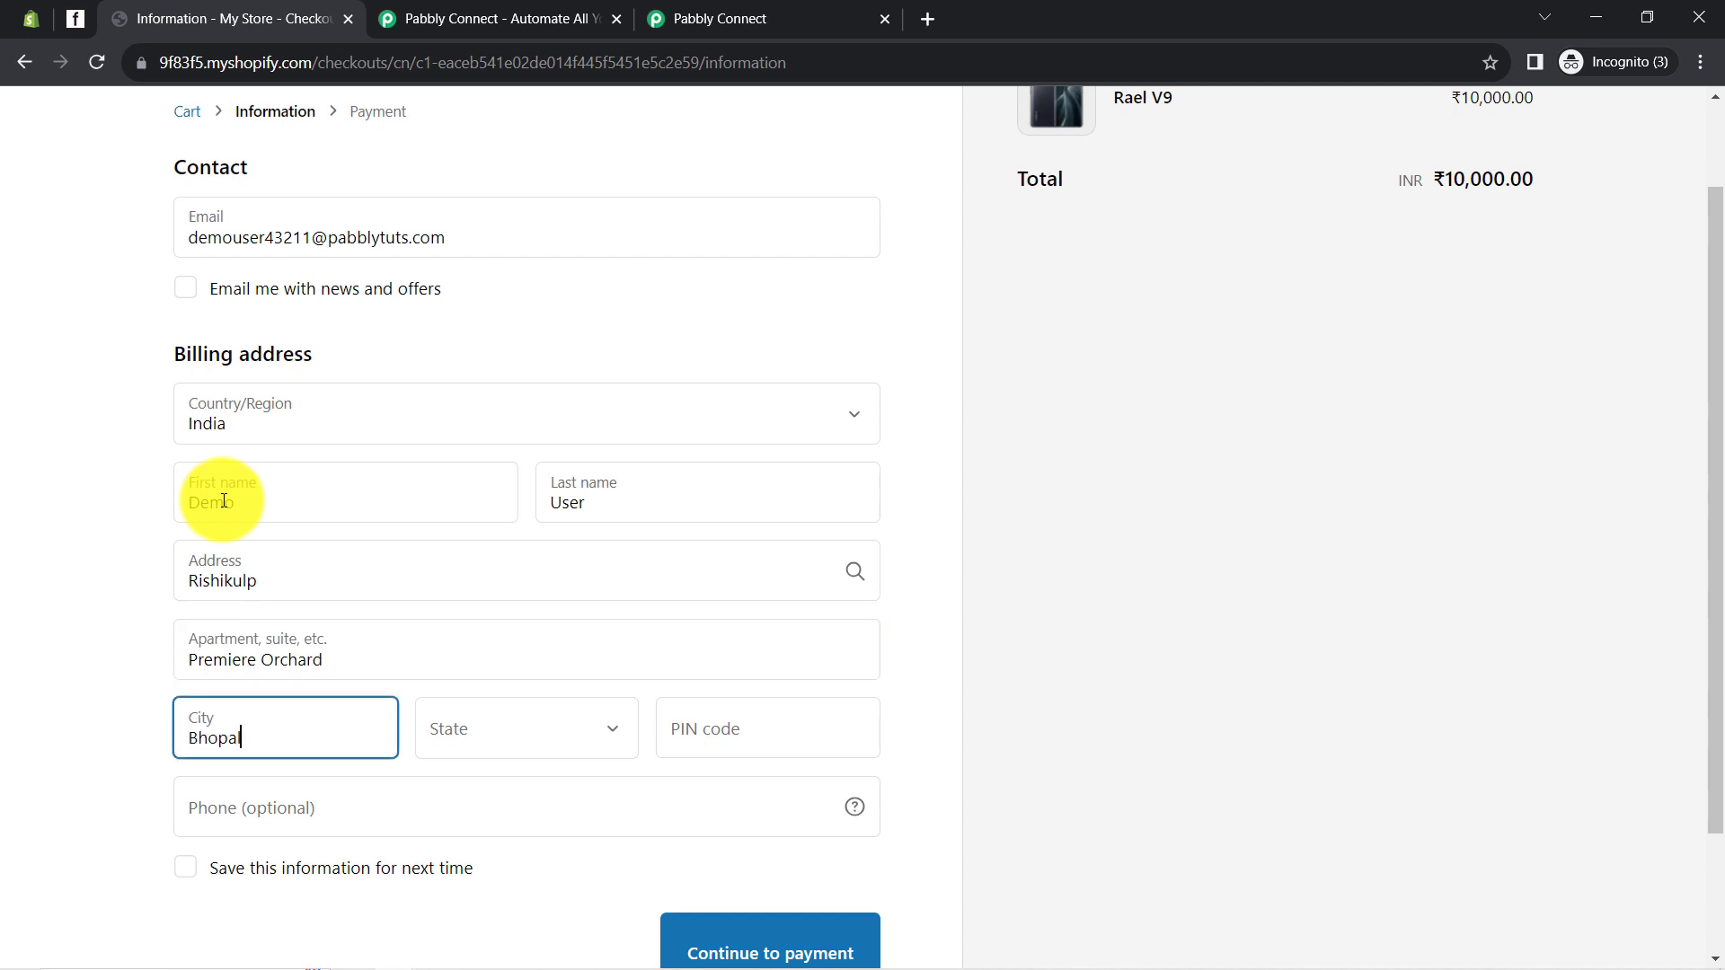
key("Tab")
key("m")
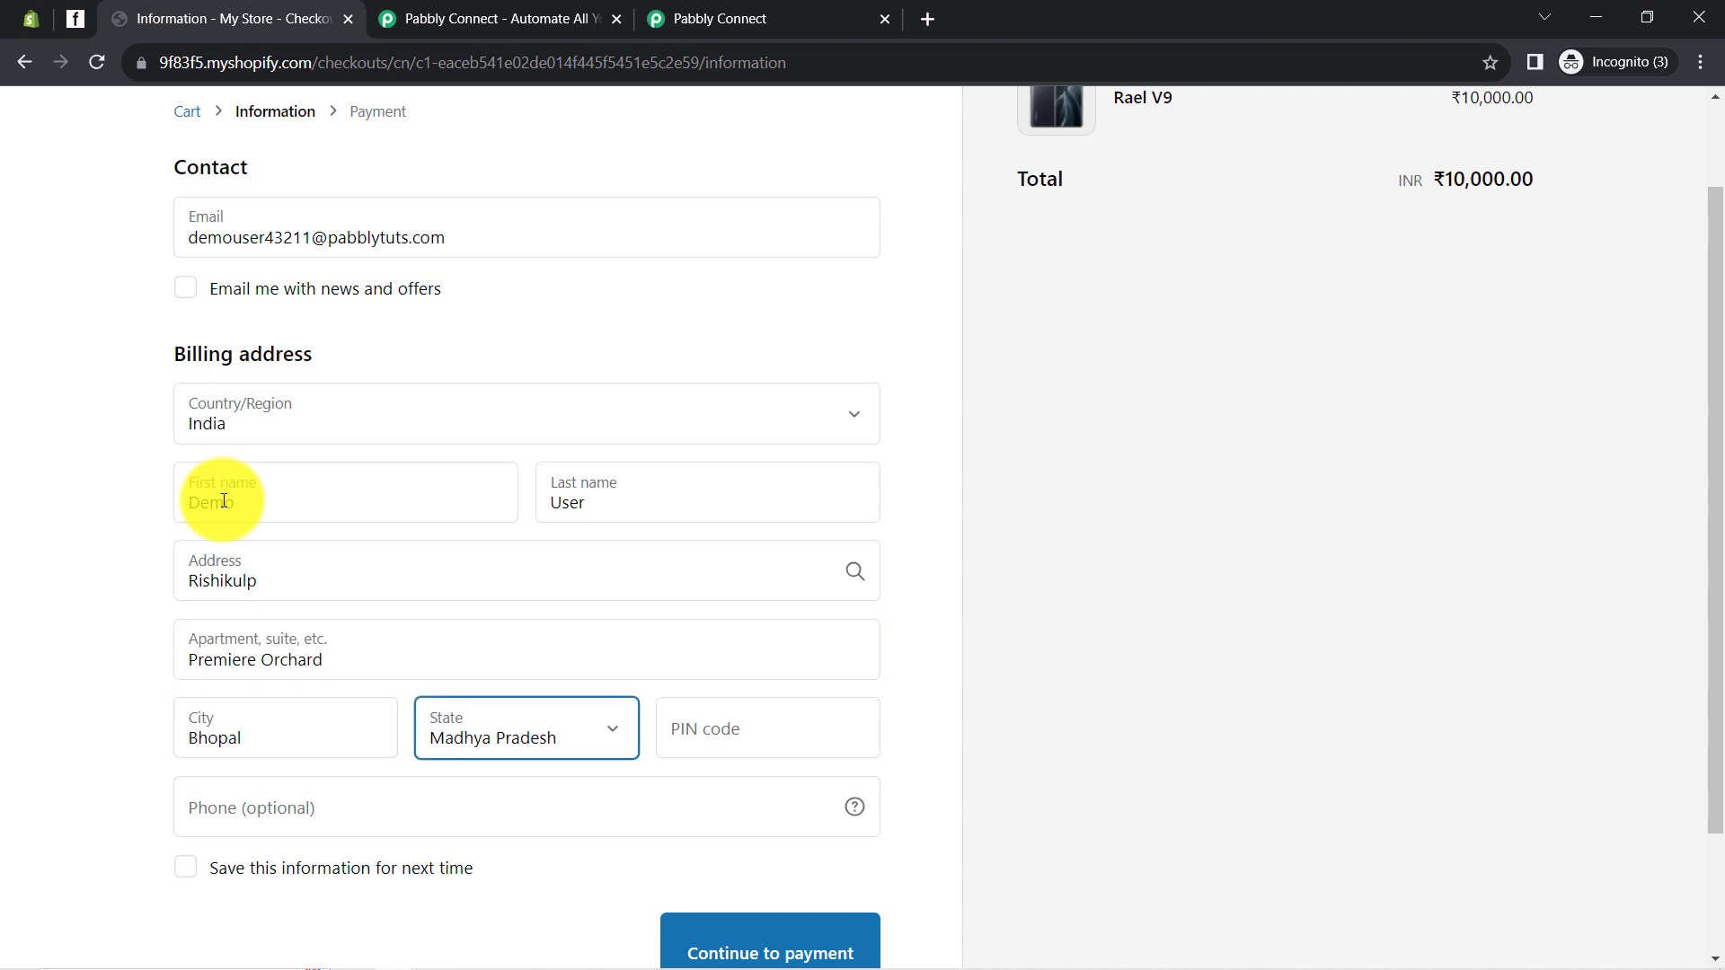
key("Tab")
type("46")
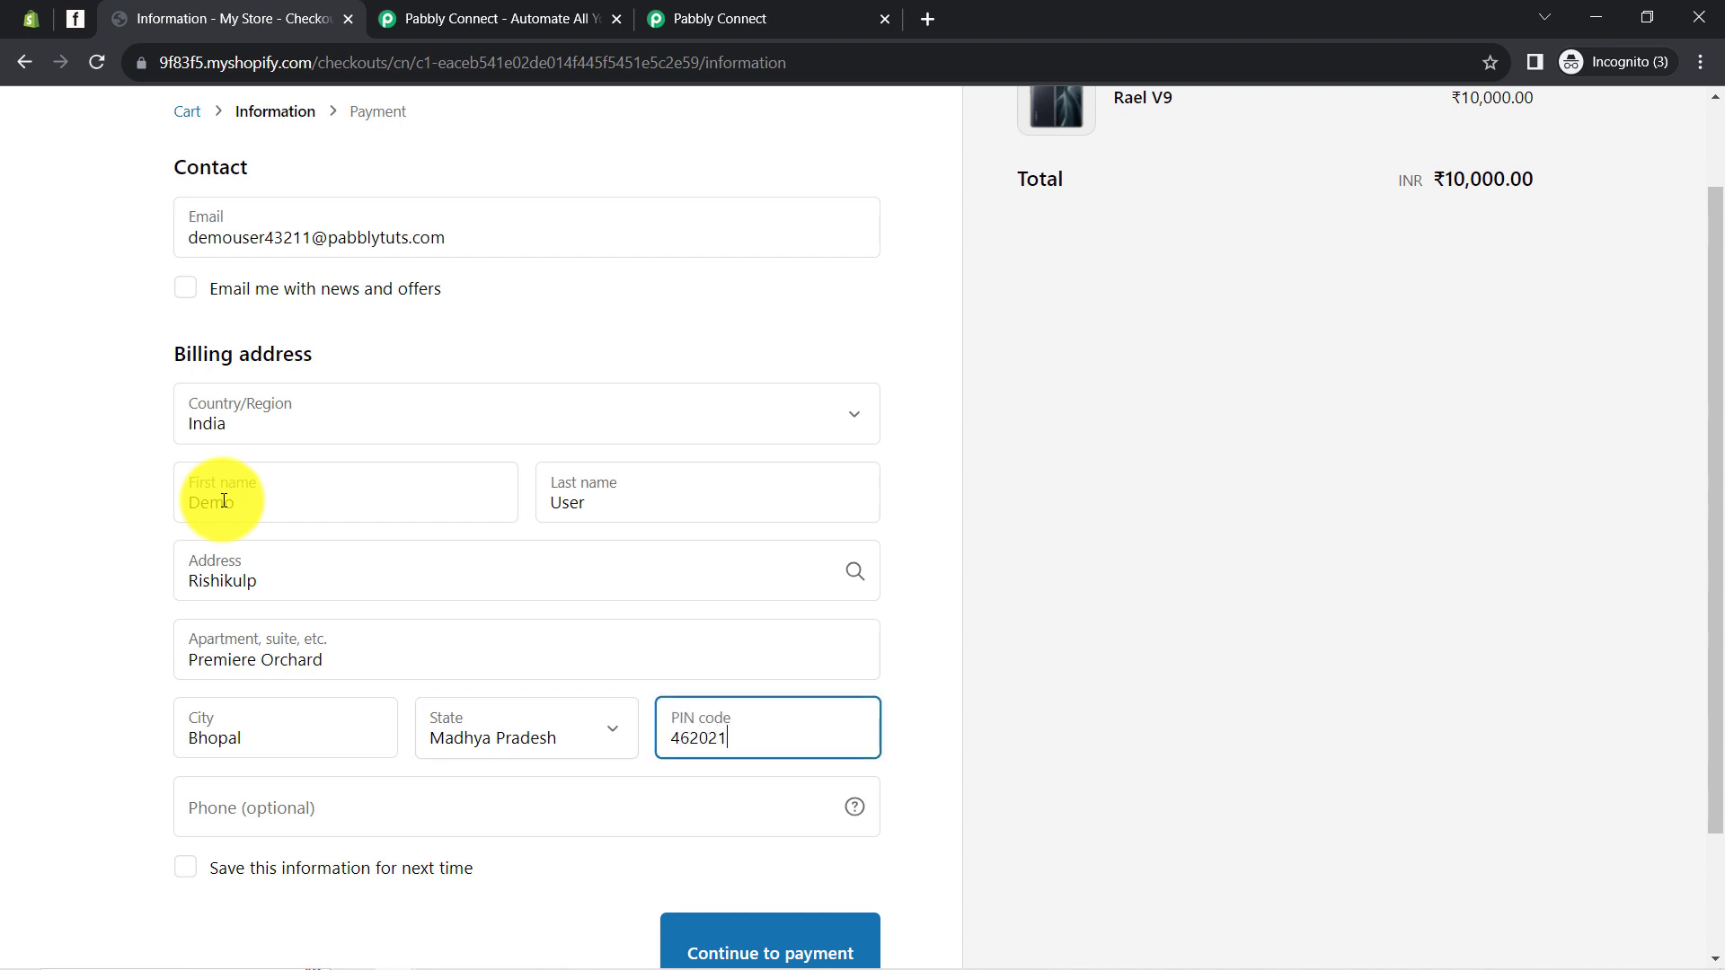
key("Tab")
type("+9")
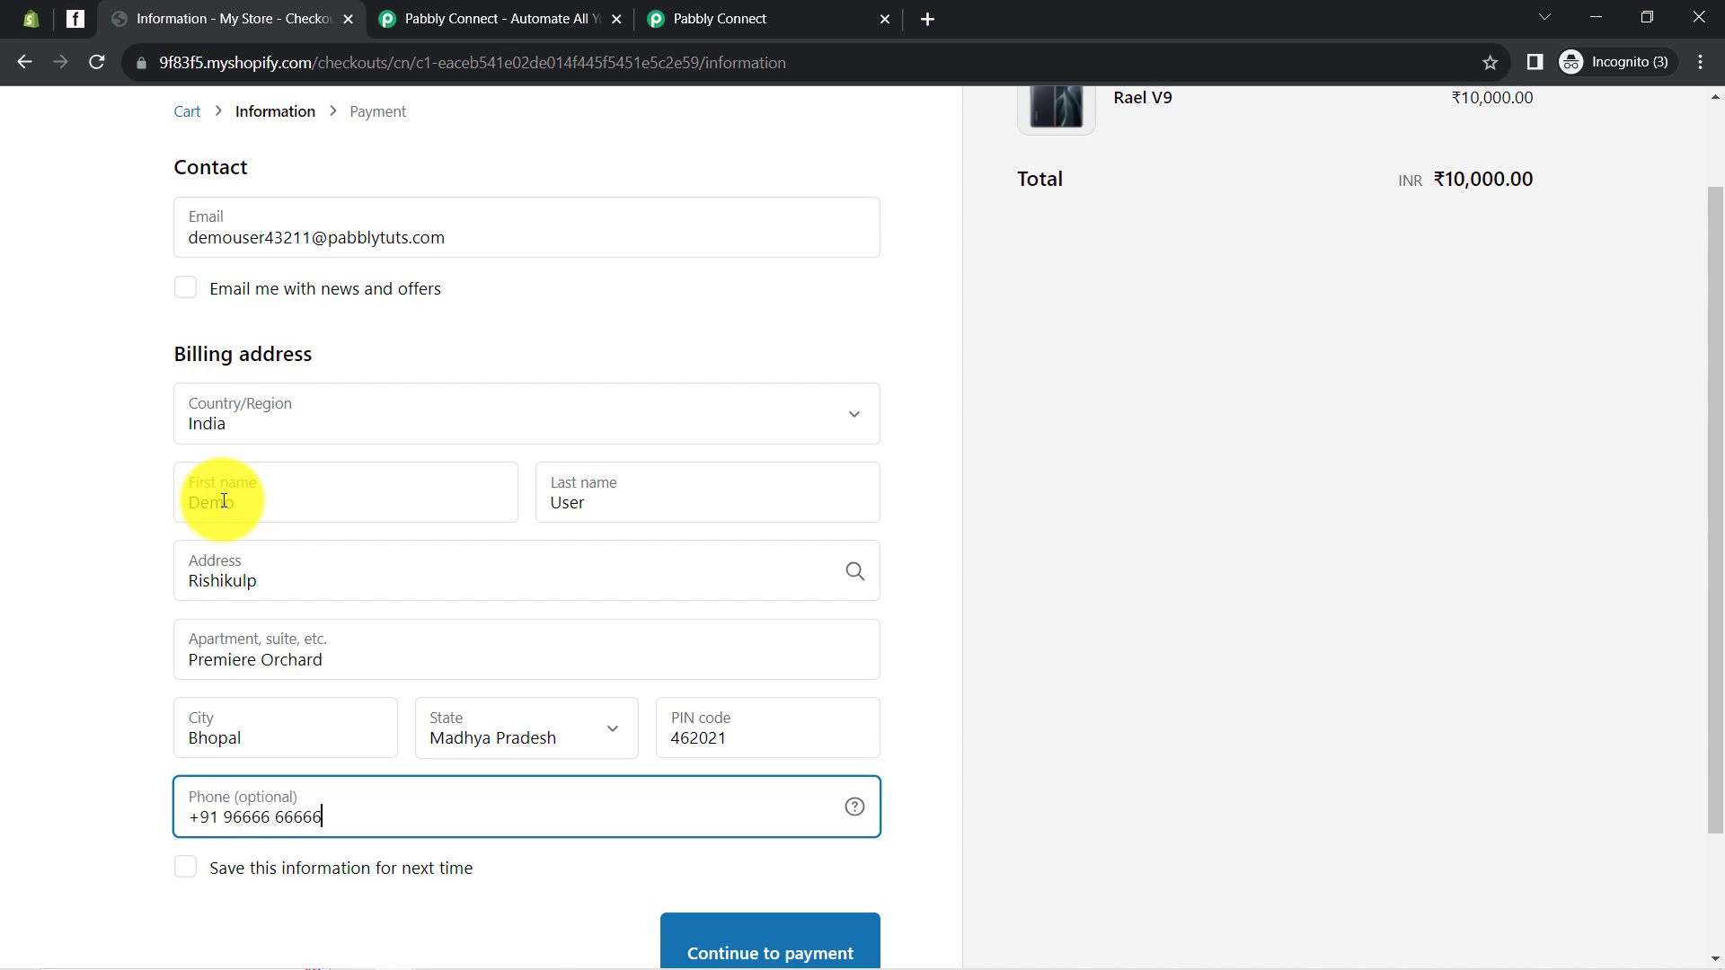
scroll(395, 539, "down", 3)
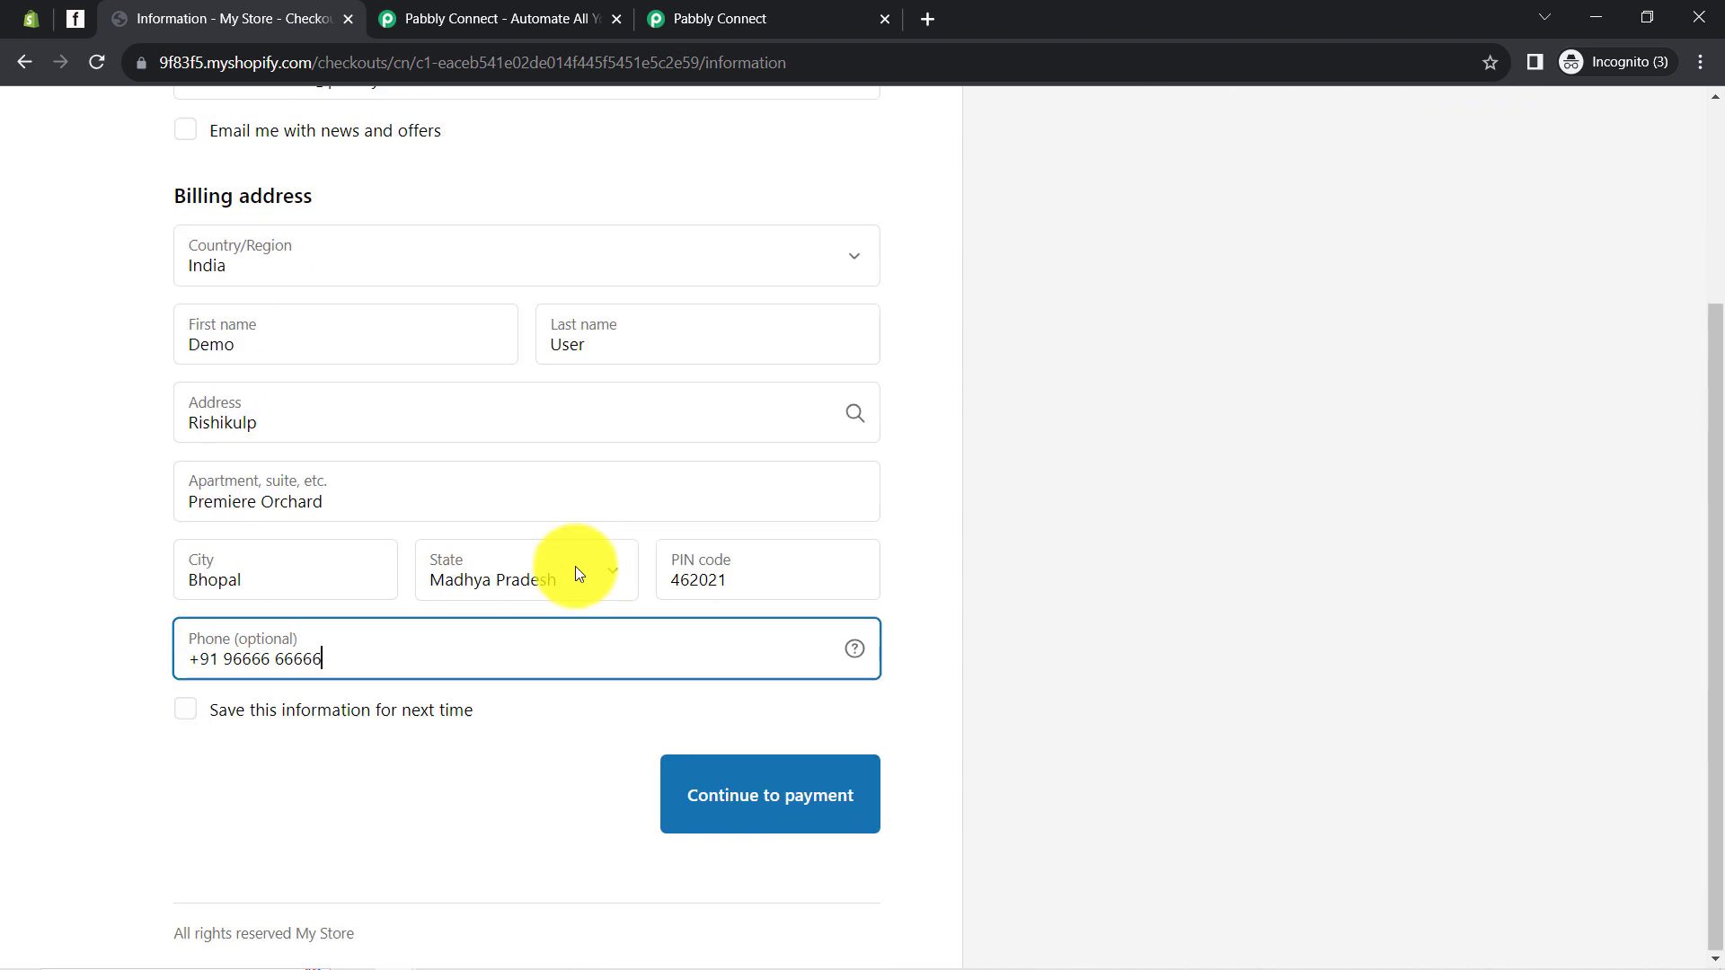
Continue to payment and enter the test card number and the name on card
left_click(783, 809)
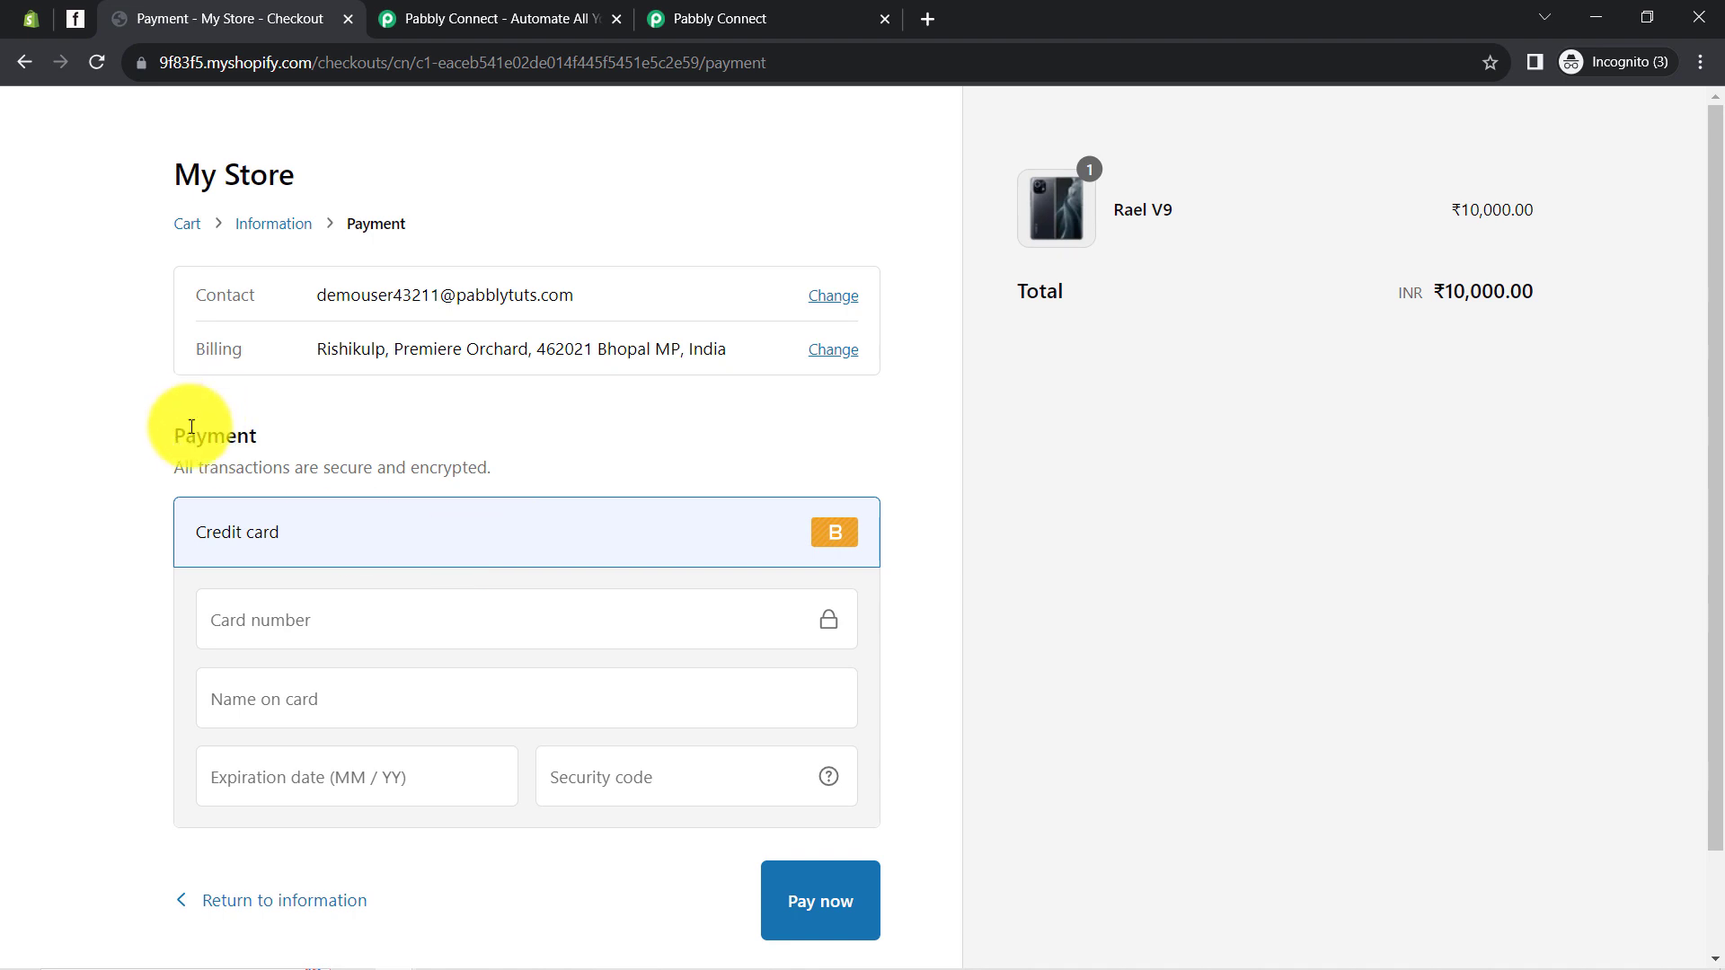
left_click(264, 639)
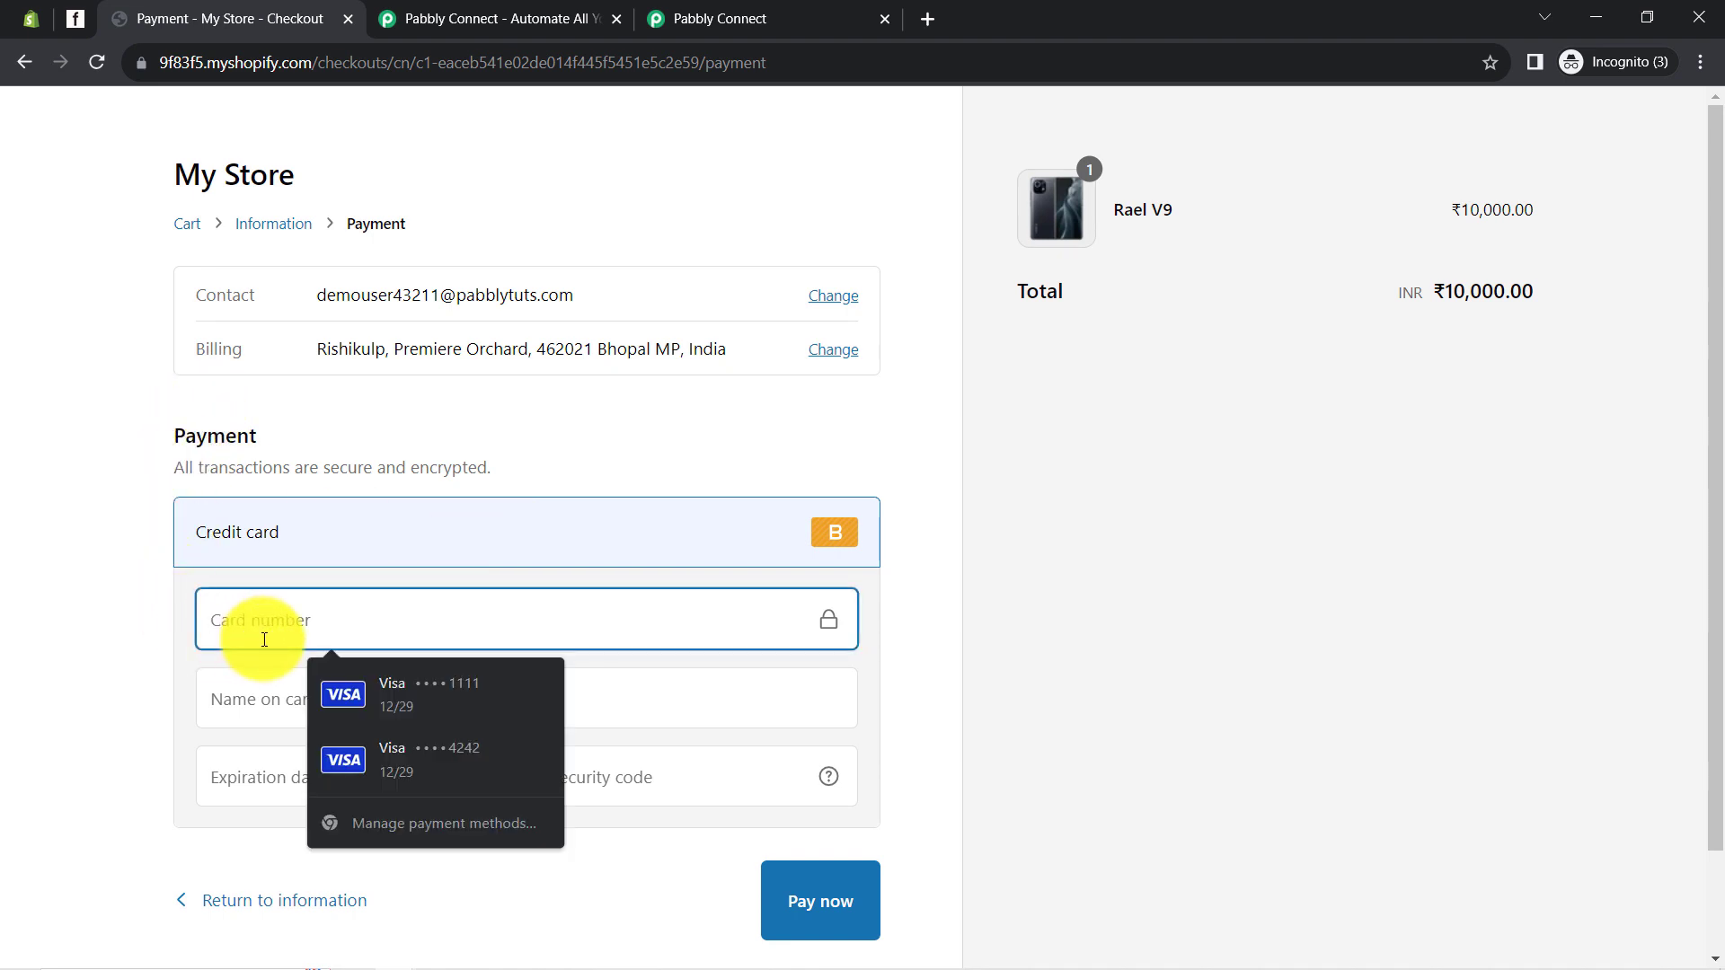
type("1")
left_click(239, 698)
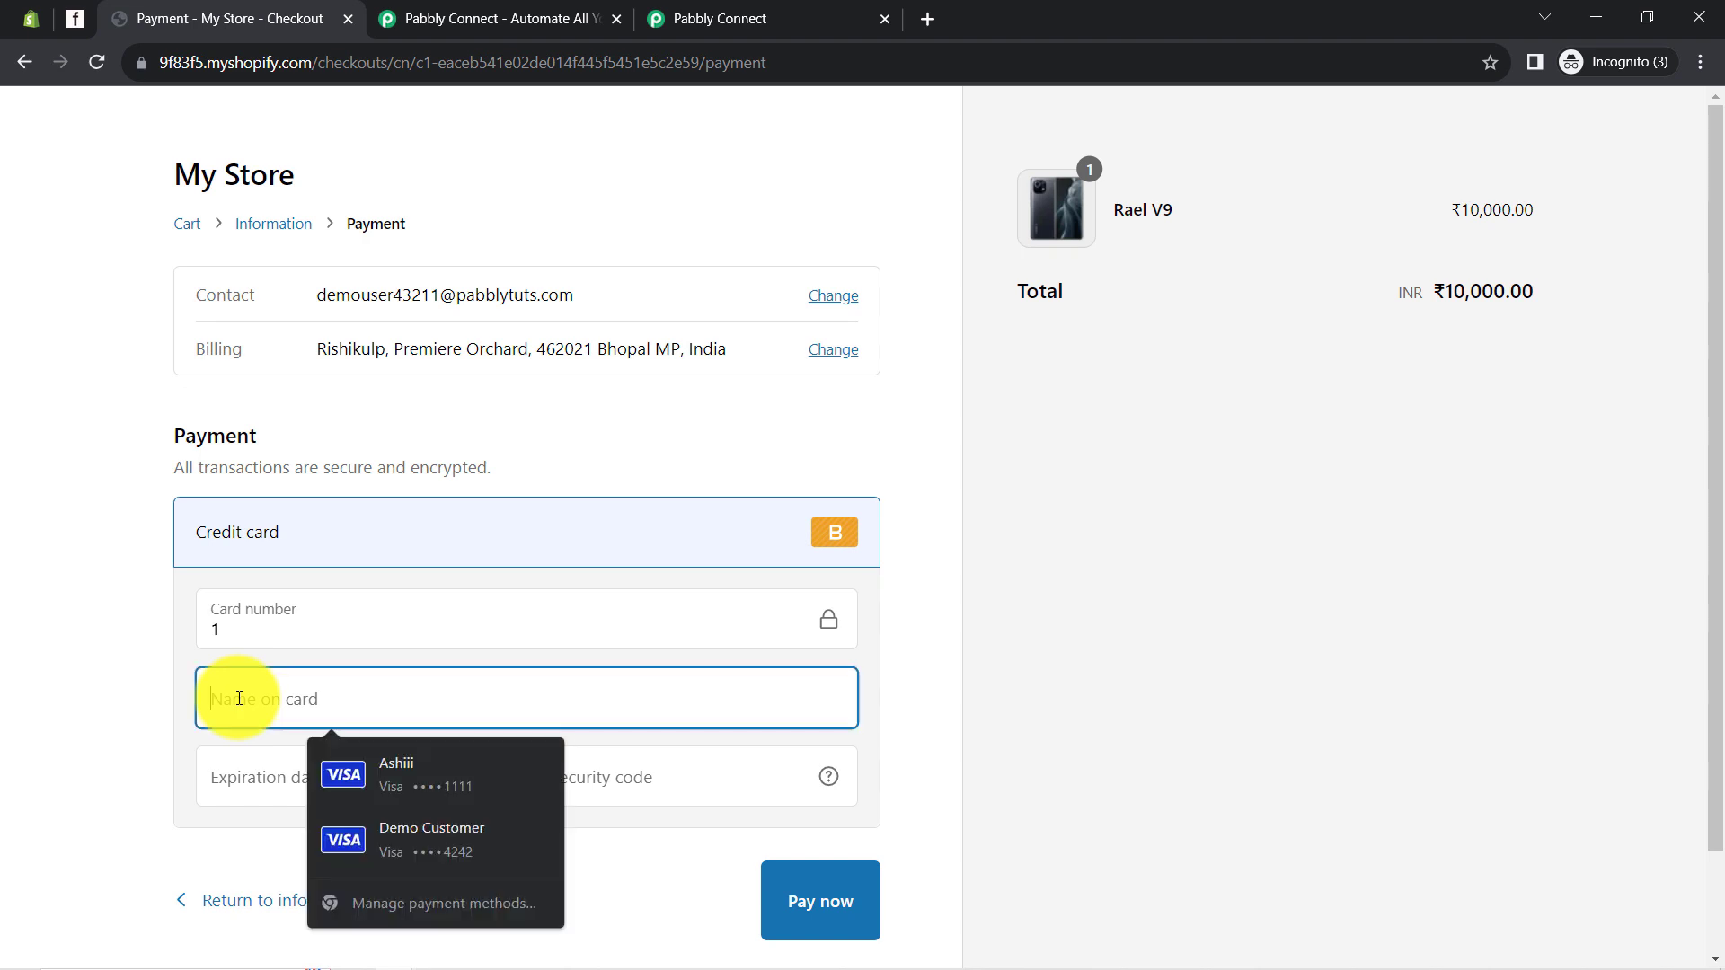
type("Bogus Gateway")
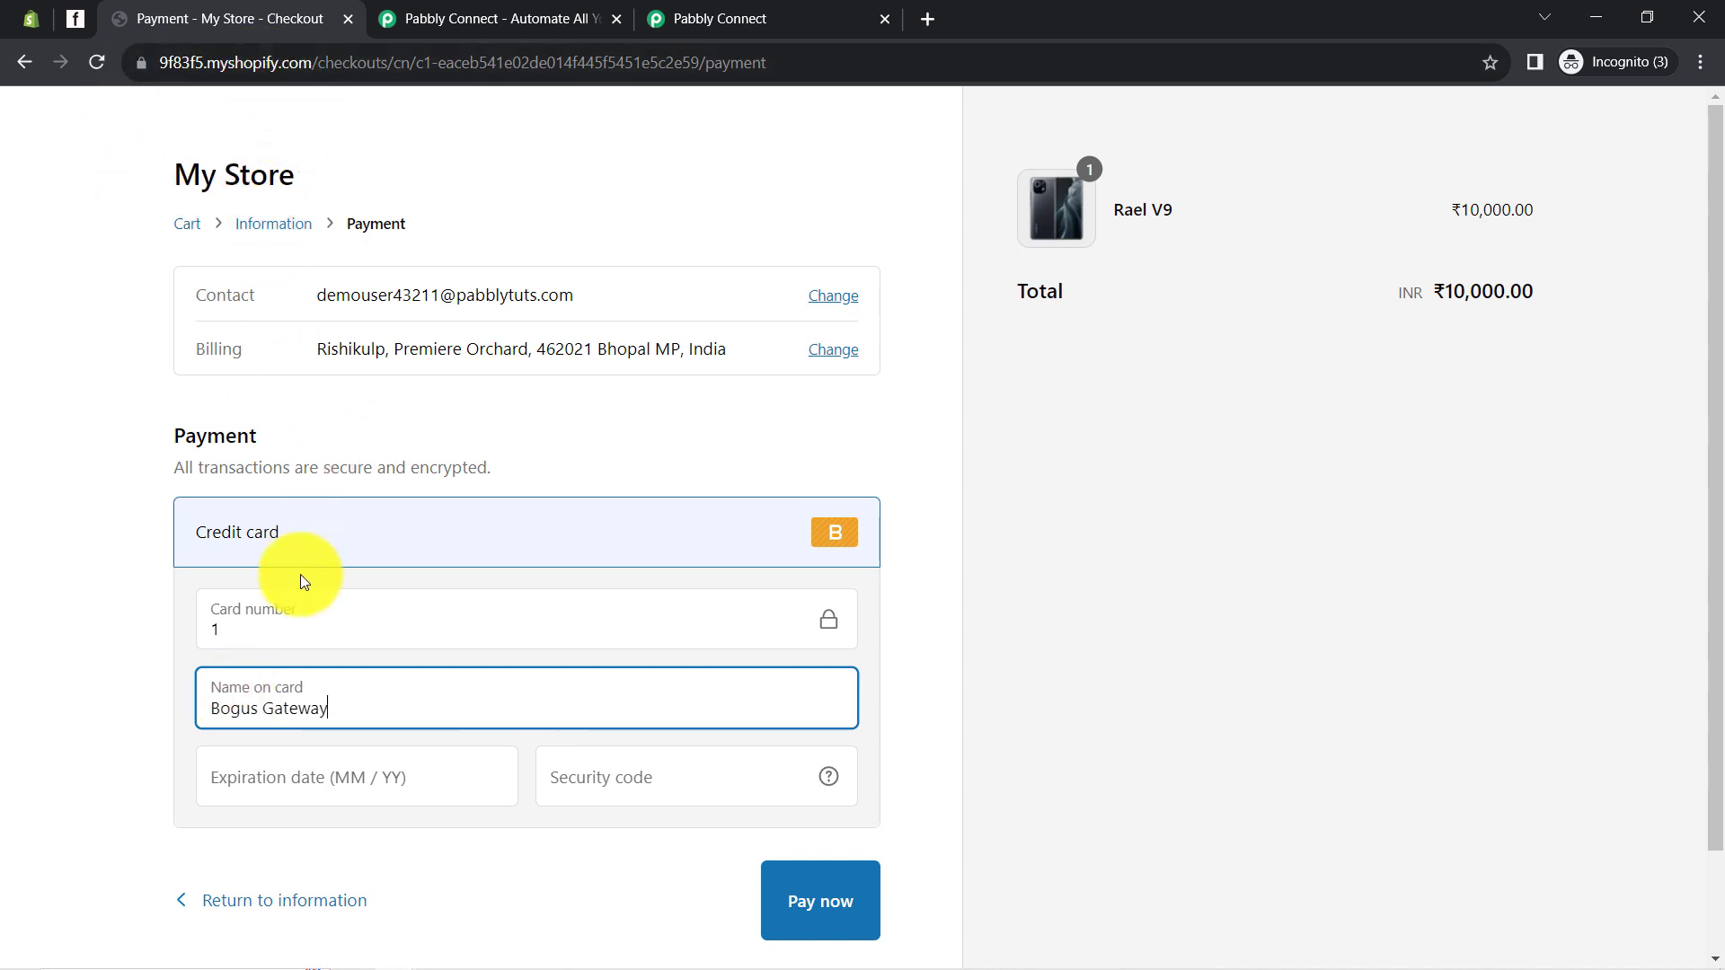
left_click(244, 792)
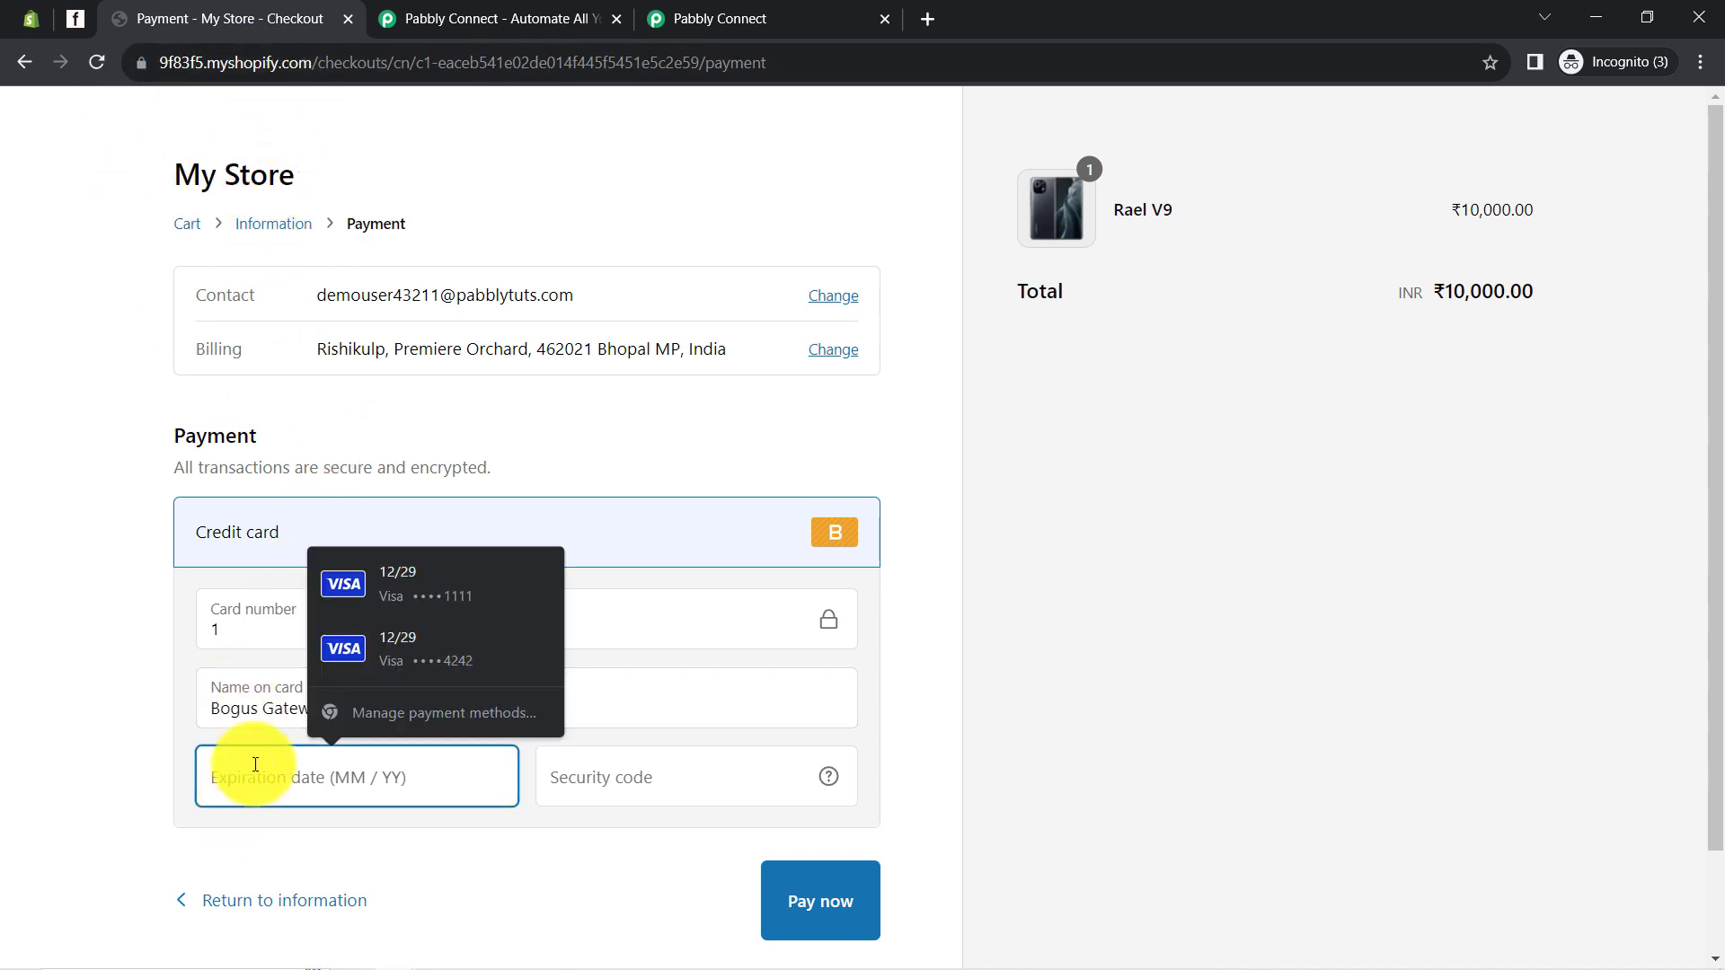
left_click(410, 583)
left_click(598, 787)
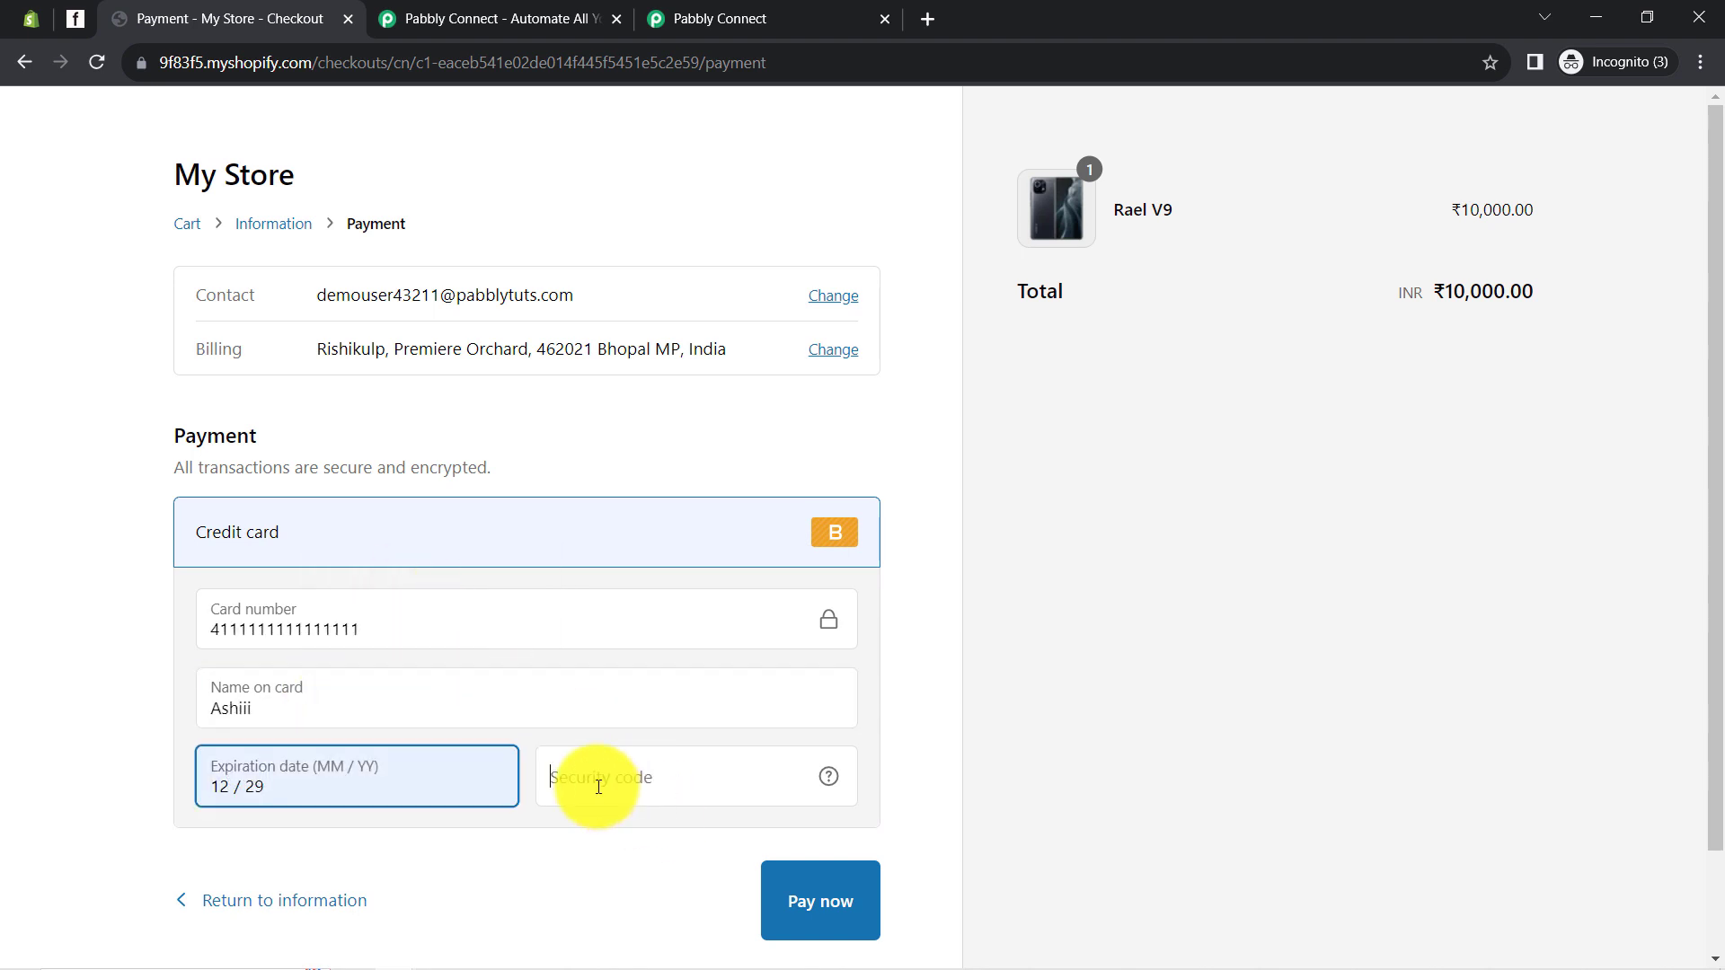
left_click(598, 787)
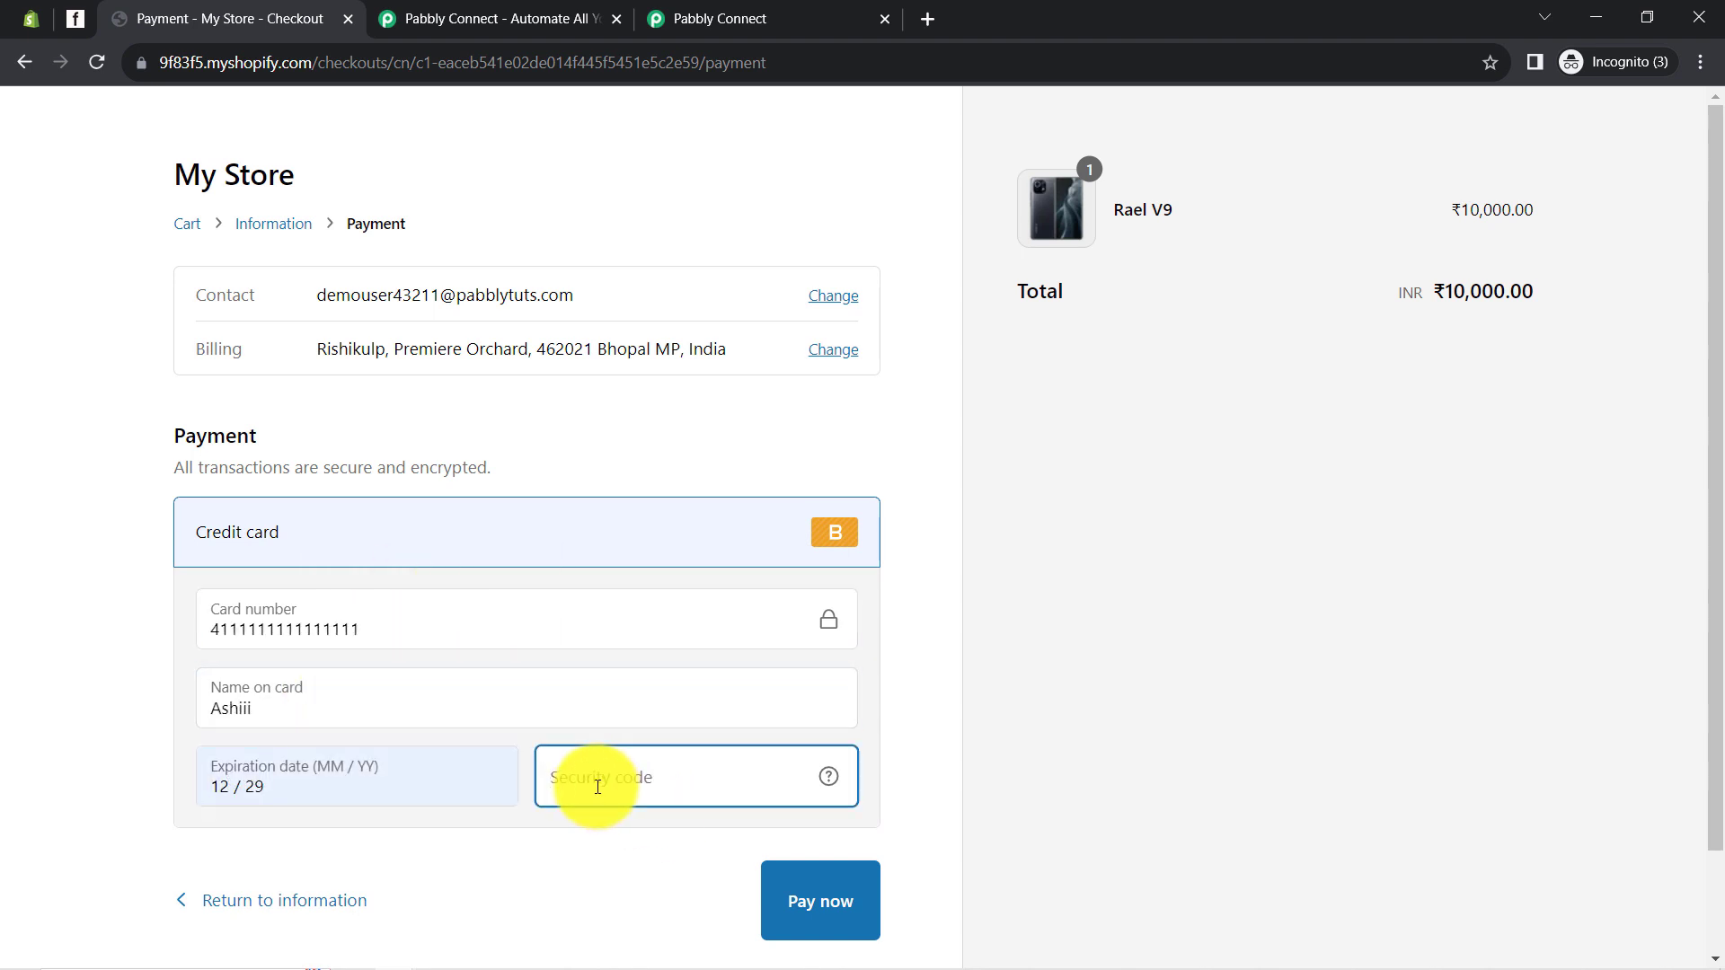
type("111")
left_click(784, 895)
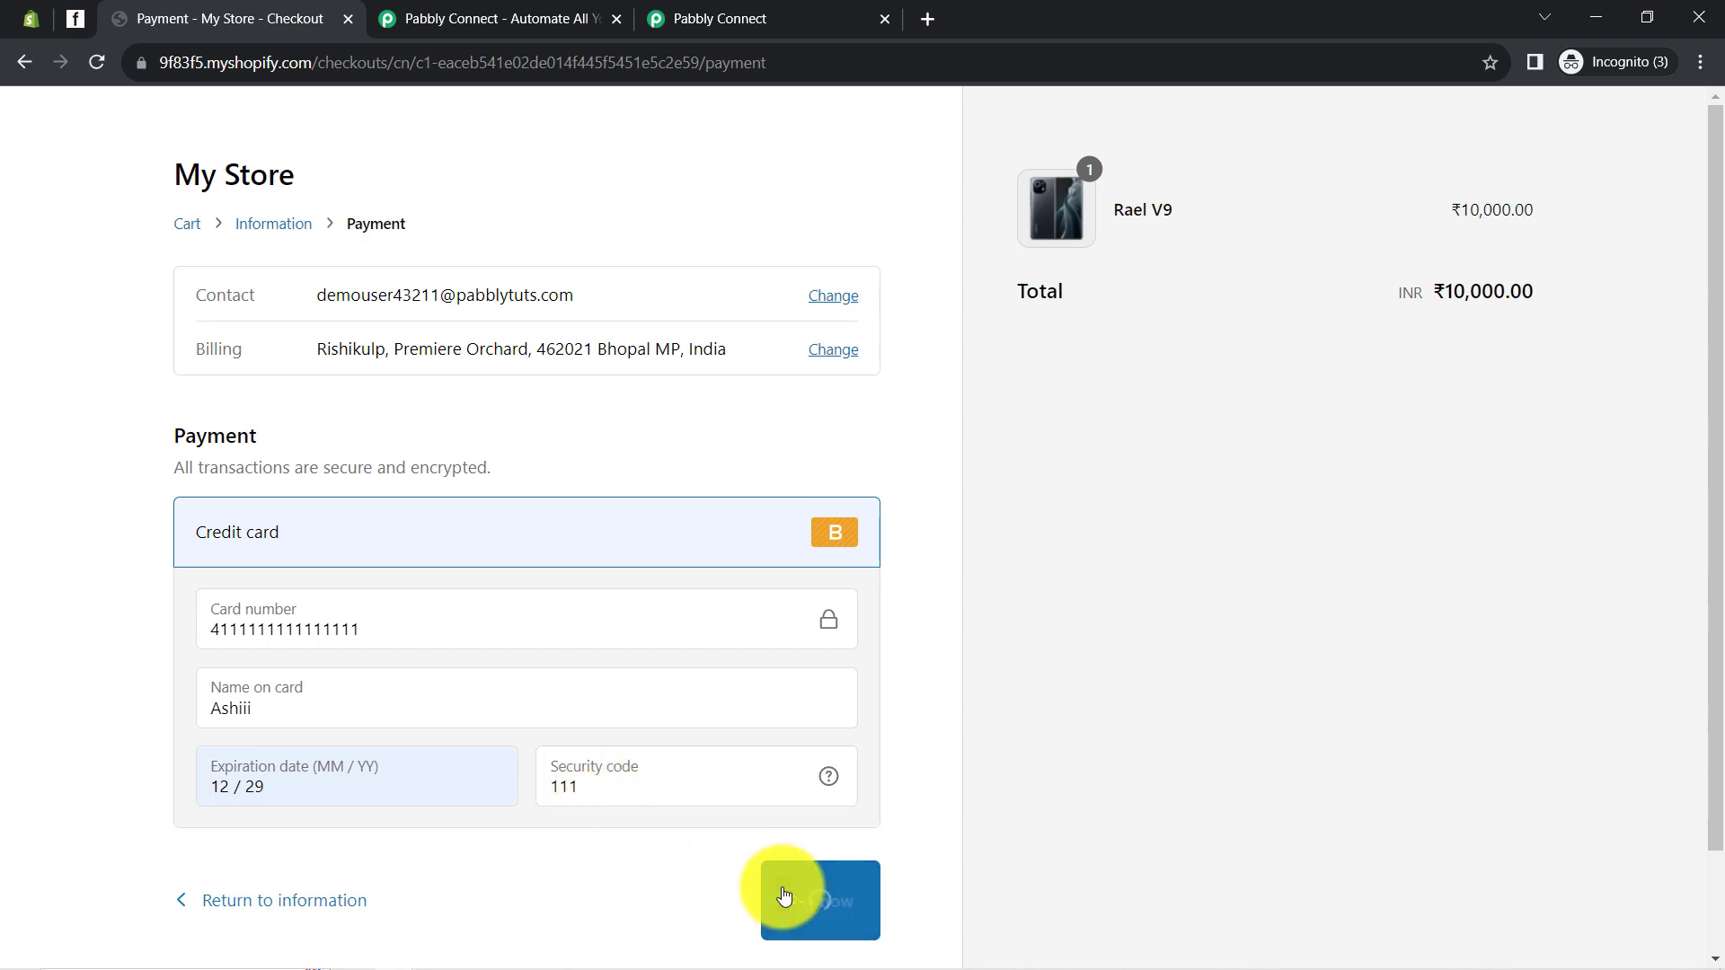
left_click(710, 16)
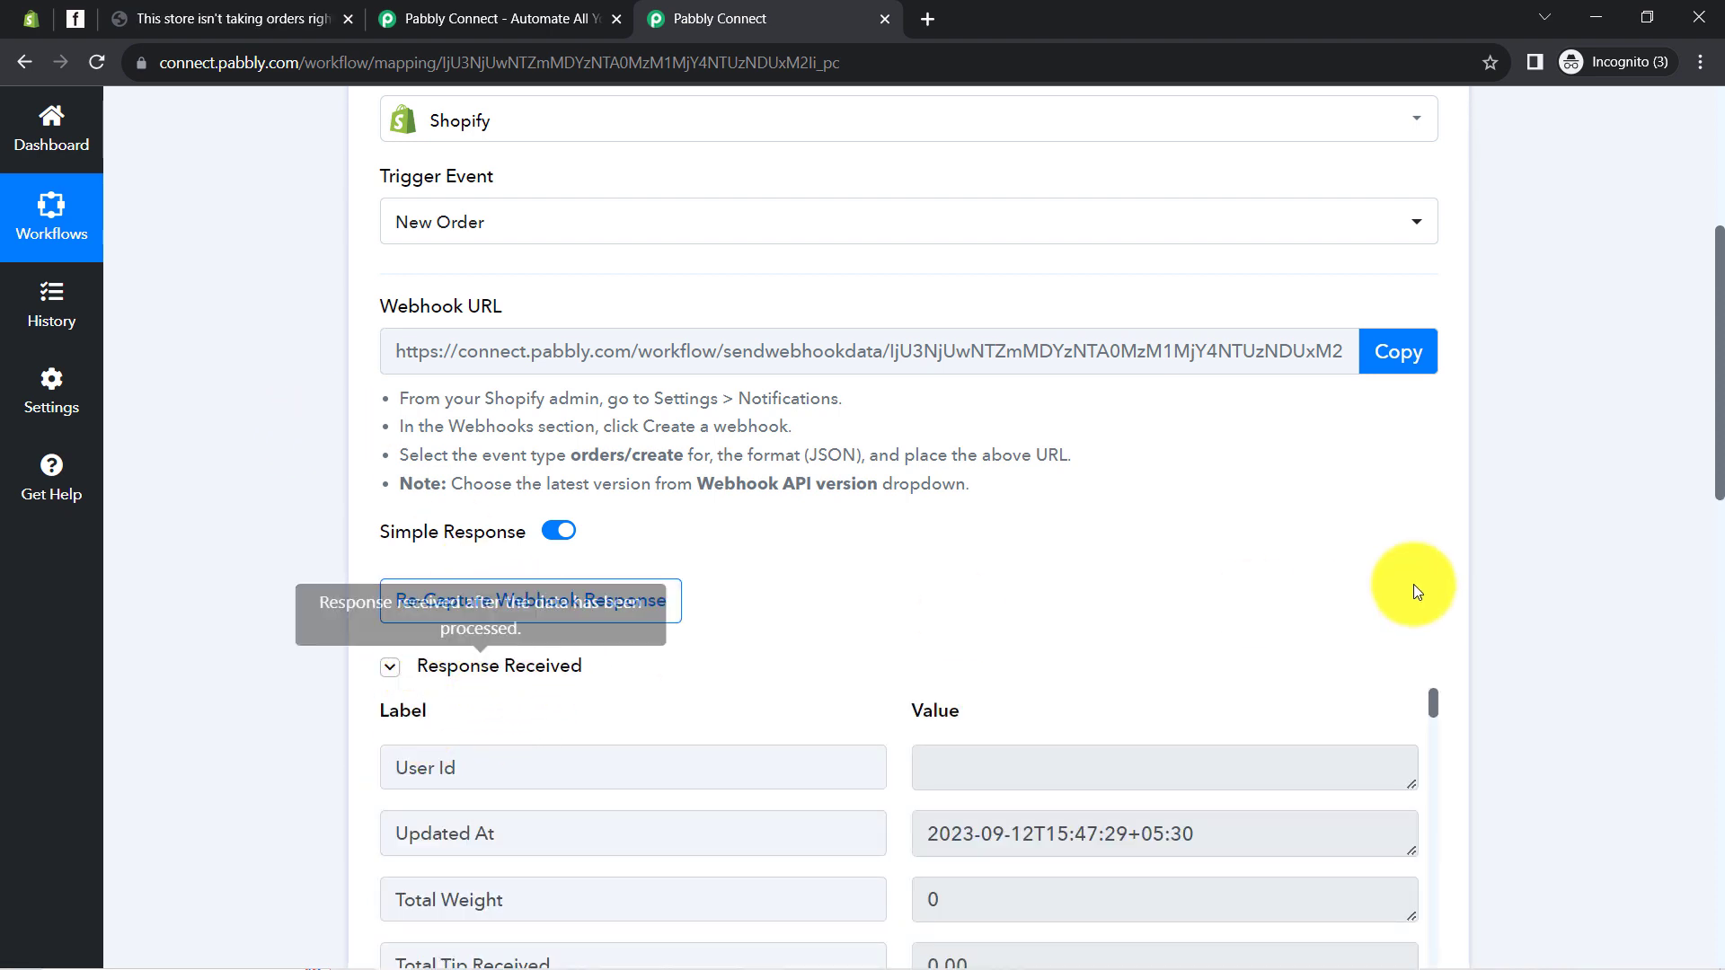
left_click_drag(1716, 335, 1720, 444)
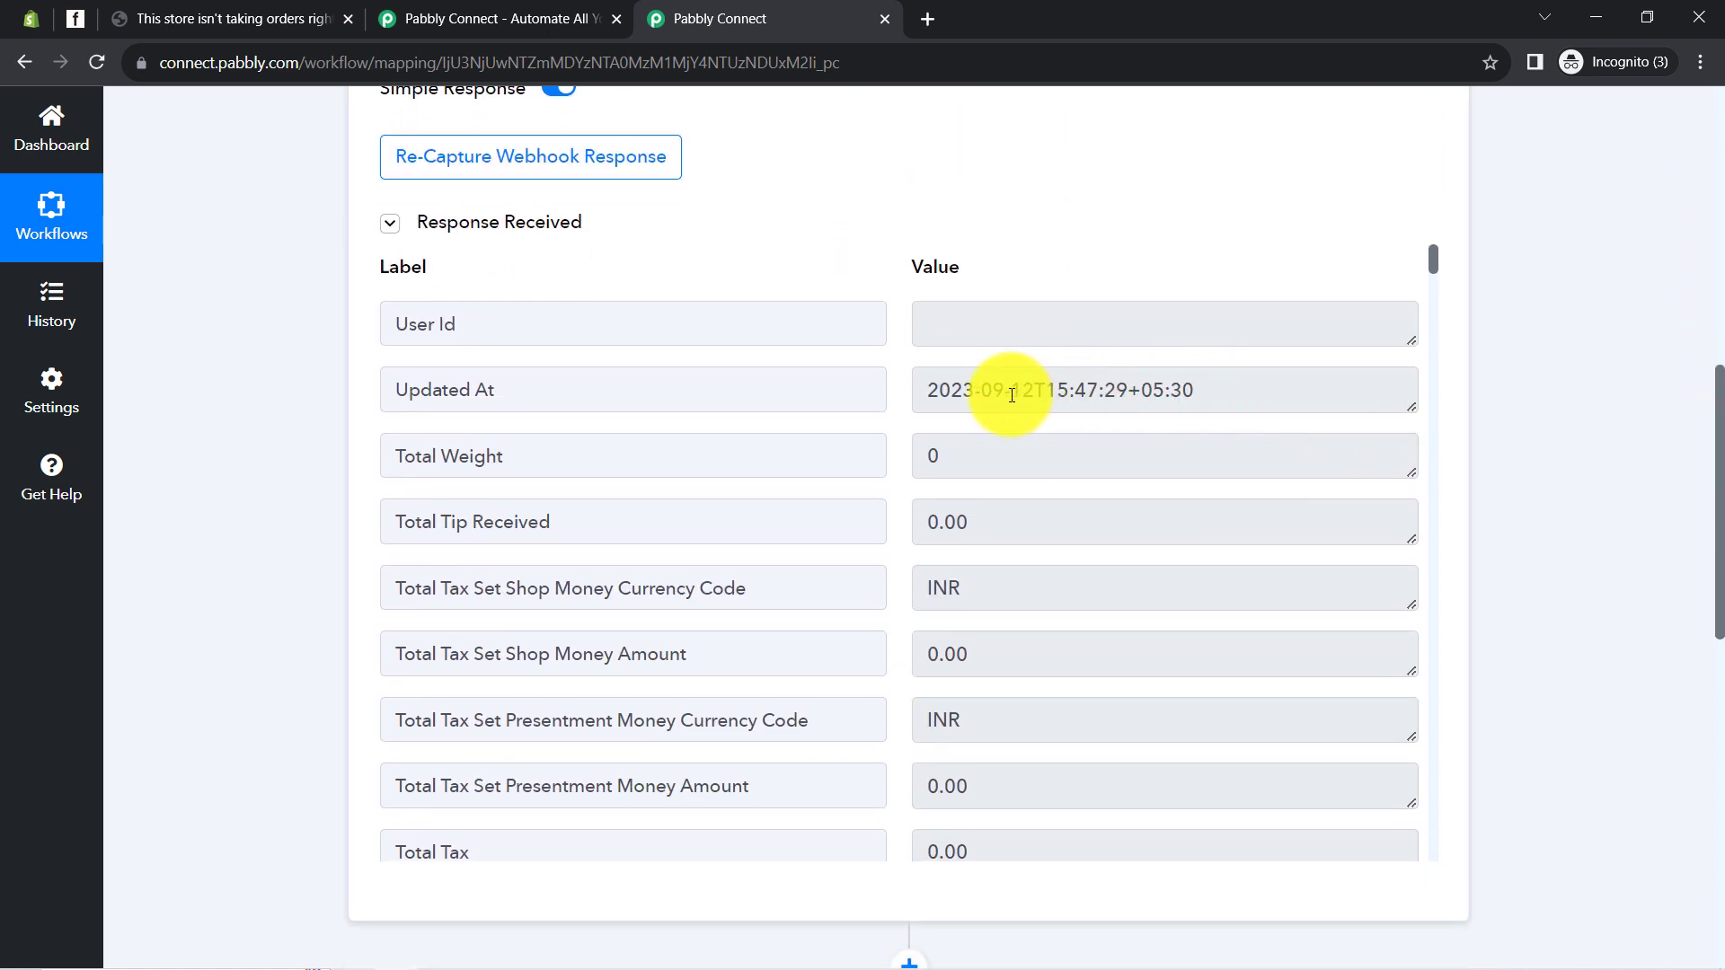
left_click_drag(1010, 394, 1206, 406)
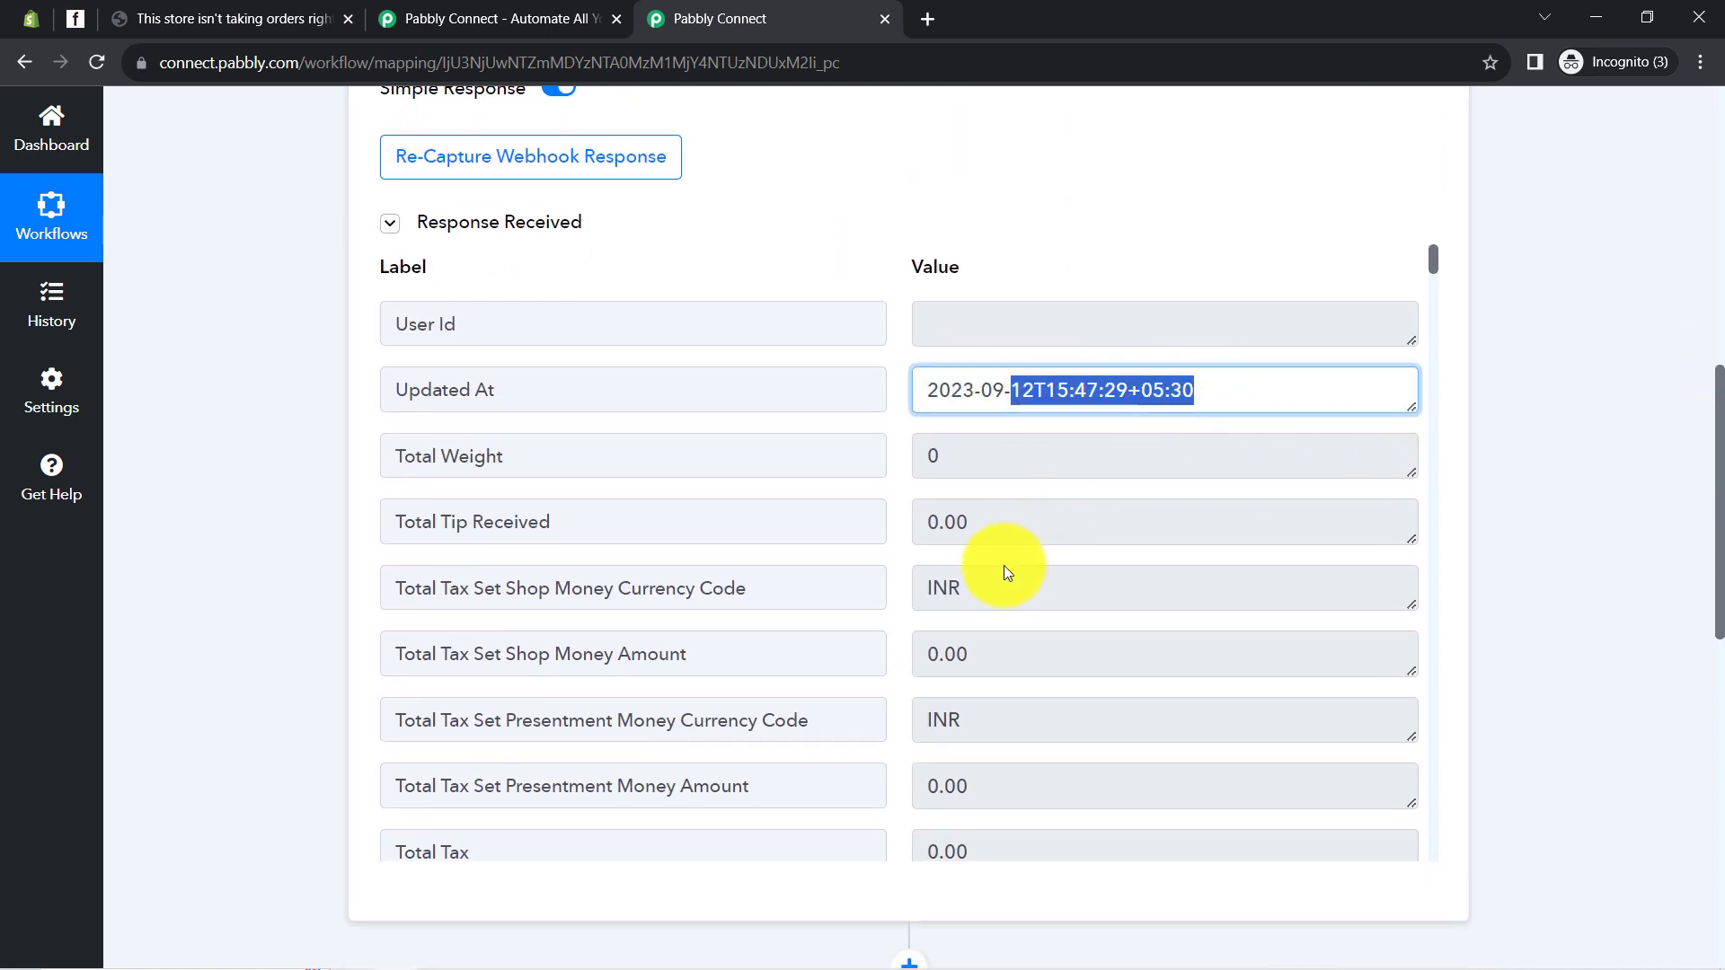
left_click_drag(949, 589, 1053, 568)
scroll(1056, 566, "down", 3)
scroll(1057, 565, "down", 5)
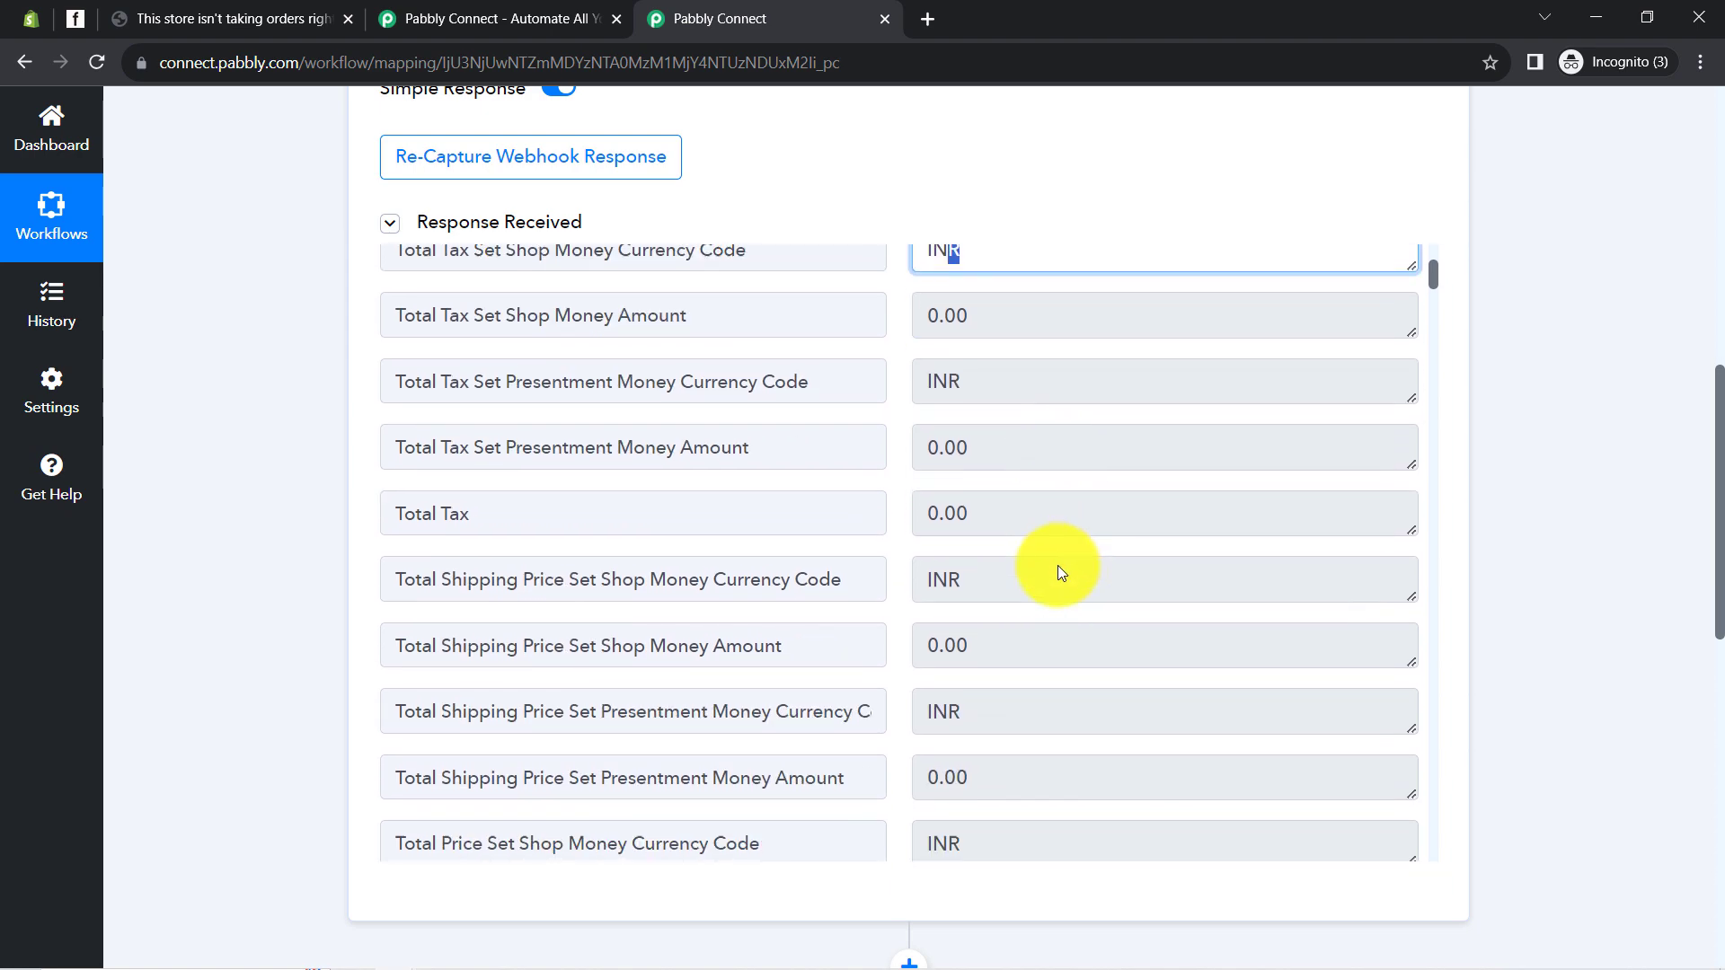
left_click_drag(987, 577, 908, 570)
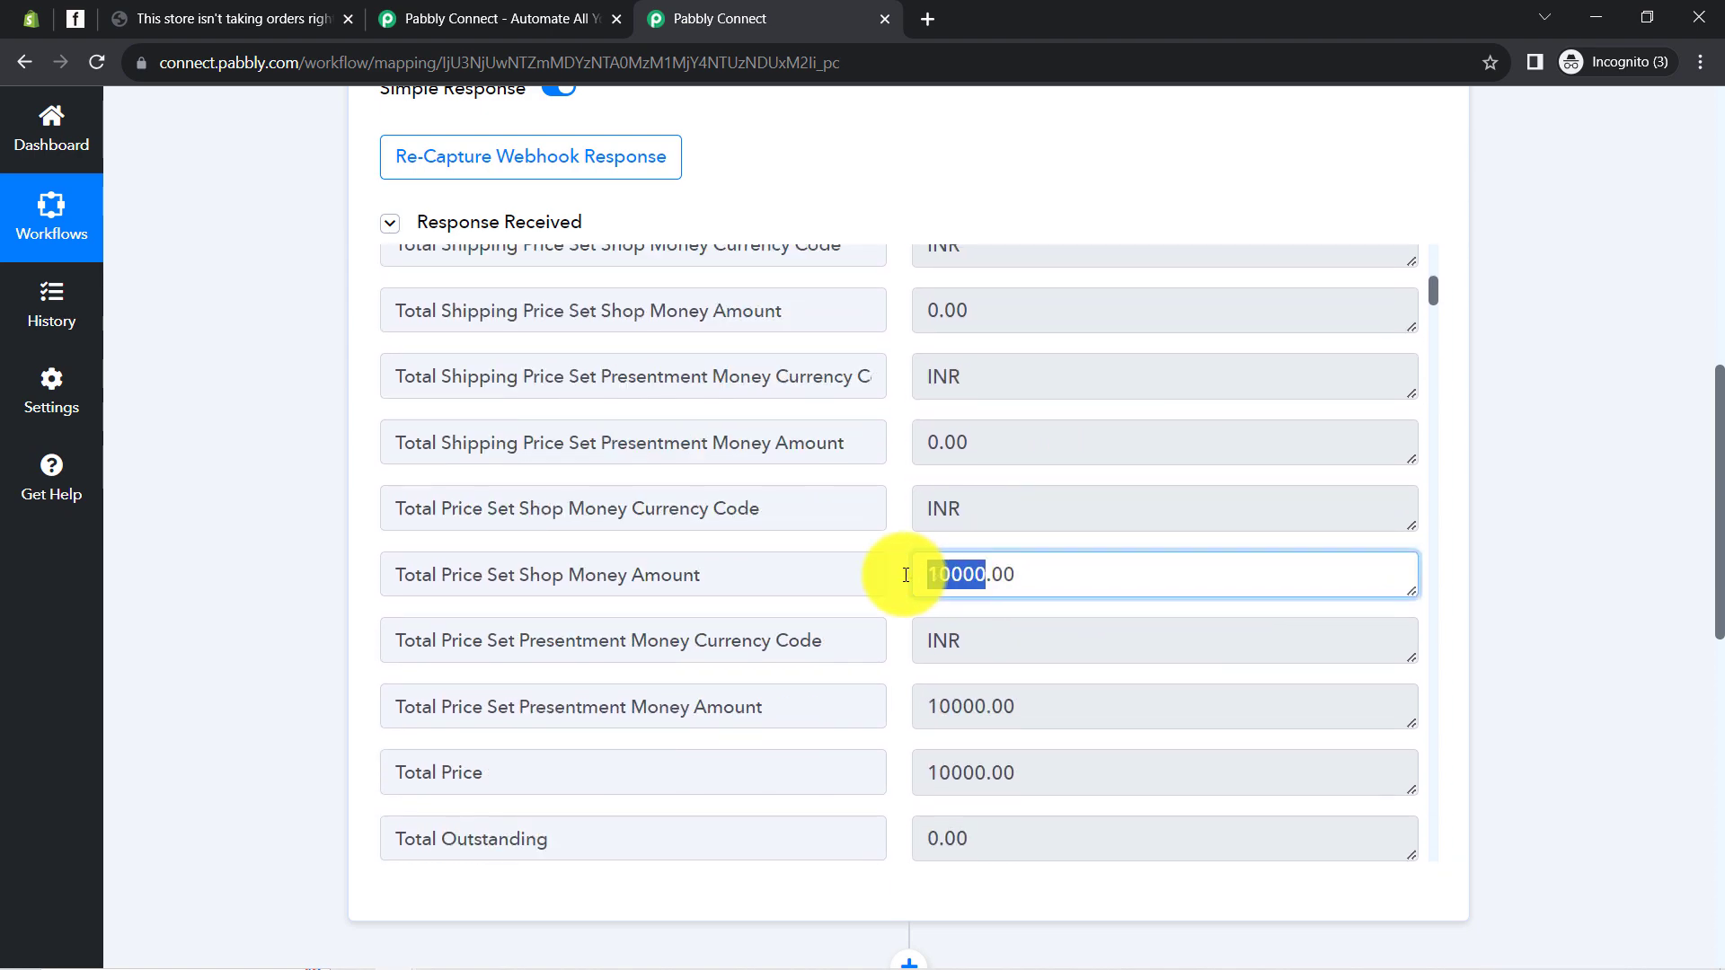
scroll(1032, 635, "down", 15)
scroll(1033, 648, "down", 20)
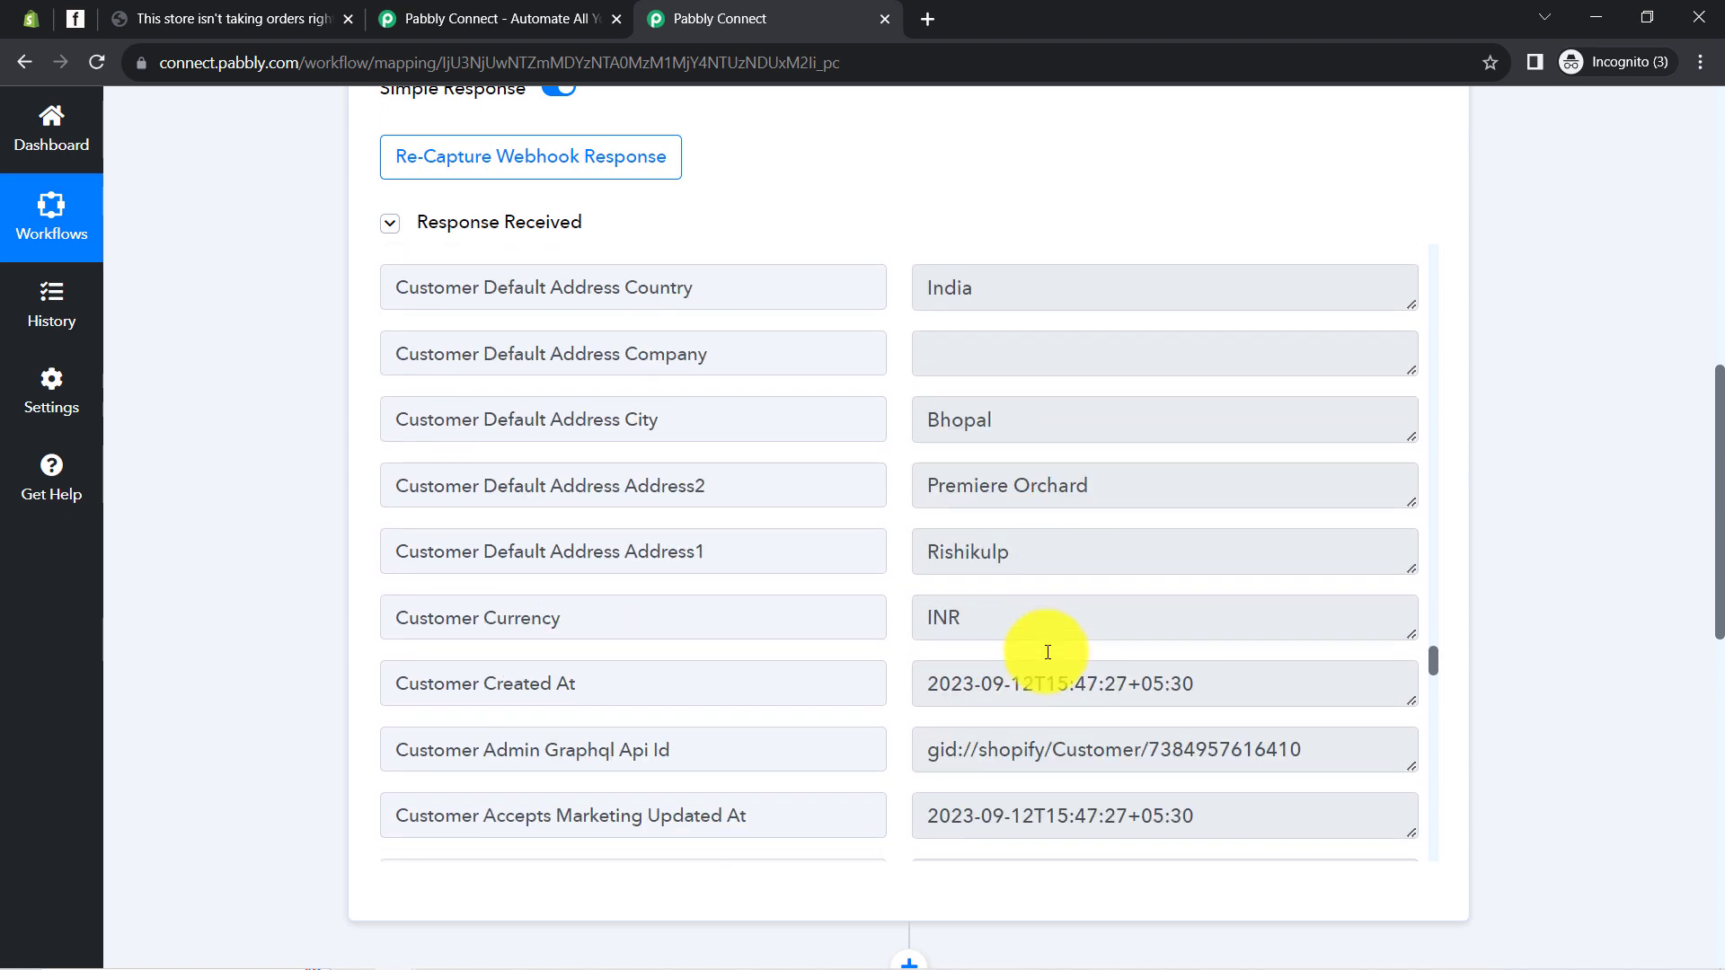
scroll(1047, 652, "up", 7)
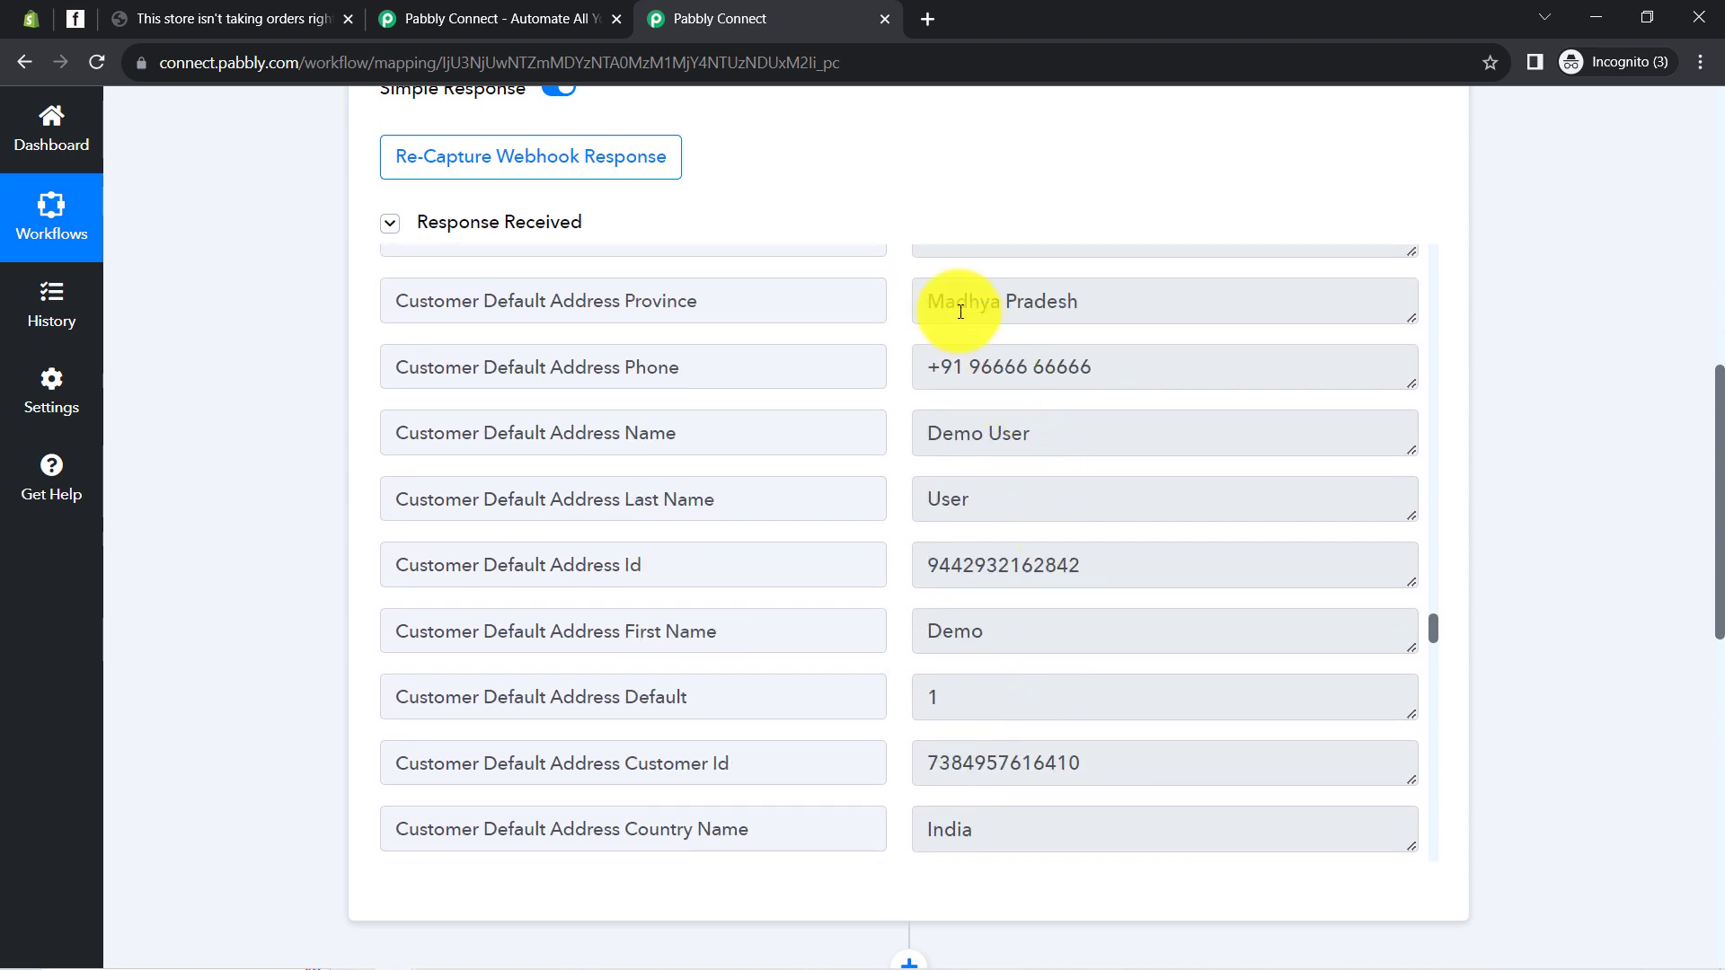
scroll(981, 526, "up", 3)
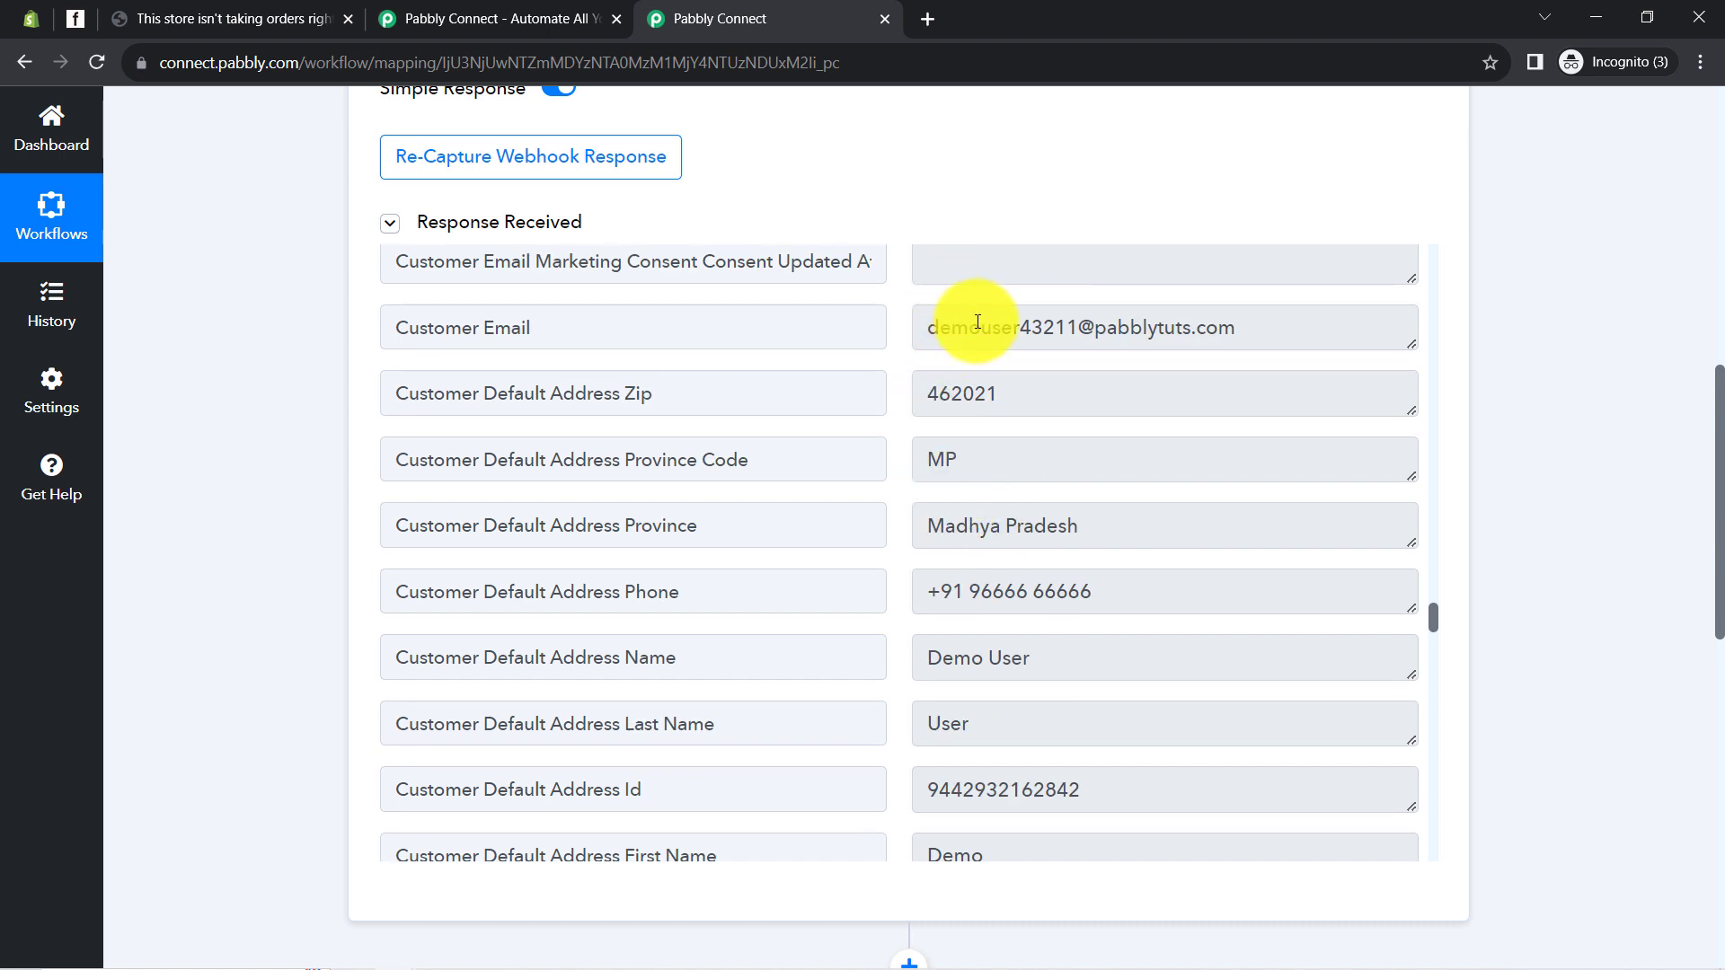
left_click_drag(981, 327, 1206, 327)
left_click_drag(986, 395, 932, 390)
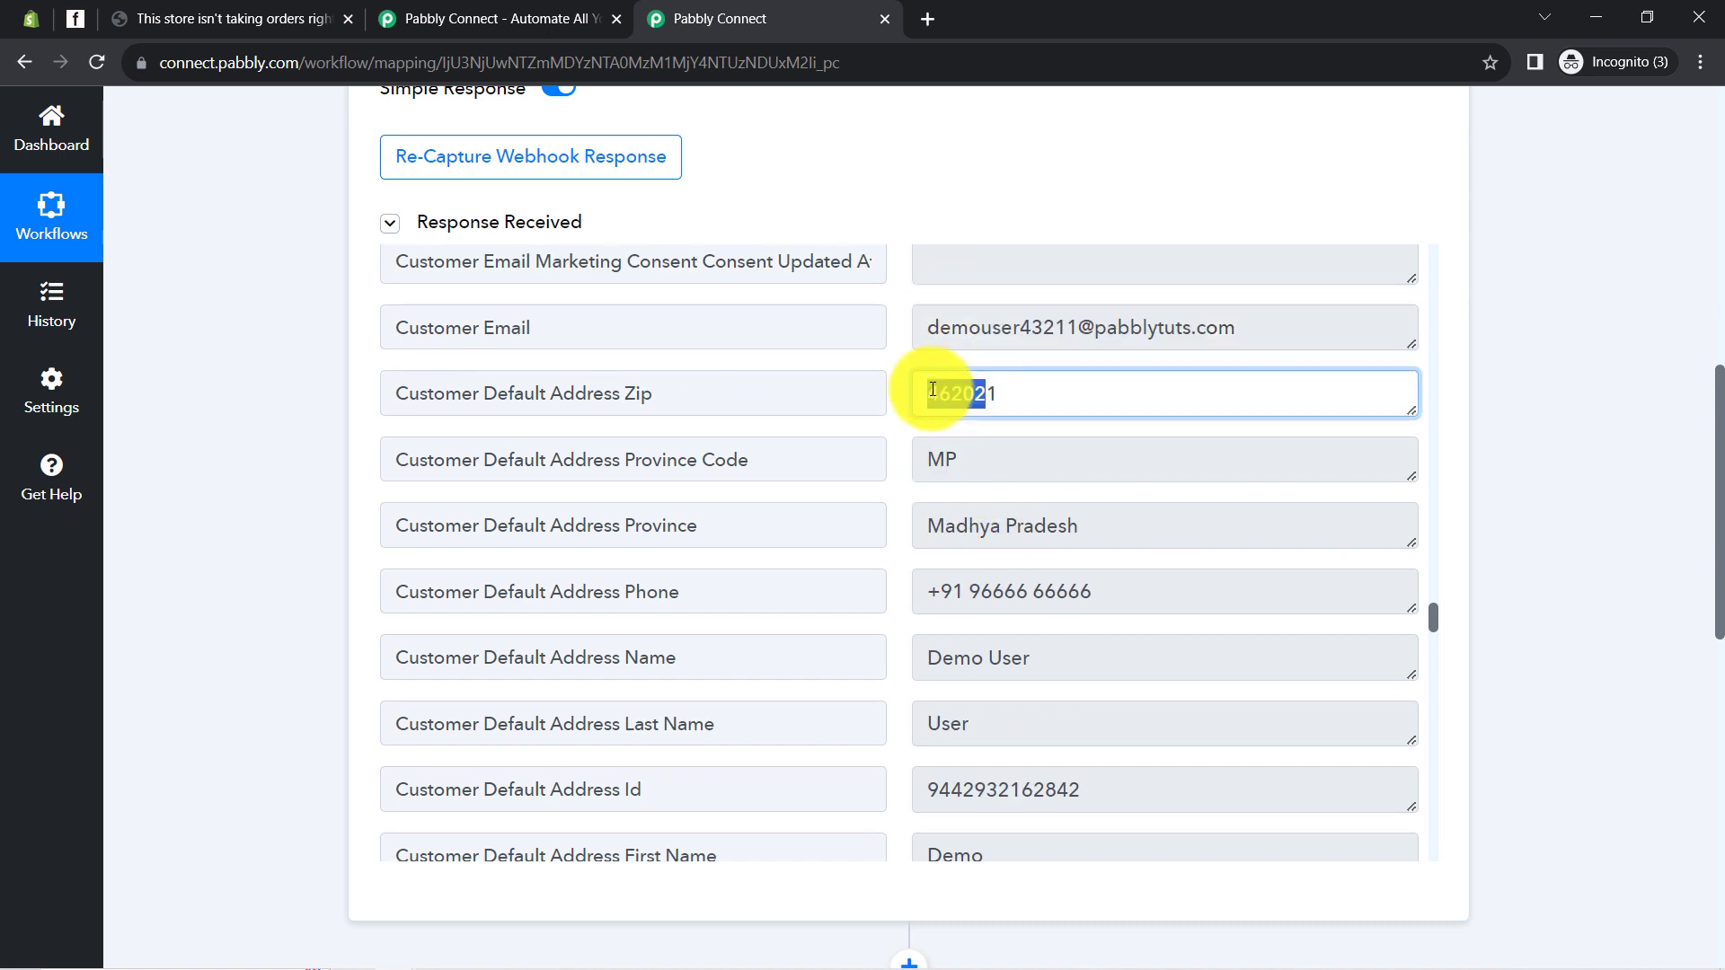
left_click_drag(975, 463, 920, 467)
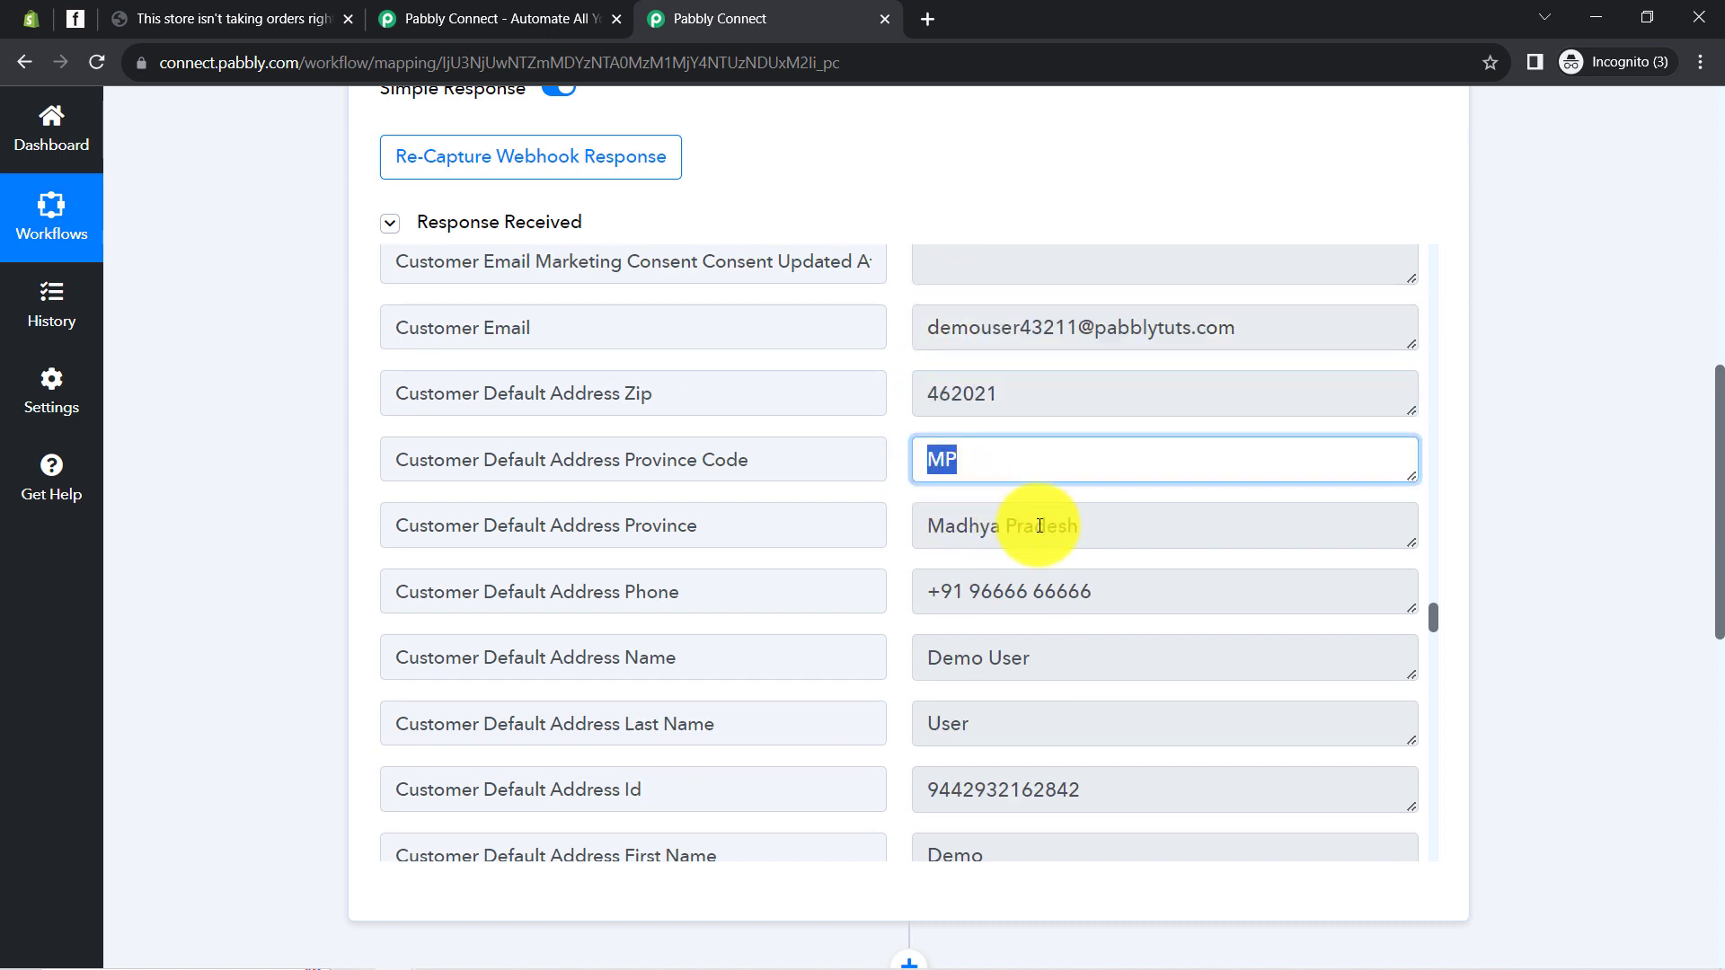
left_click_drag(1033, 526, 921, 532)
left_click(965, 595)
left_click_drag(1029, 593, 935, 596)
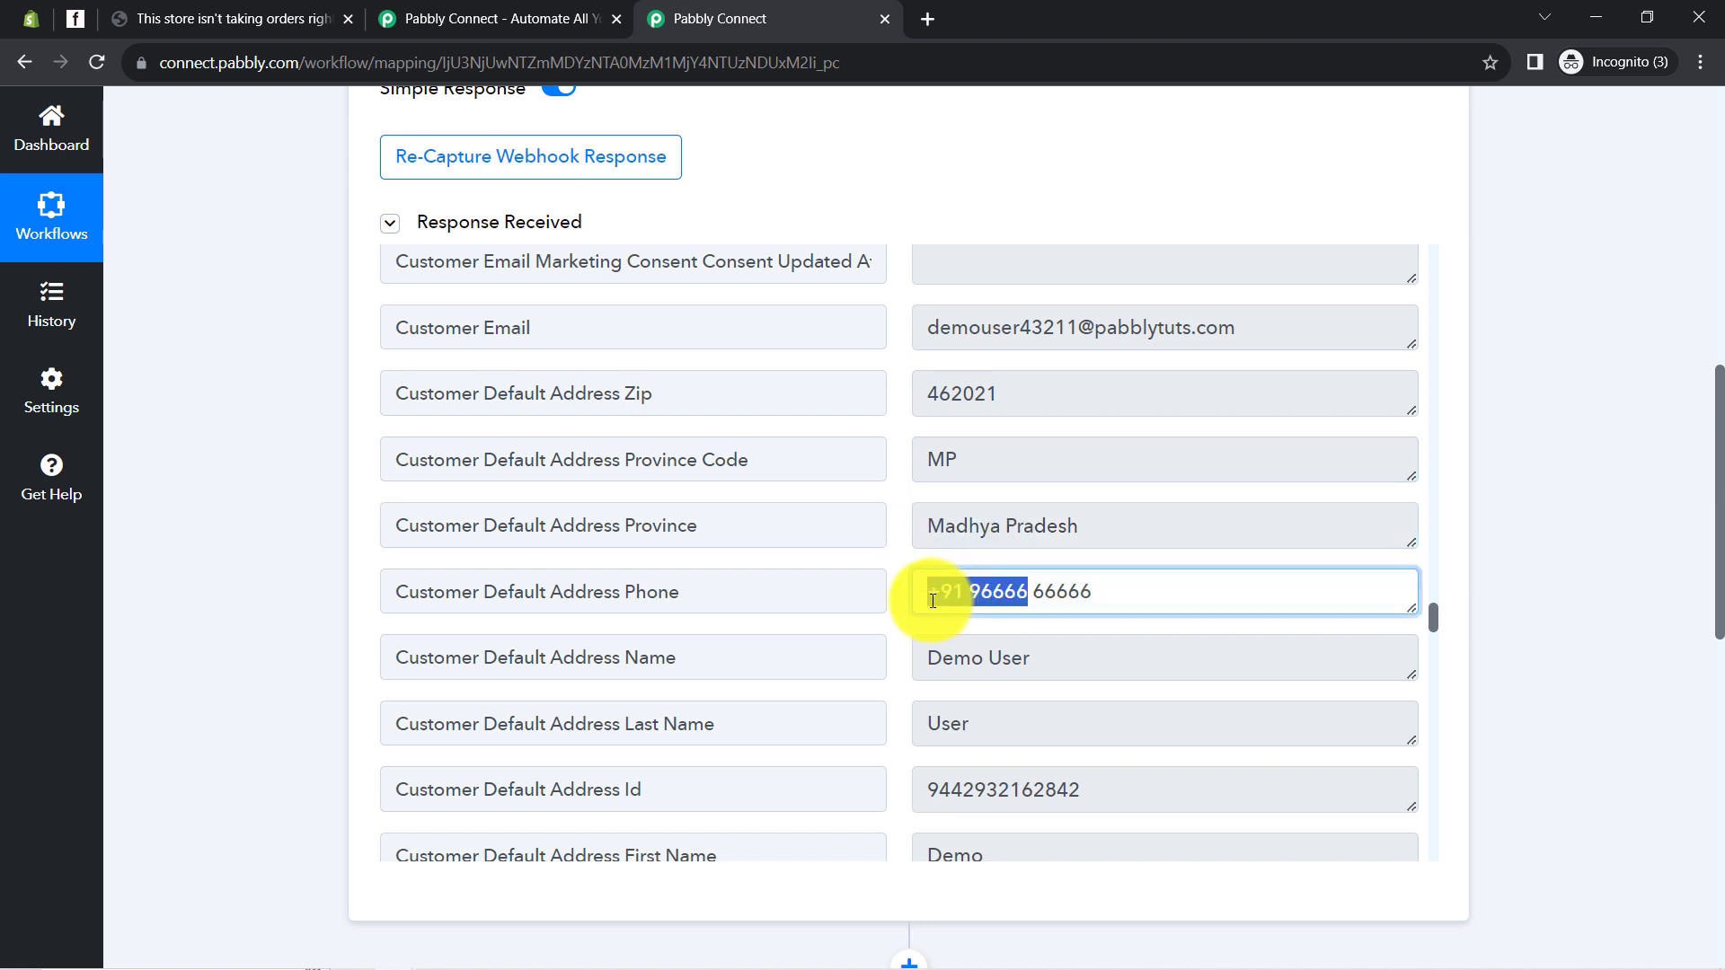
left_click_drag(1032, 656, 1005, 640)
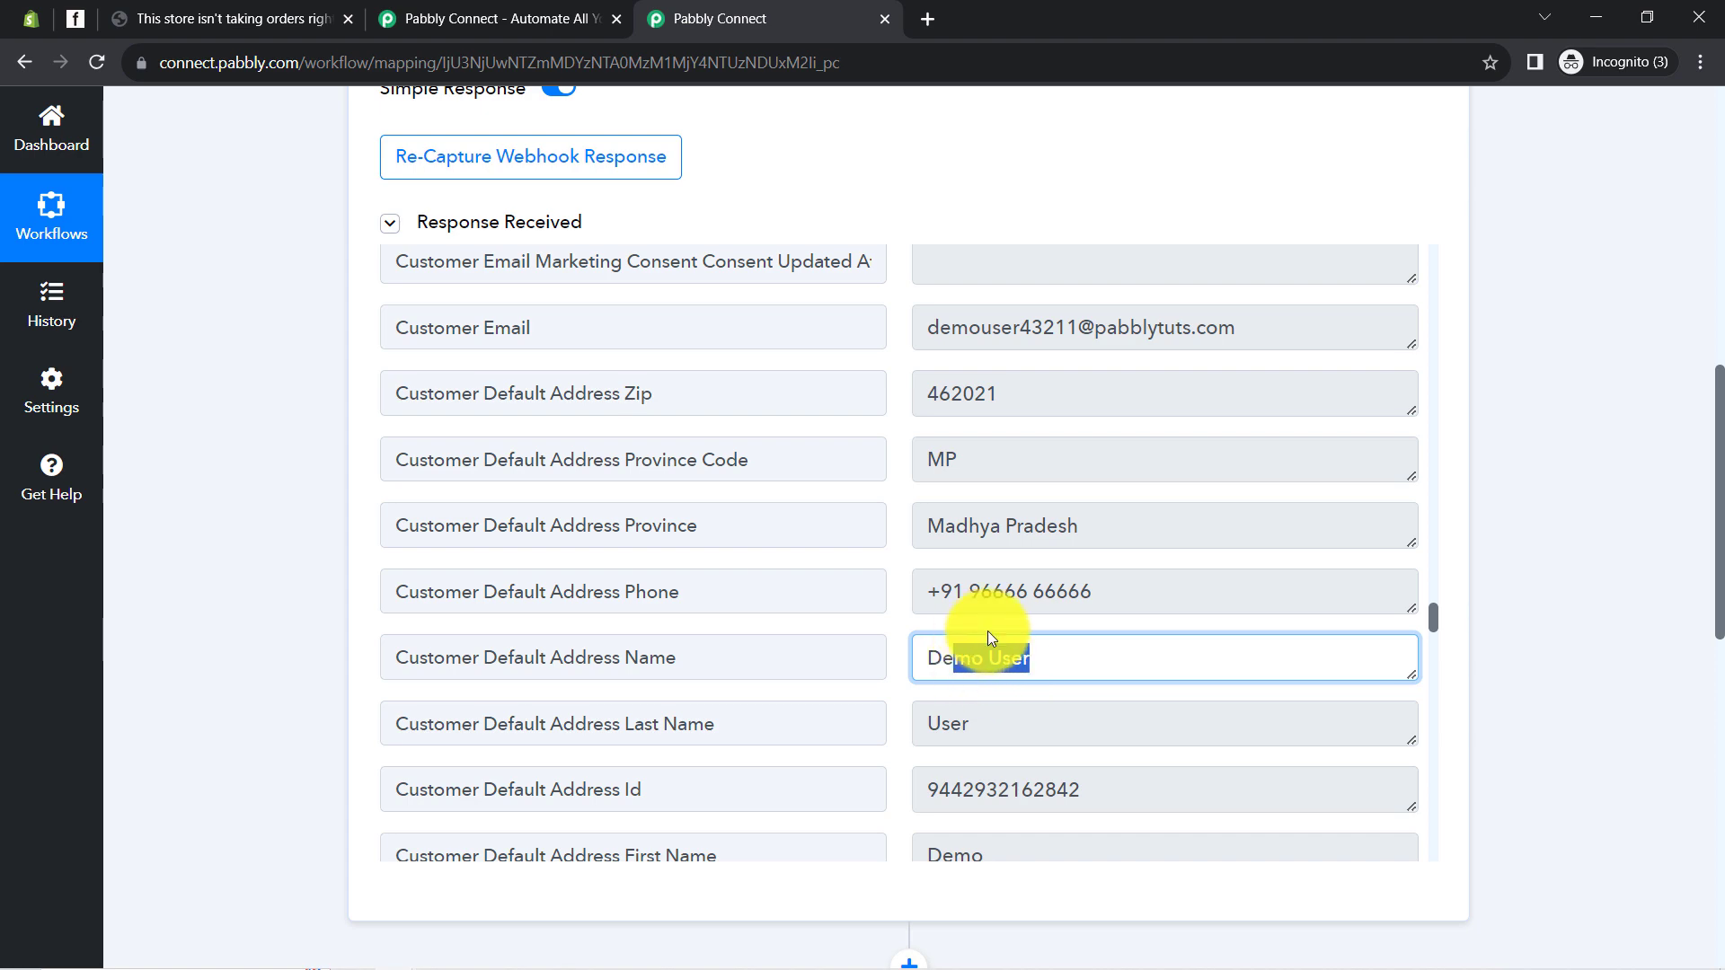
scroll(1051, 589, "down", 7)
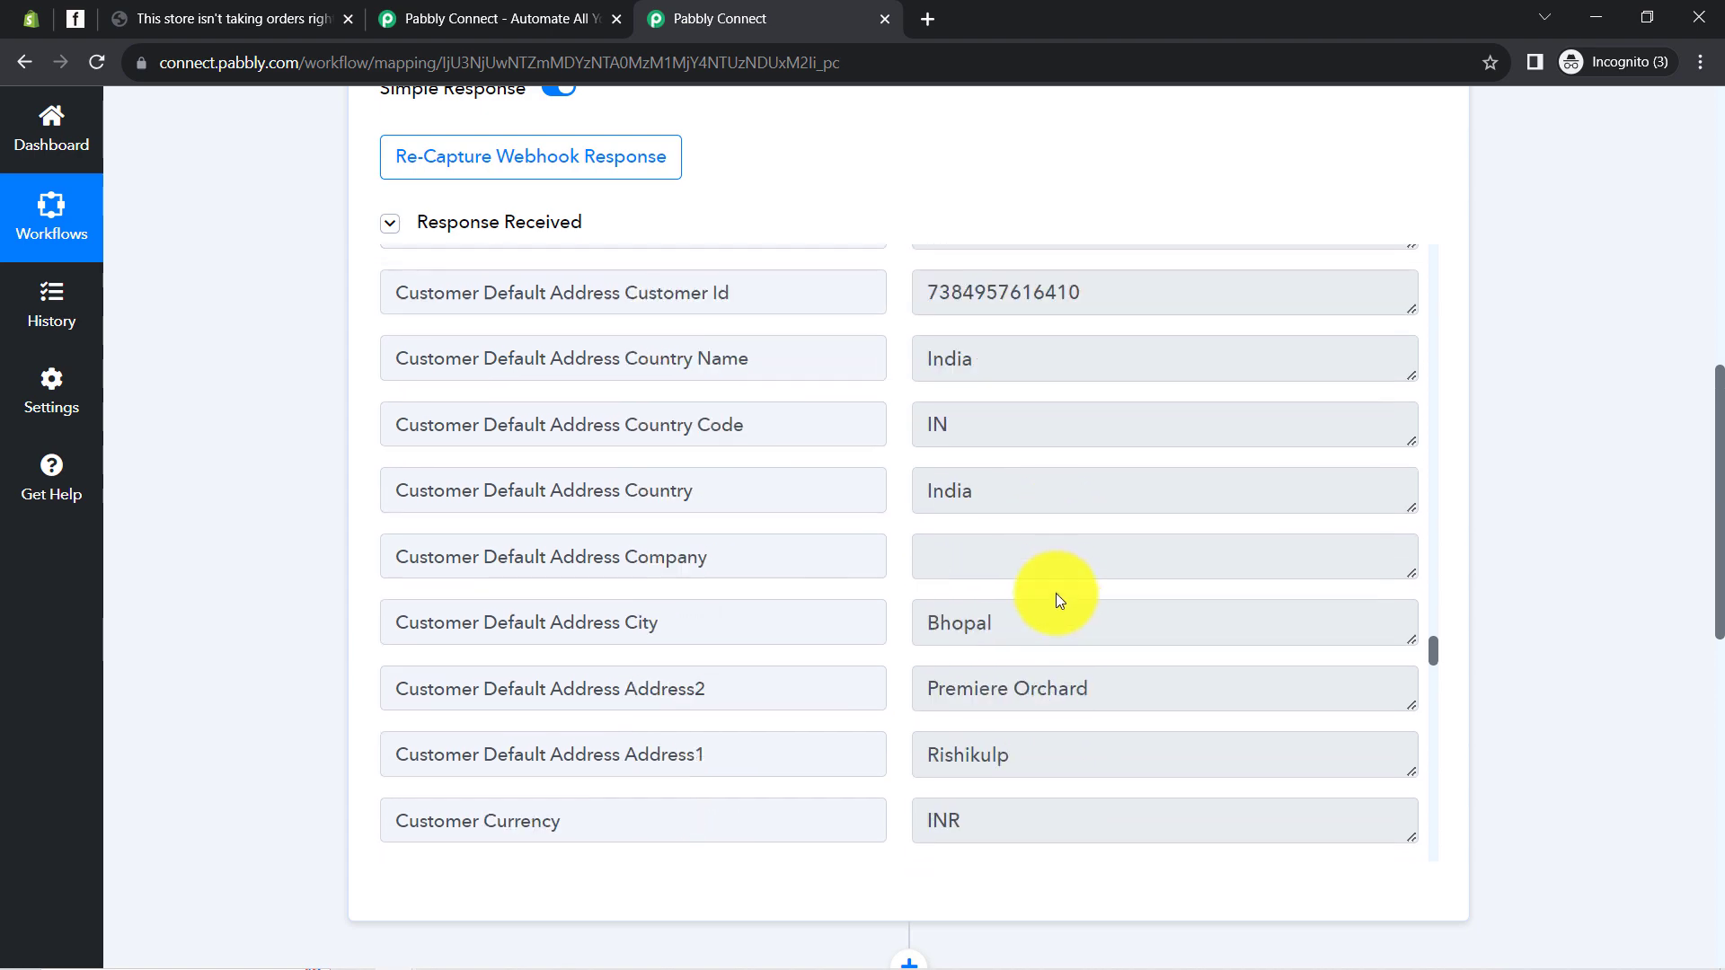
scroll(1057, 597, "down", 12)
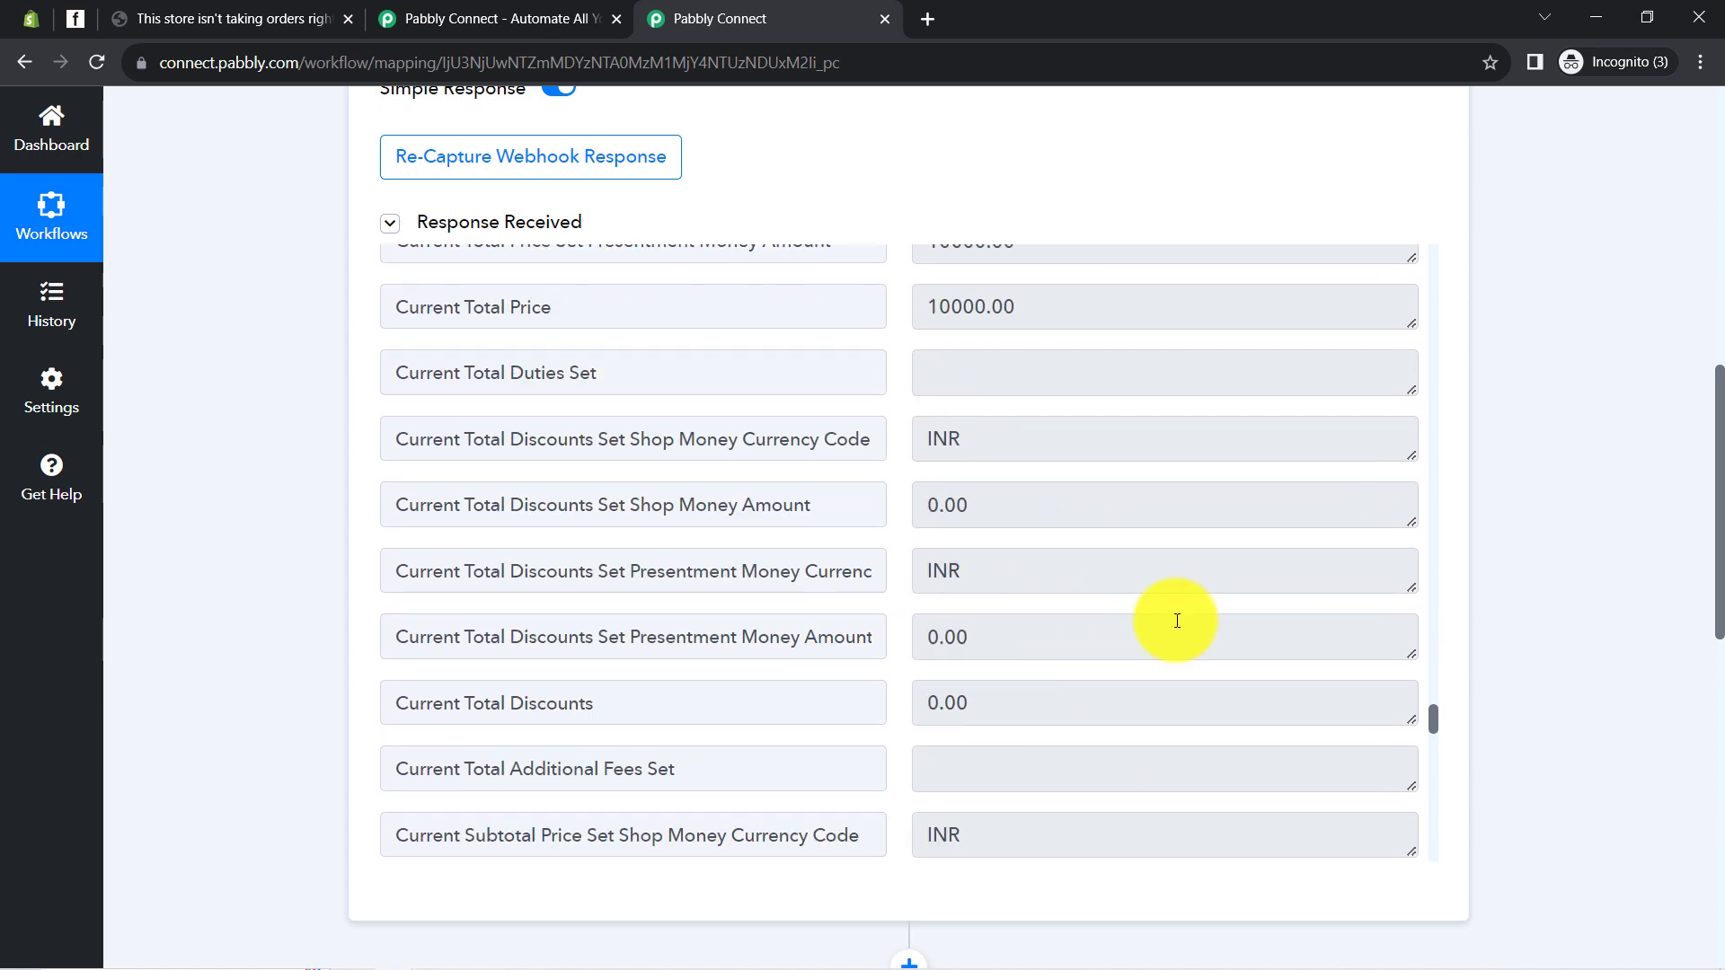
scroll(1177, 621, "down", 10)
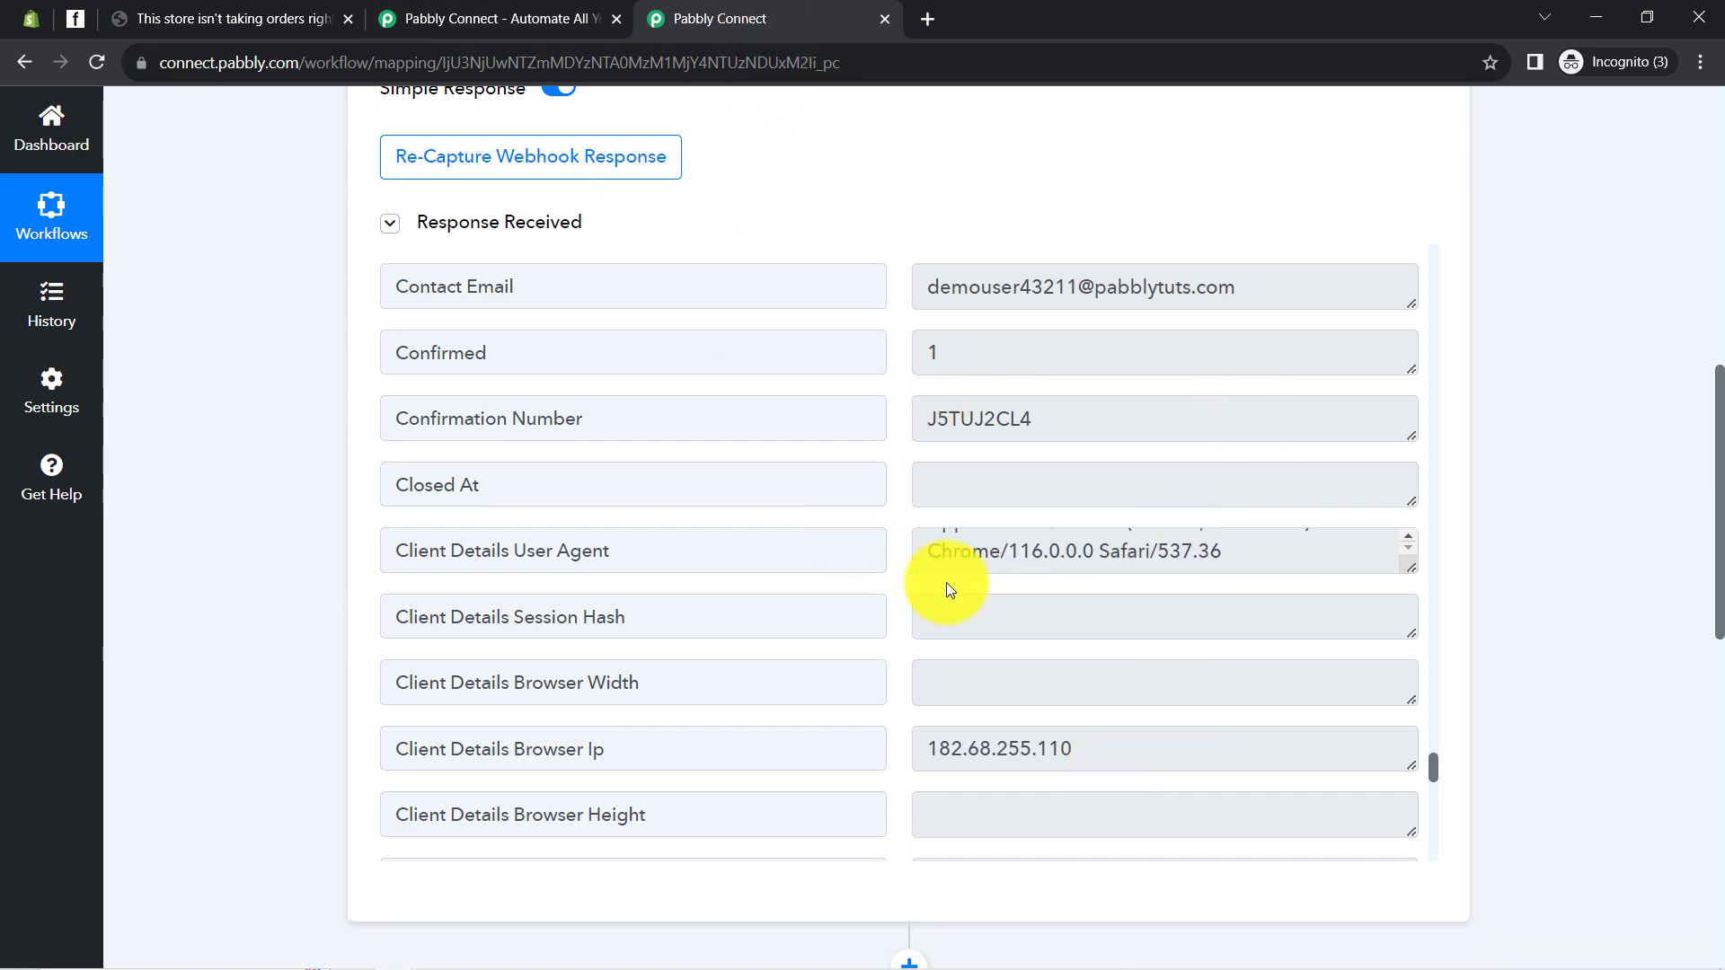
scroll(1051, 579, "down", 3)
scroll(1051, 584, "up", 5)
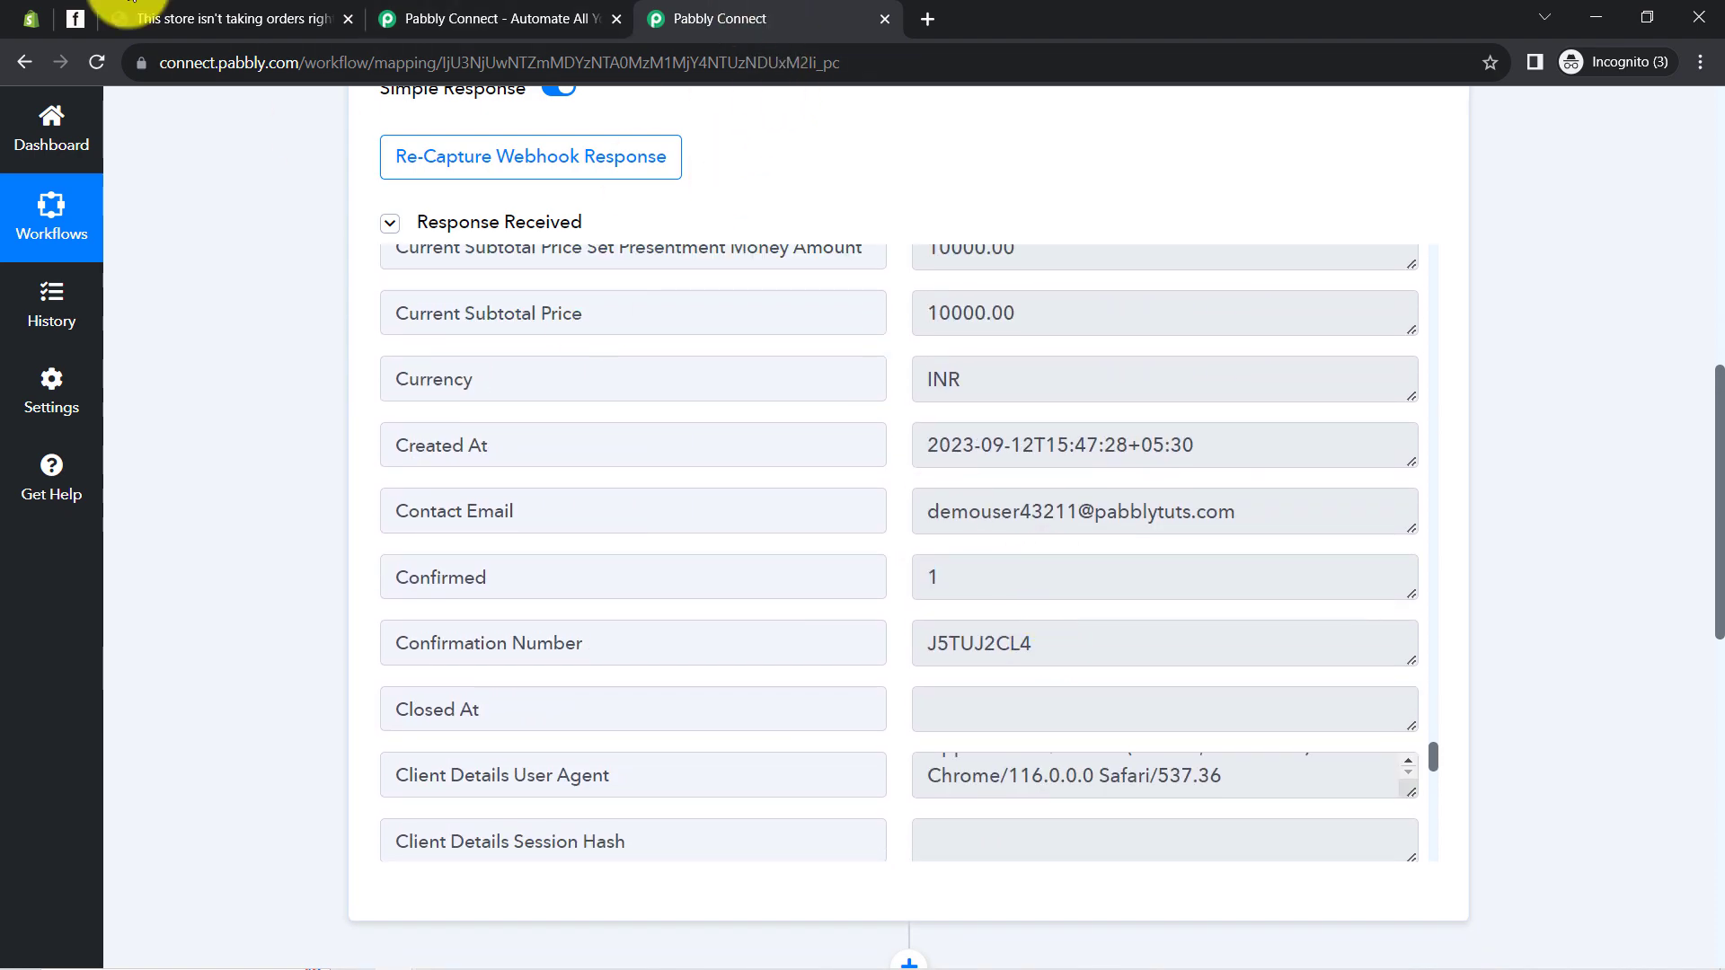
mouse_move(25, 14)
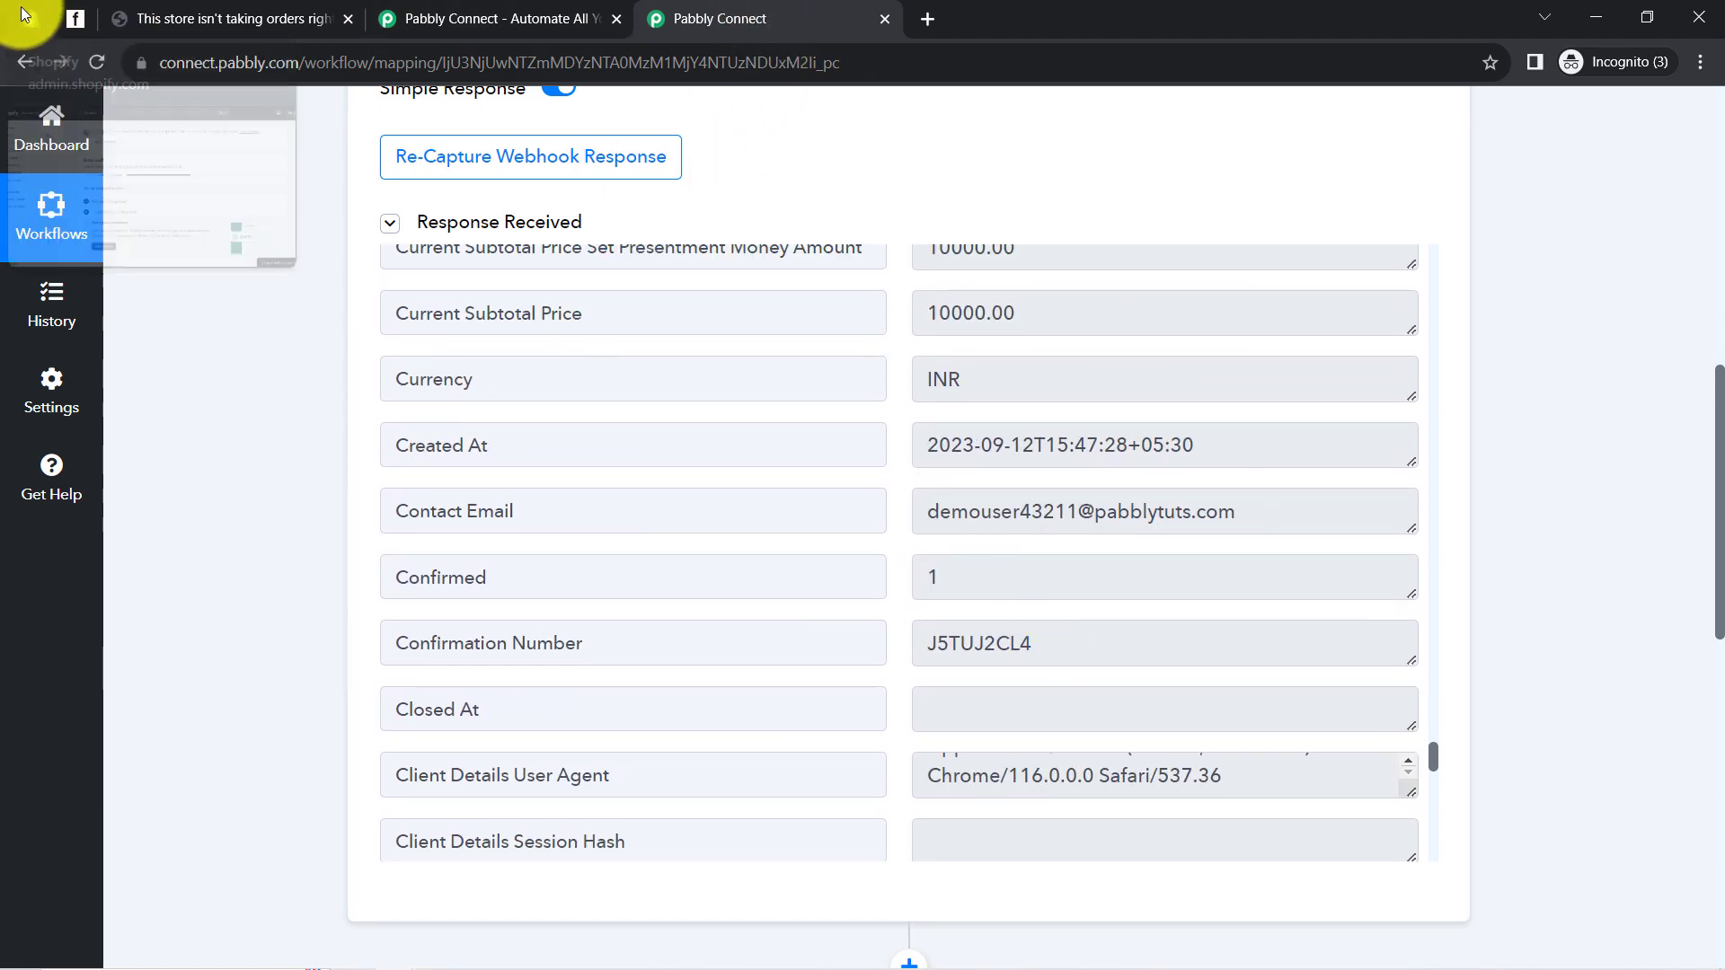
Close the extra storefront and Pabbly Connect tabs and go back to the workflow's top
left_click(25, 13)
left_click(348, 18)
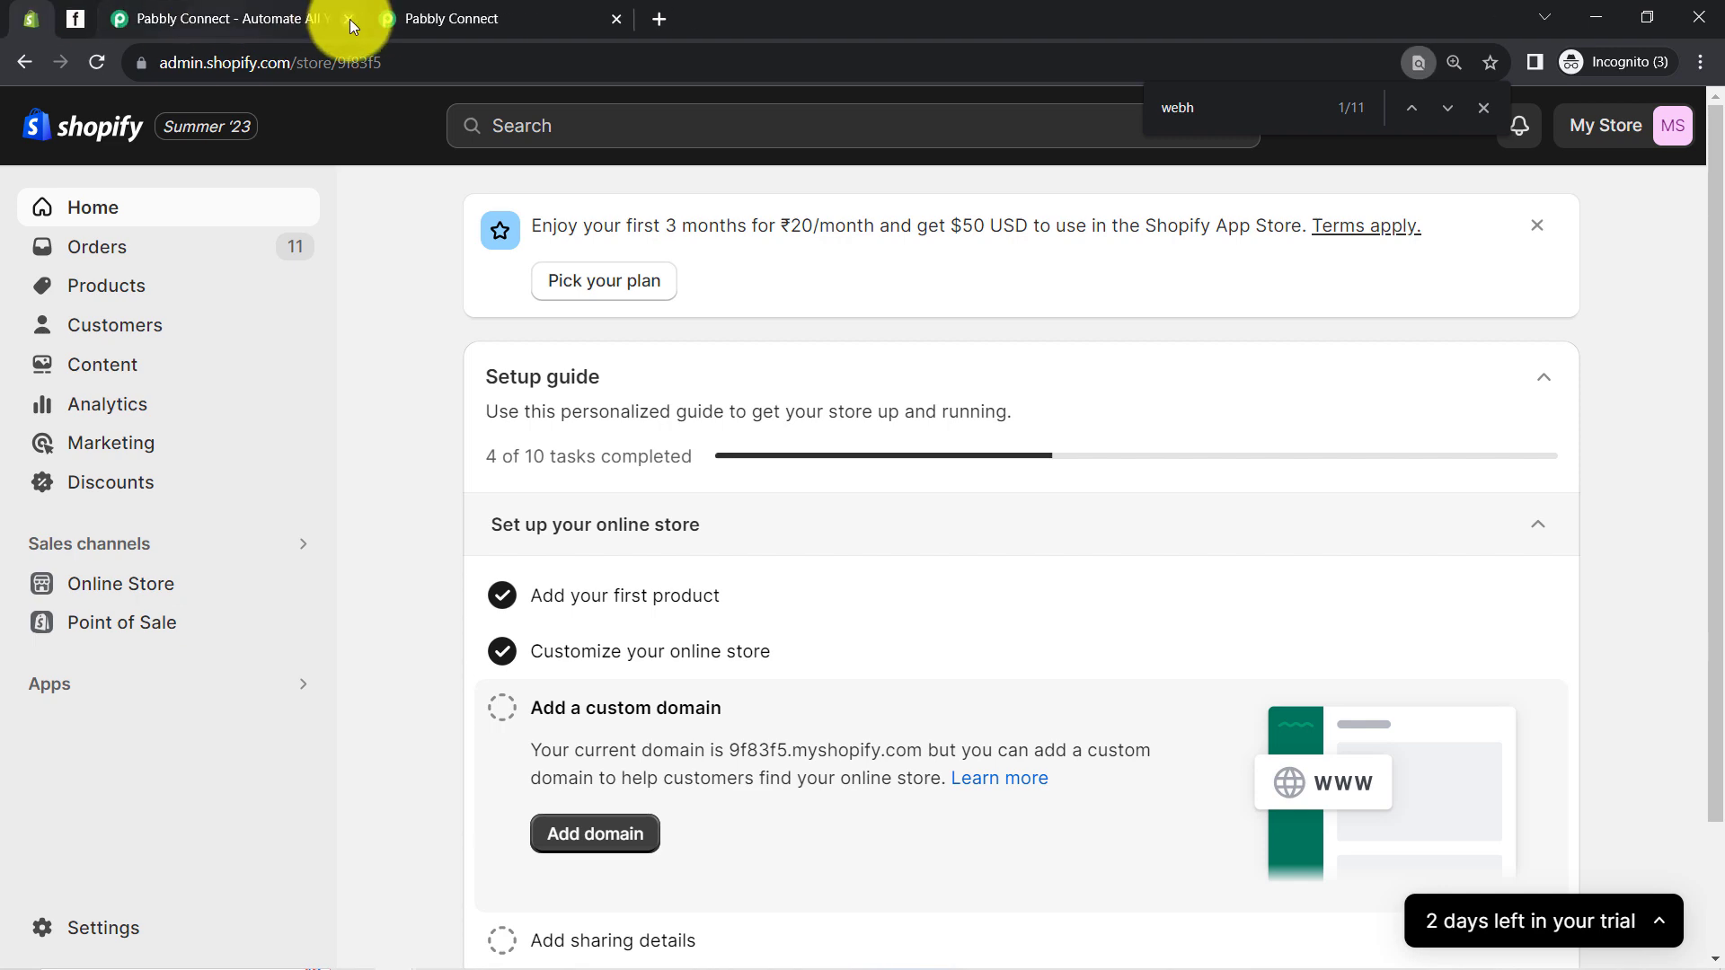
left_click(348, 19)
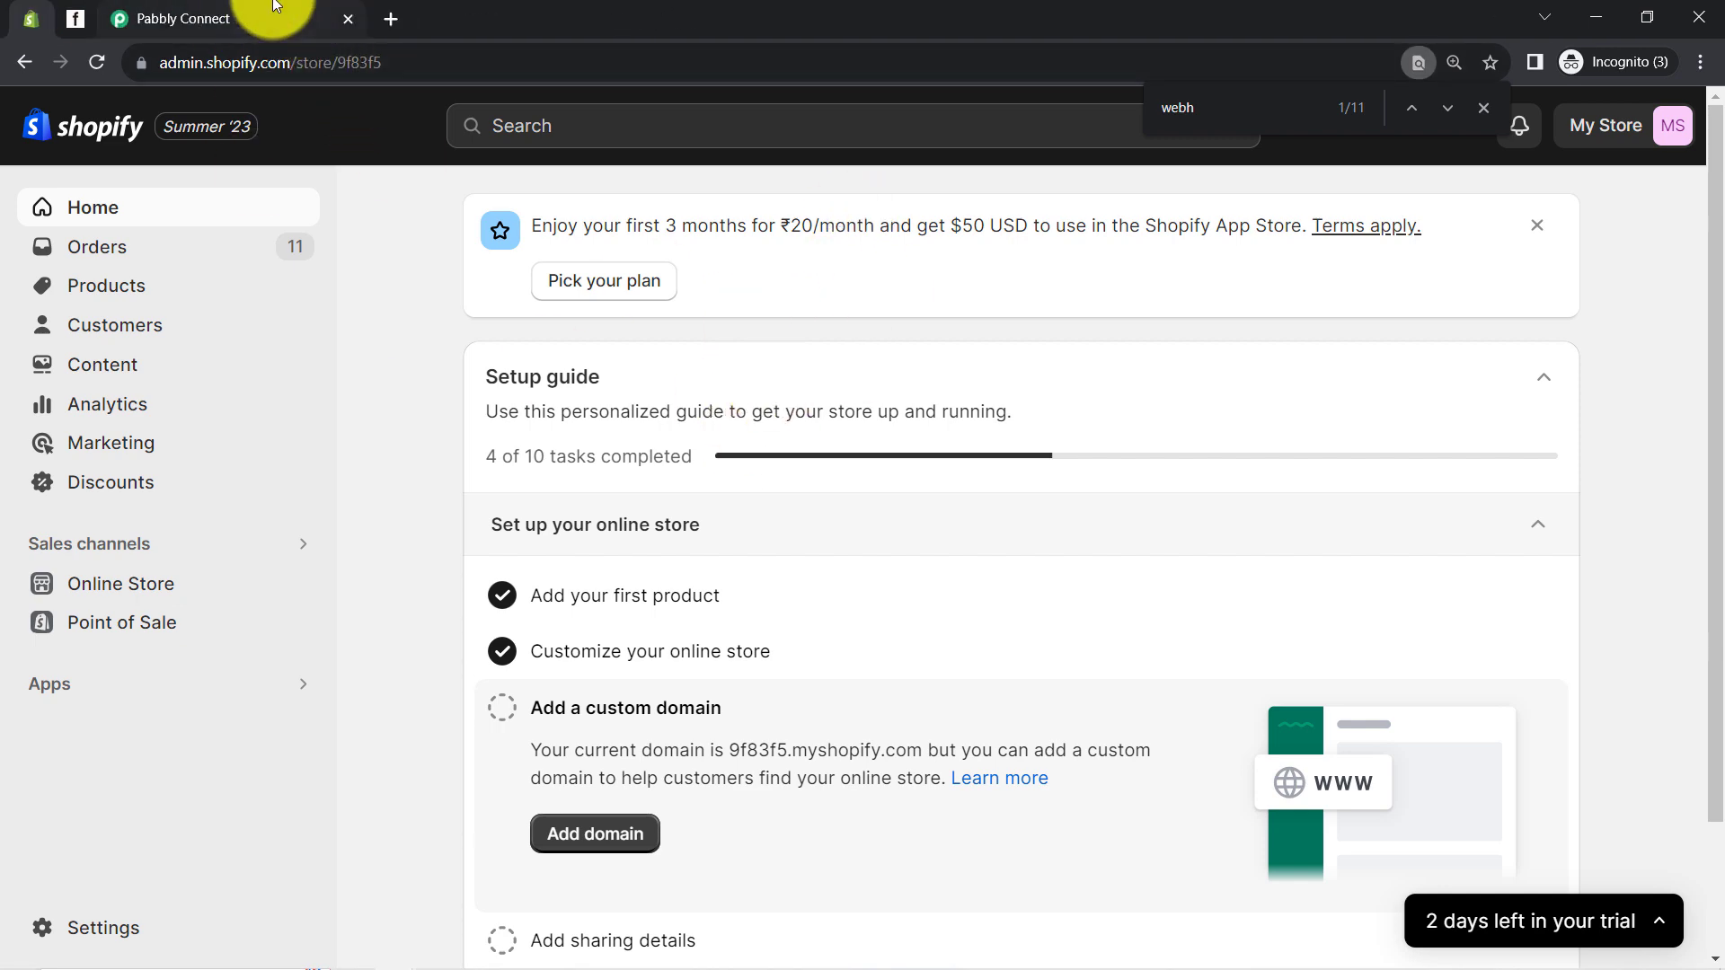
left_click(275, 7)
scroll(332, 471, "up", 10)
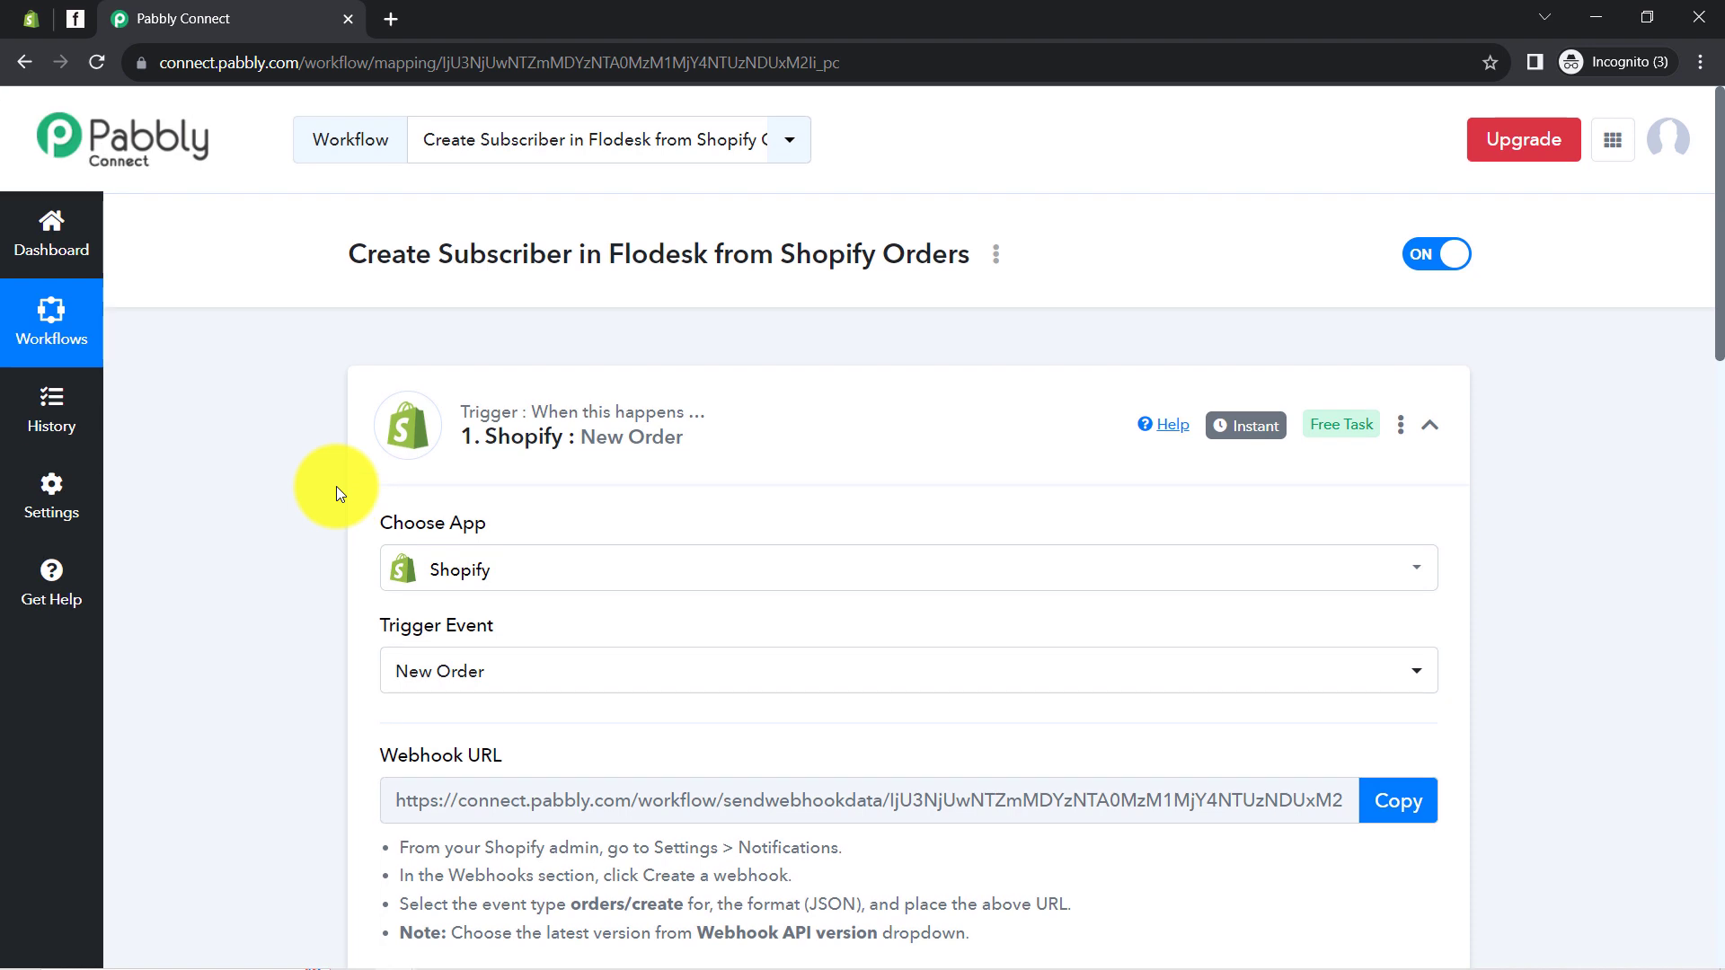
mouse_move(563, 400)
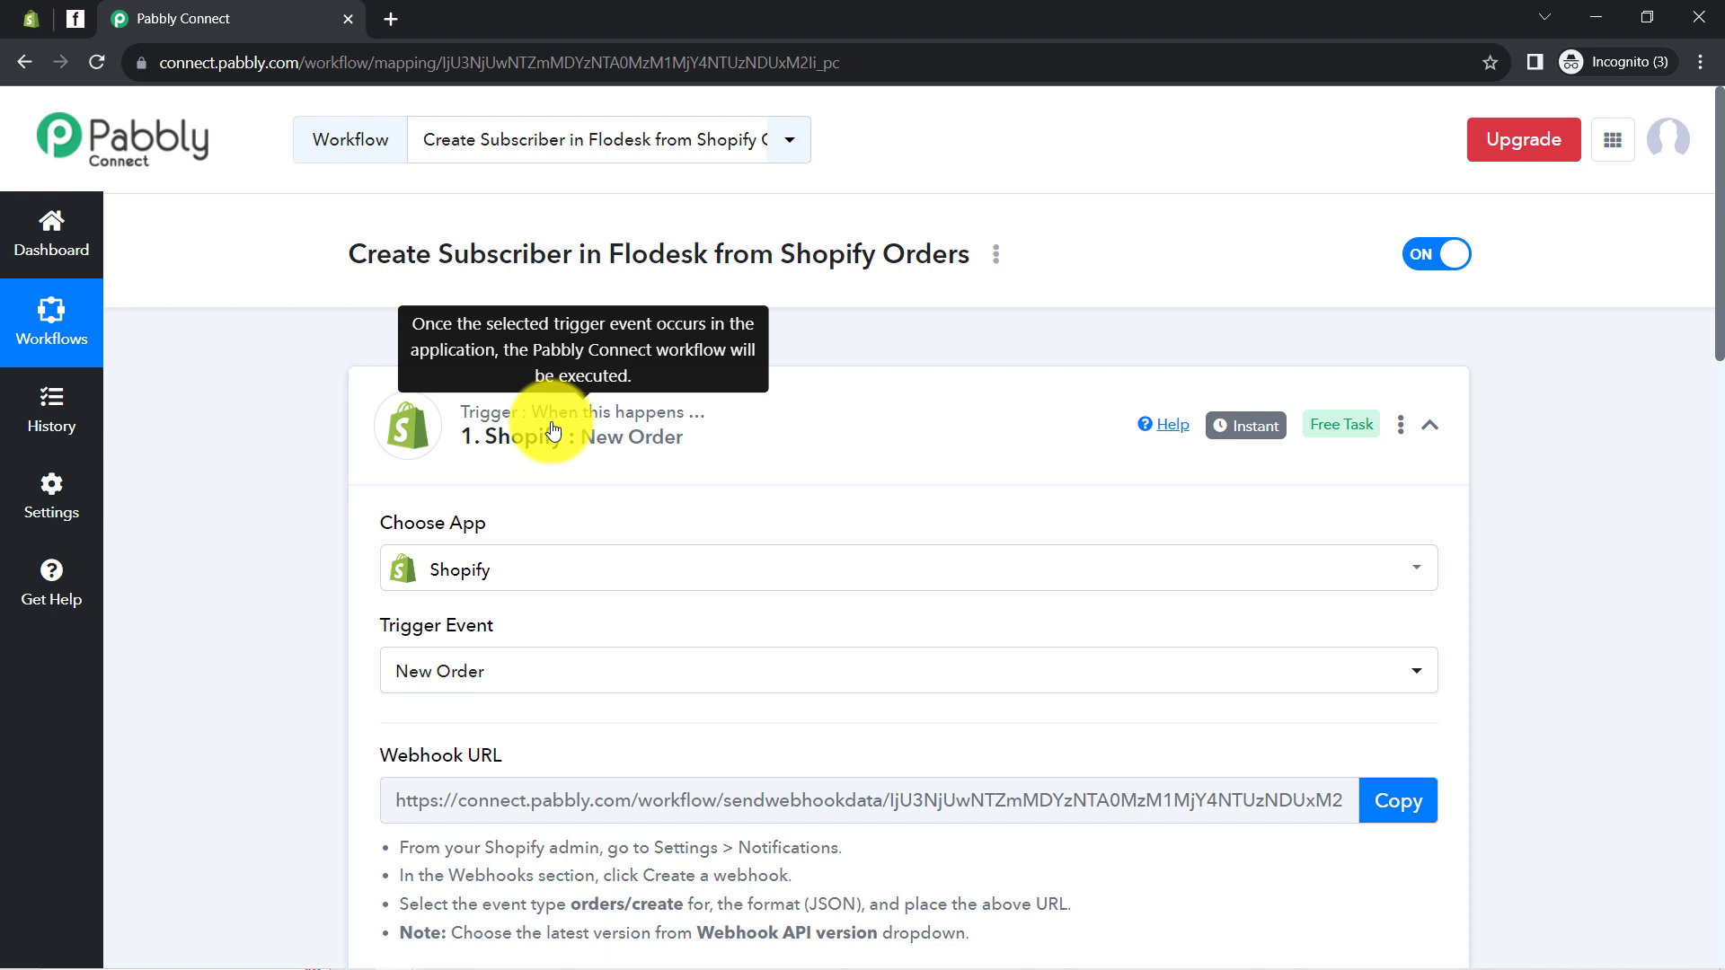
mouse_move(1252, 429)
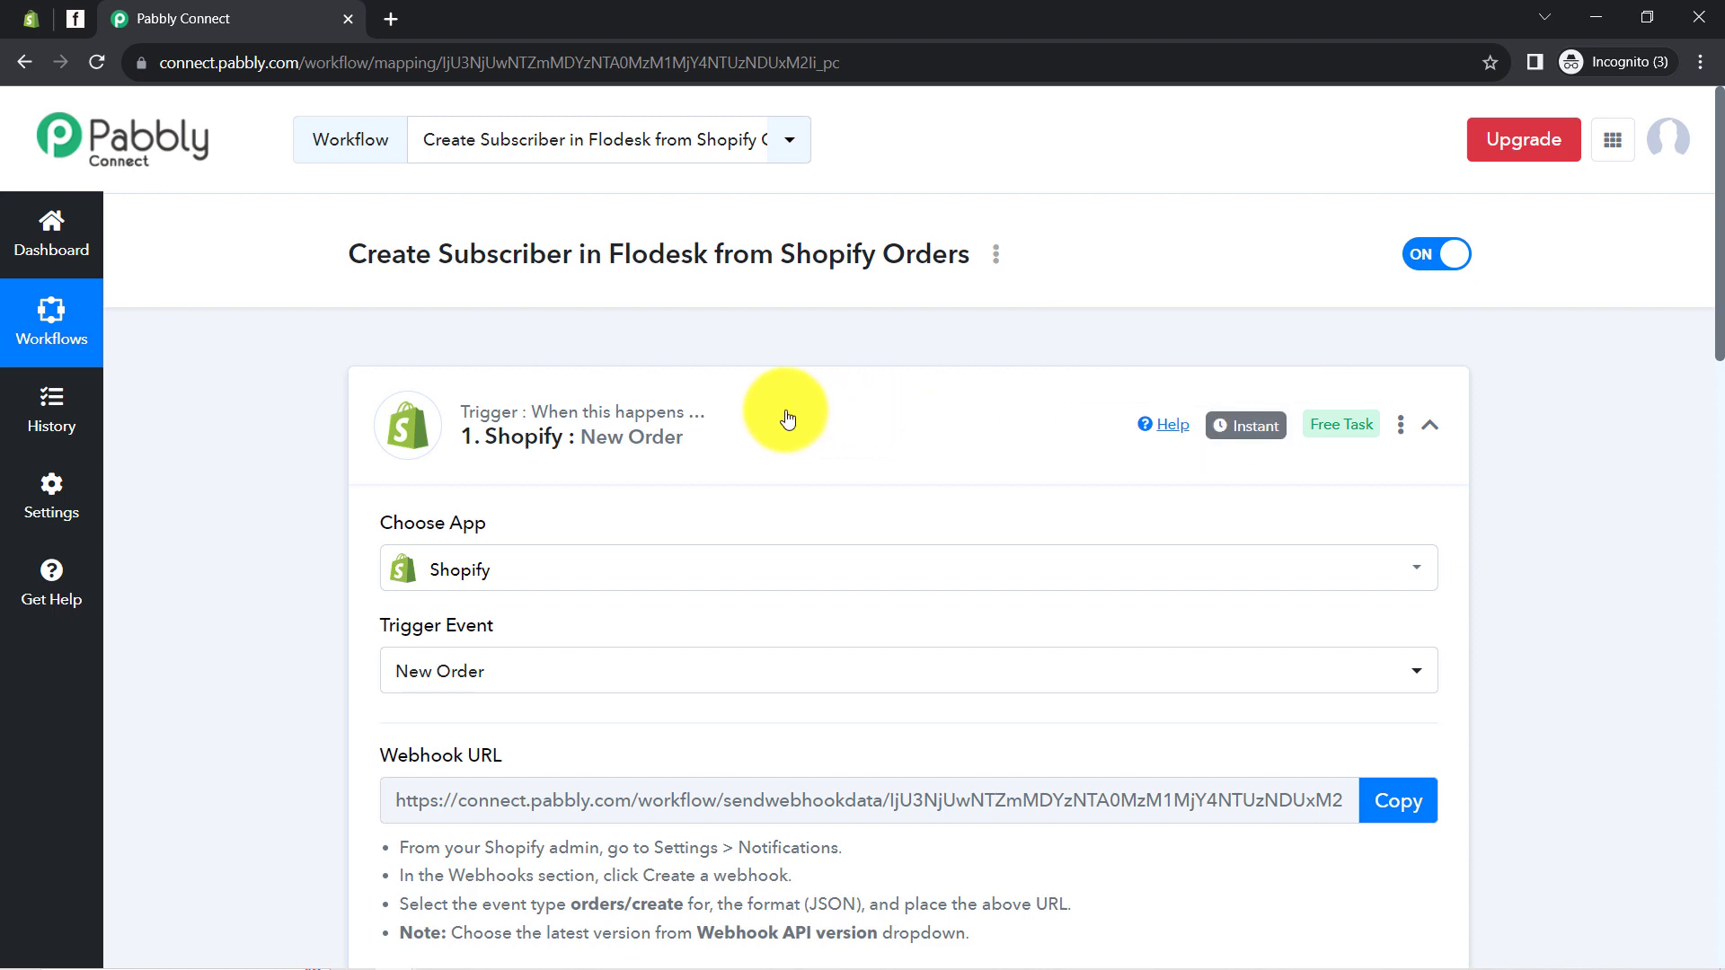
Collapse the Shopify trigger and set the action app to Mailchimp by searching 'mailc'
left_click(740, 416)
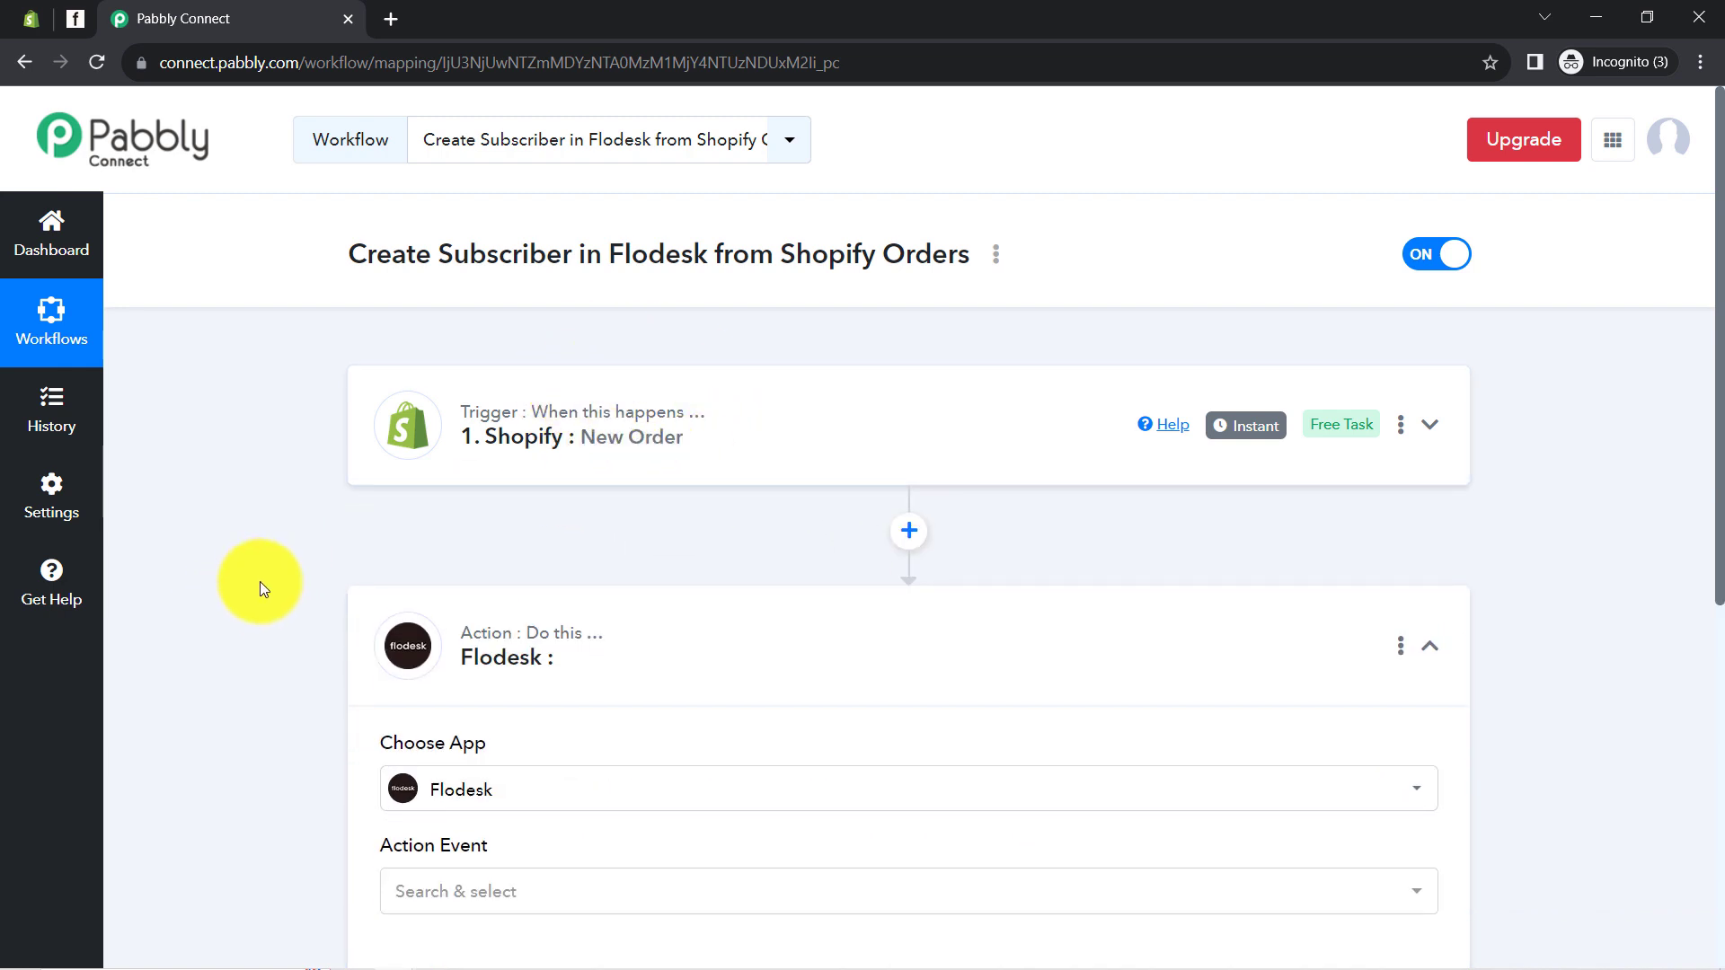
scroll(261, 580, "down", 1)
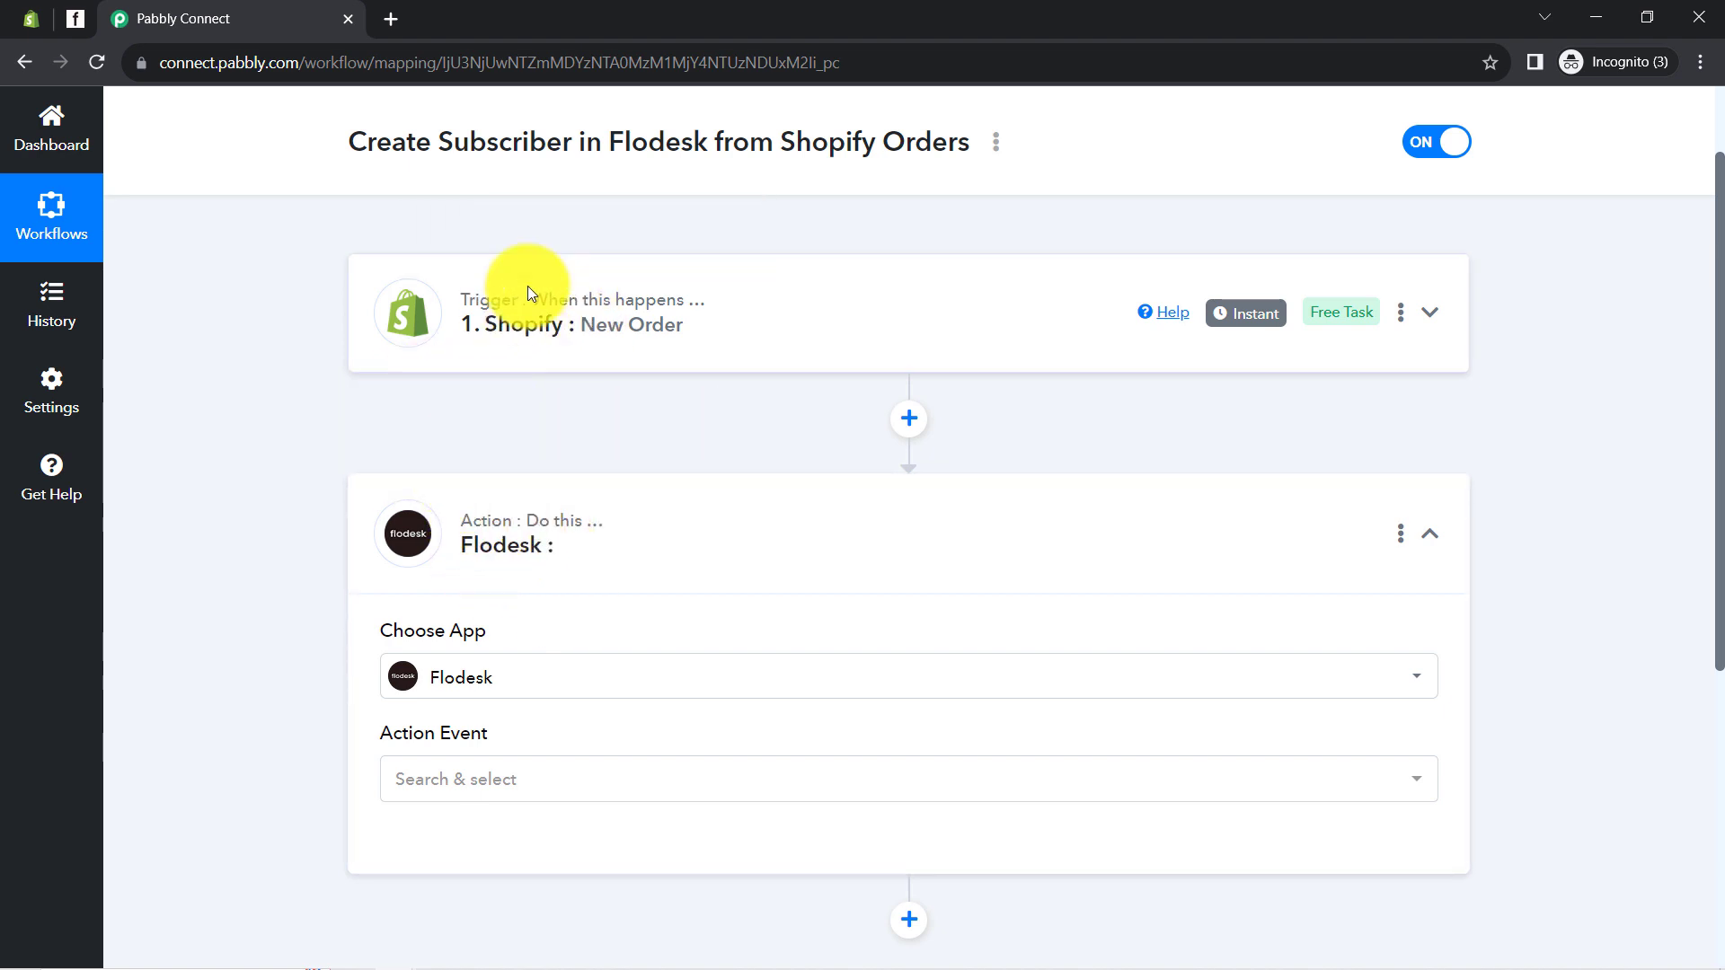
left_click(425, 676)
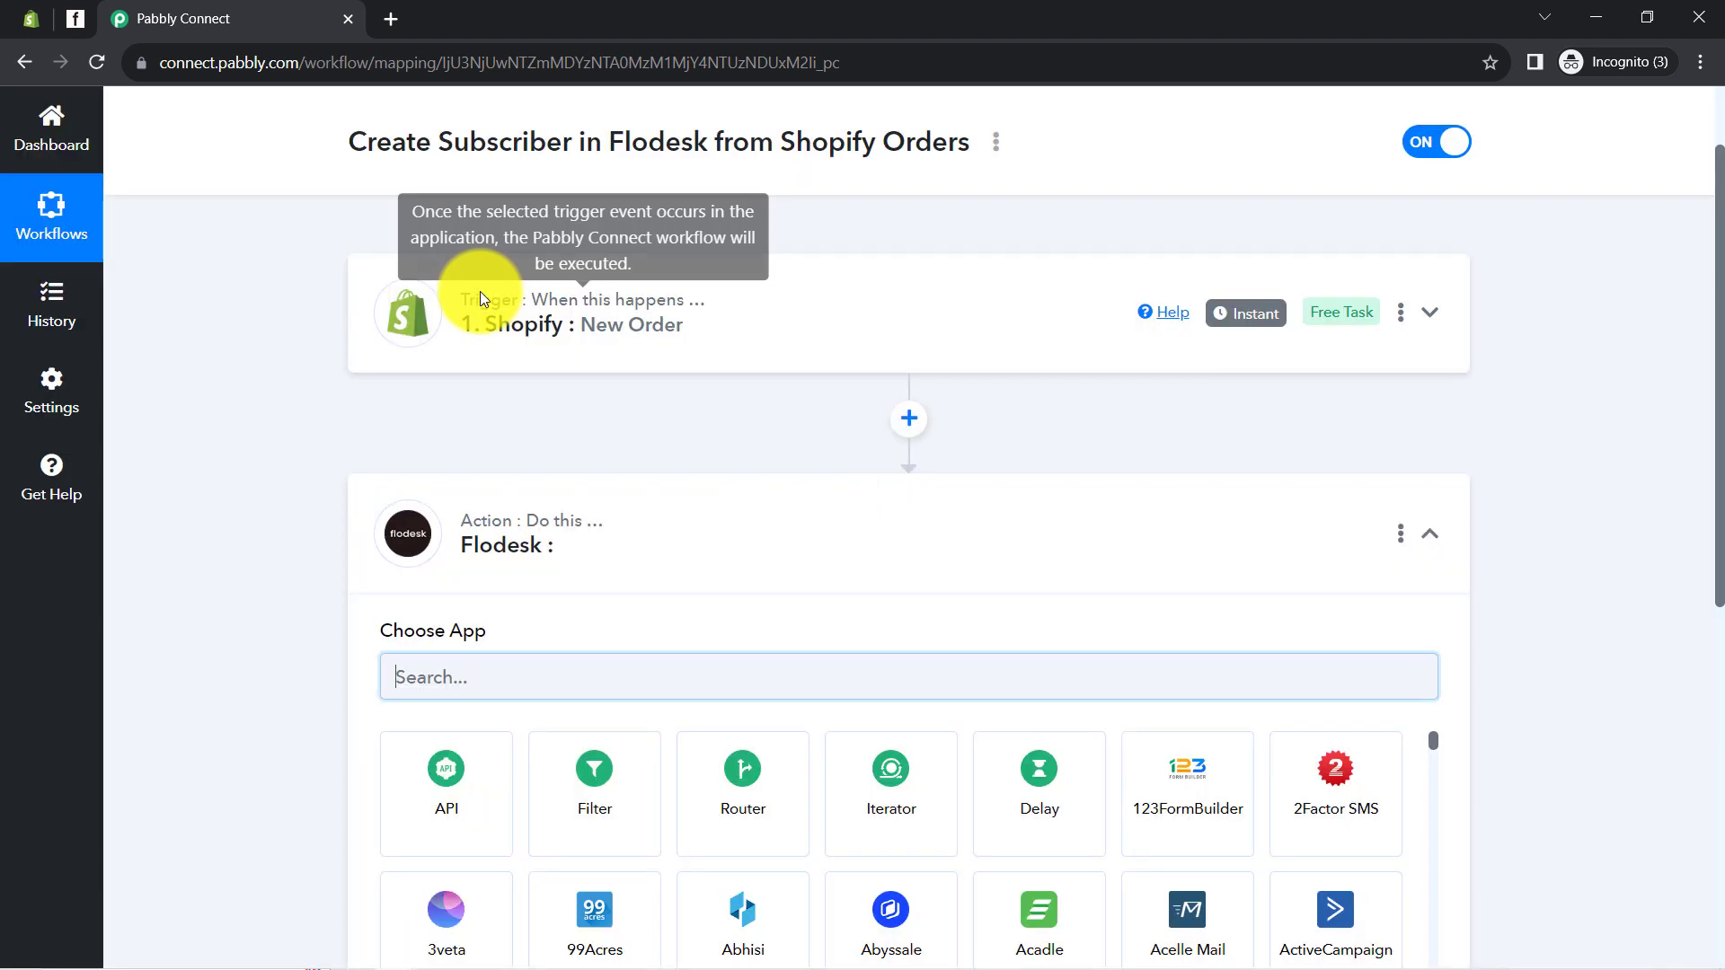
left_click(548, 679)
type("mailc")
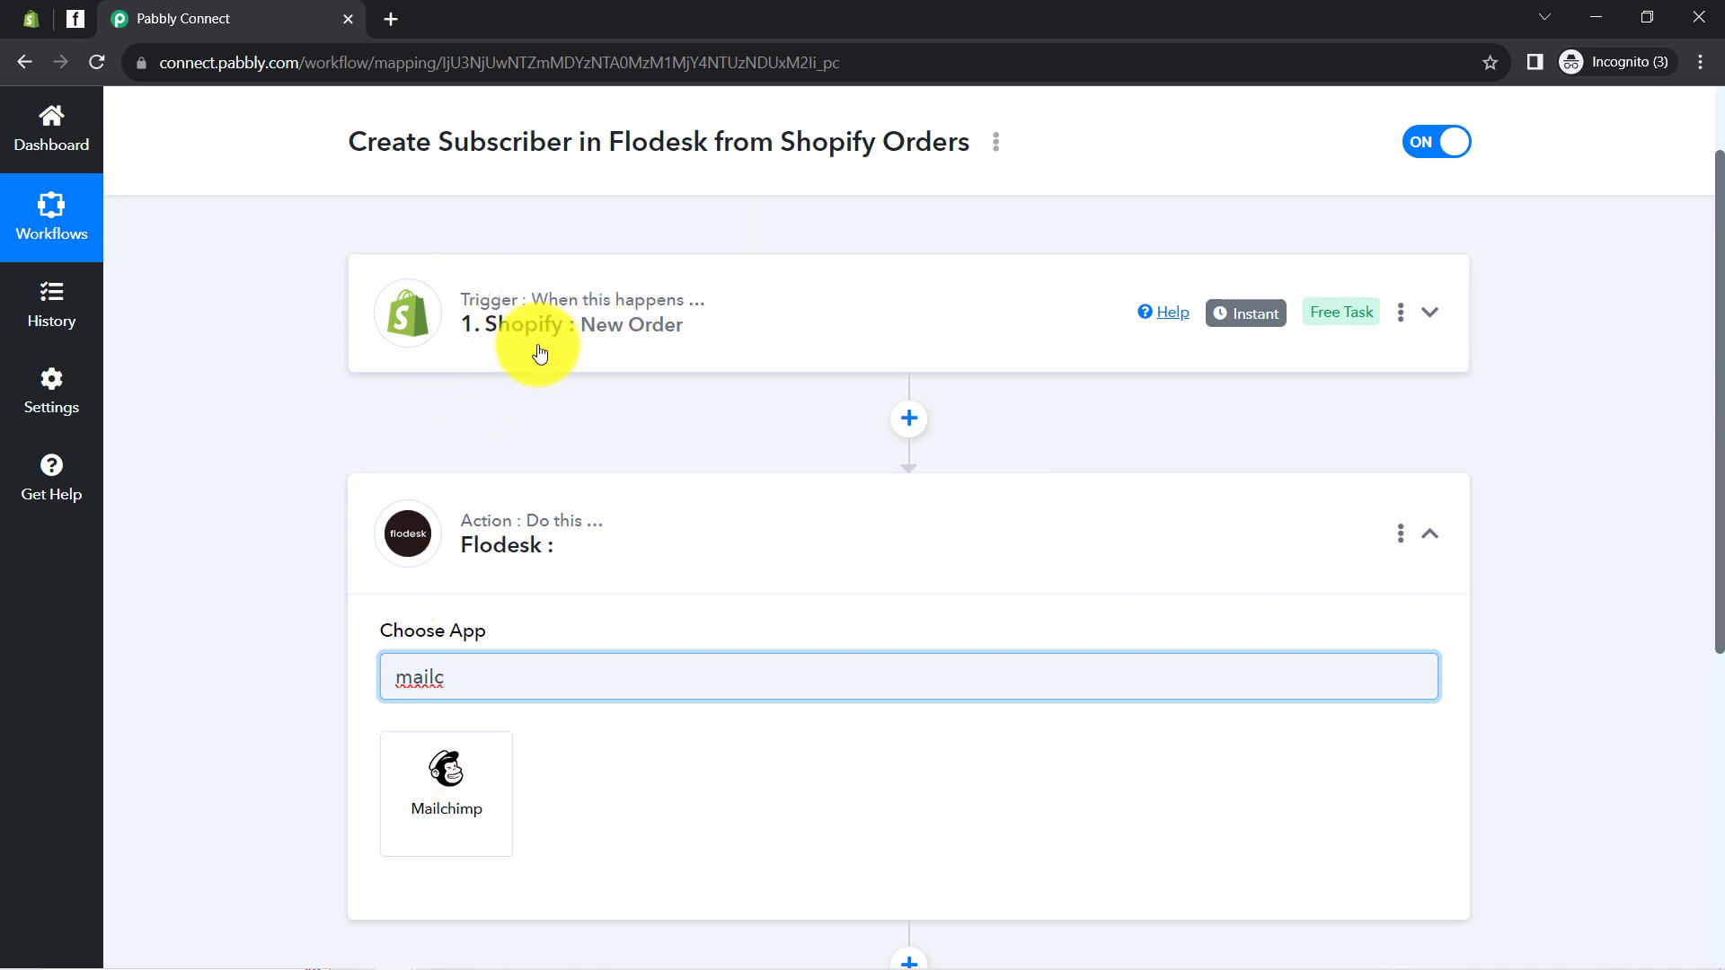
left_click(456, 765)
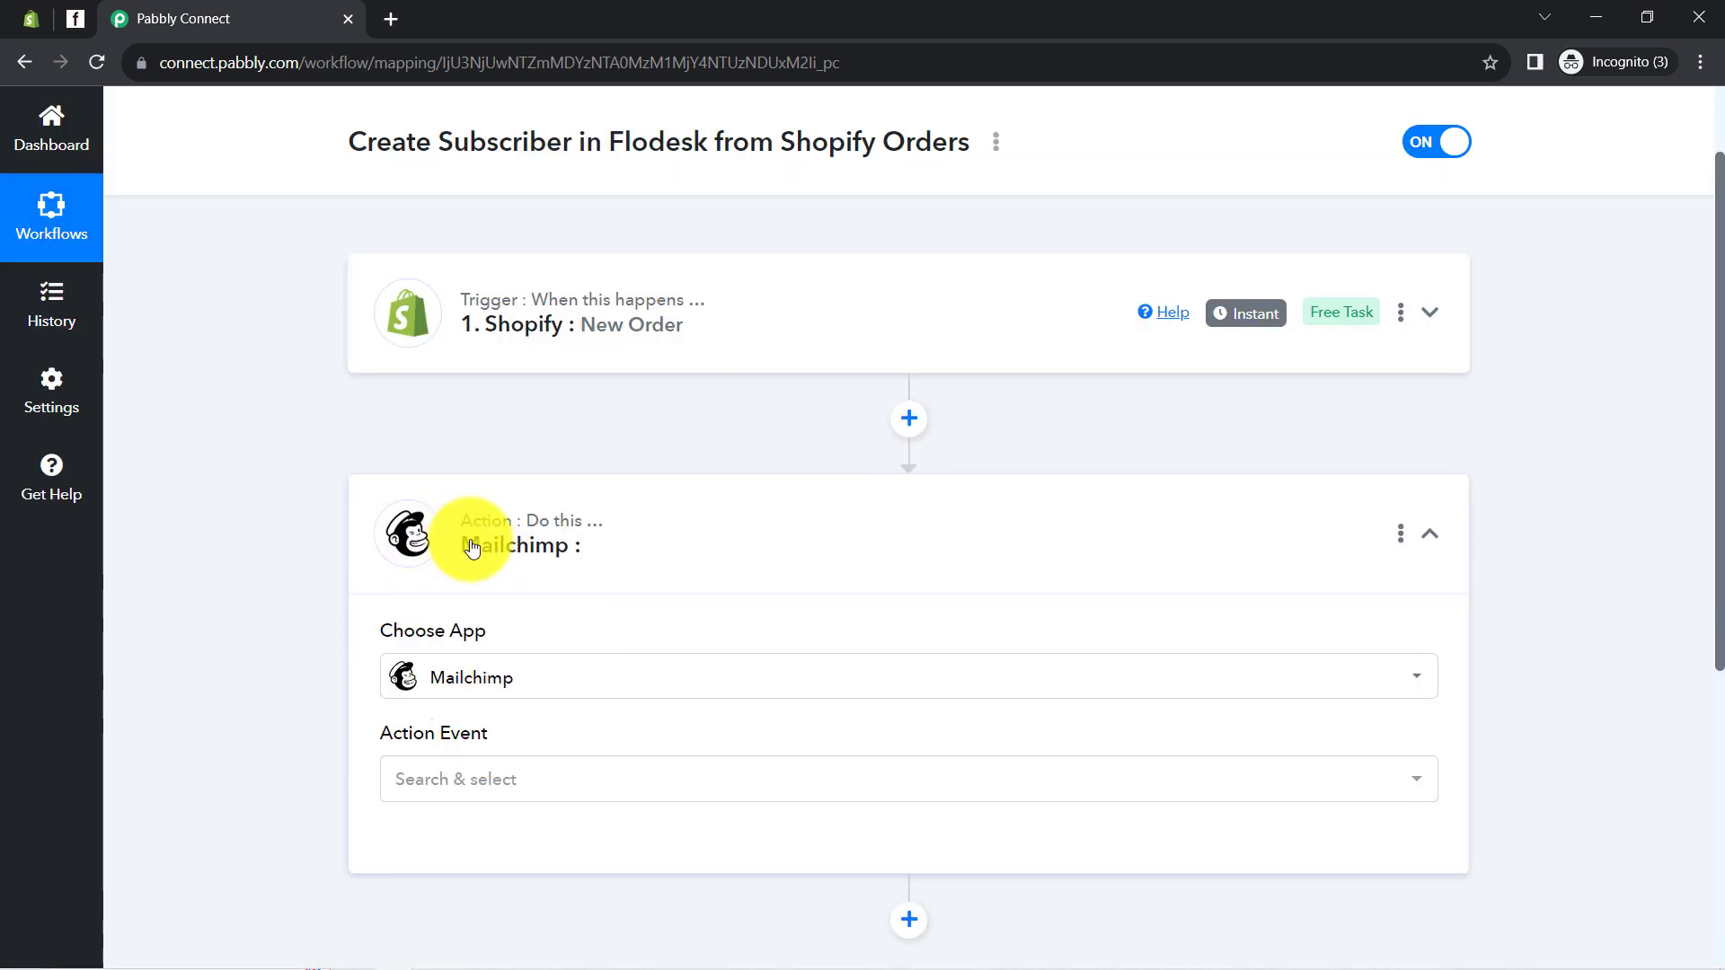
Switch the action app back to Flodesk by searching 'flod'
left_click(471, 548)
left_click(471, 545)
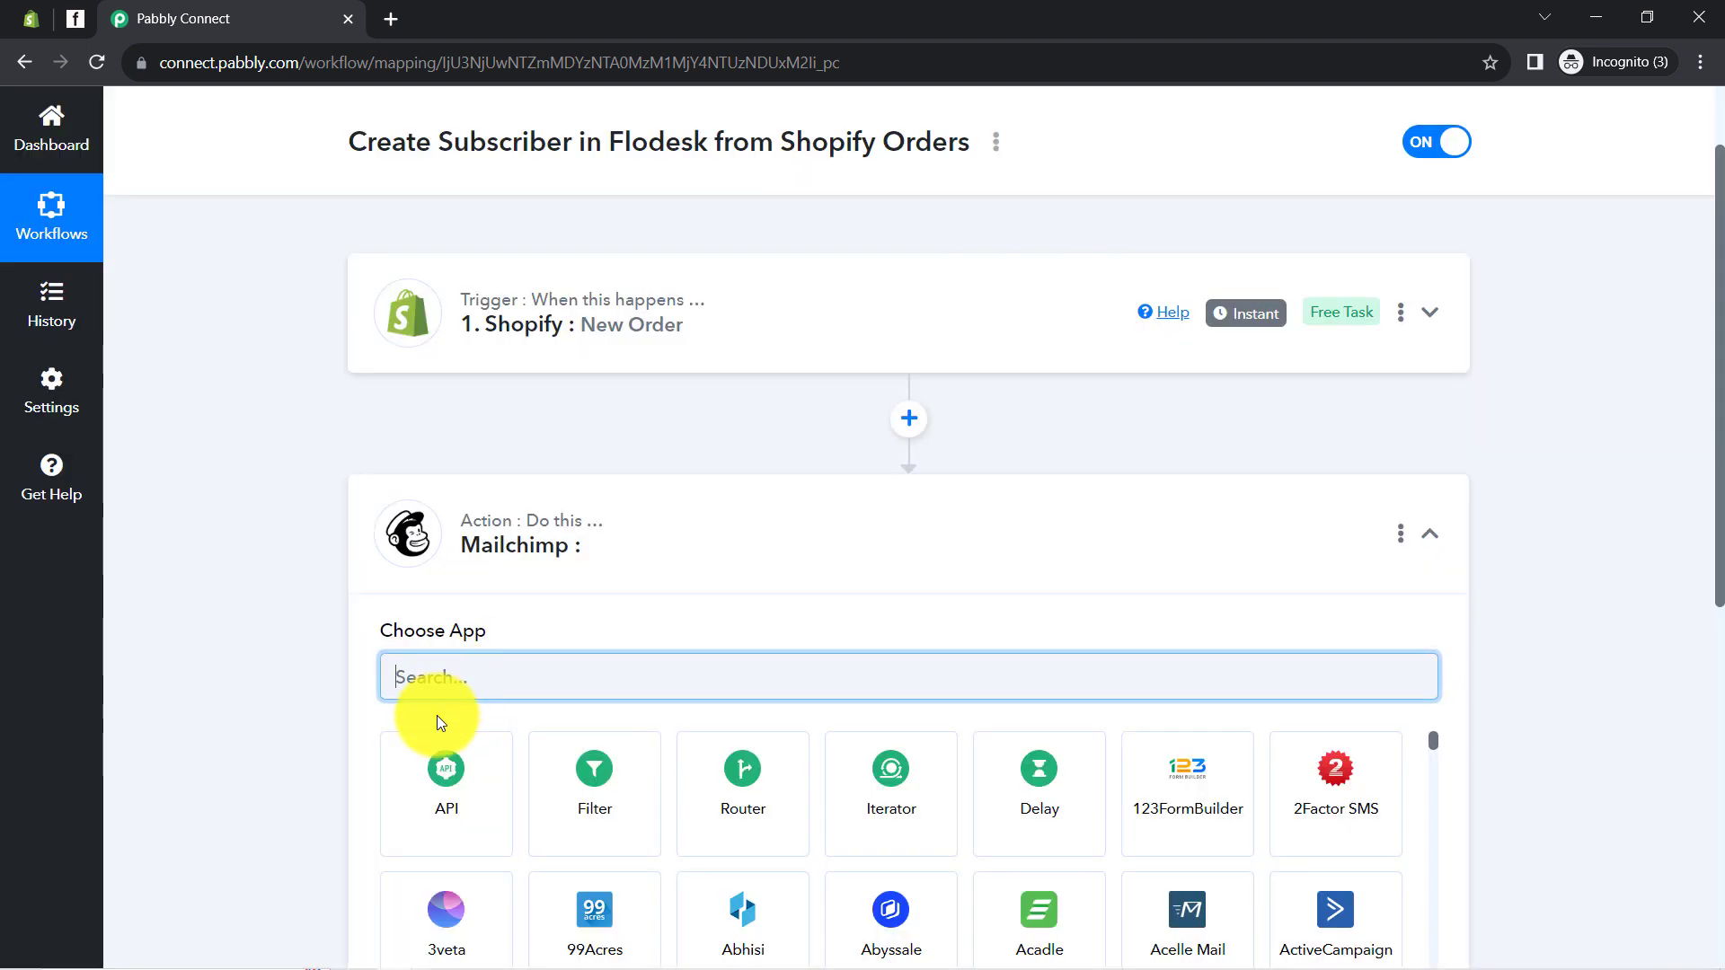
type("flod")
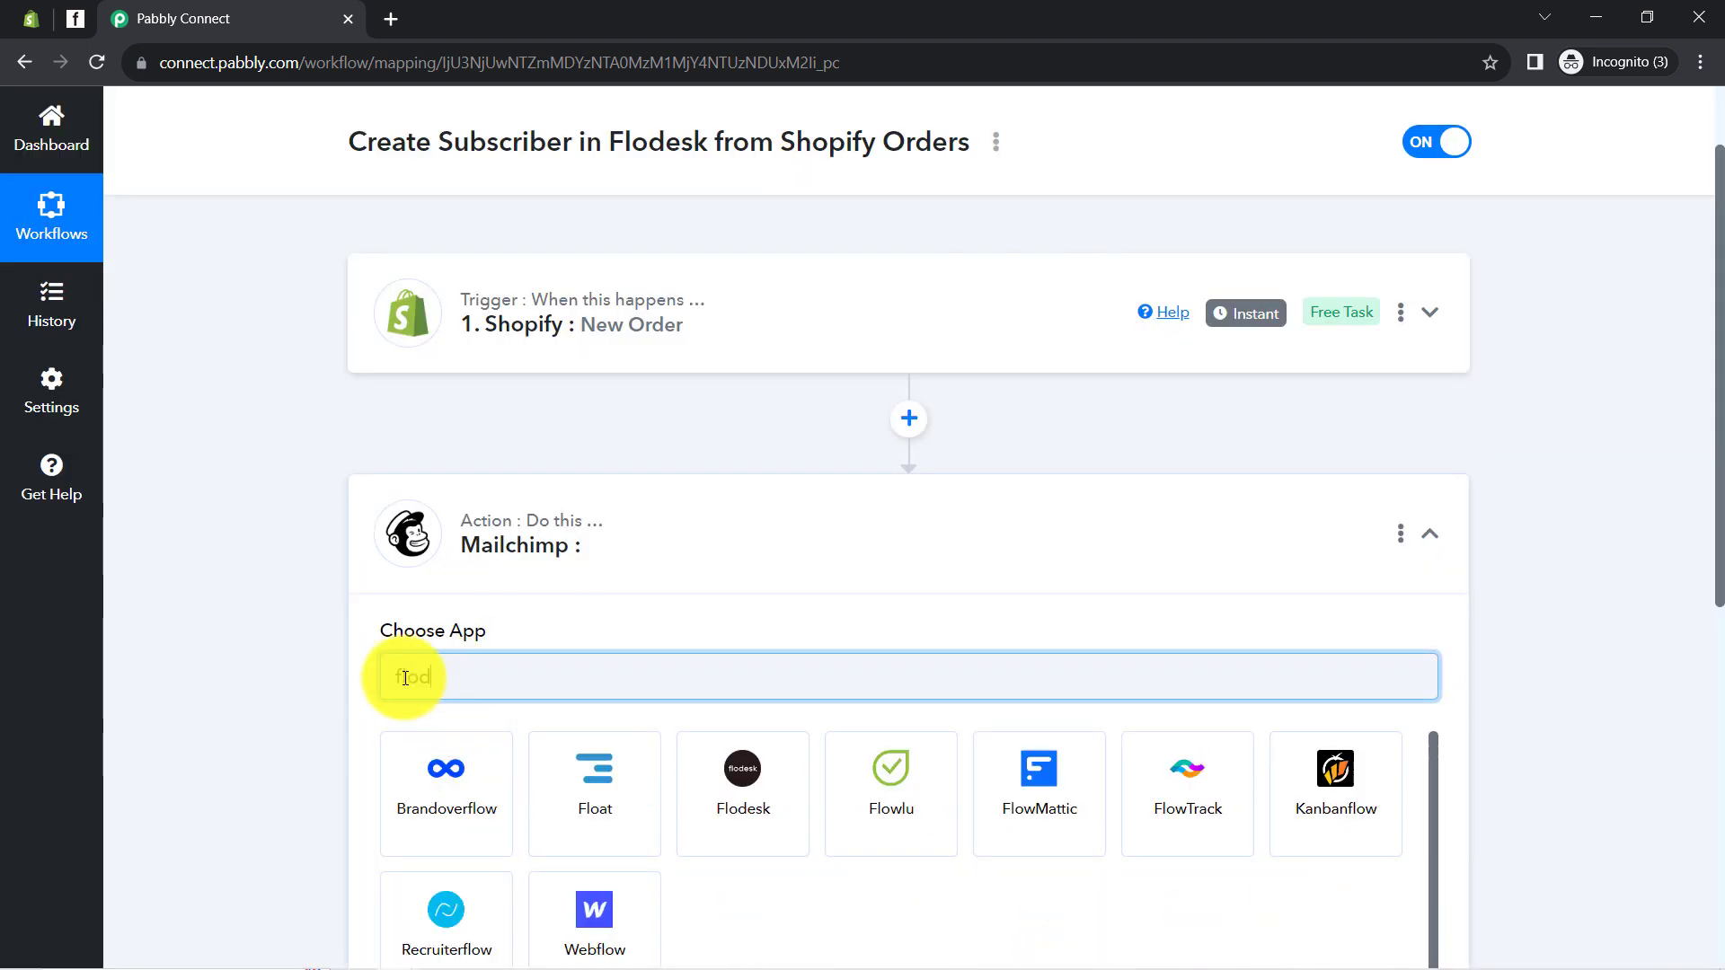
left_click(392, 801)
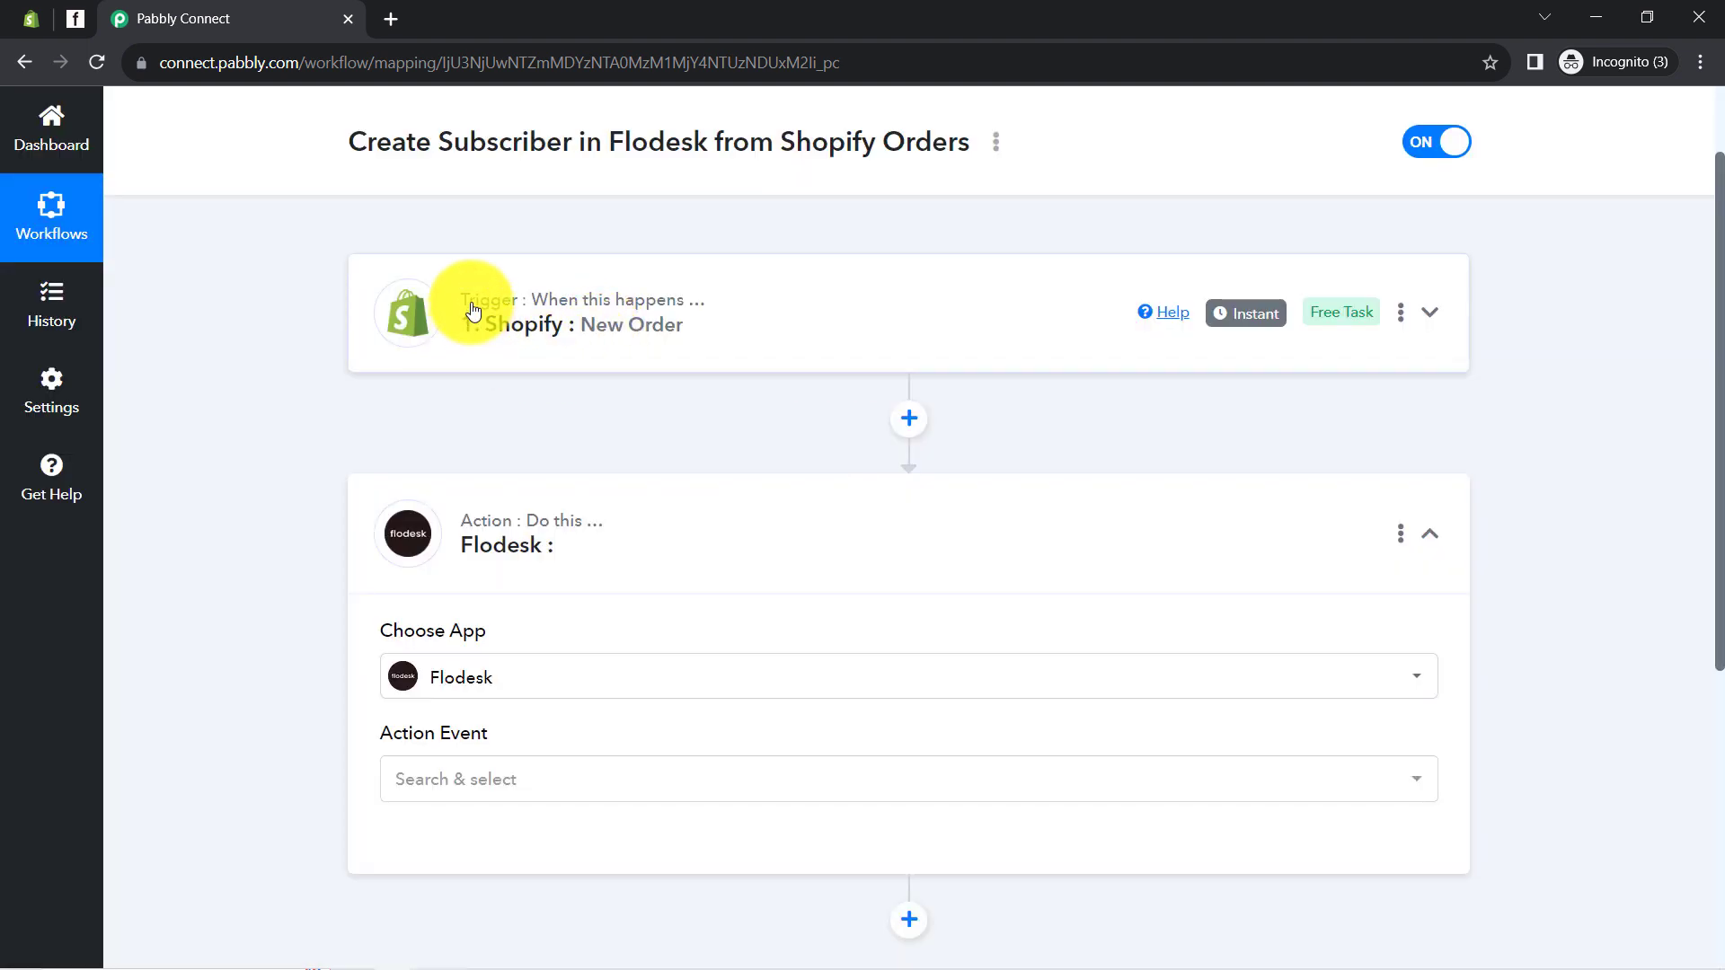
scroll(287, 528, "down", 3)
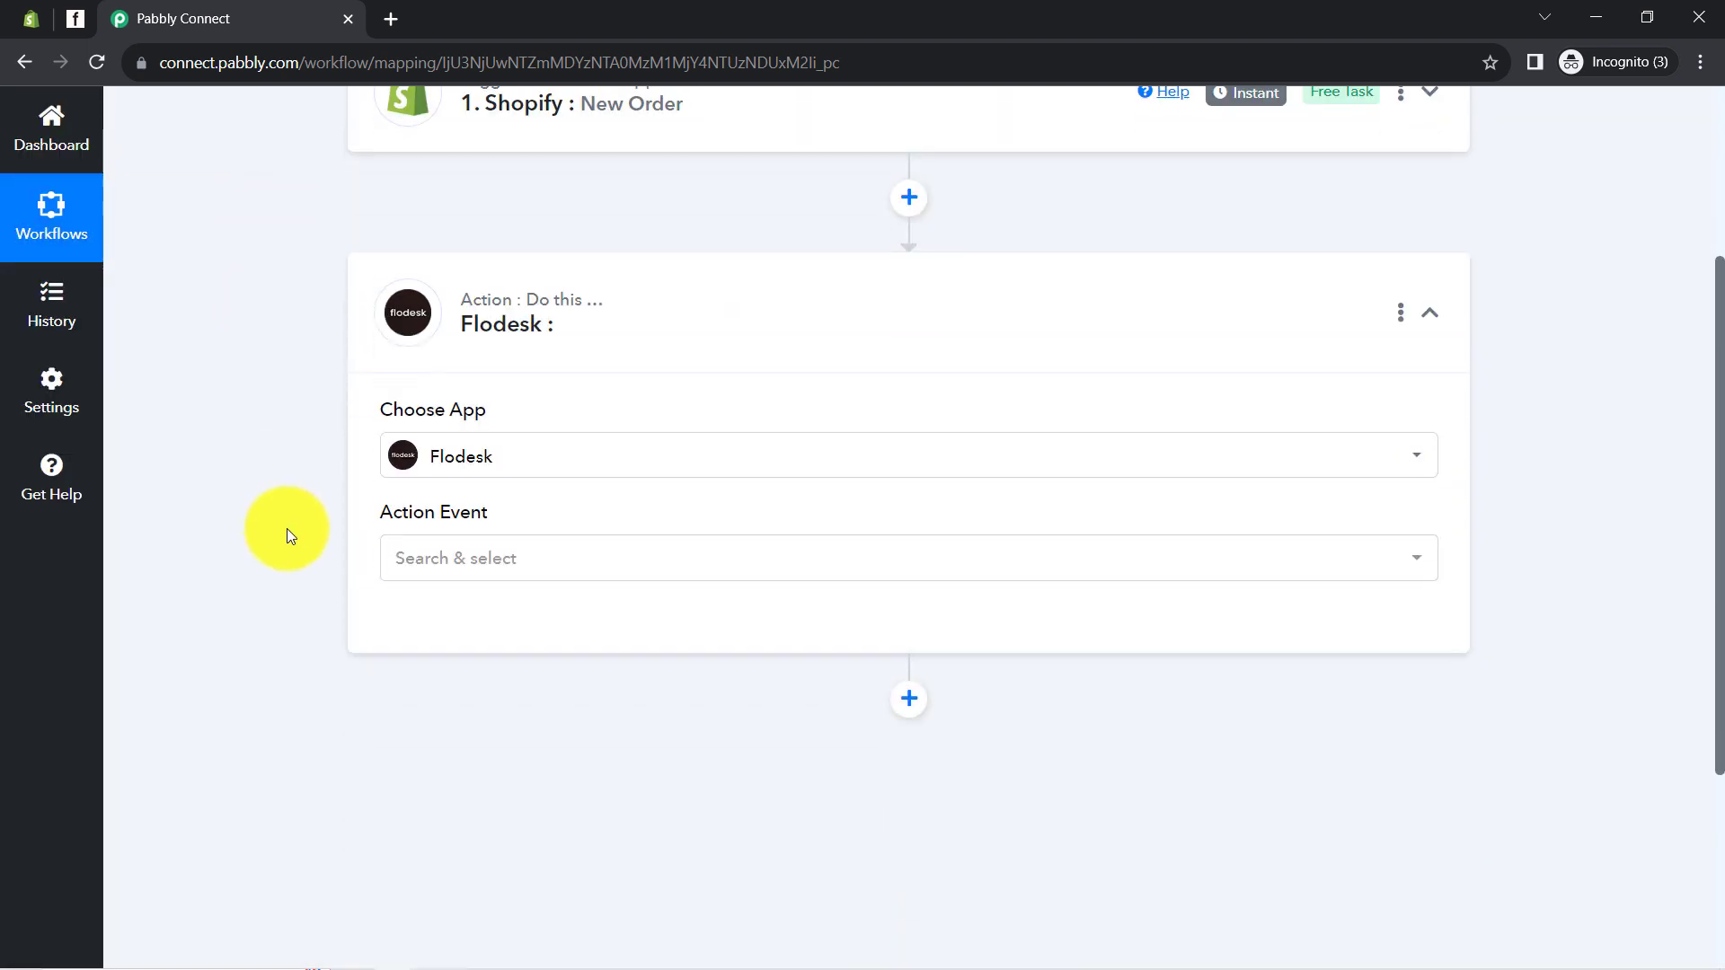
Choose Create/Update Subscriber as the Flodesk action event and begin connecting an account
scroll(380, 499, "up", 1)
scroll(383, 505, "down", 4)
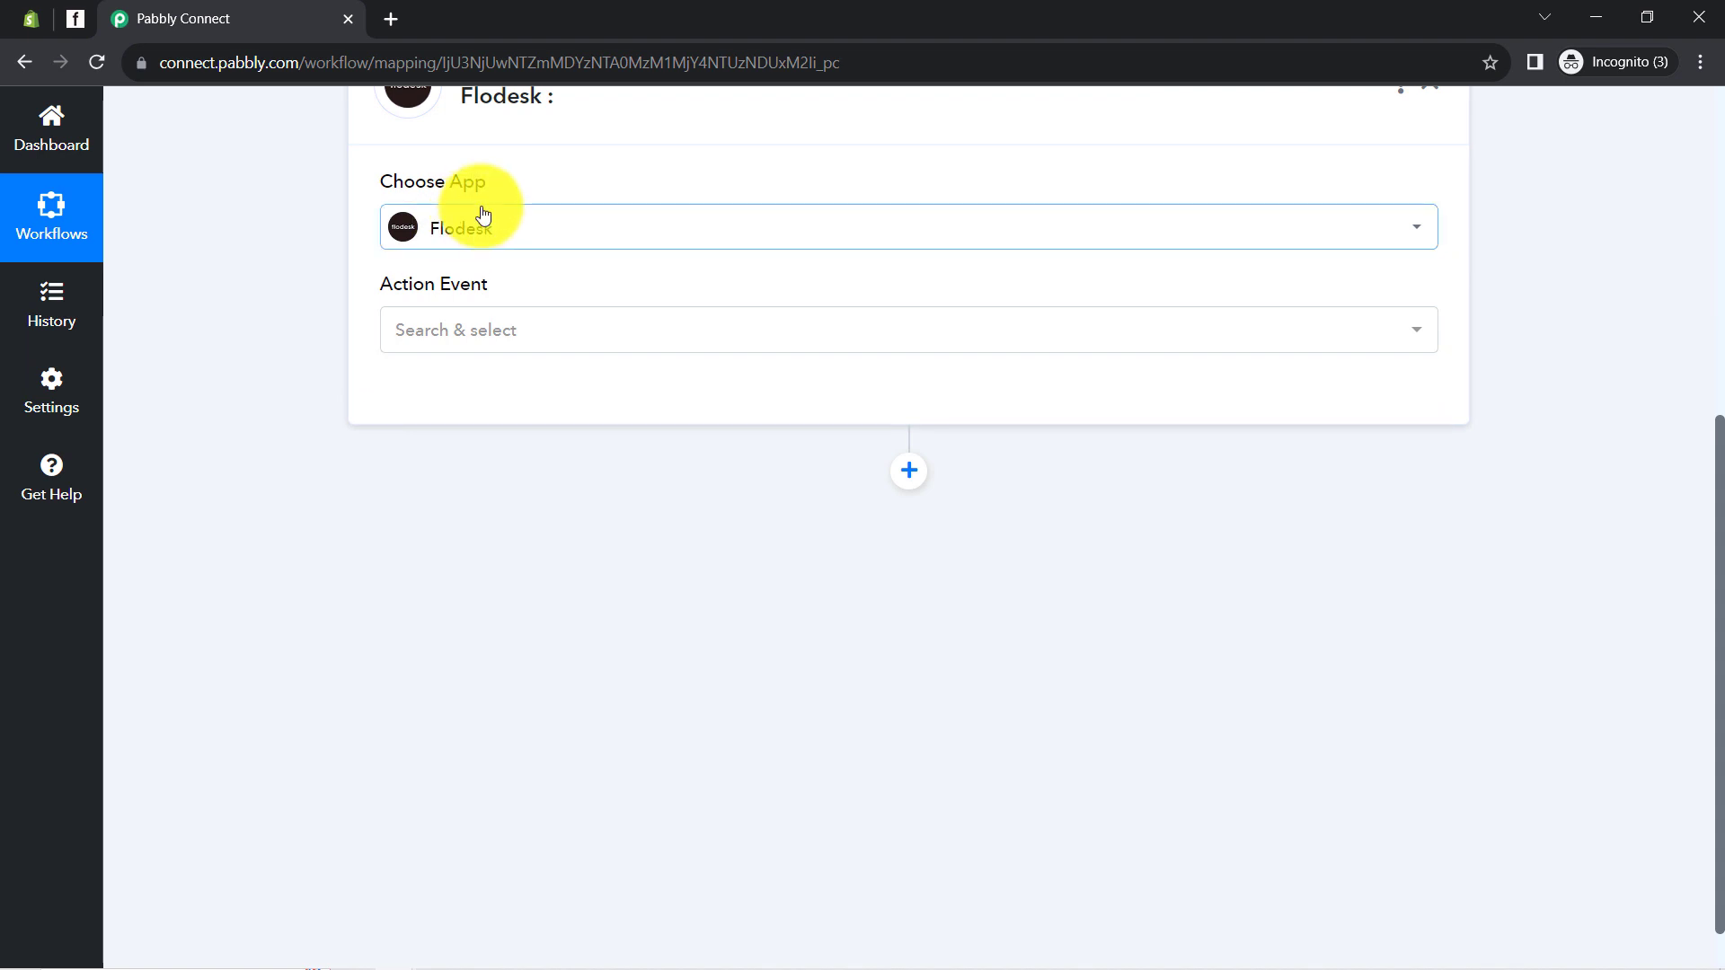
left_click(426, 329)
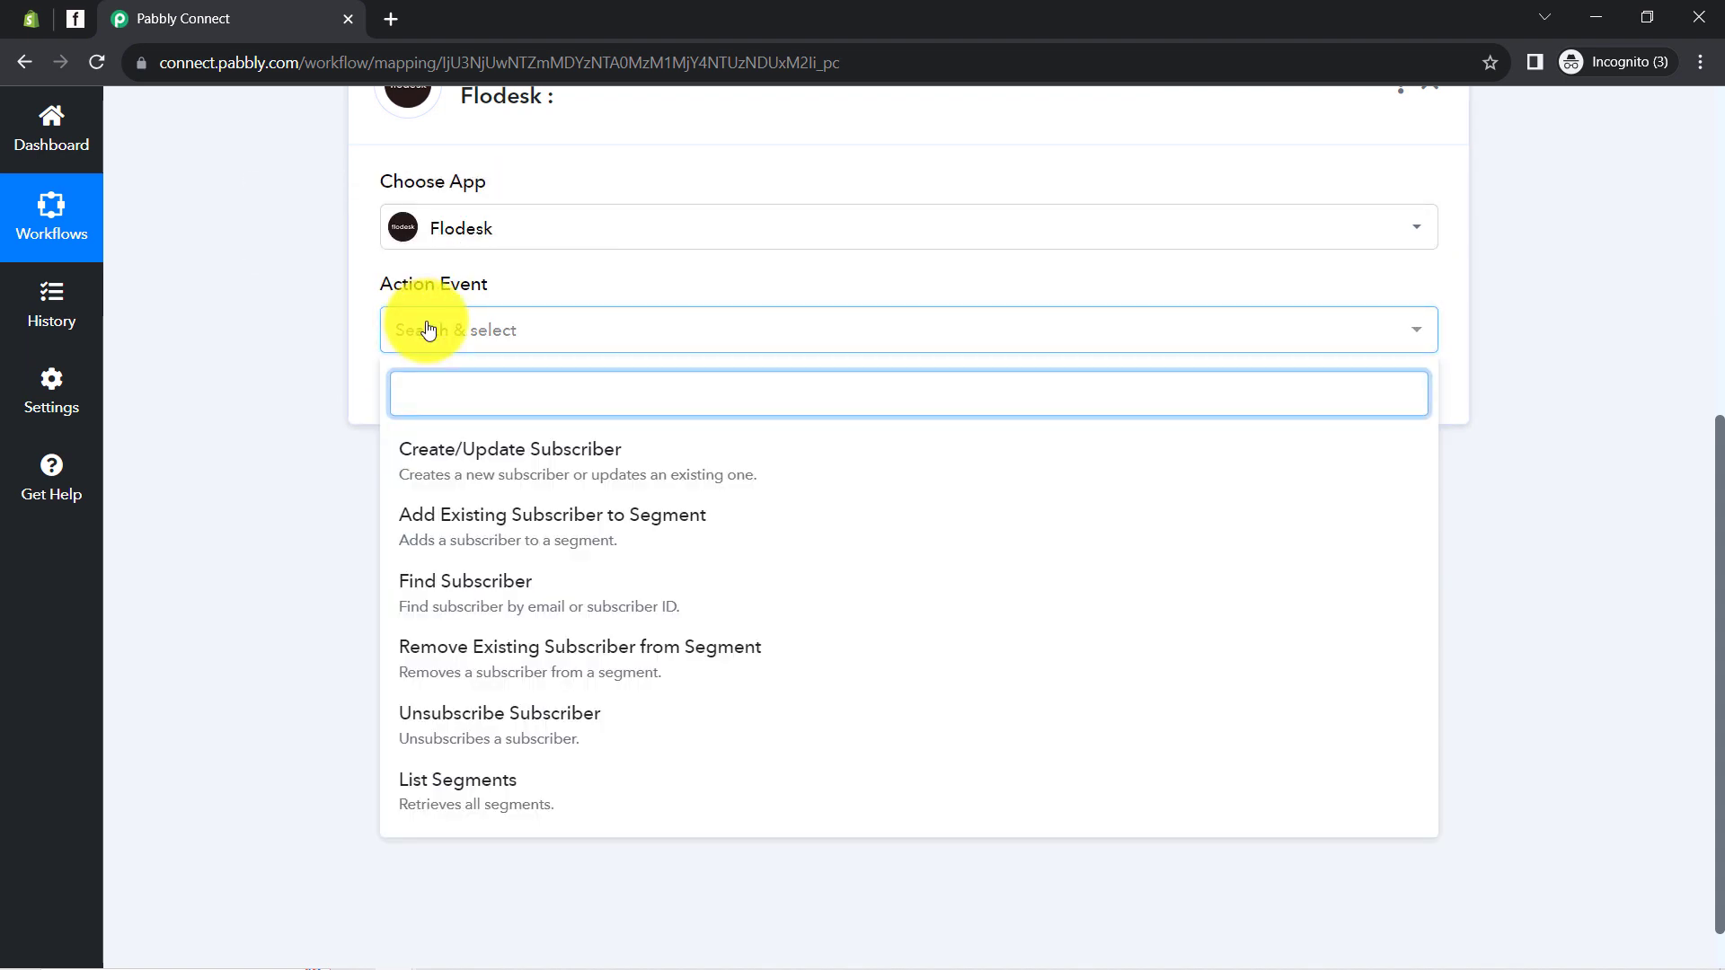
left_click(495, 457)
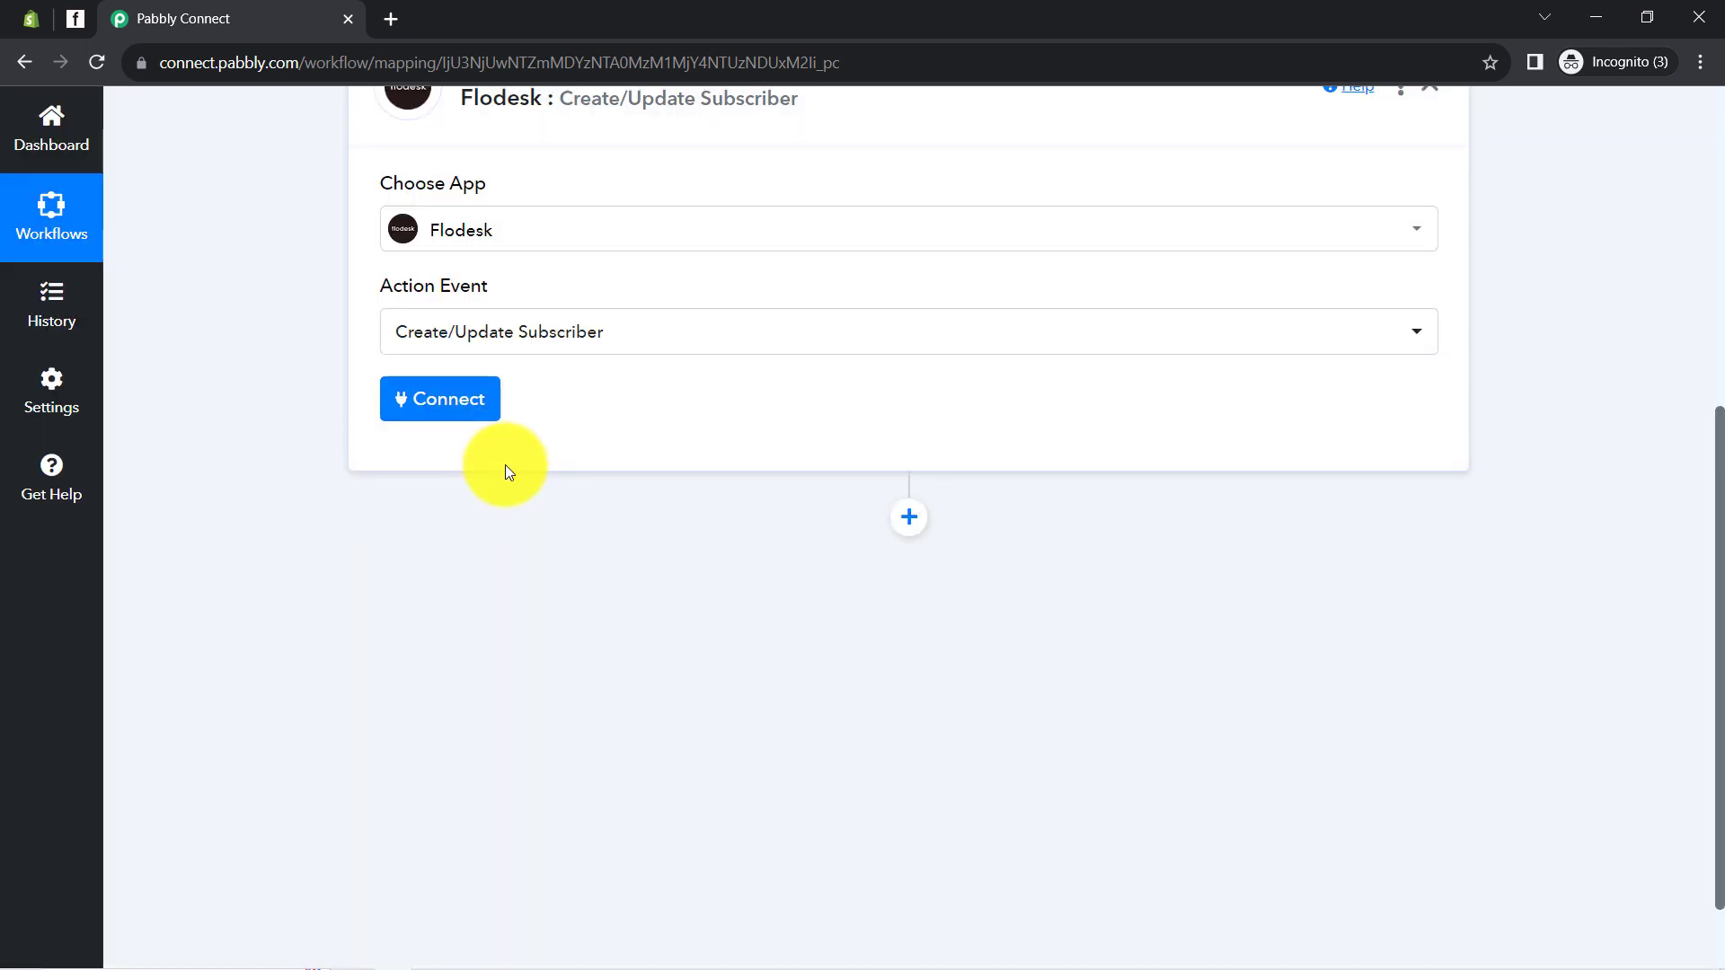
scroll(505, 466, "up", 6)
scroll(539, 468, "down", 2)
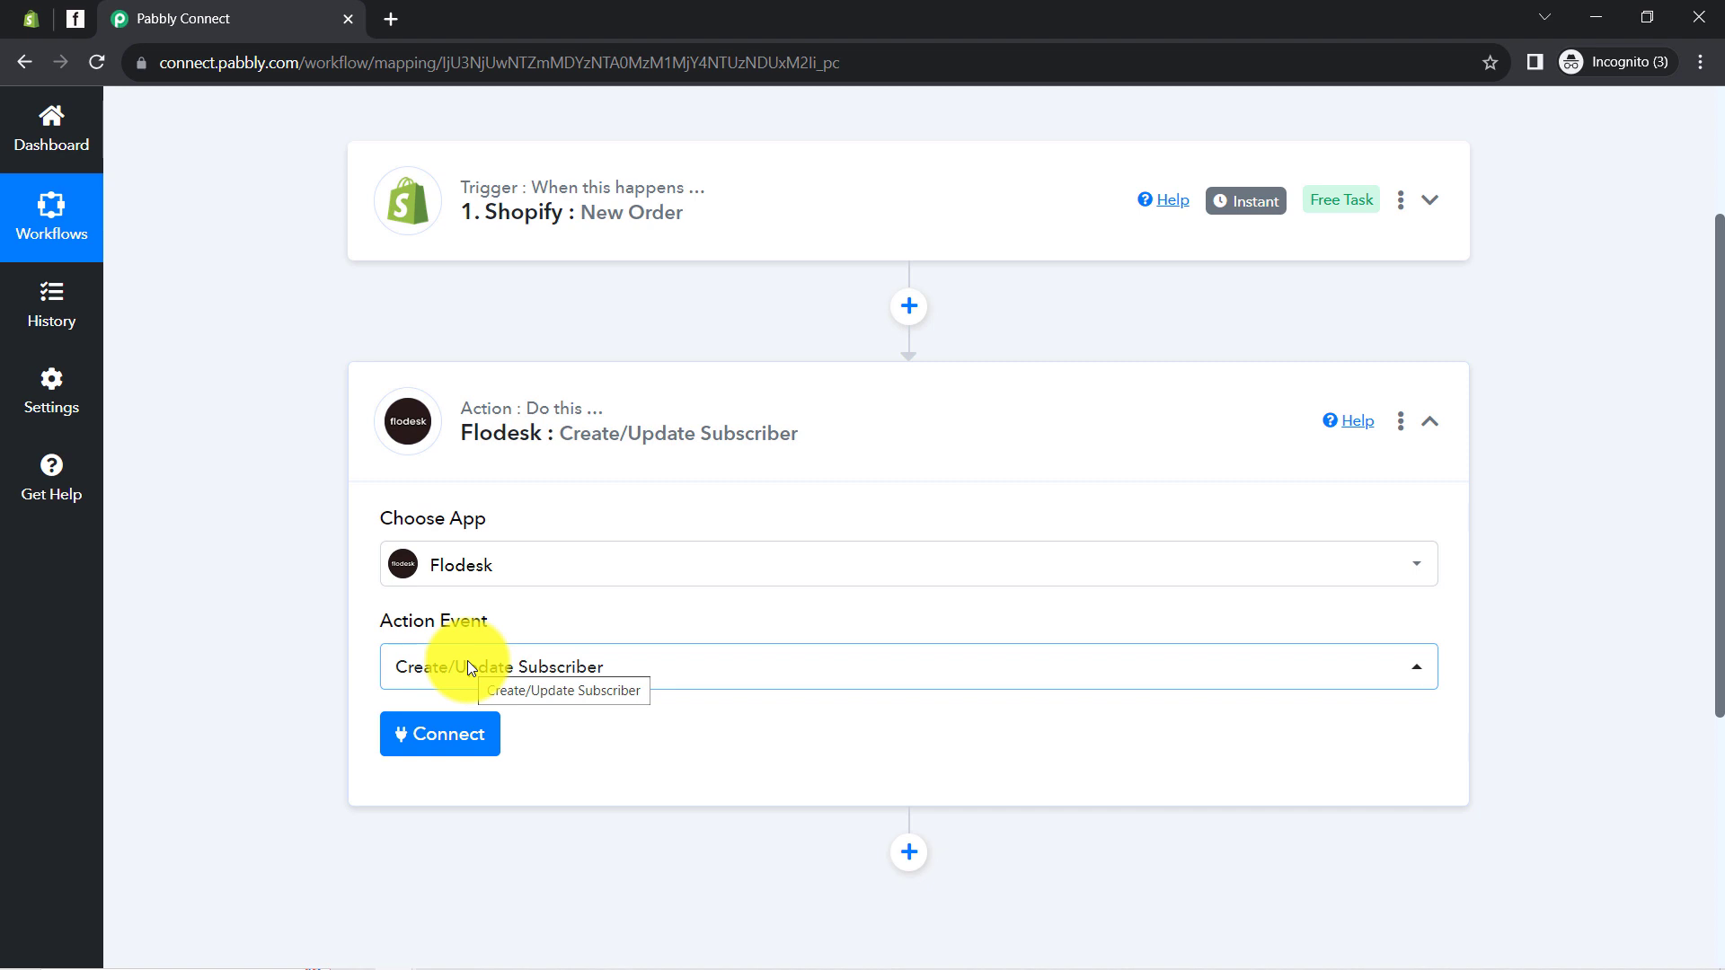
left_click(430, 735)
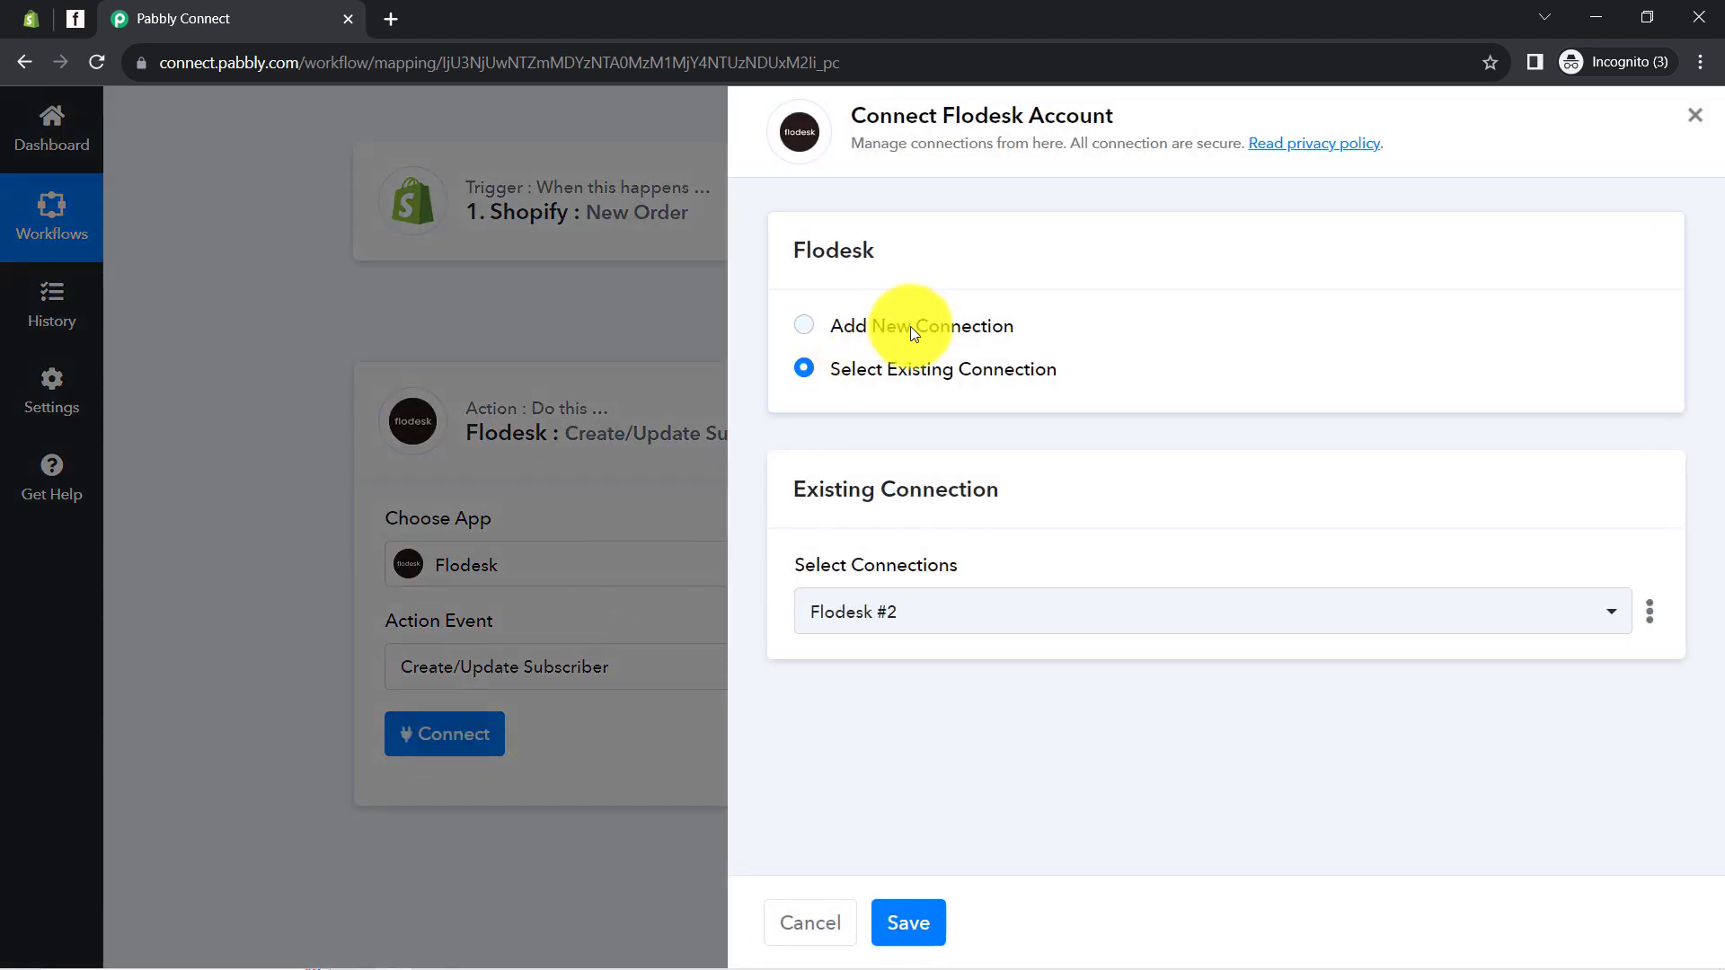
Abandon the new Flodesk sign-in and save the existing Flodesk #2 connection instead
left_click(909, 326)
left_click(905, 580)
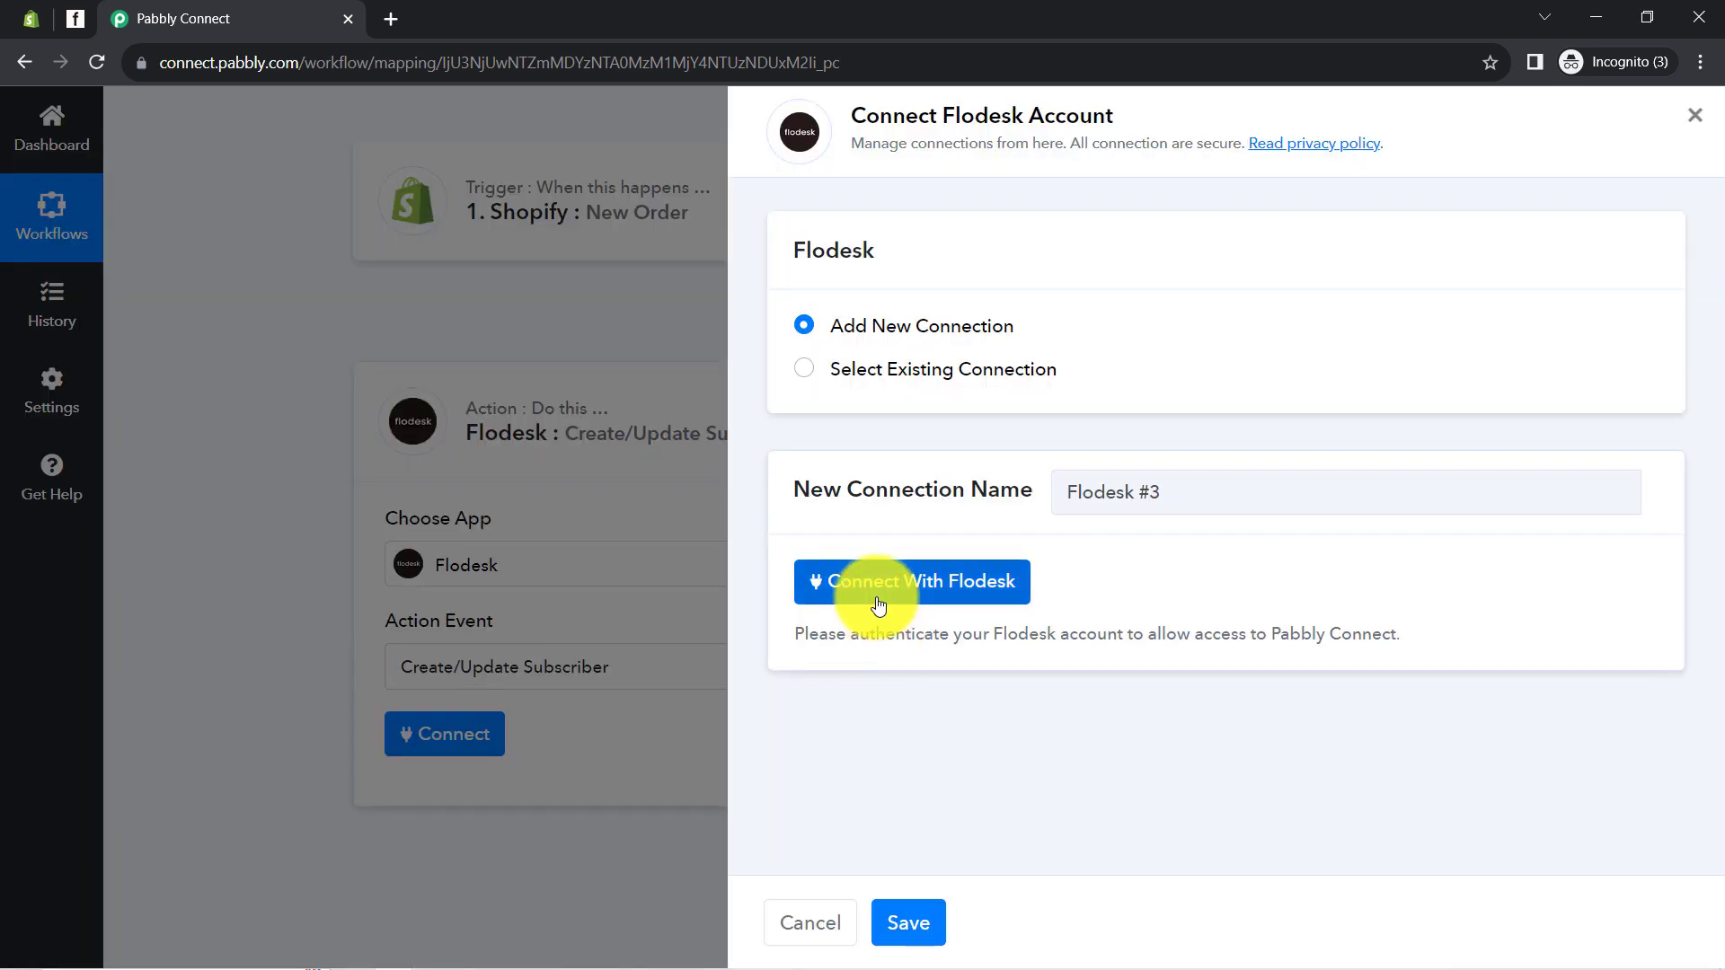
left_click(878, 593)
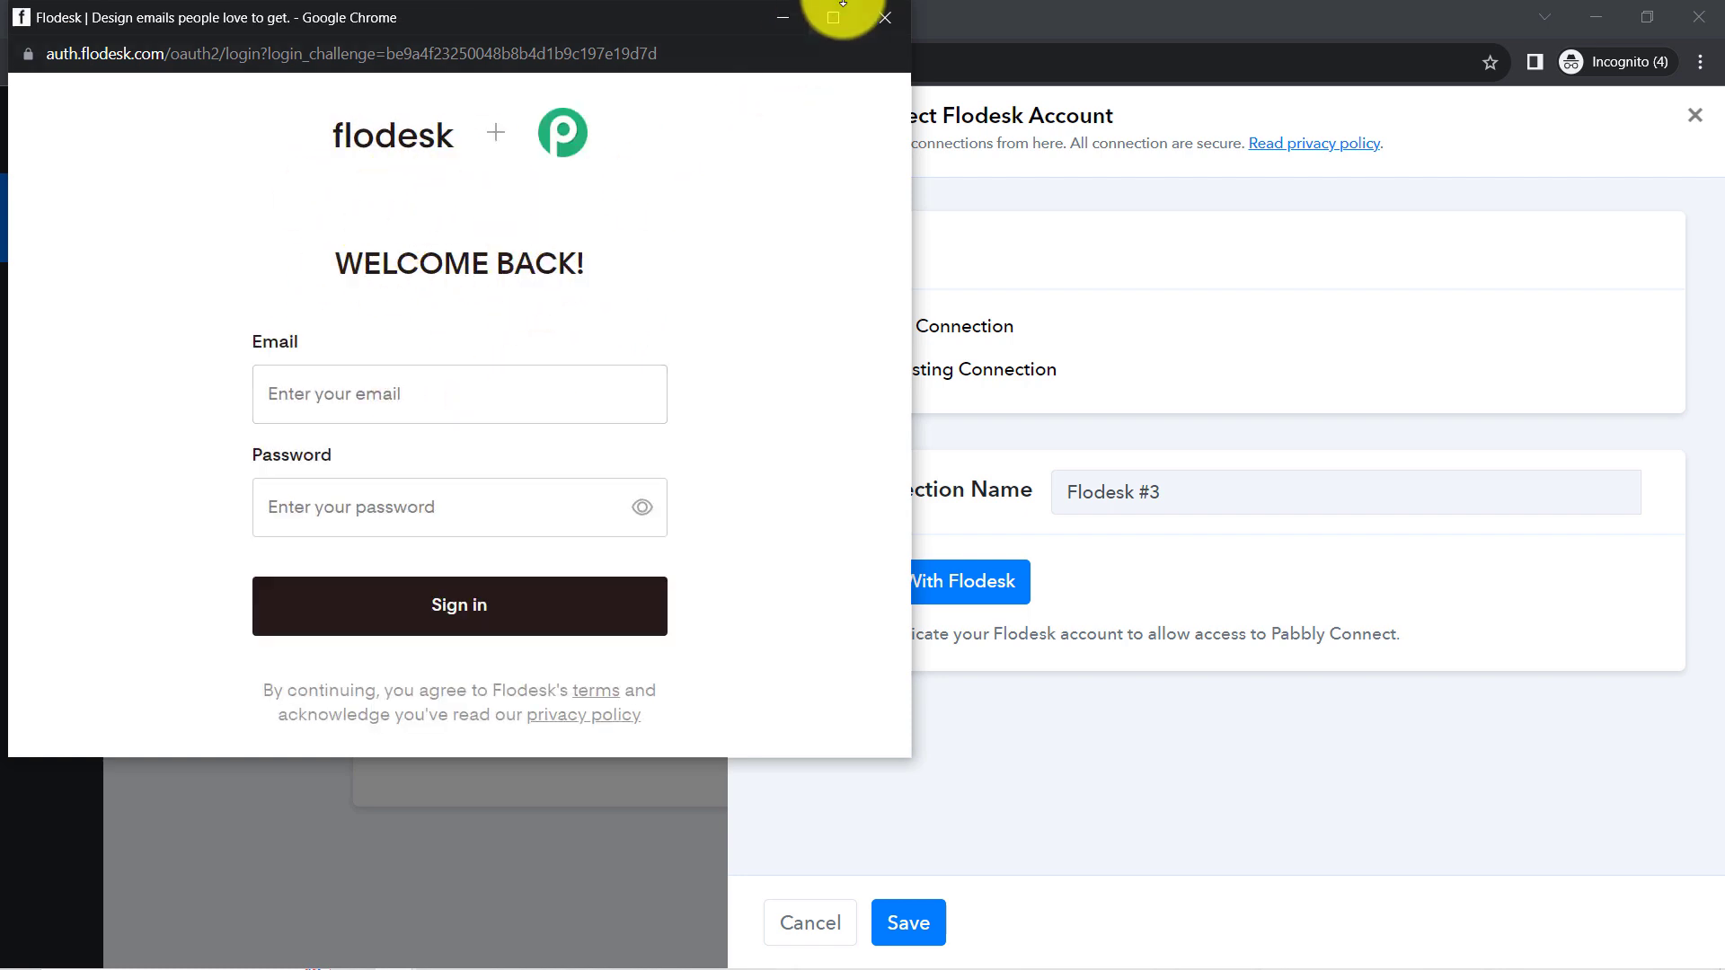
left_click(884, 18)
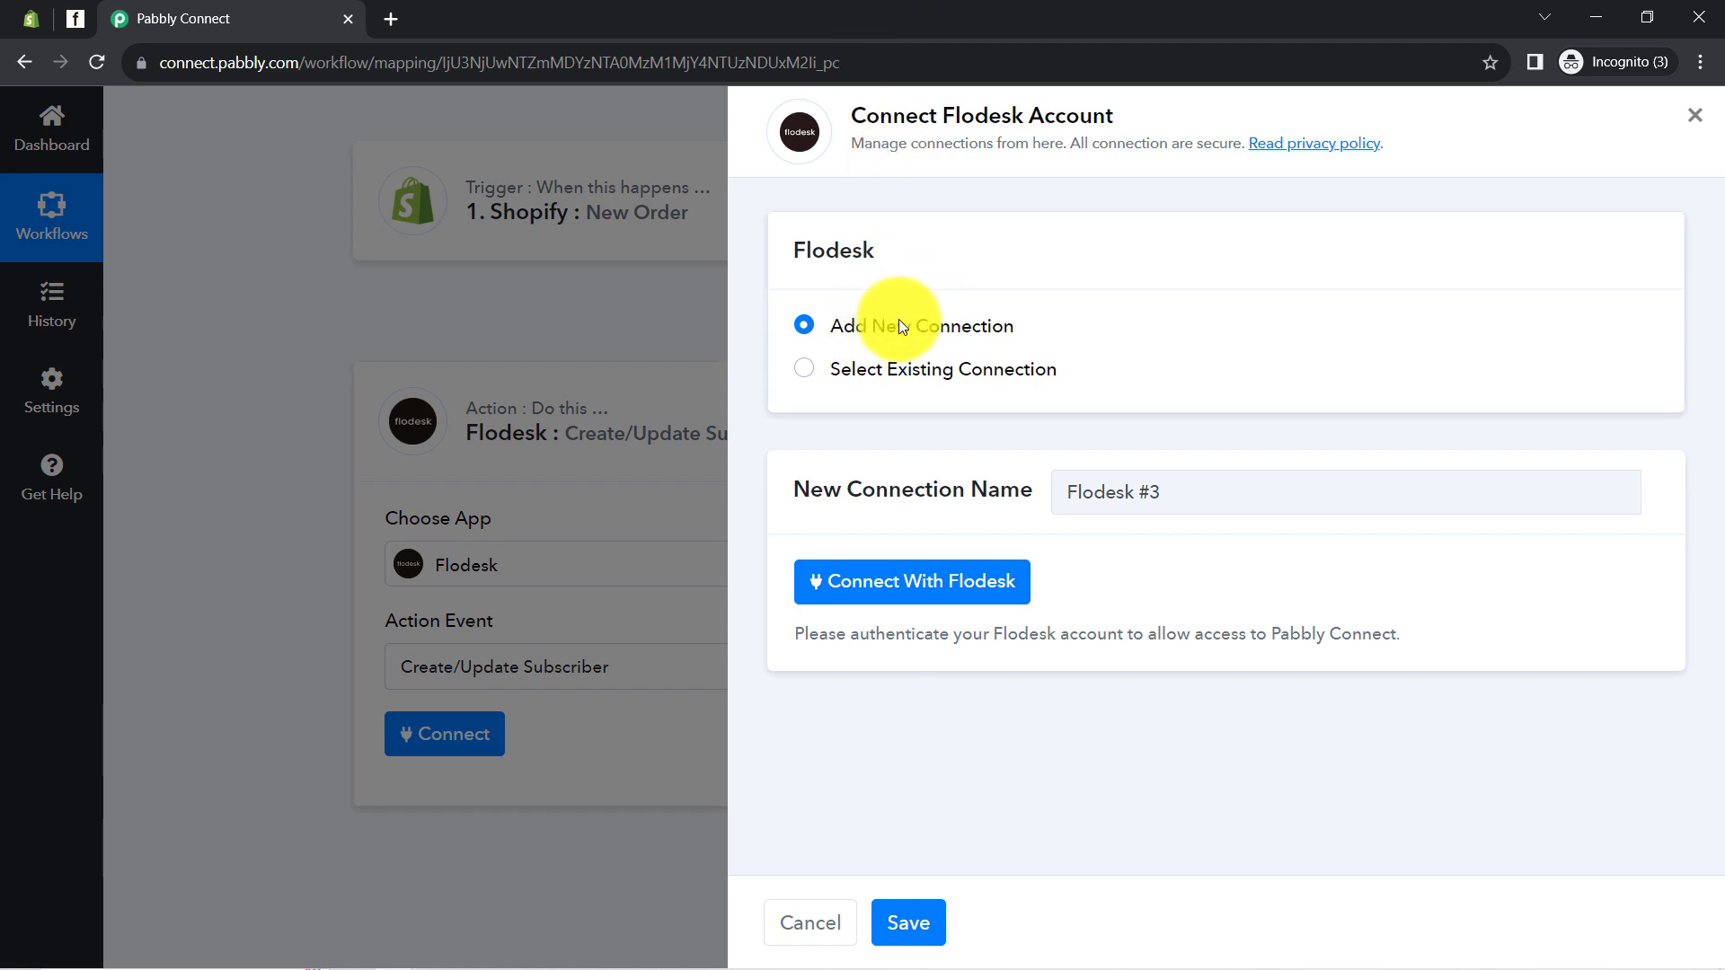
left_click(895, 368)
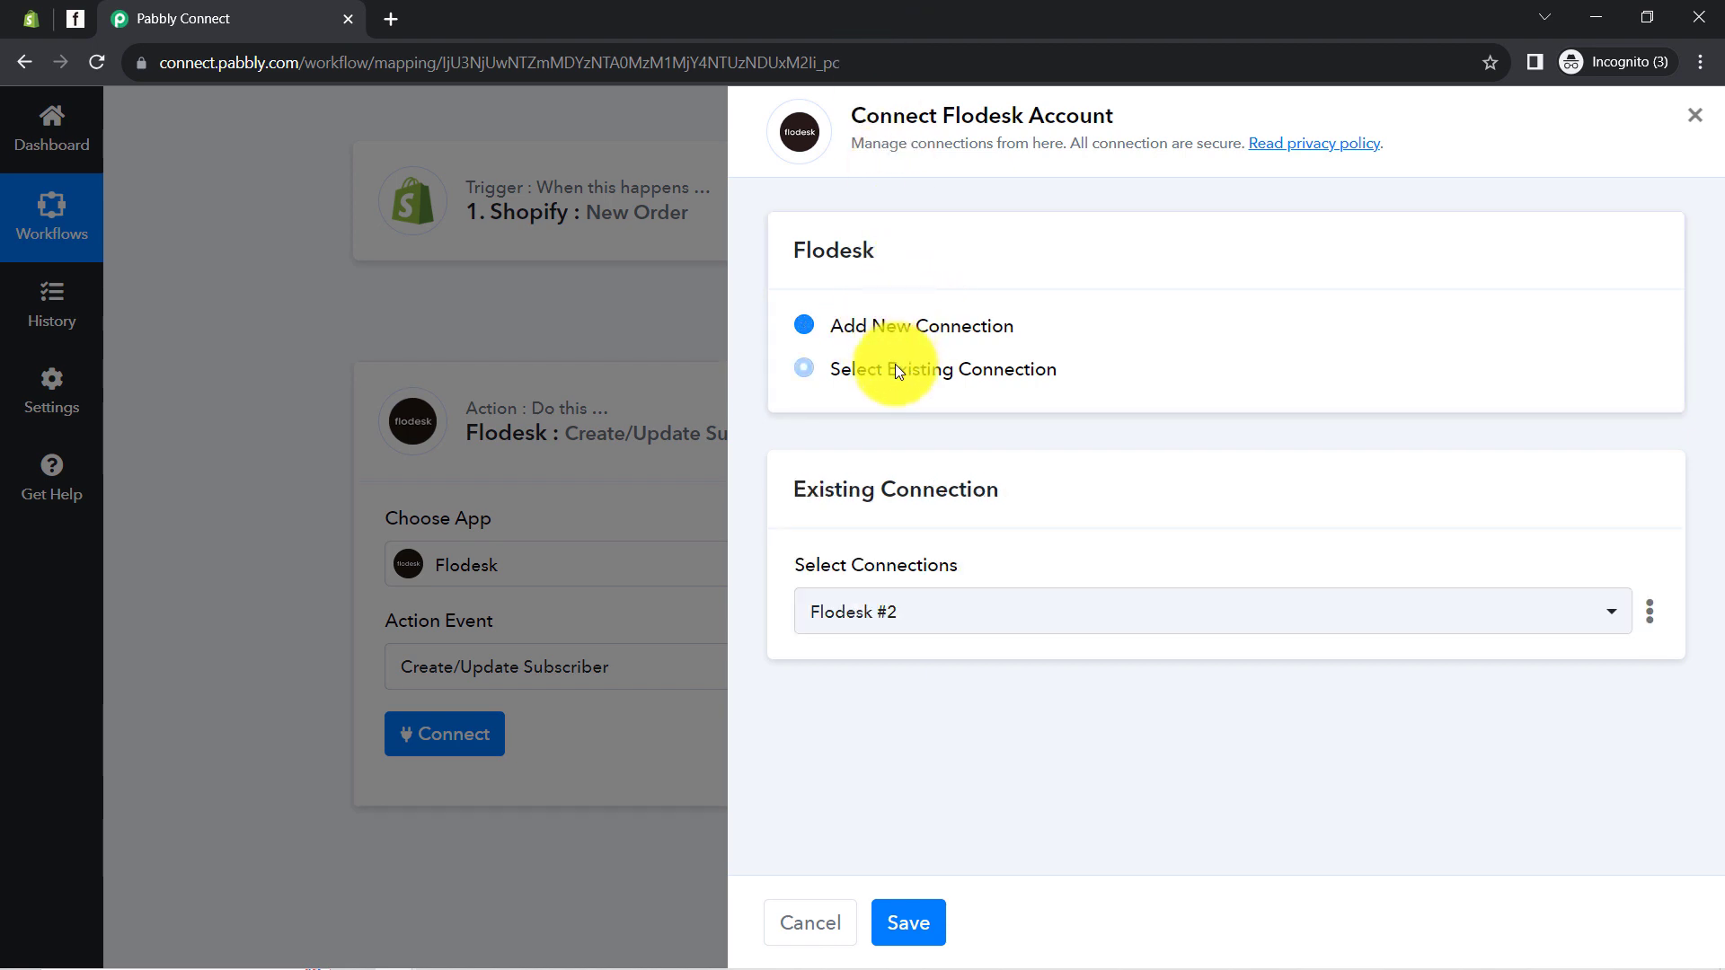
left_click(905, 922)
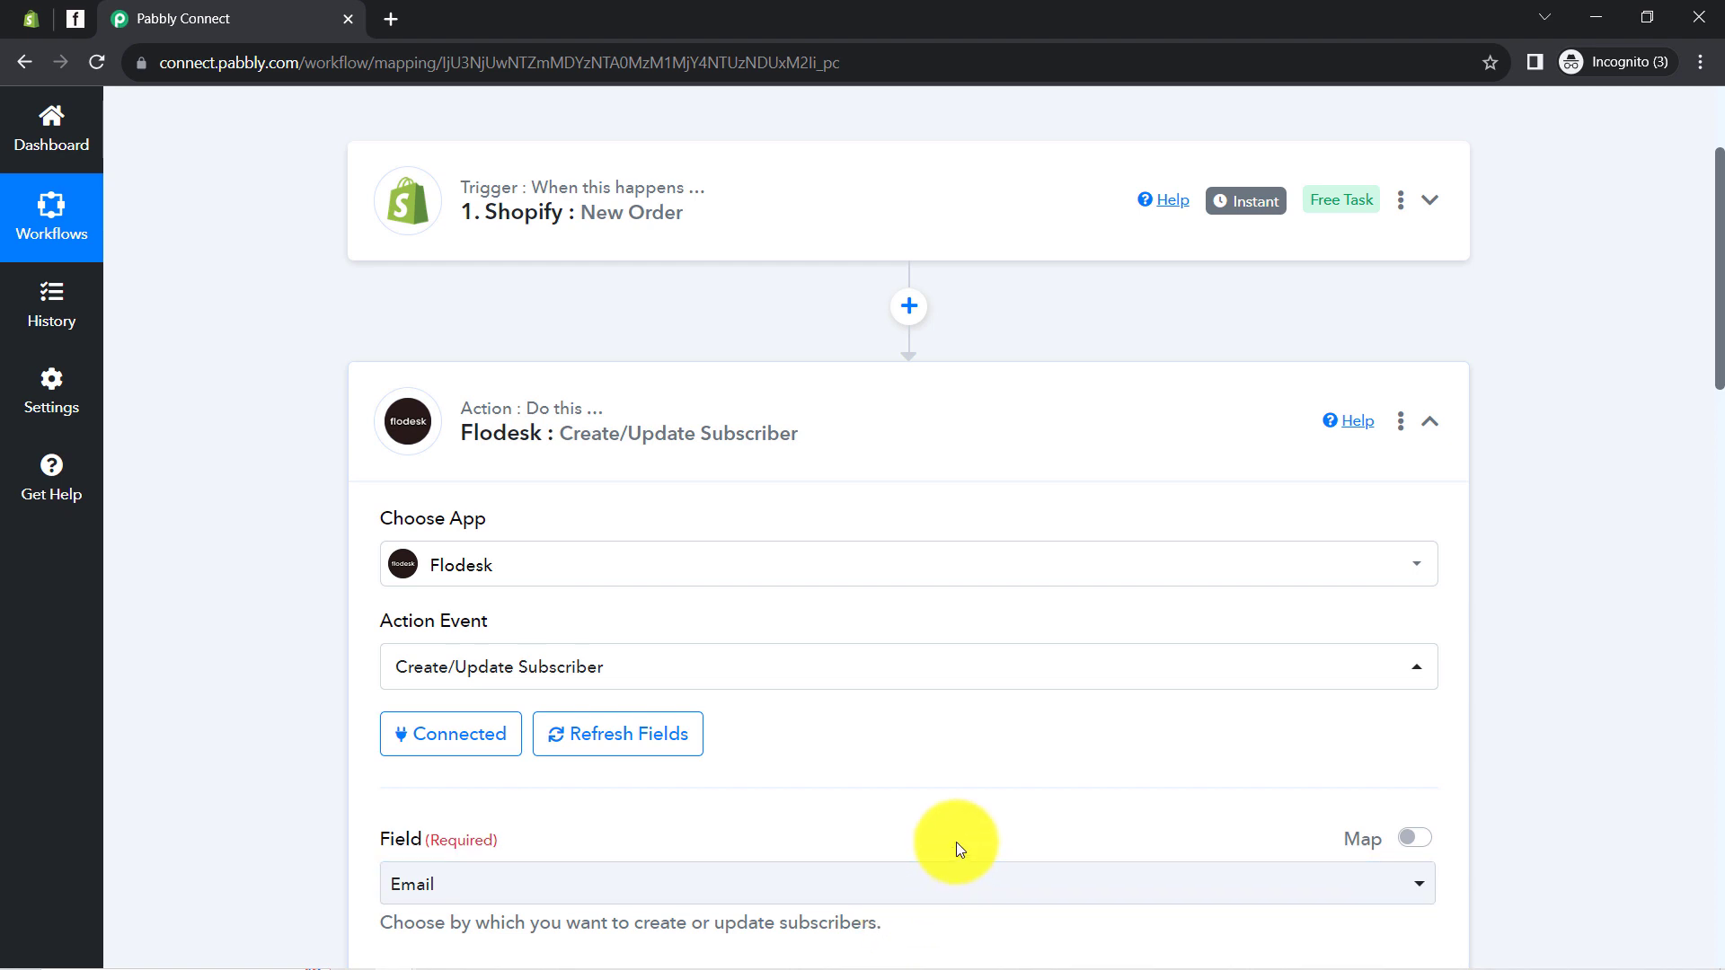
Leave the subscriber lookup Field set to Email
left_click_drag(1717, 384, 1718, 485)
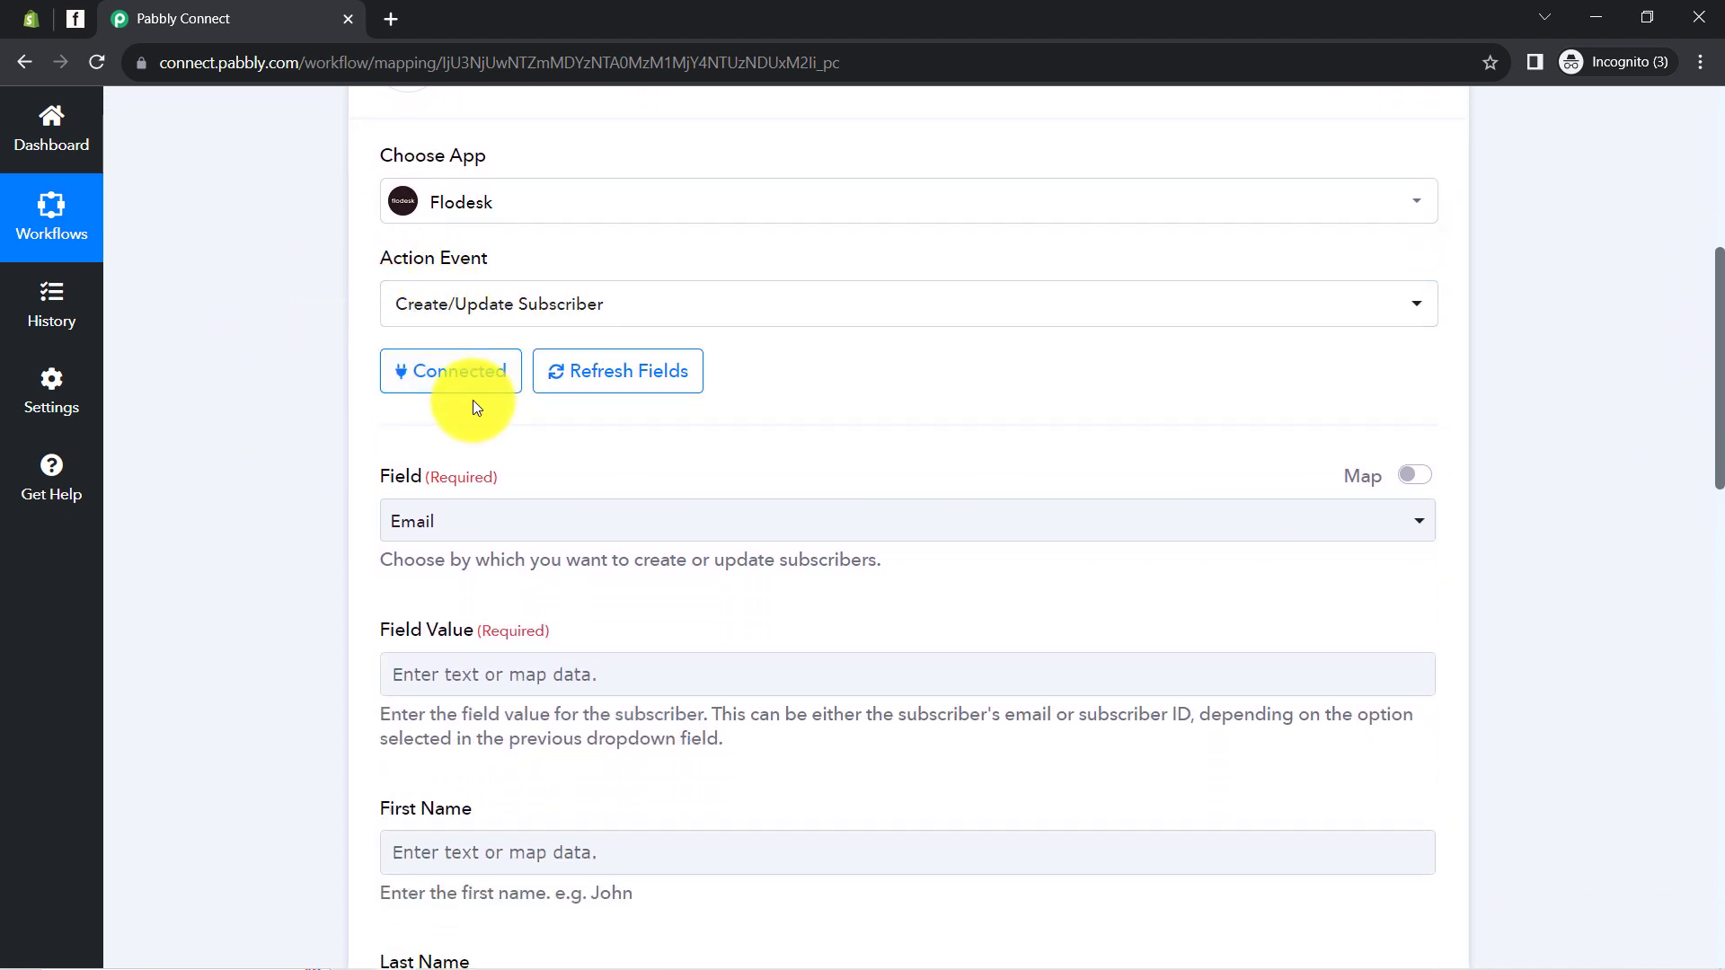
left_click_drag(388, 476, 431, 476)
left_click_drag(415, 560, 852, 569)
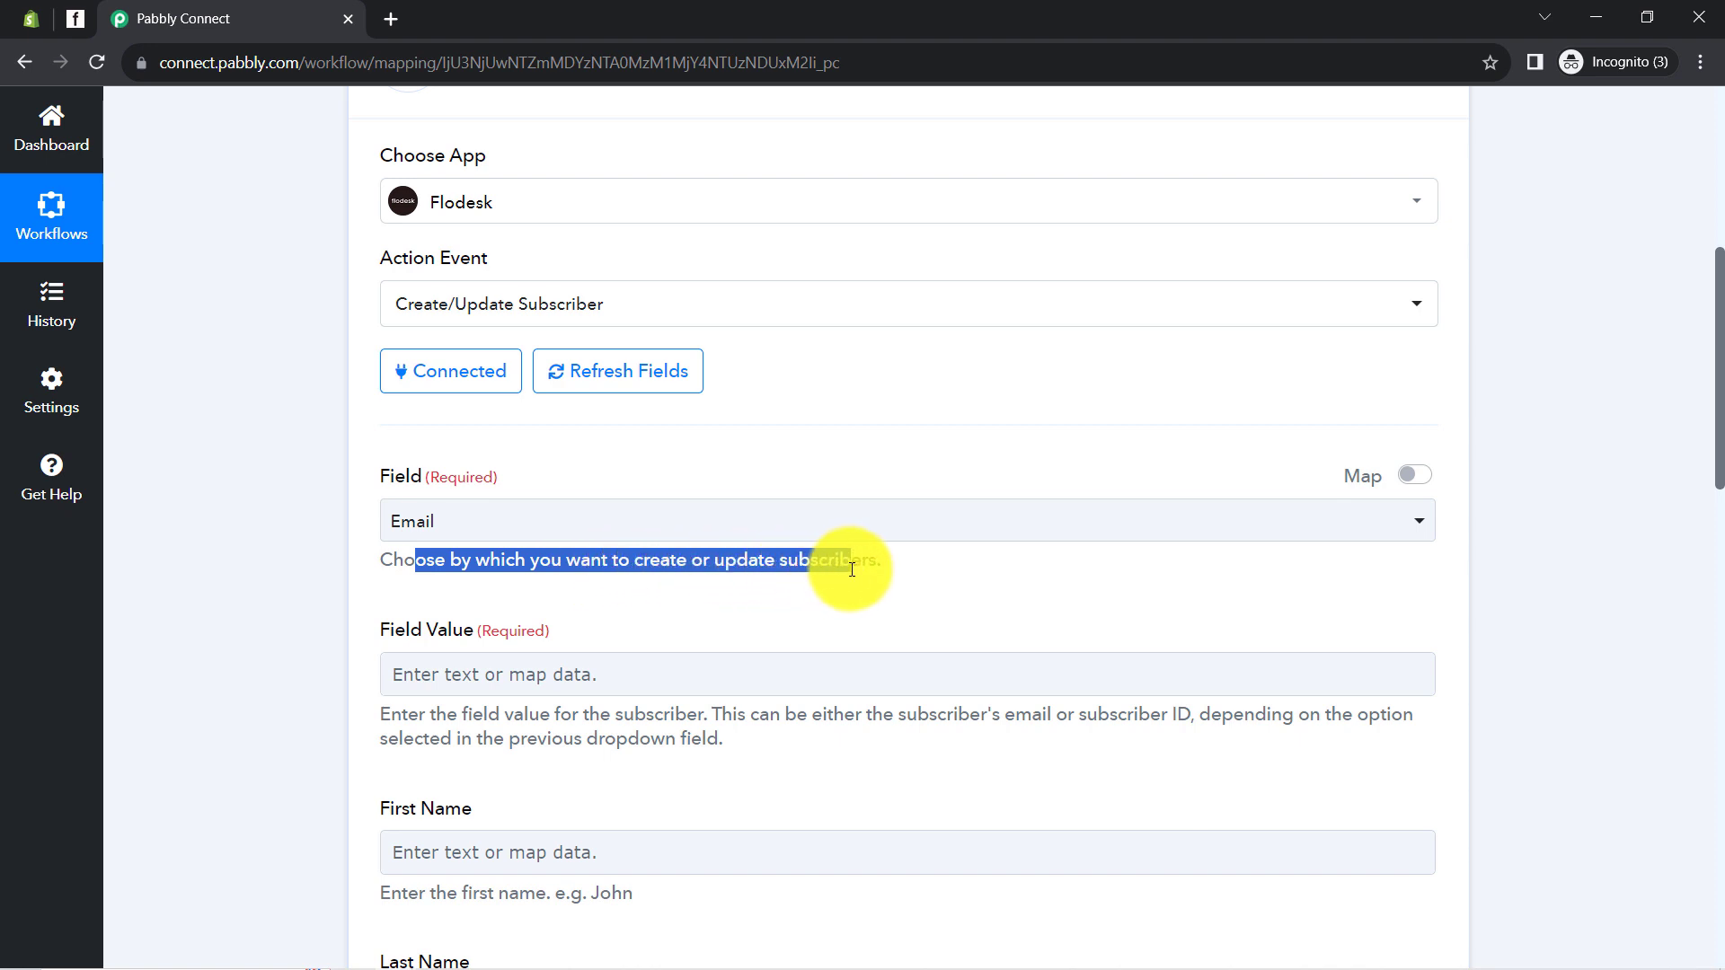
left_click(534, 534)
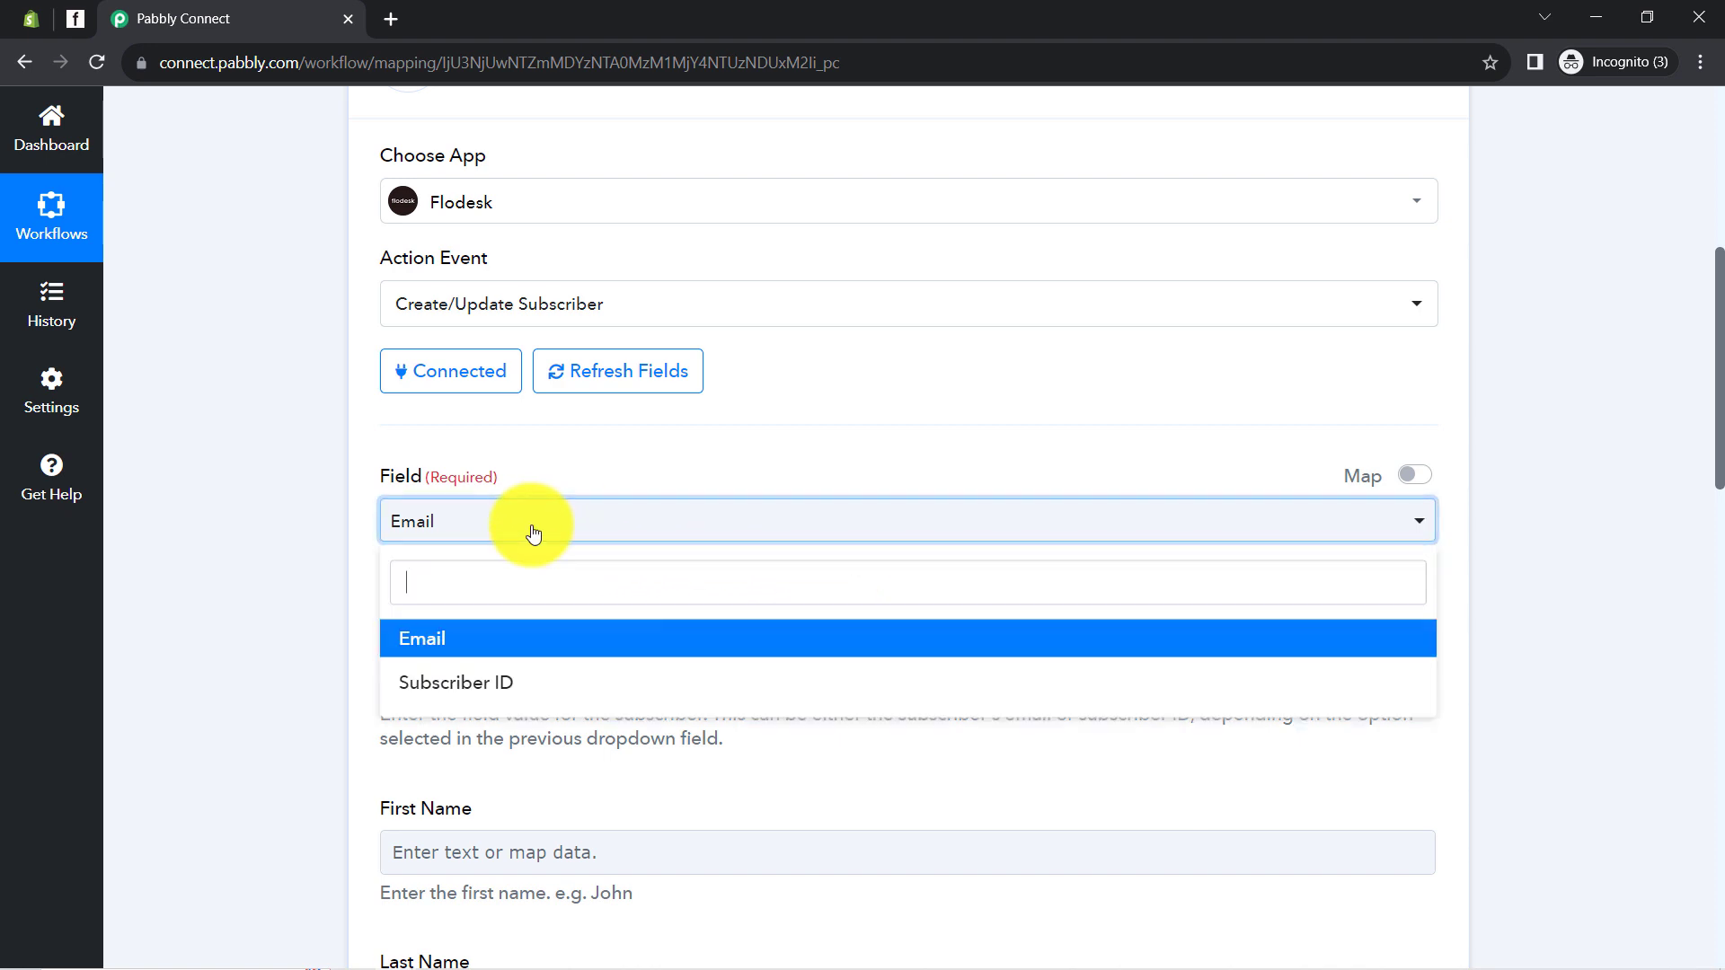
left_click(409, 647)
scroll(305, 714, "up", 7)
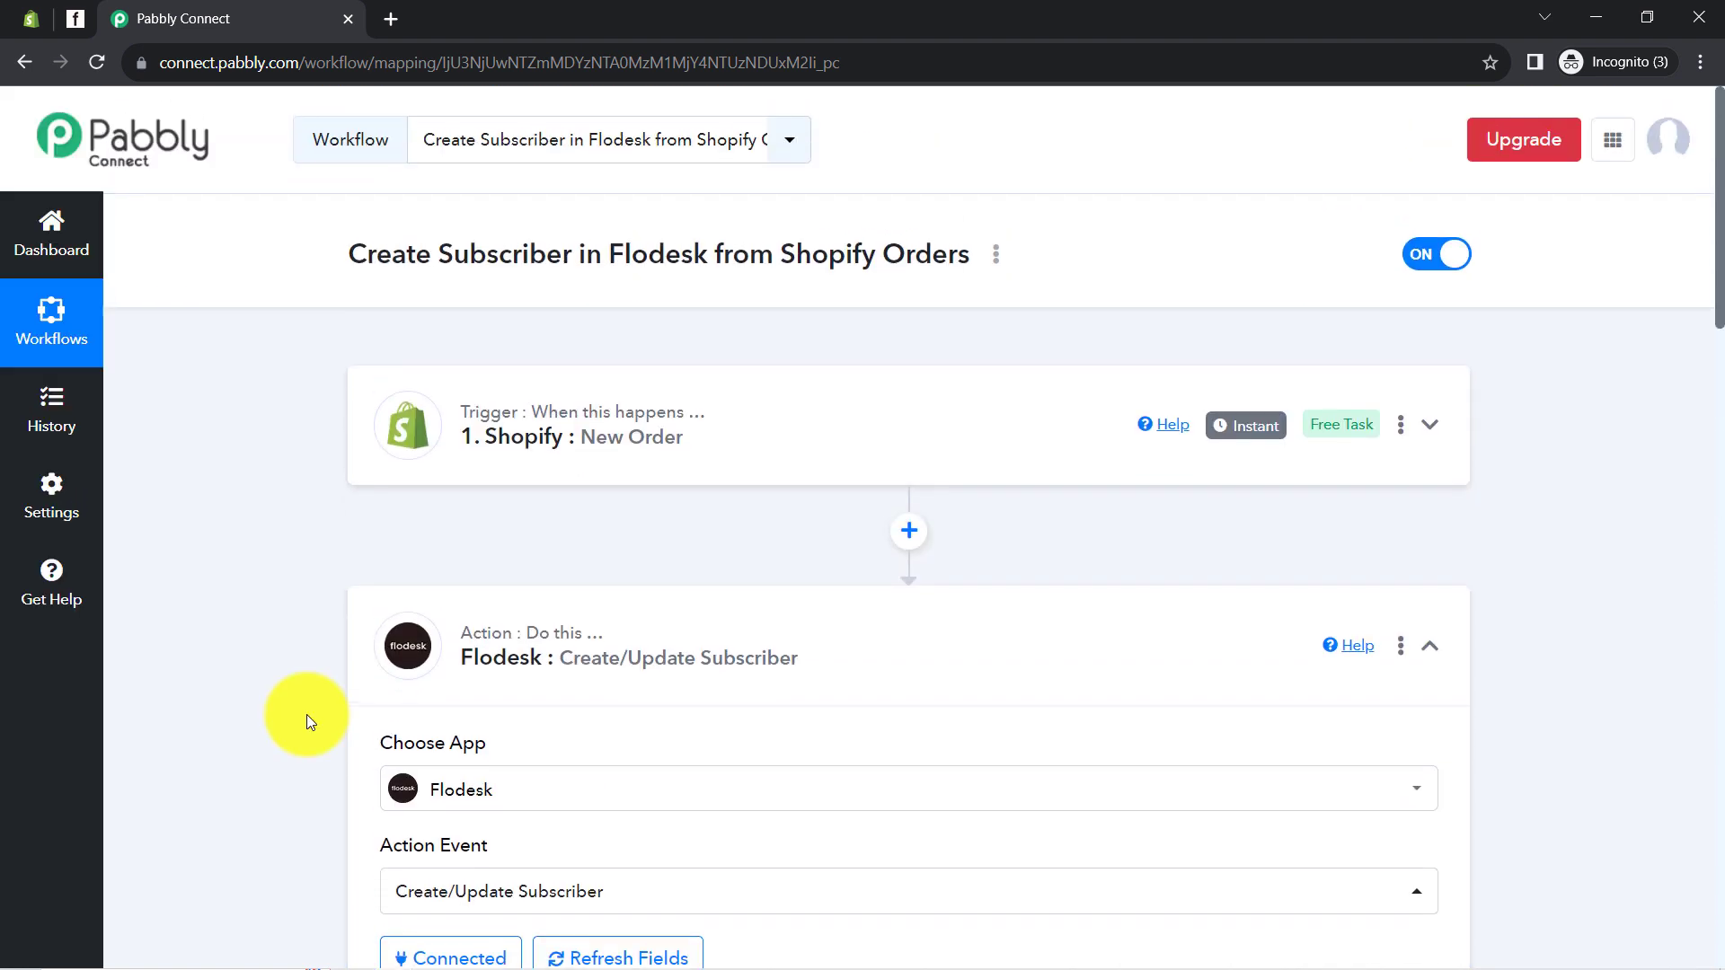
Expand the Shopify trigger and review the captured order data
left_click(527, 440)
left_click(503, 439)
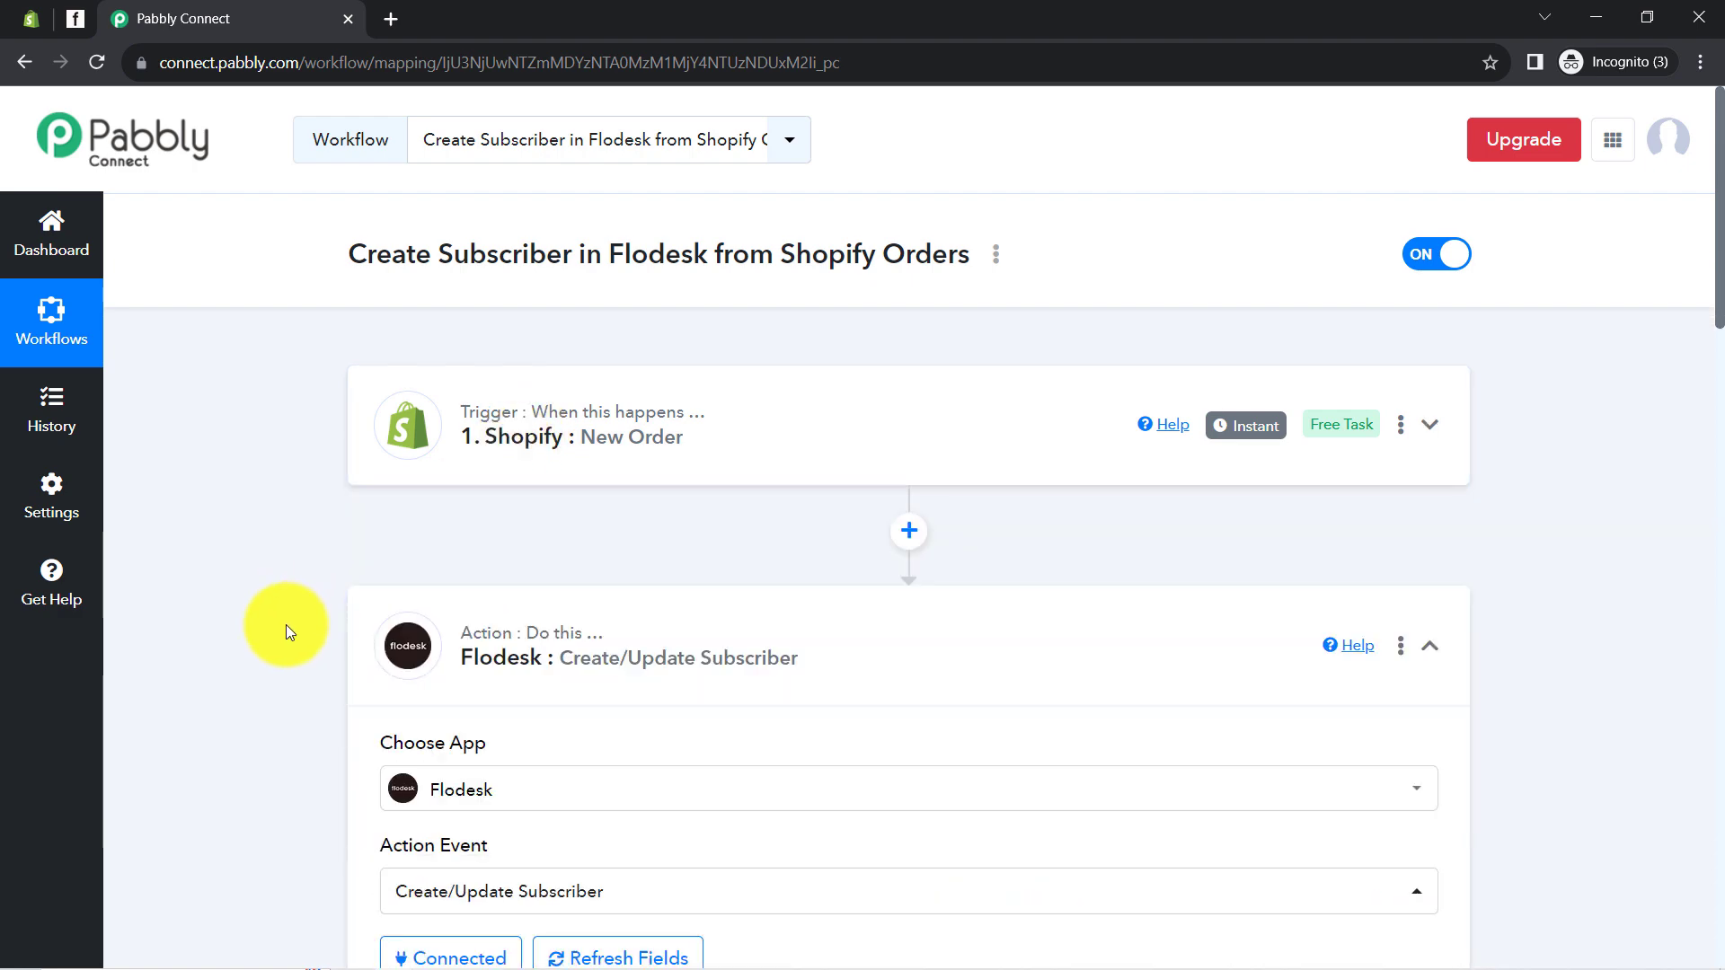
scroll(285, 631, "down", 7)
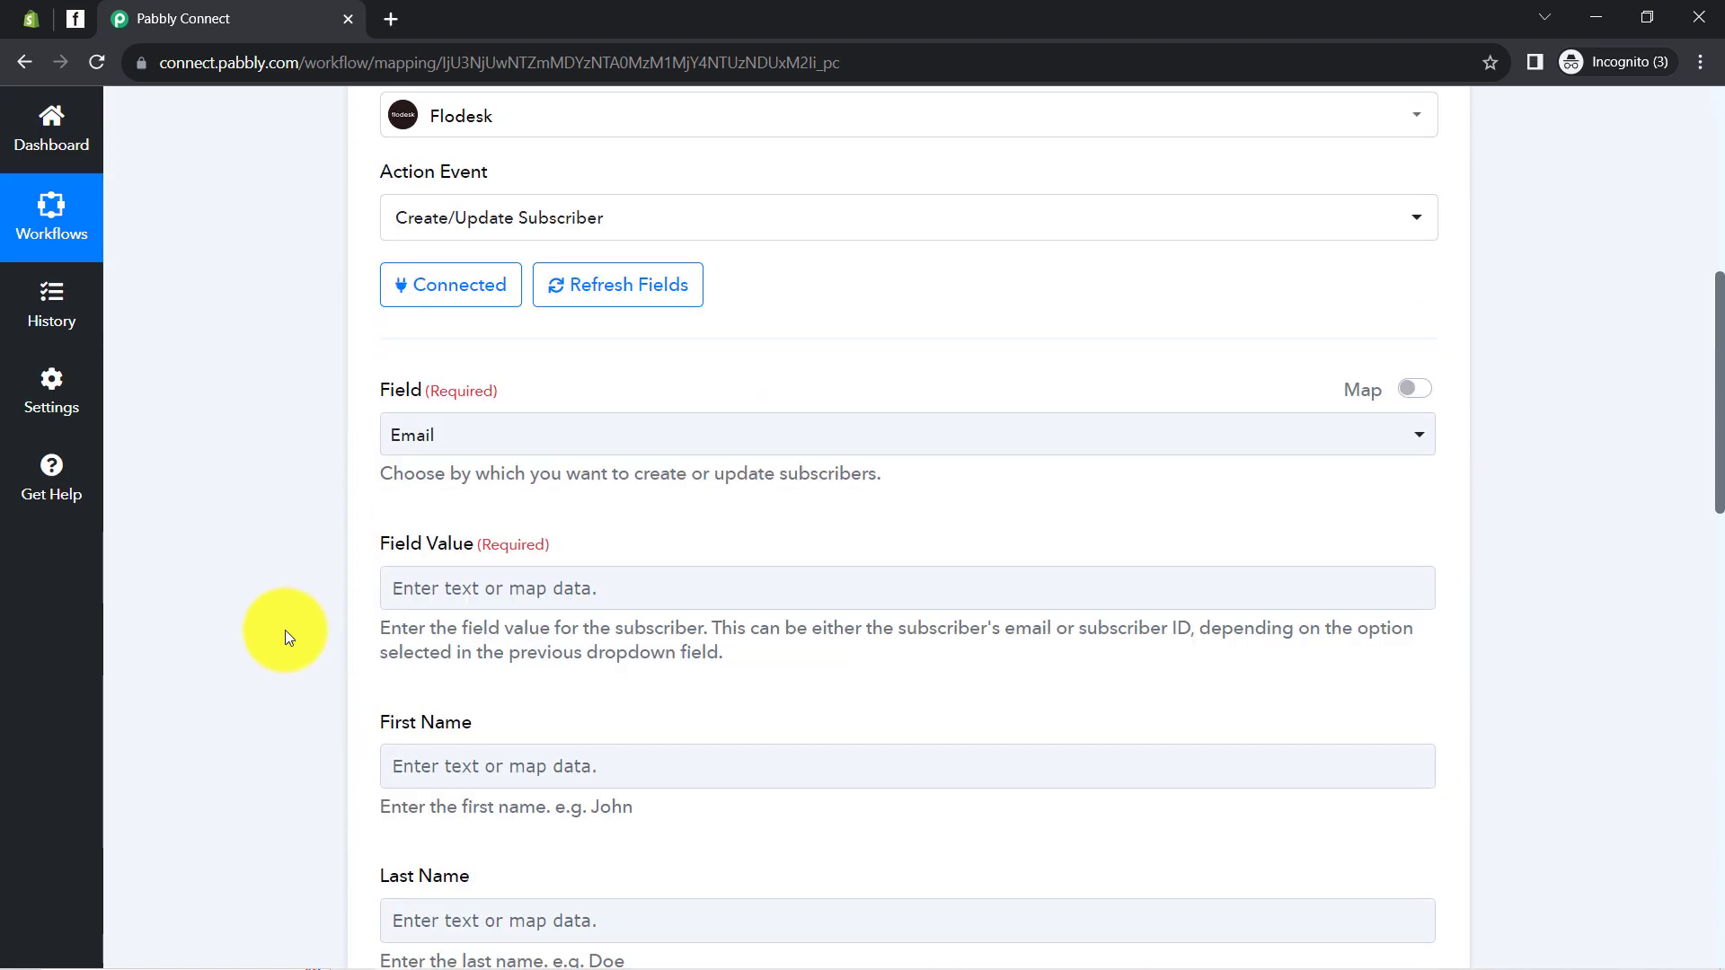
scroll(286, 631, "down", 4)
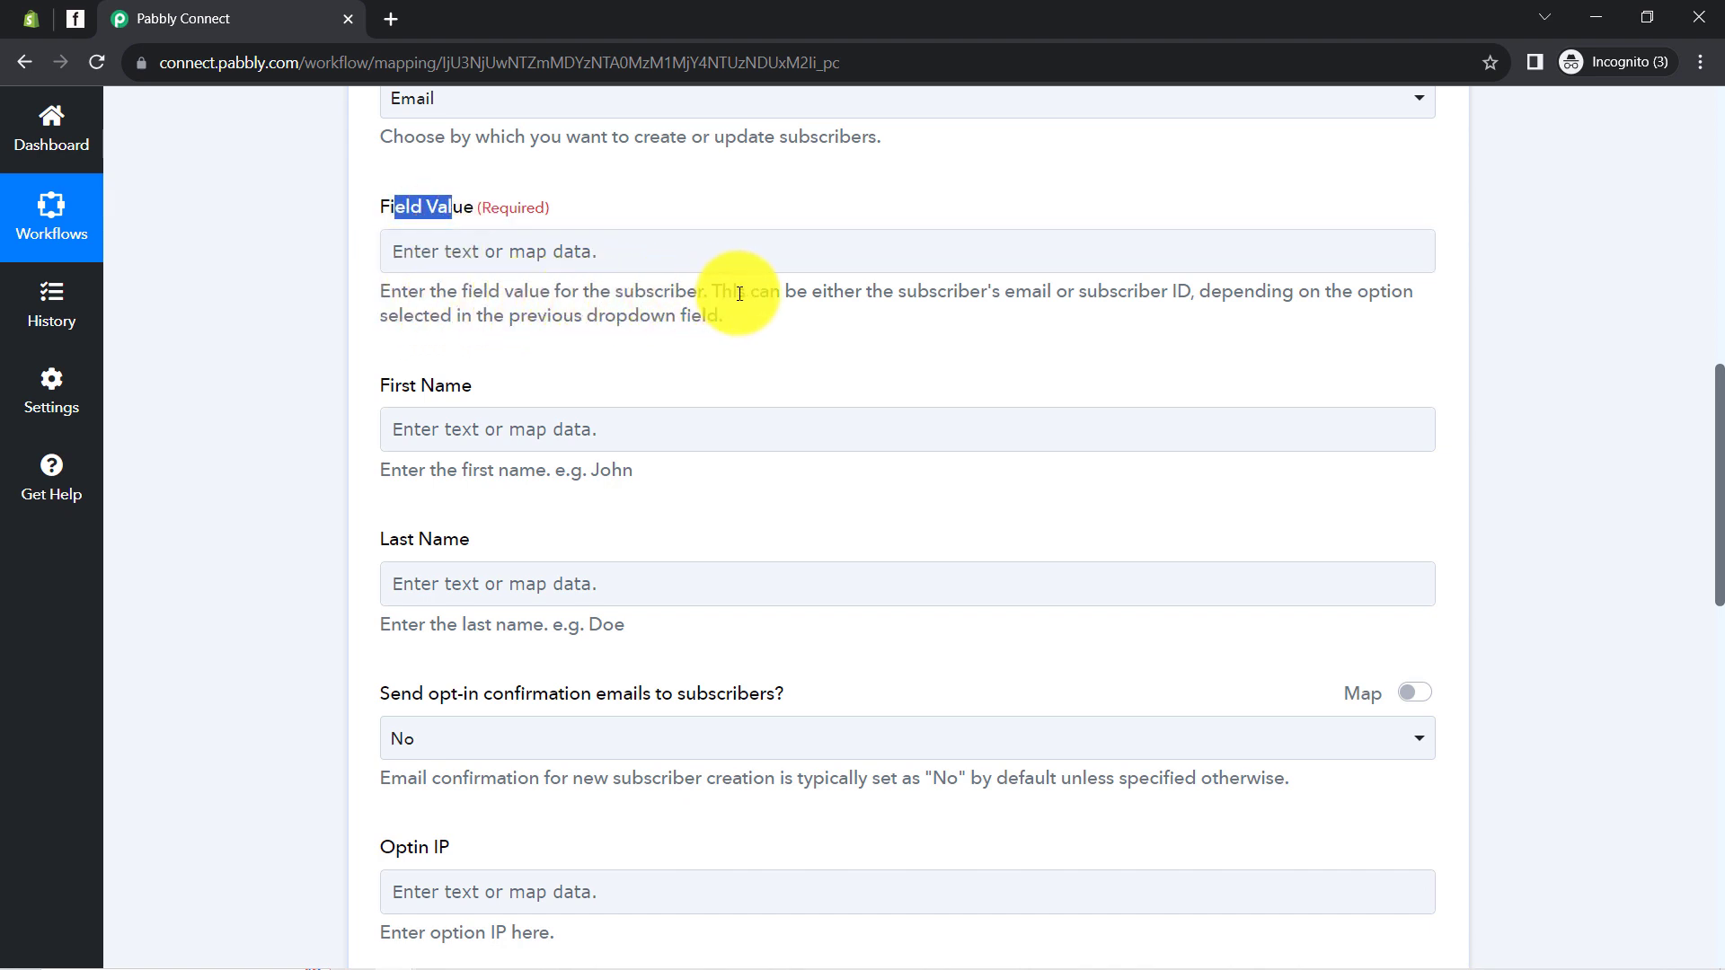
left_click_drag(737, 292, 707, 318)
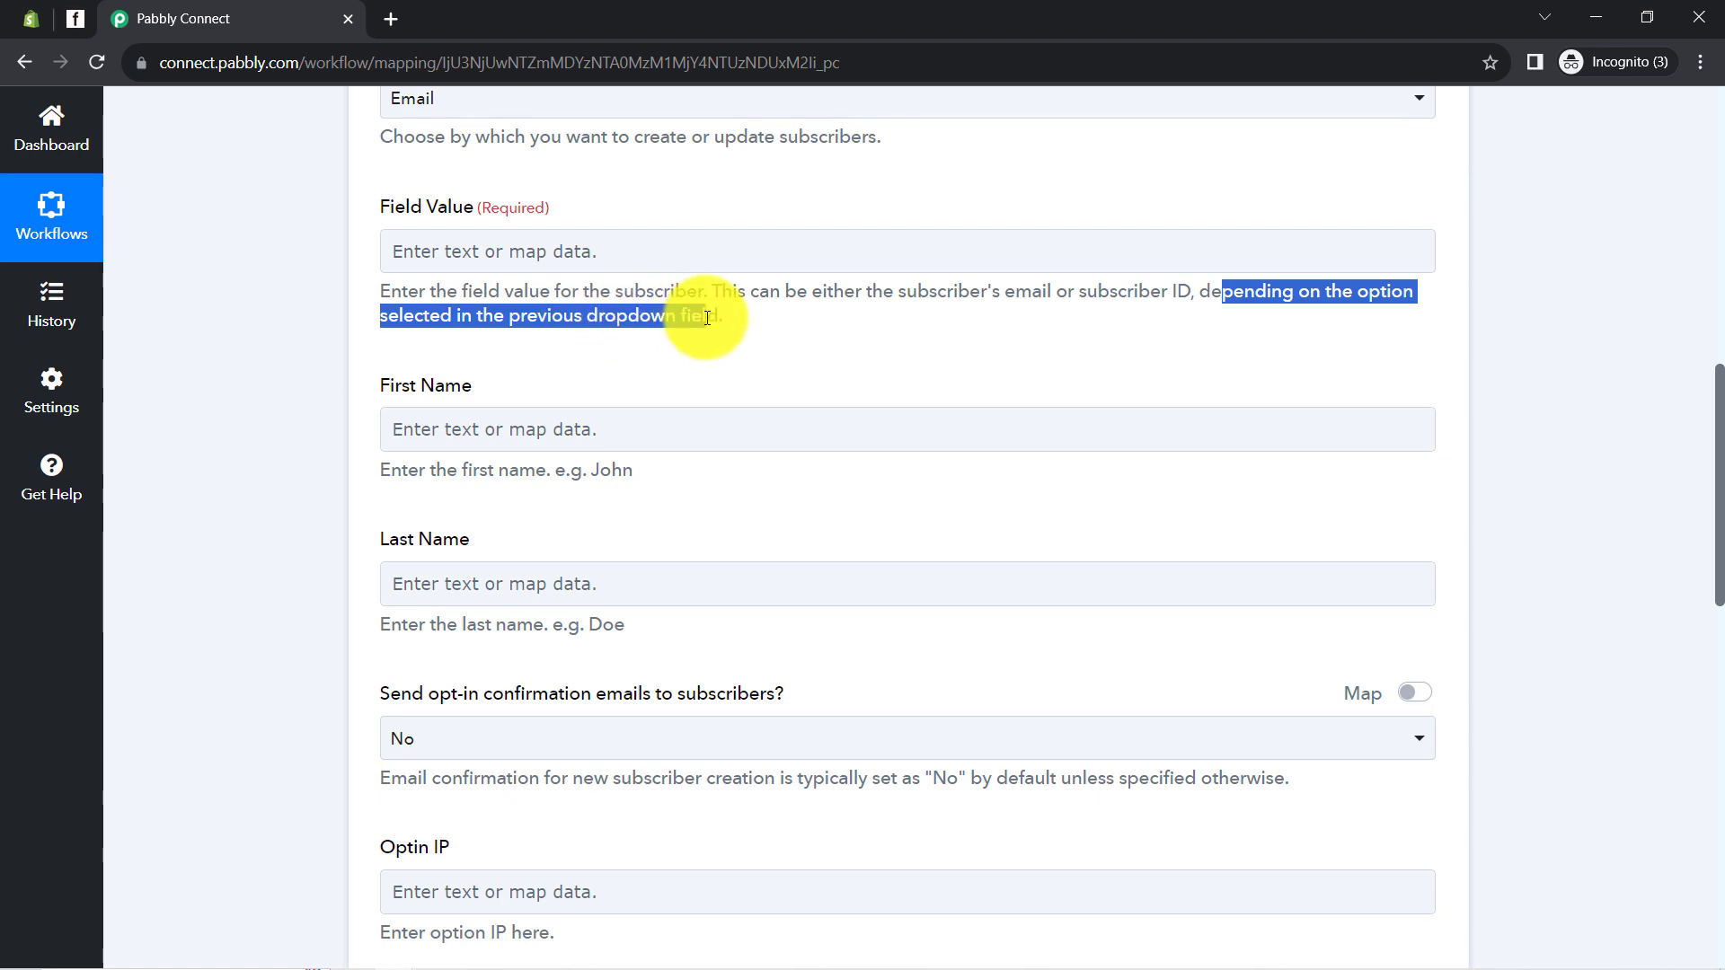
scroll(341, 446, "up", 10)
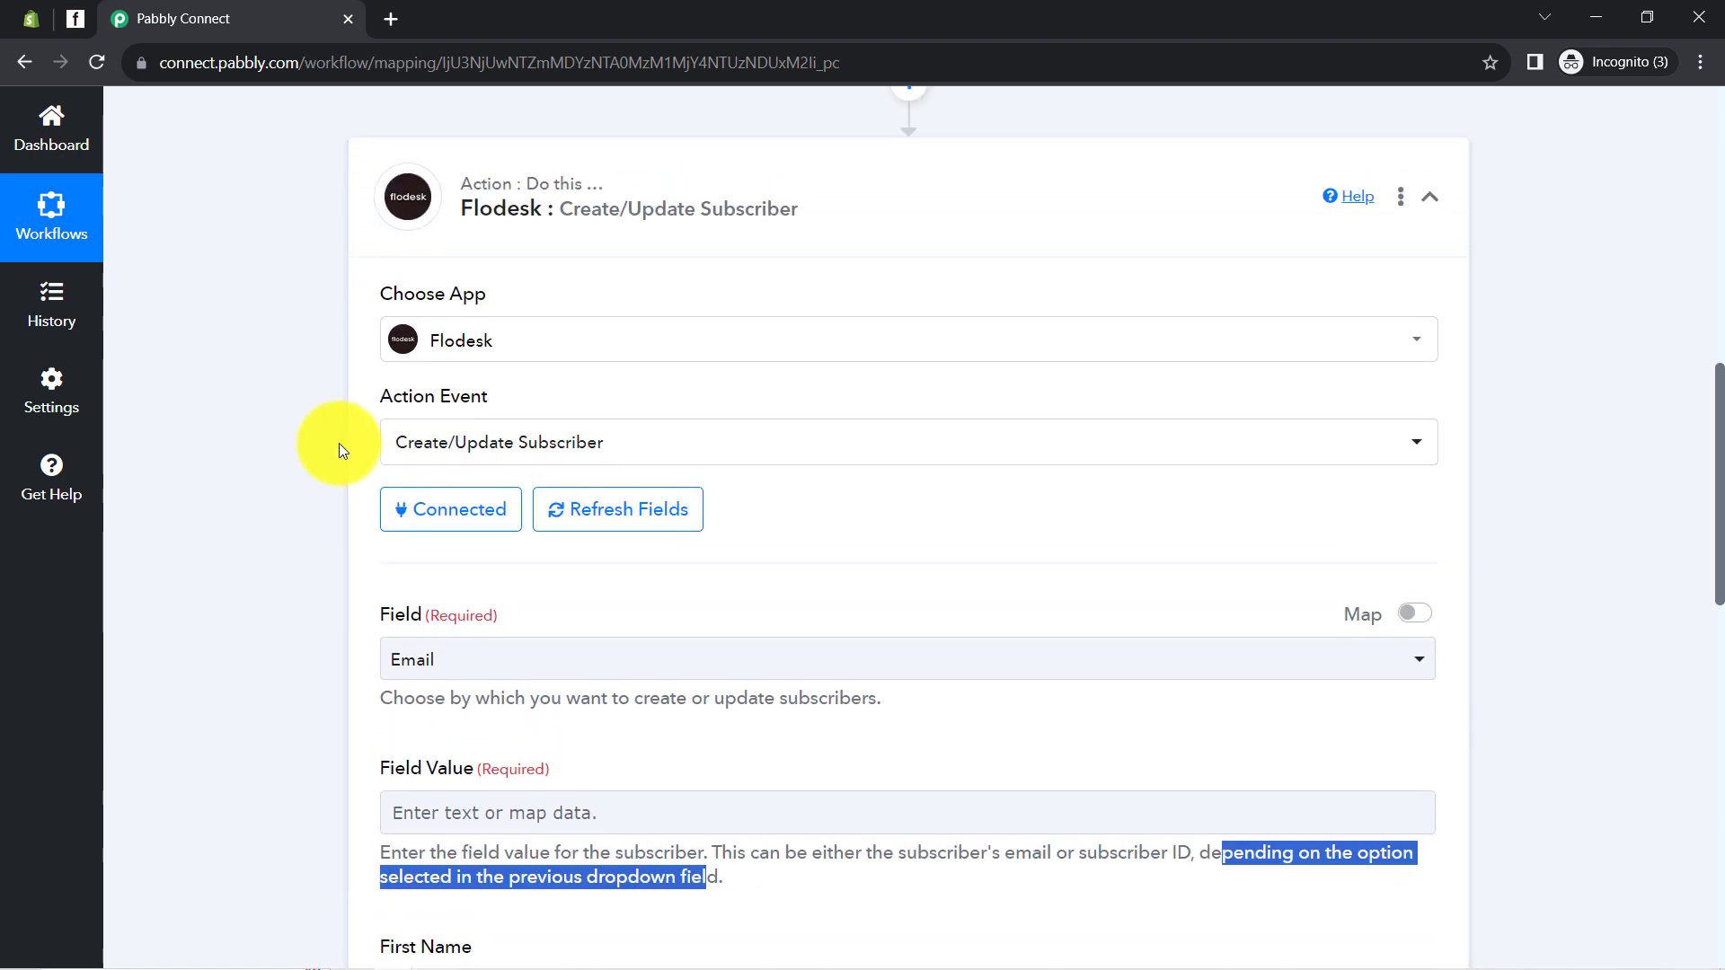
left_click(476, 328)
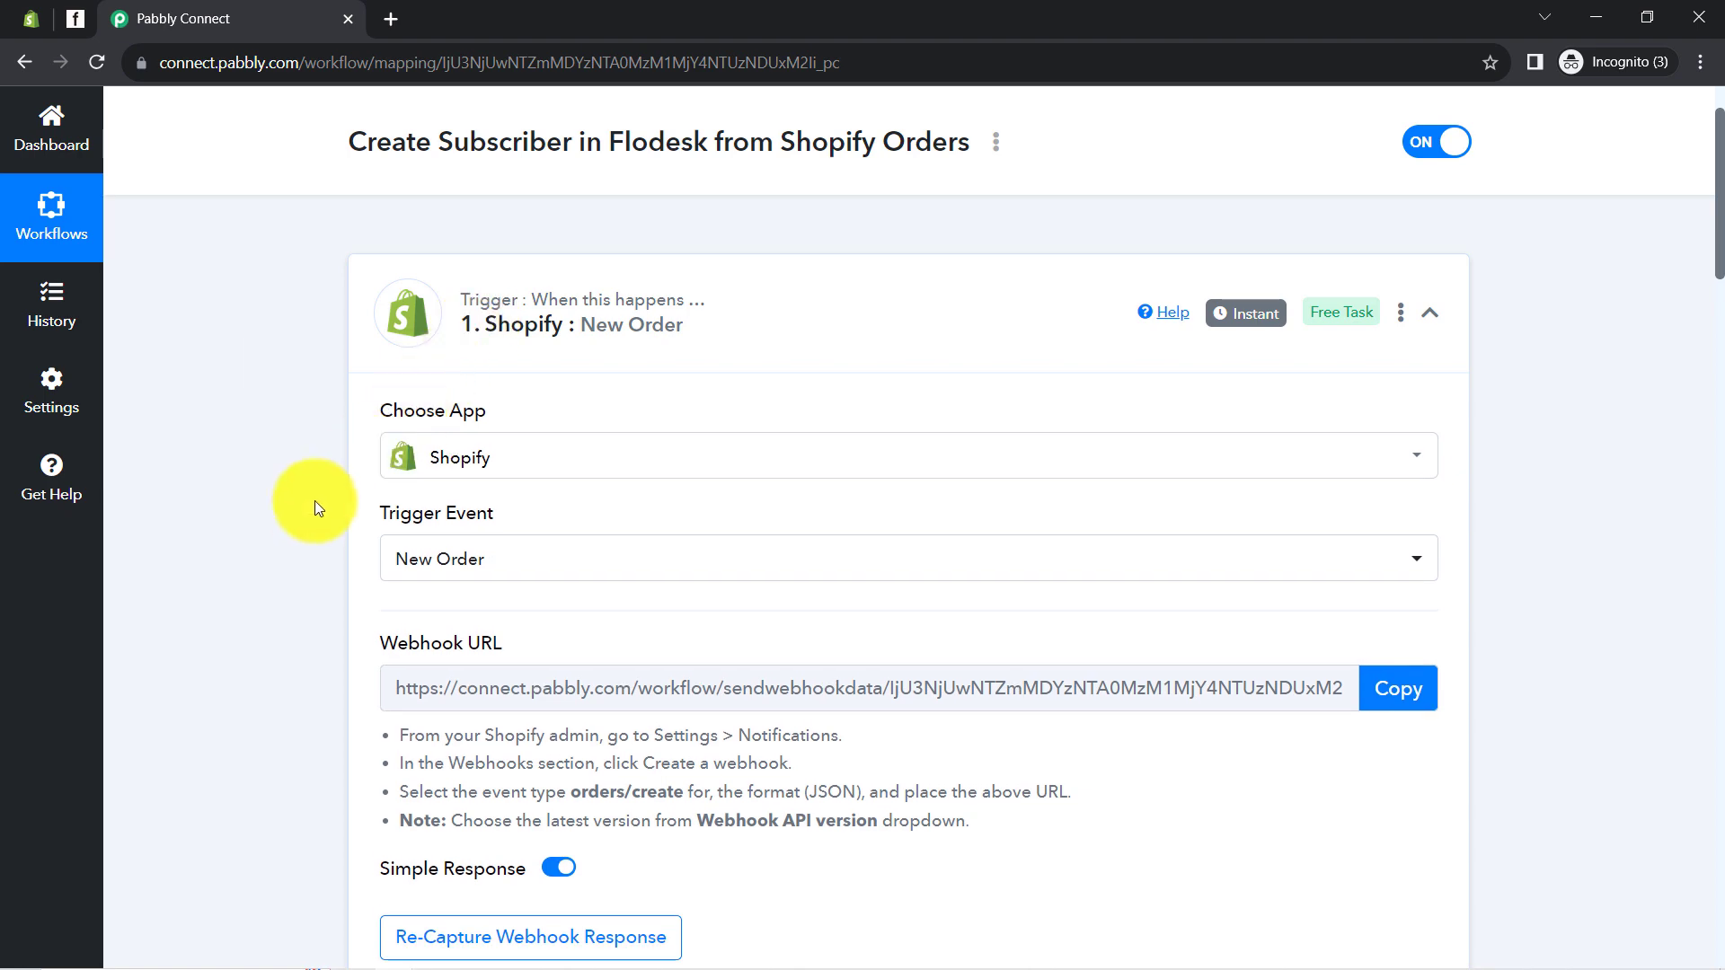
scroll(313, 512, "down", 8)
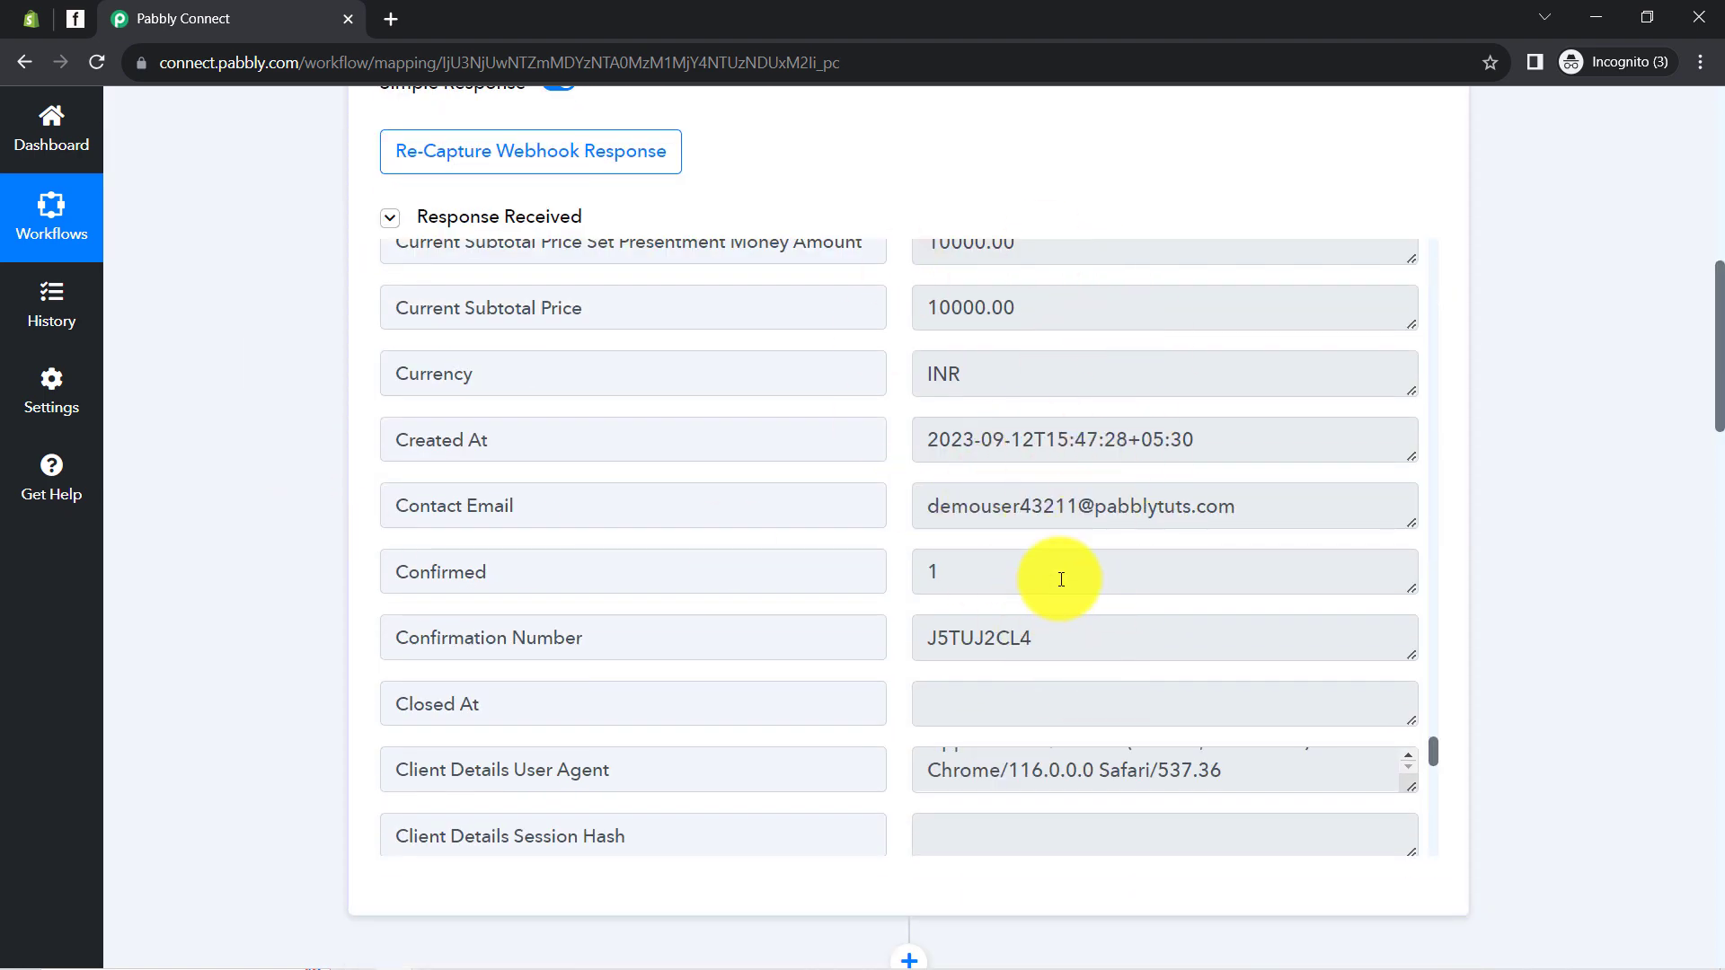
scroll(220, 634, "down", 6)
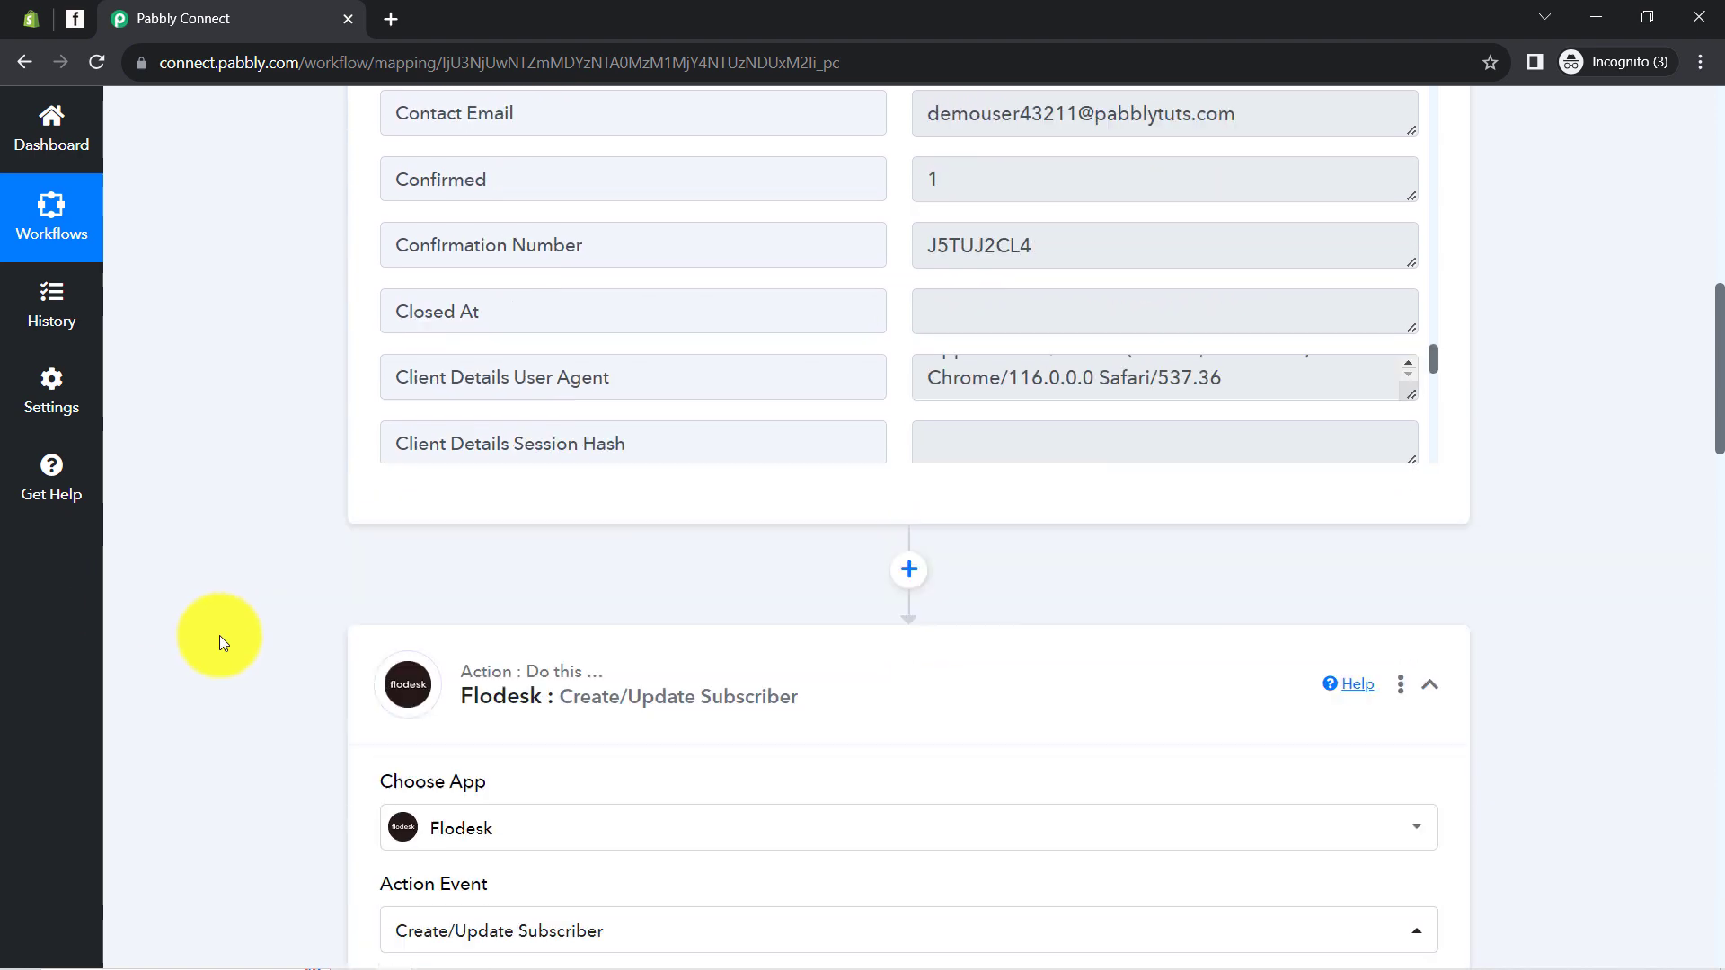
scroll(223, 634, "down", 3)
scroll(225, 626, "down", 6)
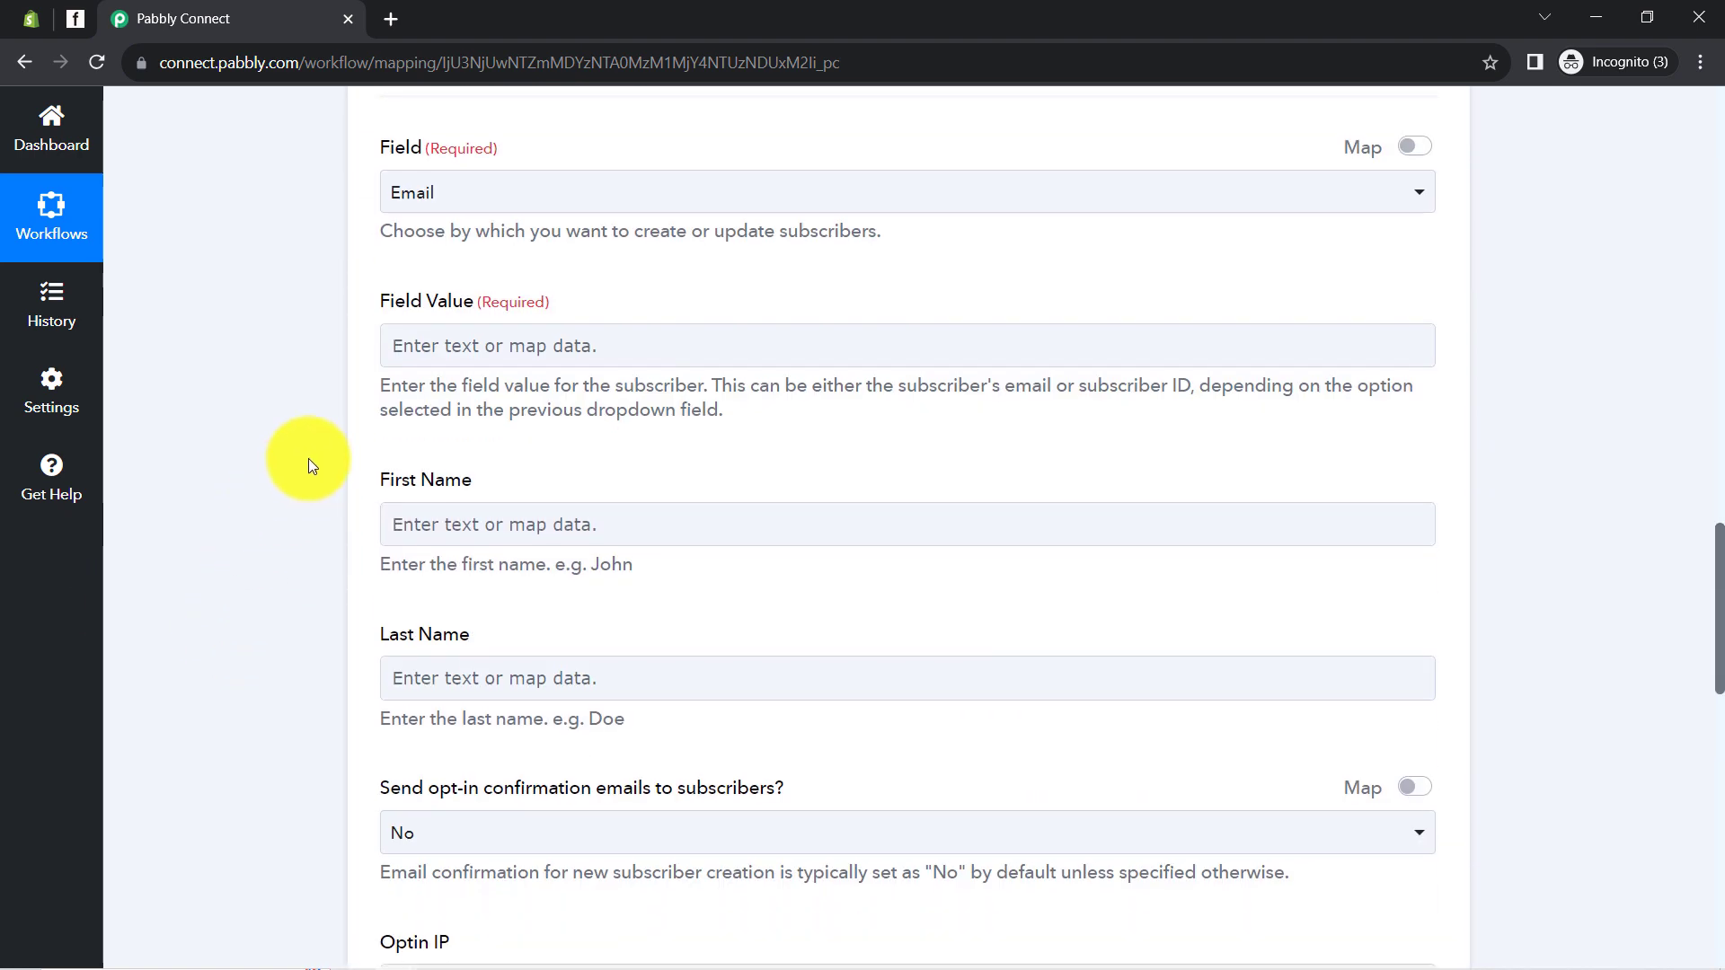
Map Field Value to the Shopify New Order's Email, found by searching '@'
left_click(451, 343)
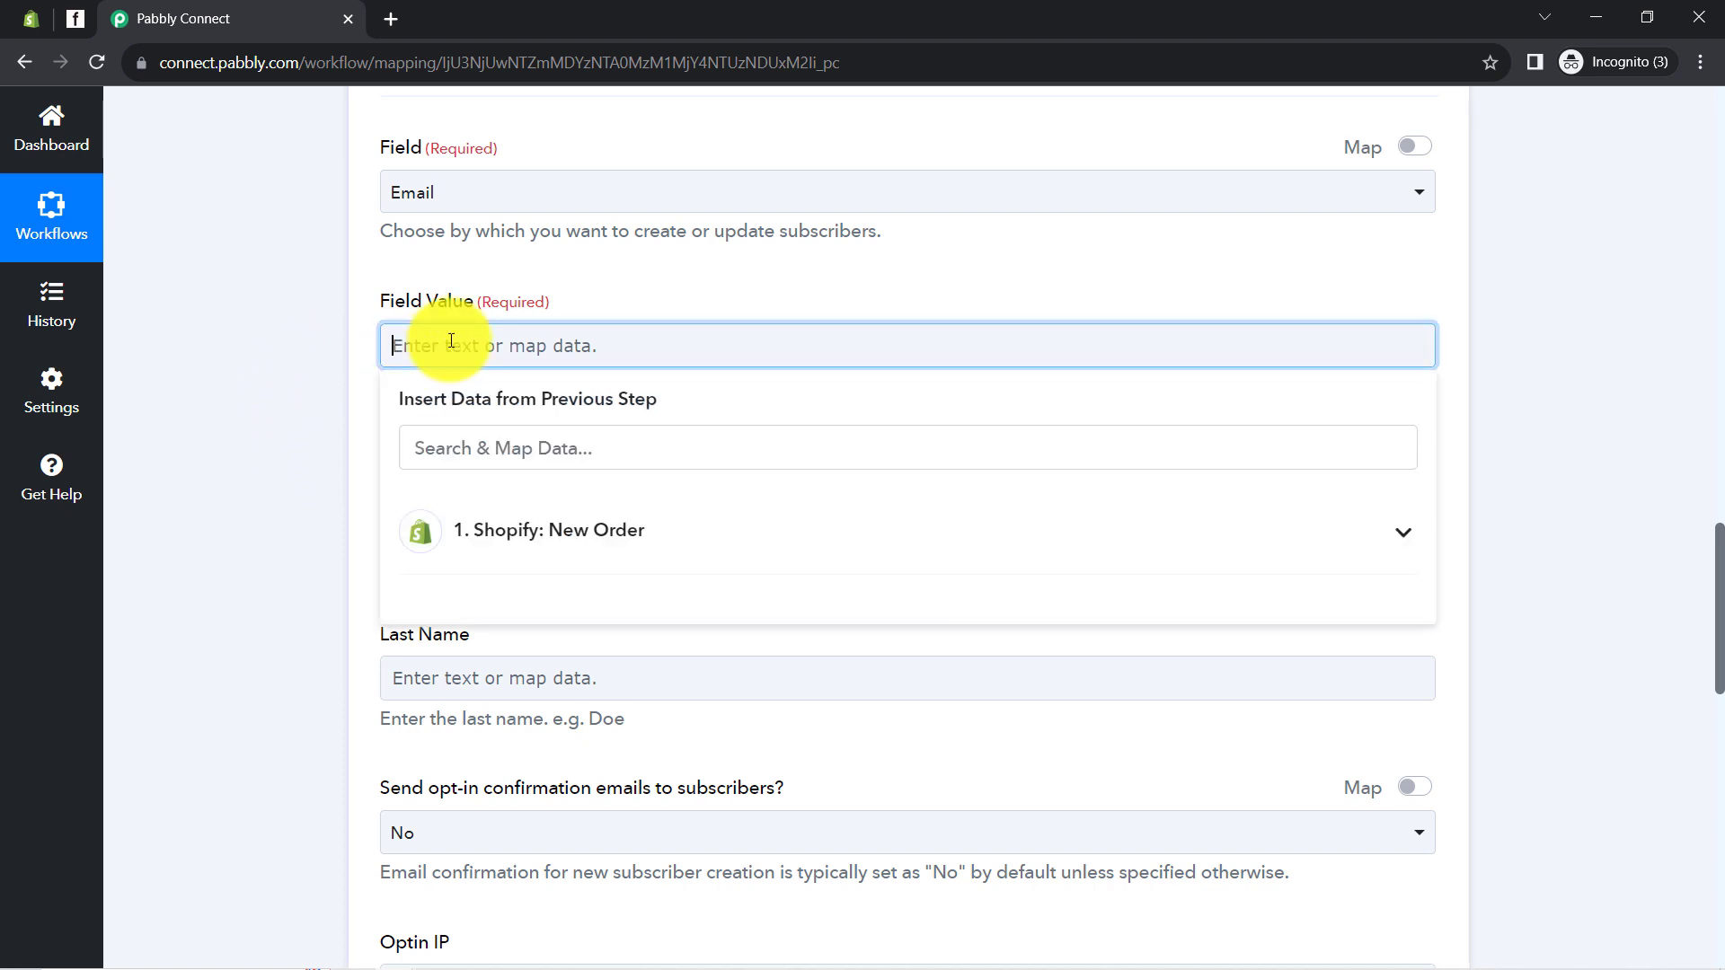
left_click(575, 530)
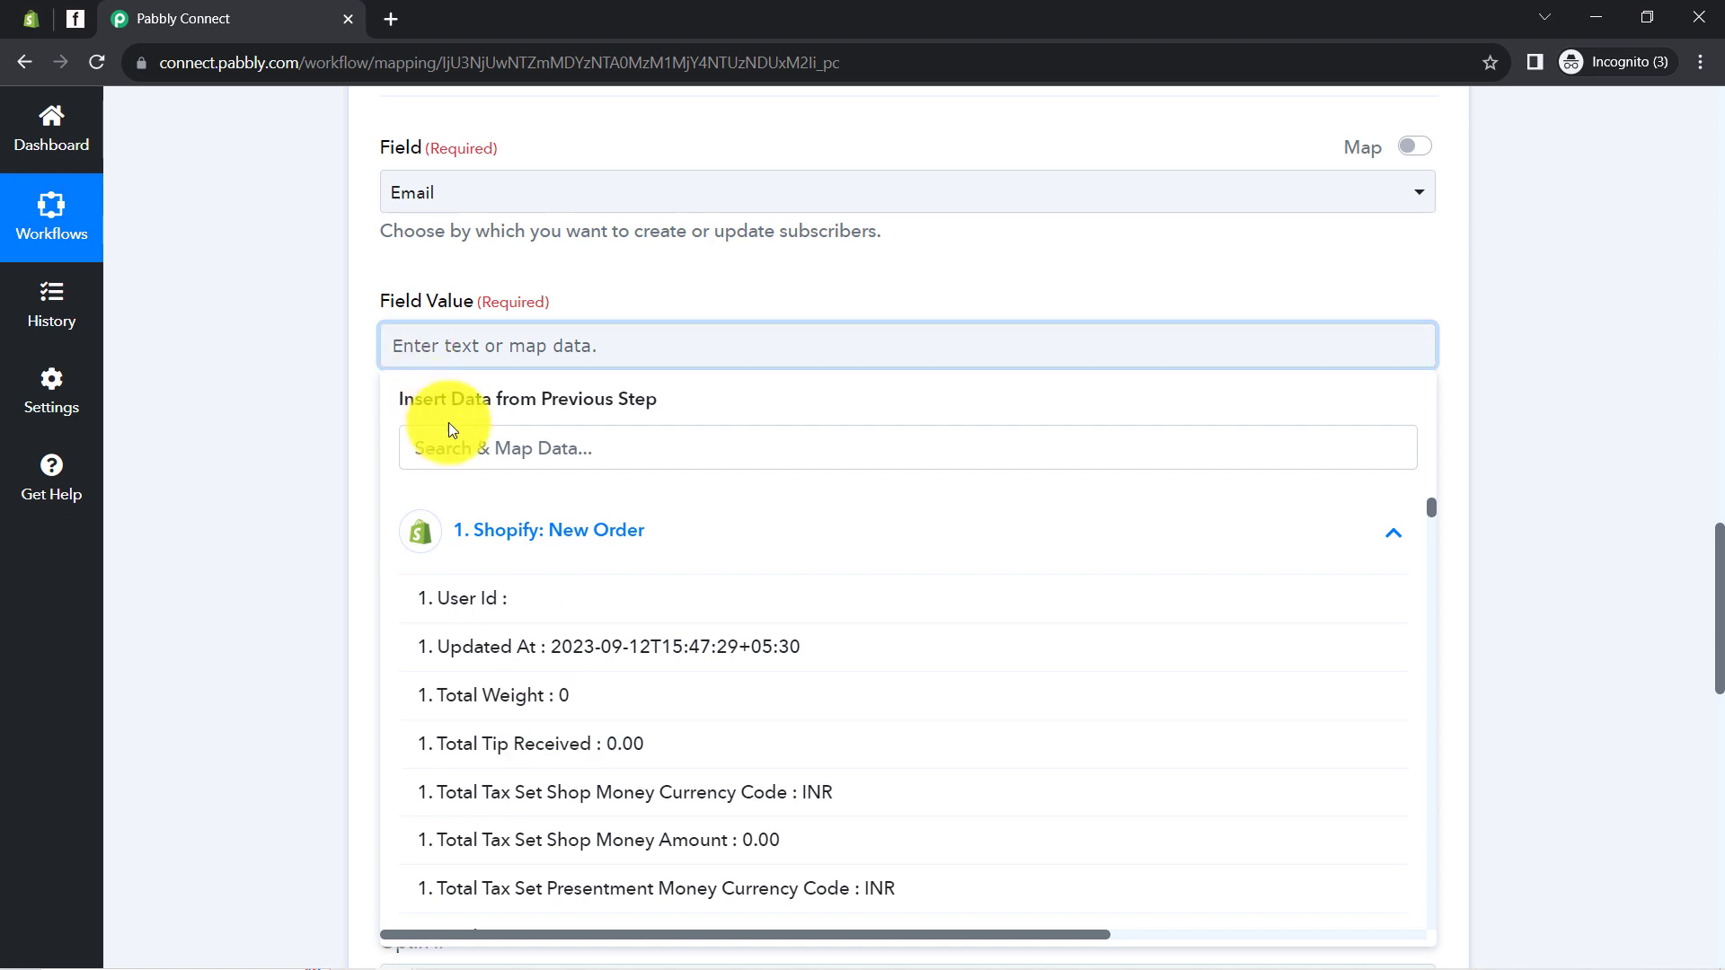
left_click(460, 443)
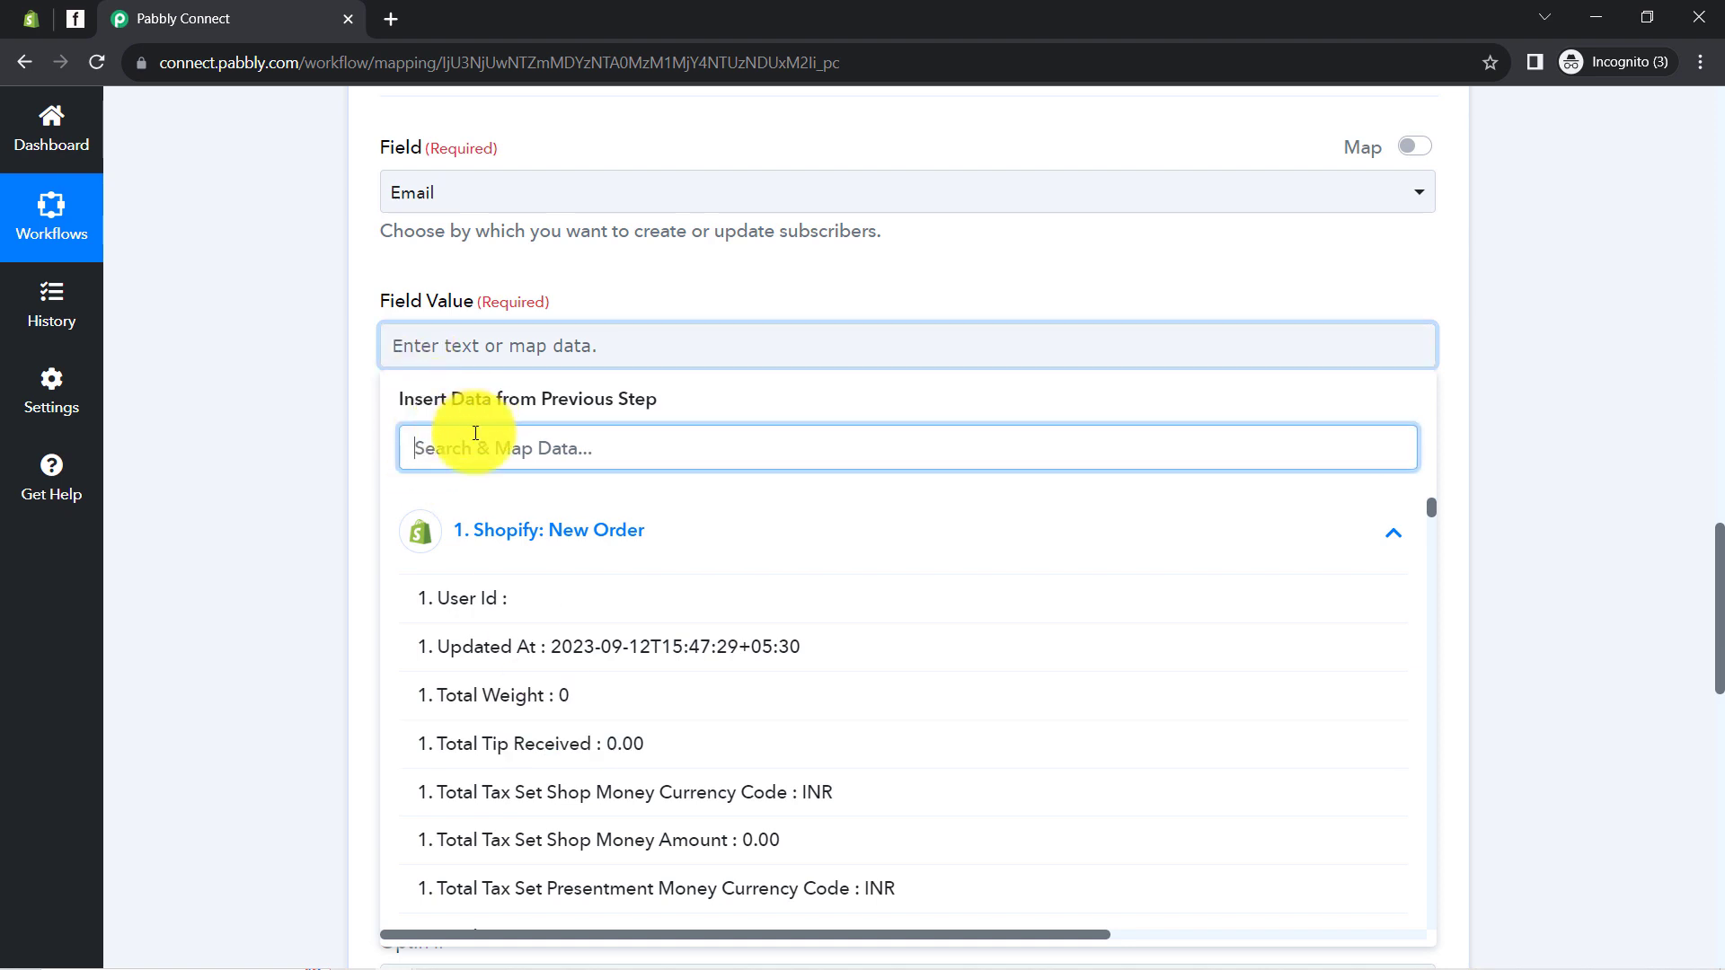
type("@")
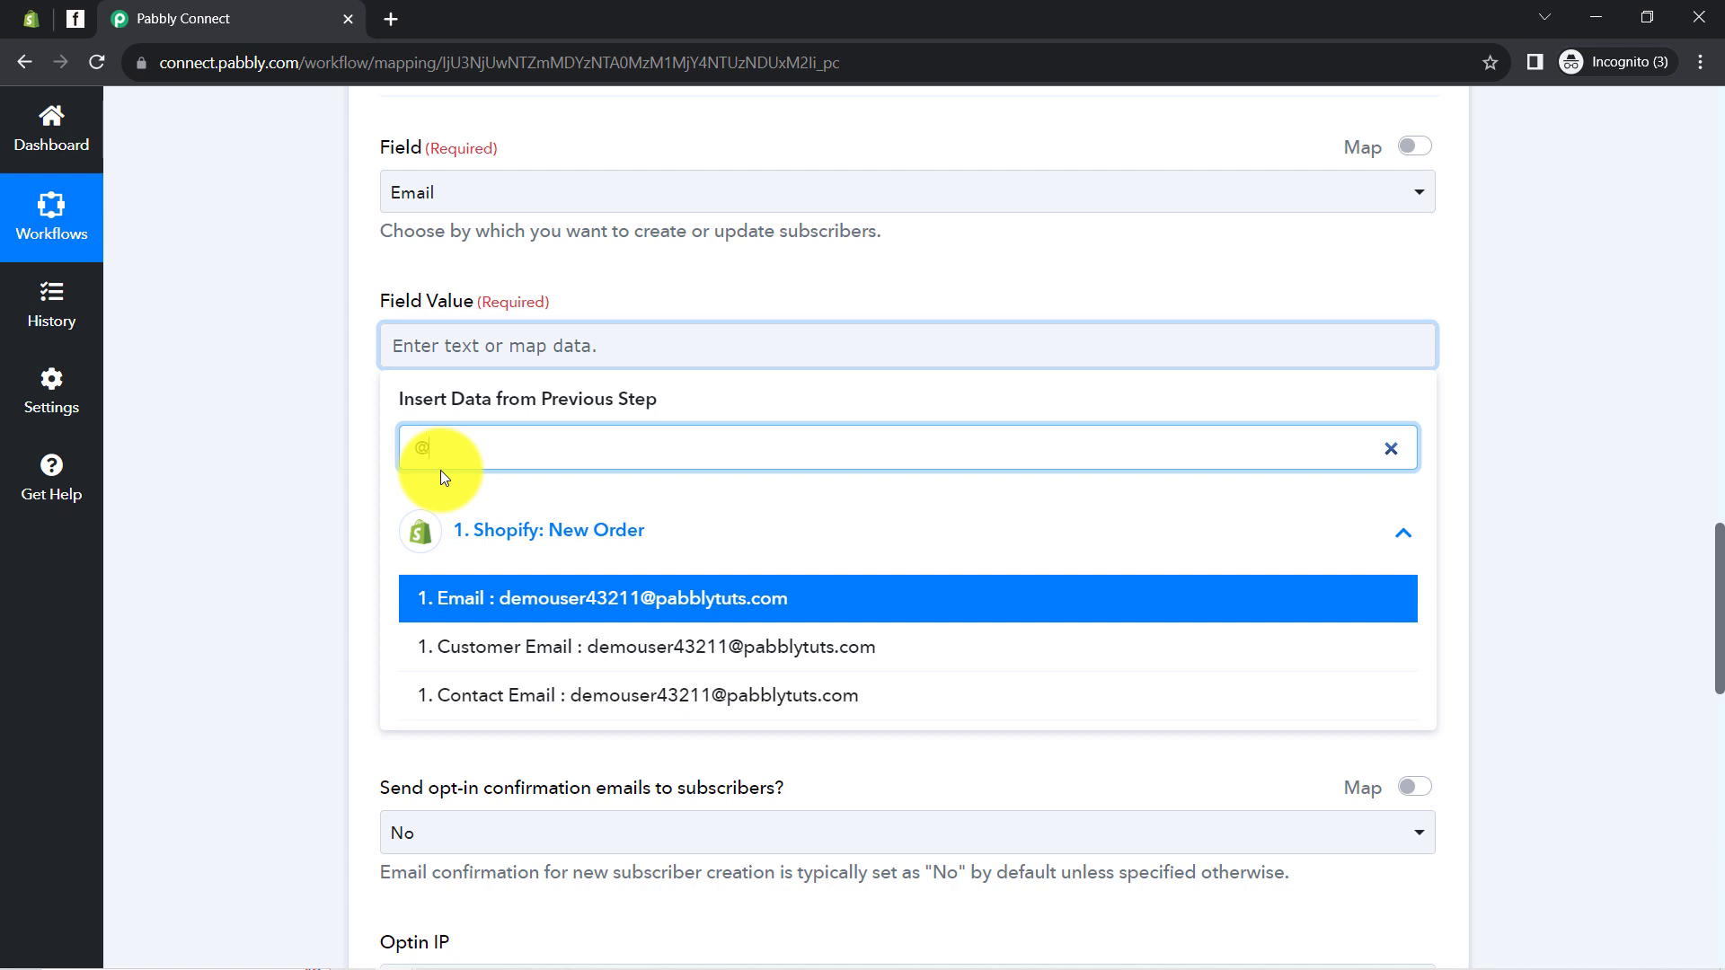
left_click(566, 601)
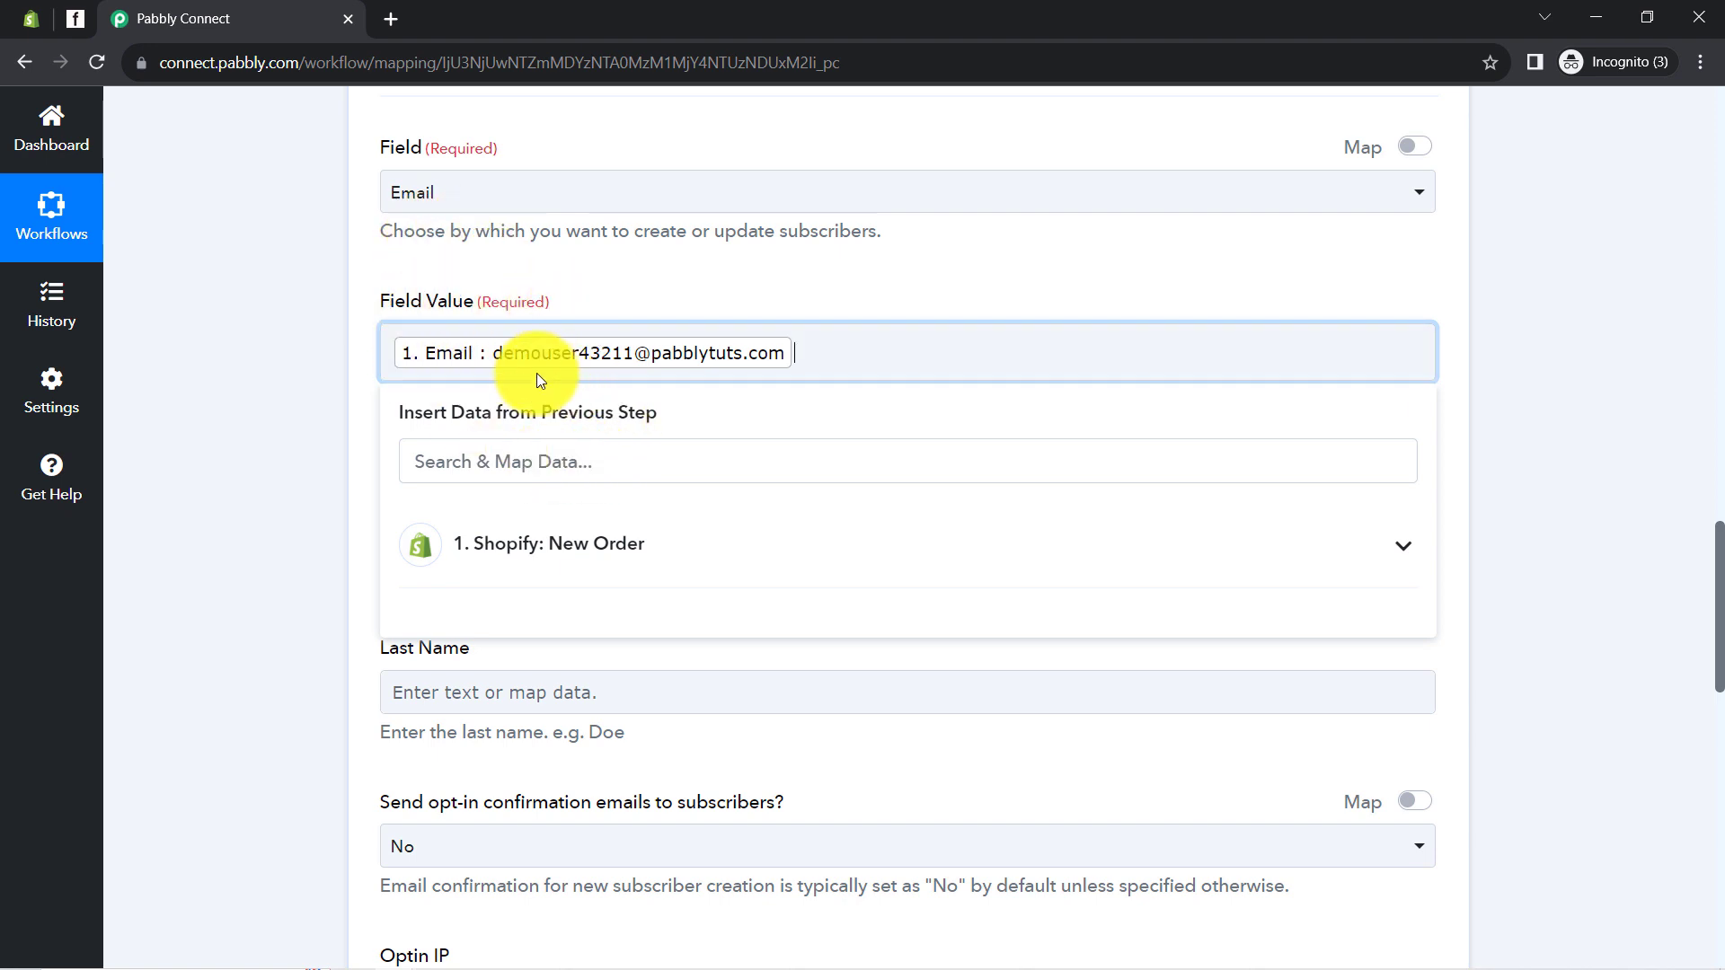
left_click(304, 435)
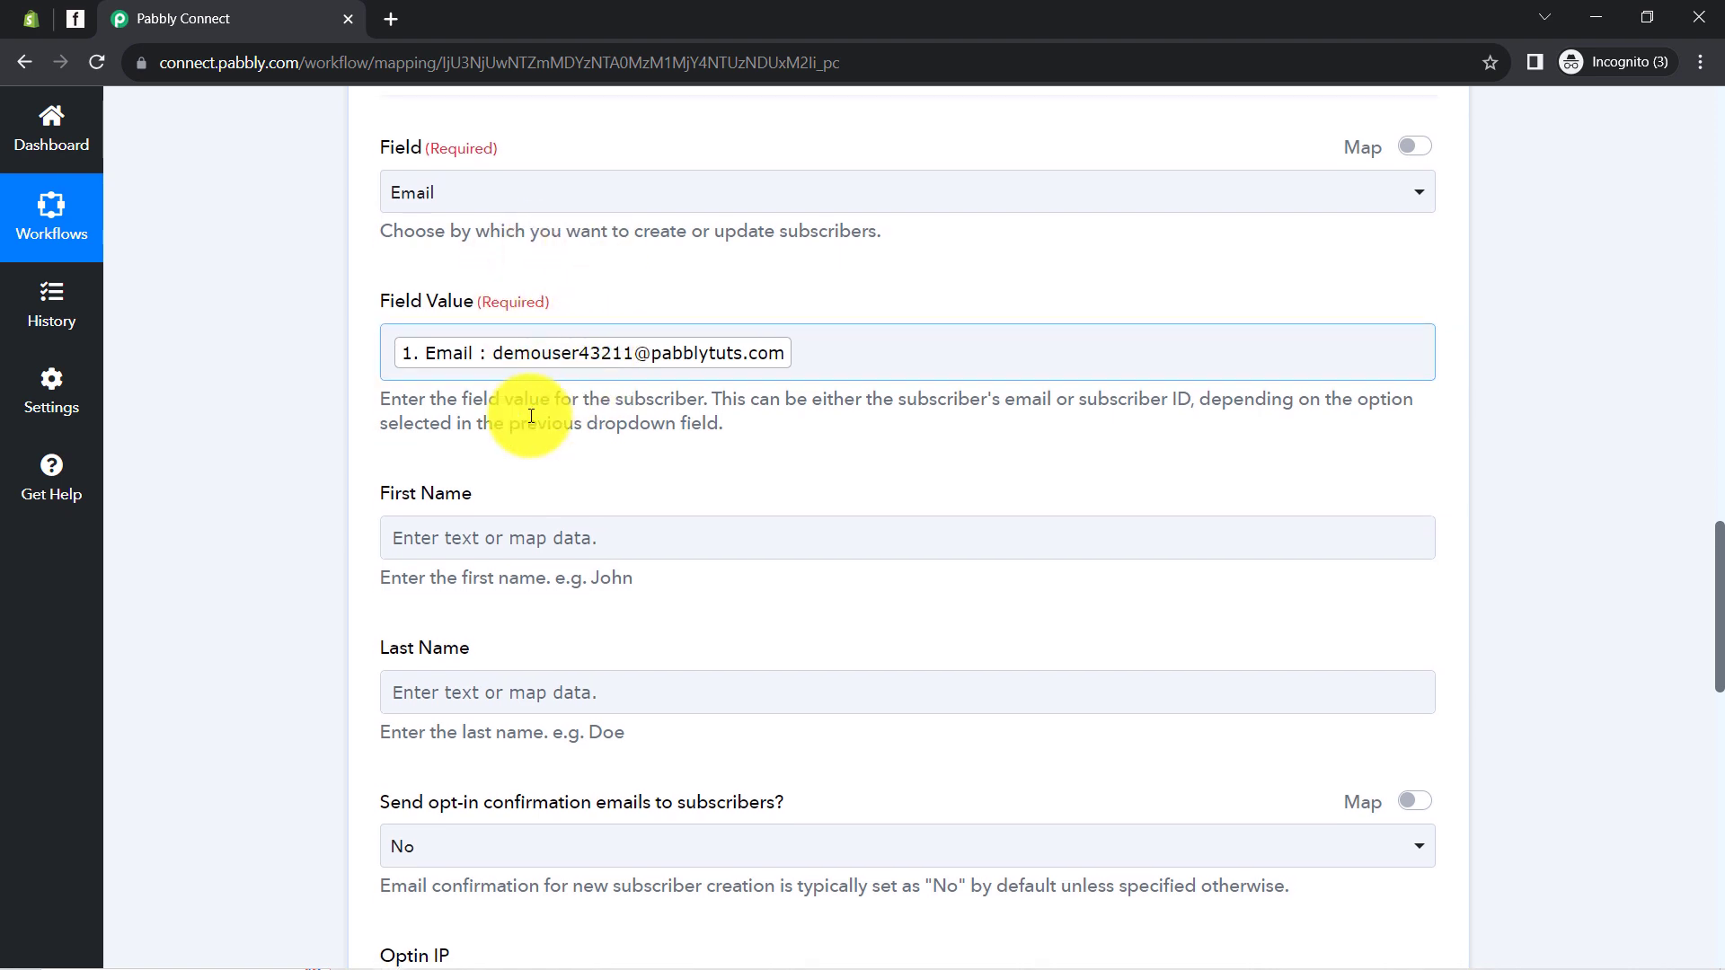
left_click(424, 538)
scroll(428, 593, "down", 1)
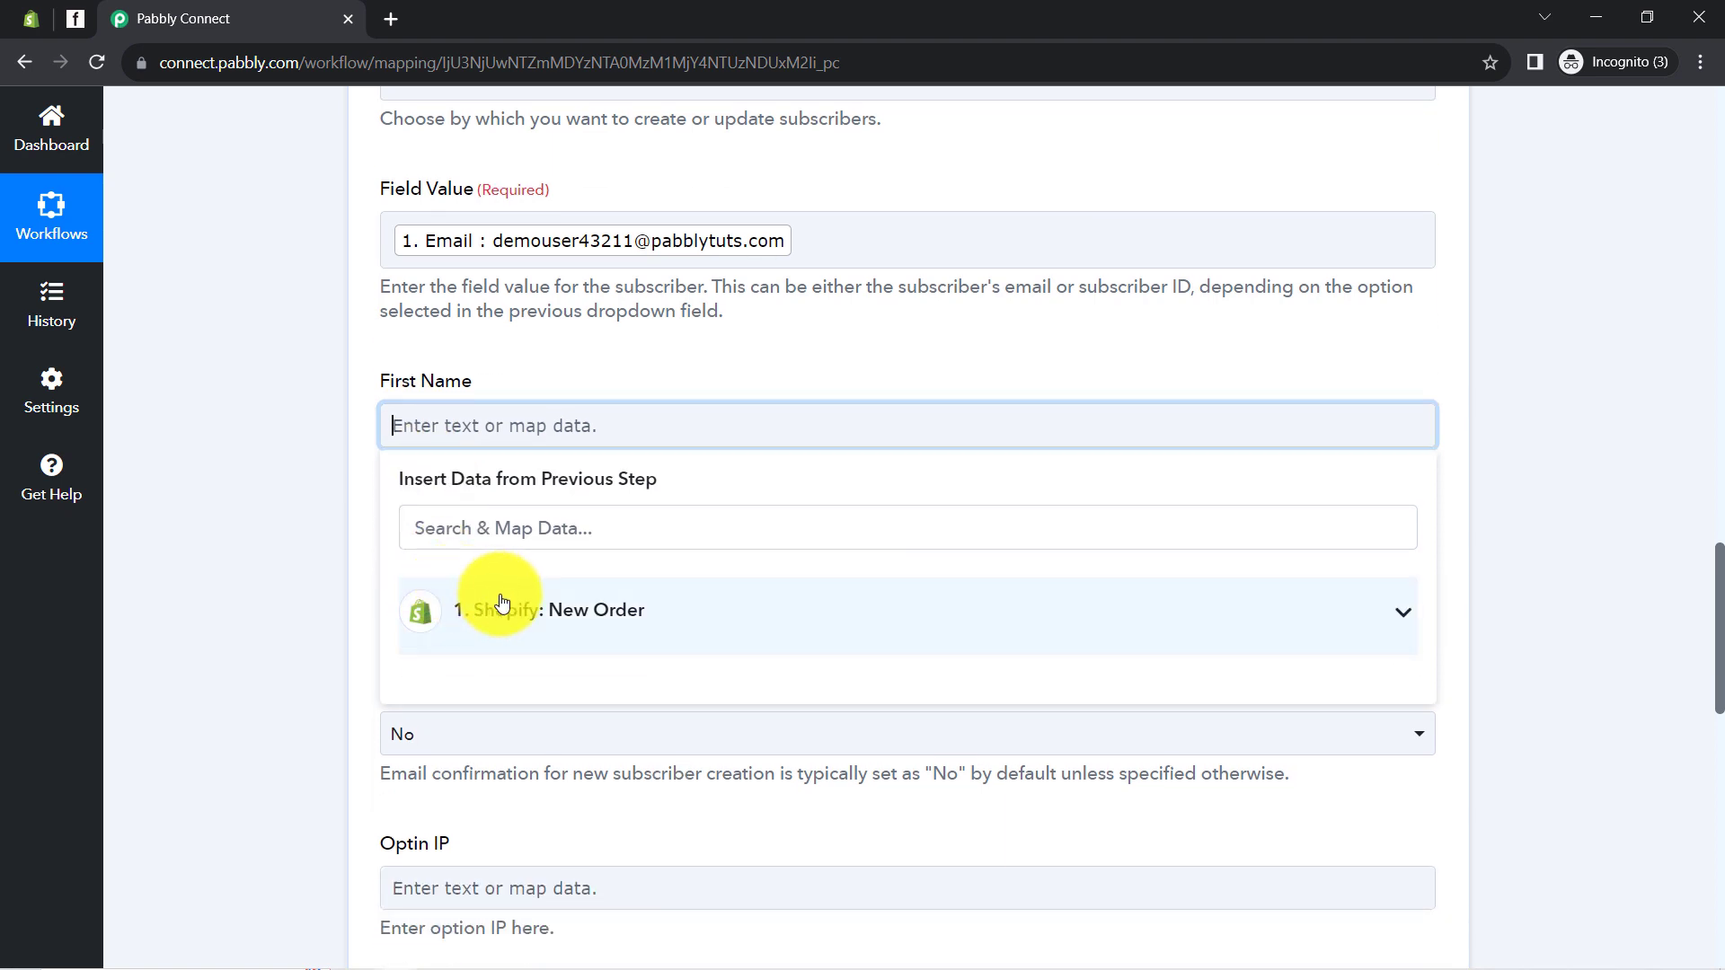
Map First Name to the Shopify order's Customer First Name
left_click(493, 609)
left_click(469, 539)
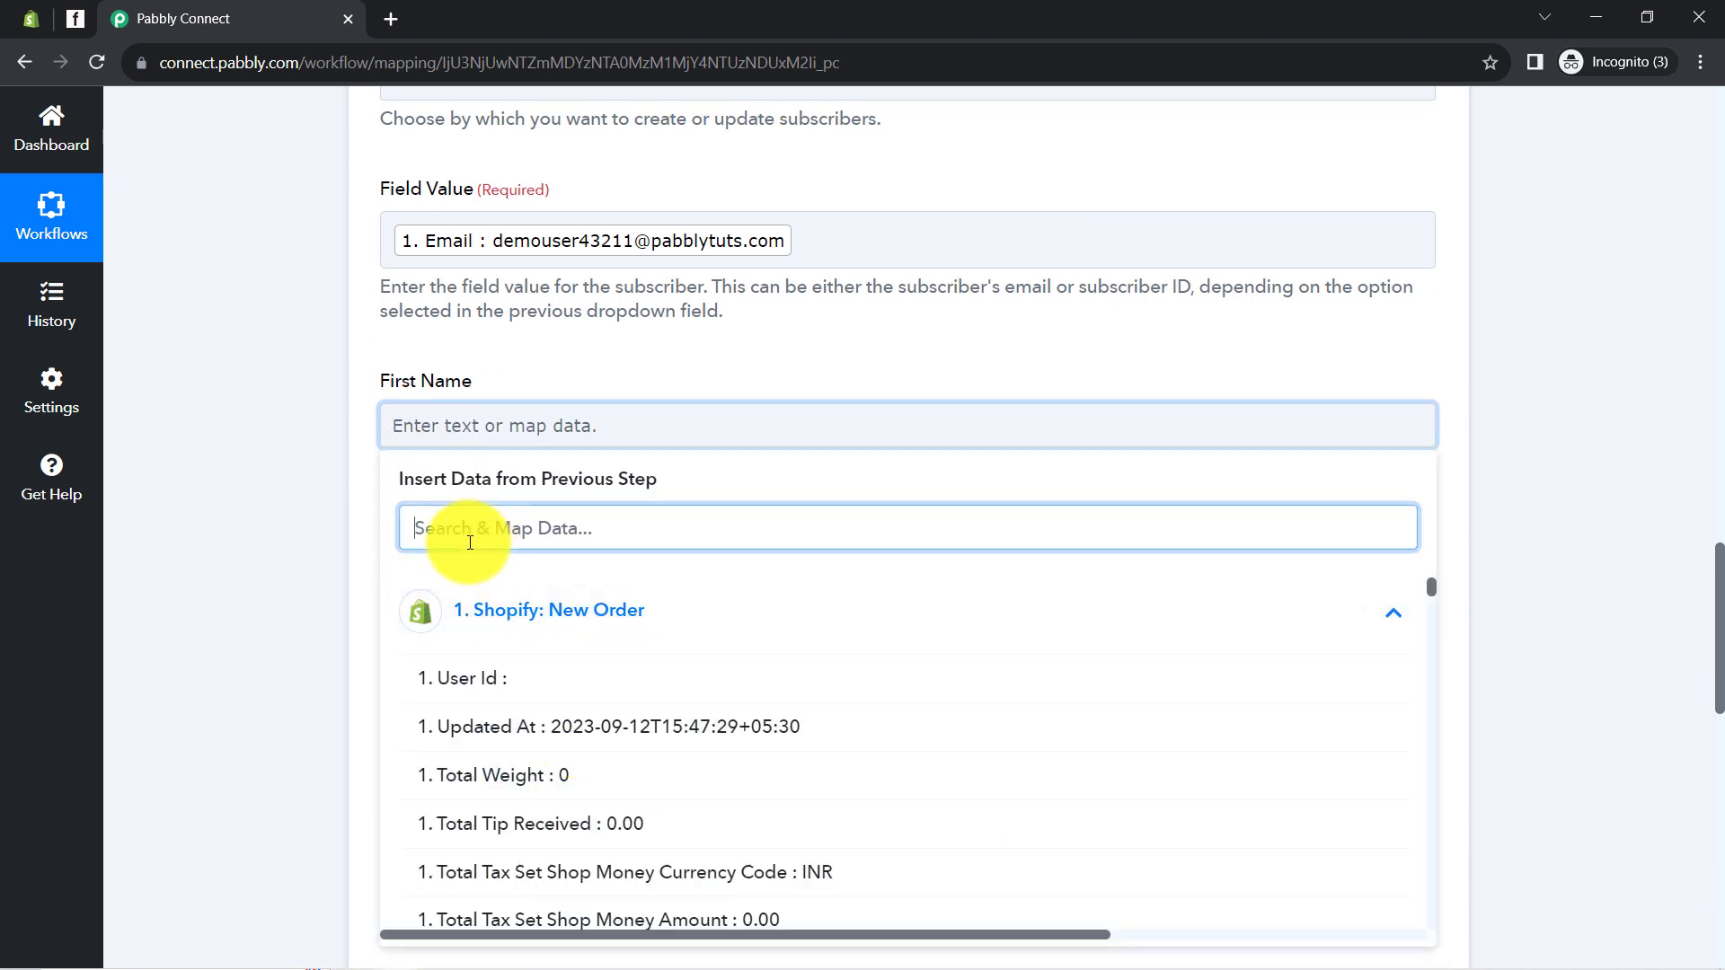
type("dem")
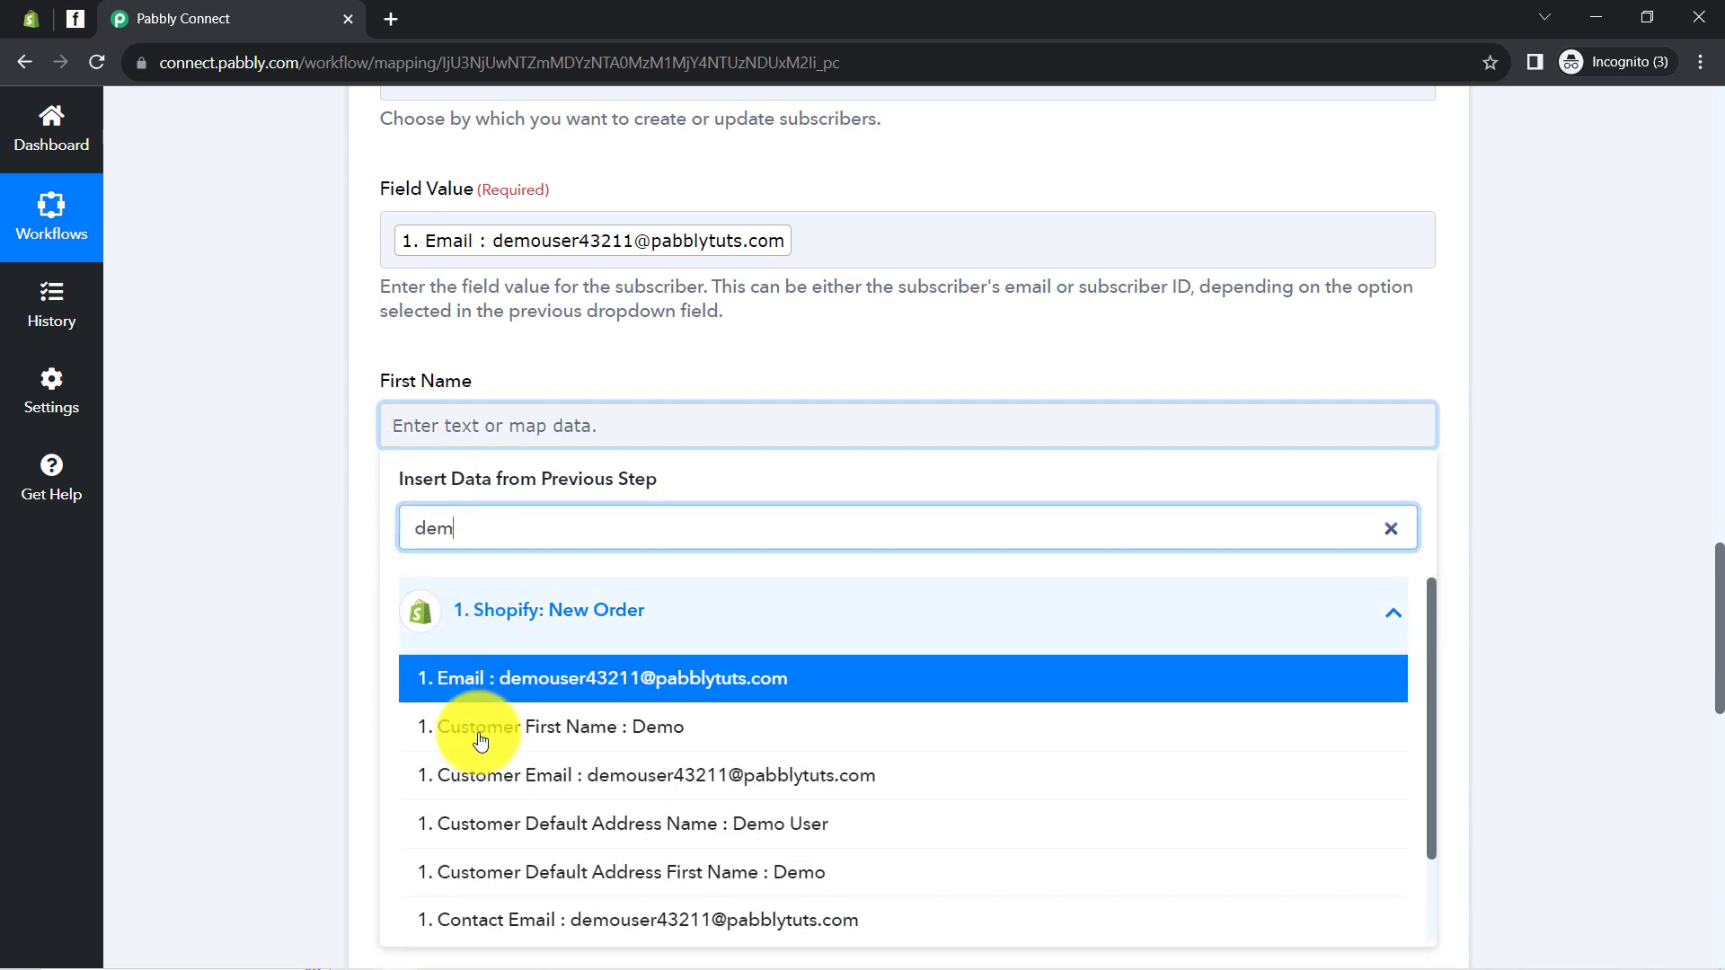
left_click(424, 712)
Map Last Name to '1. Customer Last Name : User' by searching 'use'
left_click(304, 503)
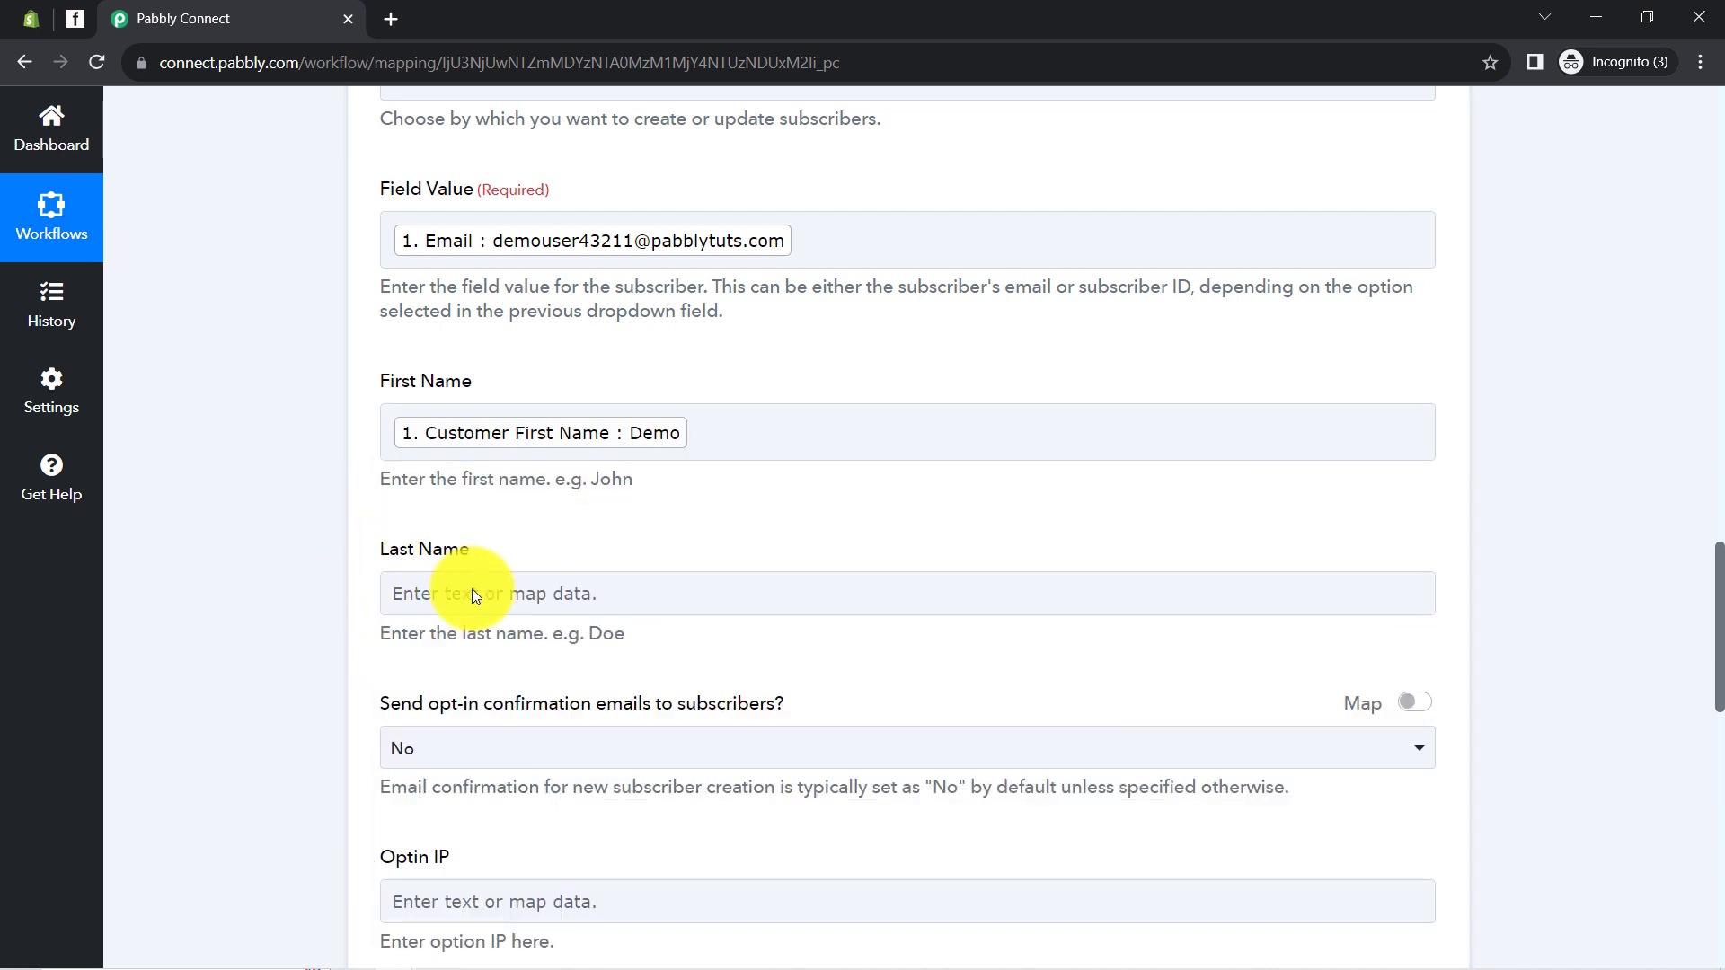
left_click(463, 593)
left_click(451, 778)
left_click(443, 688)
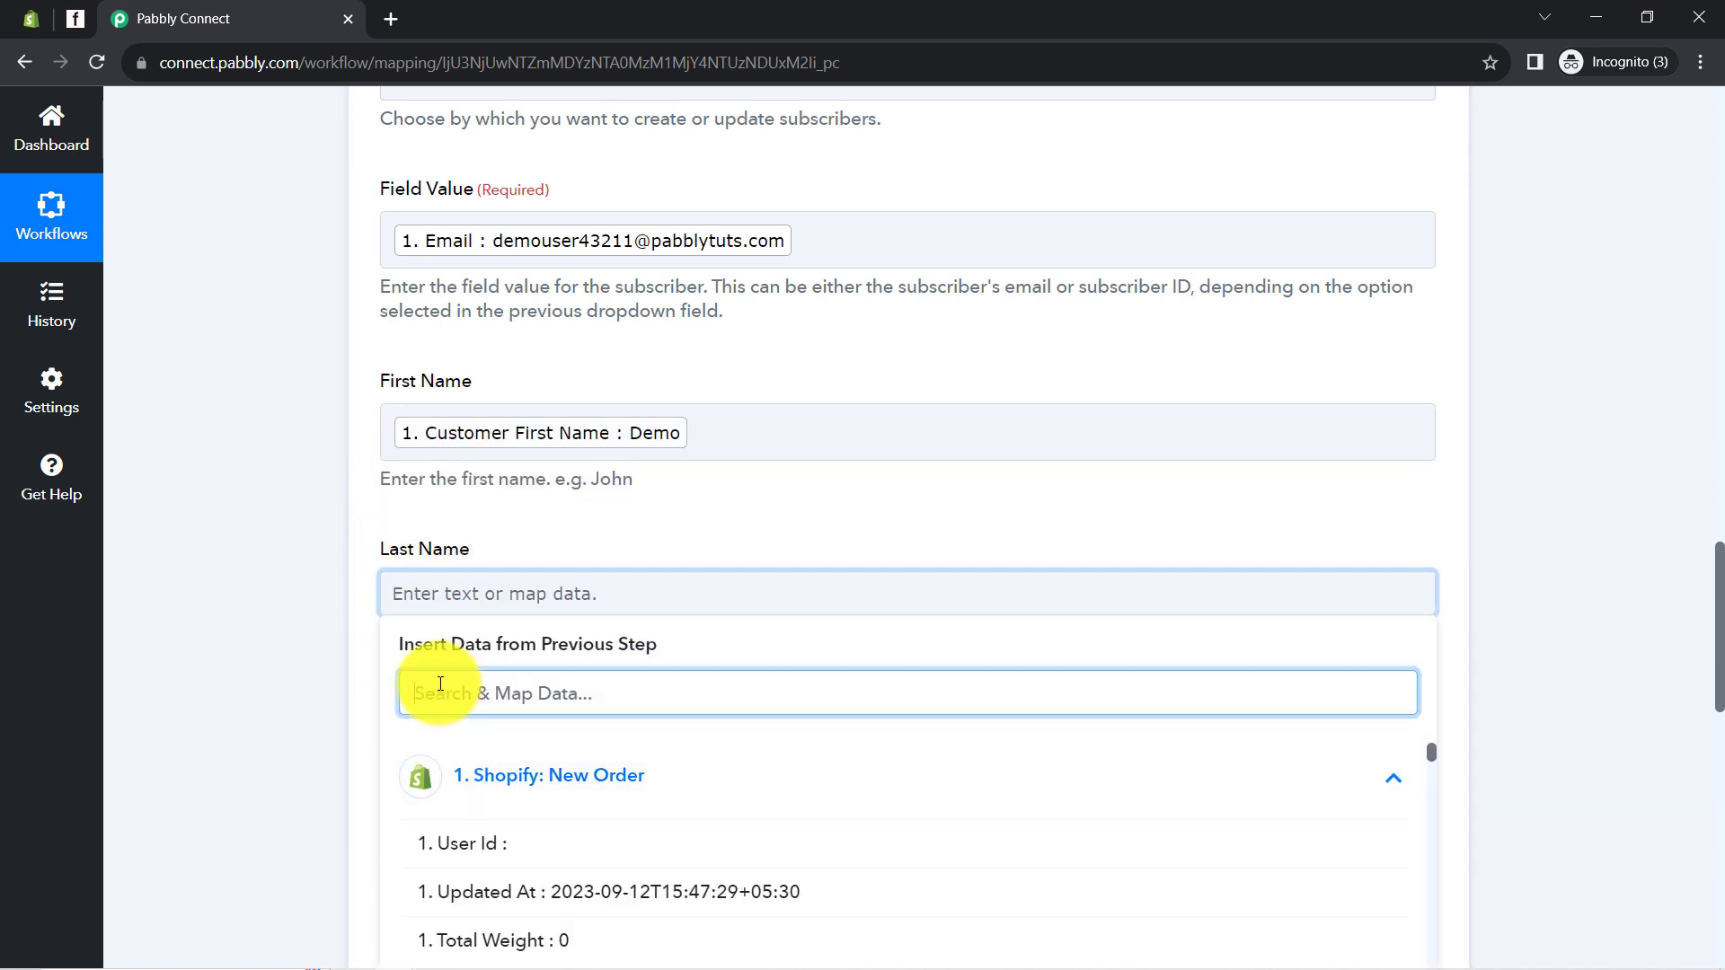
type("use")
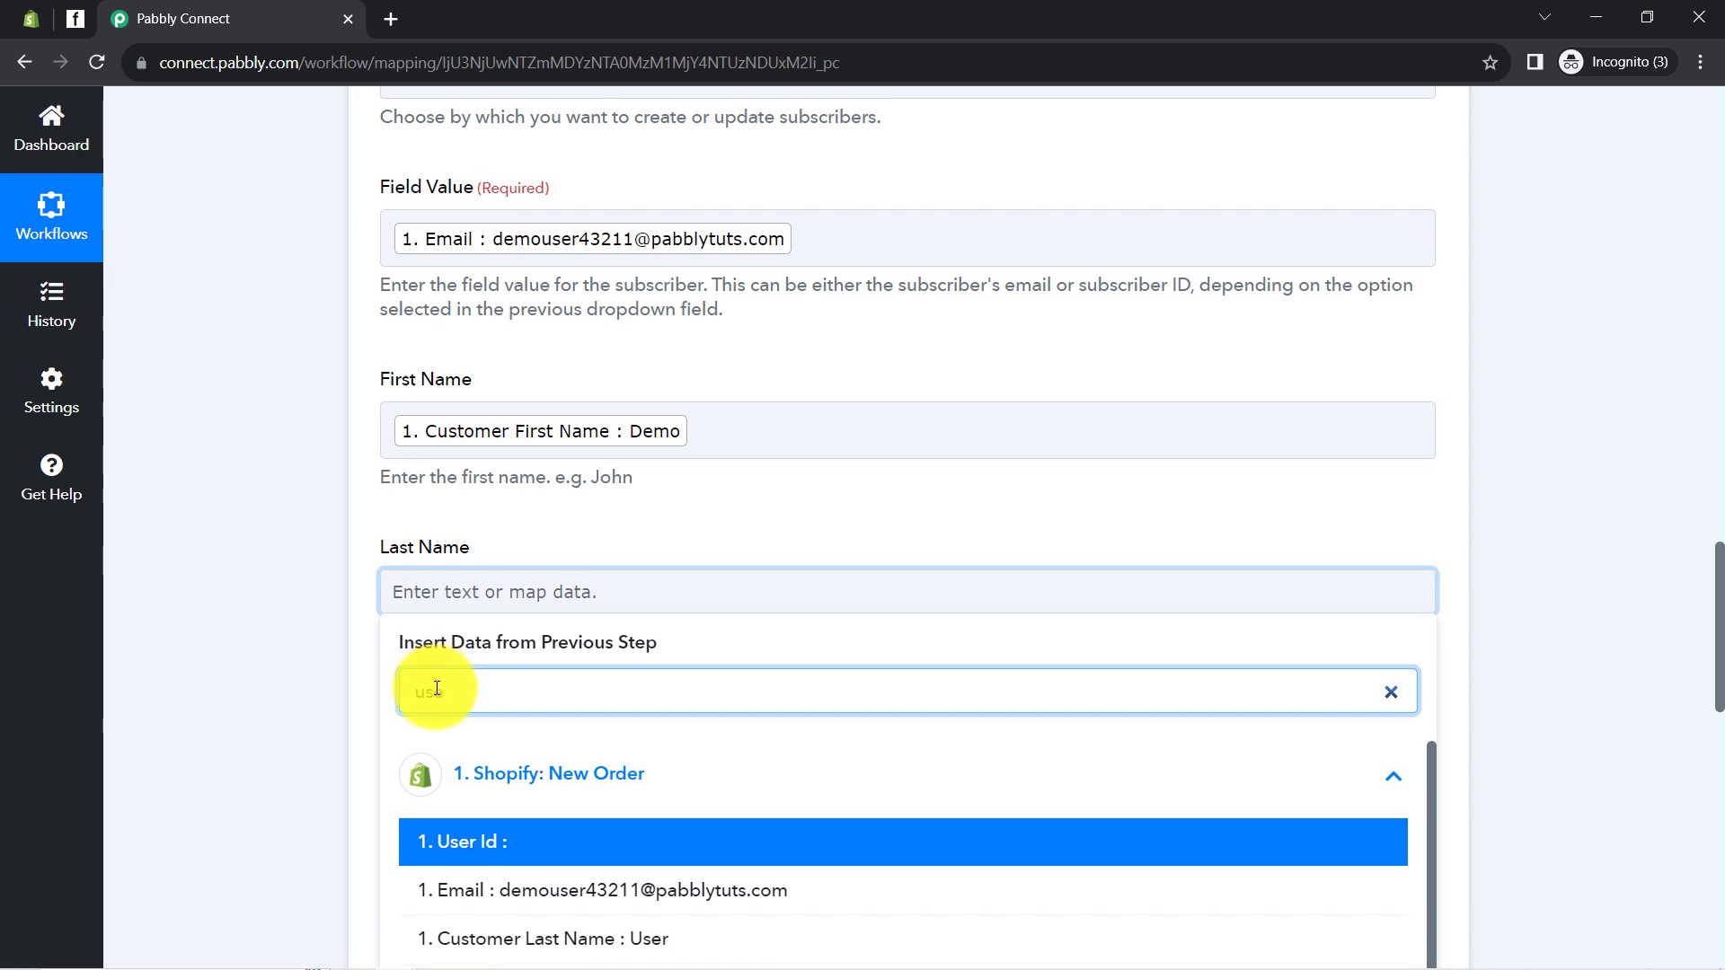
scroll(467, 683, "down", 2)
left_click(555, 714)
left_click(492, 347)
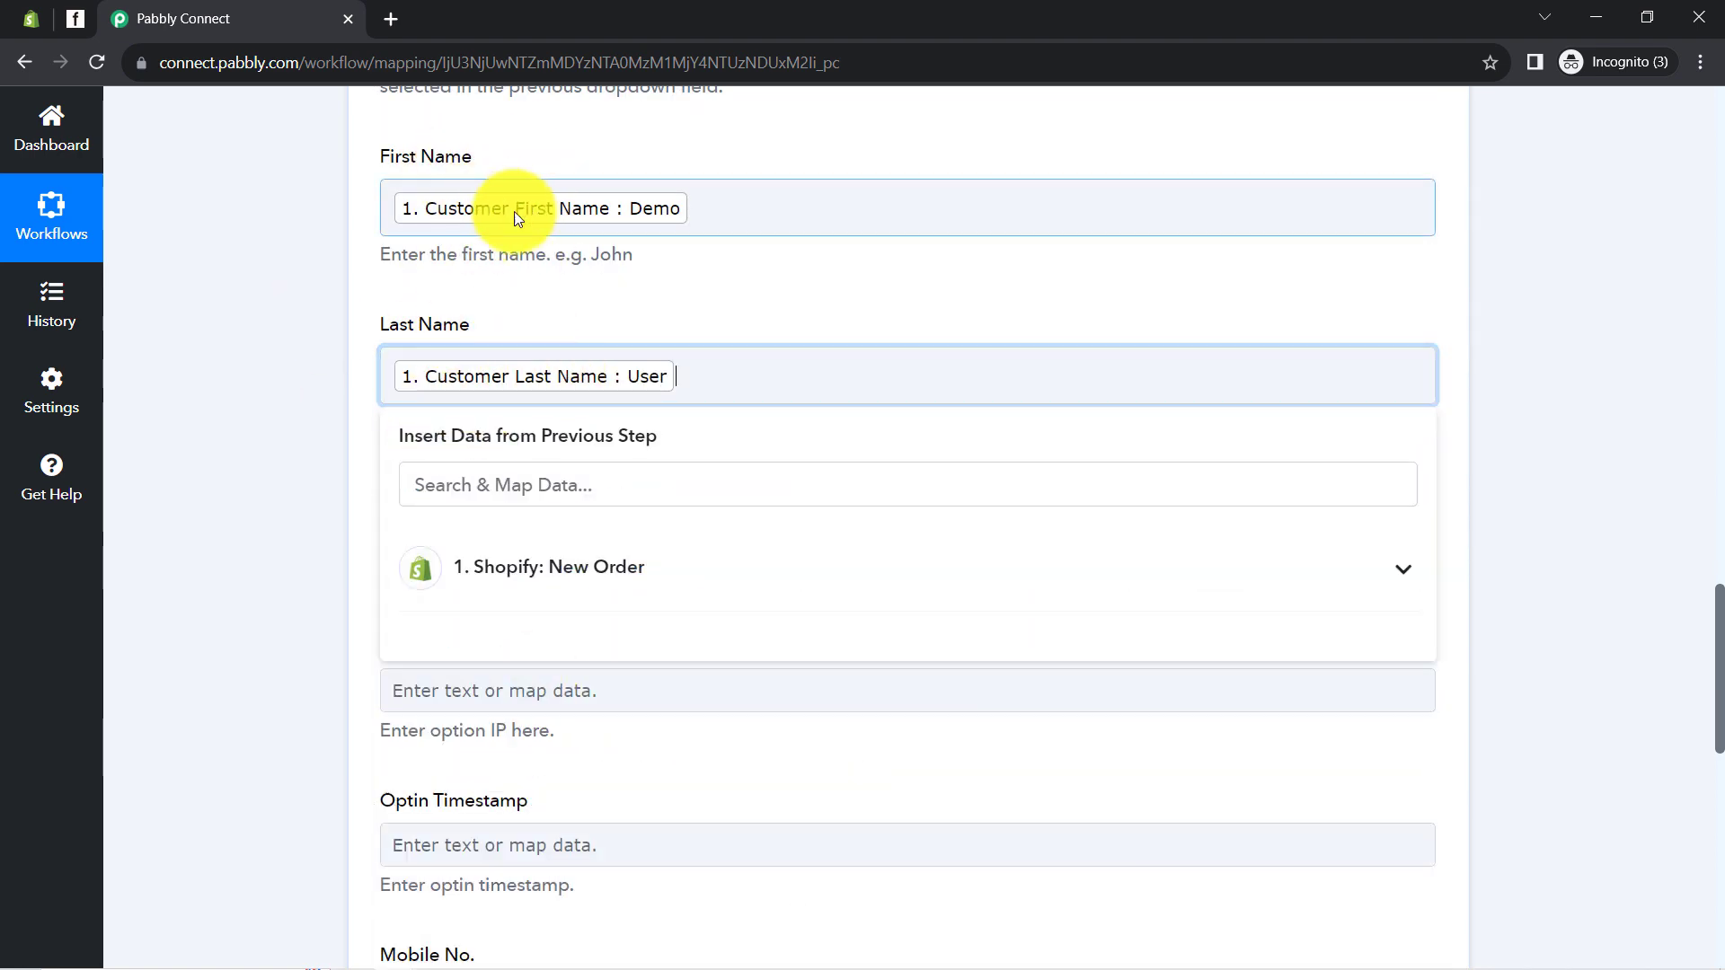
left_click(302, 451)
Clear the stray 'fgav' text so Optin IP stays empty
scroll(302, 449, "up", 4)
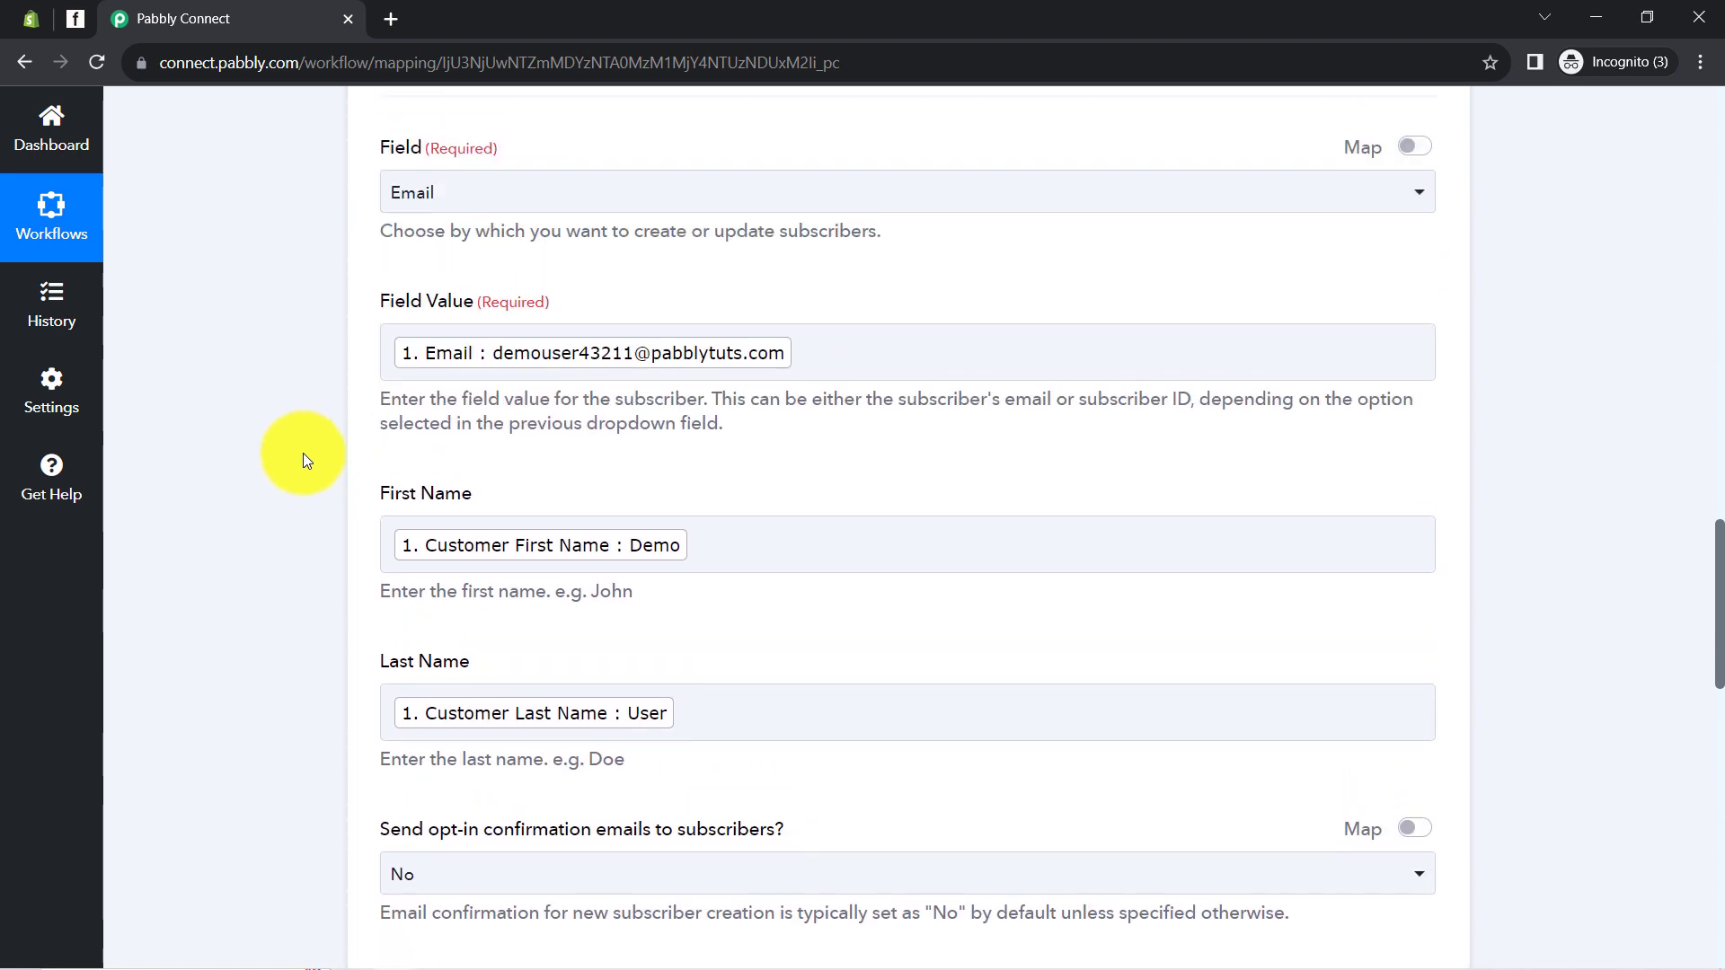
scroll(305, 485, "down", 5)
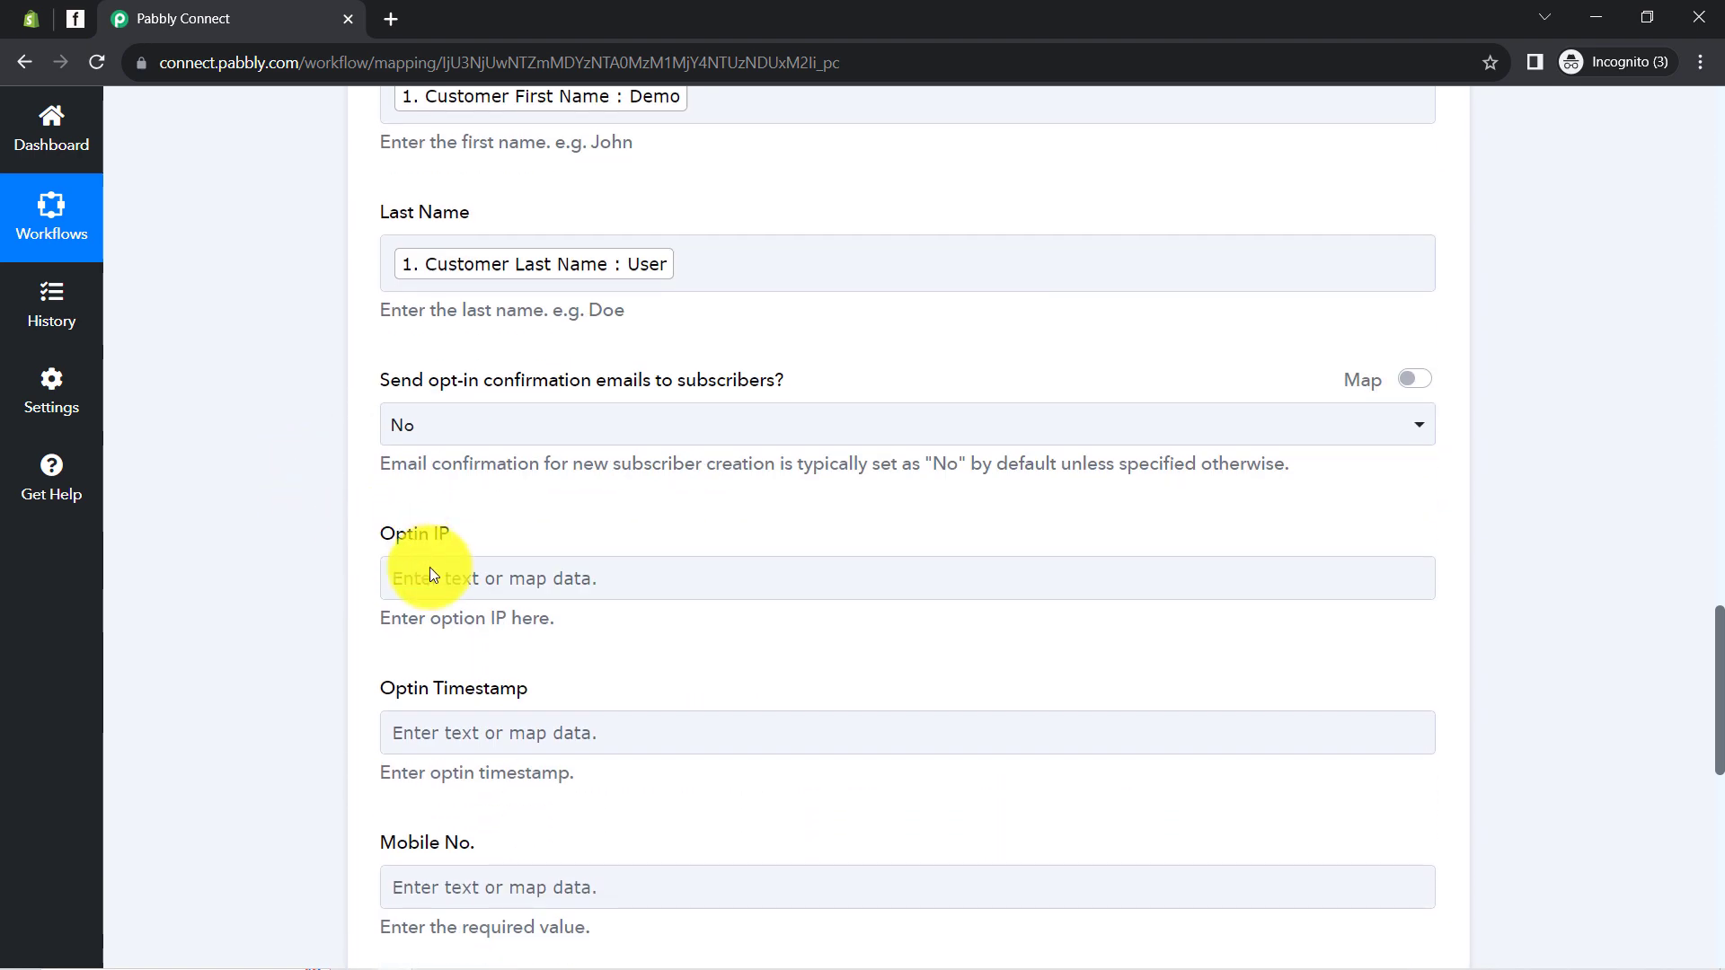
left_click(435, 575)
type("fgav")
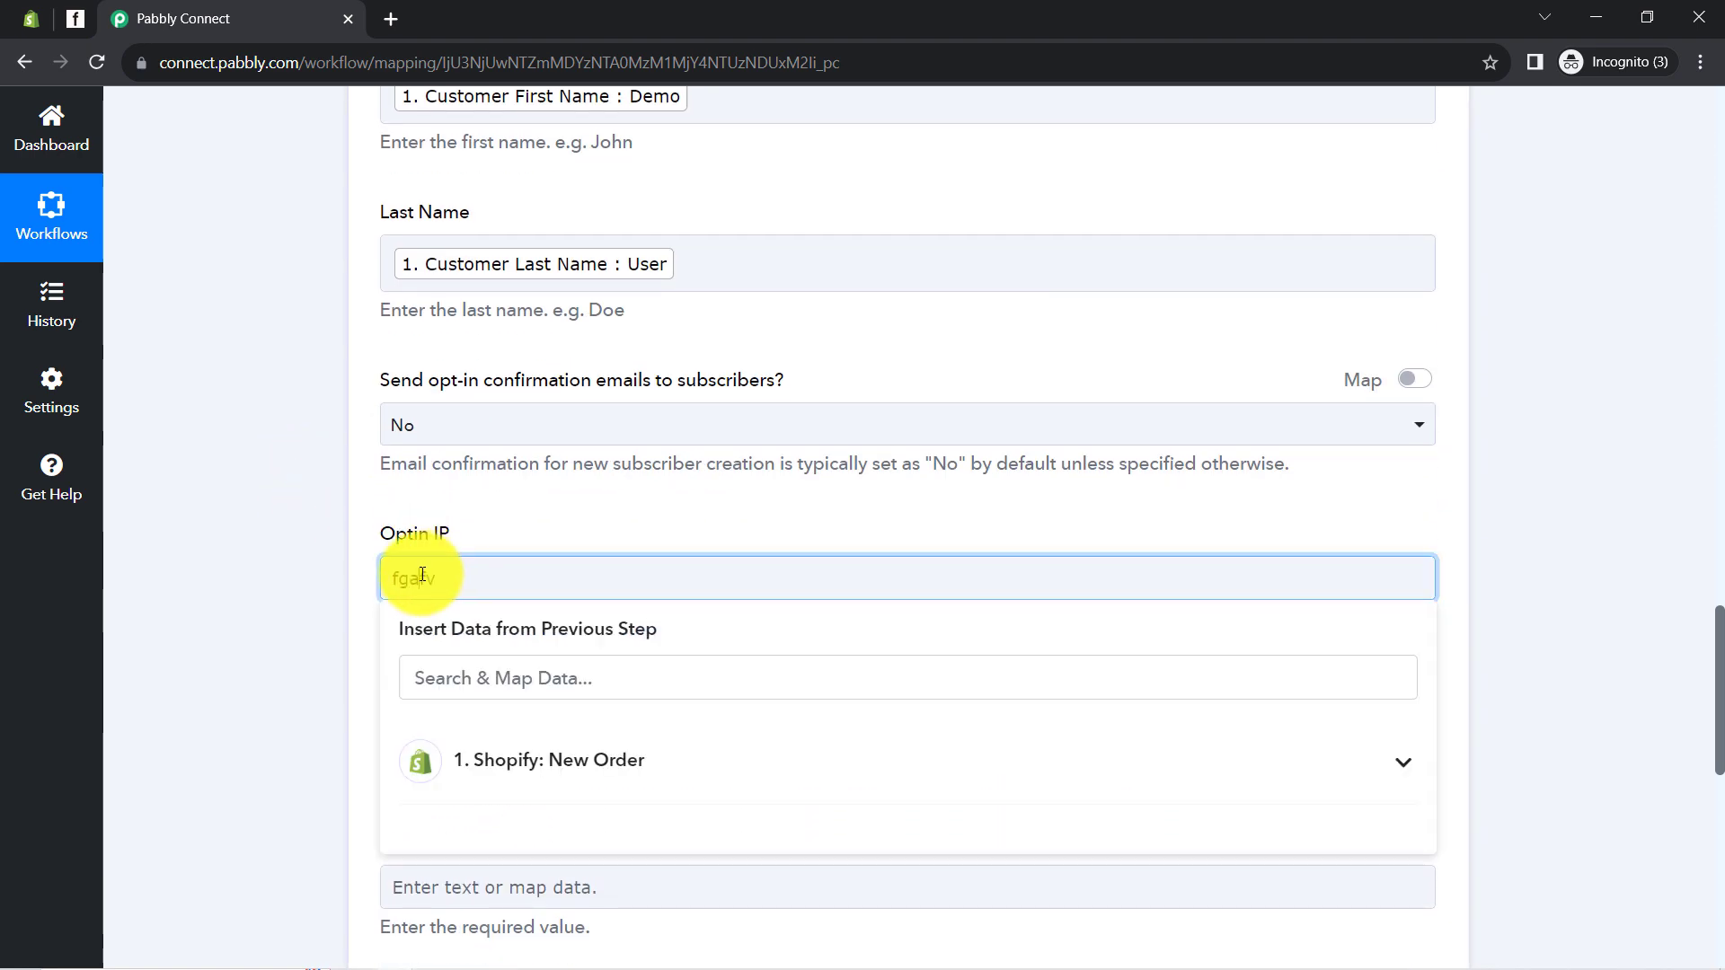
double_click(423, 575)
key("BackSpace")
left_click(326, 586)
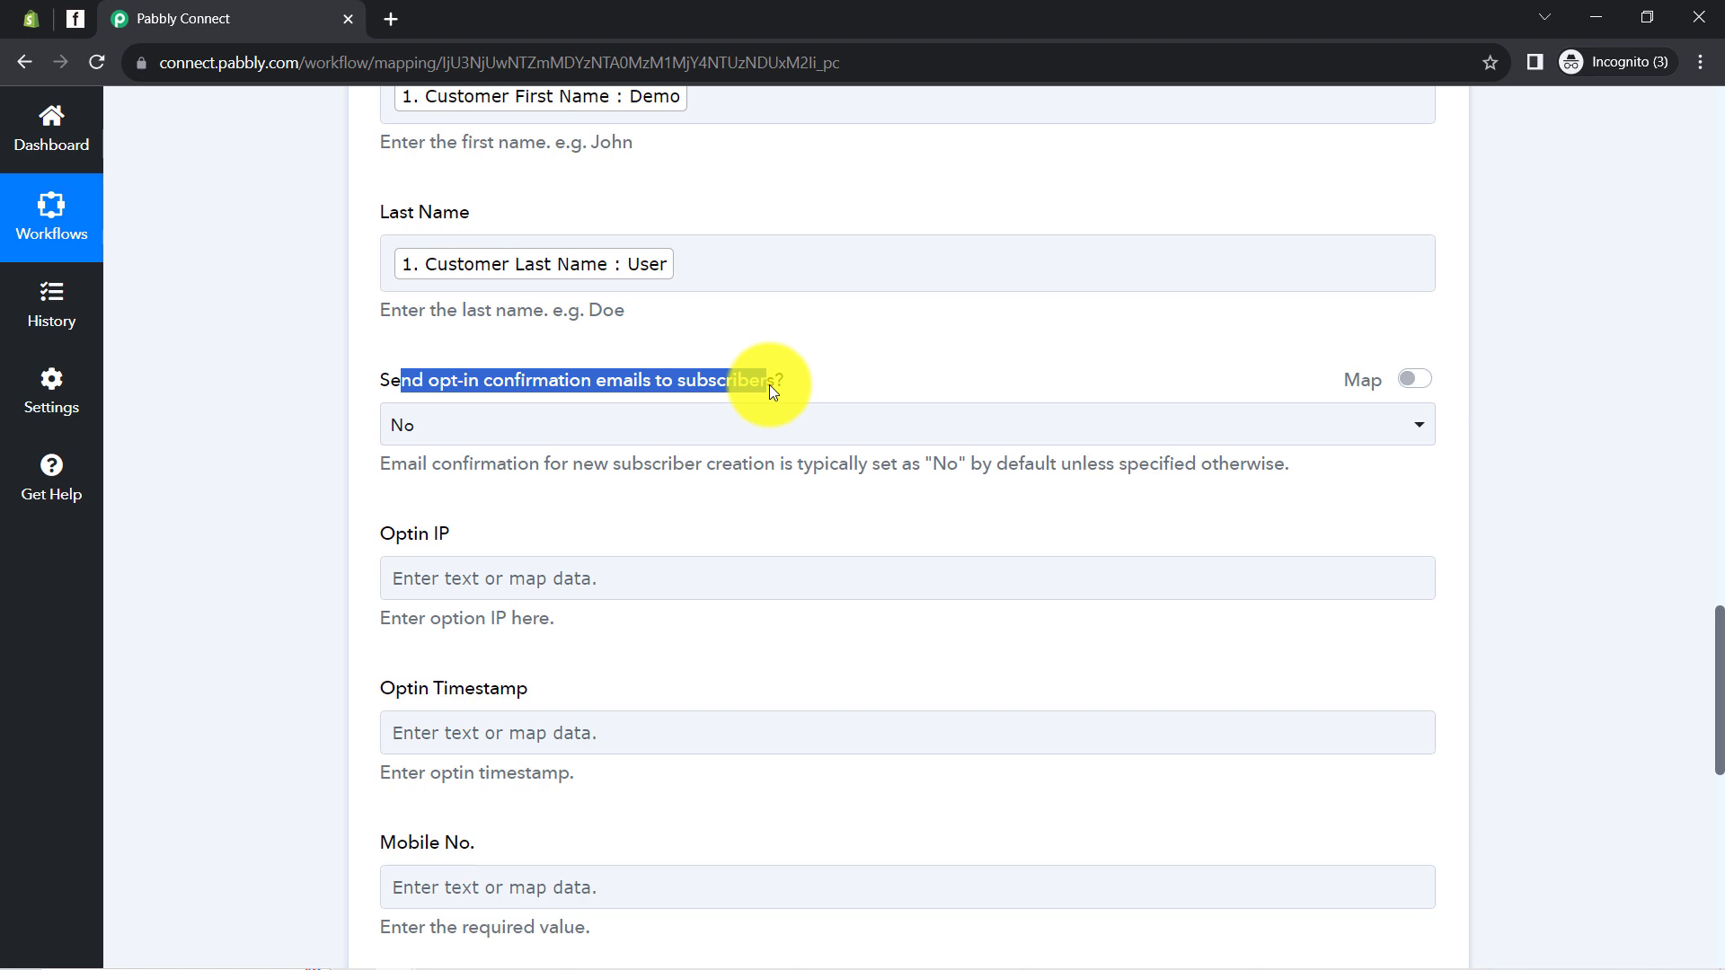
Keep the opt-in confirmation email option set to No
left_click(728, 386)
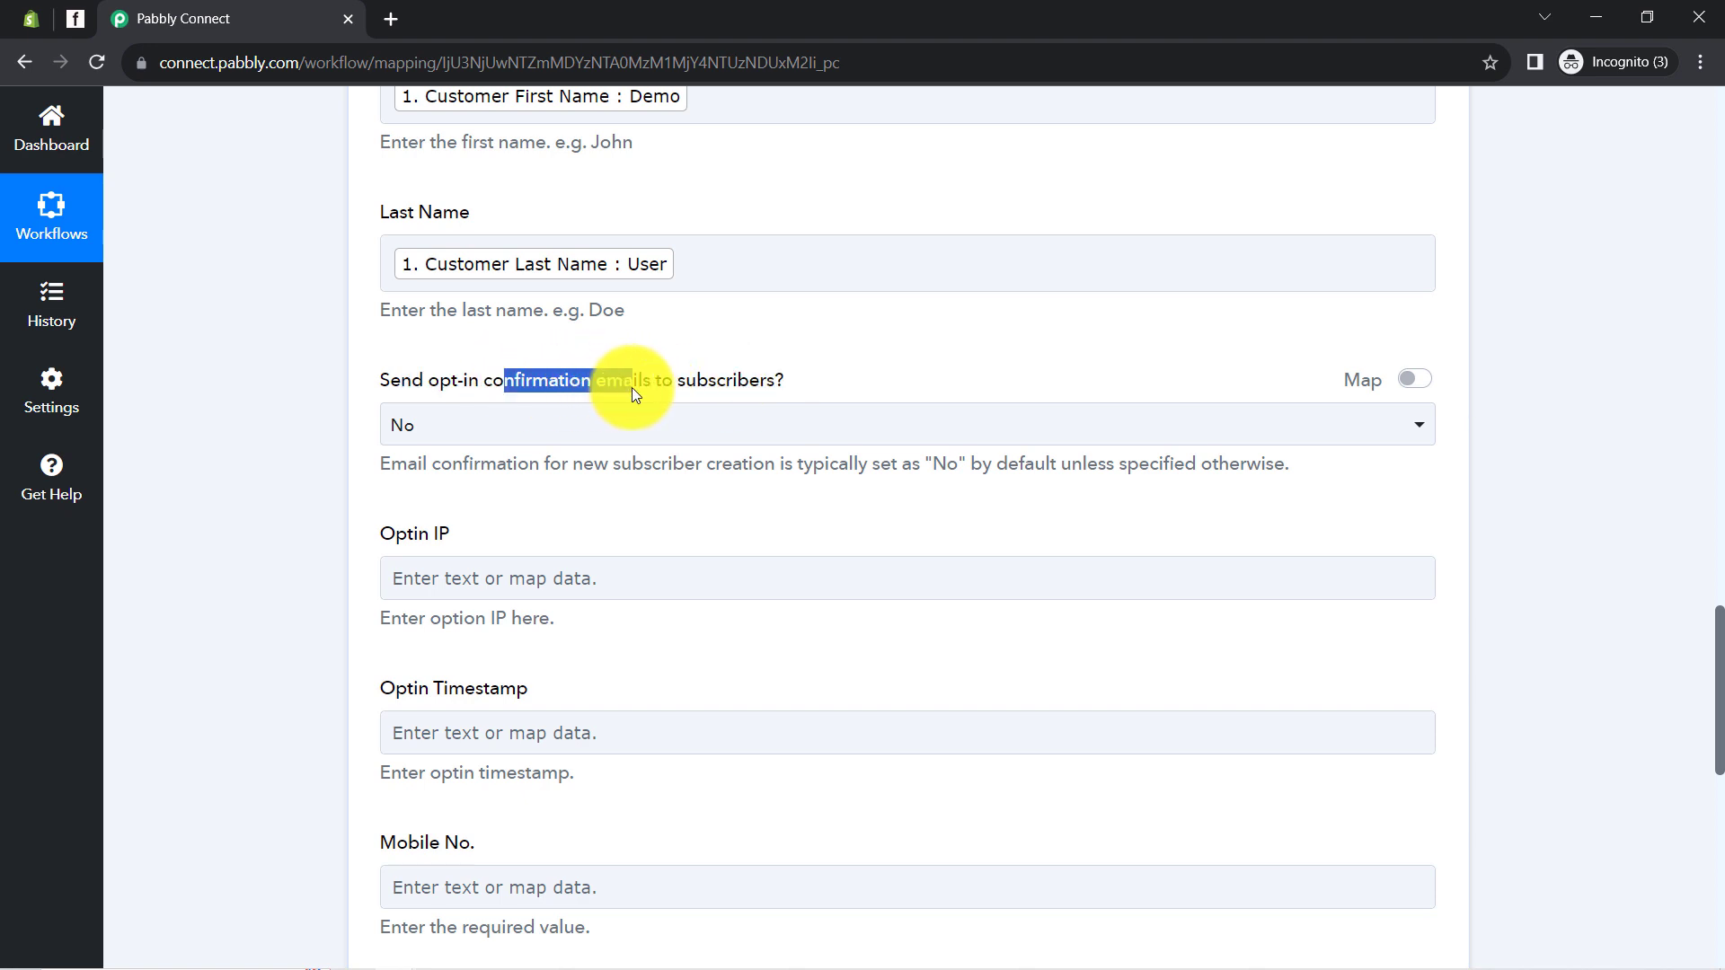
scroll(632, 387, "up", 3)
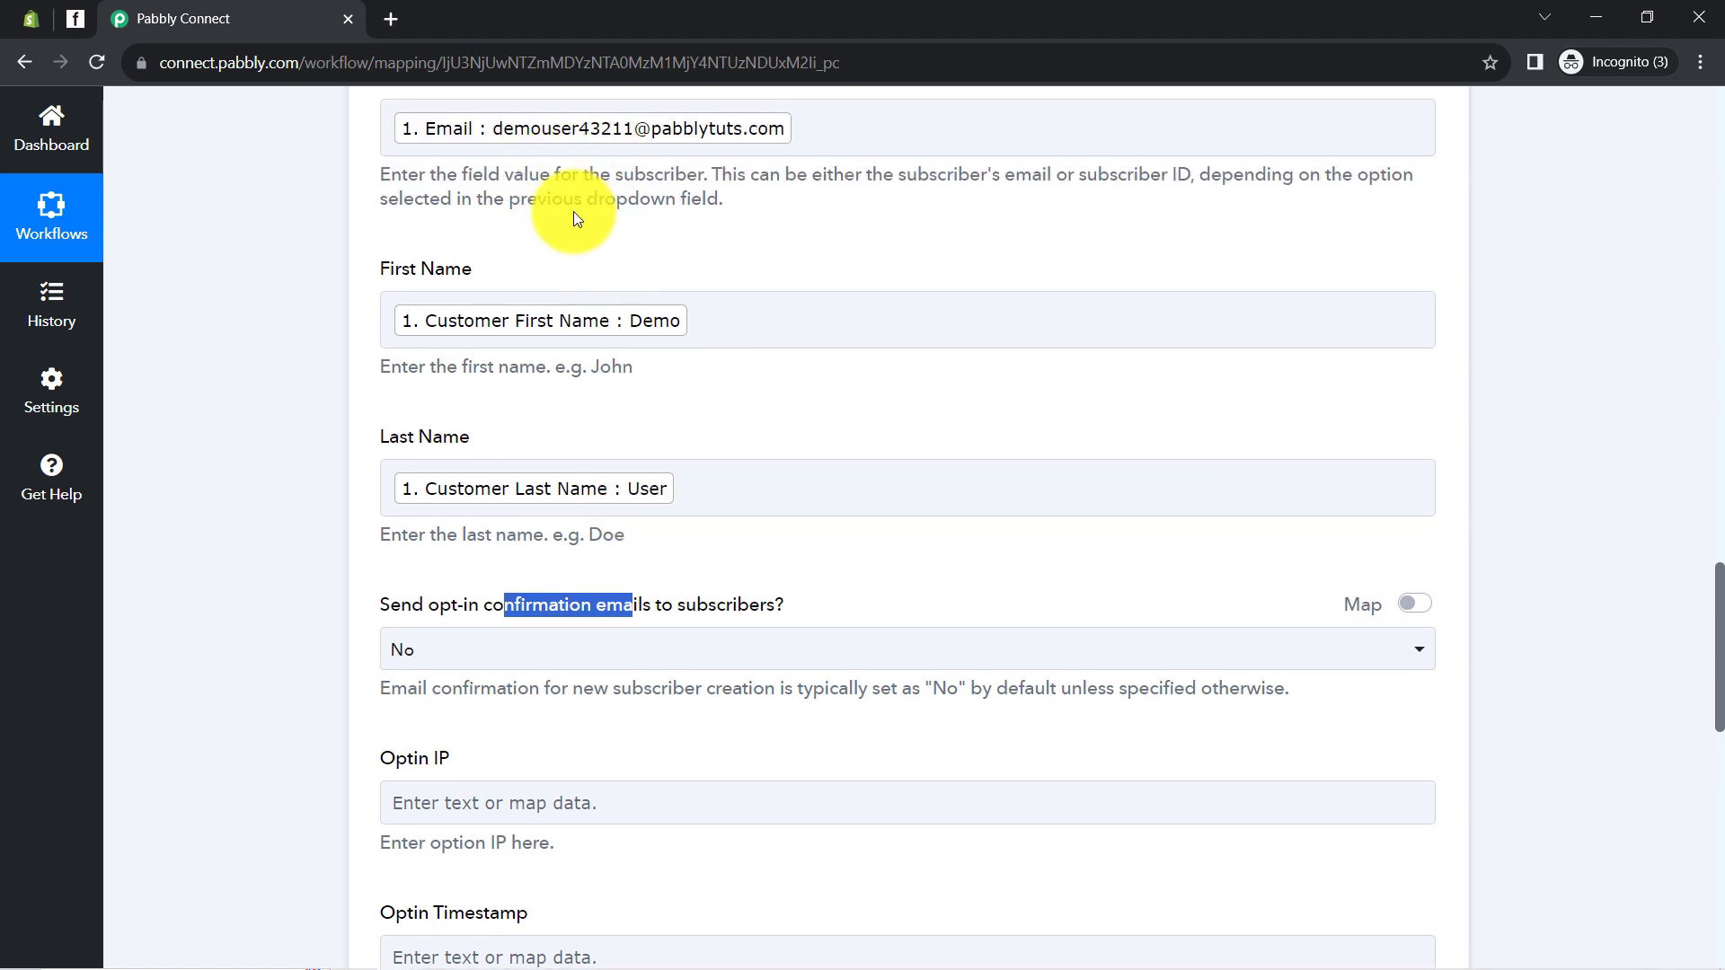
scroll(316, 716, "down", 3)
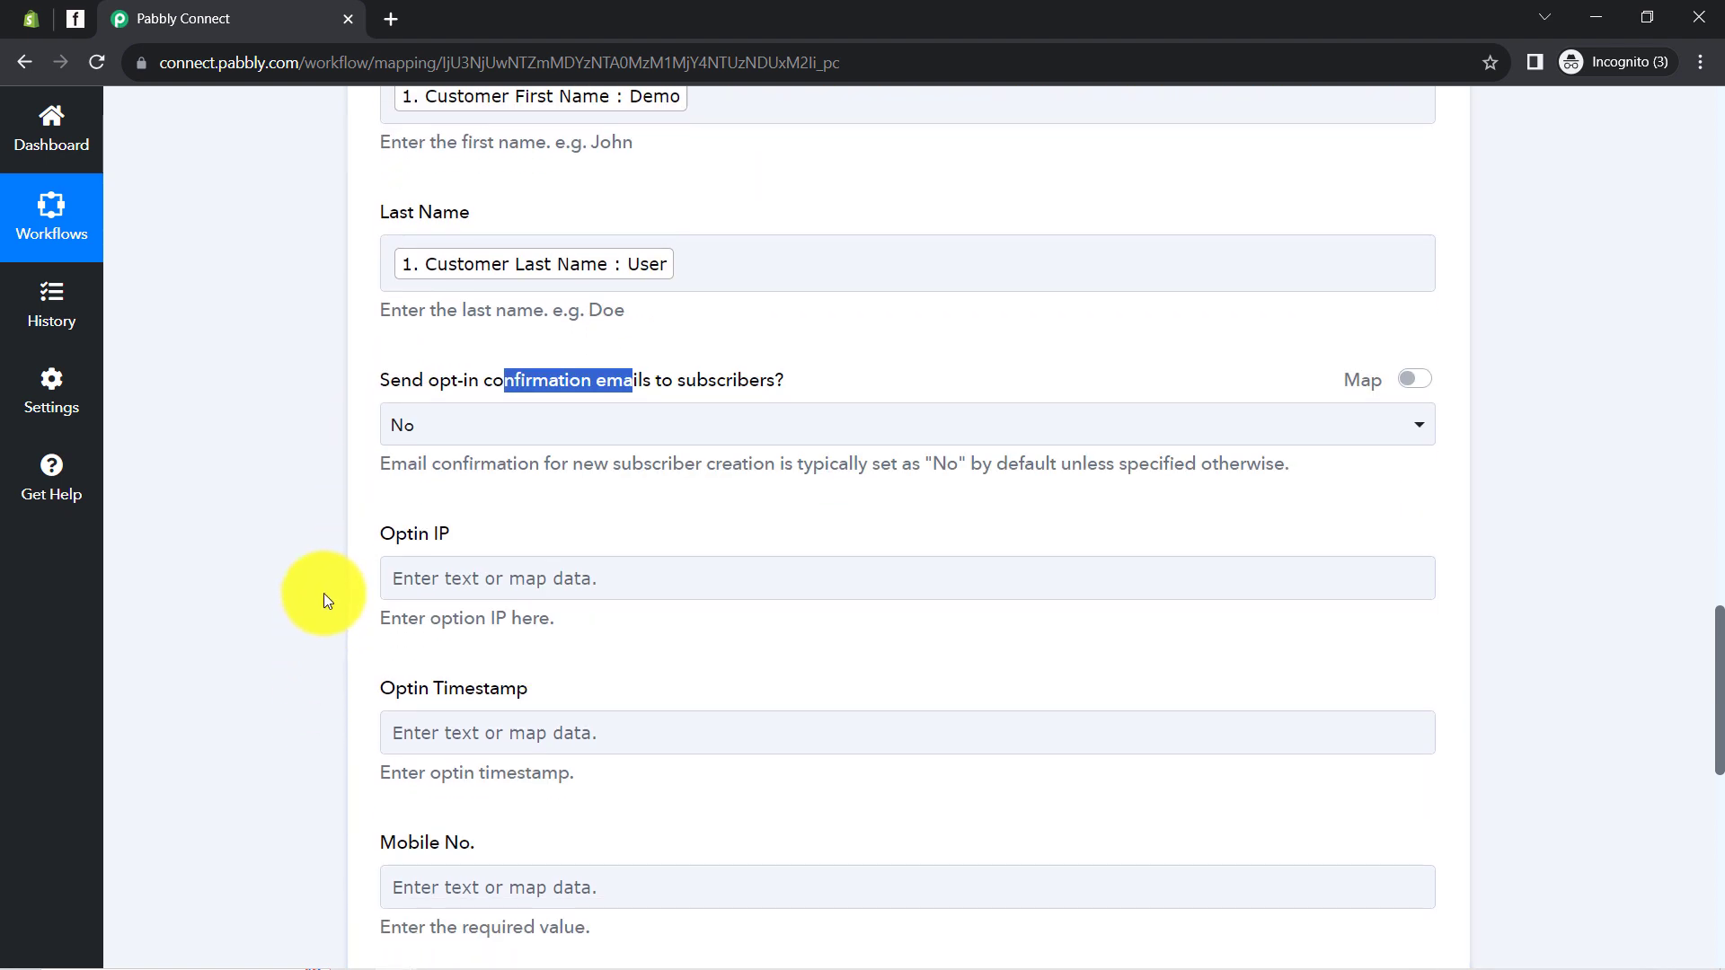
left_click(416, 428)
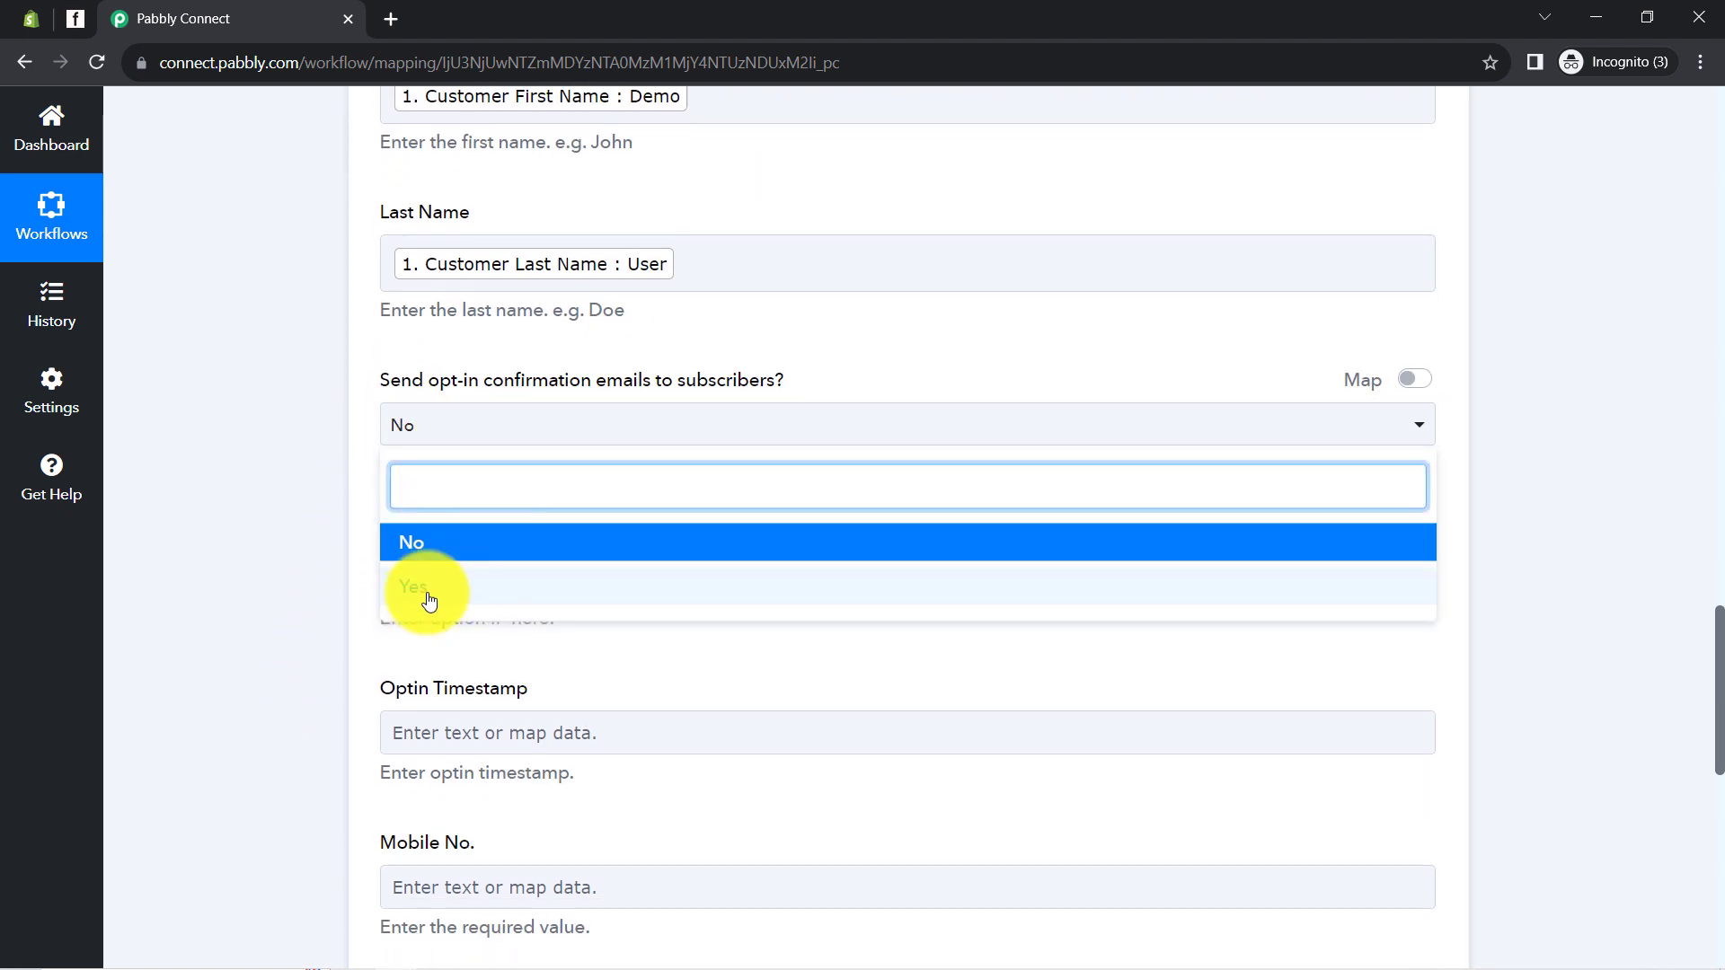
left_click(348, 540)
scroll(418, 404, "up", 1)
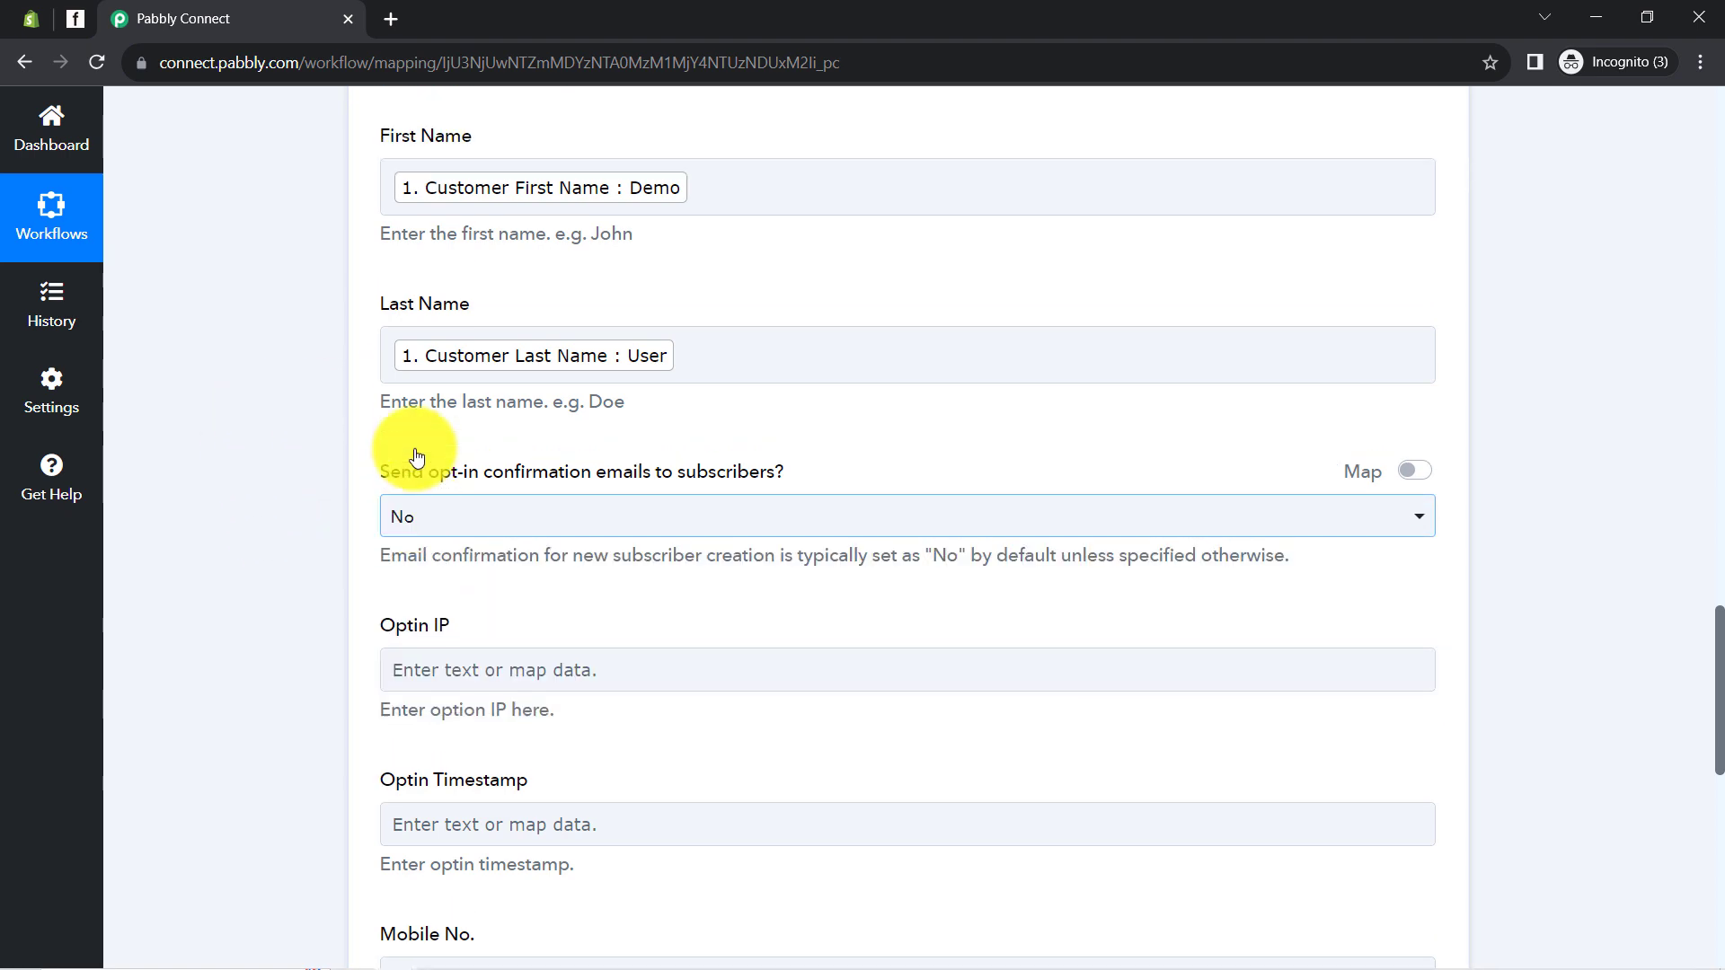
scroll(416, 457, "up", 3)
scroll(327, 555, "down", 5)
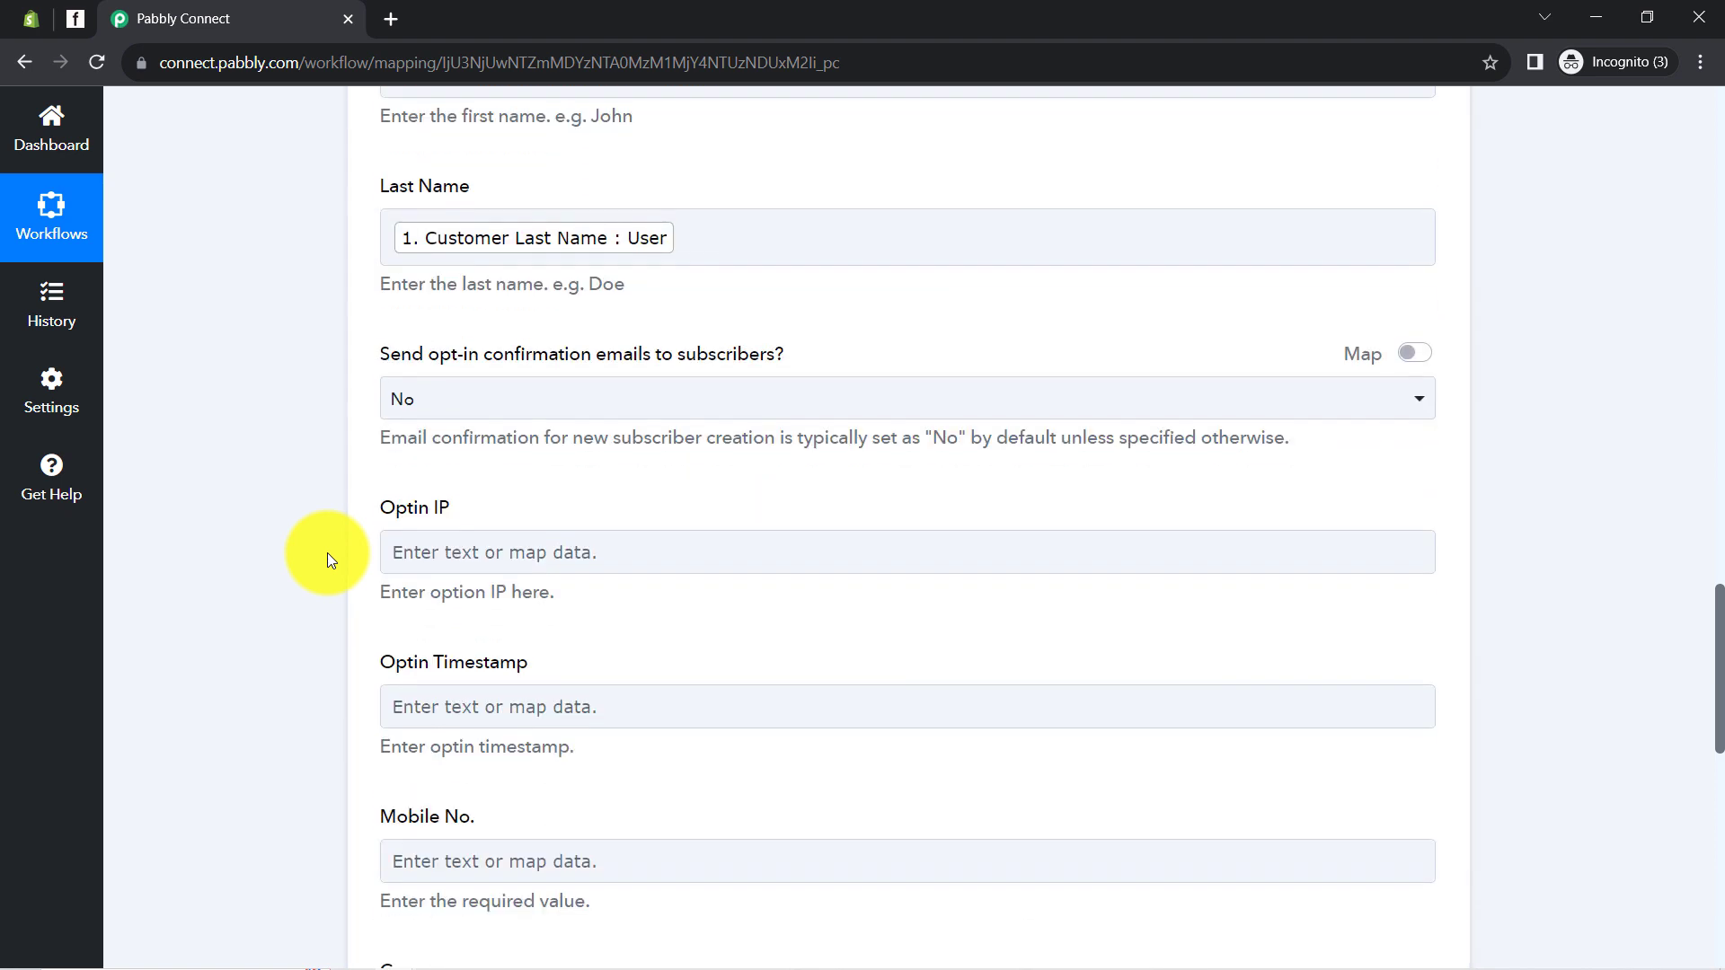
scroll(327, 552, "down", 1)
left_click_drag(386, 423, 534, 433)
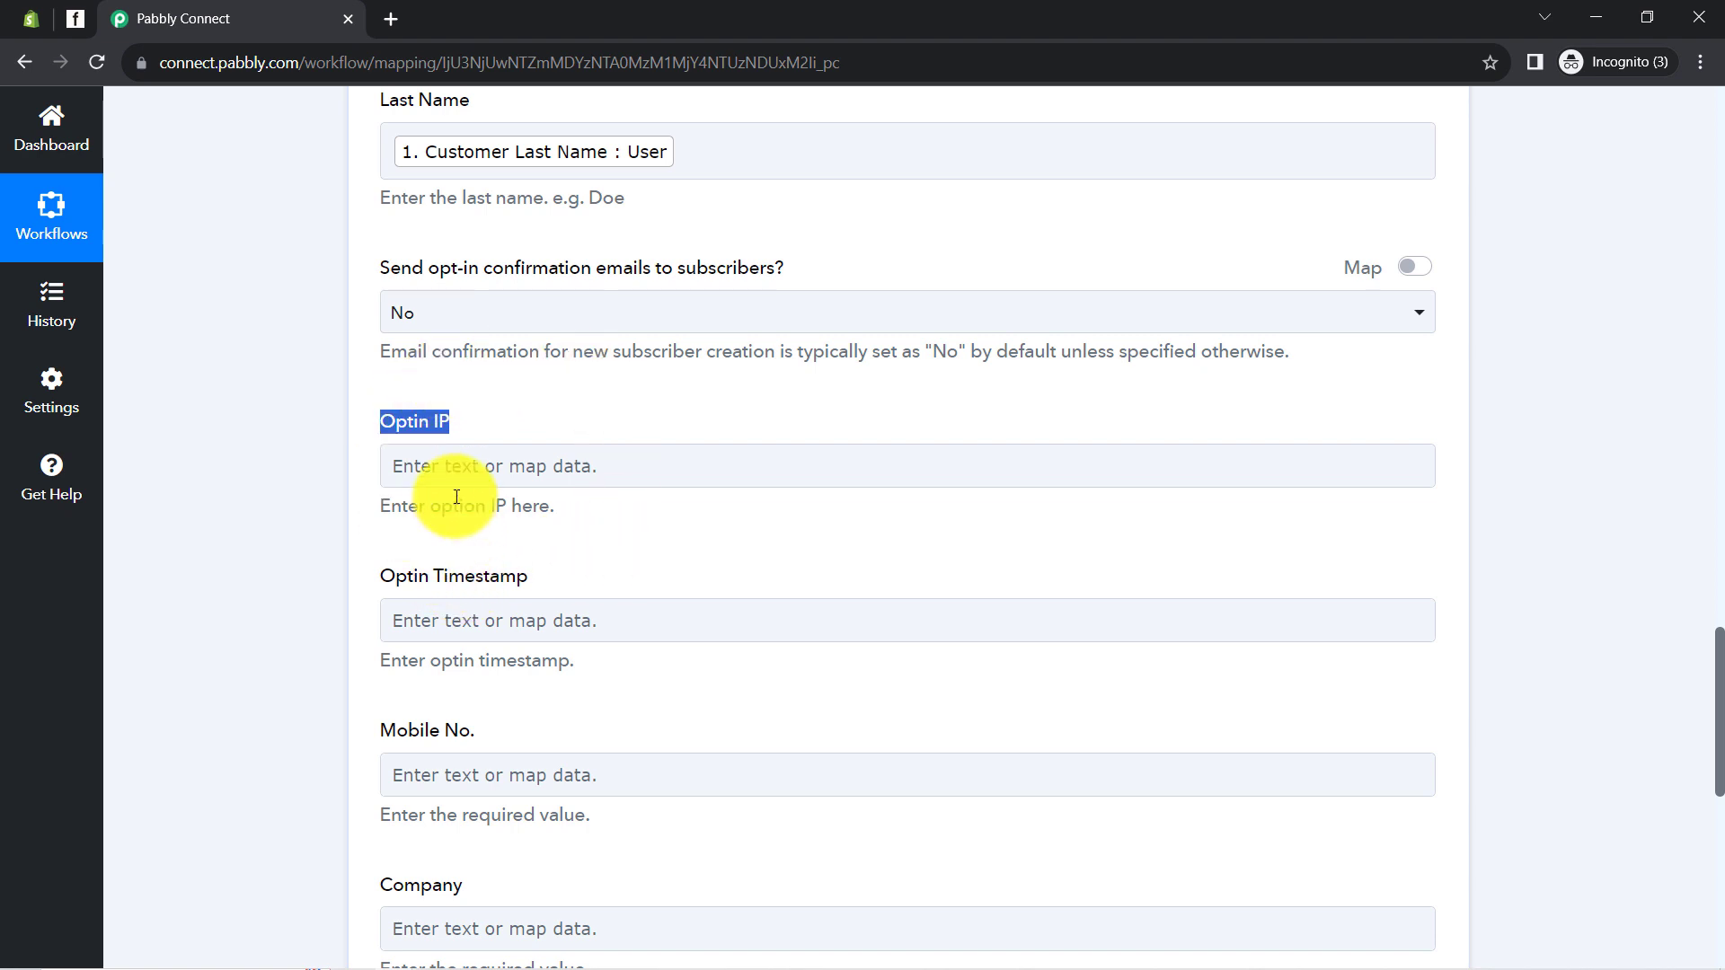
scroll(510, 549, "down", 2)
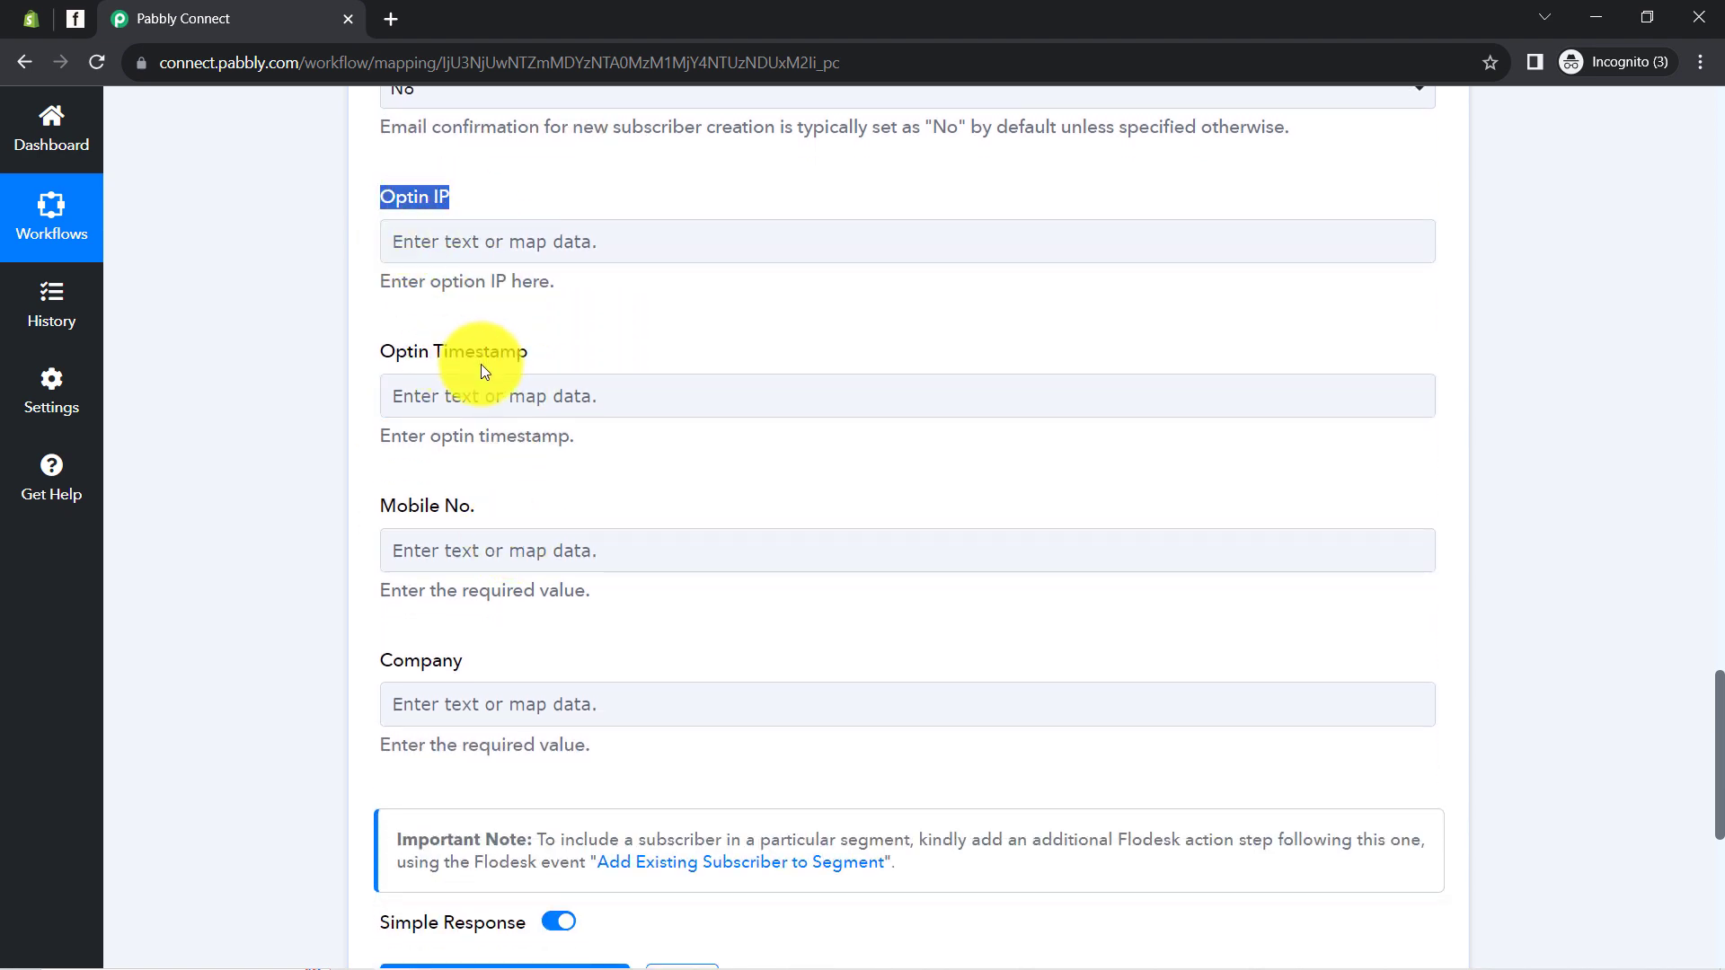
scroll(446, 449, "down", 1)
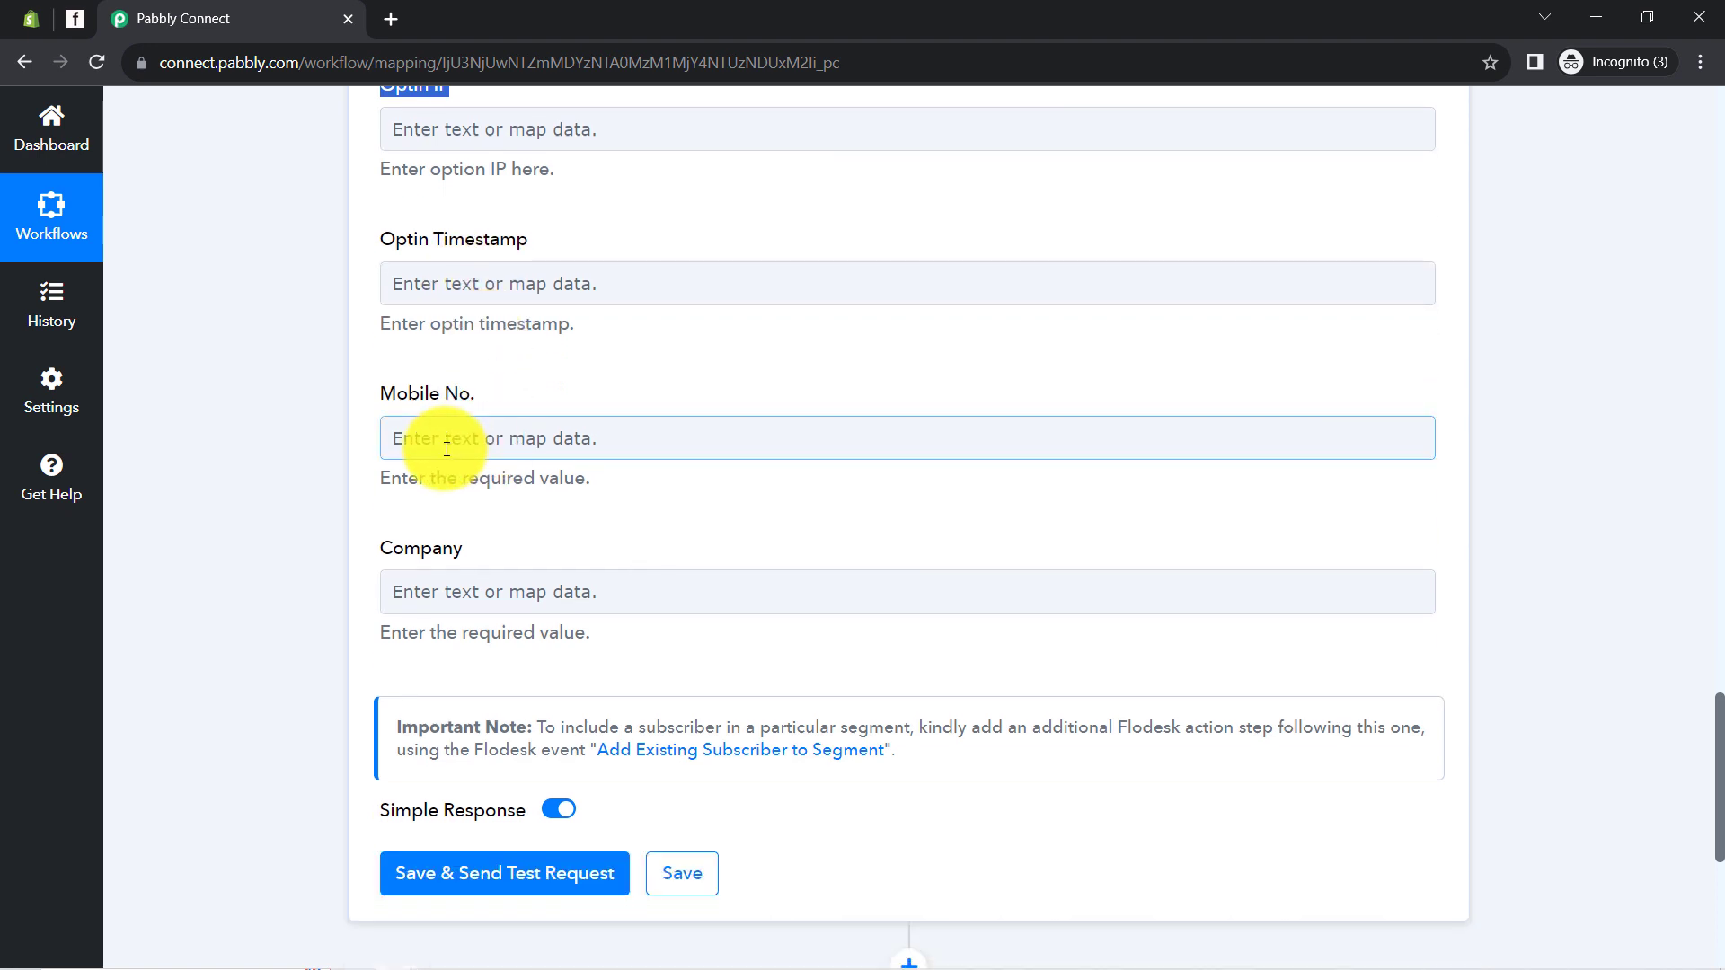
Map Mobile No. to Customer Default Address Phone, then open Flodesk's Audience list
left_click(444, 449)
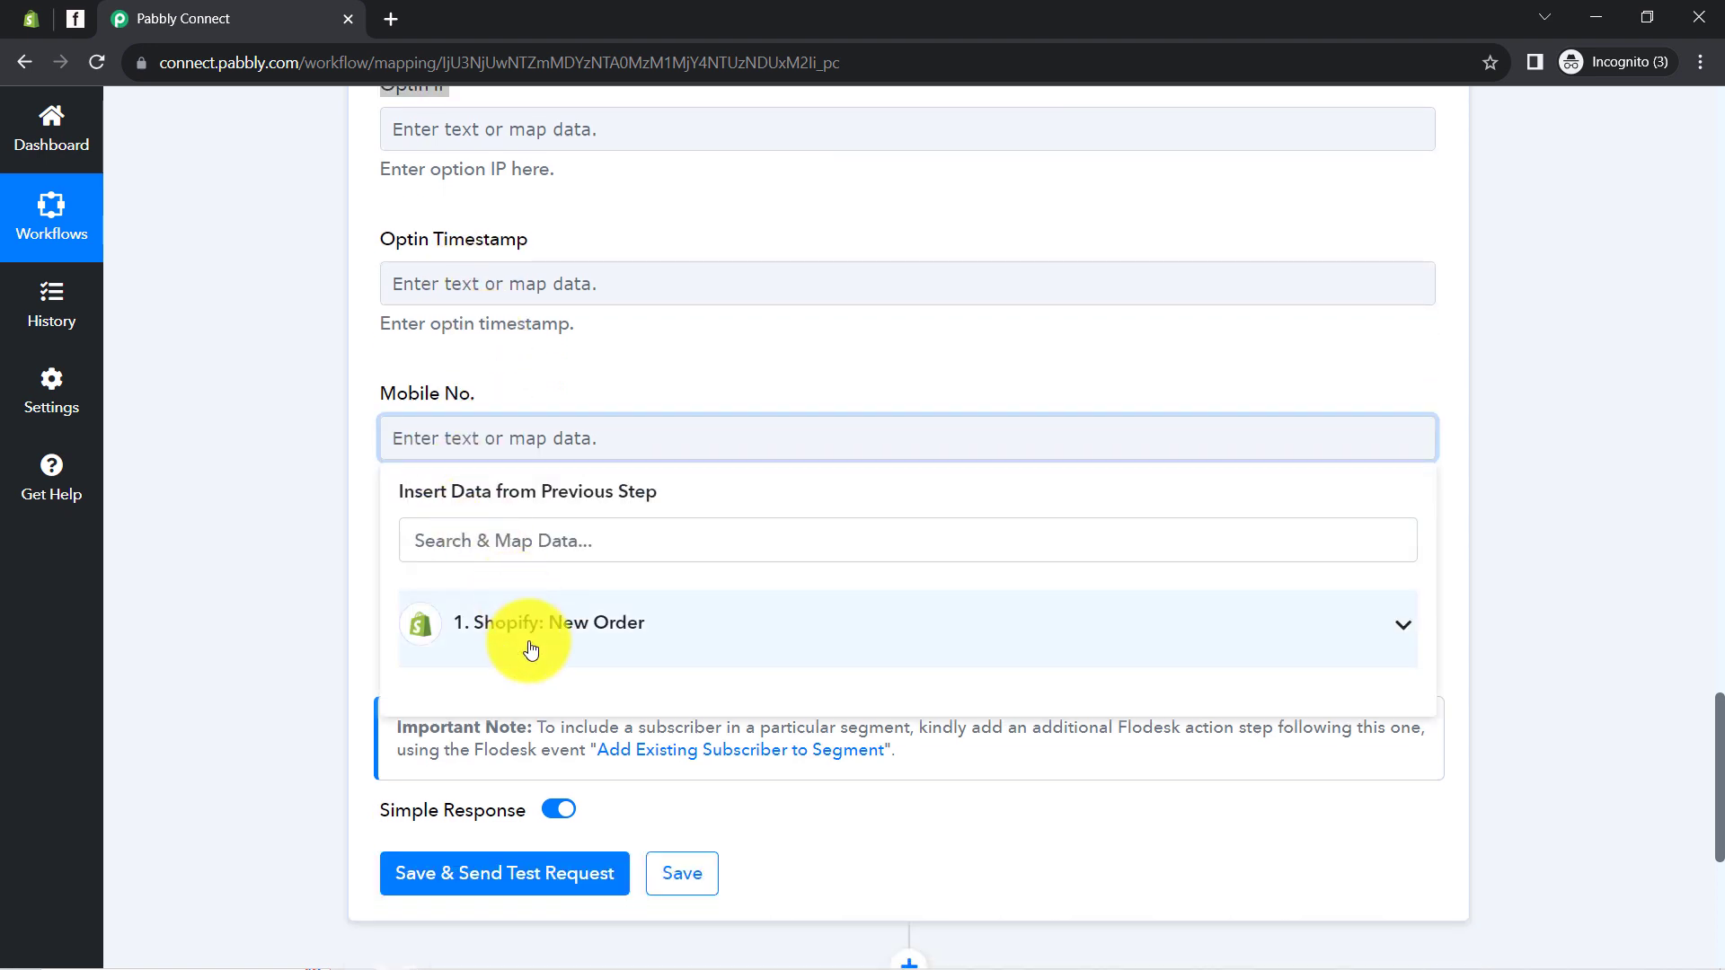
left_click(508, 629)
left_click(459, 539)
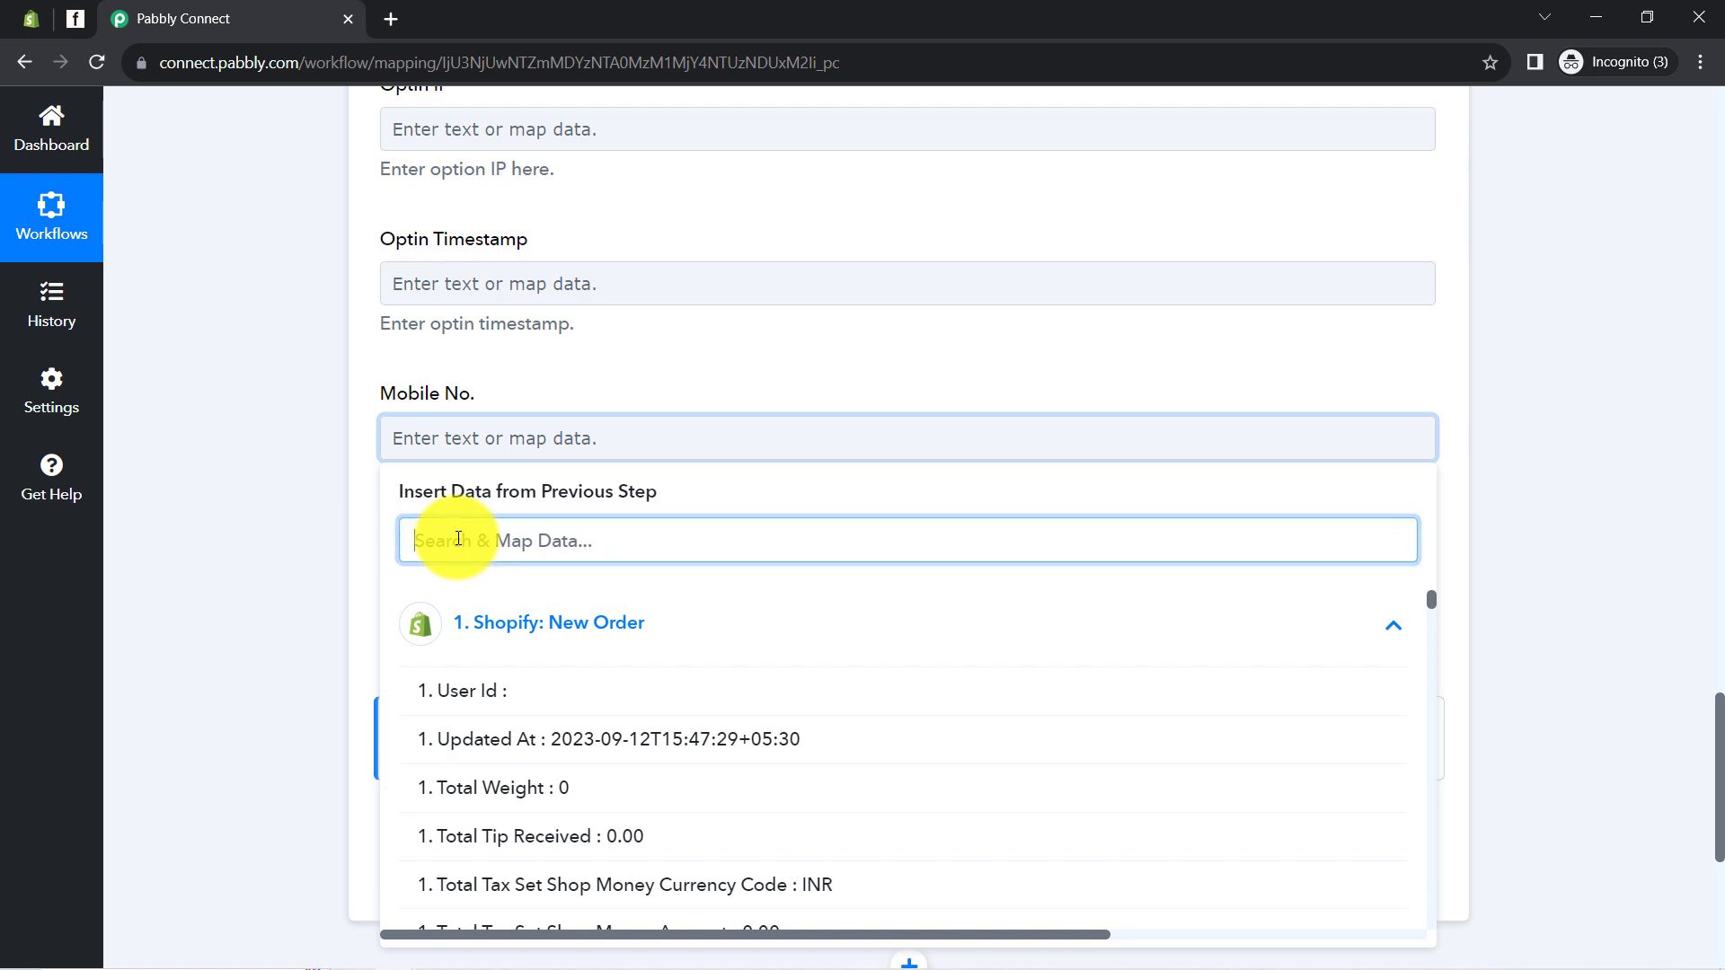
type("9")
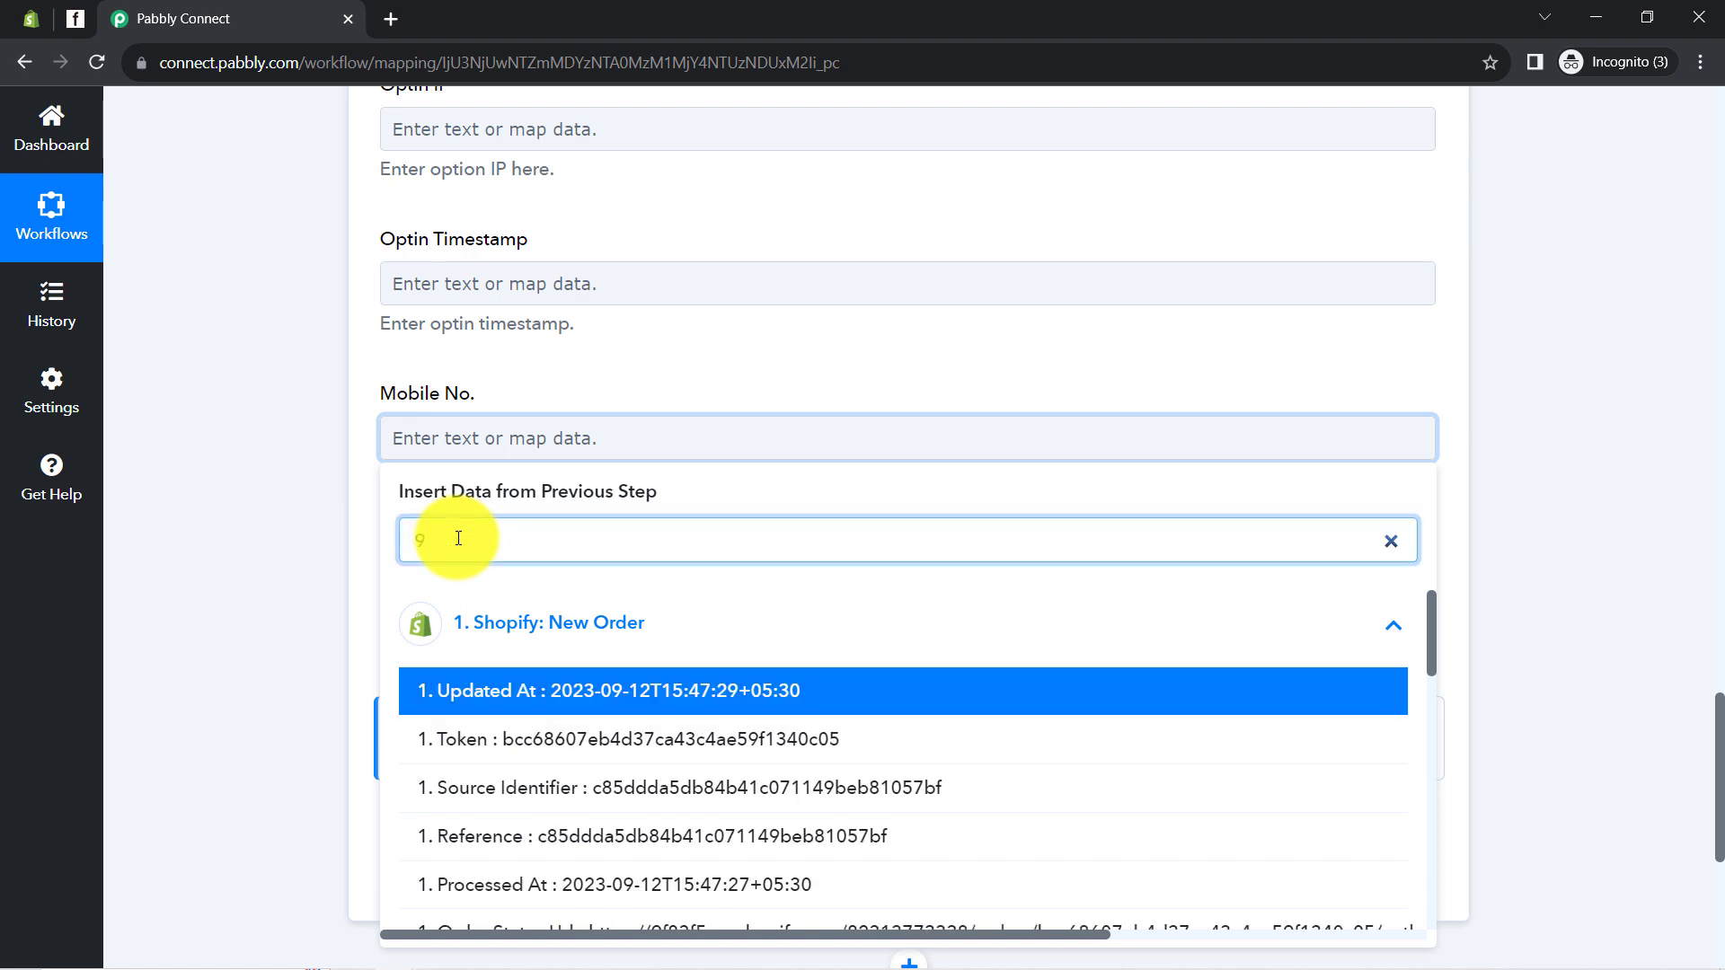
type("6")
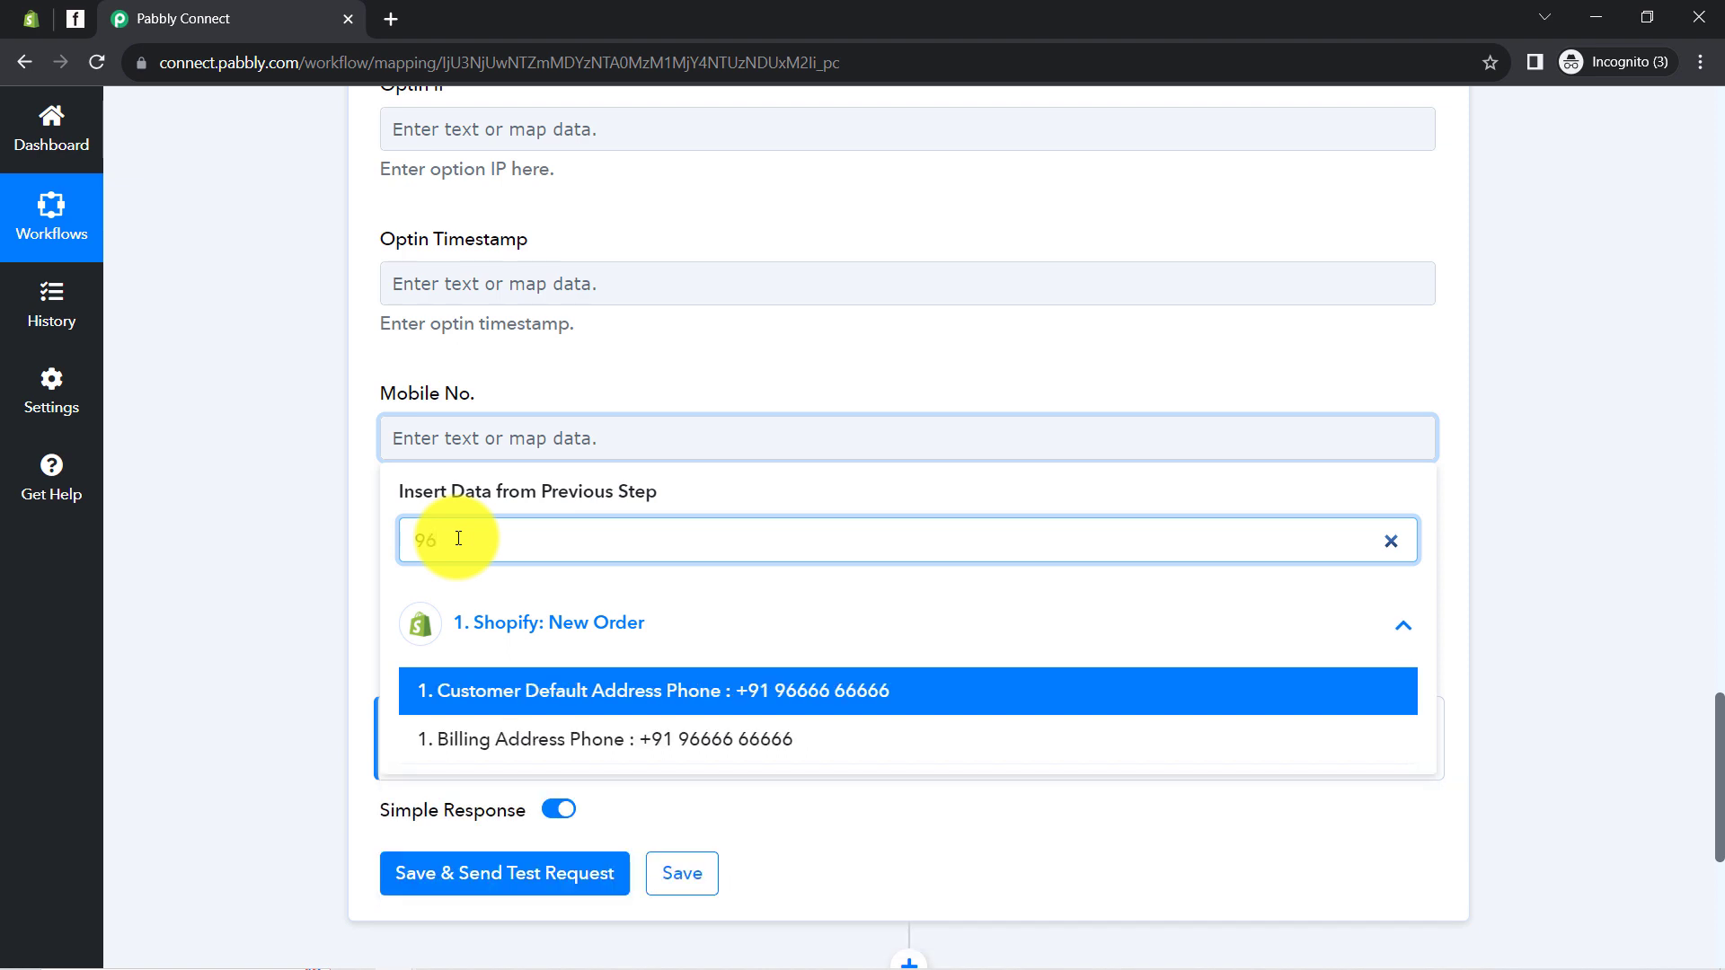
left_click(705, 689)
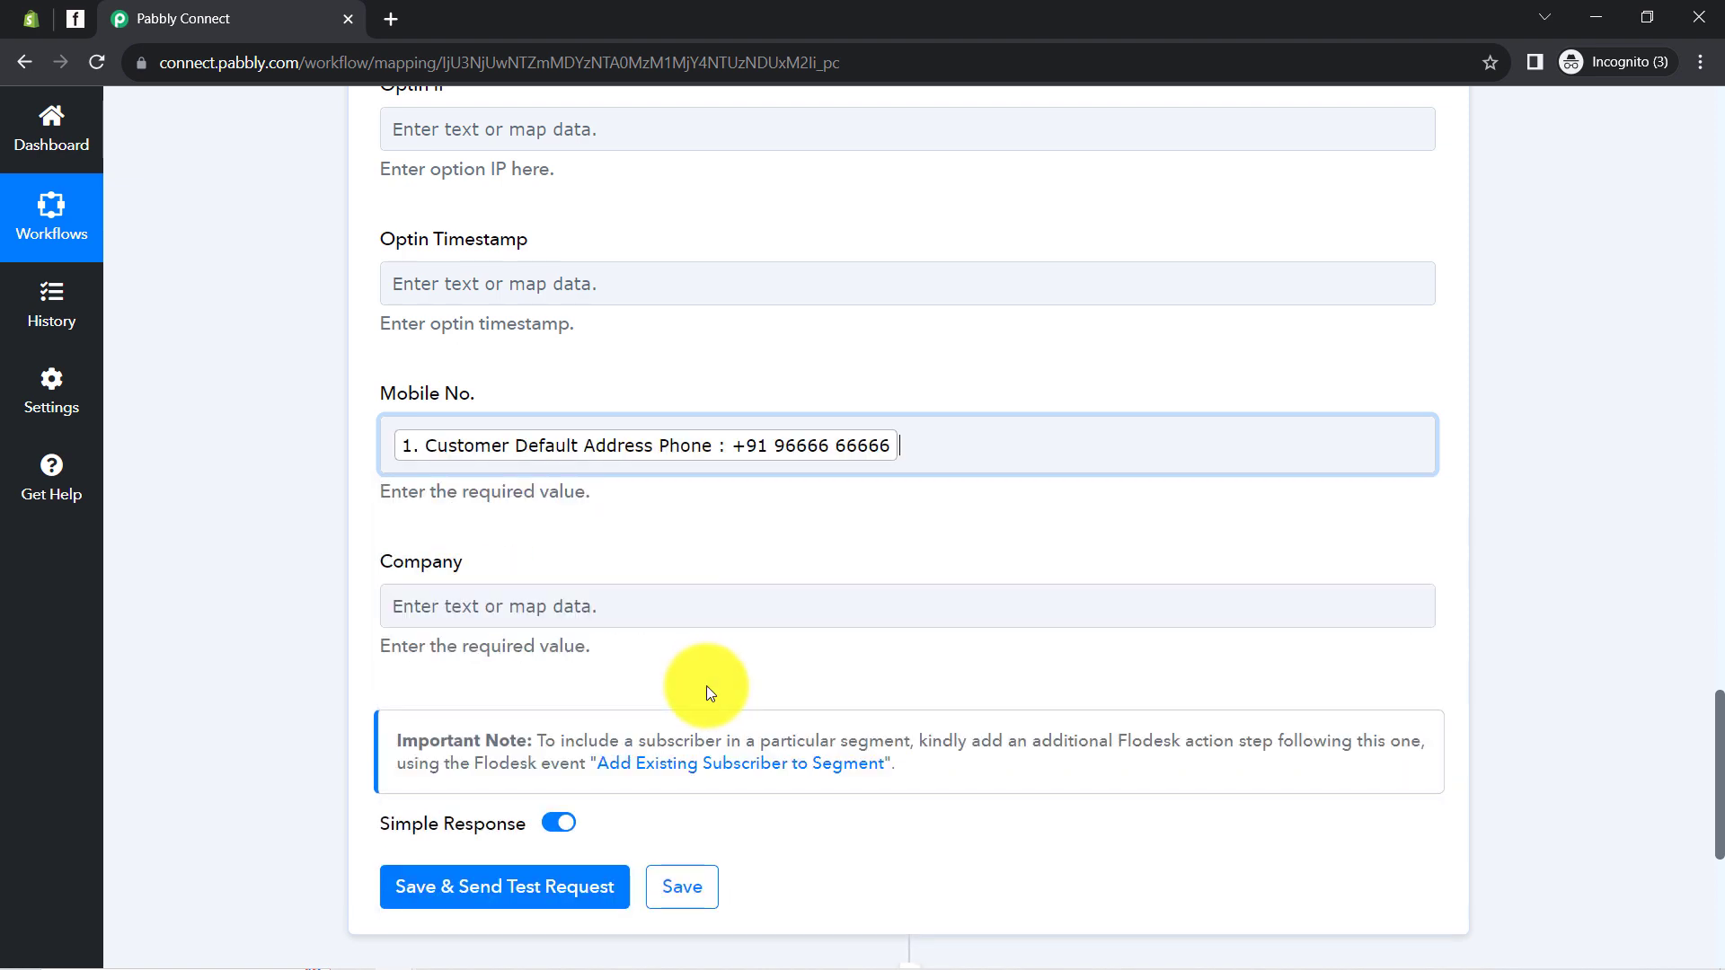
left_click(289, 590)
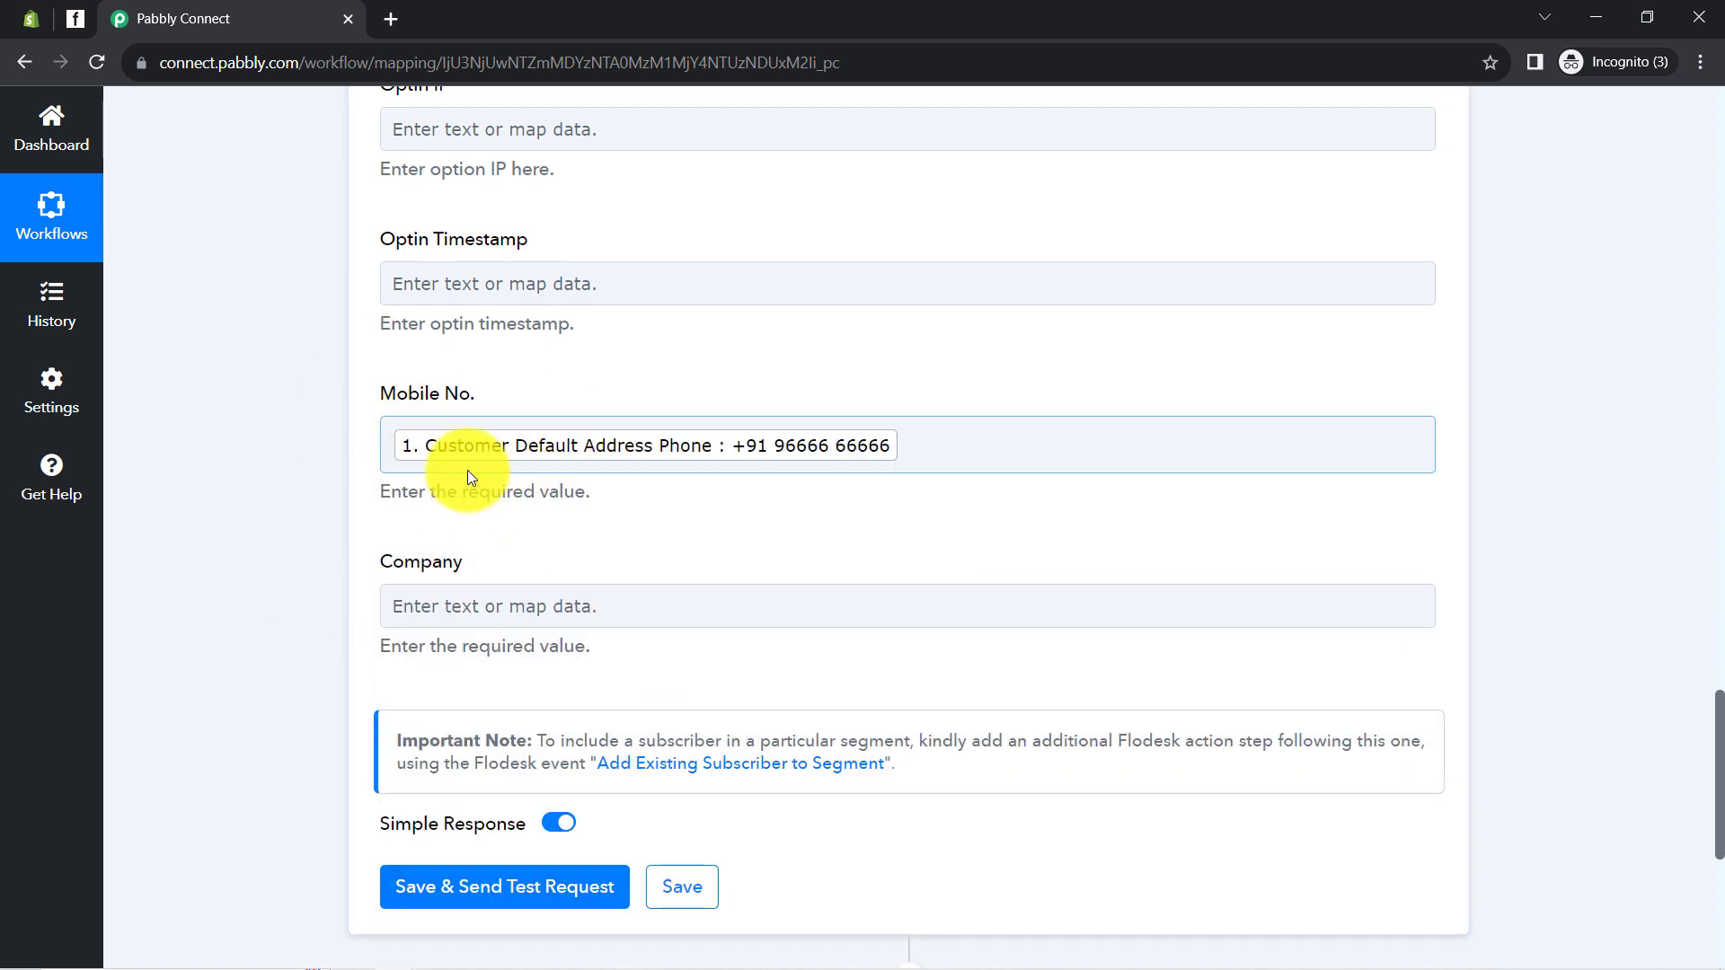
scroll(450, 548, "up", 1)
scroll(450, 548, "up", 4)
scroll(446, 575, "down", 8)
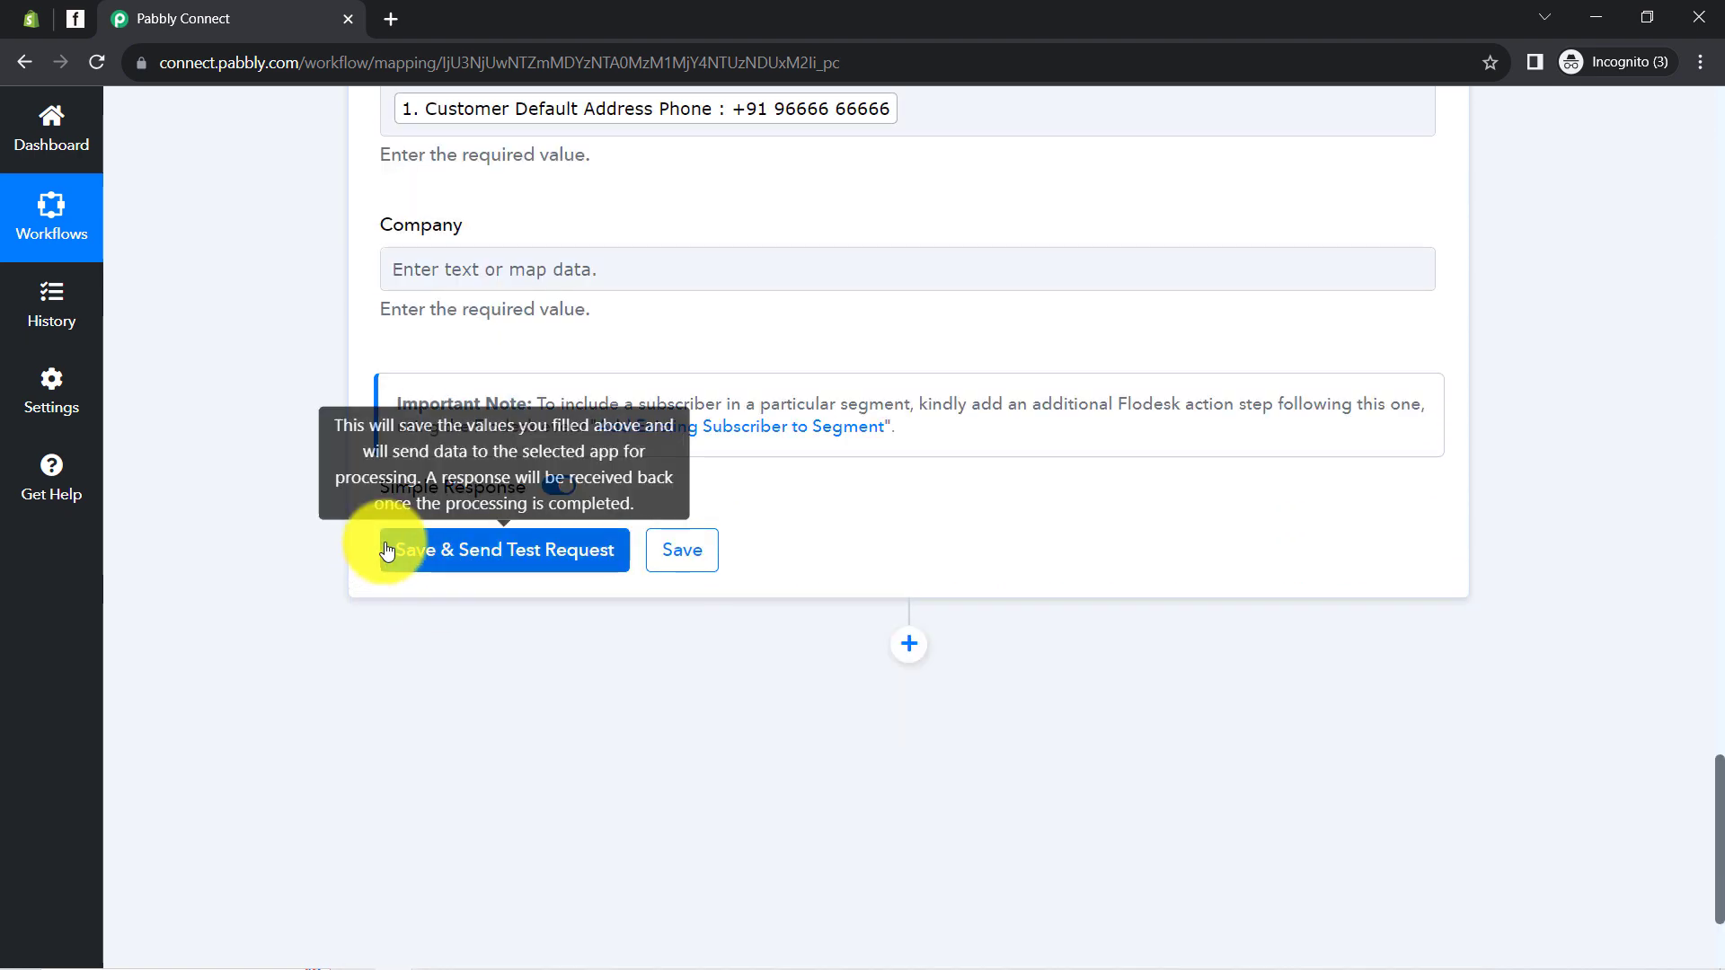
left_click(77, 19)
left_click(1043, 148)
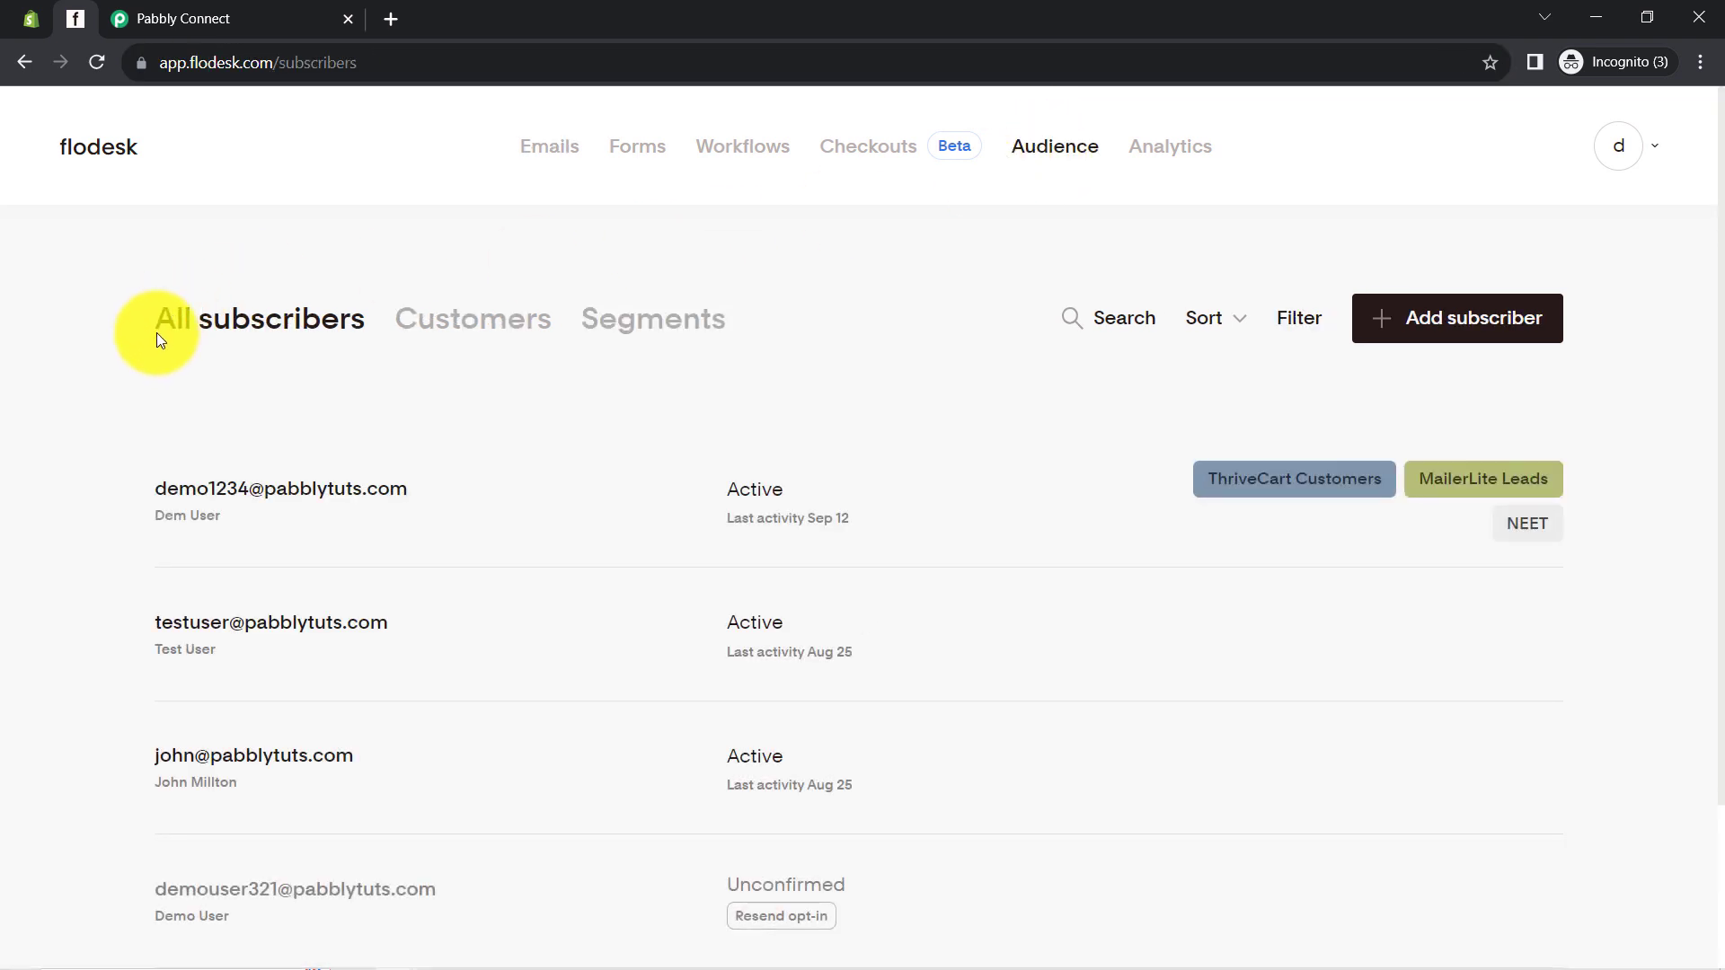
Save the Flodesk step with a test request, then reload Flodesk's subscriber list
mouse_move(147, 536)
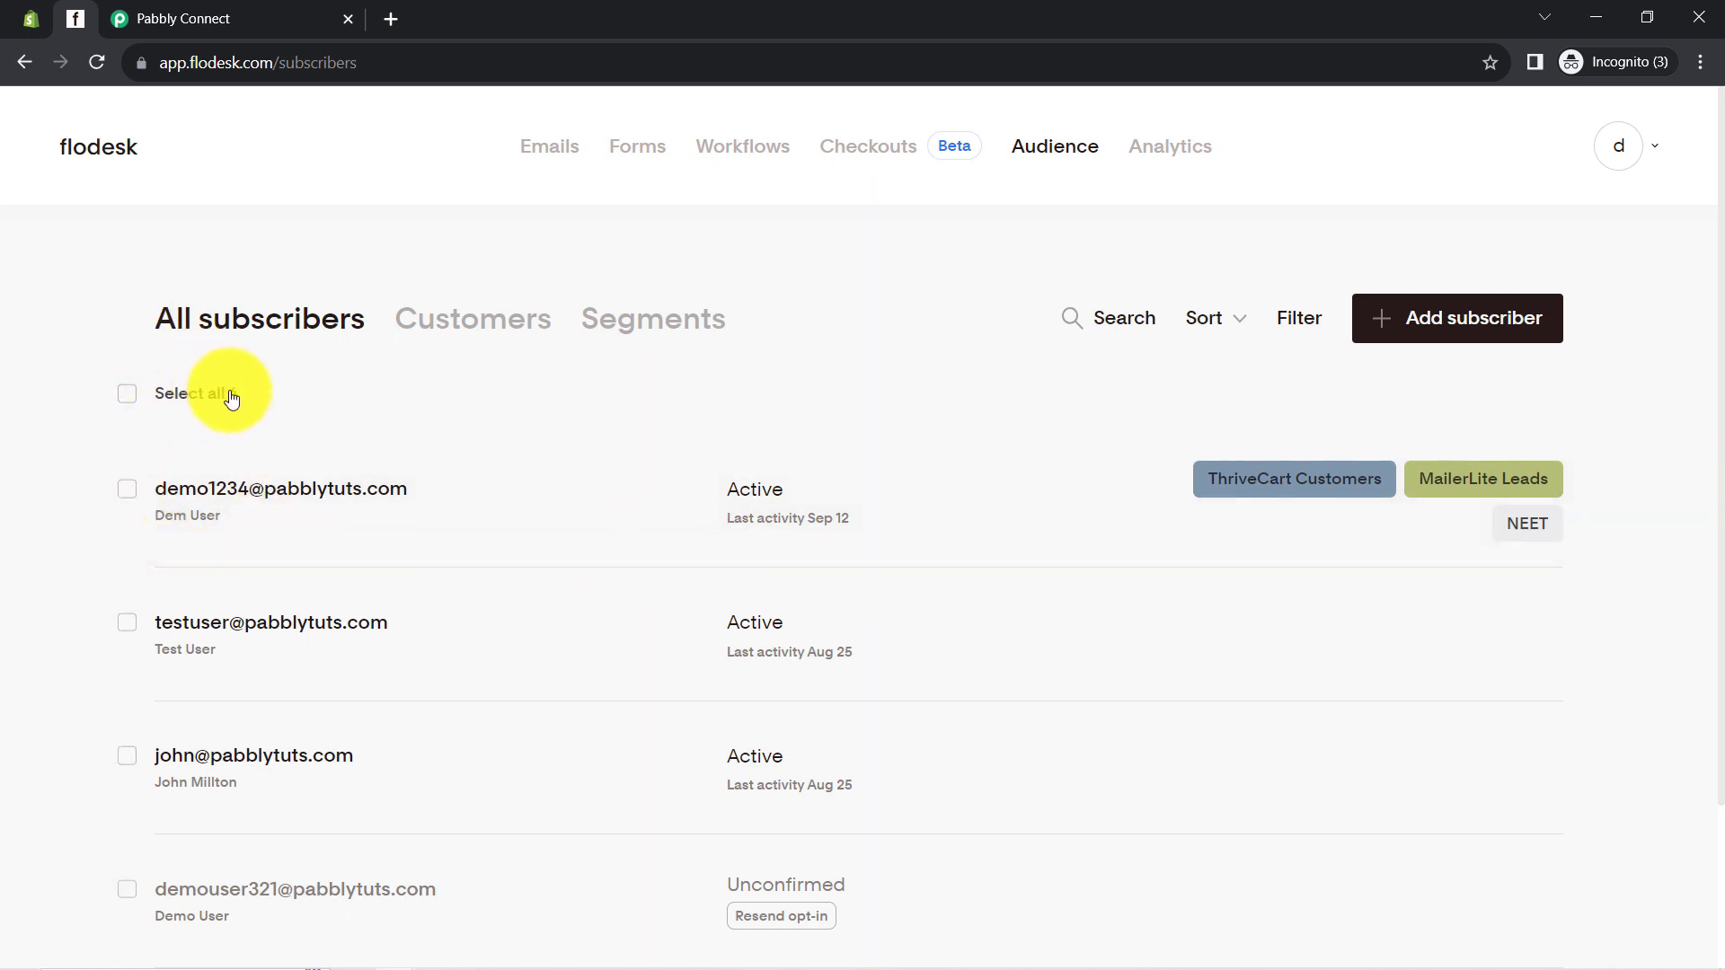
left_click(174, 16)
left_click(492, 564)
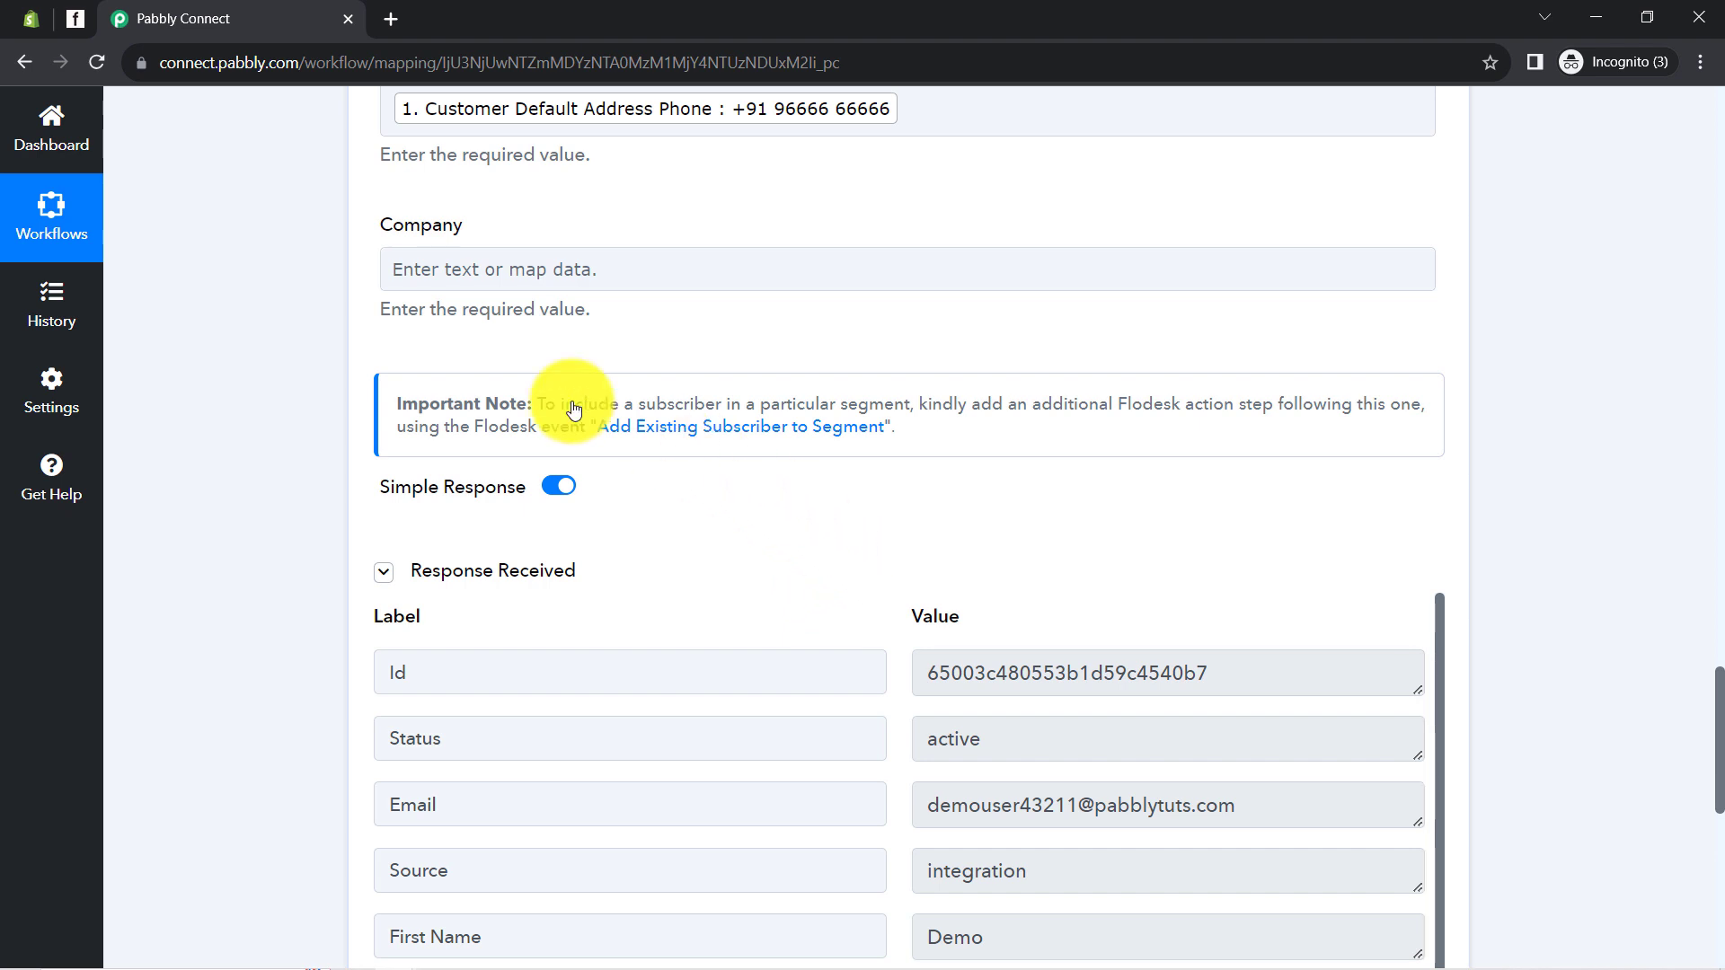
left_click(88, 9)
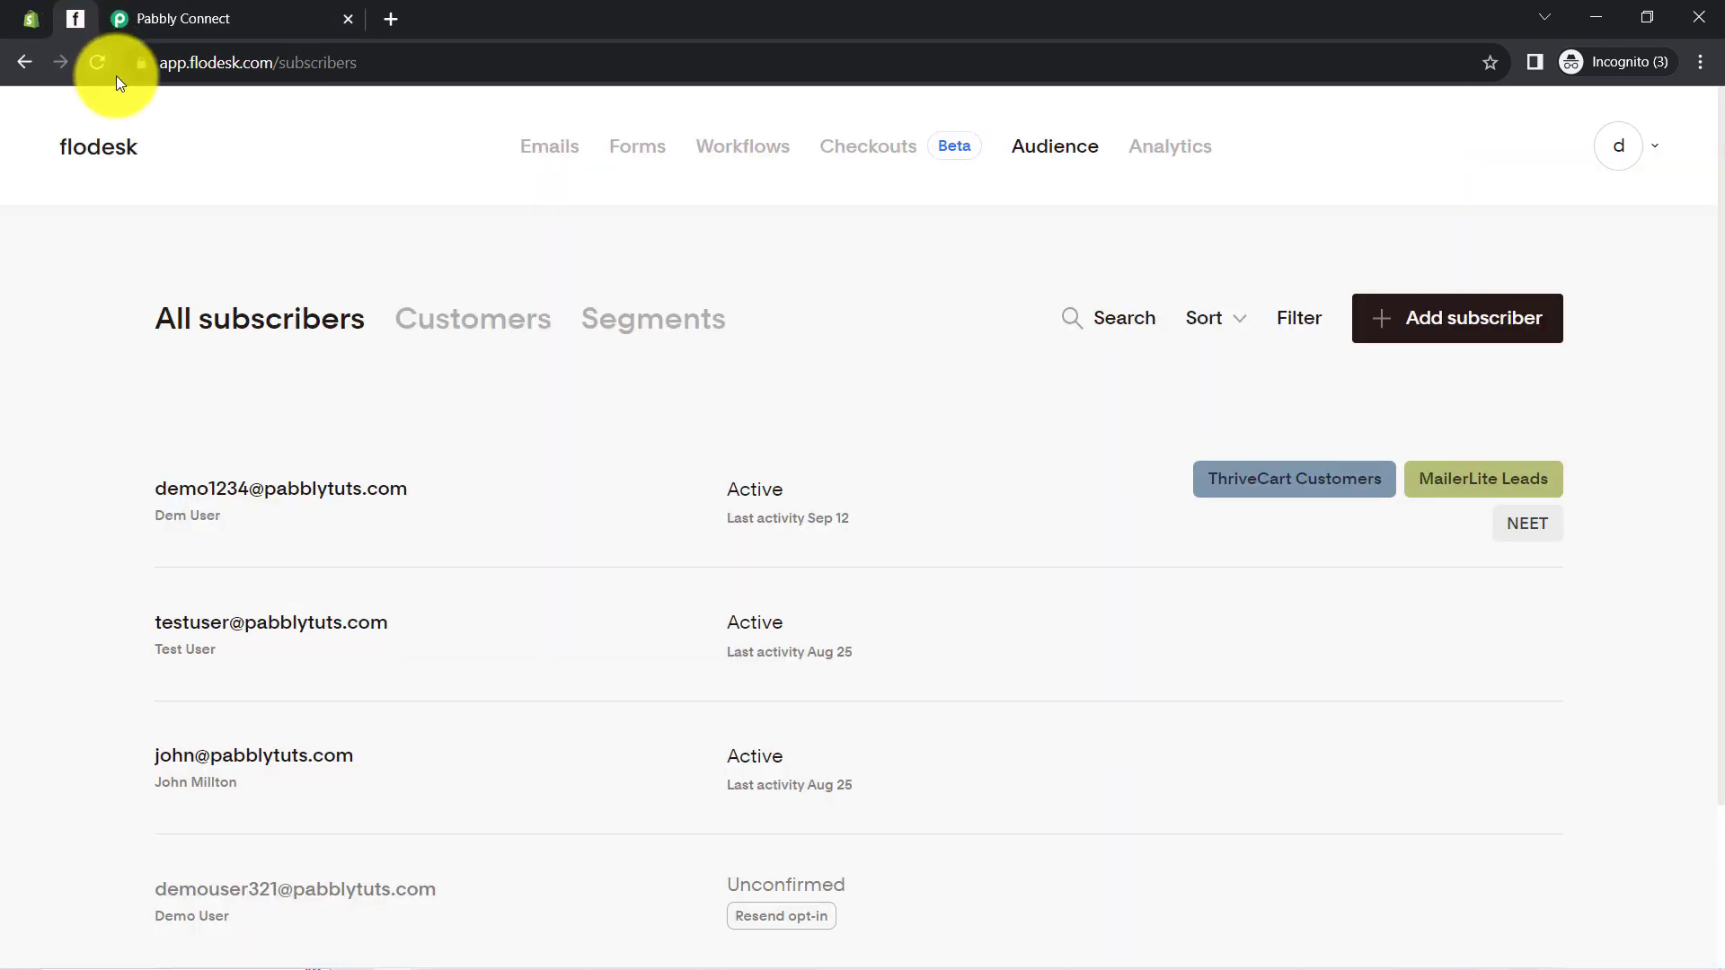
left_click(96, 65)
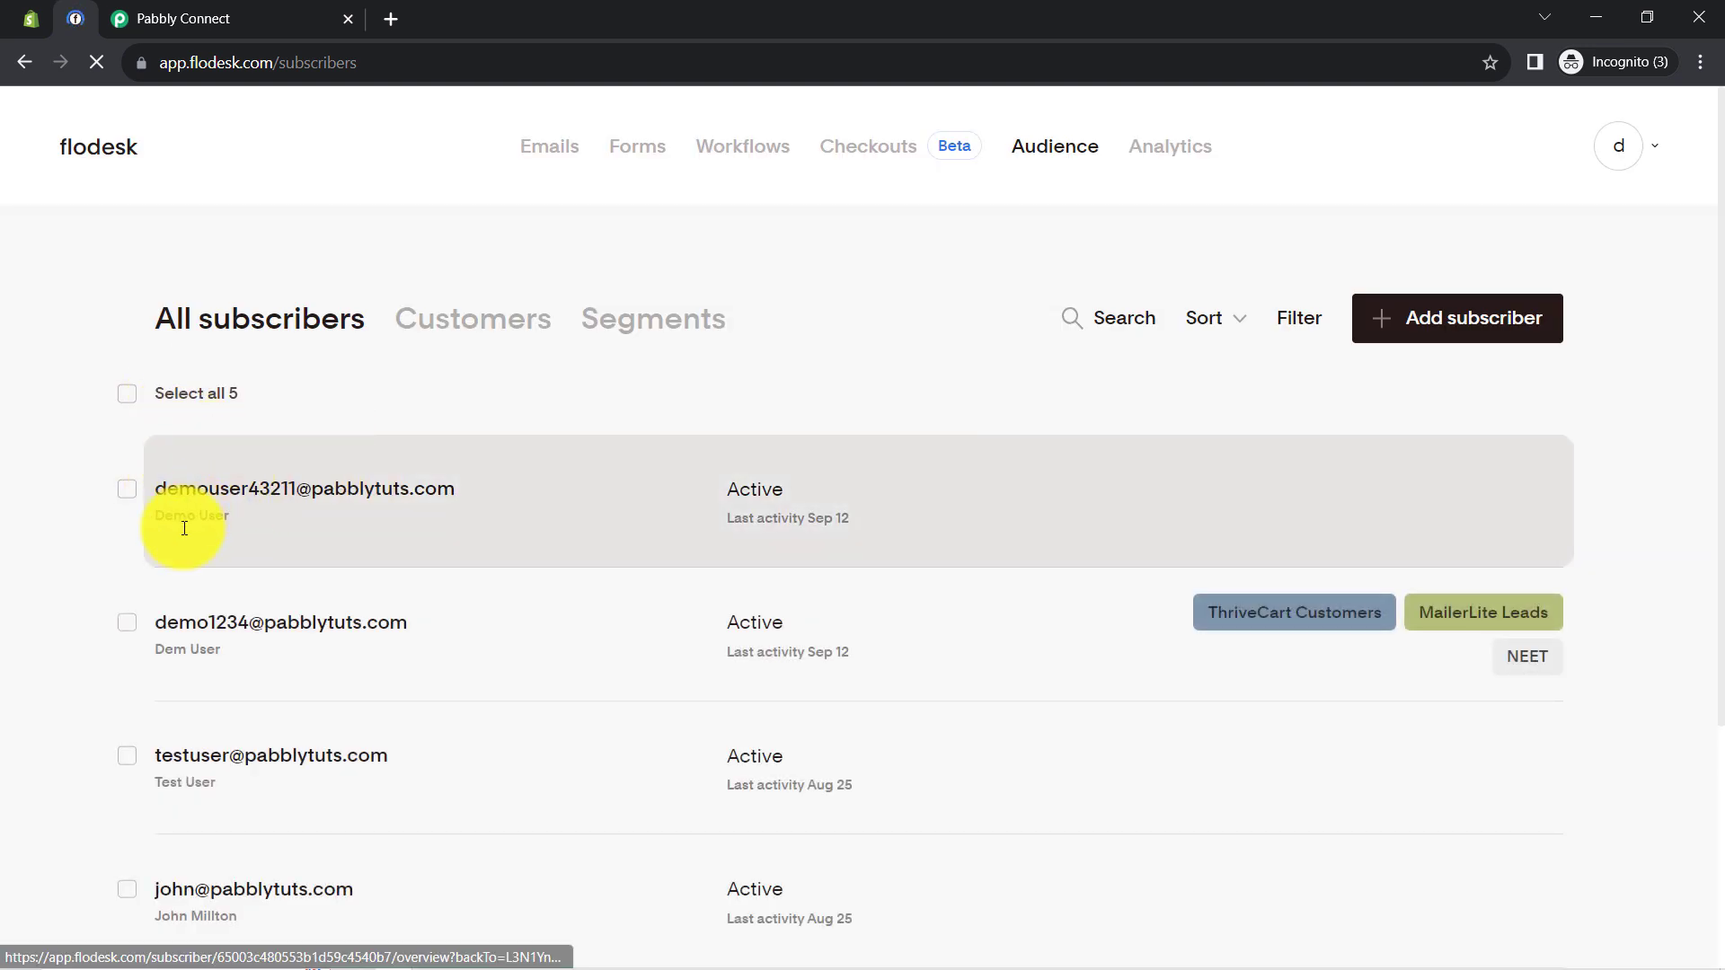
Inspect the new subscriber's segments and data in Flodesk, then return to Pabbly Connect
left_click(171, 496)
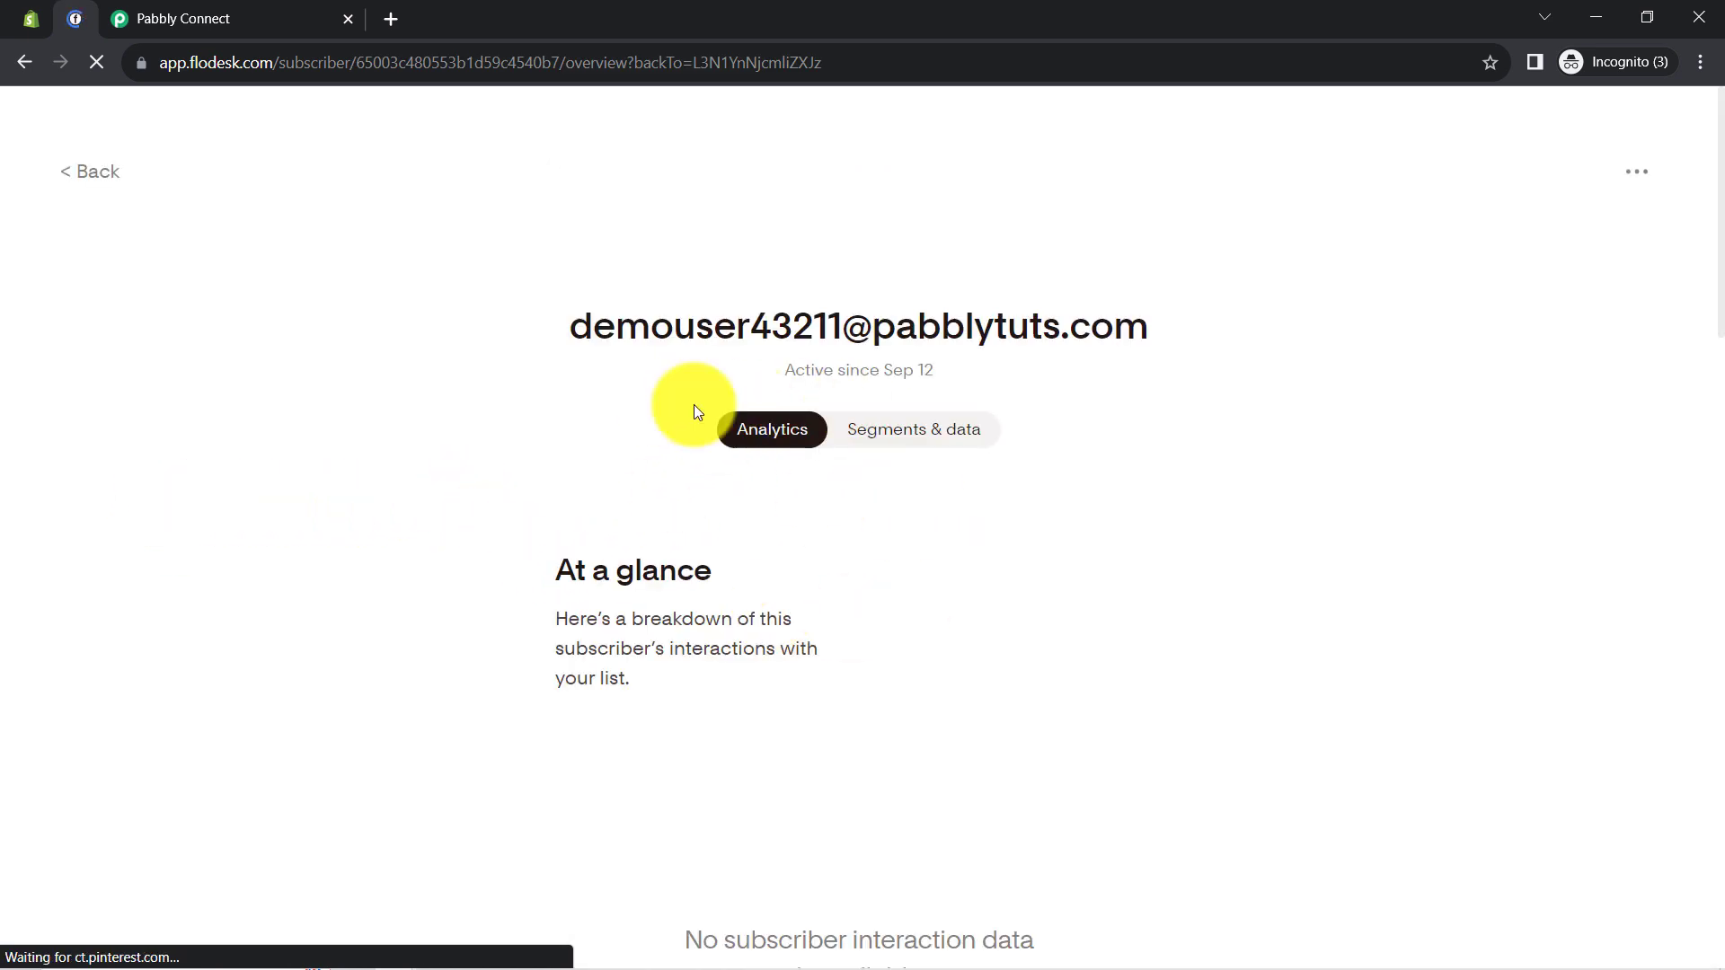
scroll(681, 682, "down", 8)
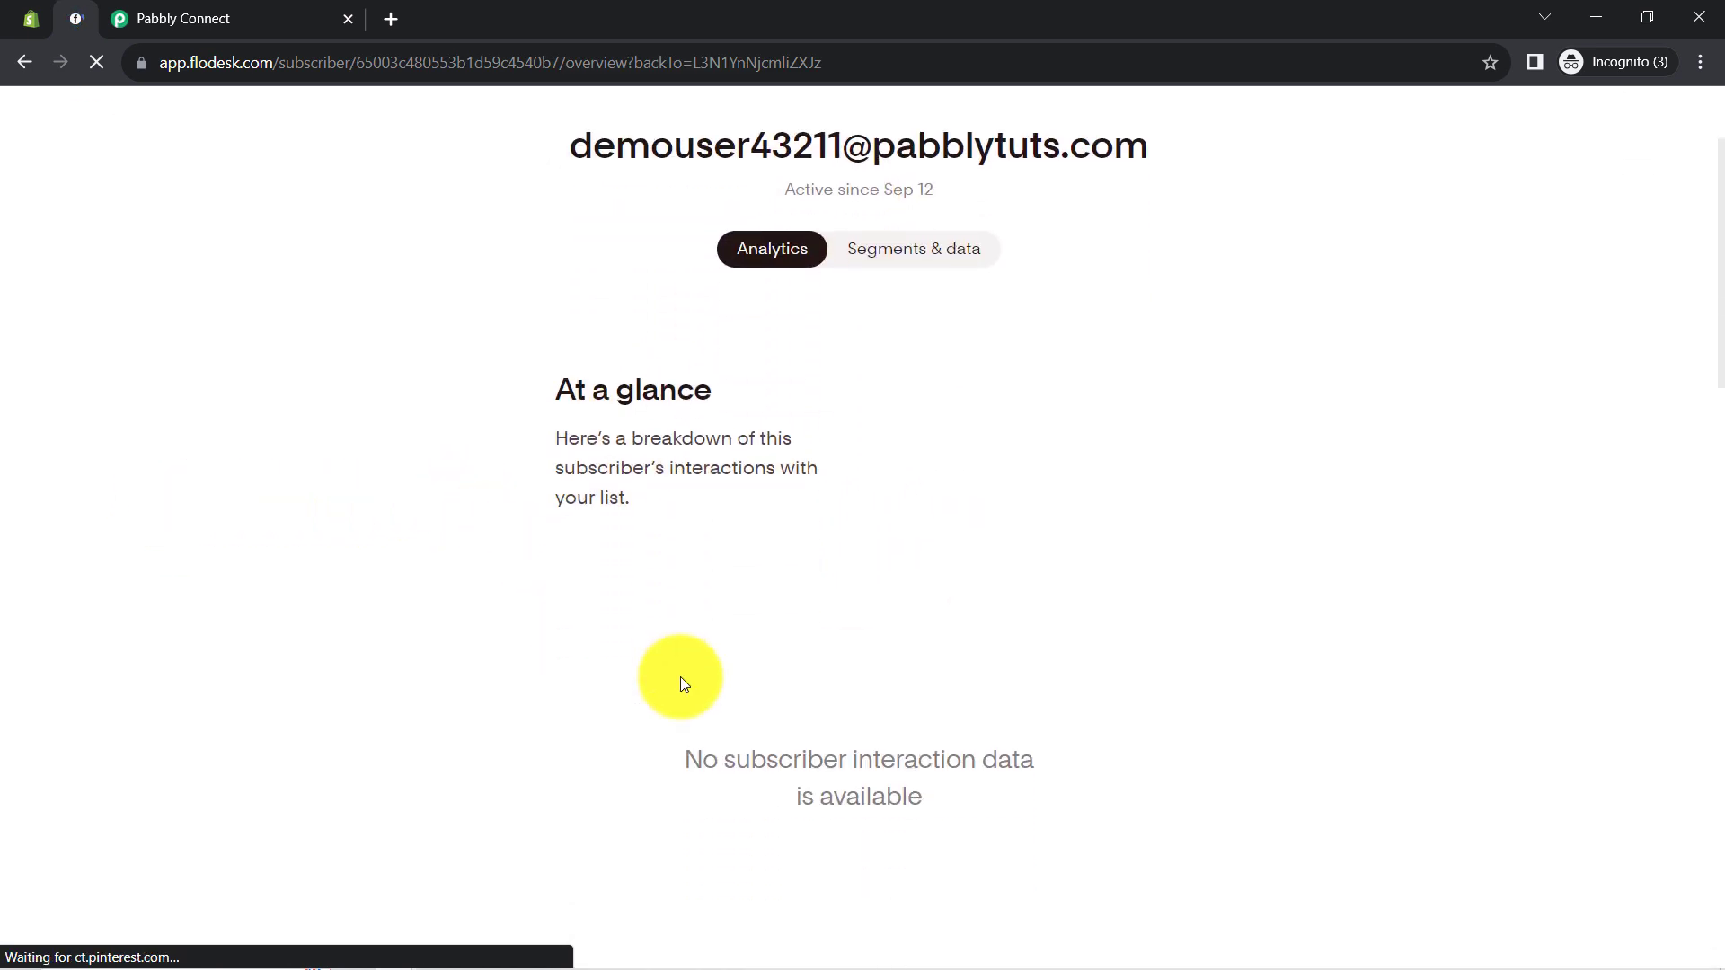
scroll(685, 485, "up", 8)
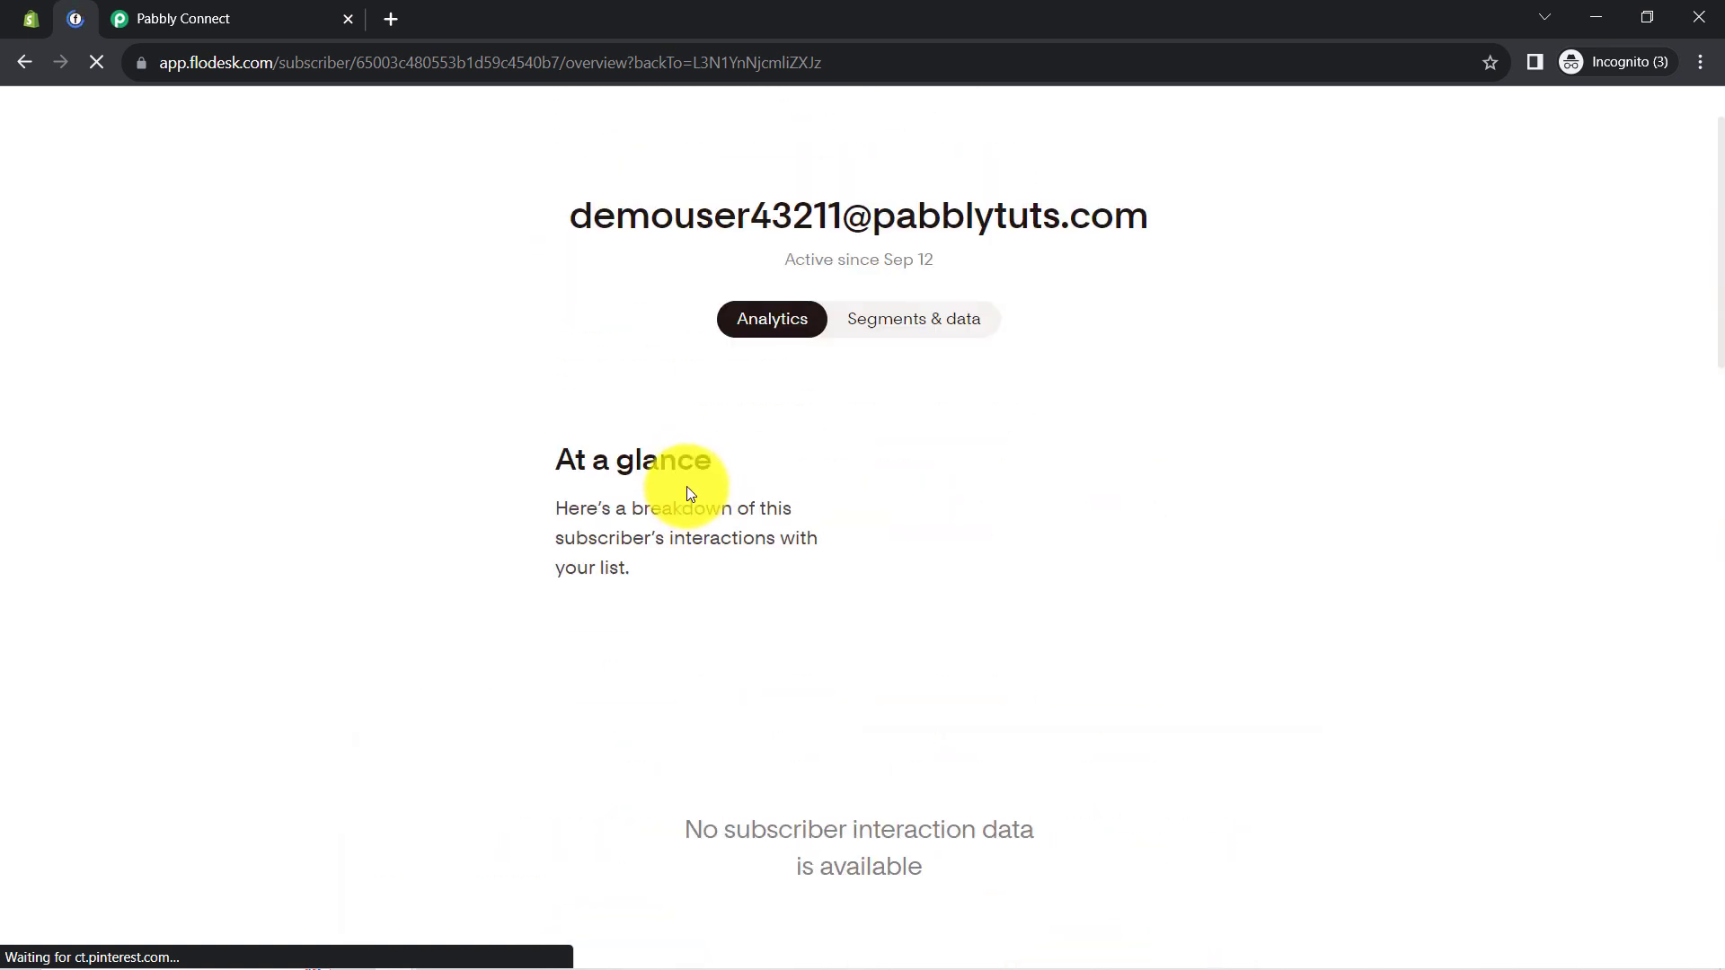
left_click(941, 429)
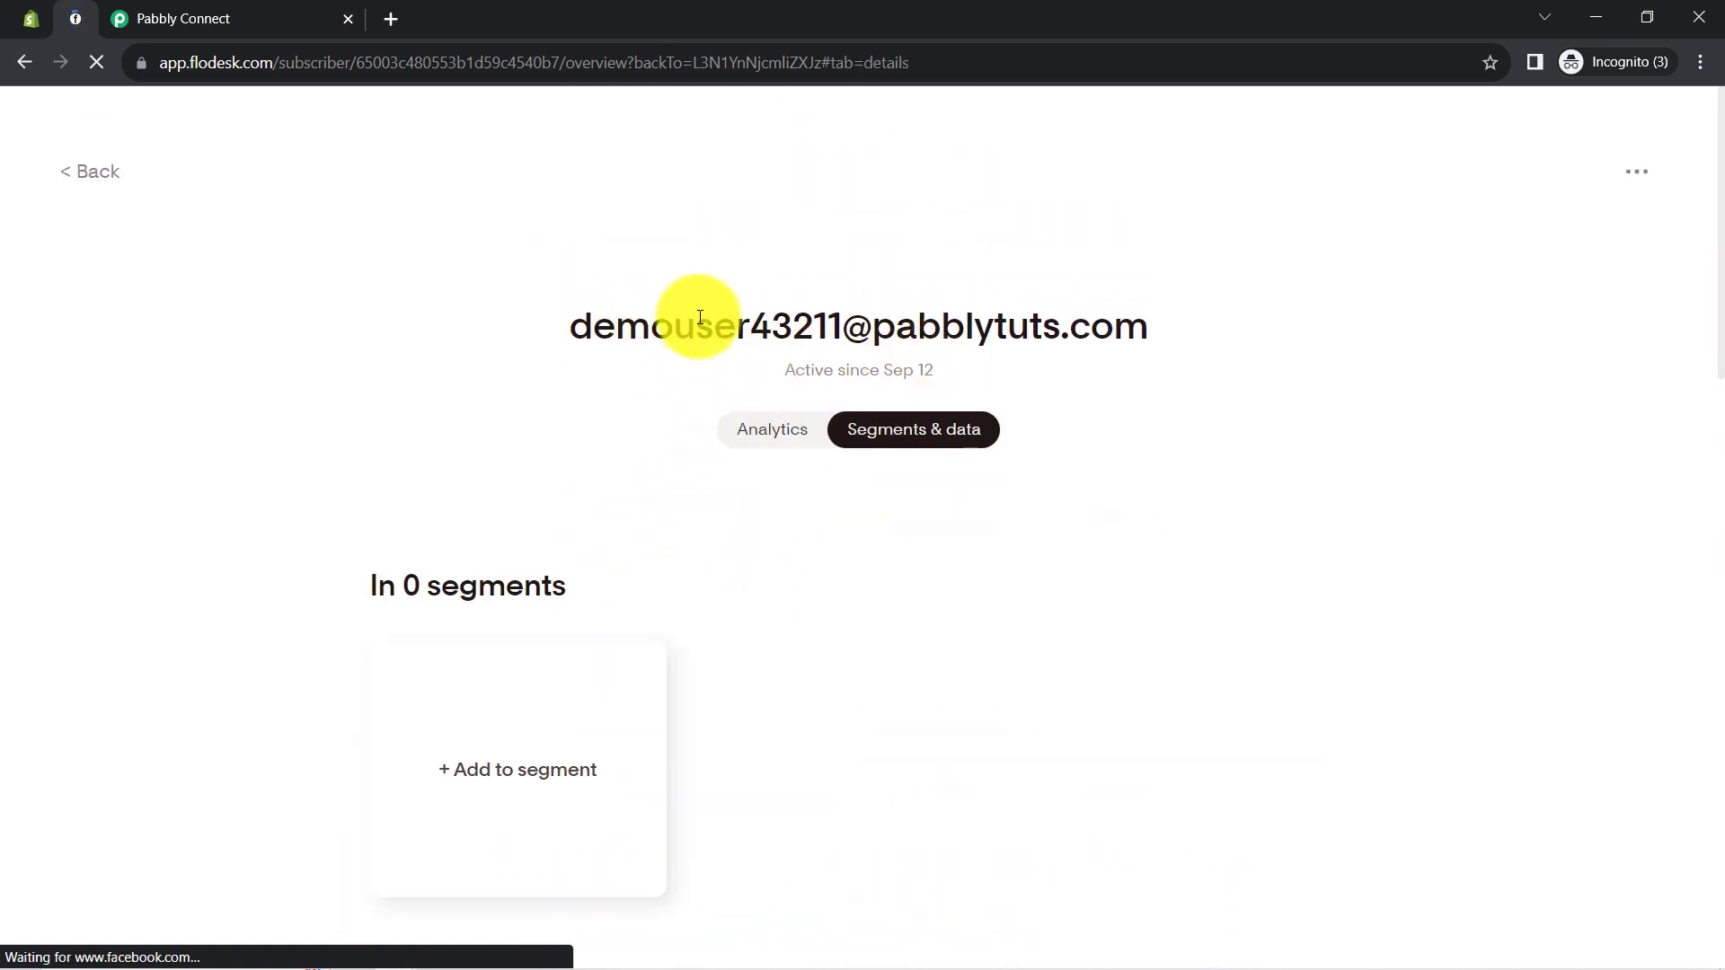
left_click_drag(649, 325, 878, 323)
scroll(762, 696, "down", 7)
scroll(764, 701, "down", 6)
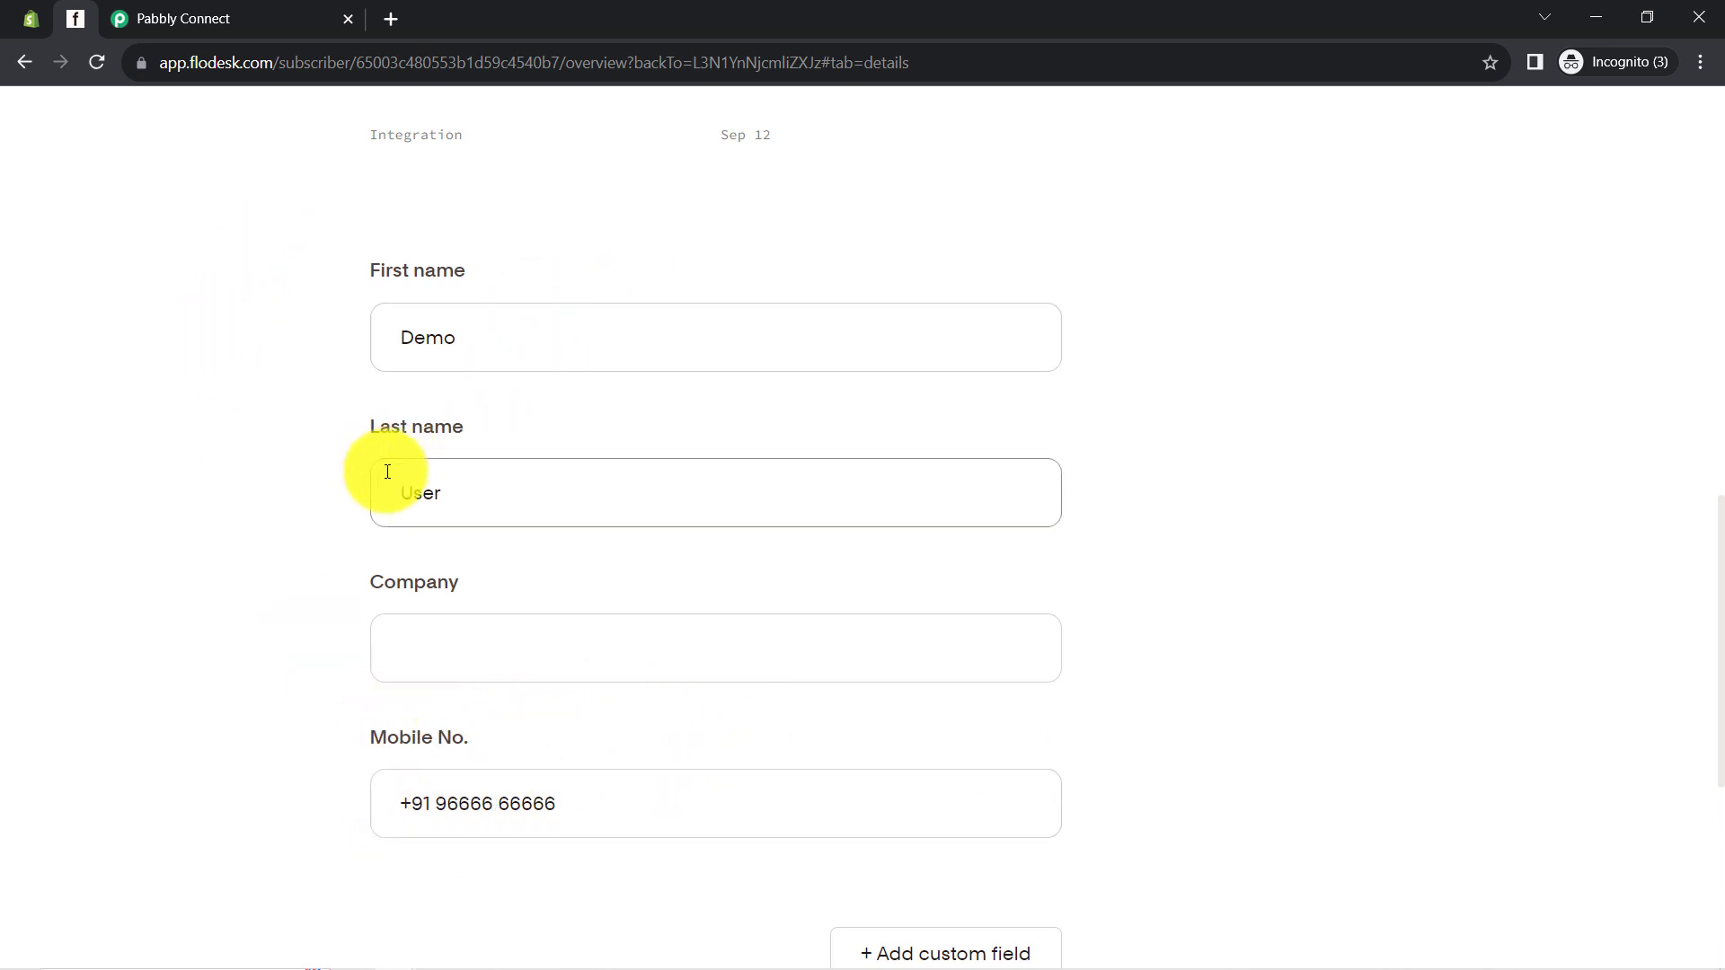
scroll(565, 662, "up", 8)
scroll(563, 660, "up", 6)
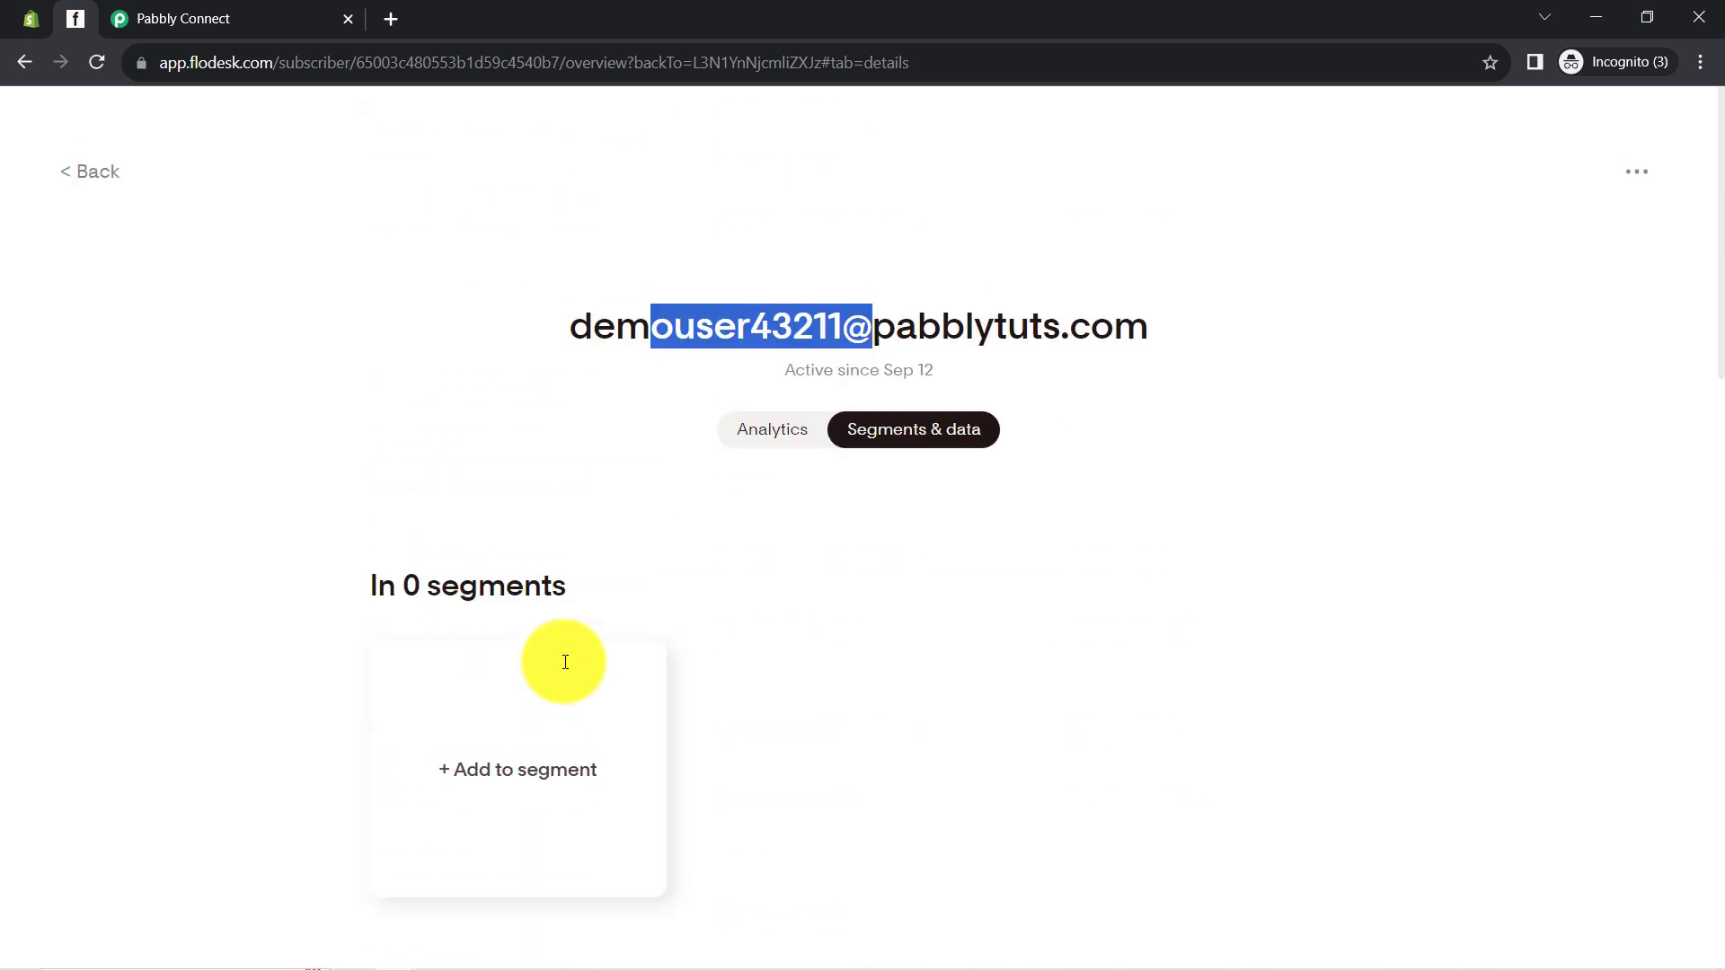
scroll(563, 659, "down", 1)
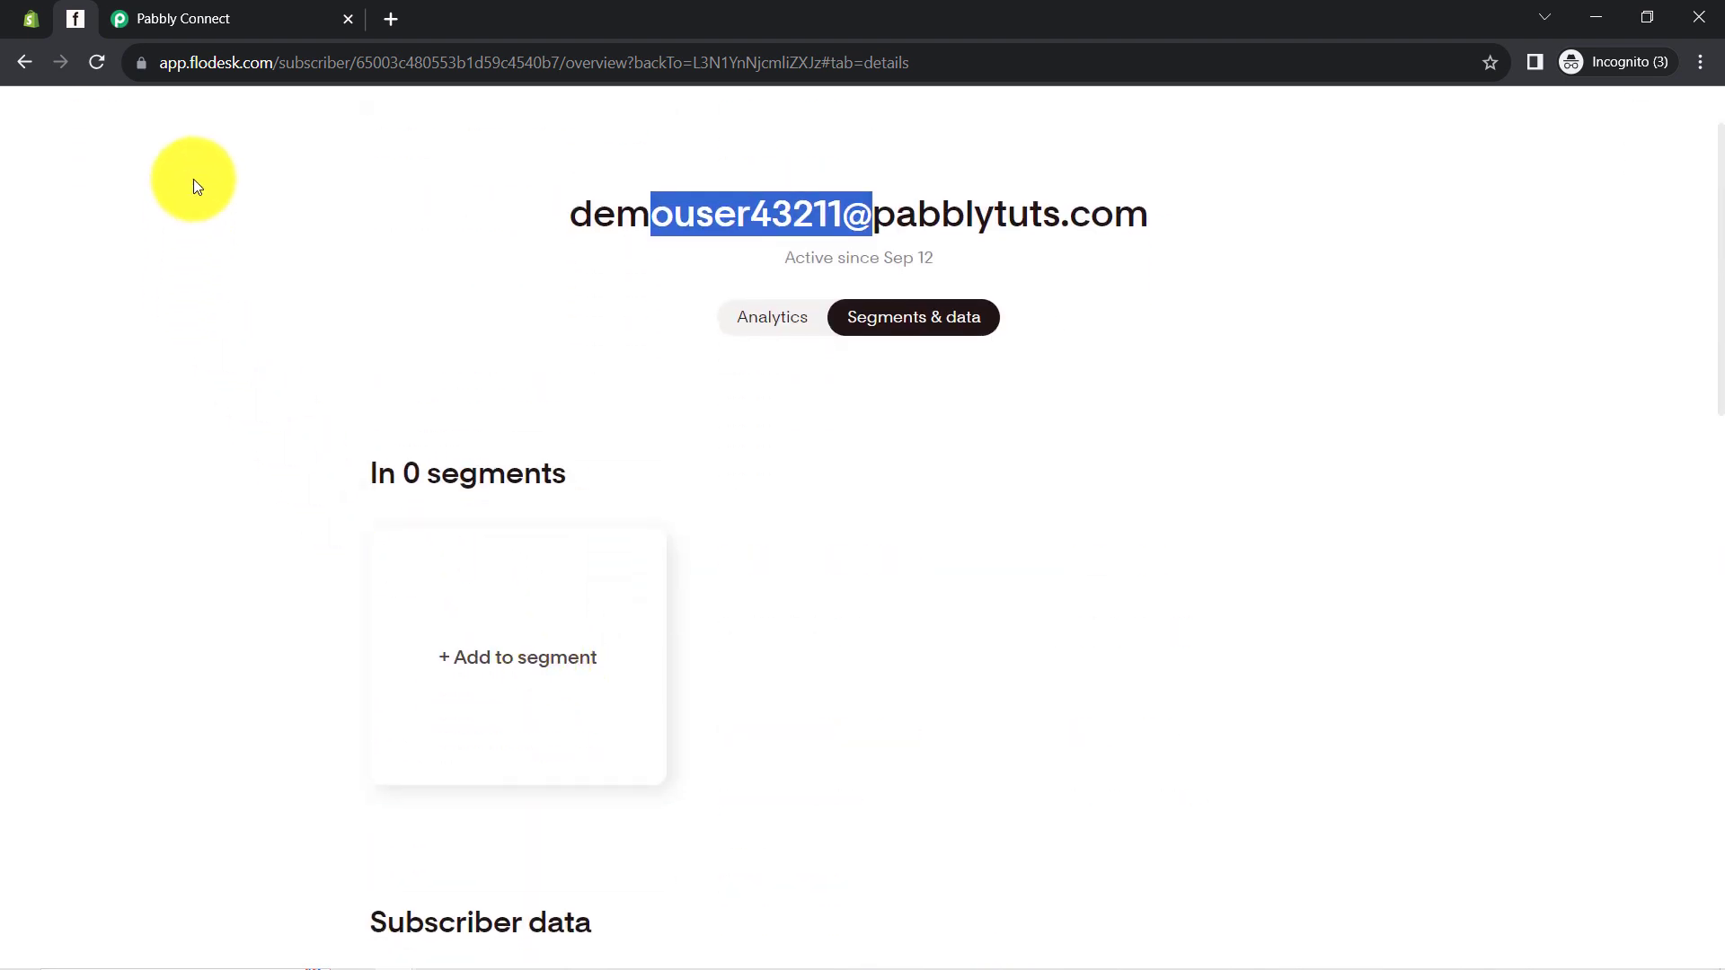
left_click(763, 320)
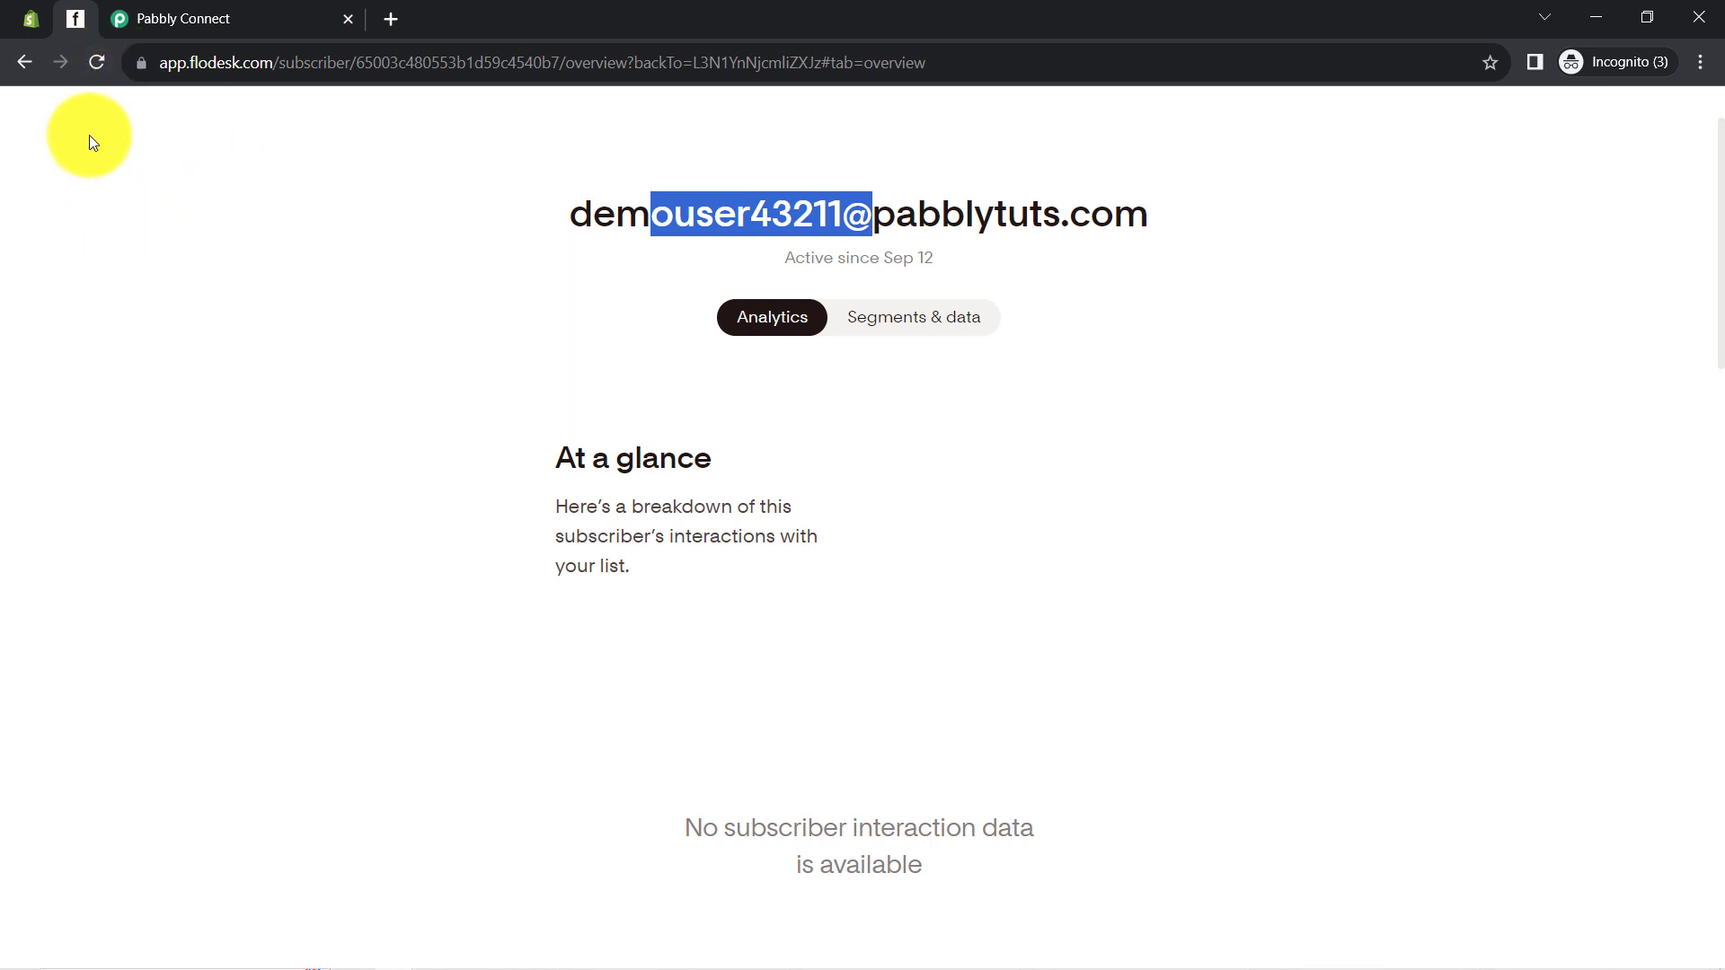
left_click(148, 18)
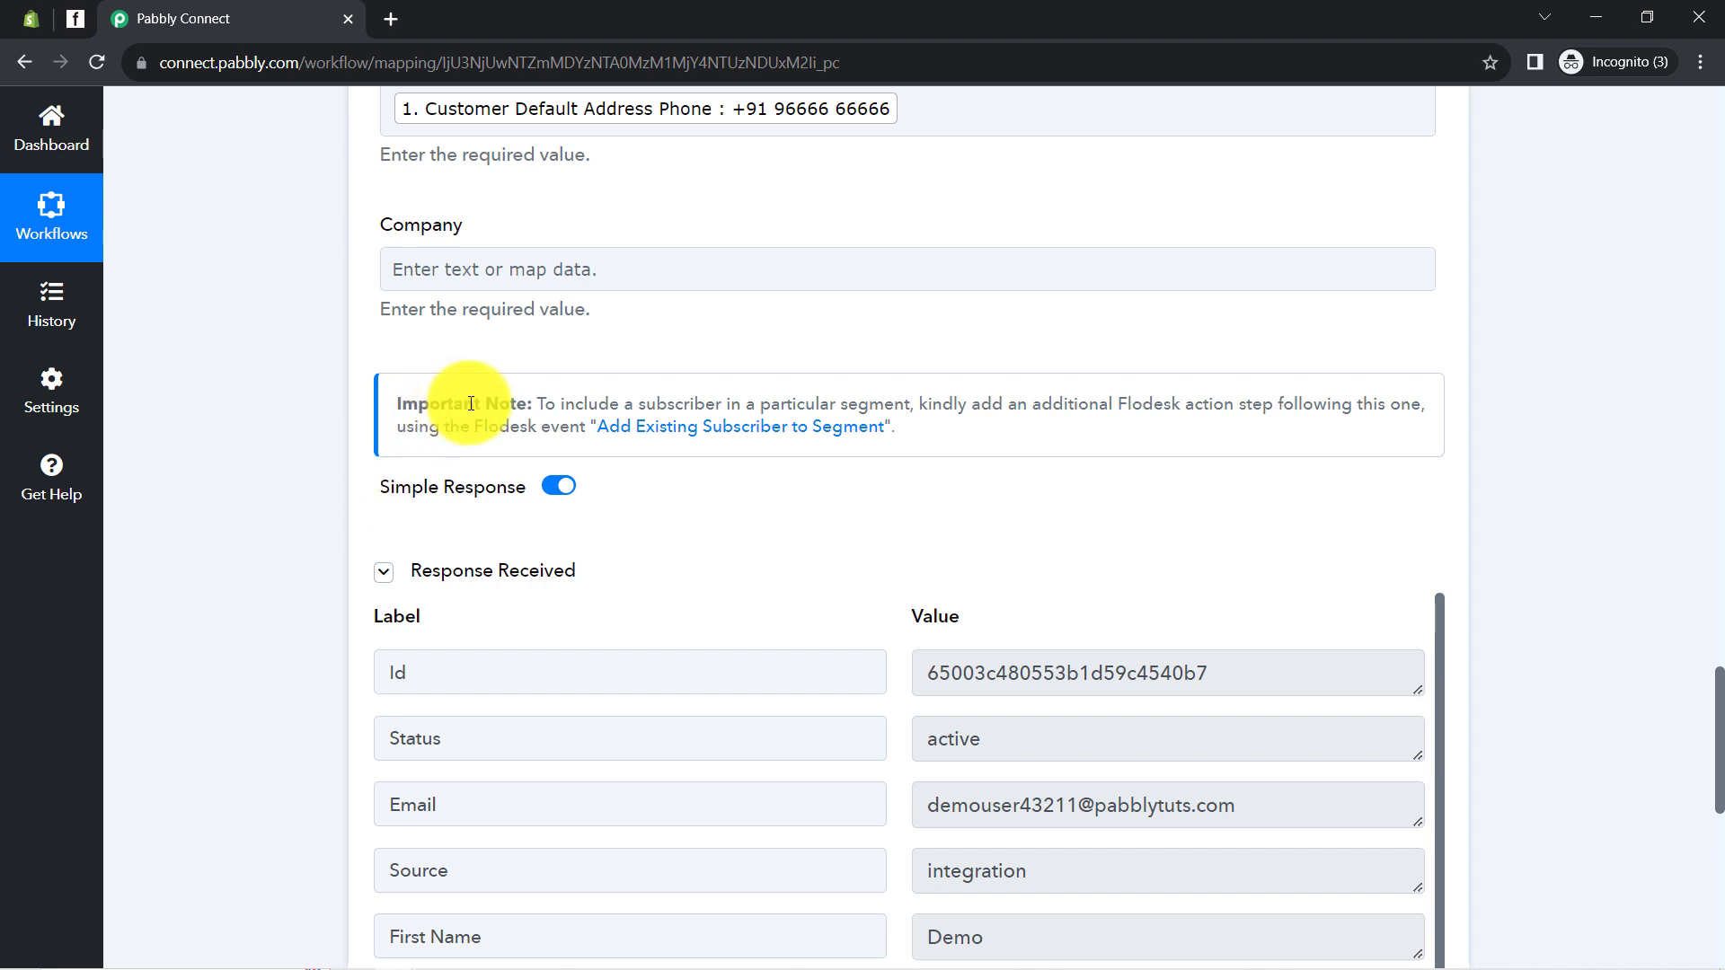
Insert an action step below the subscriber step and pick Flodesk by searching 'flode'
left_click_drag(544, 403, 1411, 407)
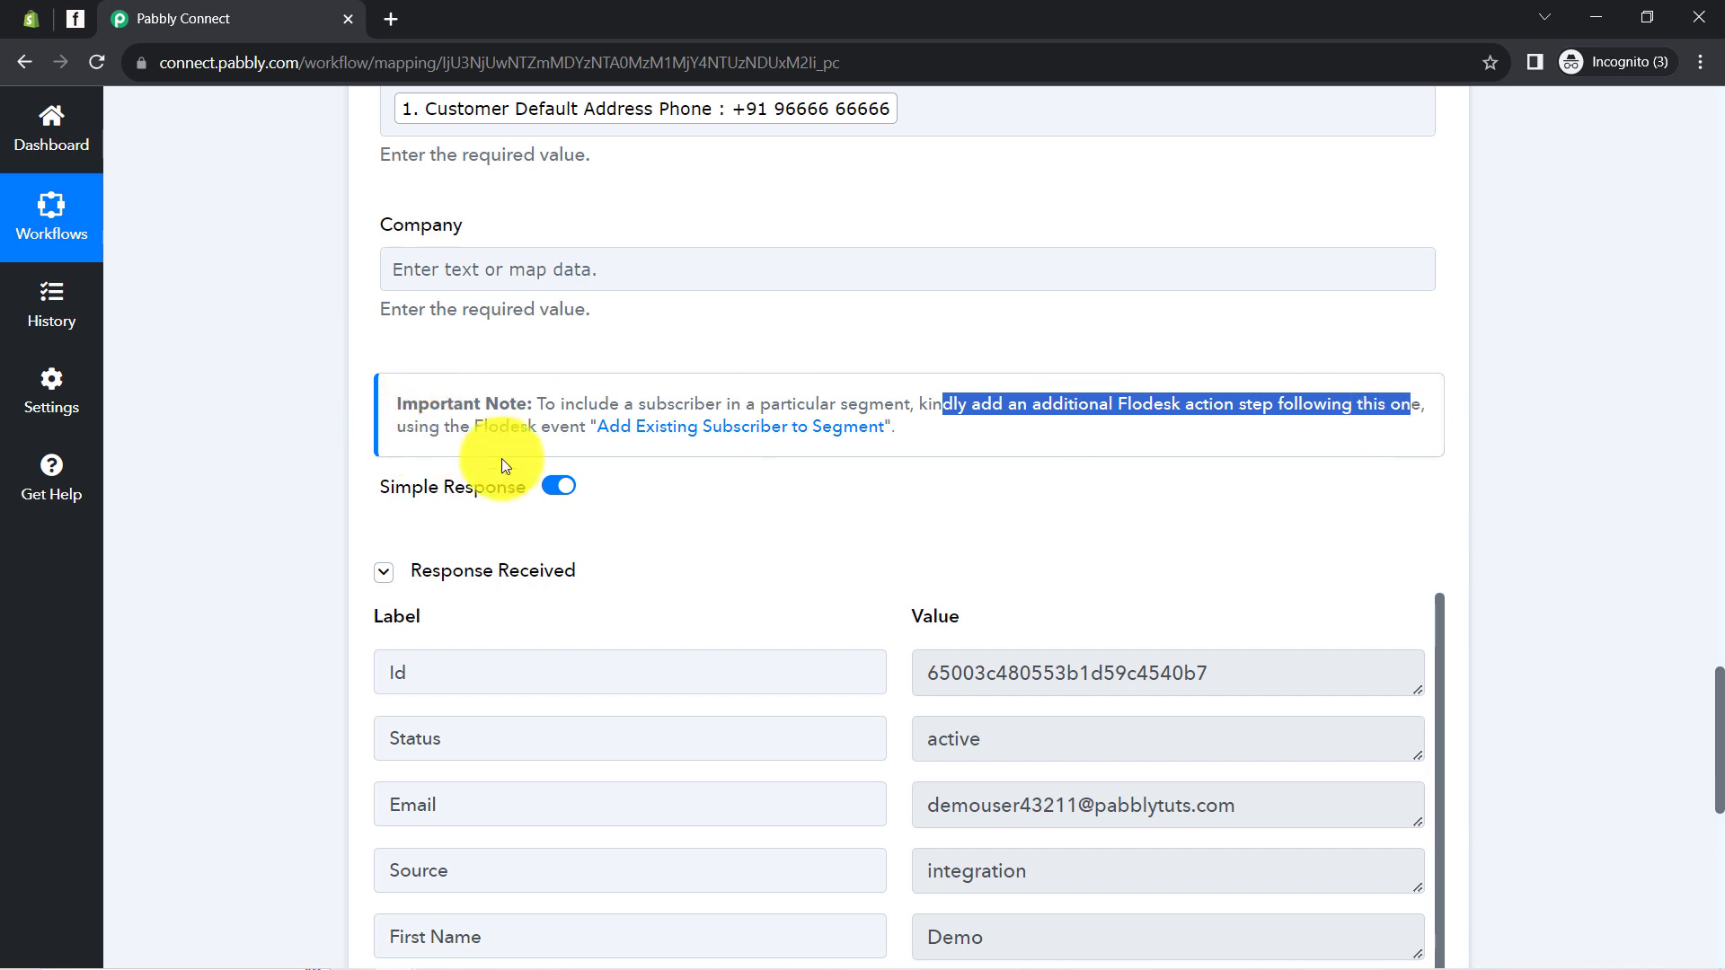
left_click_drag(537, 424, 915, 424)
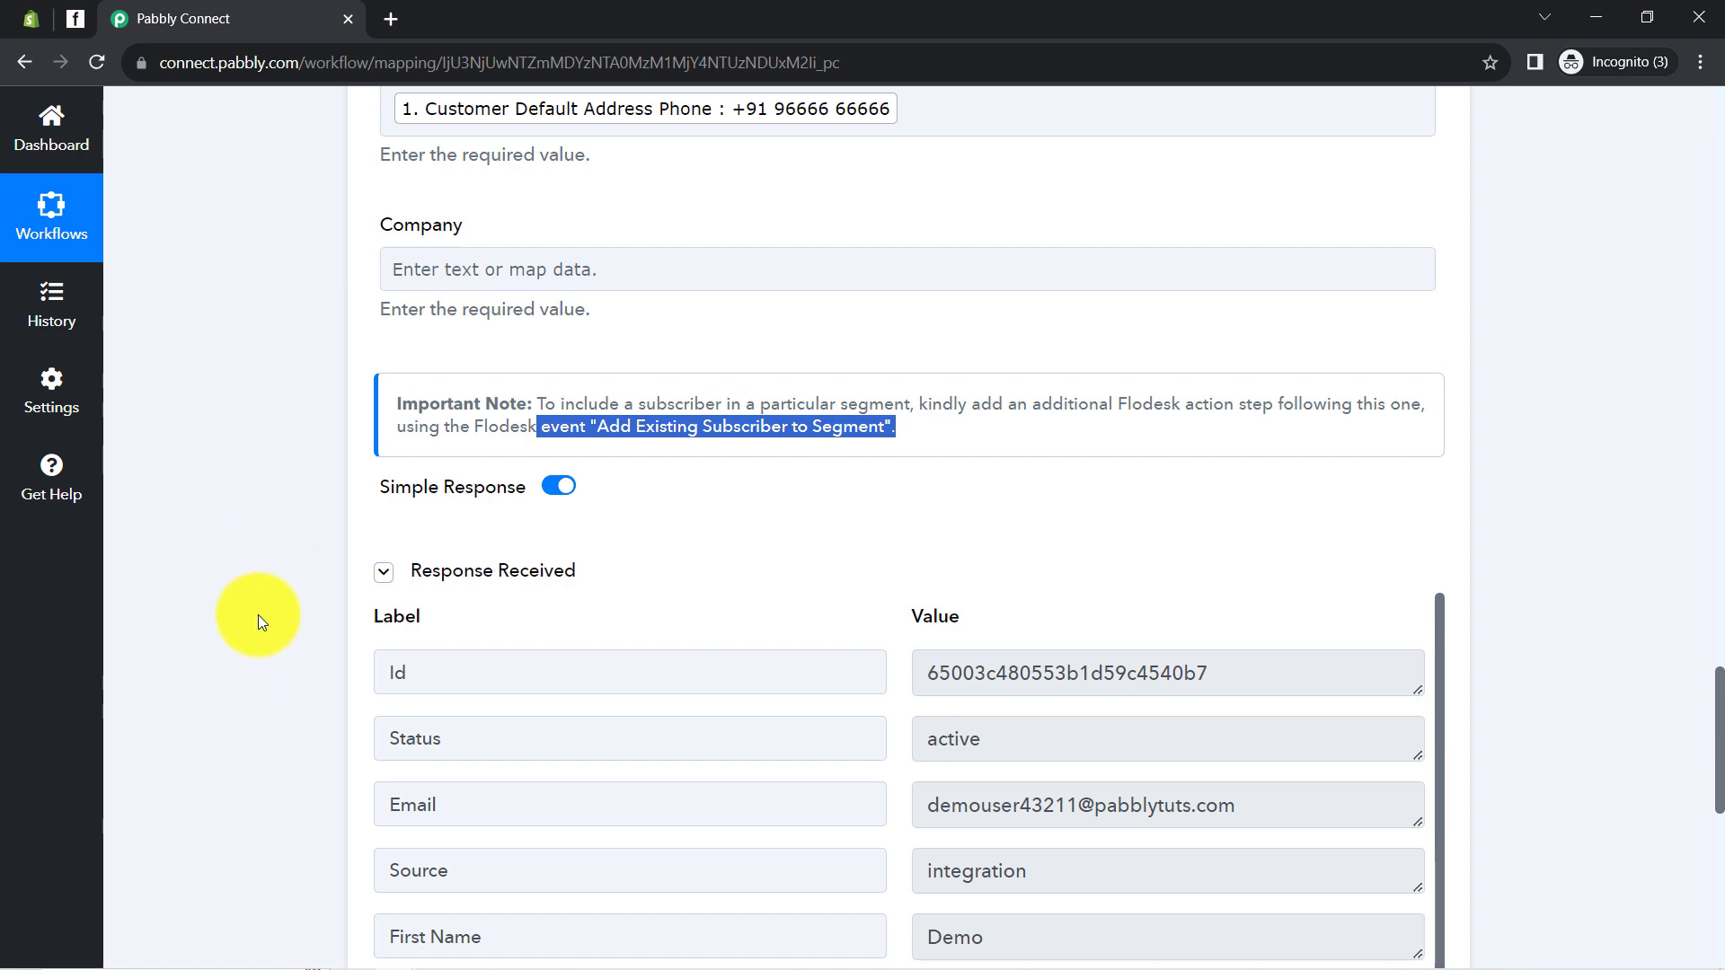
scroll(257, 615, "down", 9)
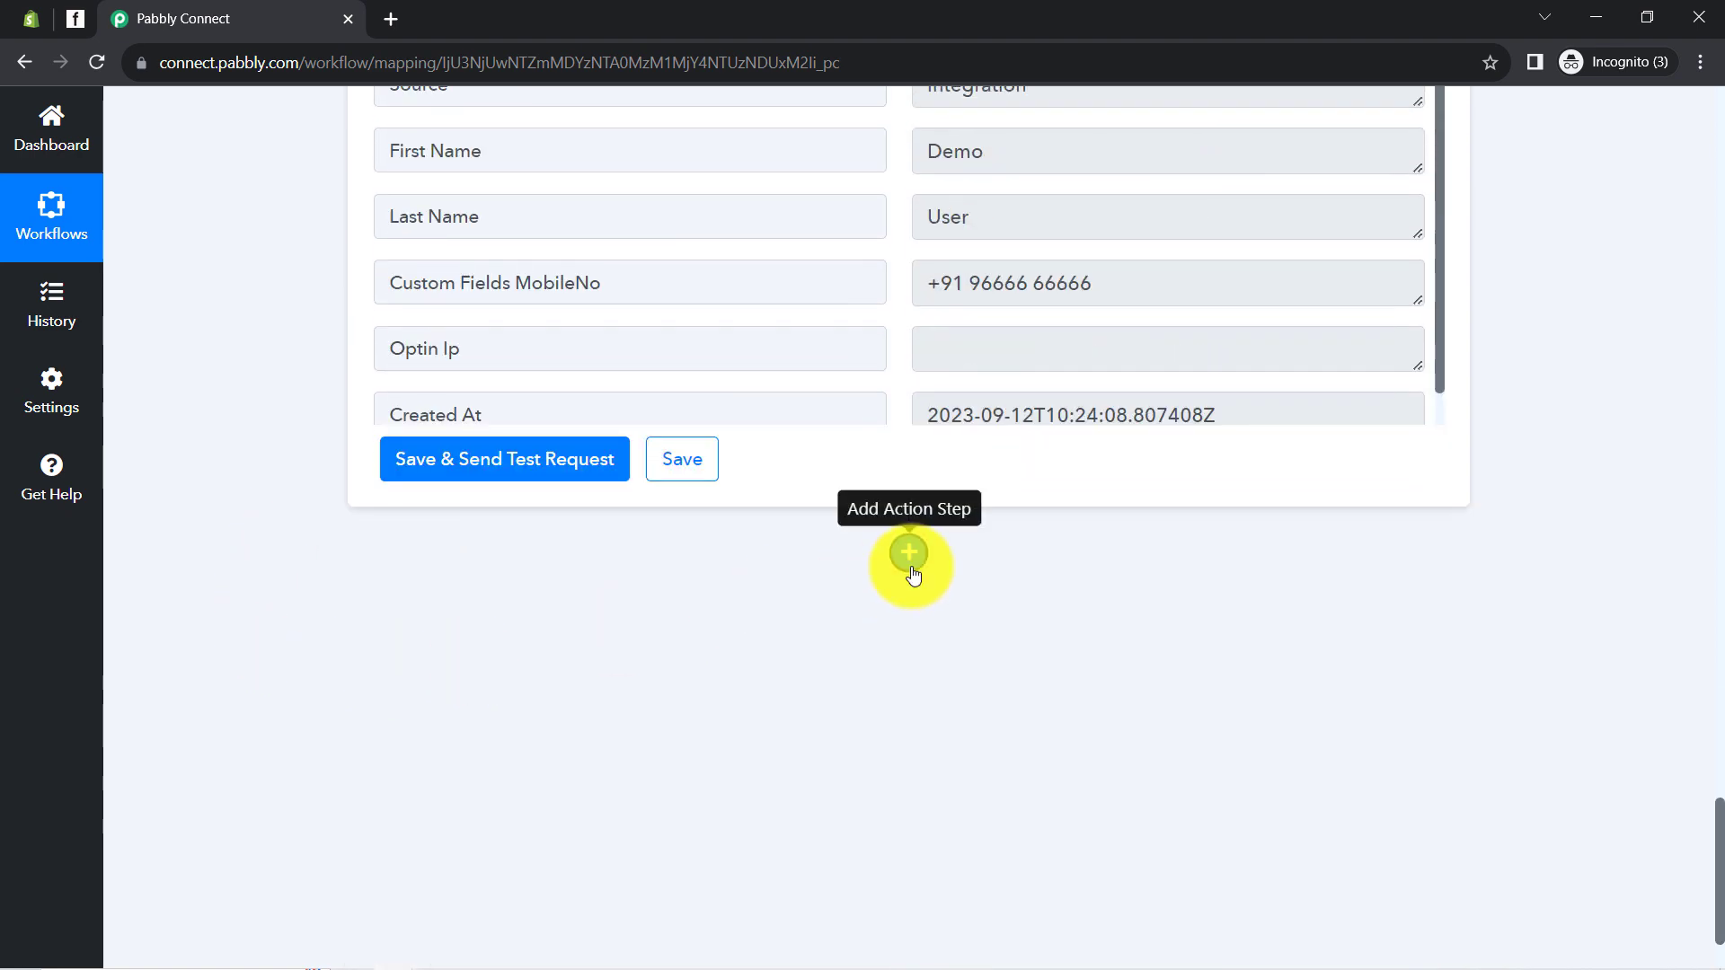
left_click(911, 568)
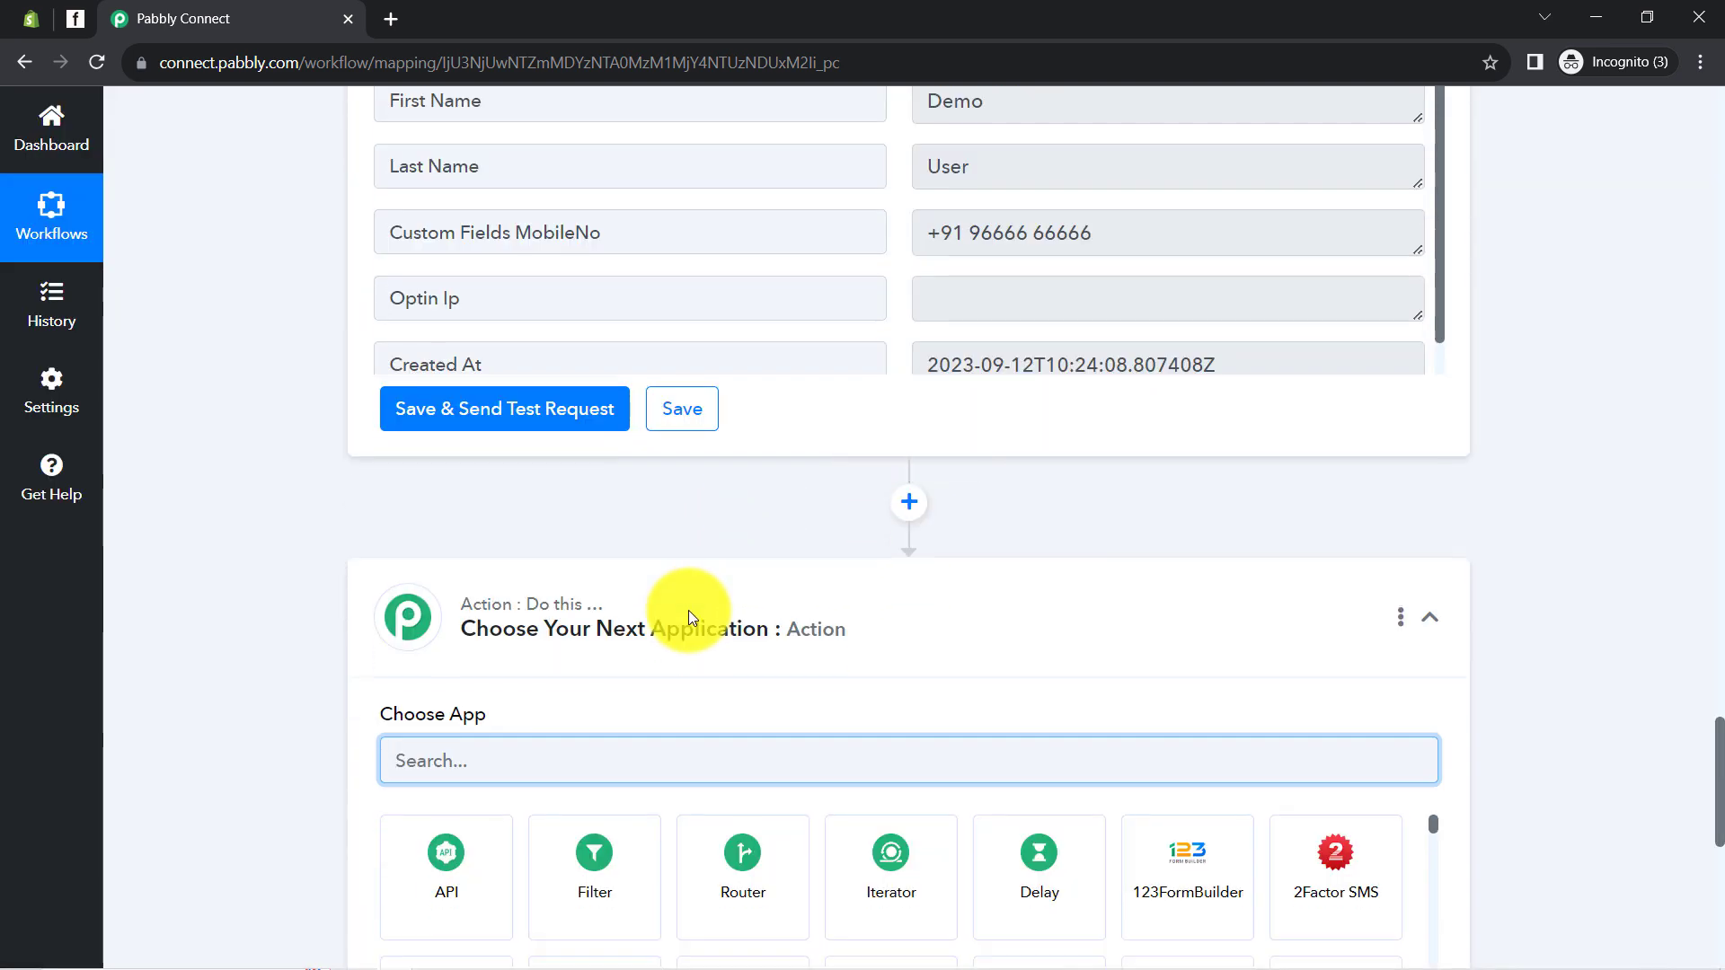
type("flode")
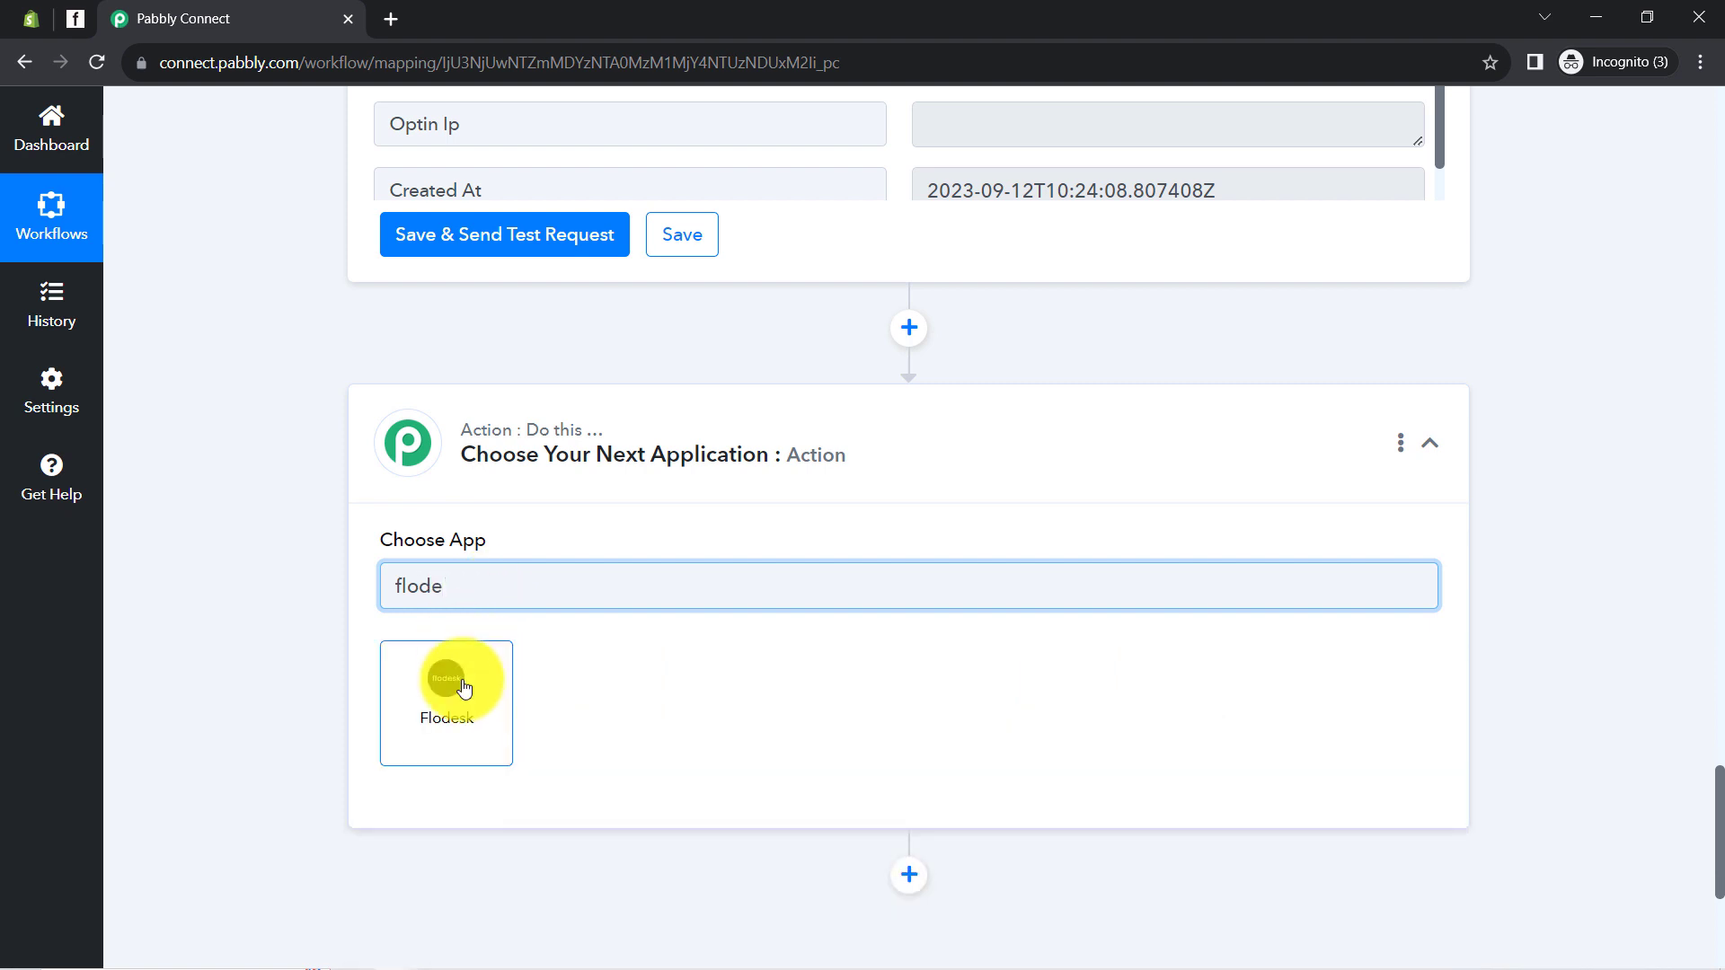
left_click(464, 688)
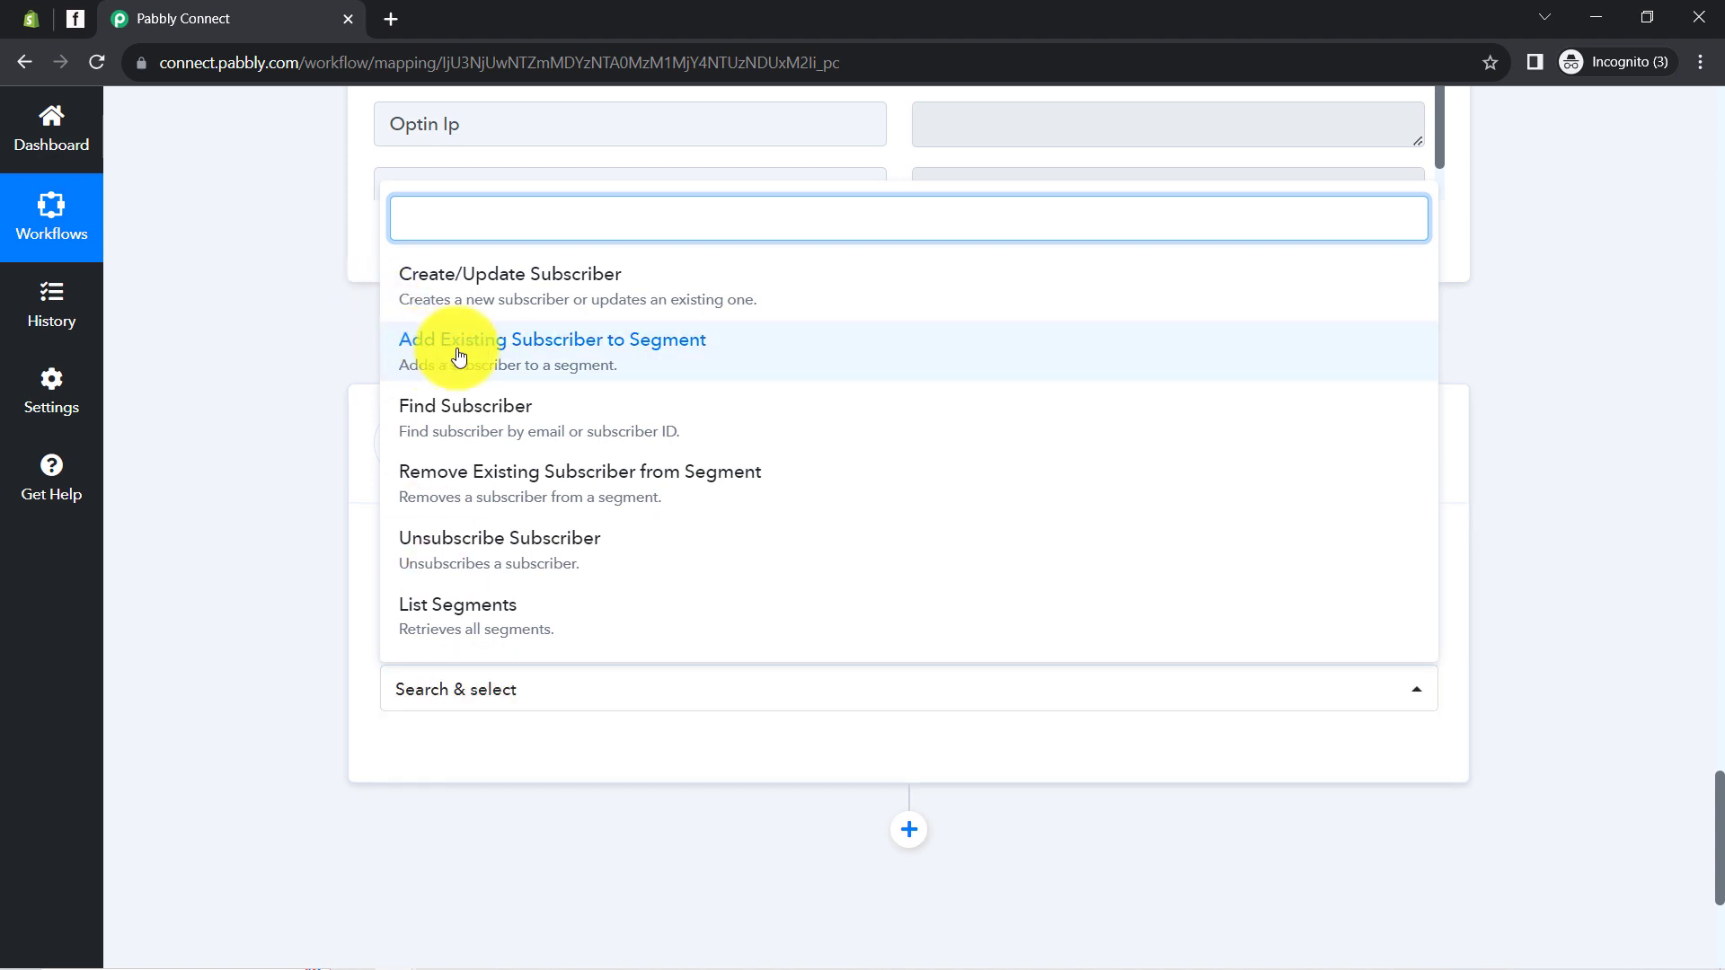
Set the Flodesk action event to Add Existing Subscriber to Segment using the saved Flodesk #2 connection
left_click(552, 358)
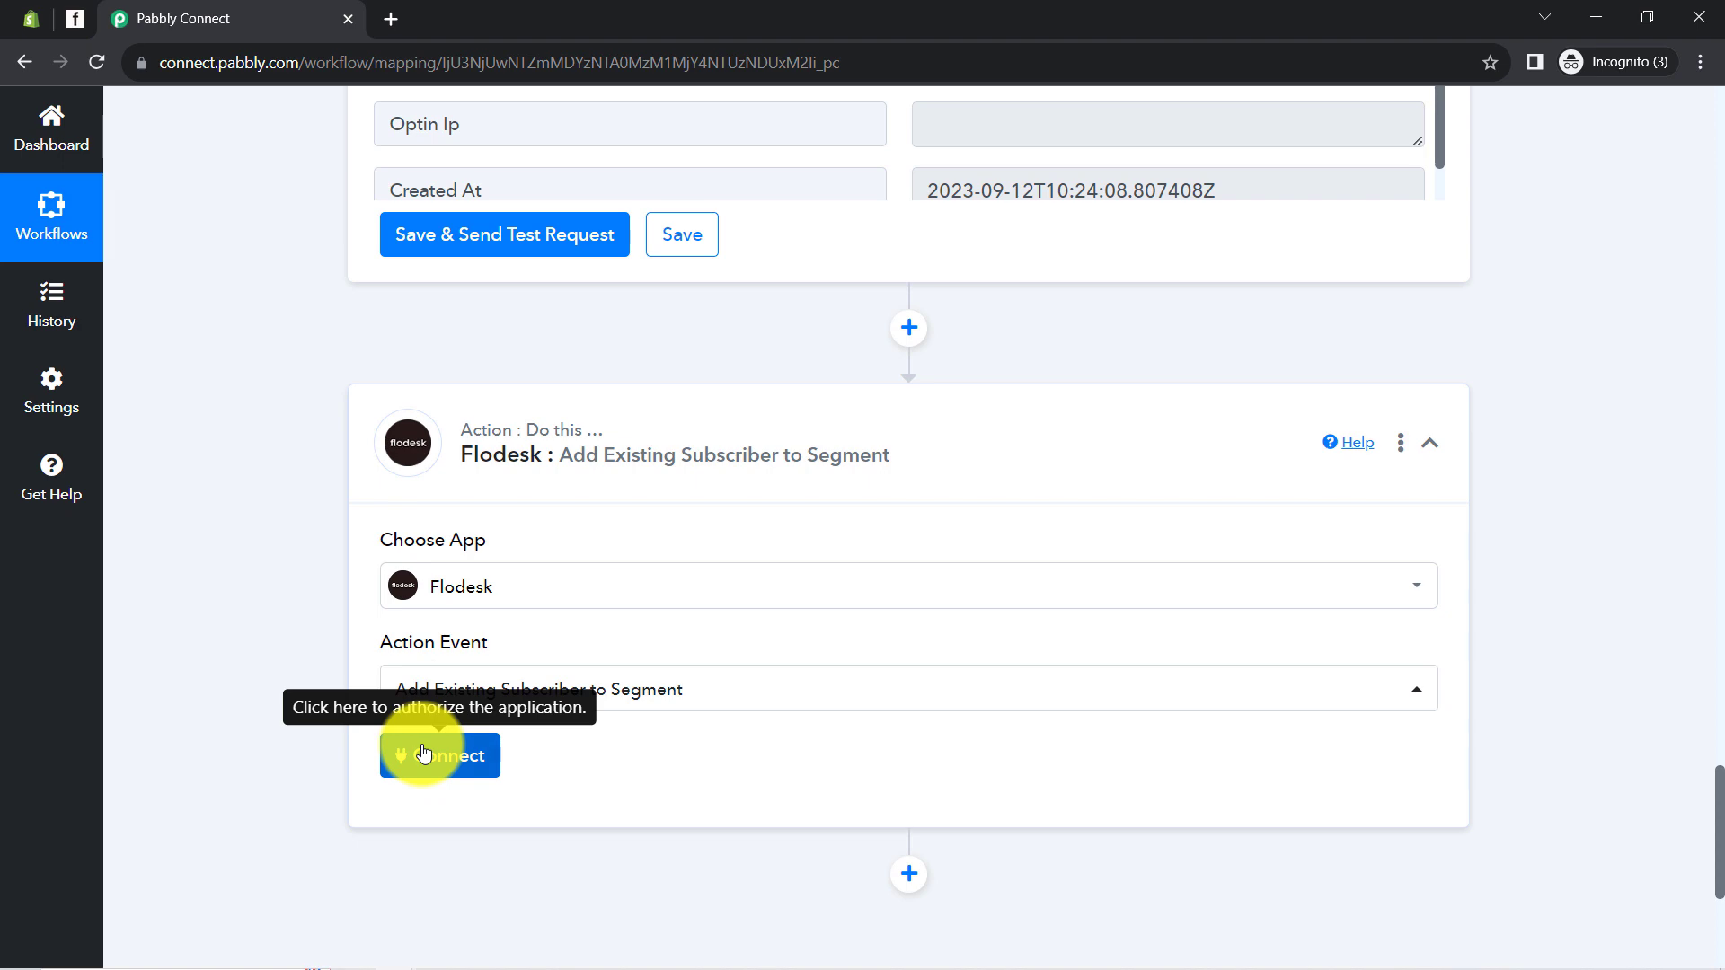
left_click(424, 753)
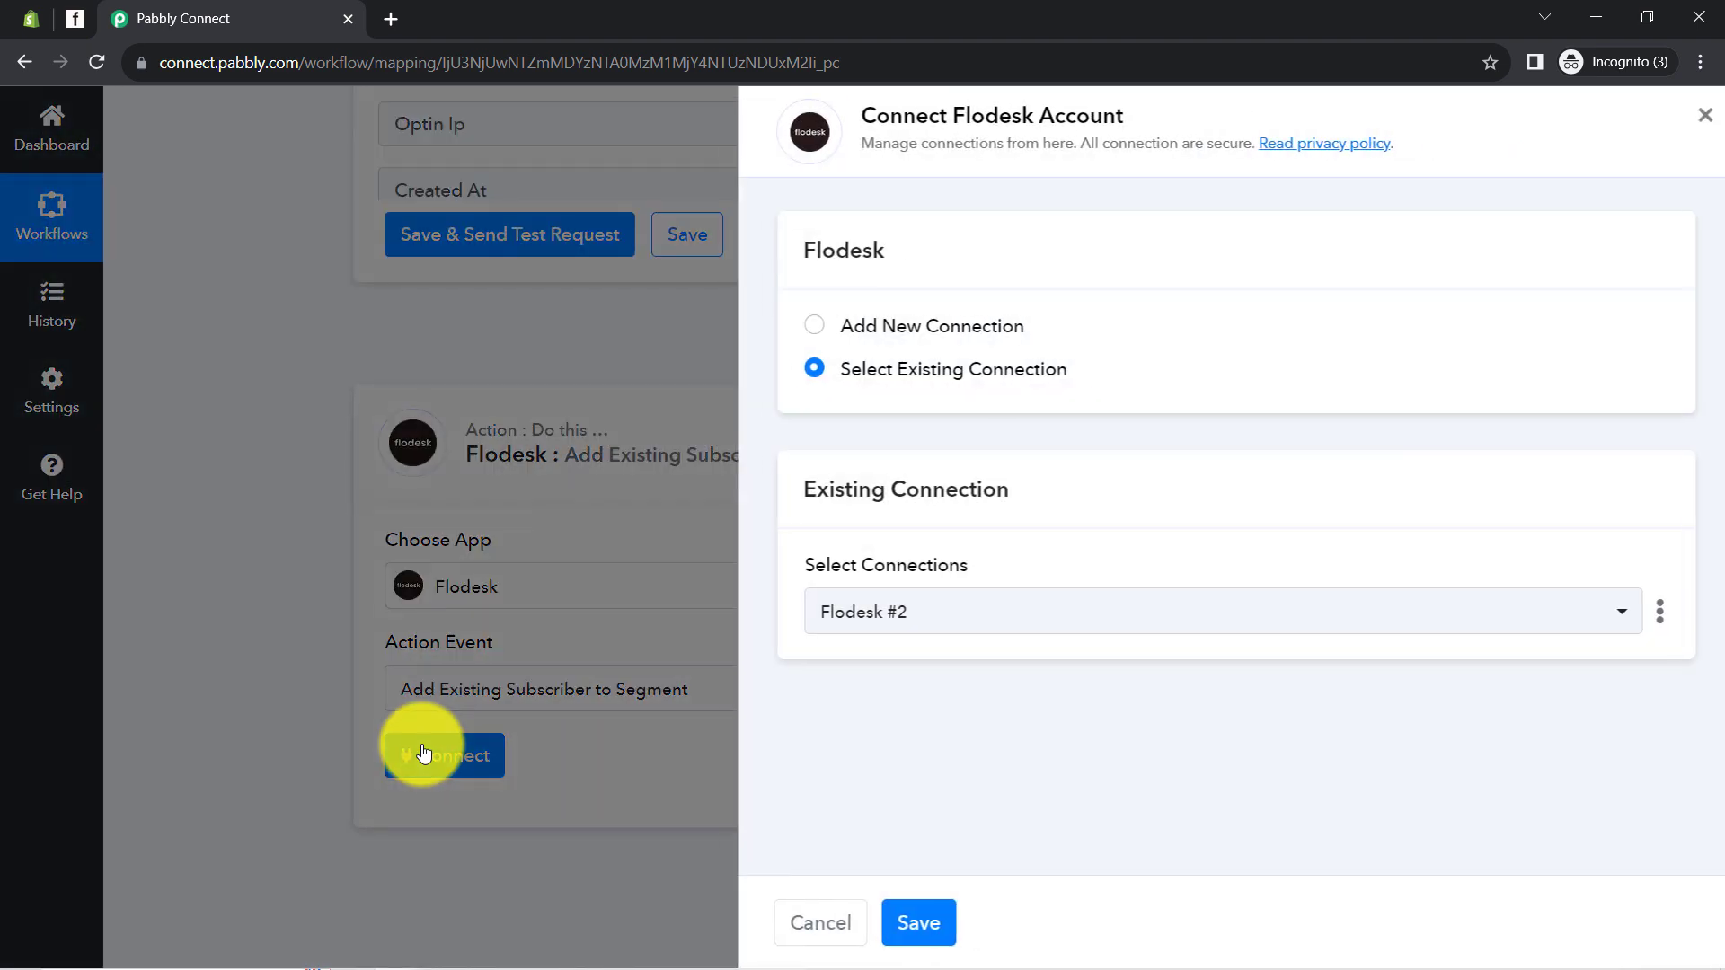
left_click(909, 924)
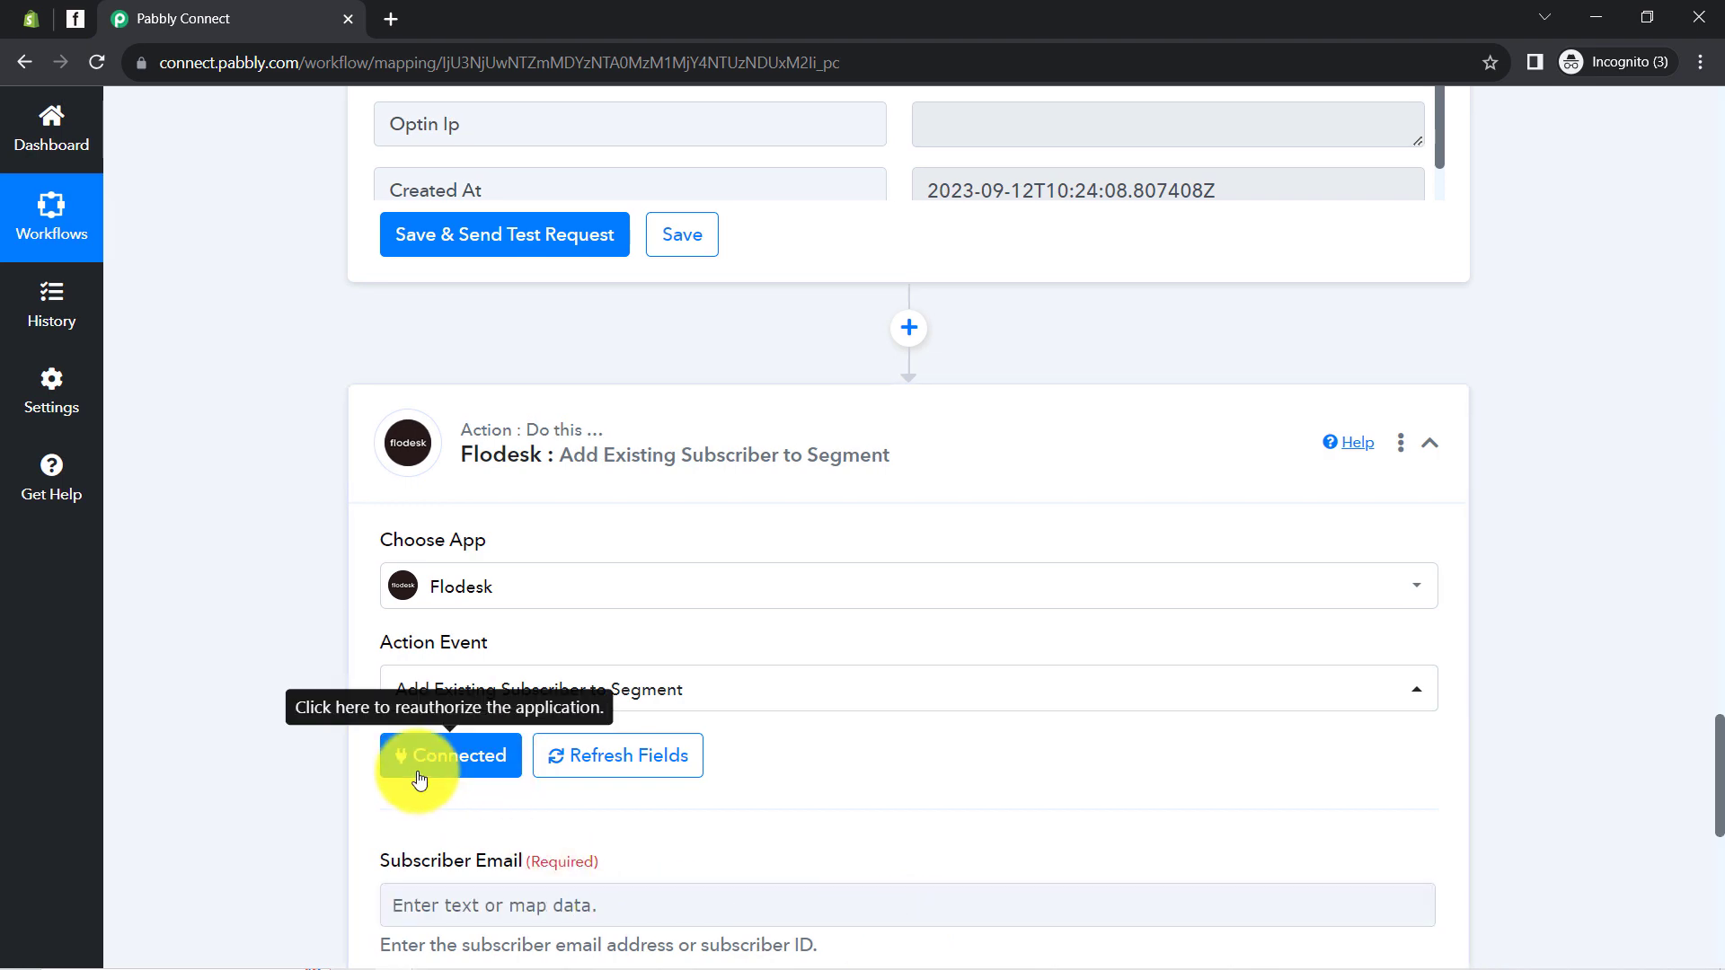
Review the Select Segments list and compare it against the Flodesk account
scroll(352, 681, "down", 2)
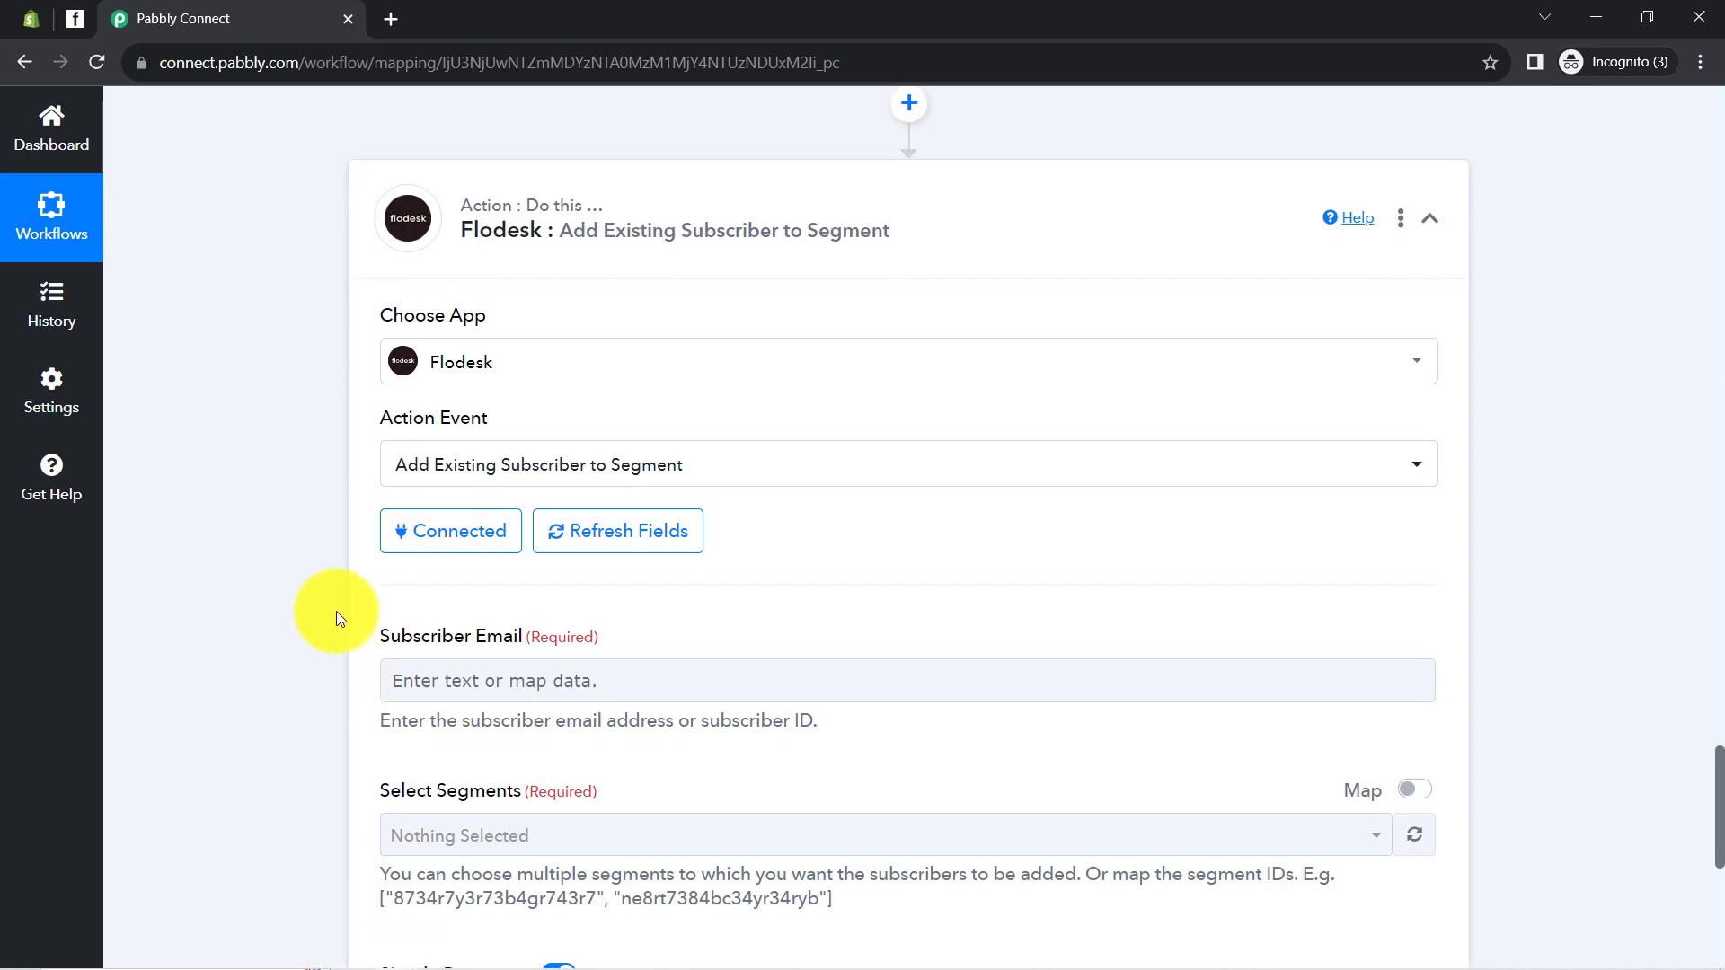
scroll(403, 444, "down", 2)
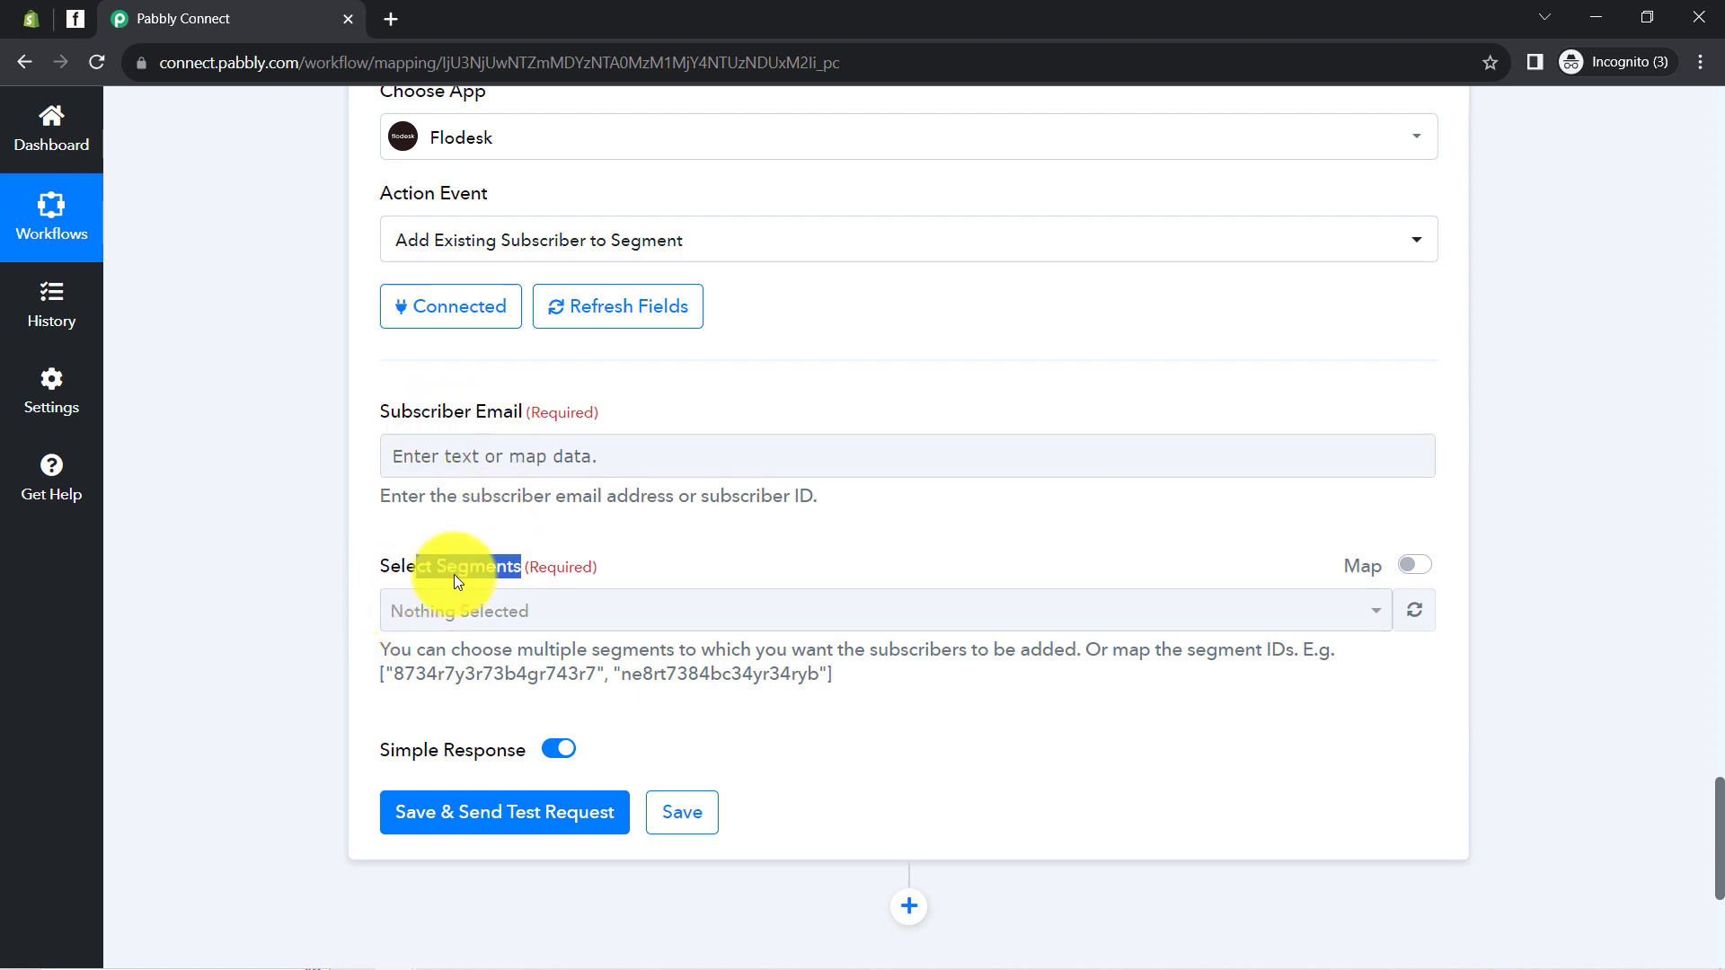
left_click_drag(455, 574, 483, 571)
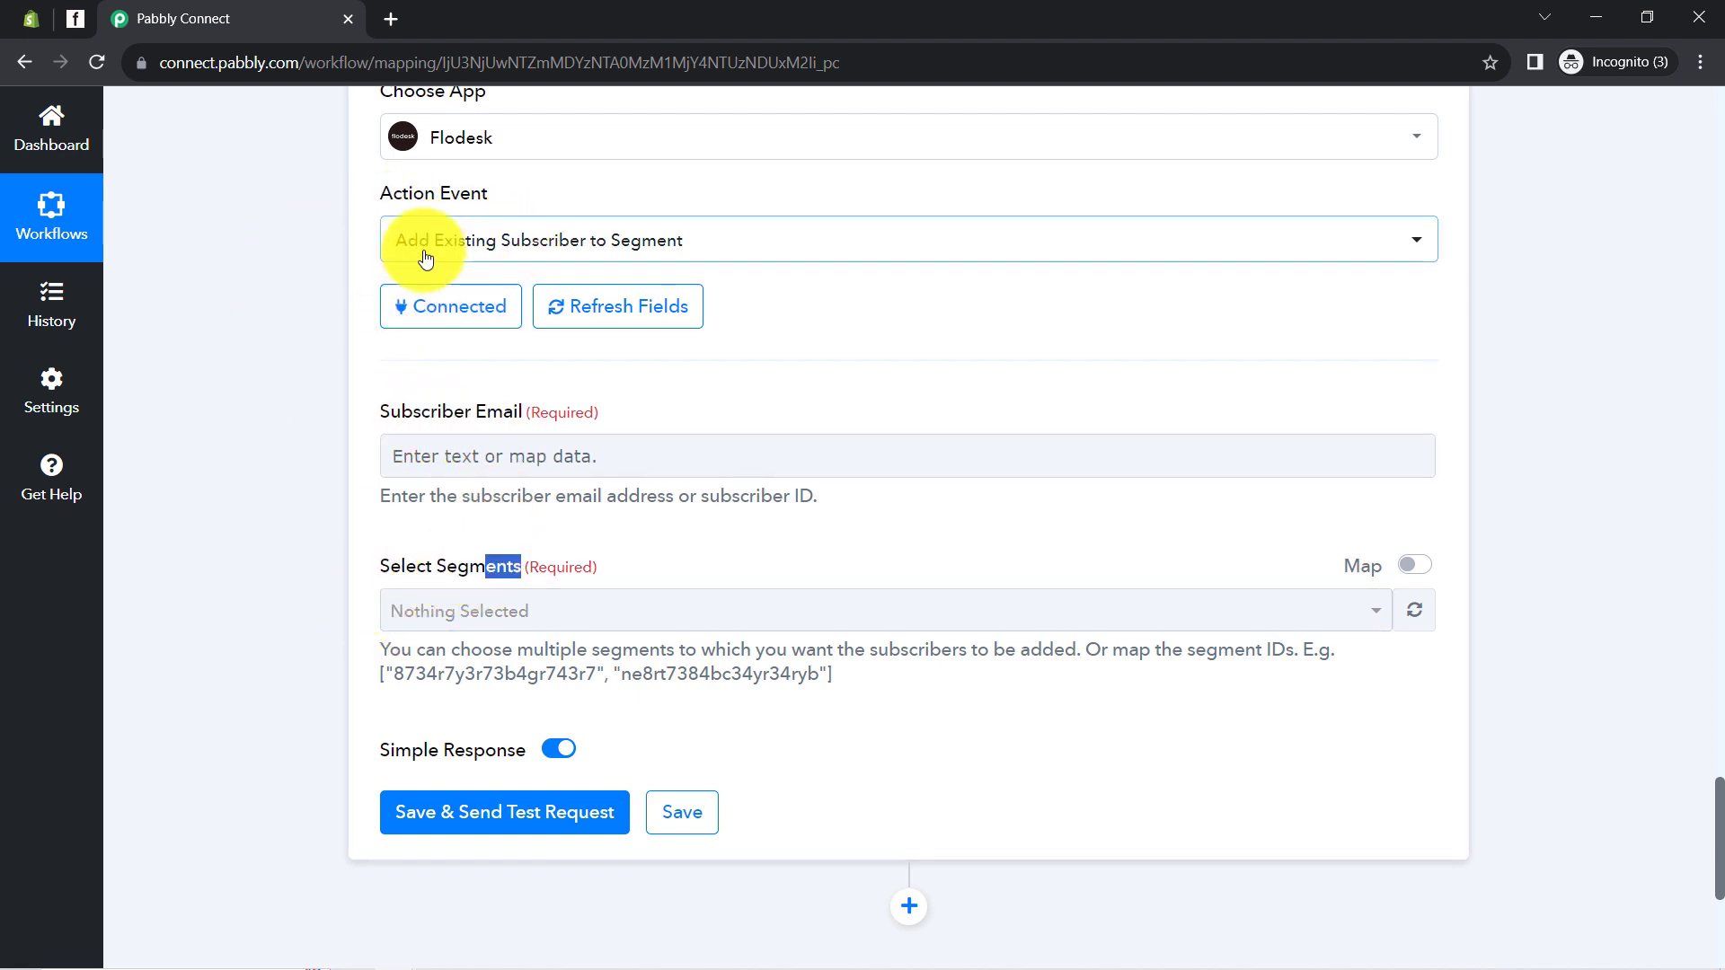
left_click(412, 609)
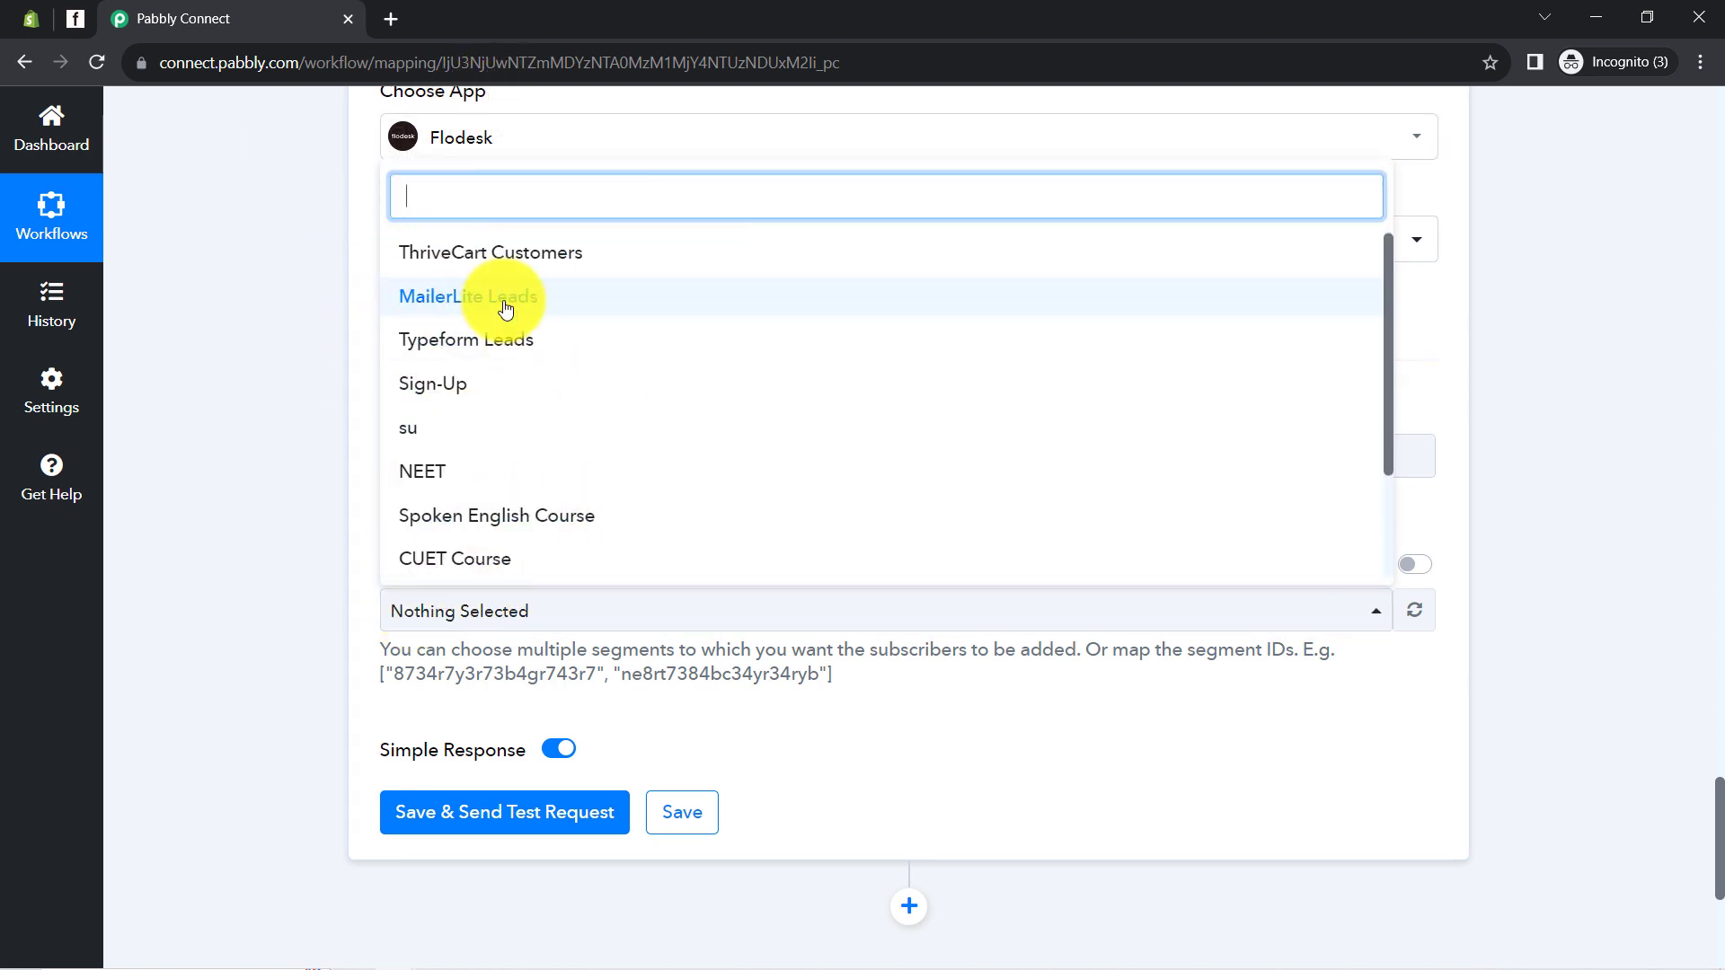
left_click(323, 612)
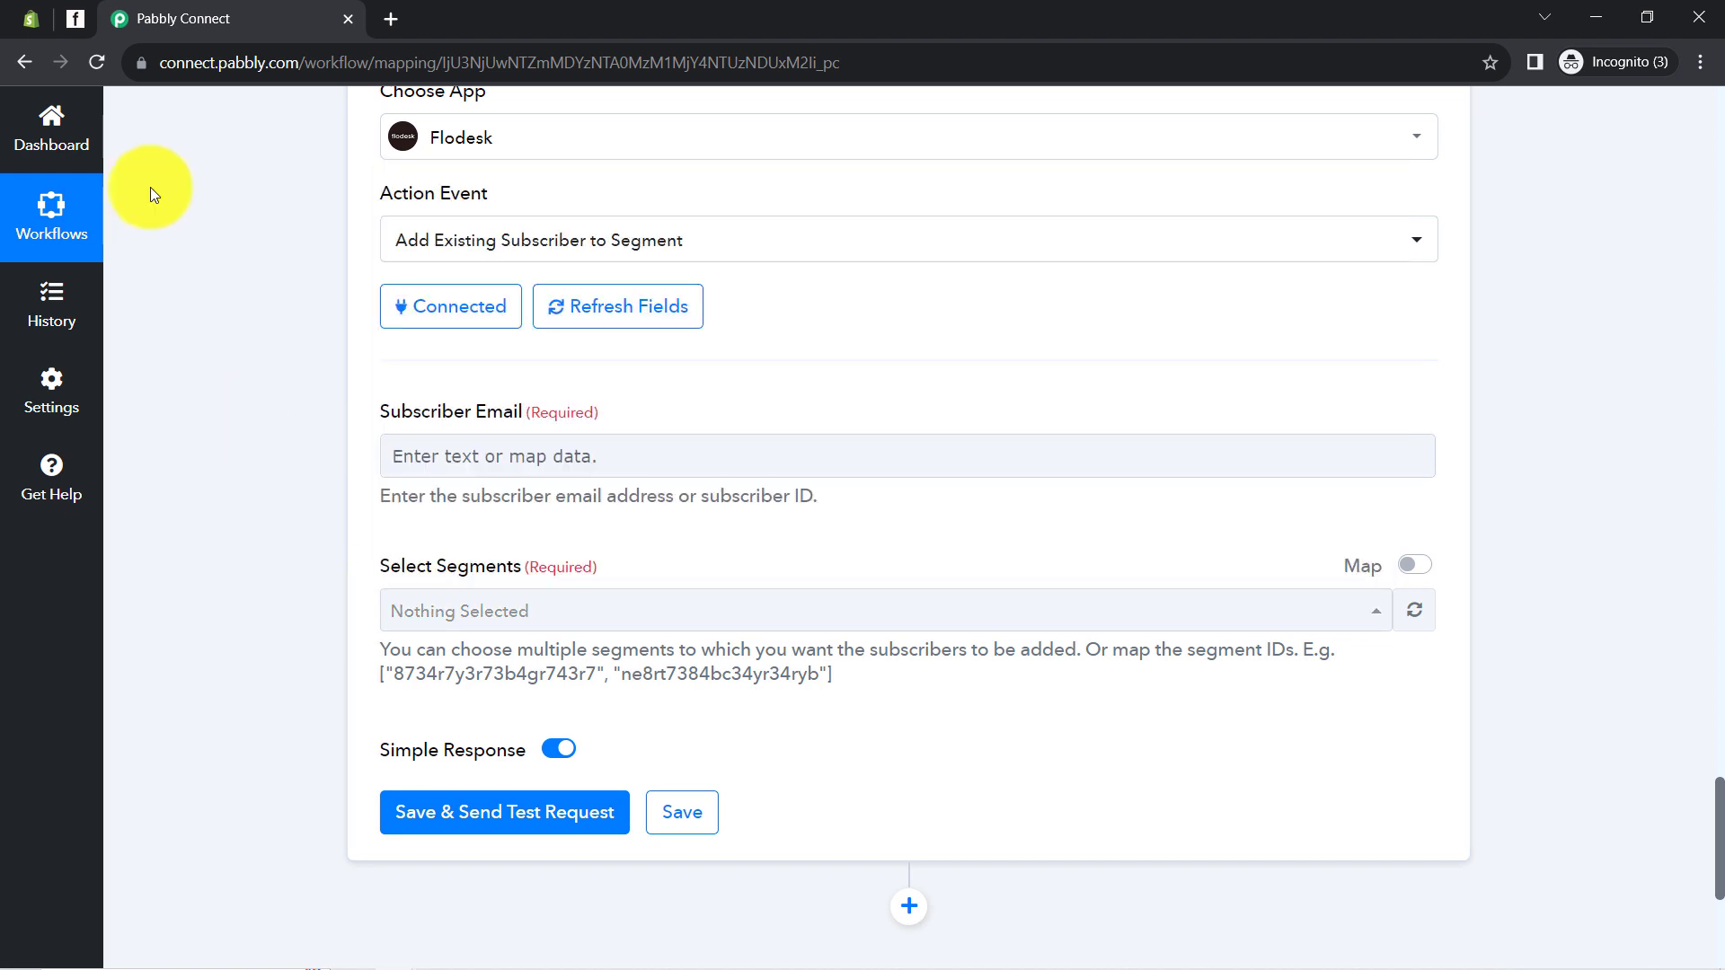
left_click(75, 19)
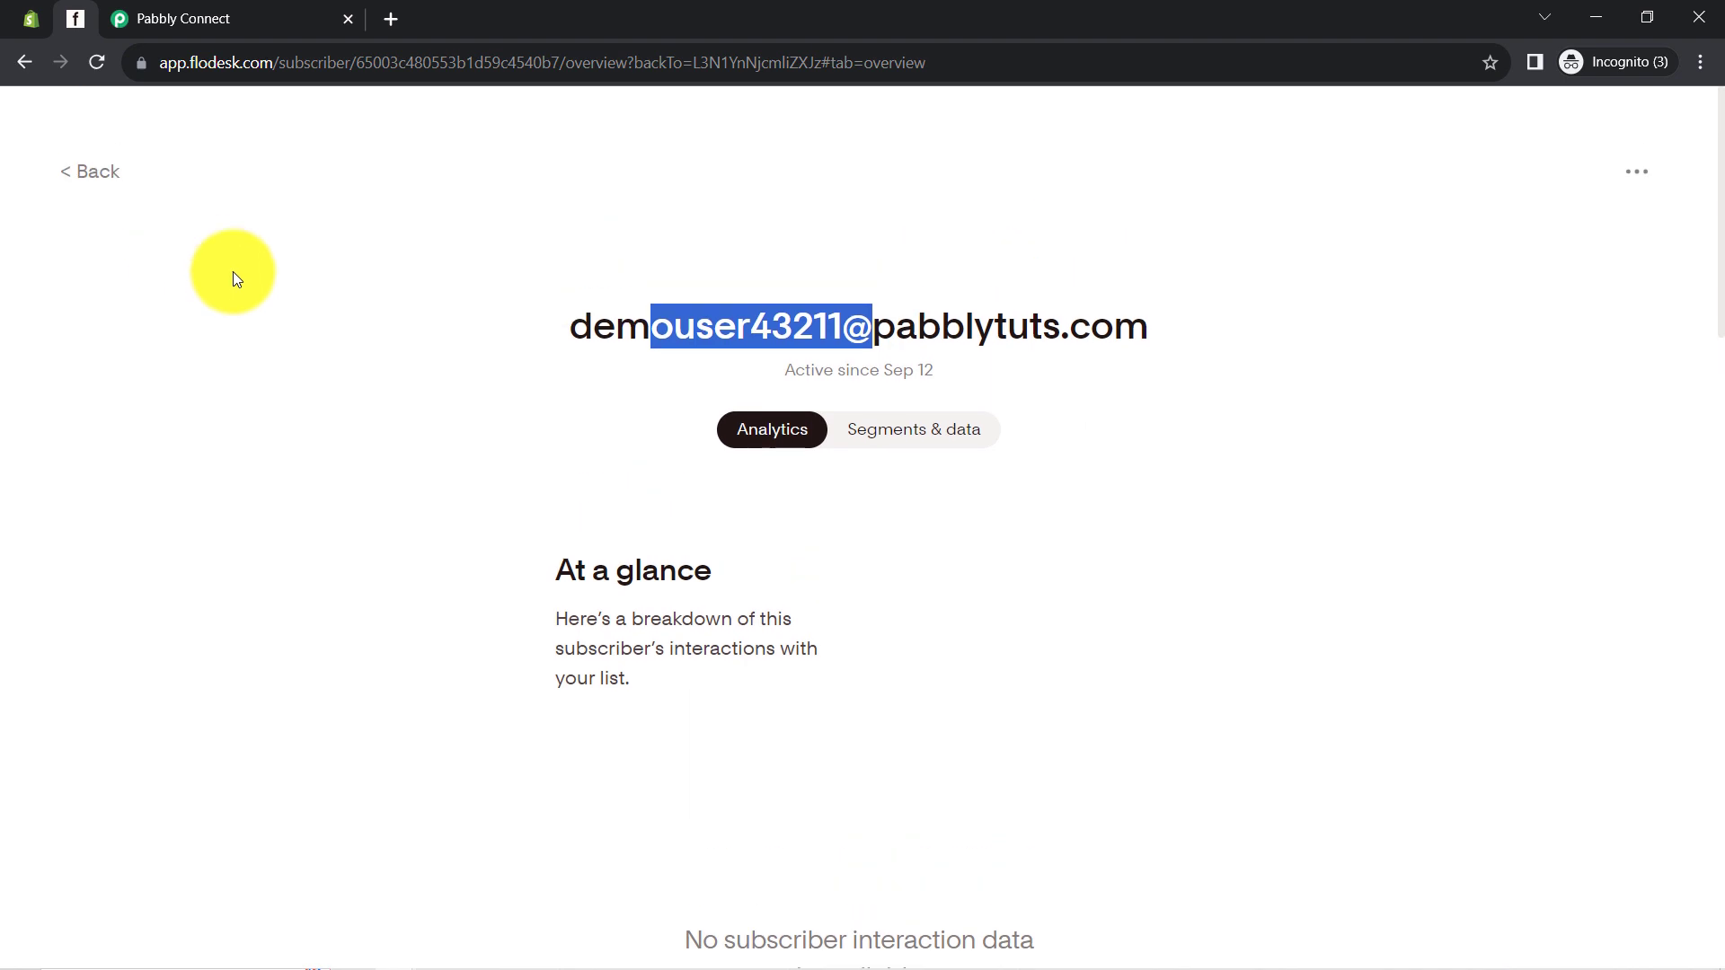
left_click(144, 4)
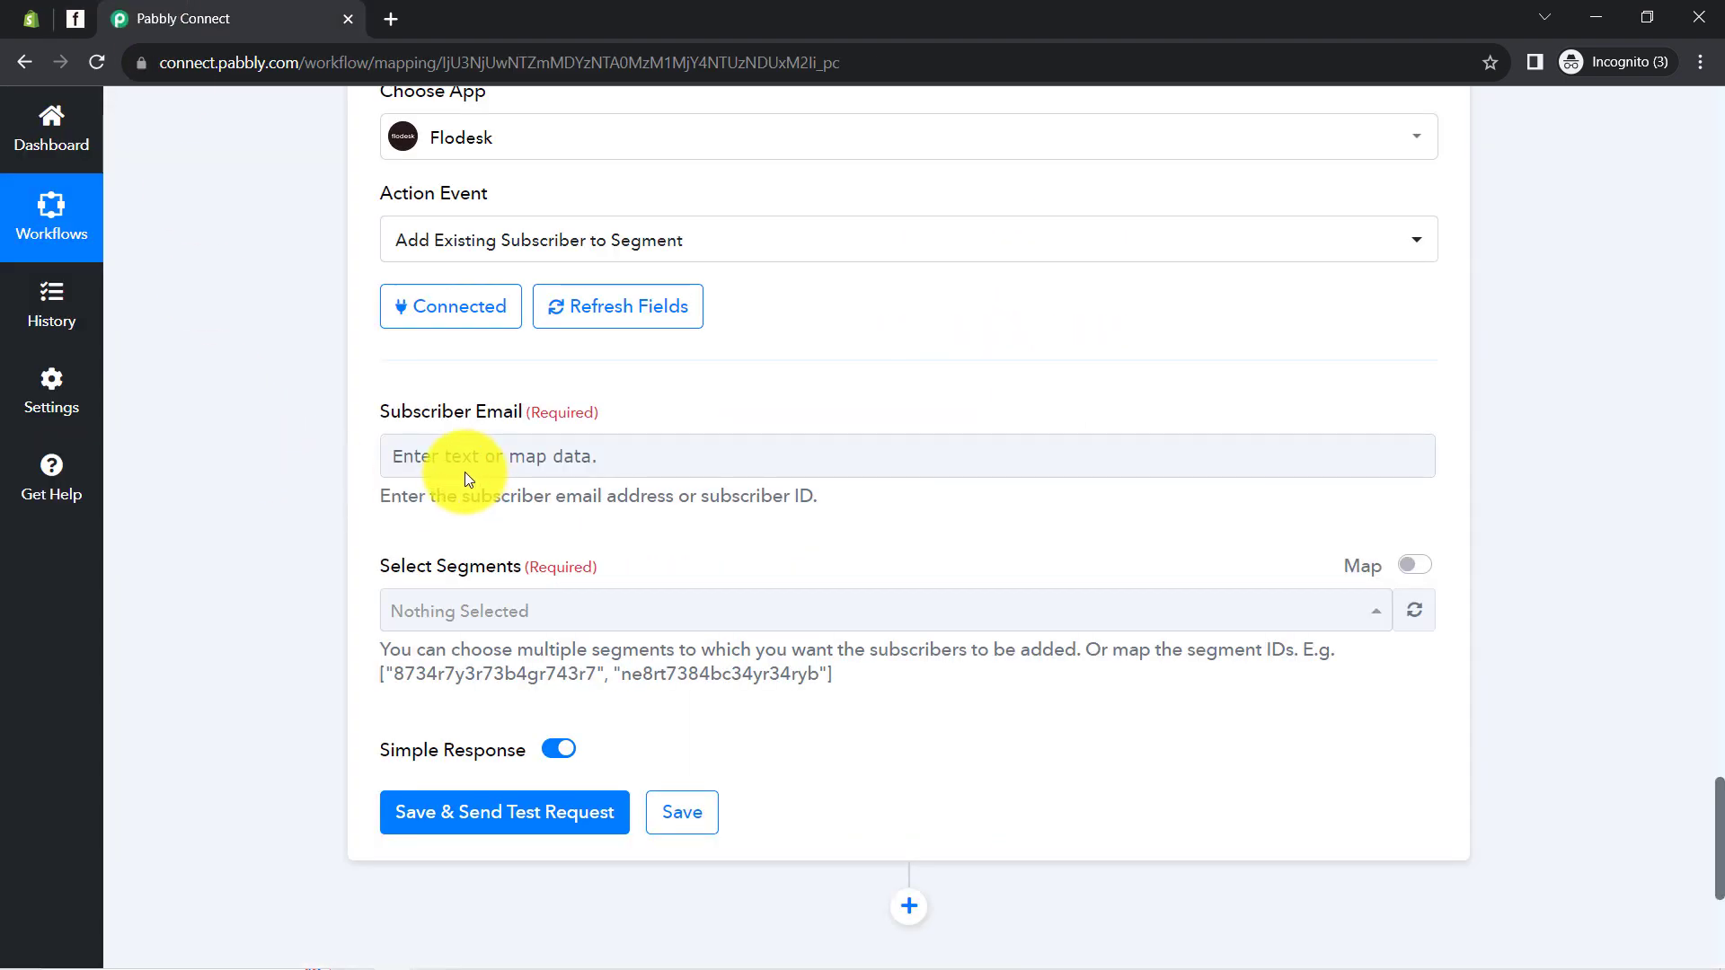
left_click(450, 610)
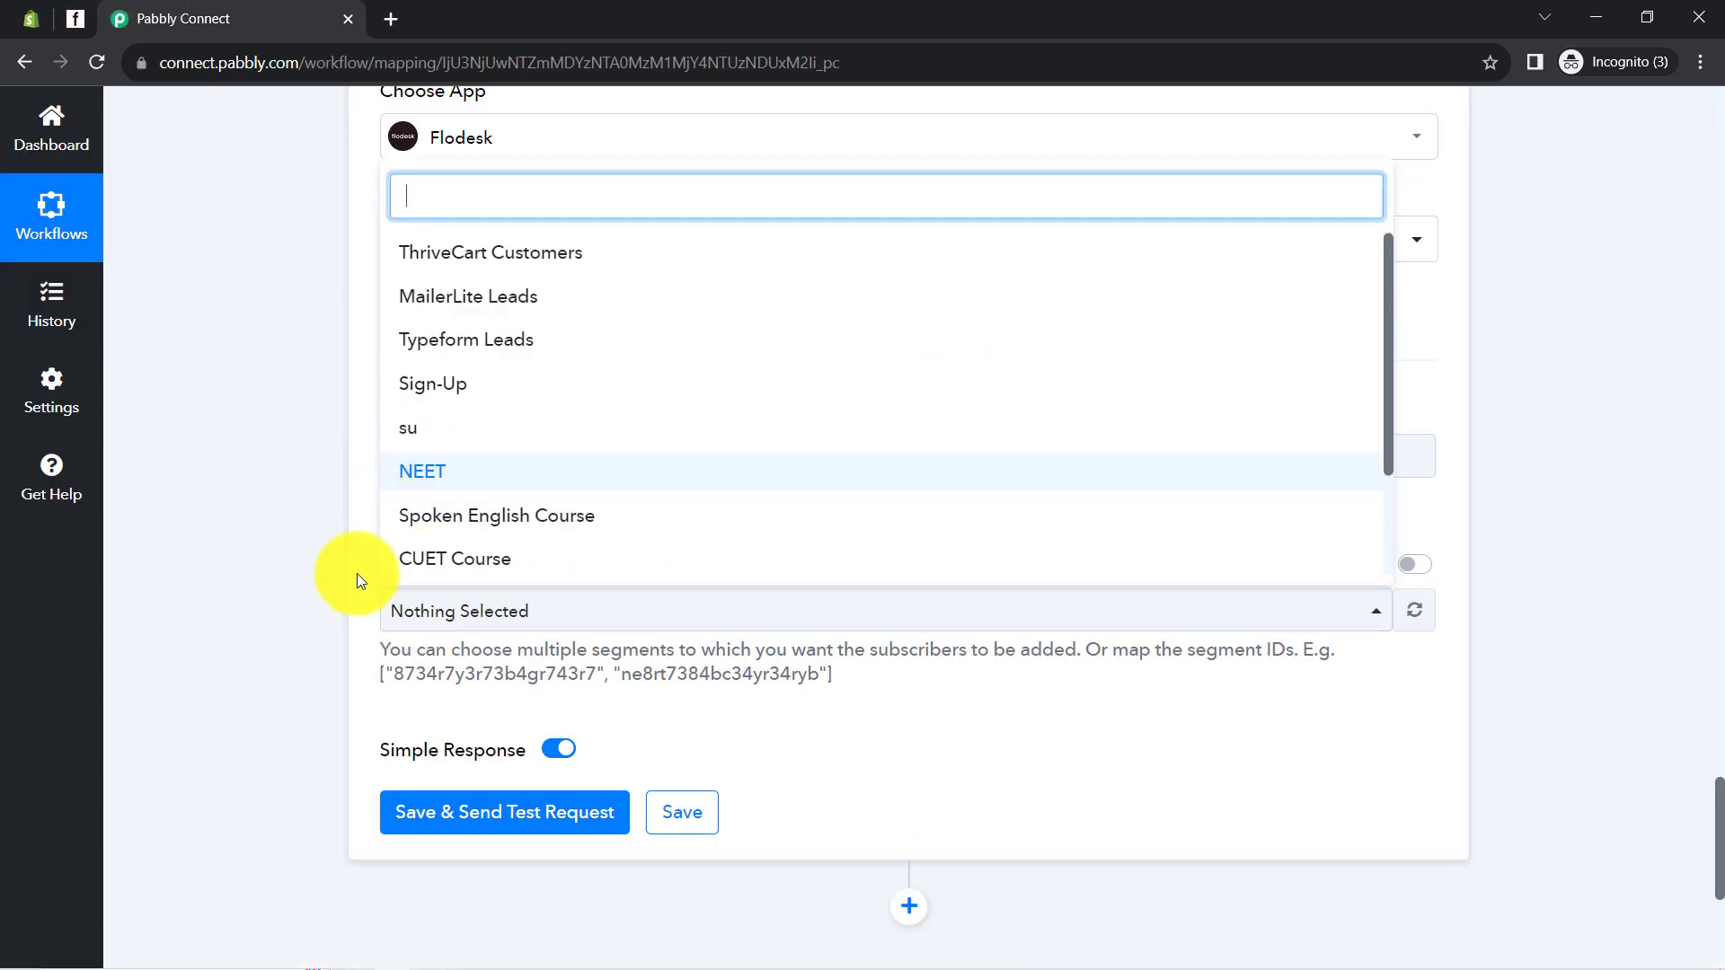
left_click(75, 12)
Create a light pink Shopify Customers segment in Flodesk
left_click(625, 325)
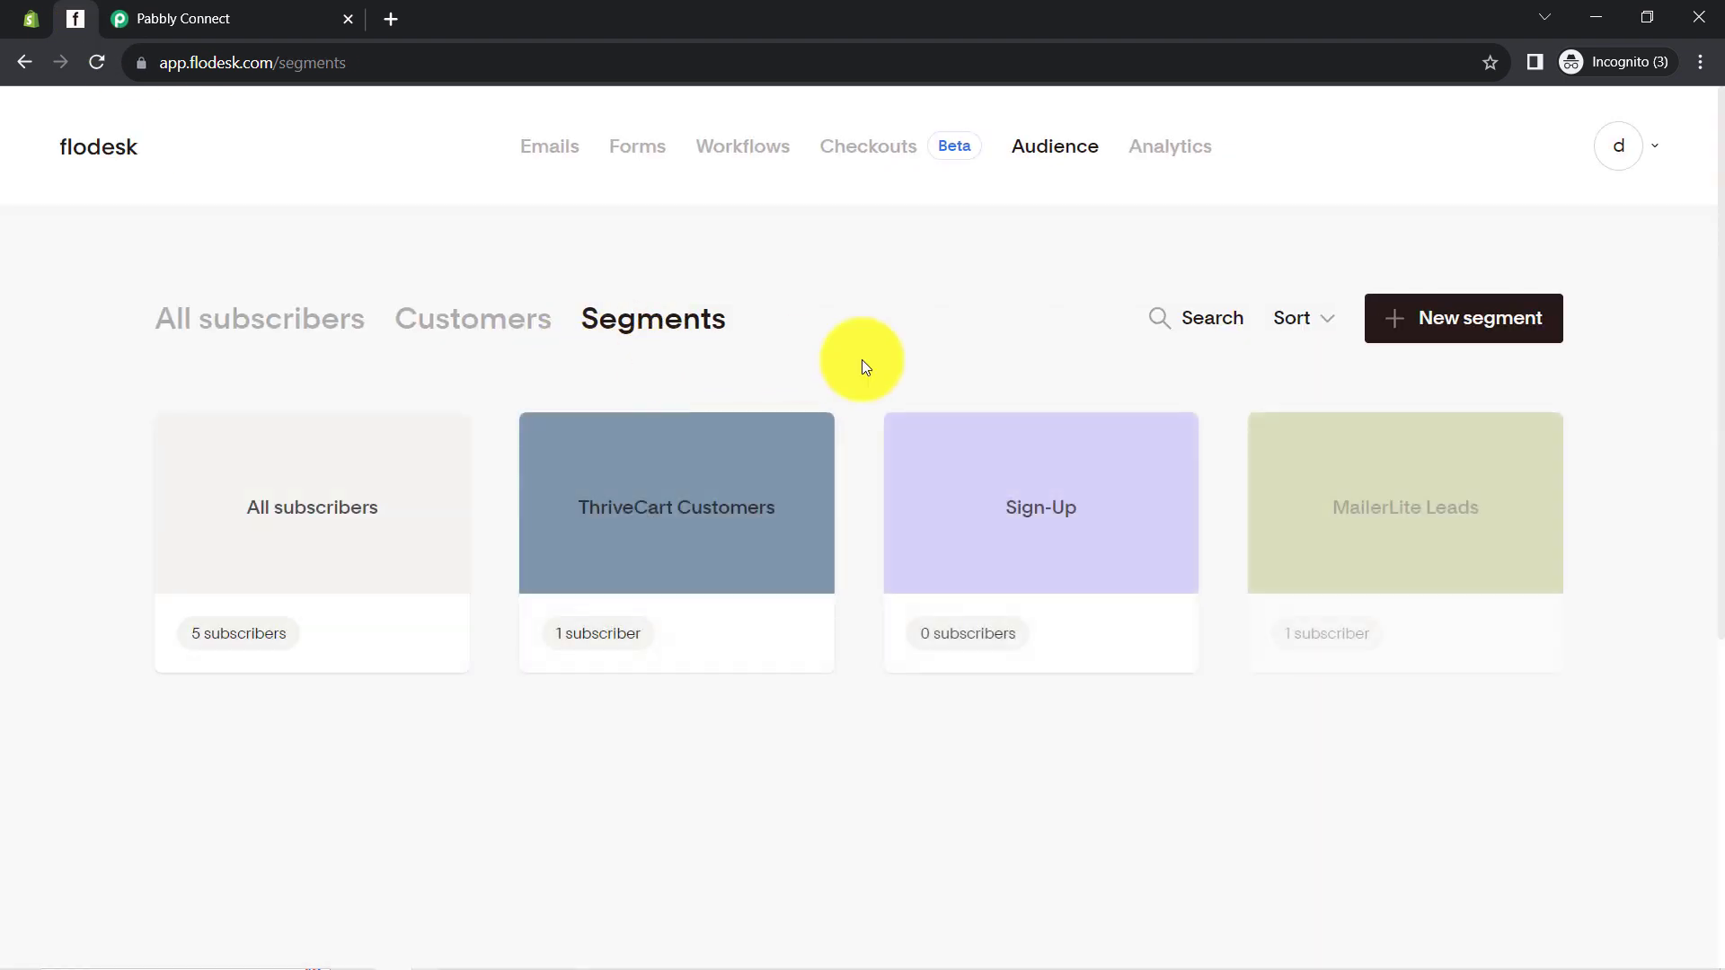
left_click(1442, 316)
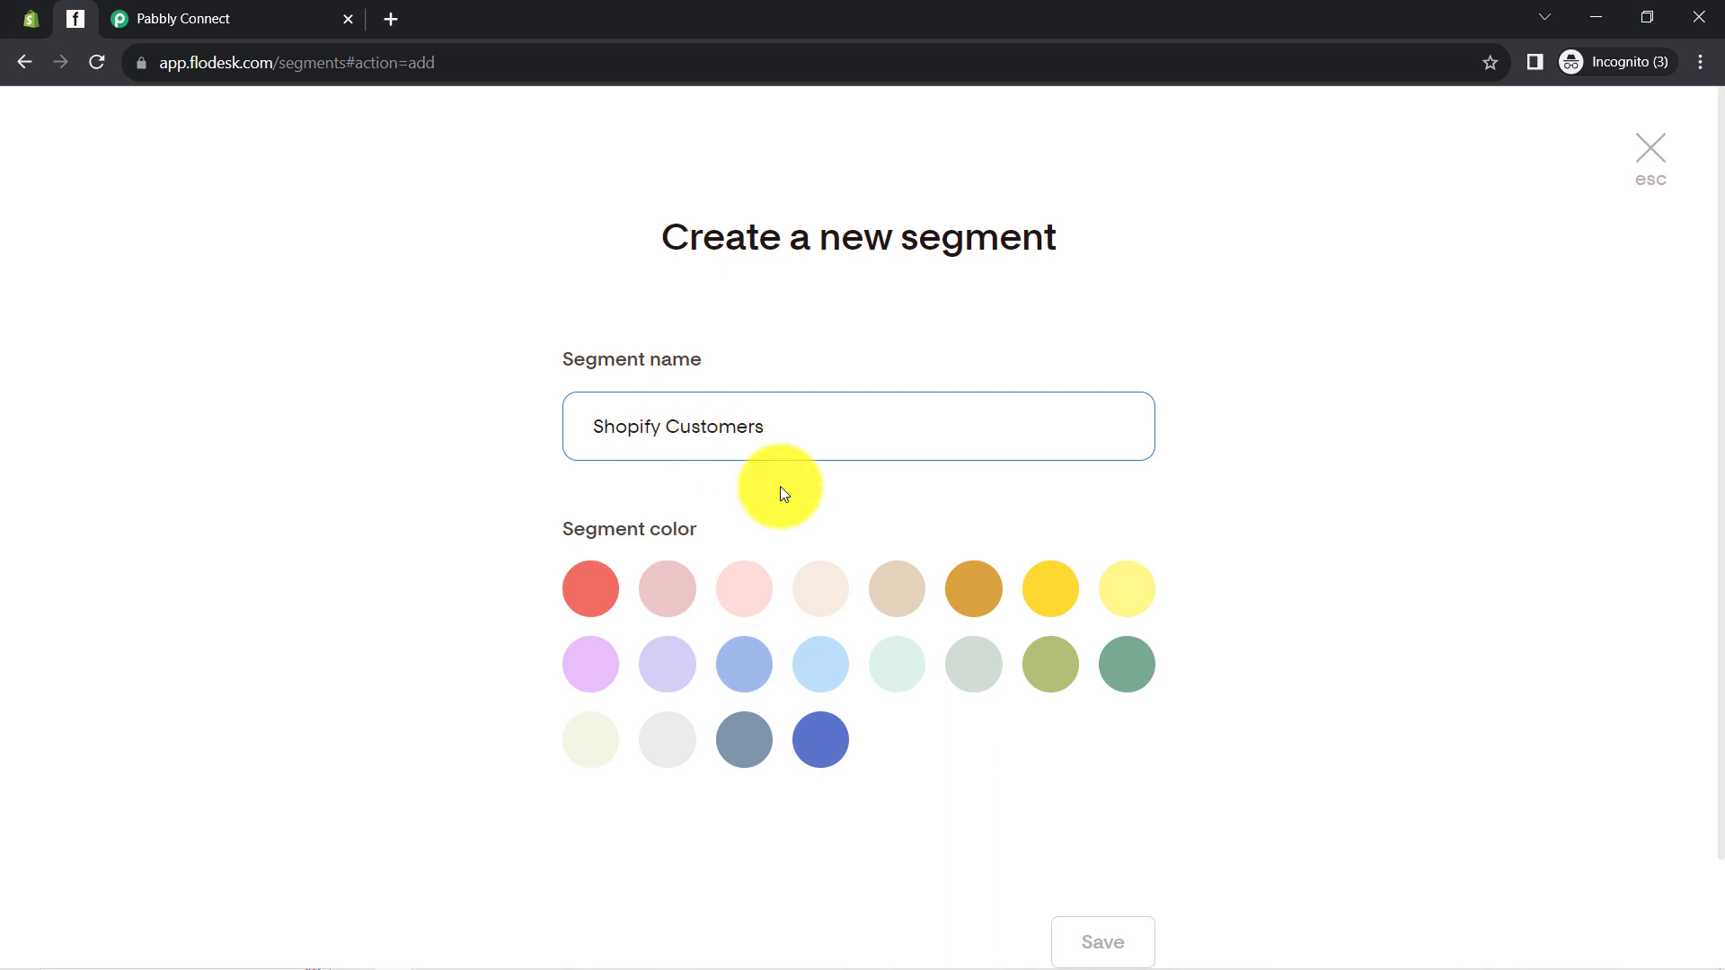
left_click(767, 579)
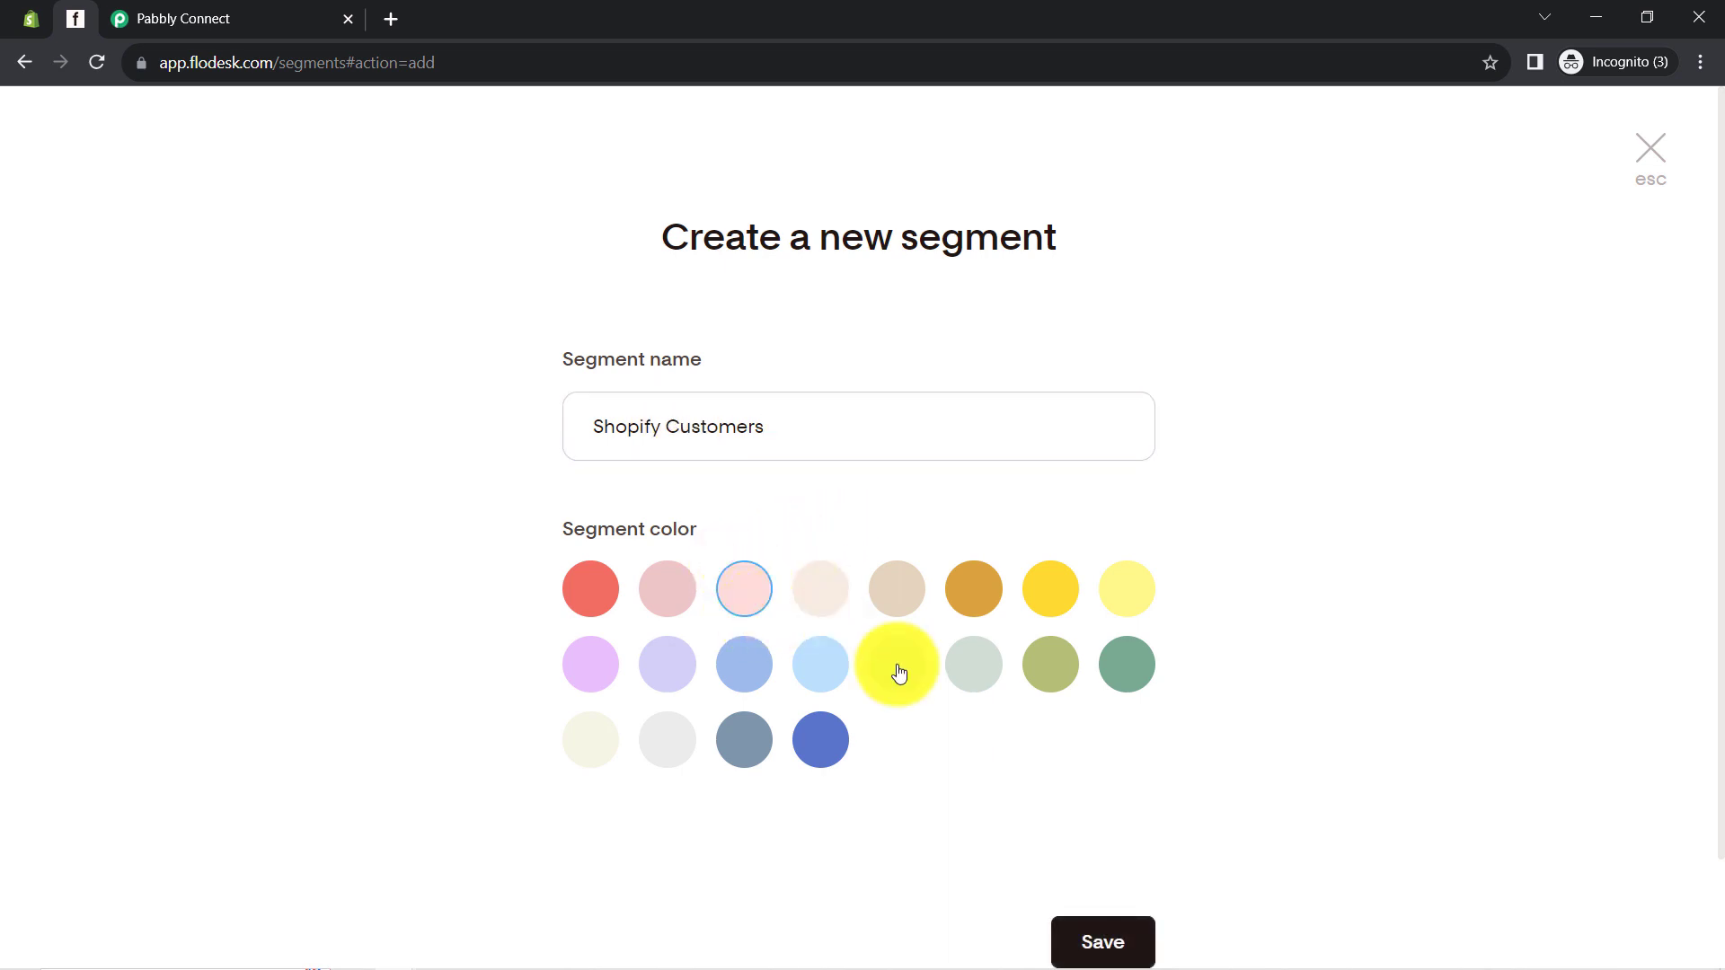
left_click(1100, 953)
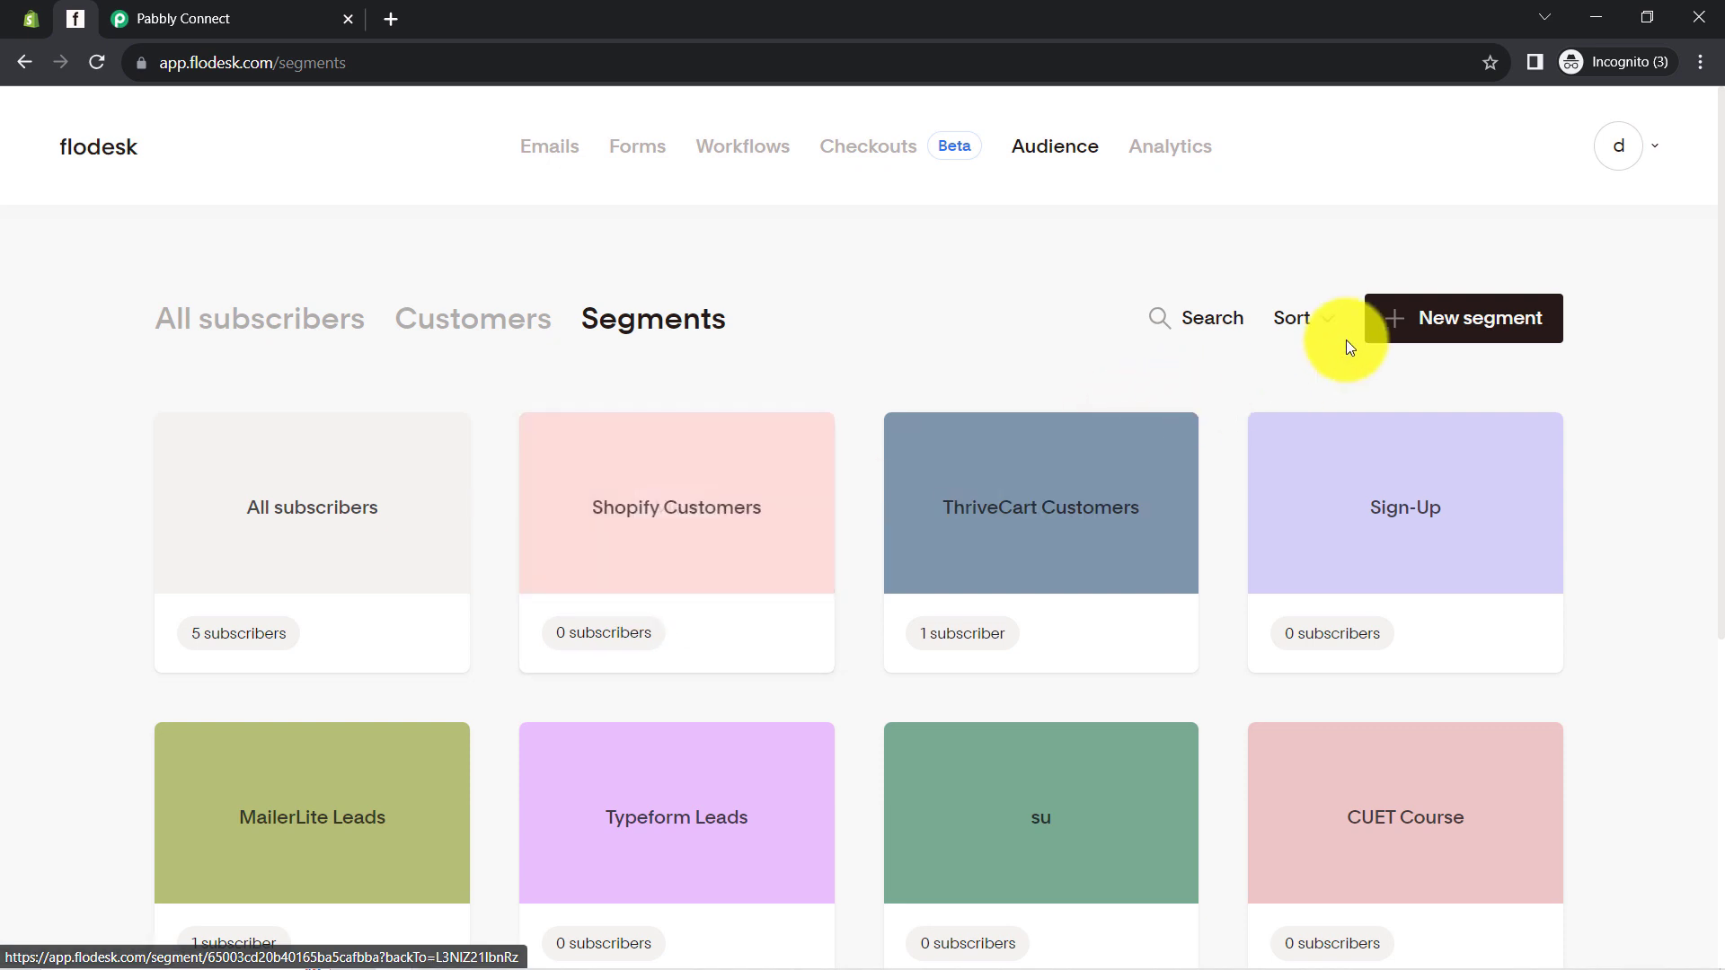
Create a Paid Customers segment, then go back to the Pabbly Connect workflow
left_click(1399, 336)
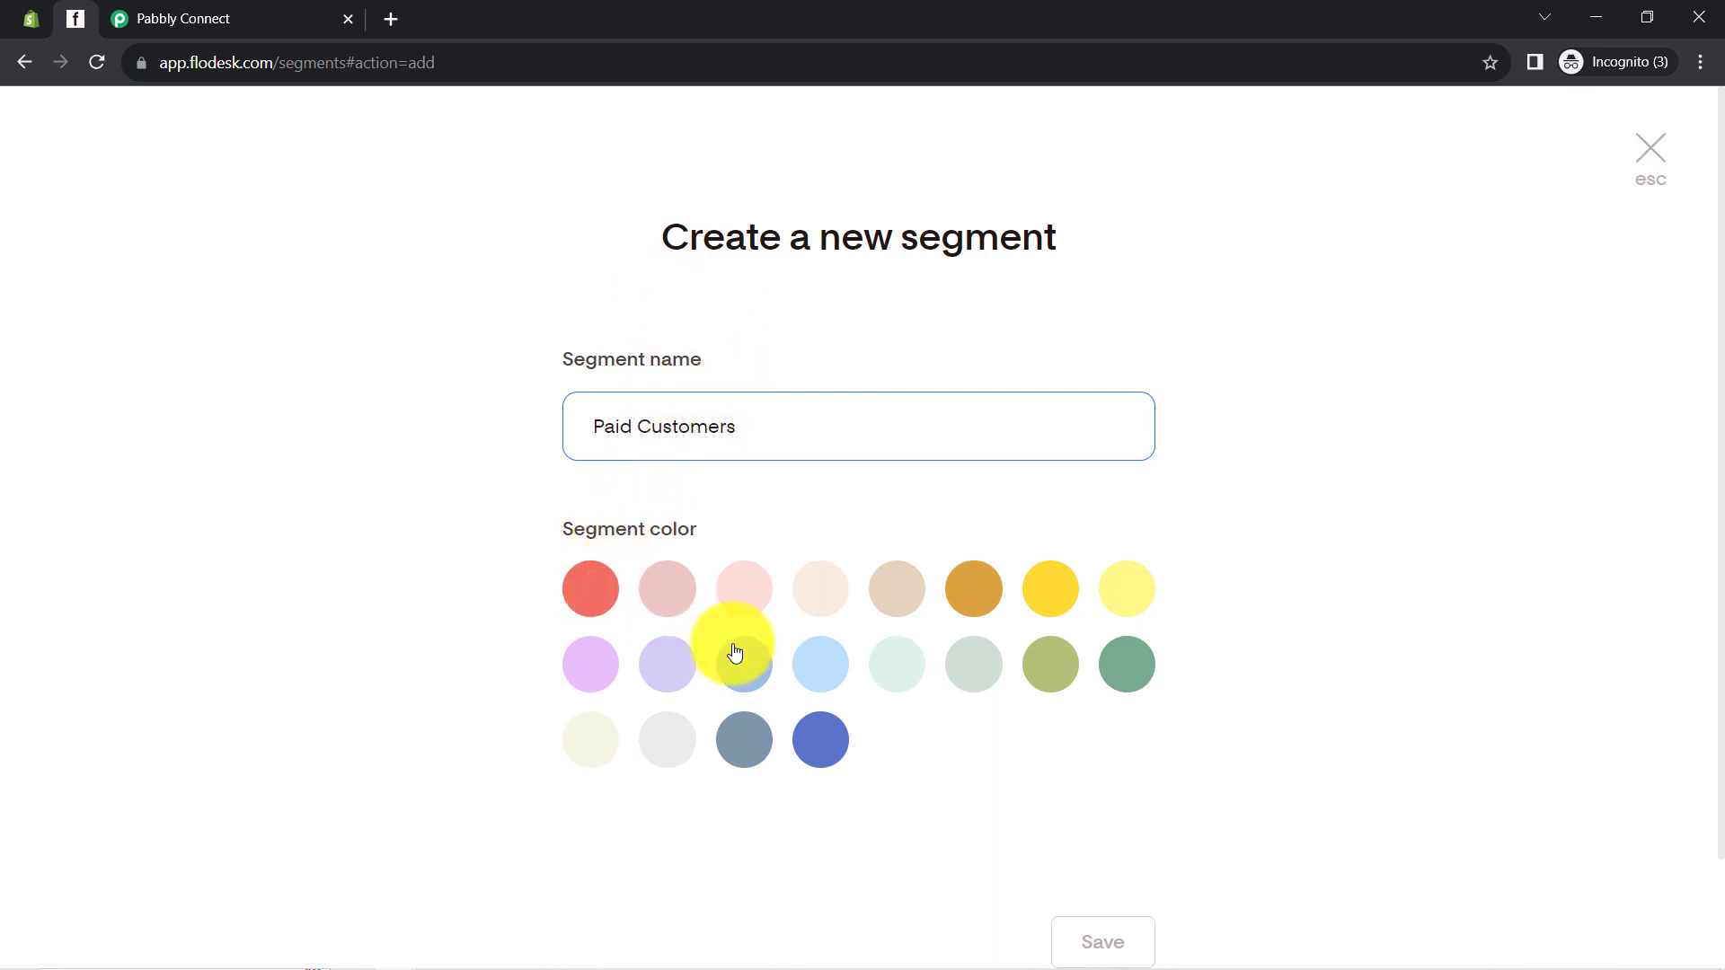
left_click(818, 735)
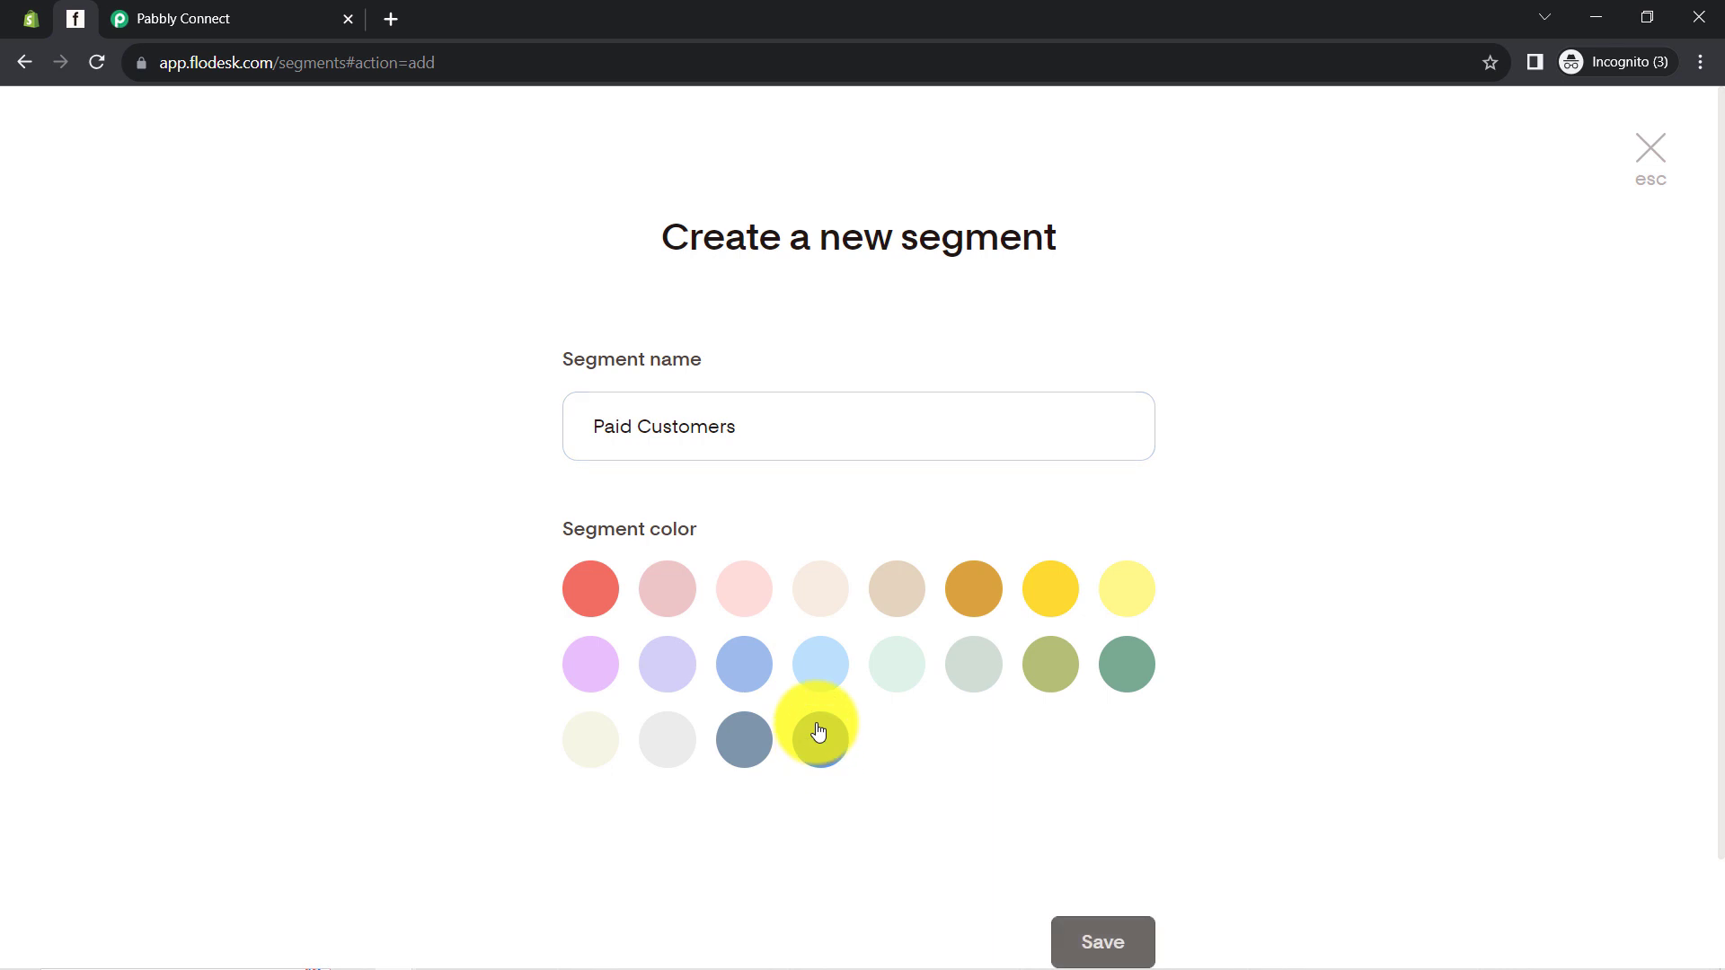
left_click(1094, 943)
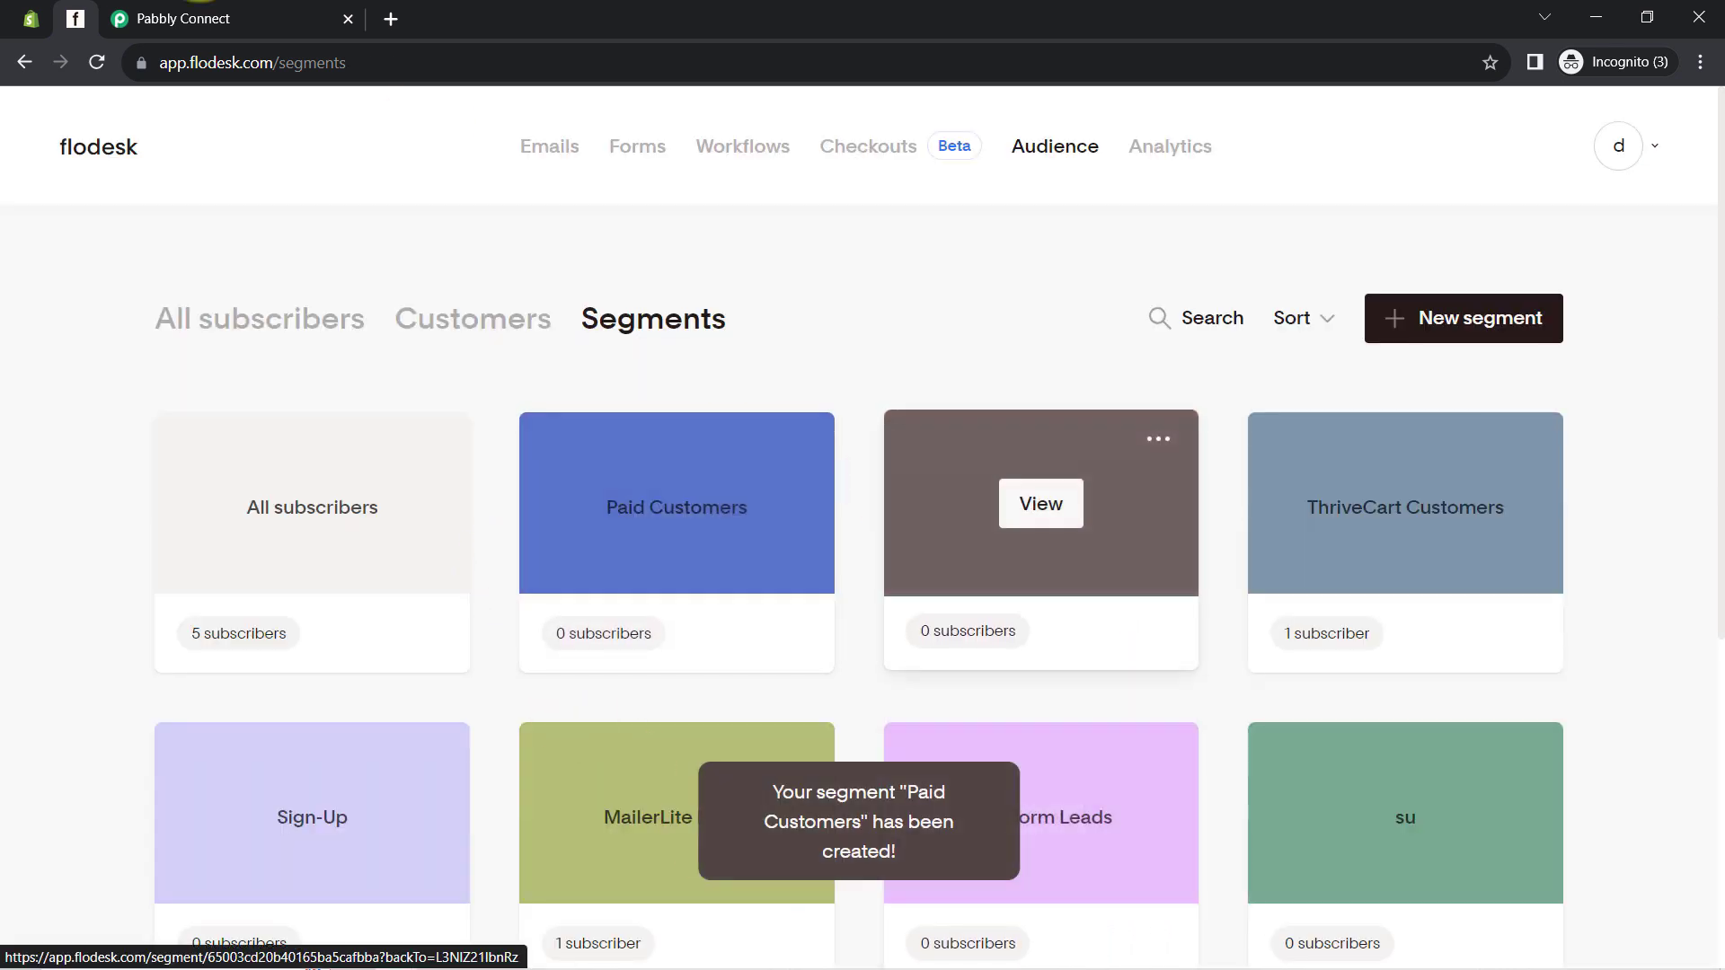
left_click(177, 11)
left_click(200, 458)
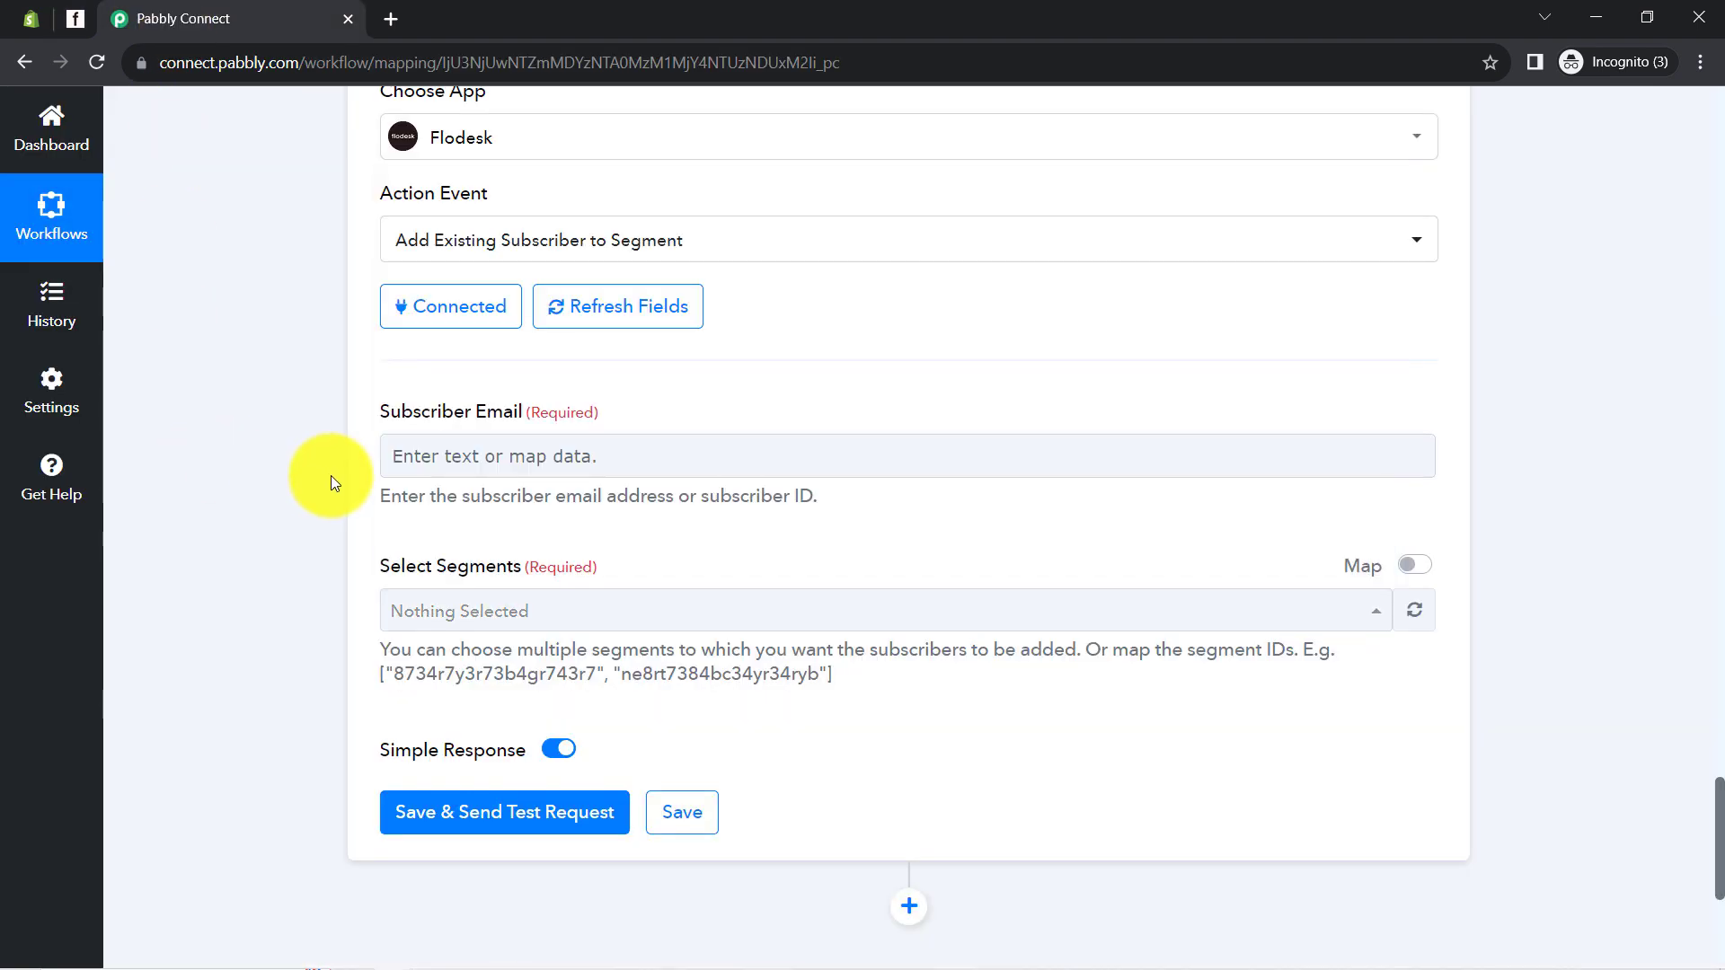
Refresh the Flodesk segments and select both Paid Customers and Shopify Customers
left_click(1411, 616)
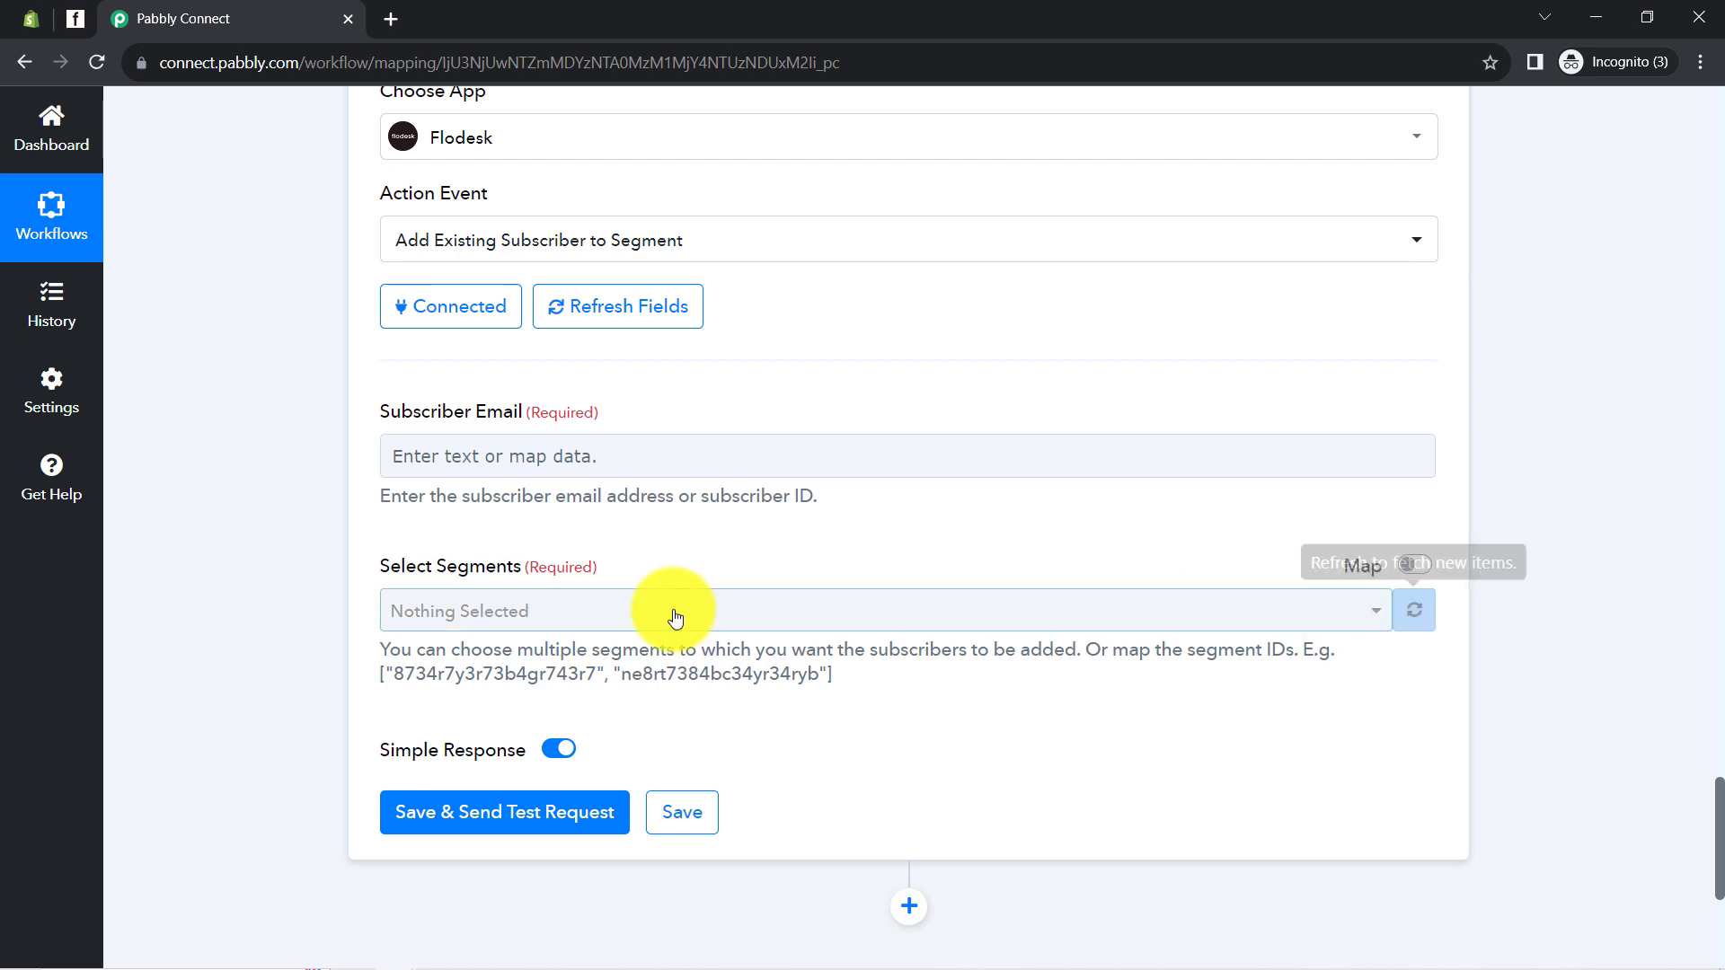
left_click(509, 619)
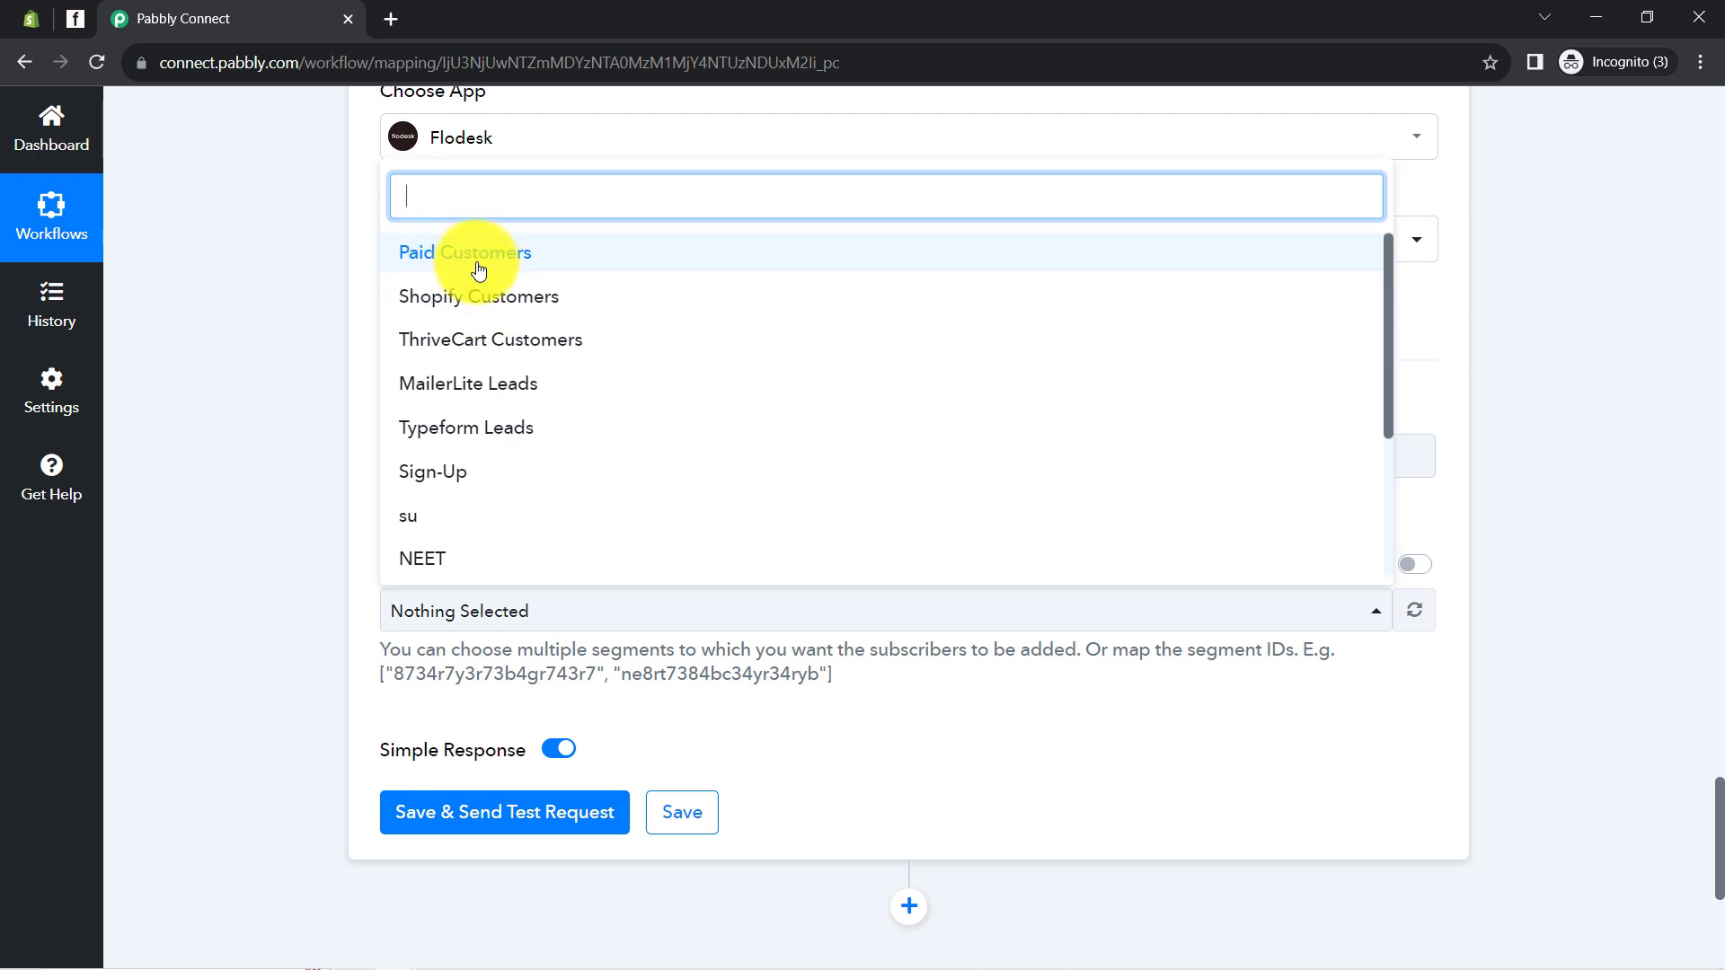
left_click(350, 503)
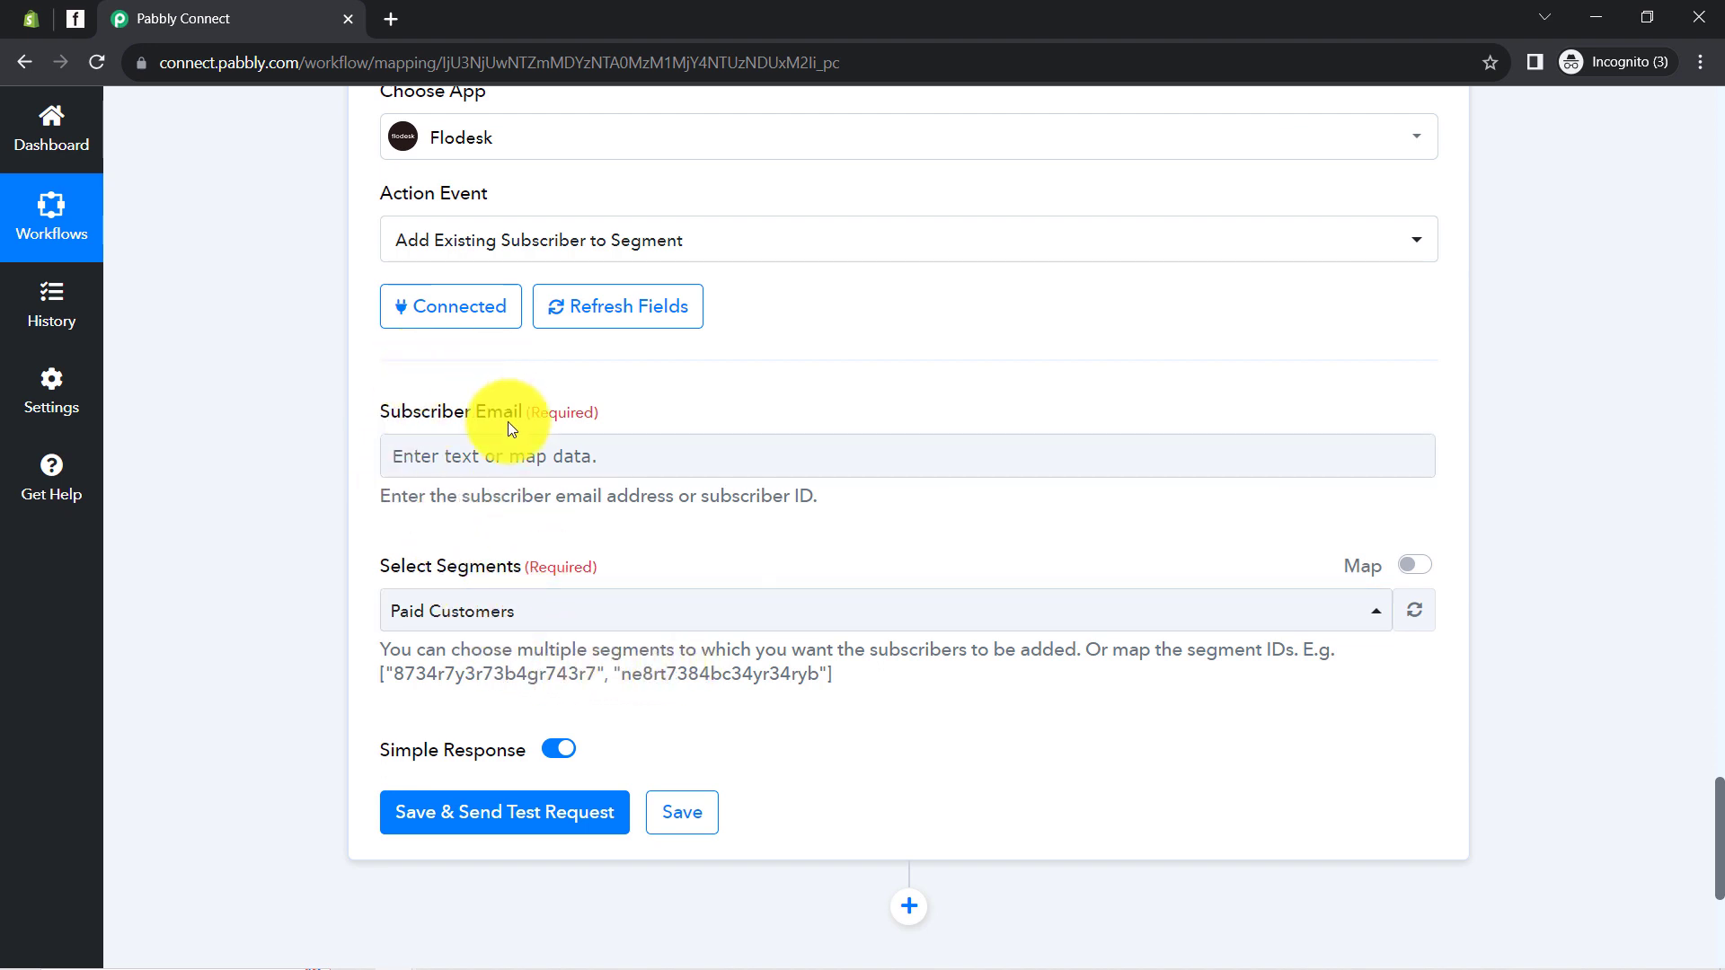
left_click(563, 617)
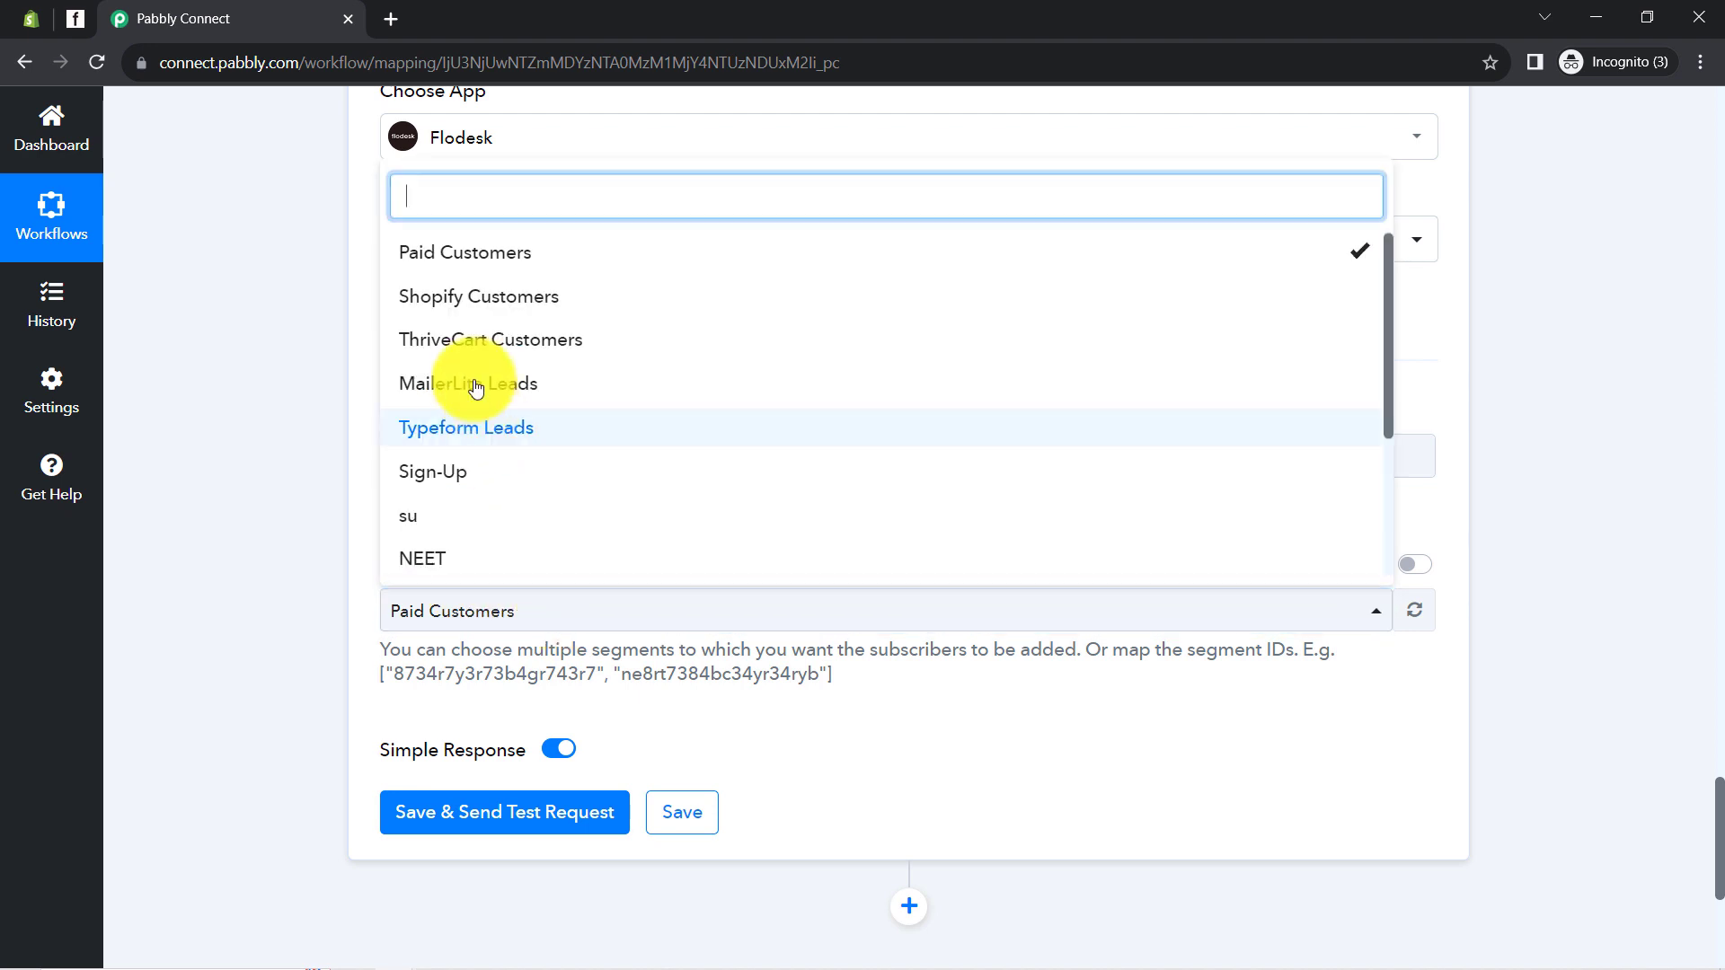
left_click(432, 308)
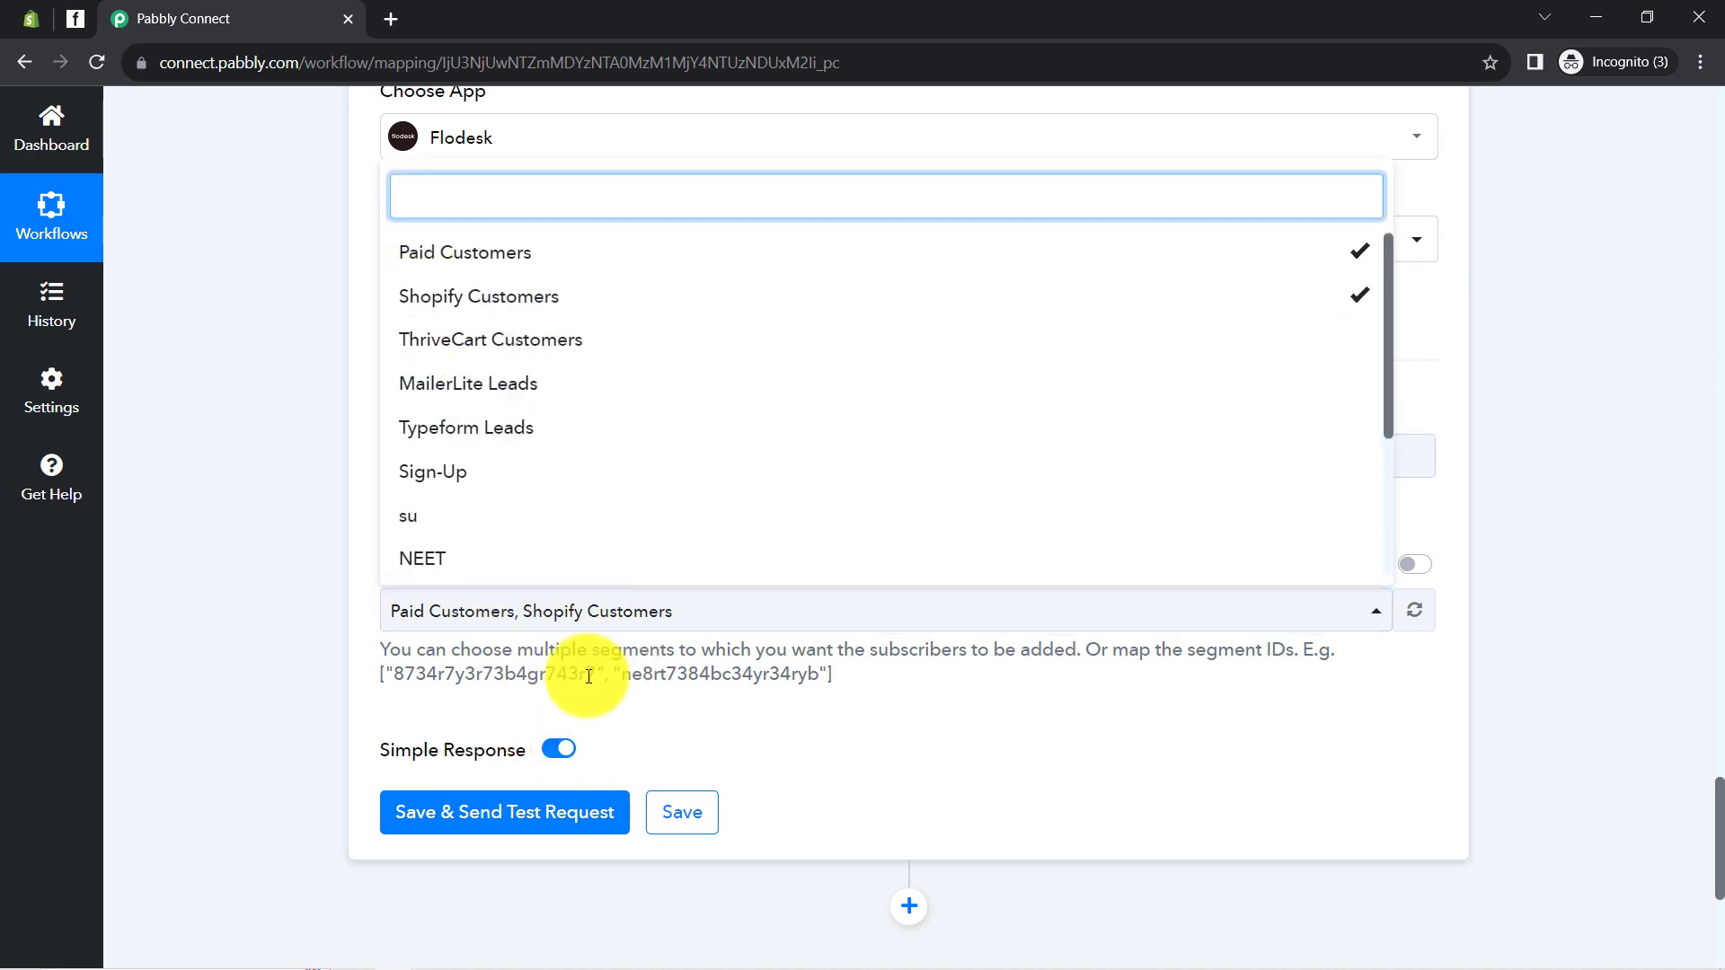
left_click(329, 646)
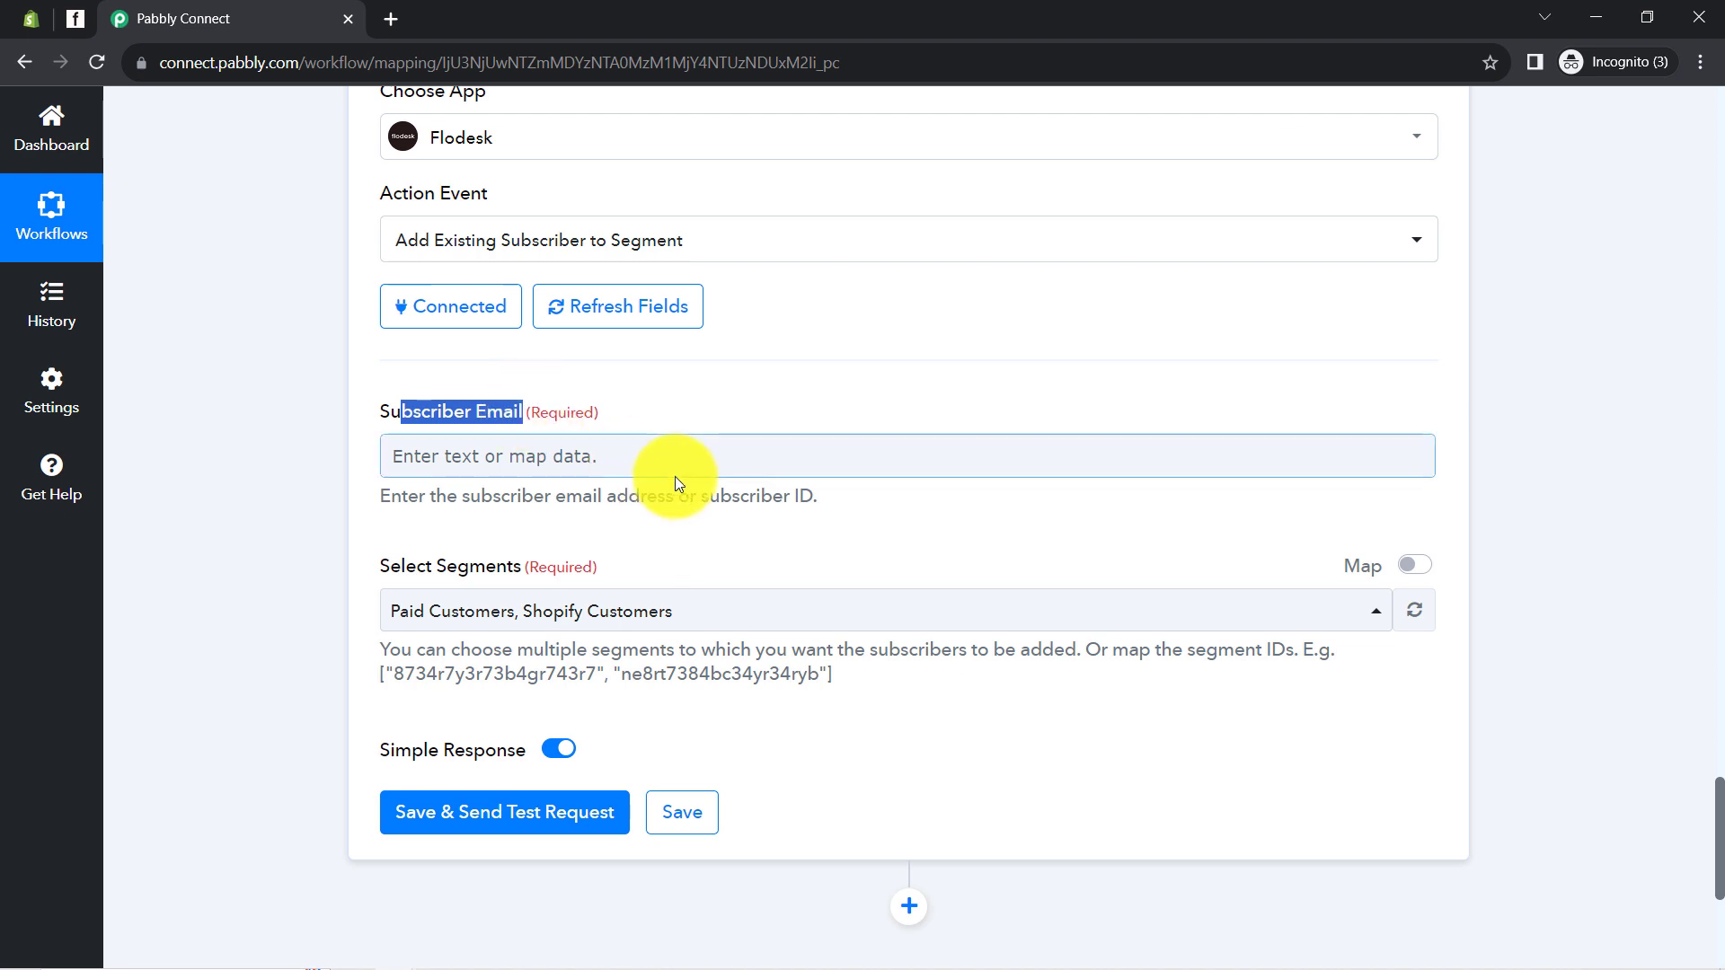
Confirm Subscriber Email accepts a subscriber ID and locate the new subscriber's Id in the earlier response
left_click_drag(813, 496, 706, 499)
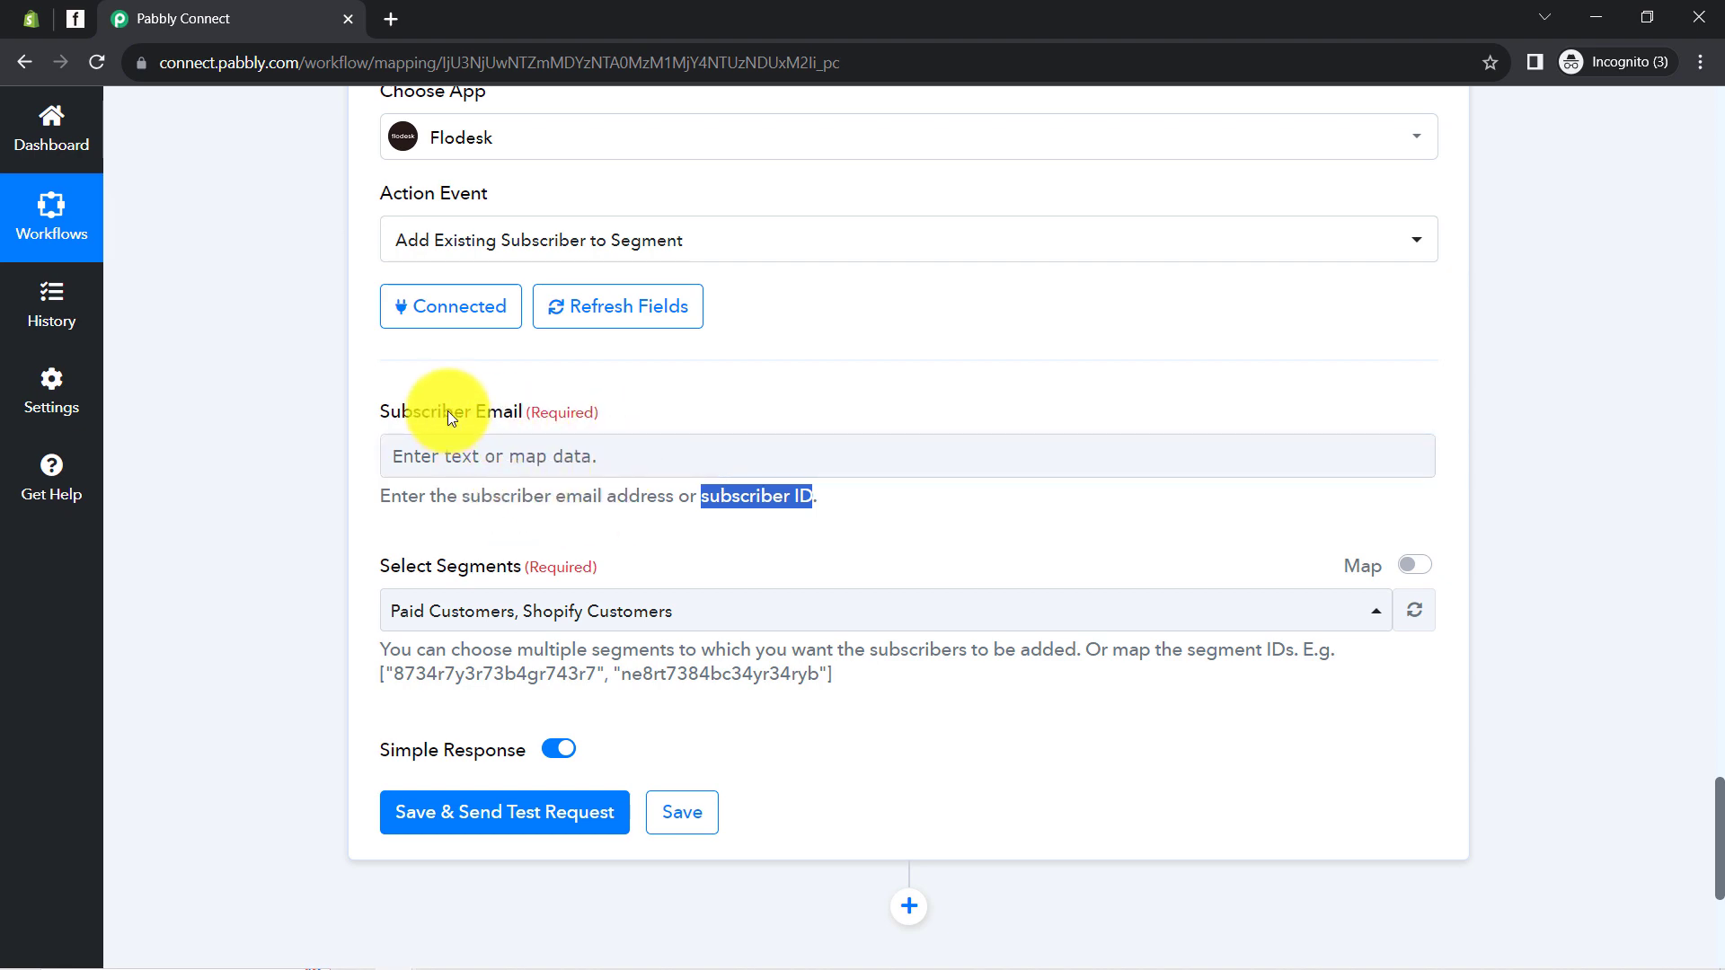
scroll(305, 466, "up", 4)
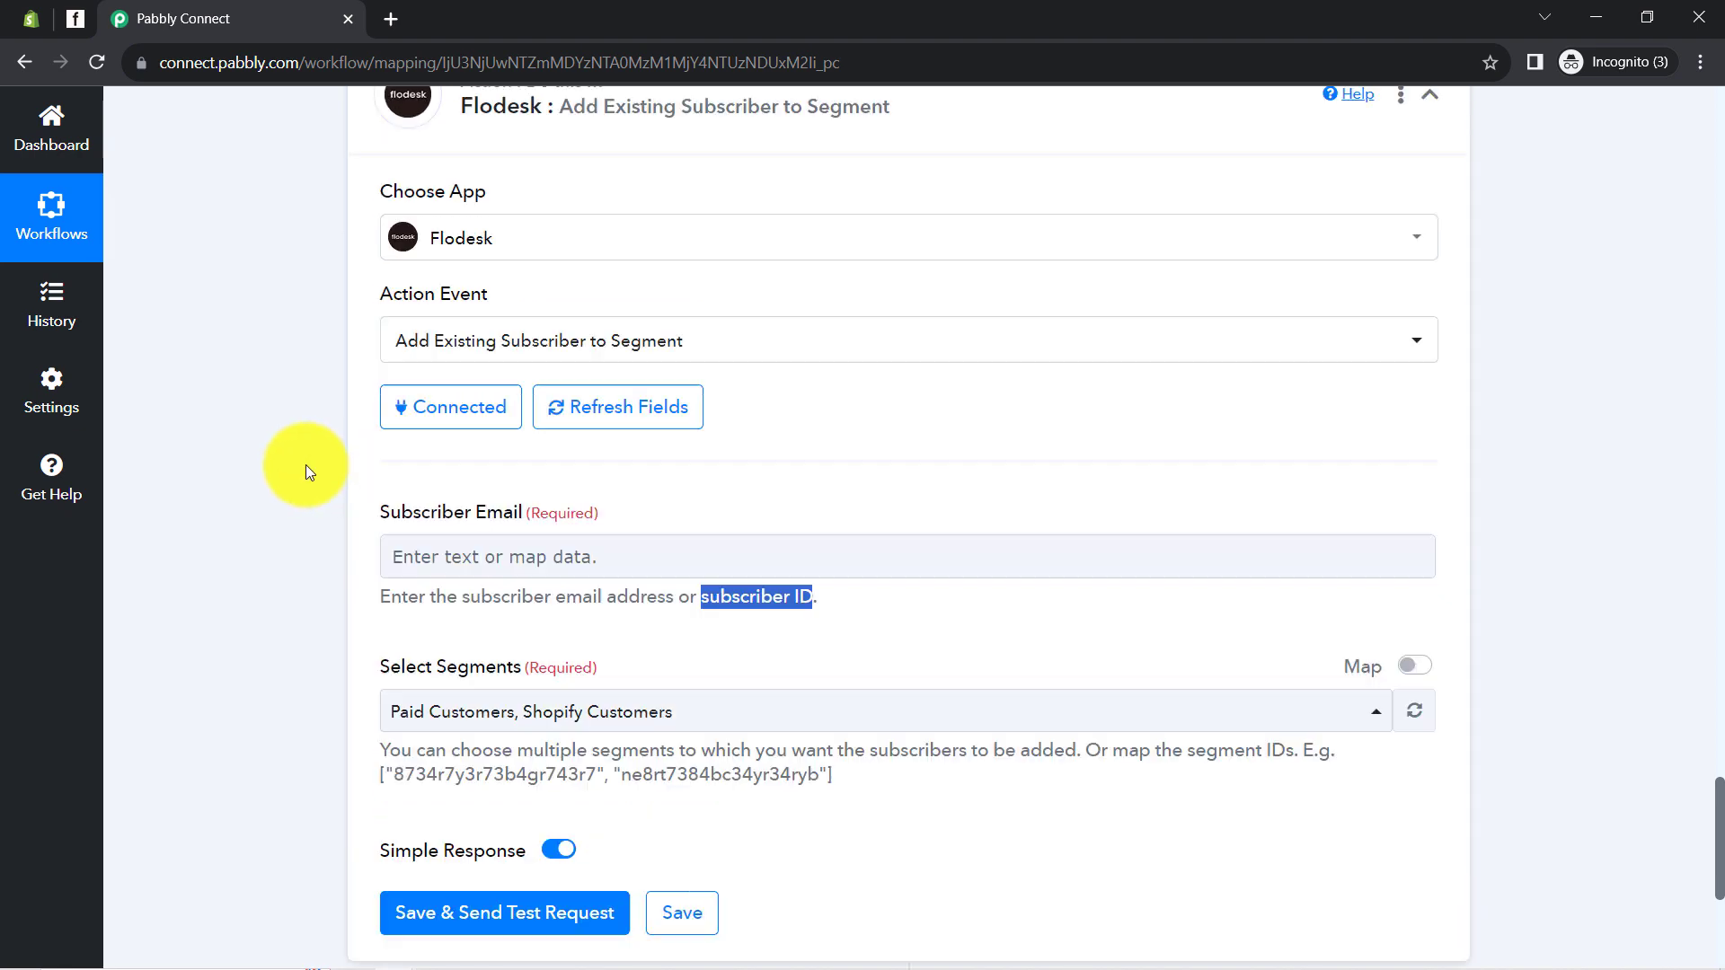
scroll(306, 466, "up", 15)
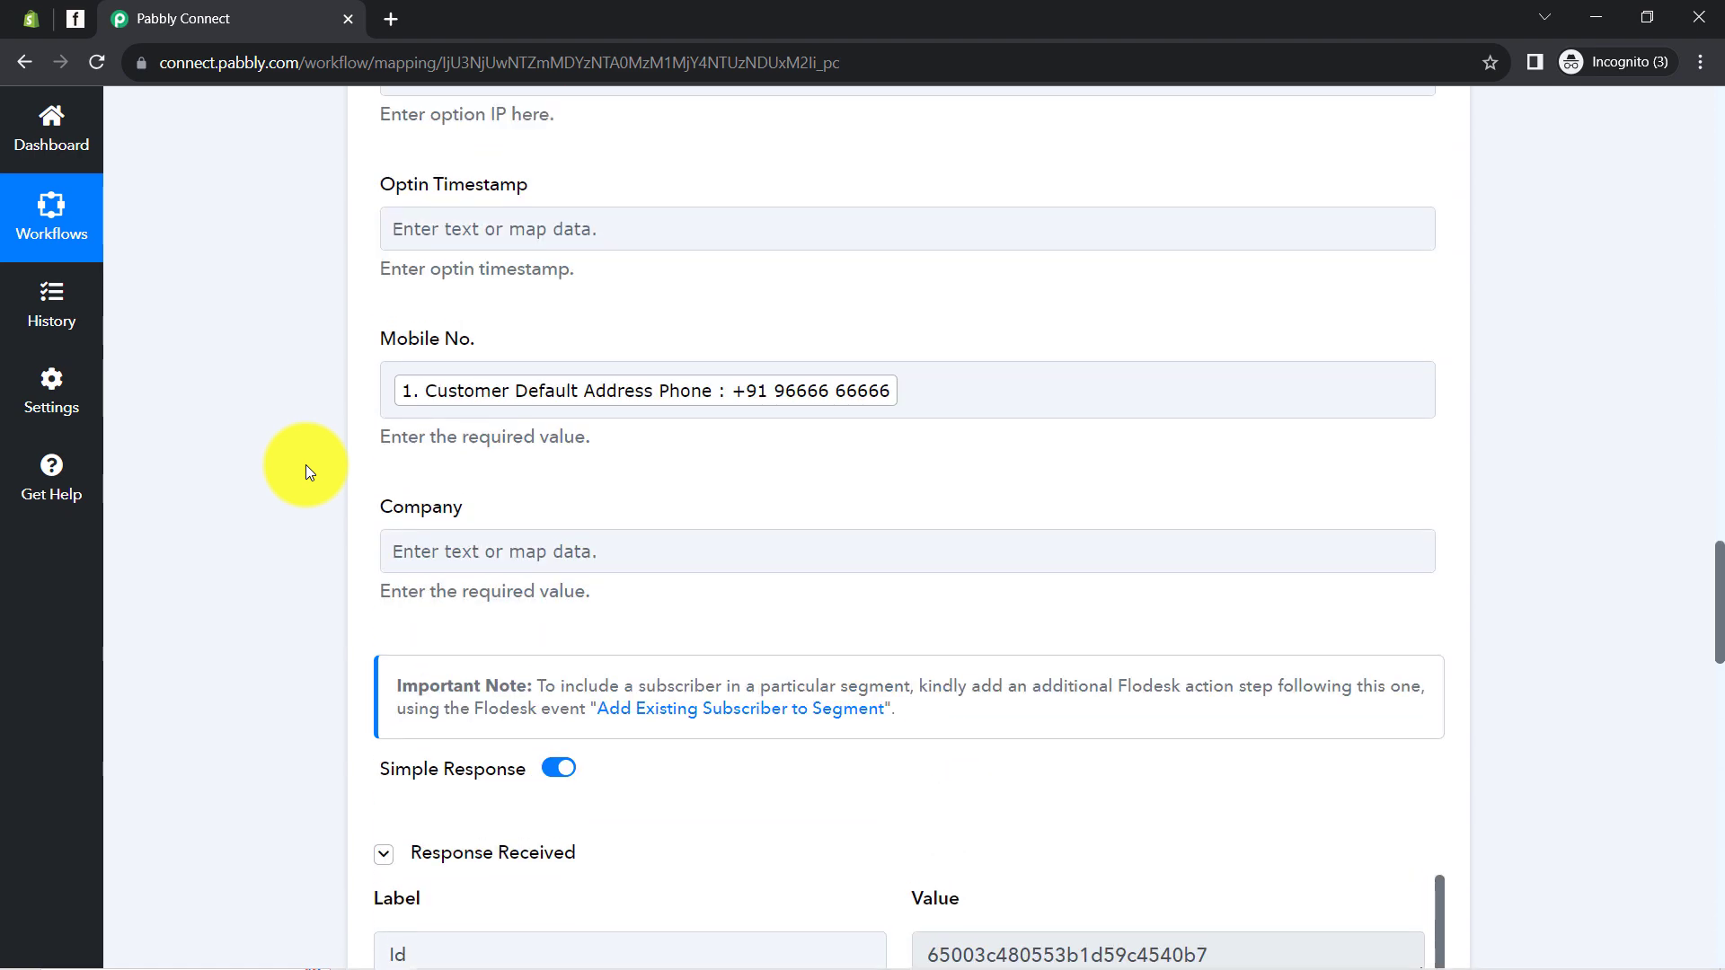
scroll(324, 540, "down", 8)
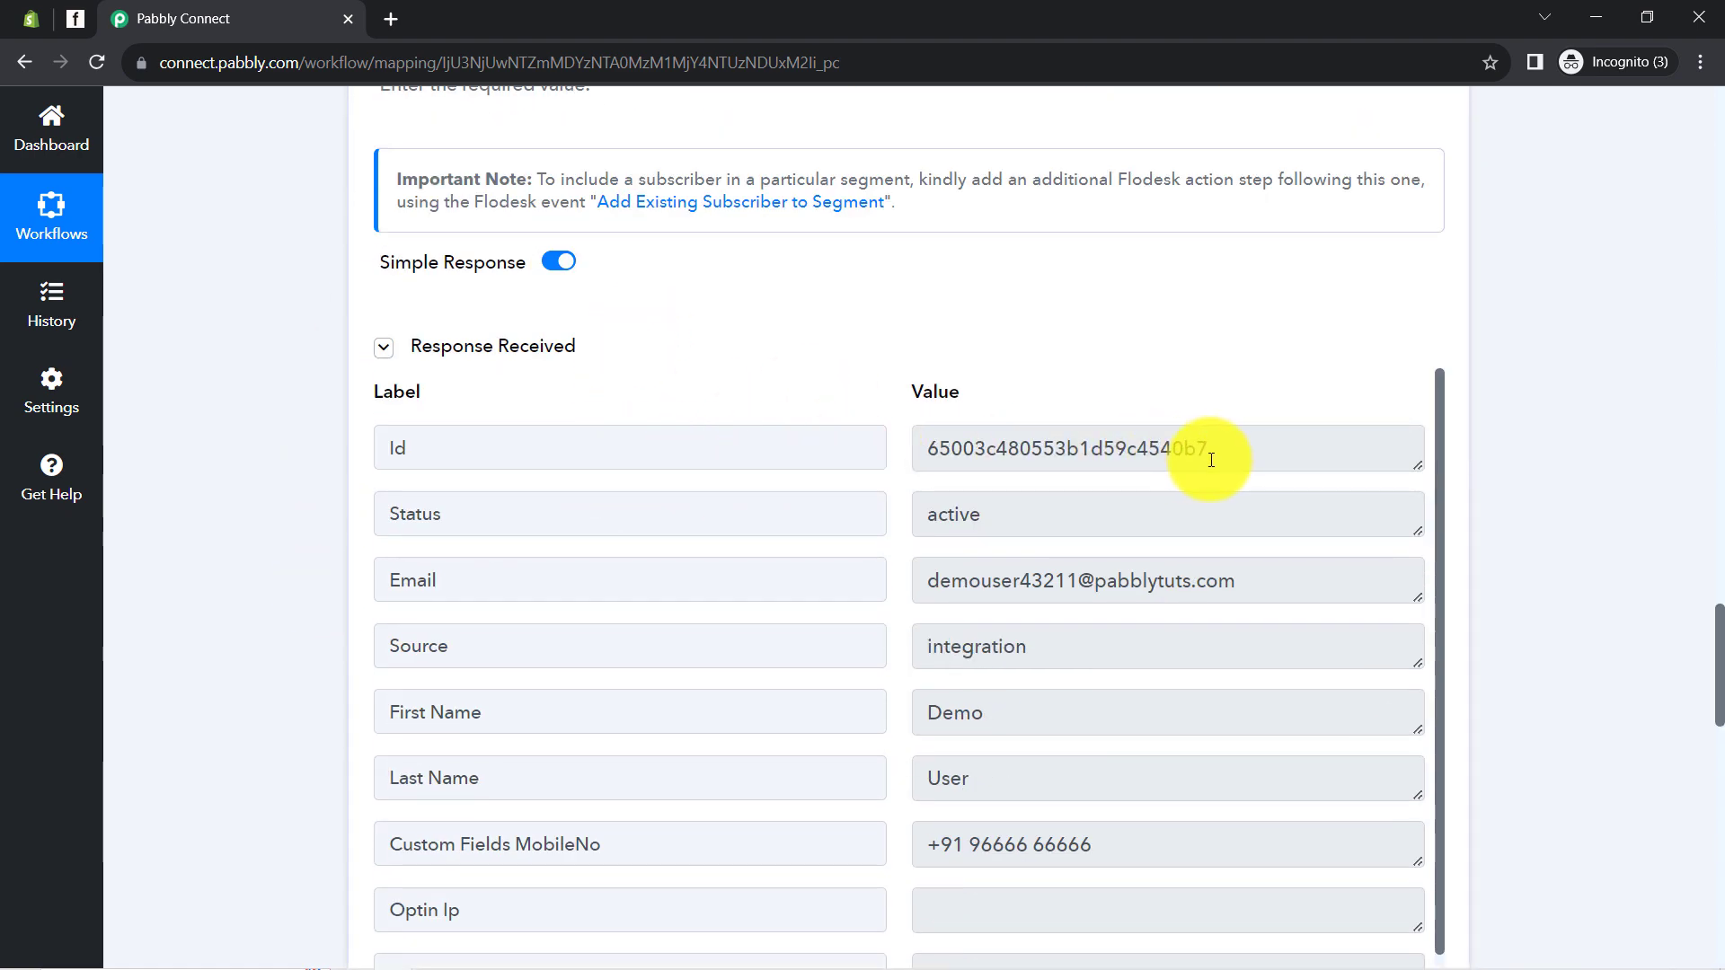
left_click_drag(1213, 452, 913, 451)
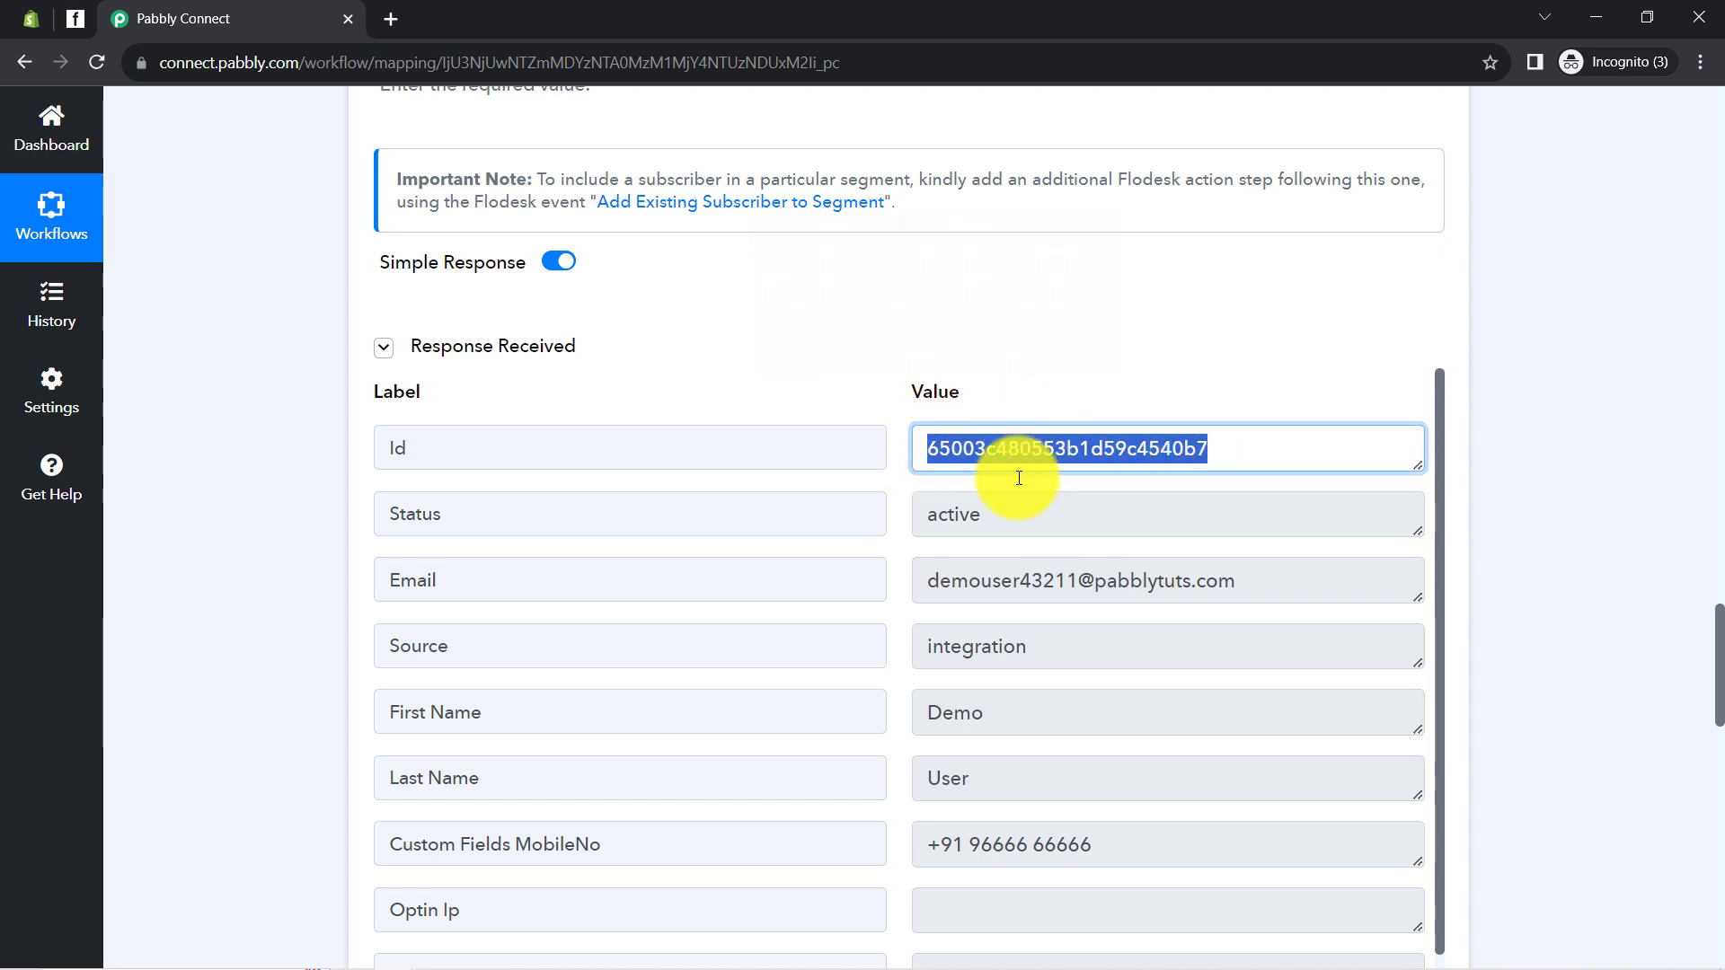
scroll(282, 678, "down", 10)
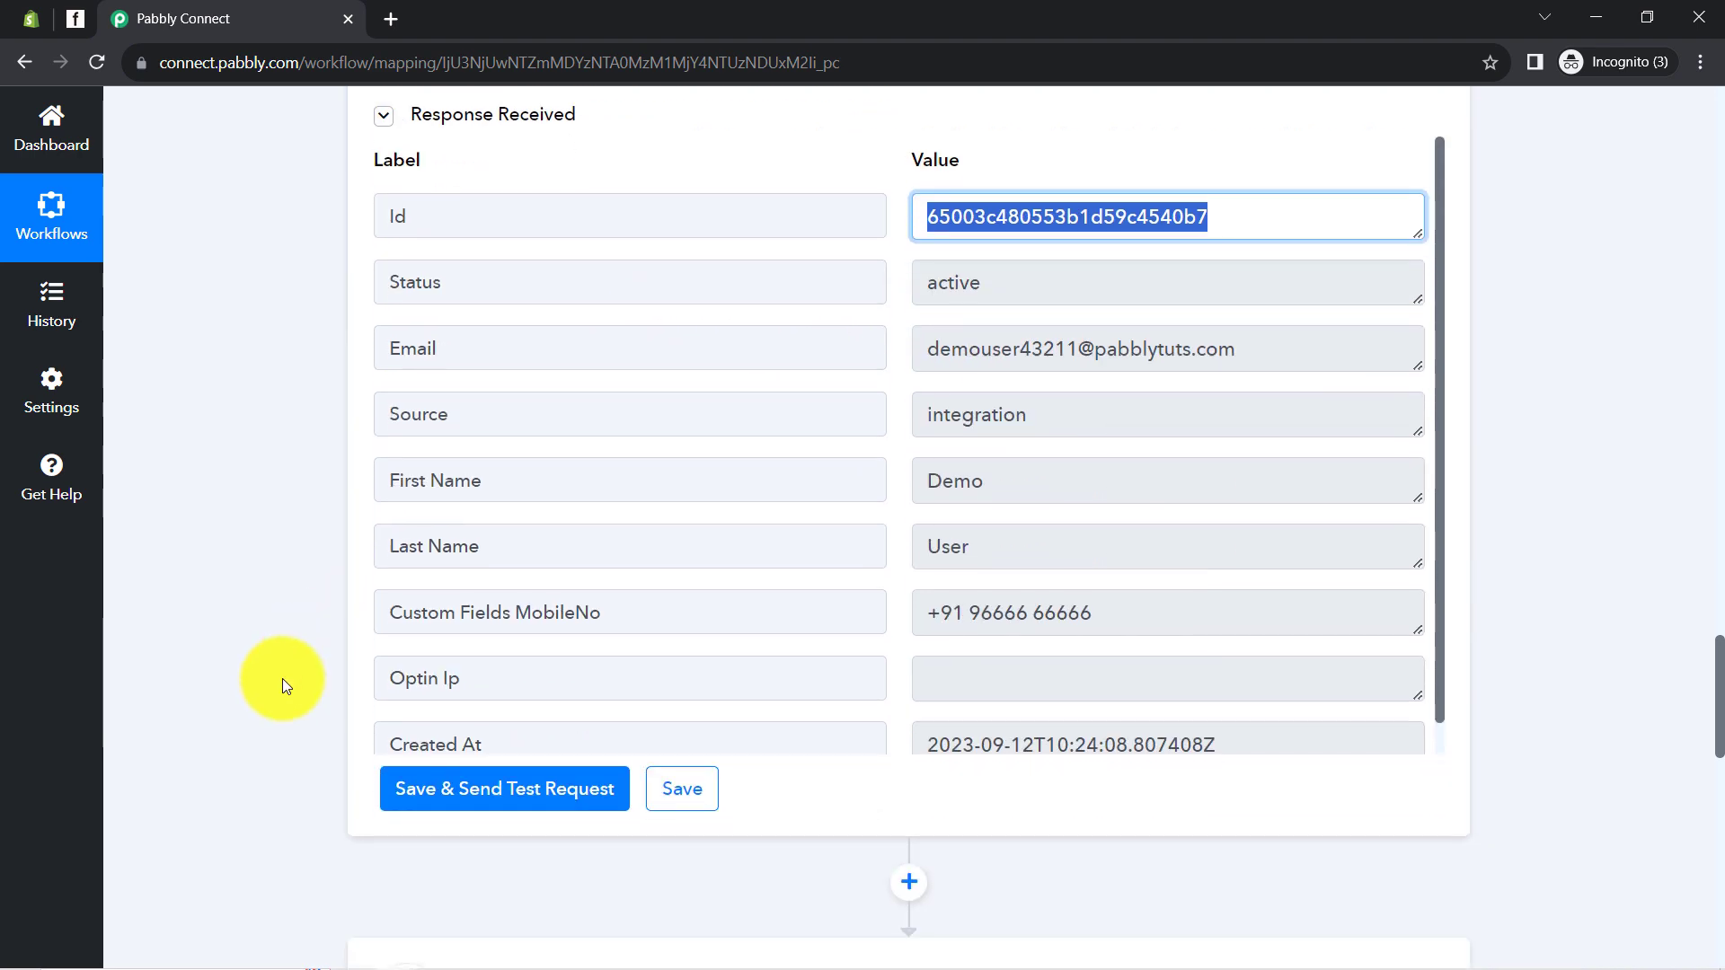
Map Subscriber Email to the Create/Update Subscriber step's Id and send a test request
left_click(428, 337)
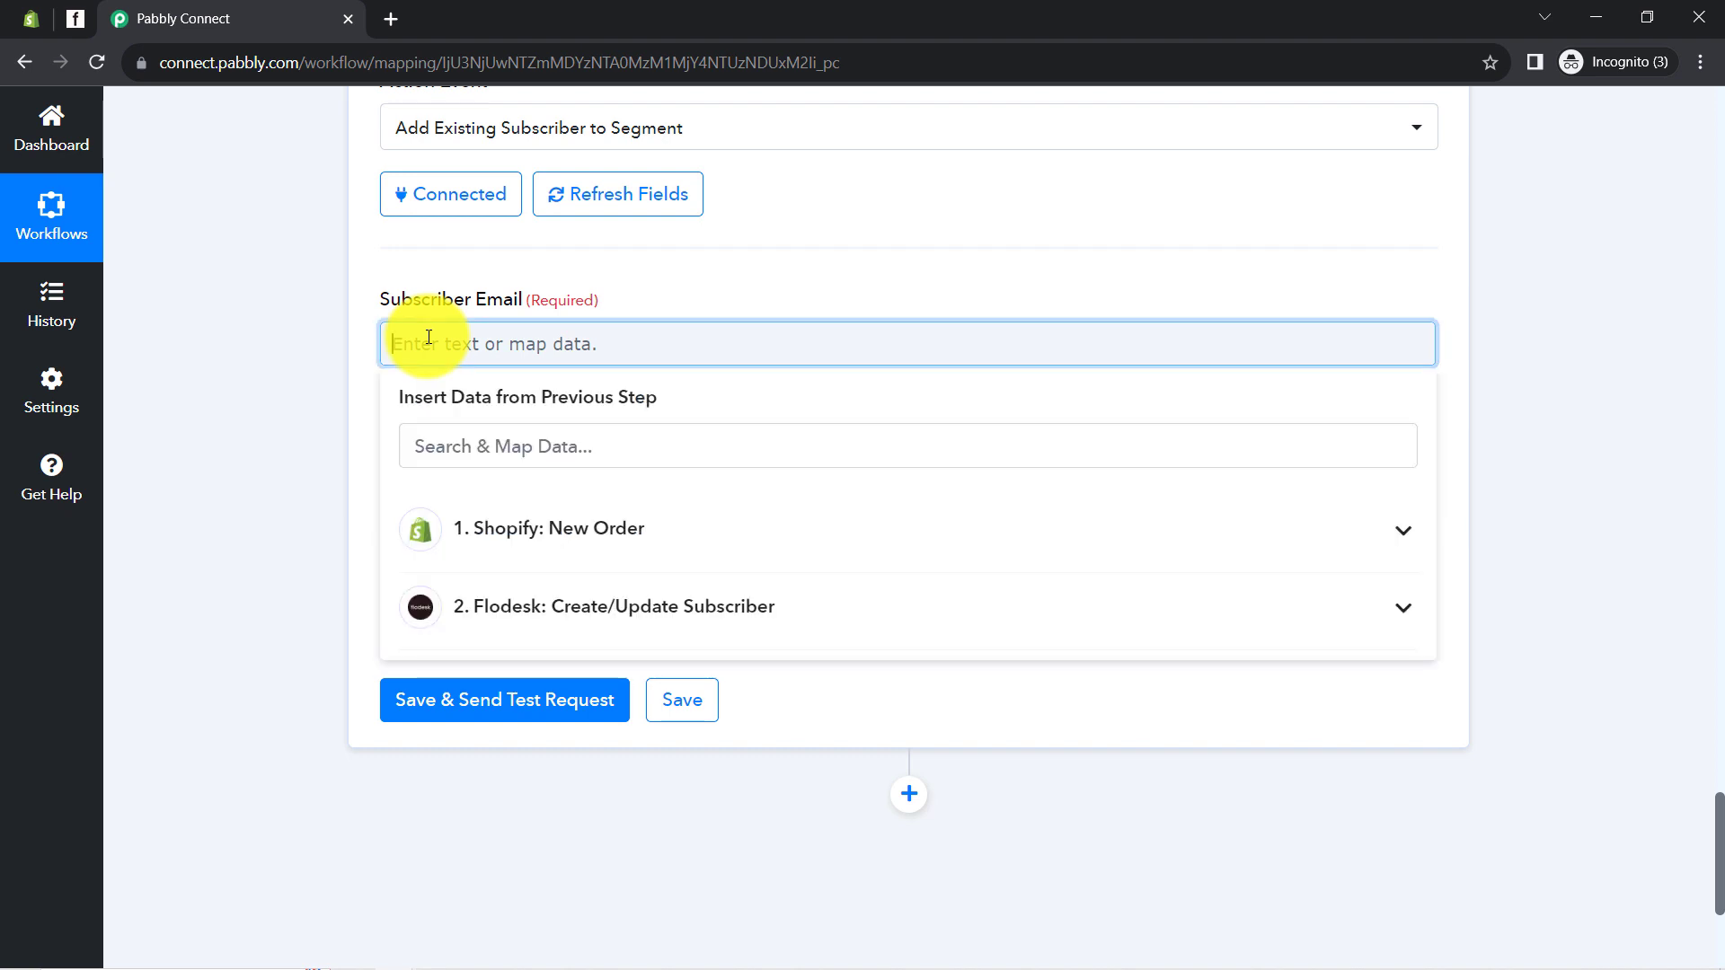
left_click(512, 609)
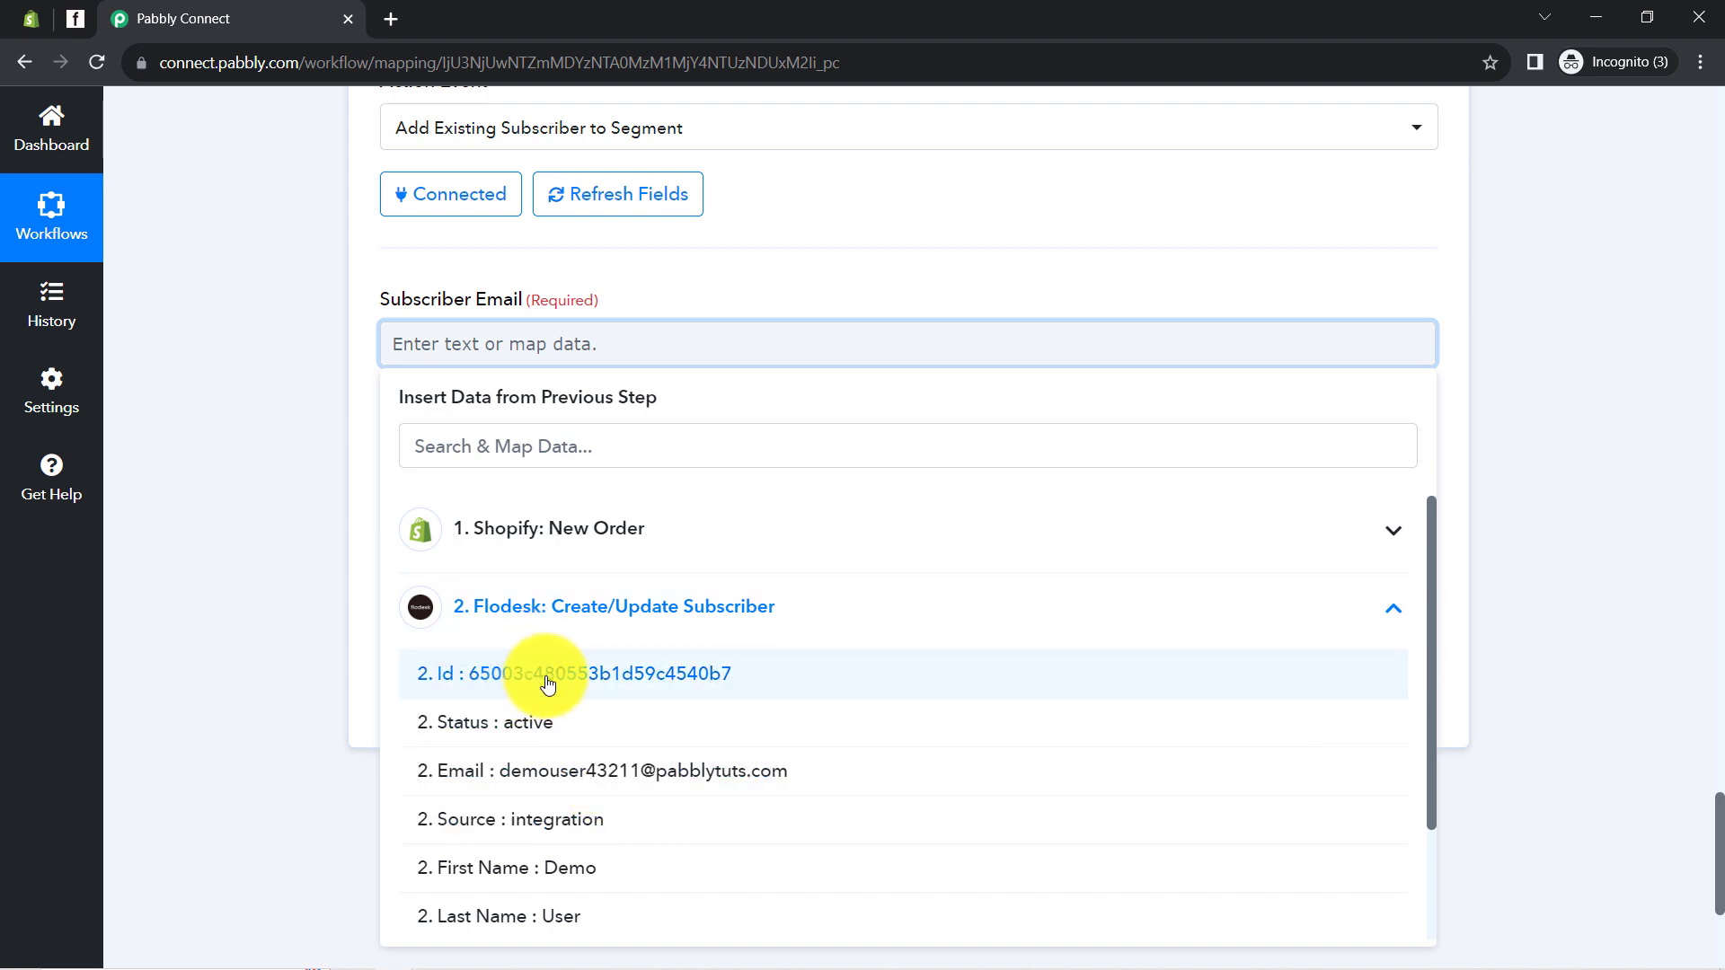
left_click(576, 687)
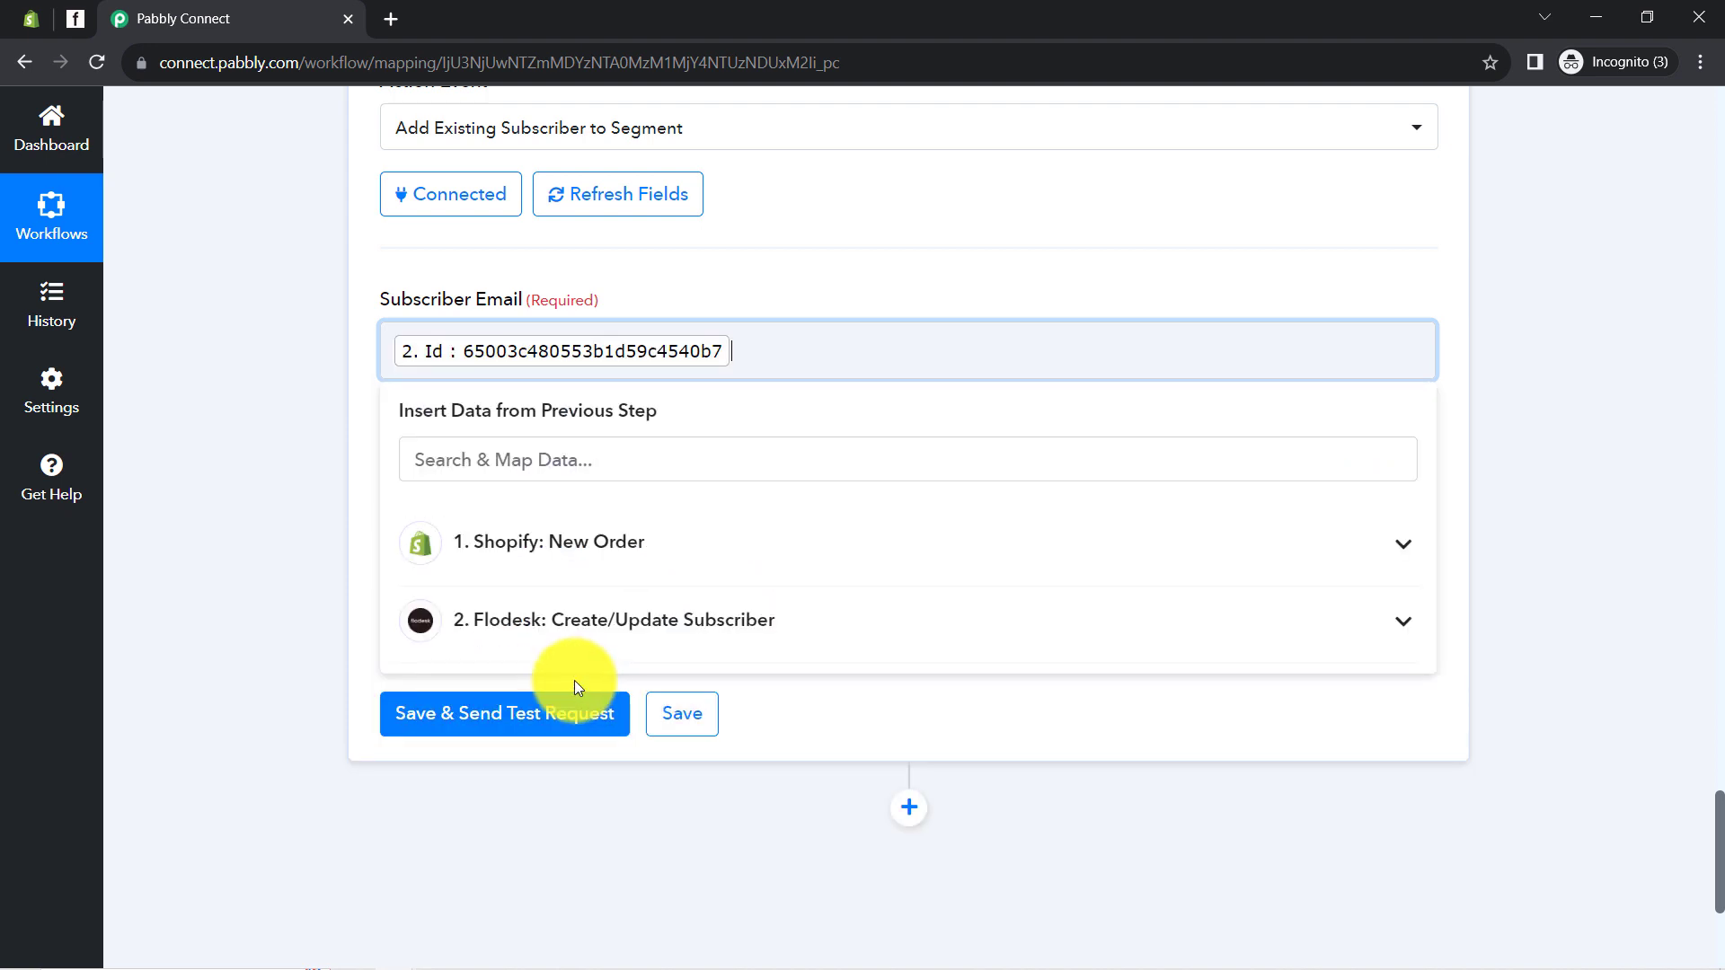
left_click(315, 360)
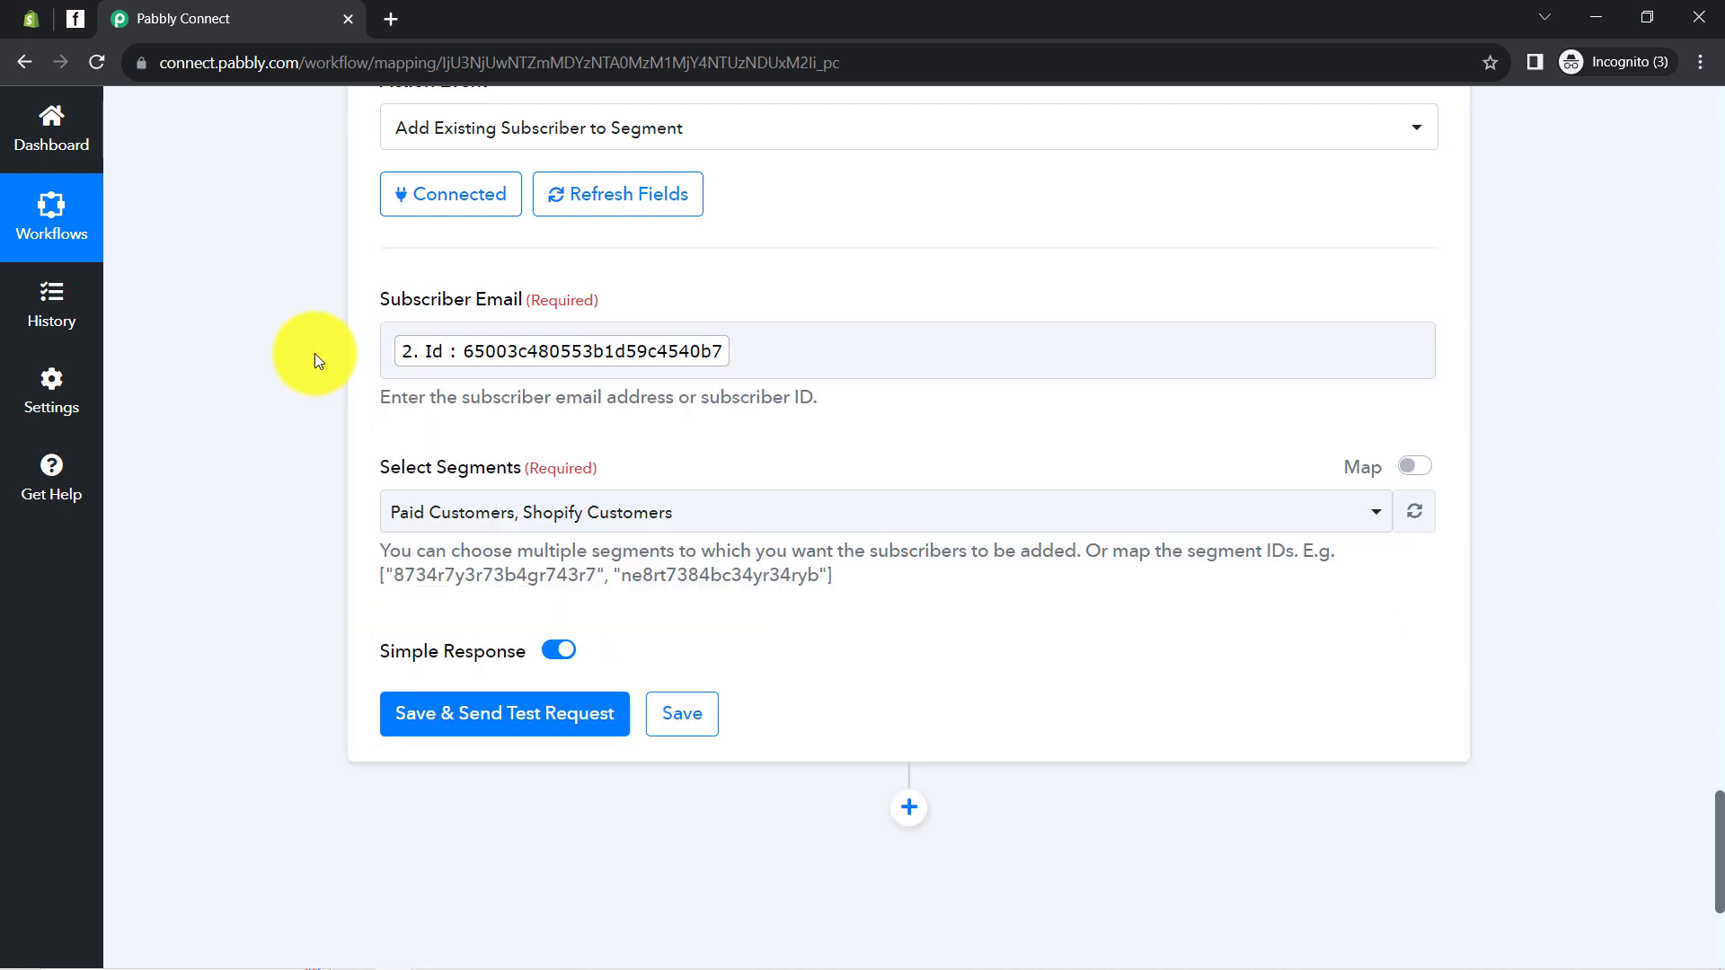
left_click(440, 718)
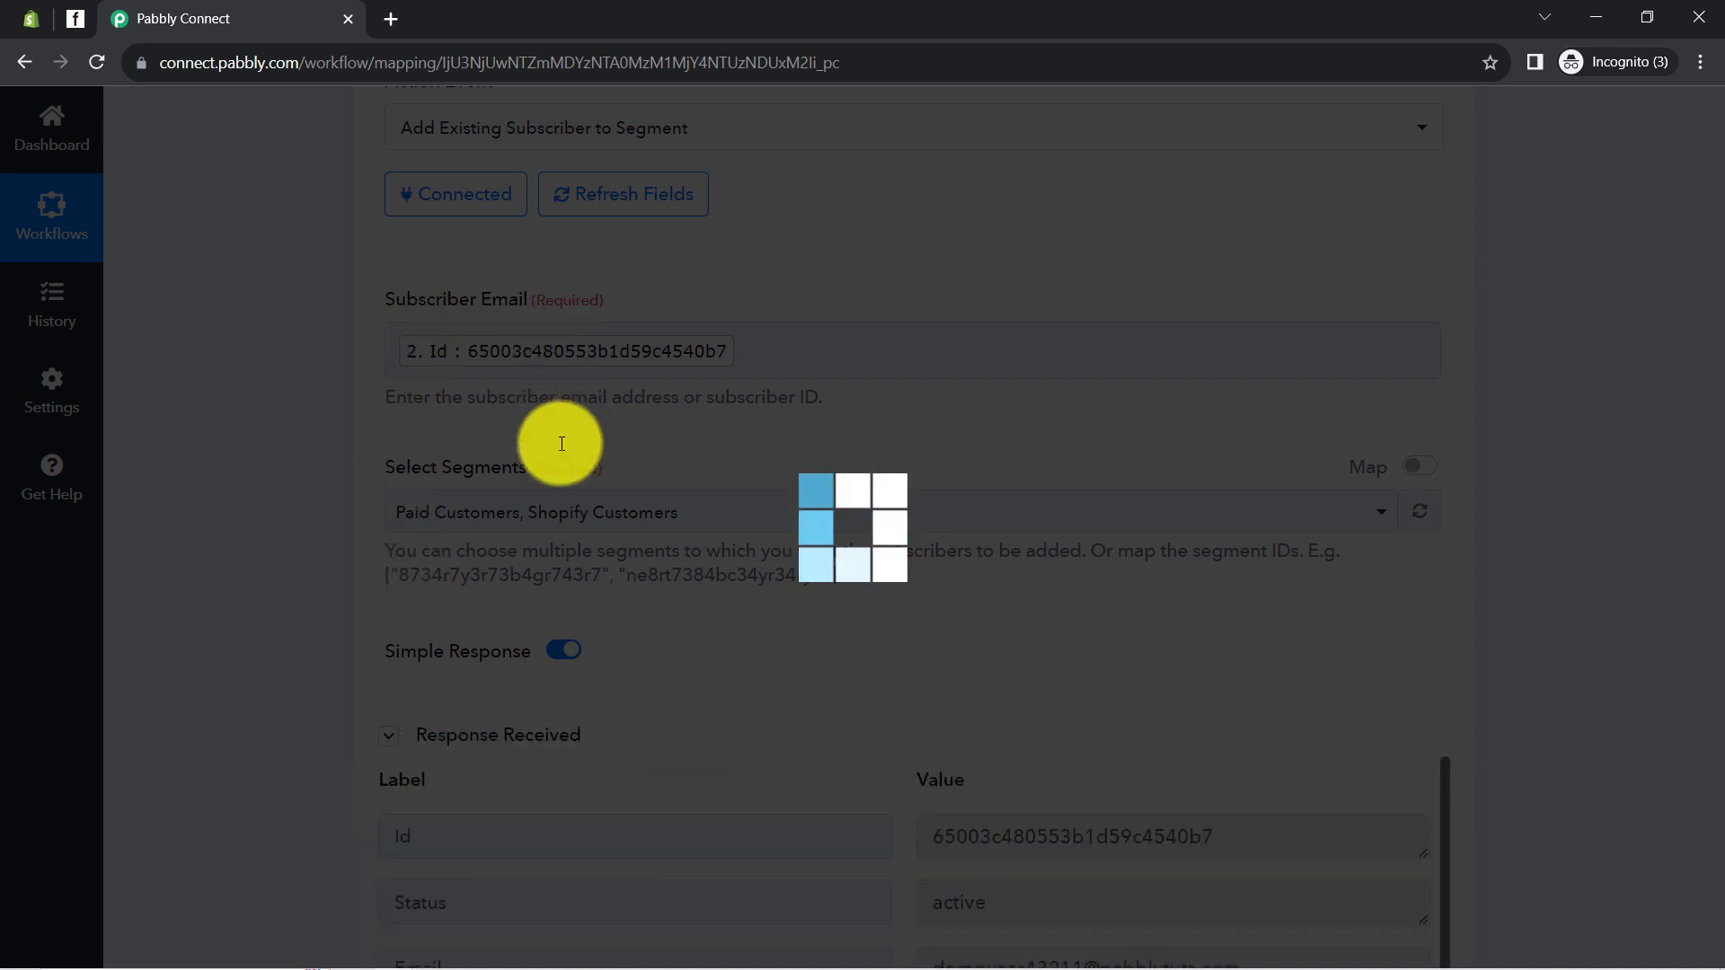
scroll(277, 659, "down", 1)
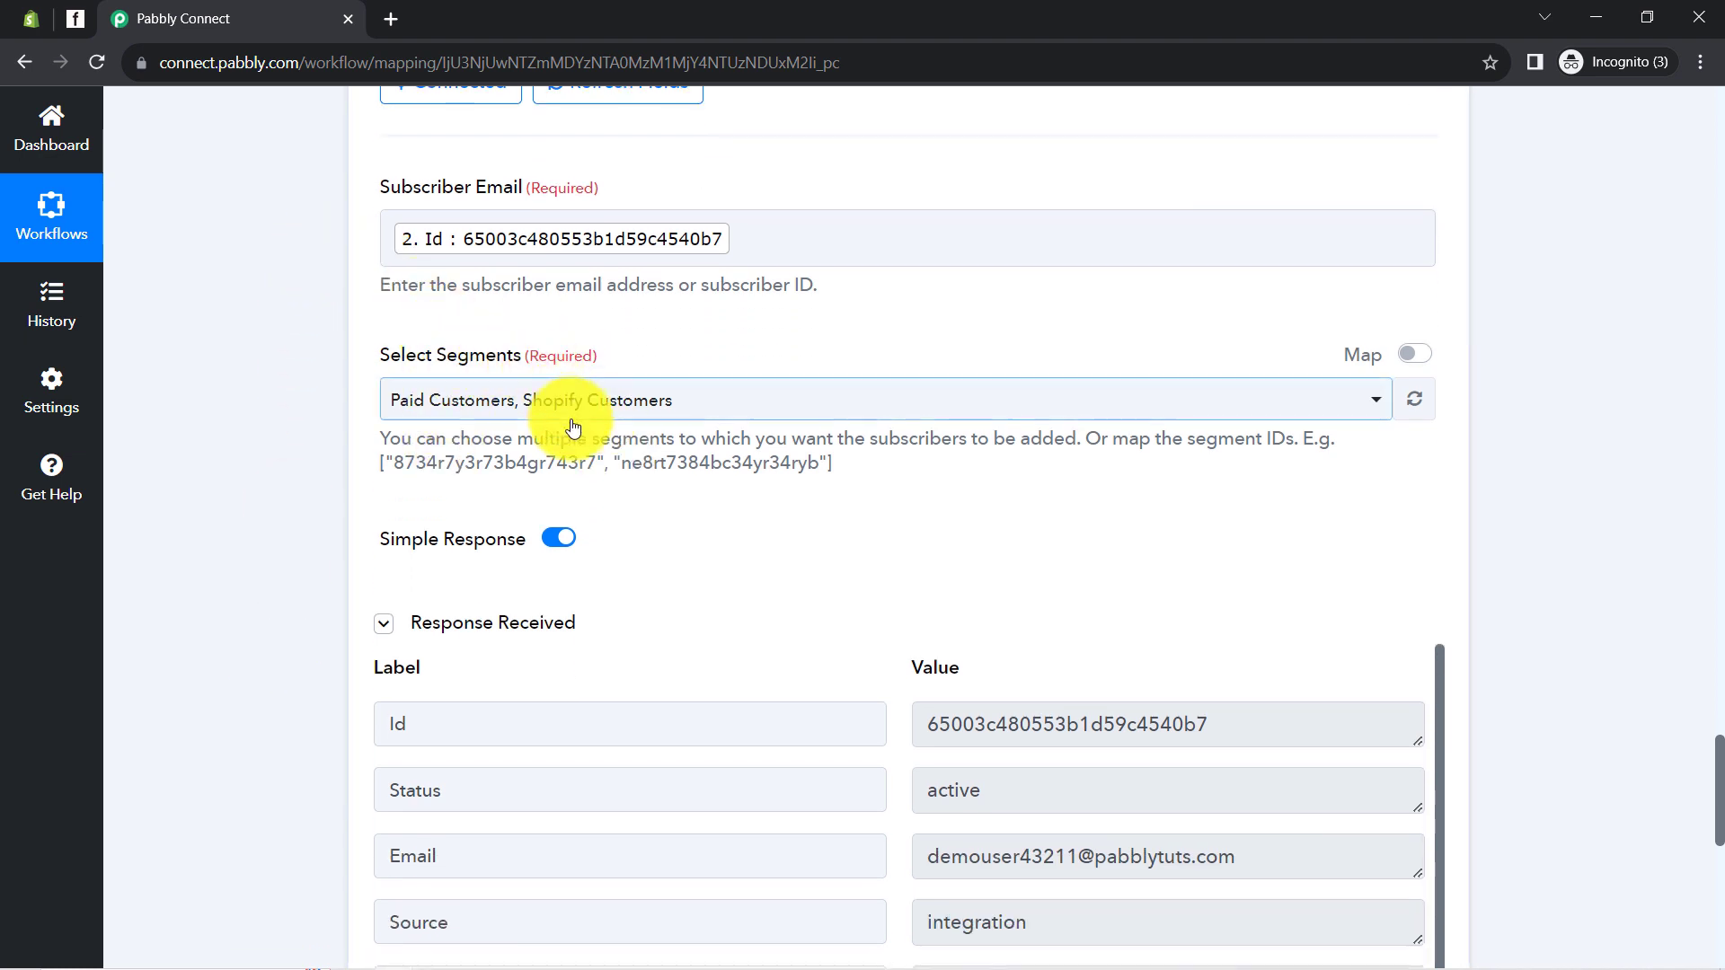
scroll(833, 578, "down", 1)
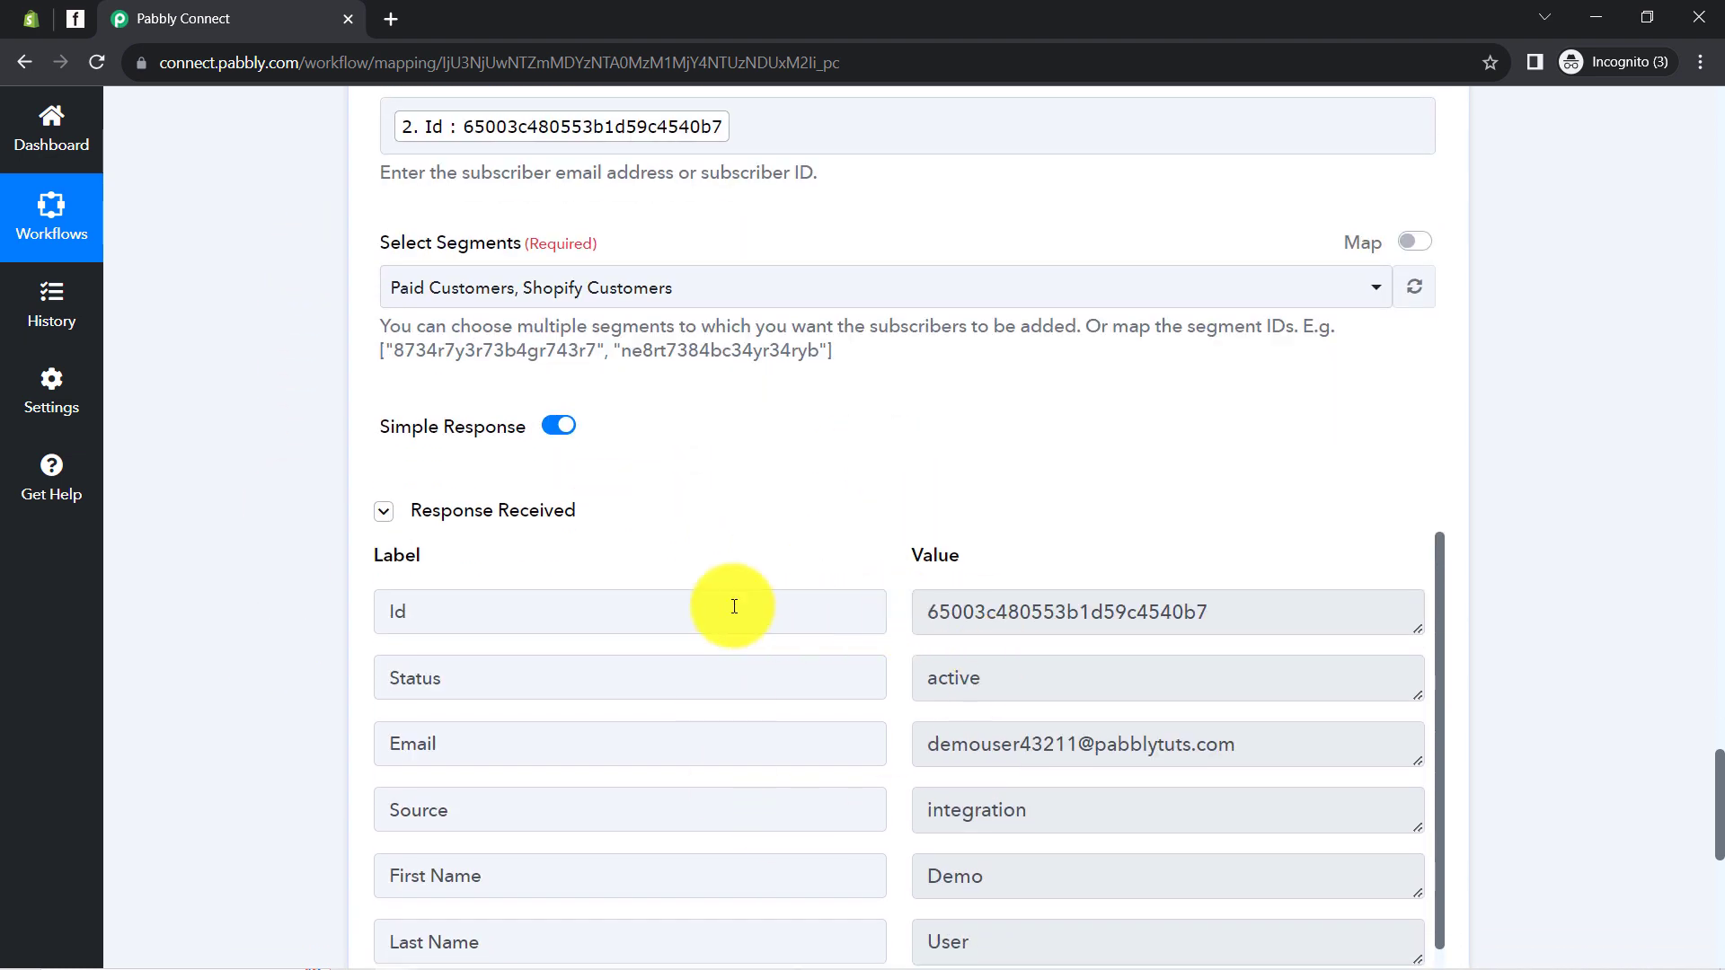
left_click(67, 11)
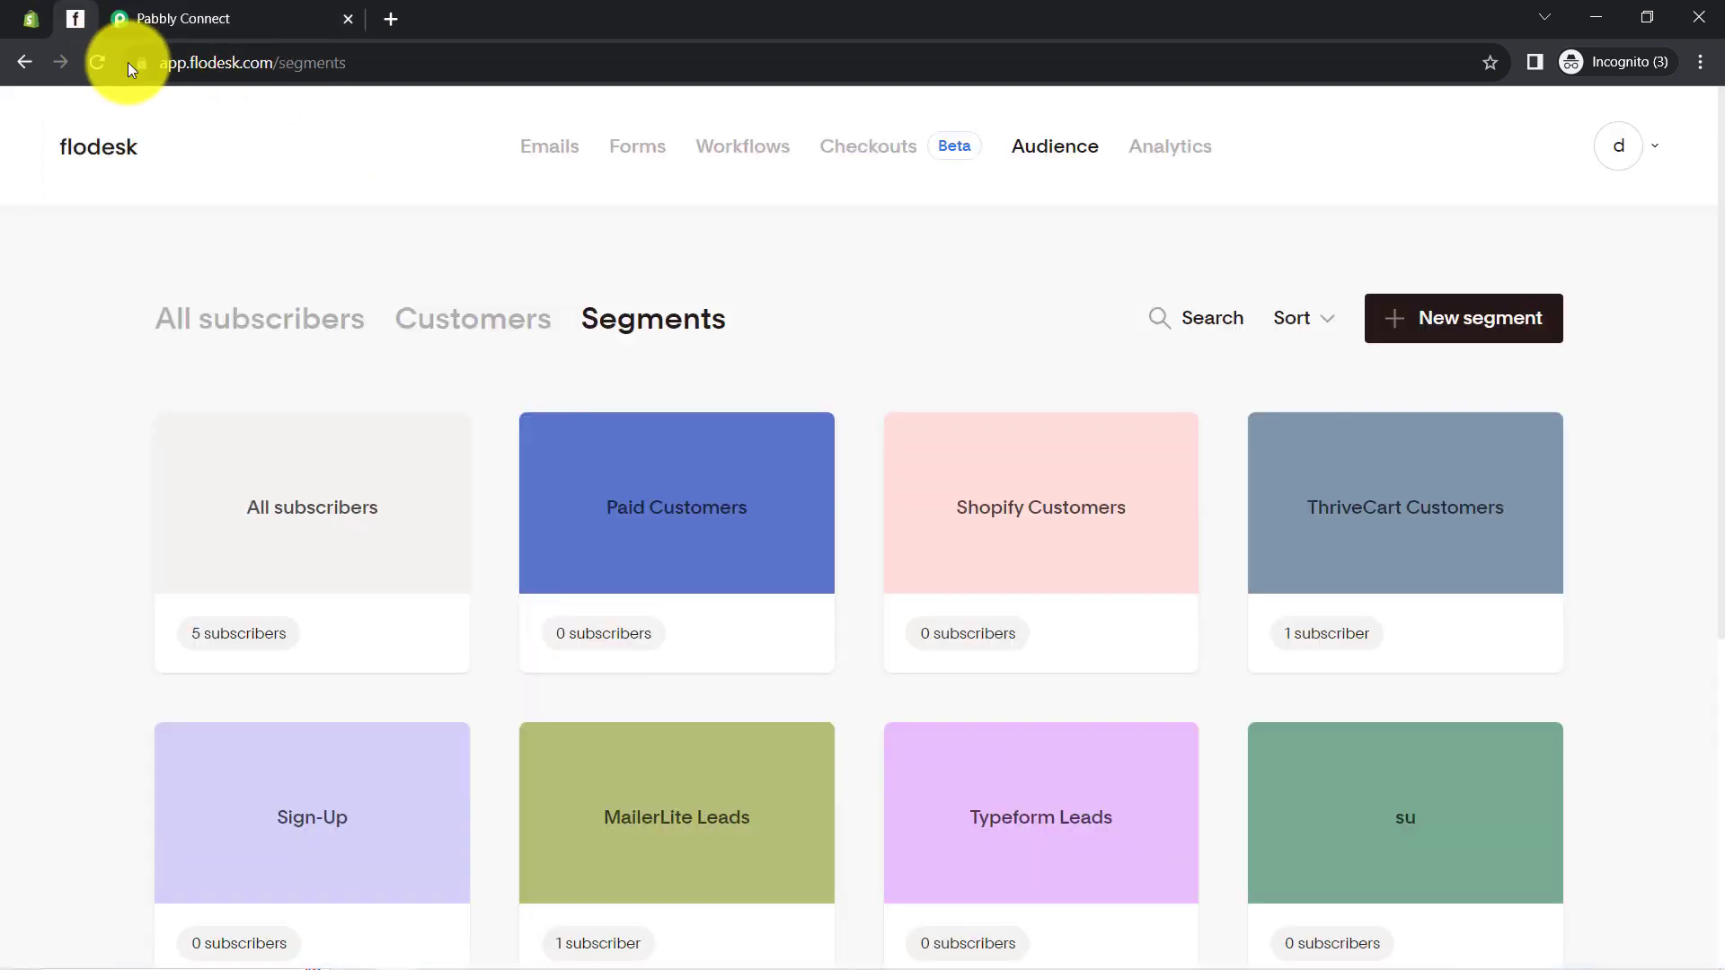
Reload Flodesk segments and check the test subscriber appears in Paid Customers and Shopify Customers
left_click(100, 63)
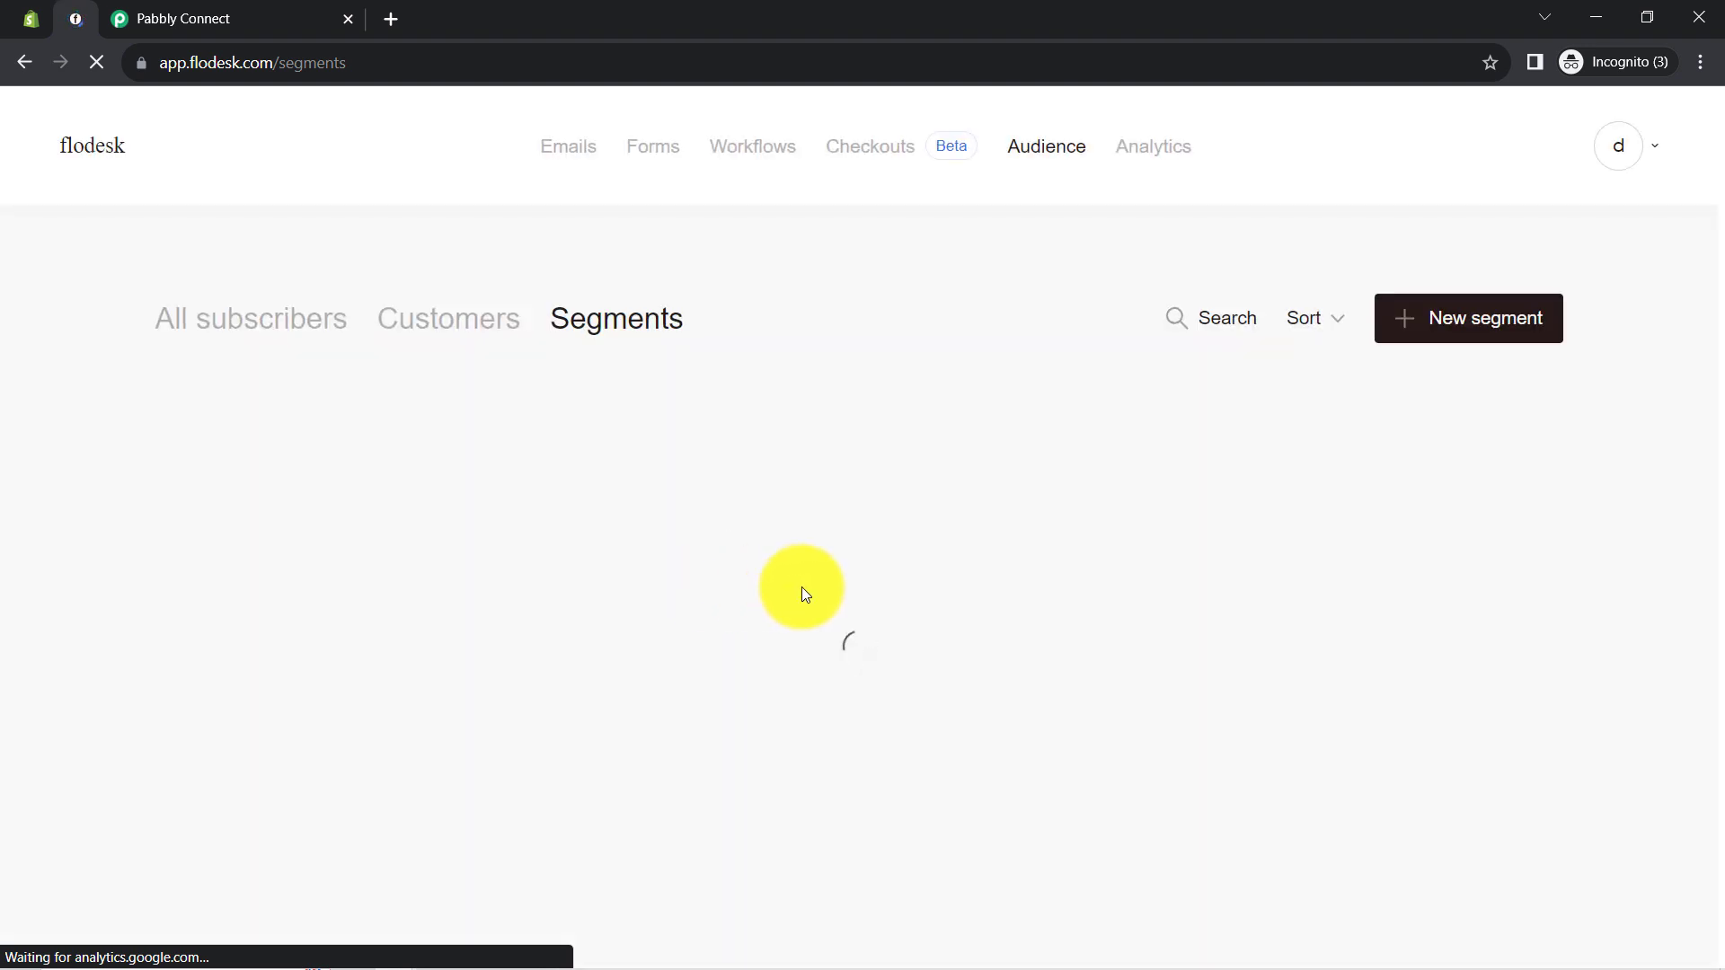
mouse_move(807, 593)
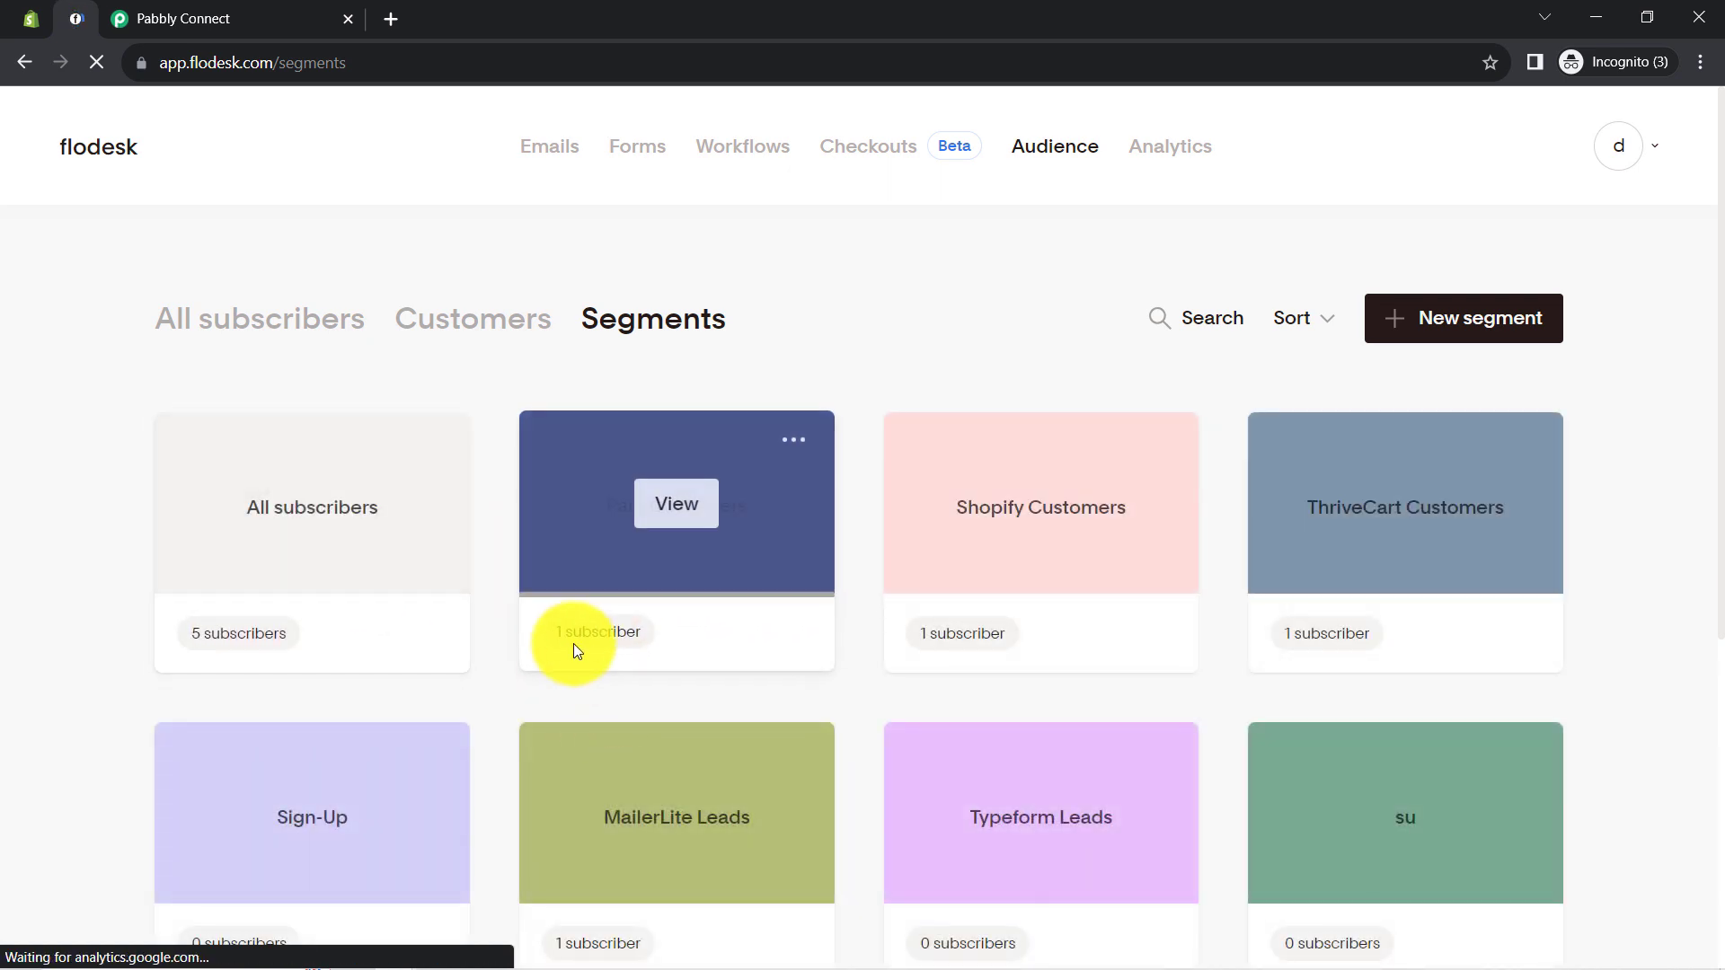
mouse_move(982, 592)
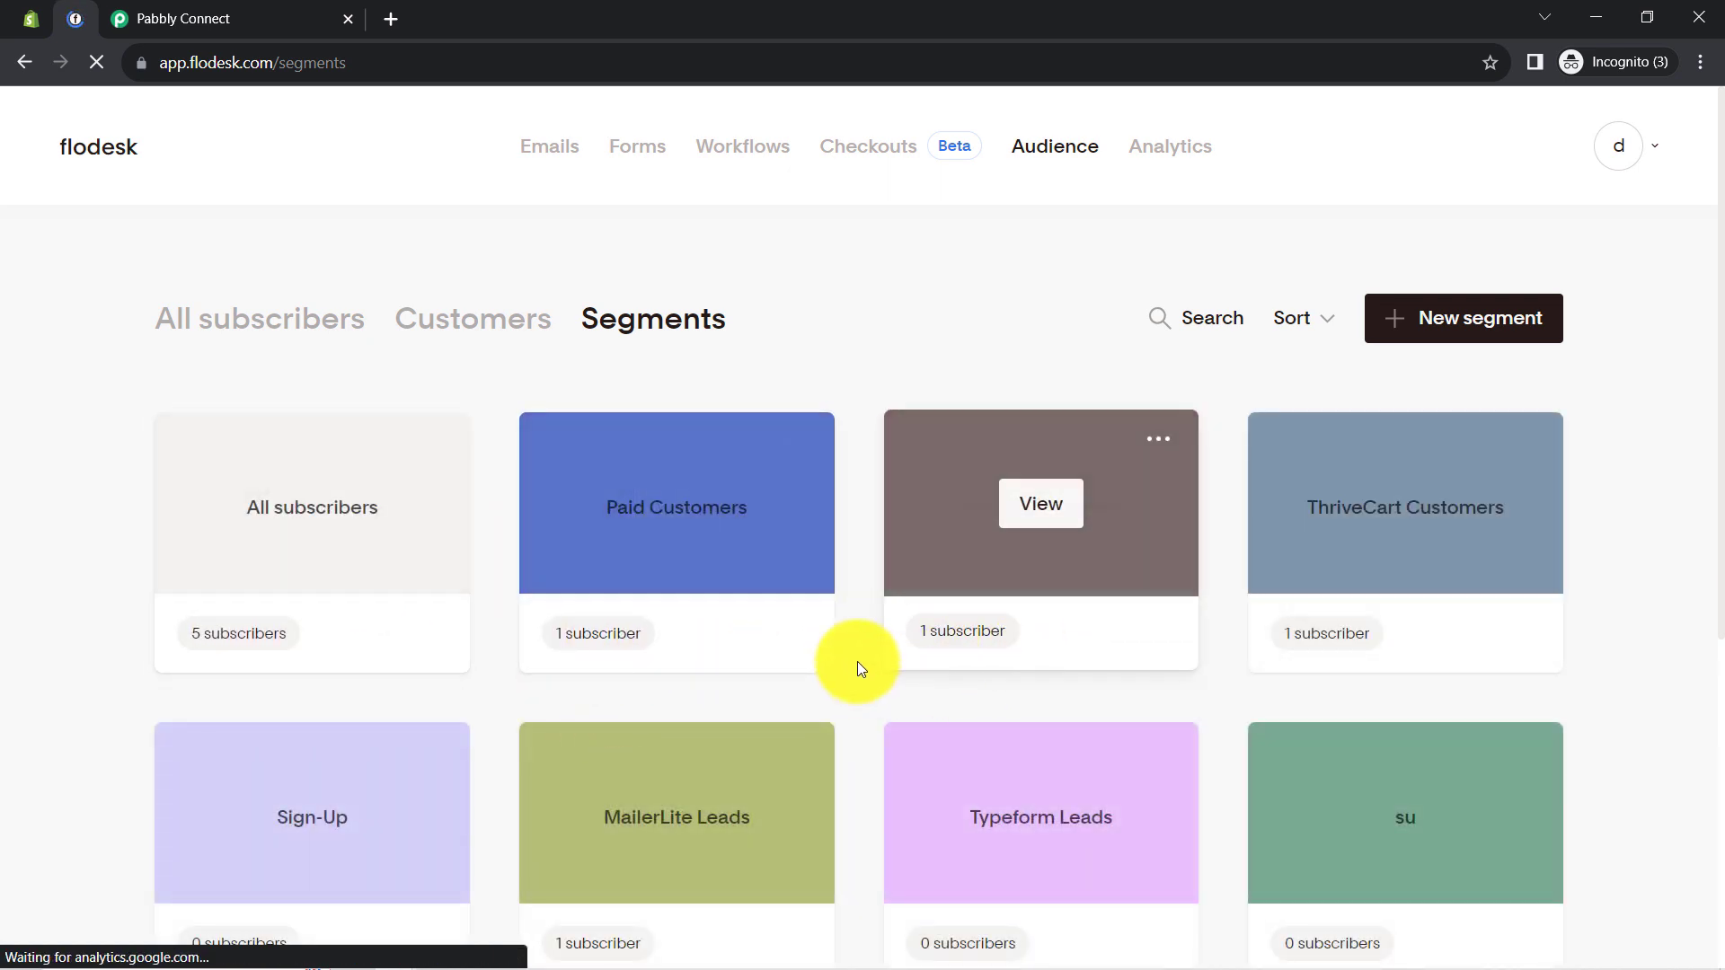
mouse_move(596, 623)
left_click(681, 500)
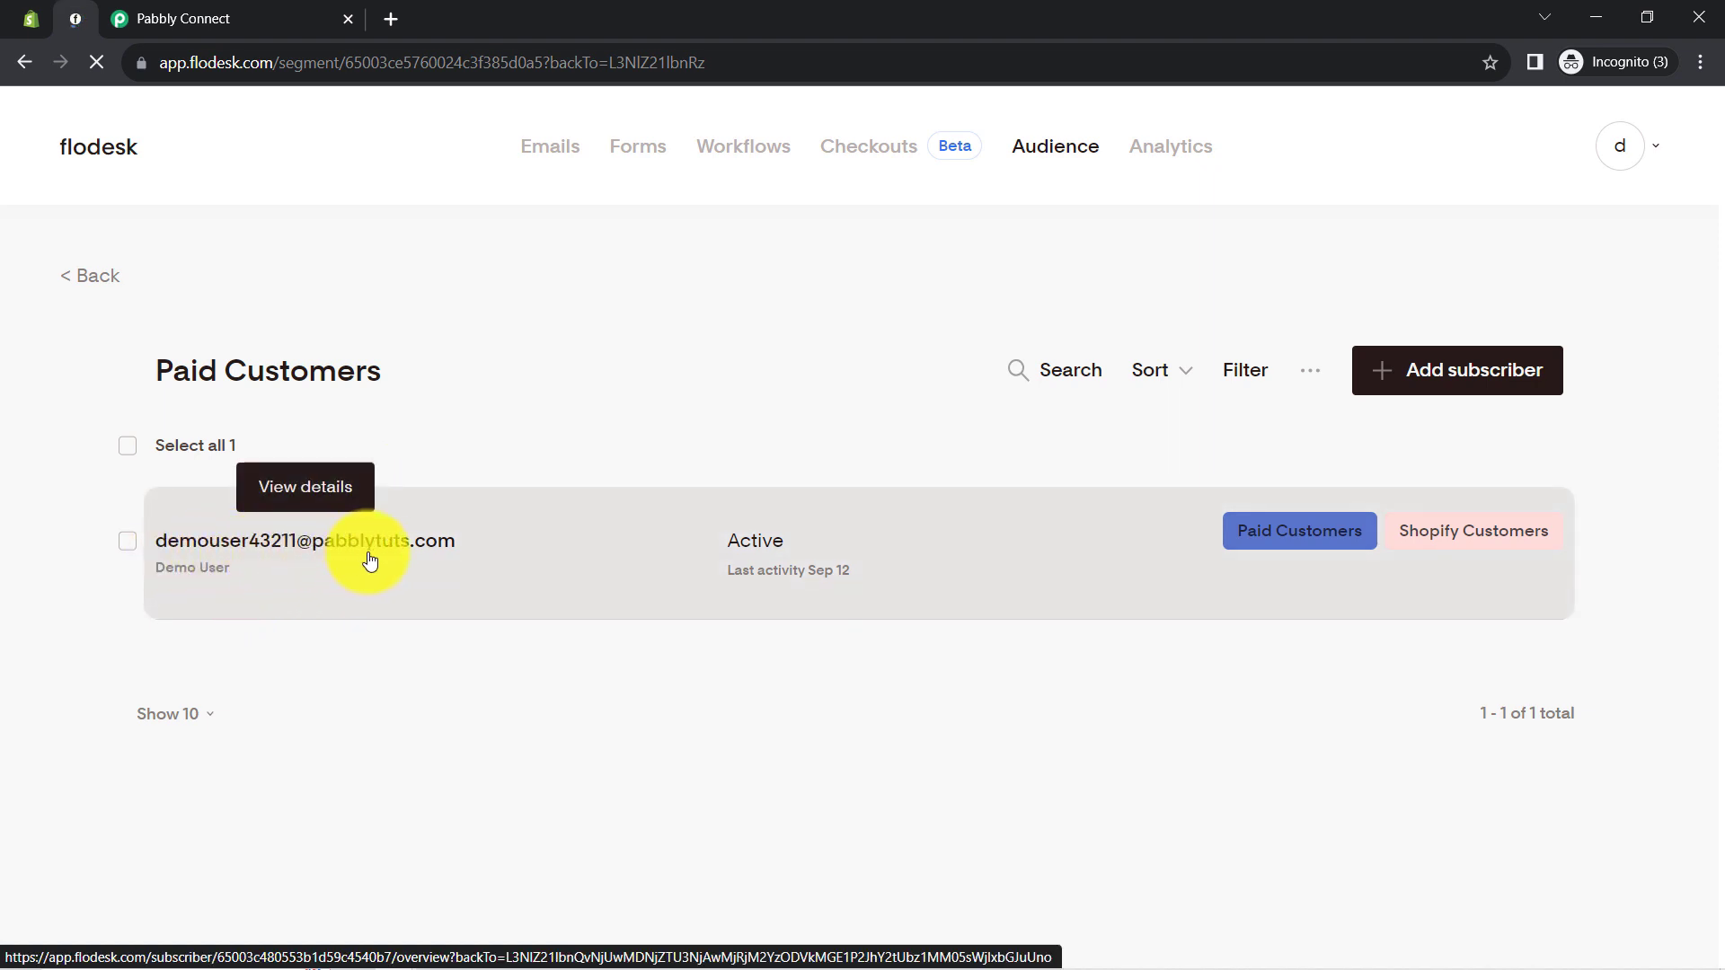
left_click(96, 279)
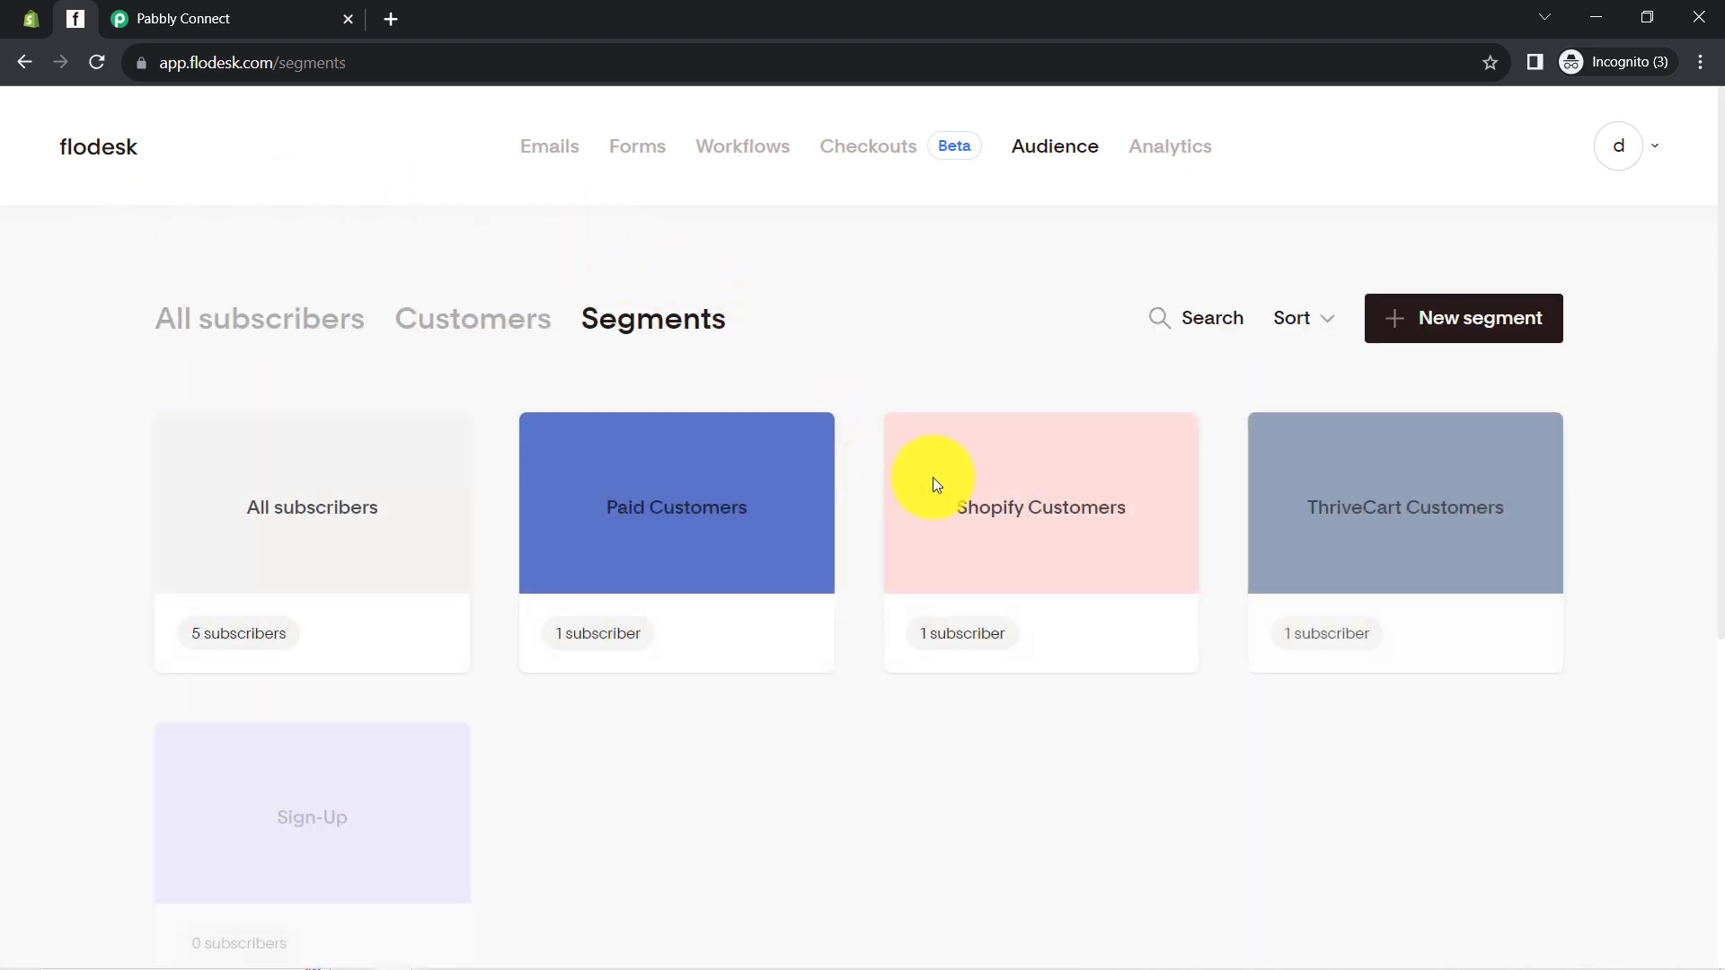
left_click(1031, 517)
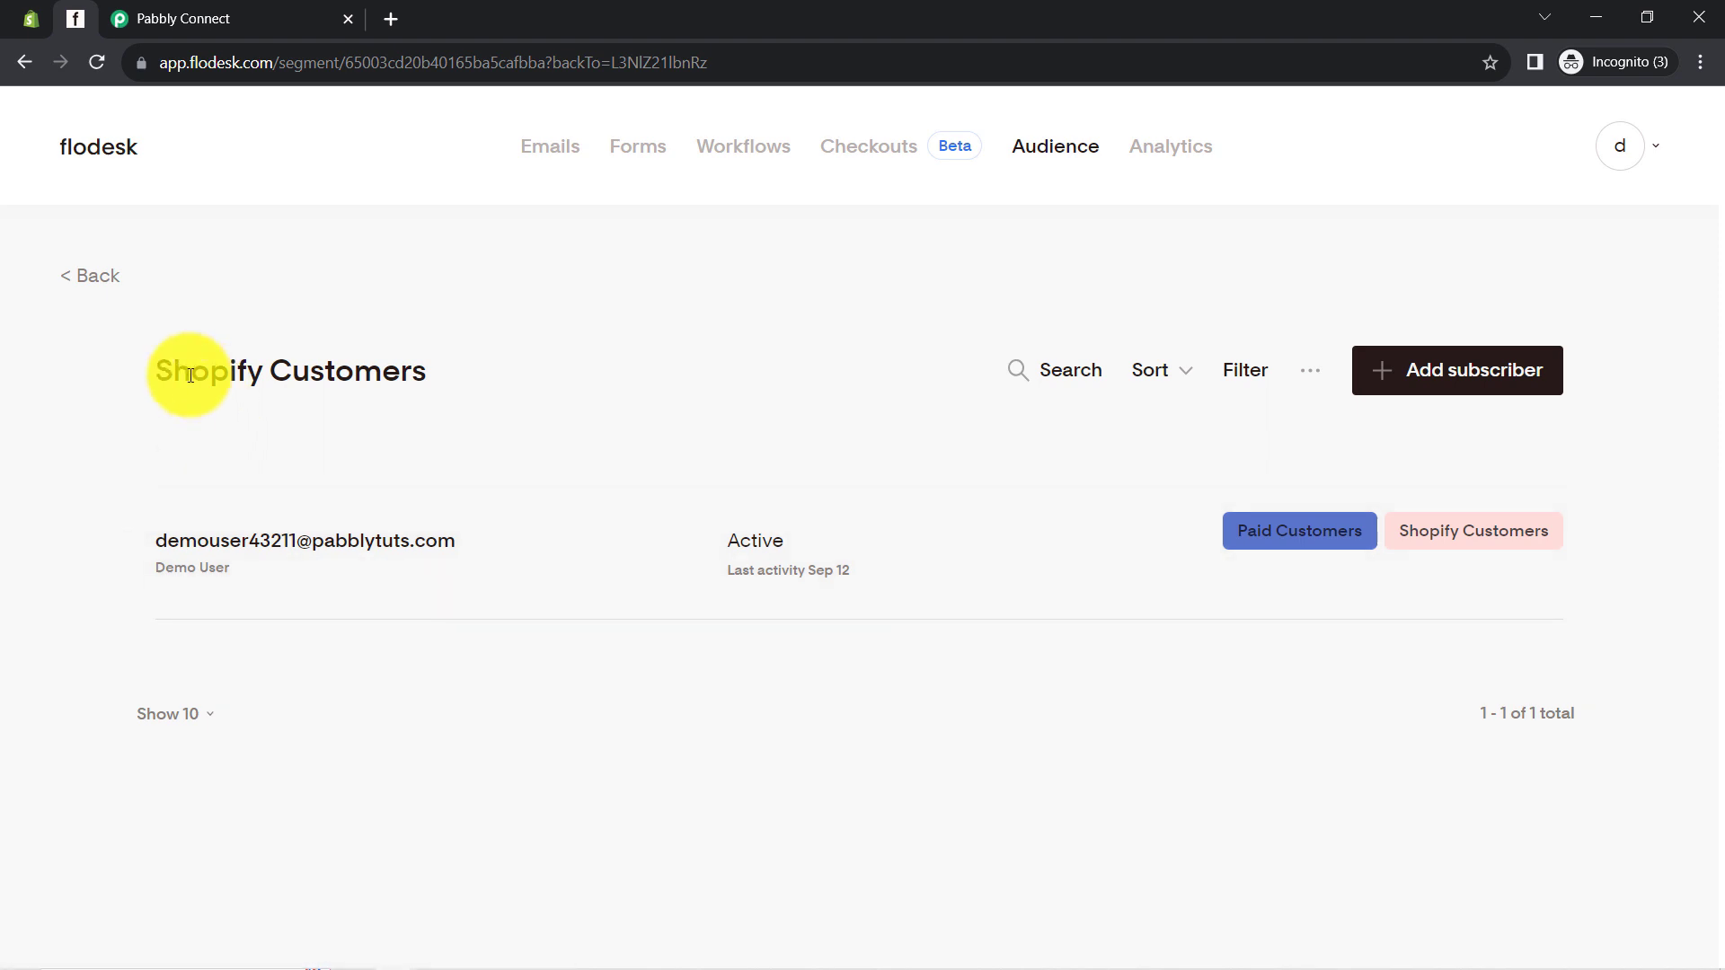
left_click_drag(192, 371, 382, 371)
left_click(84, 277)
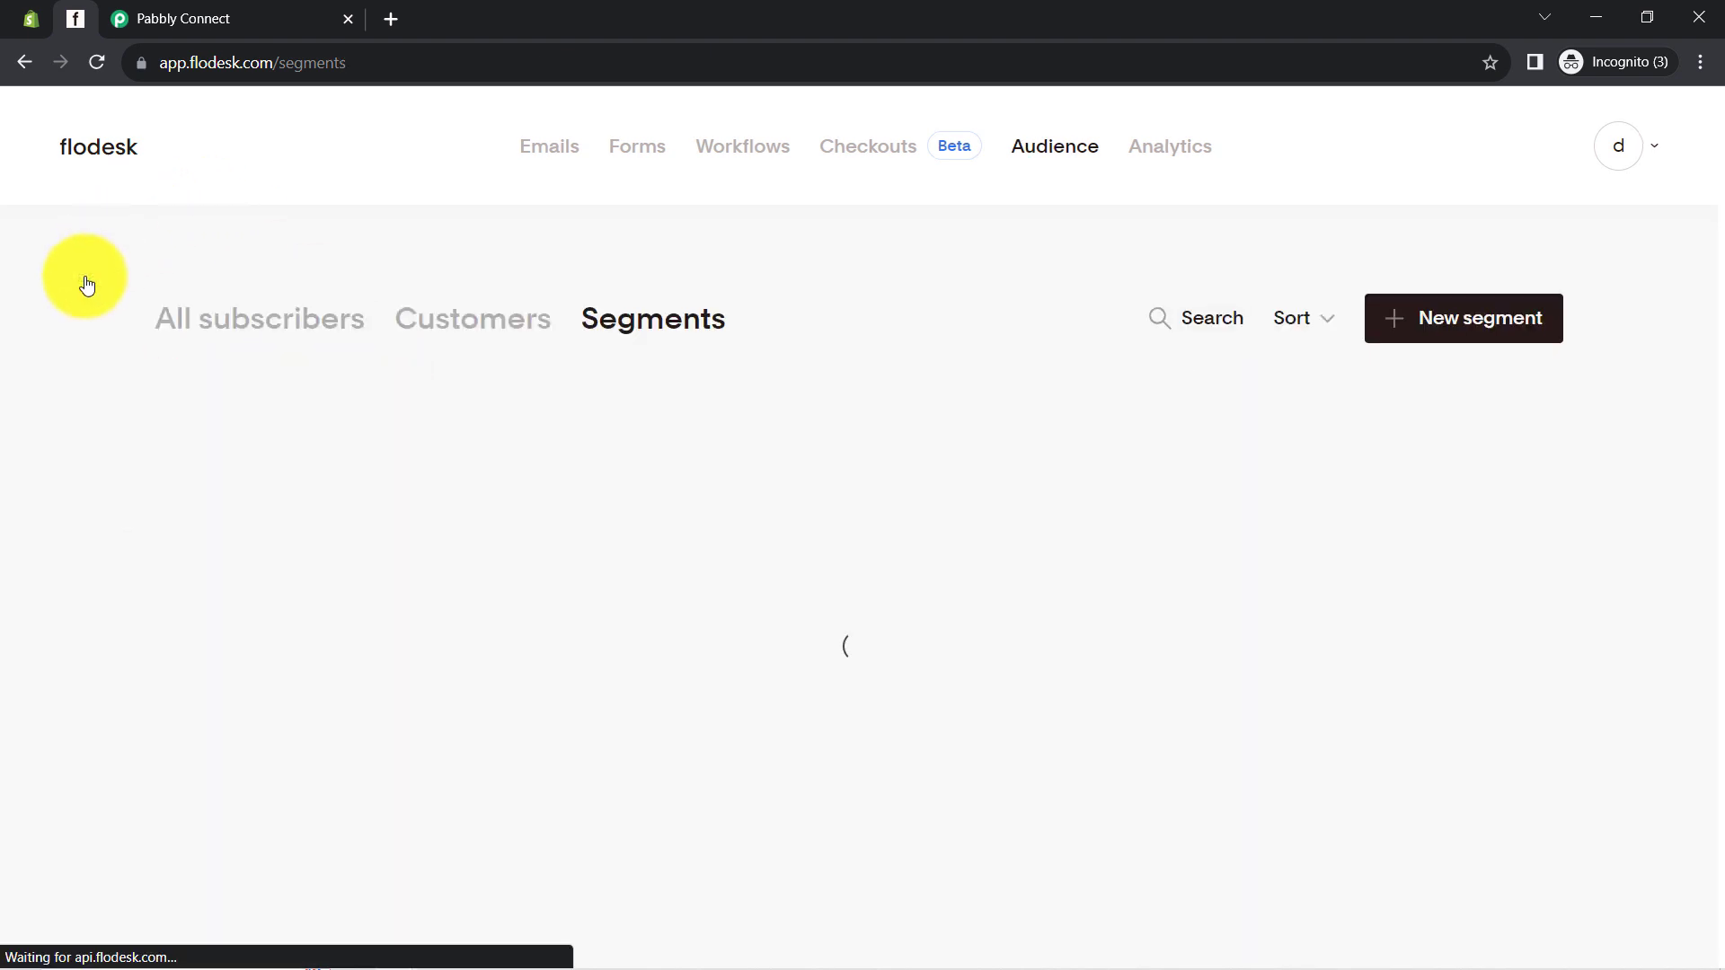
left_click(178, 6)
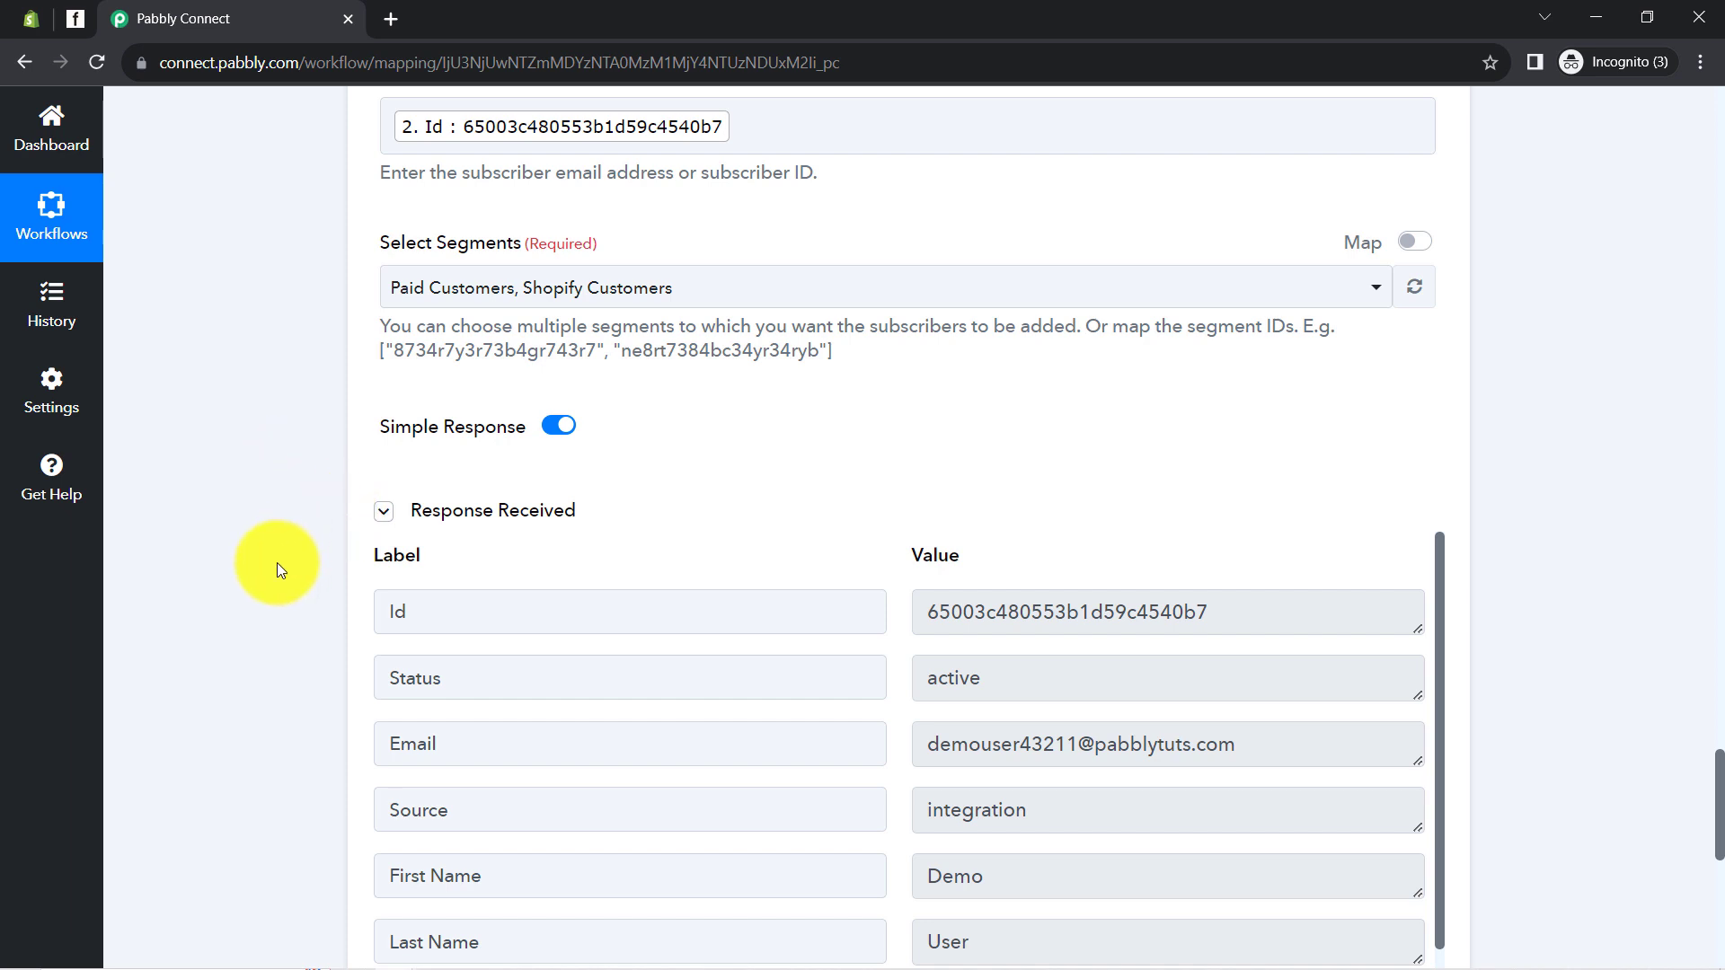
Turn on mapping for Select Segments after reviewing the example segment IDs in its help
scroll(276, 564, "up", 3)
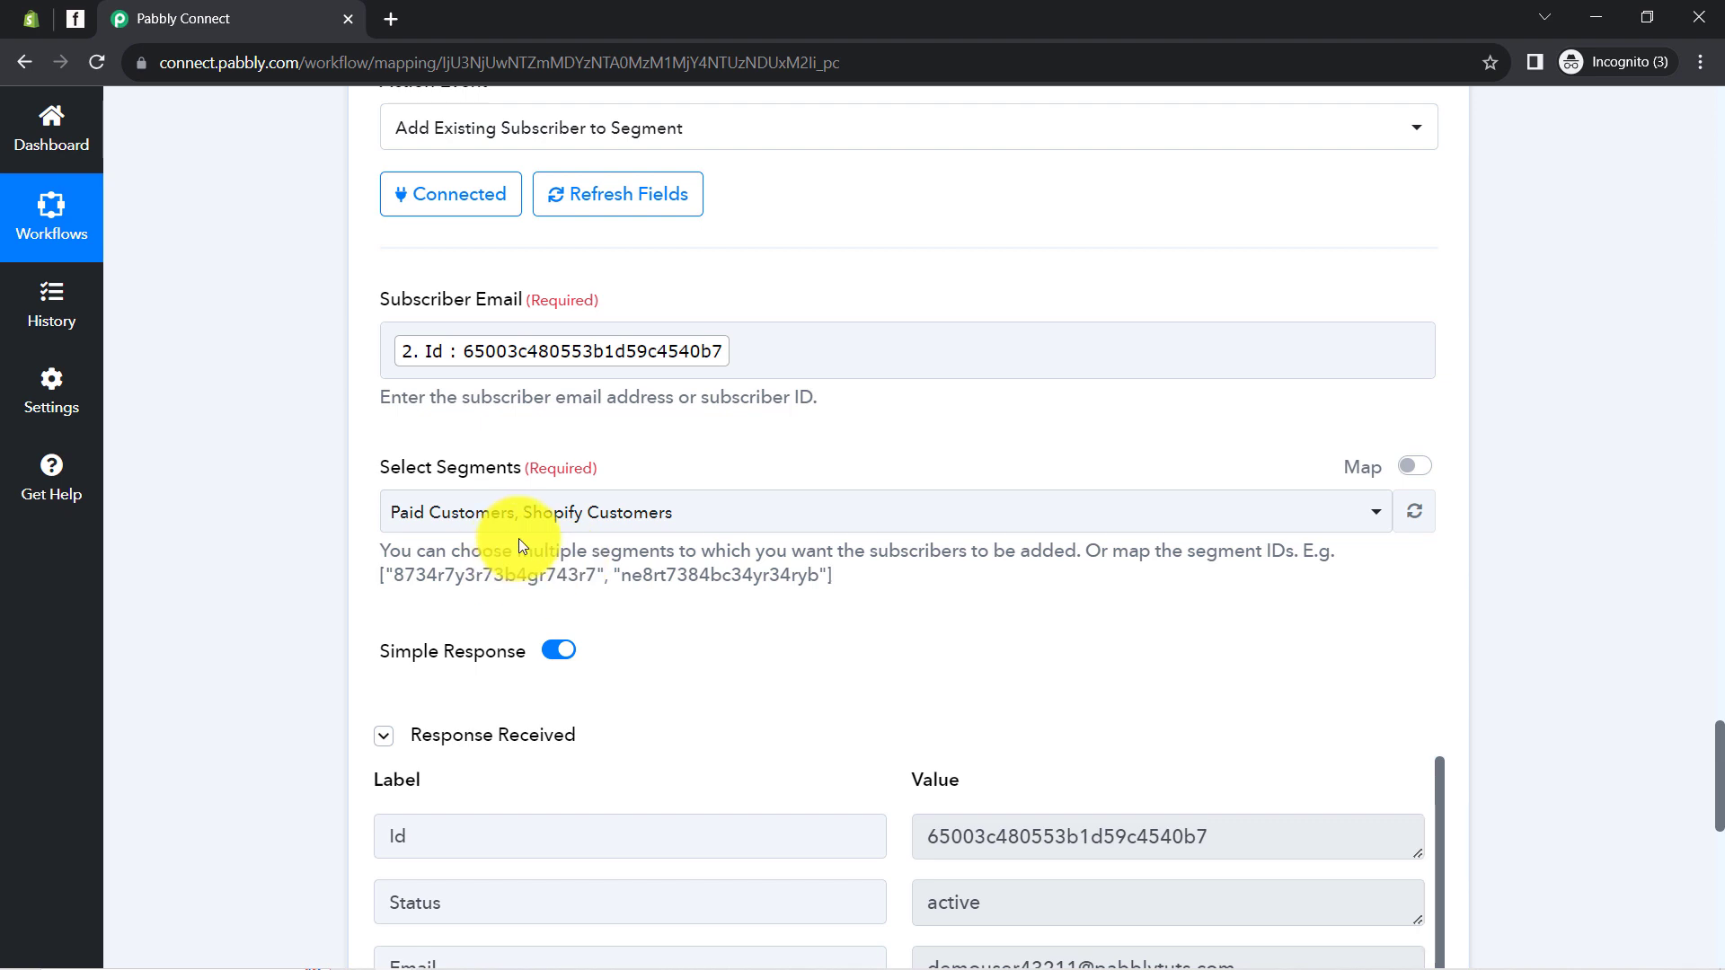
left_click_drag(413, 573, 761, 580)
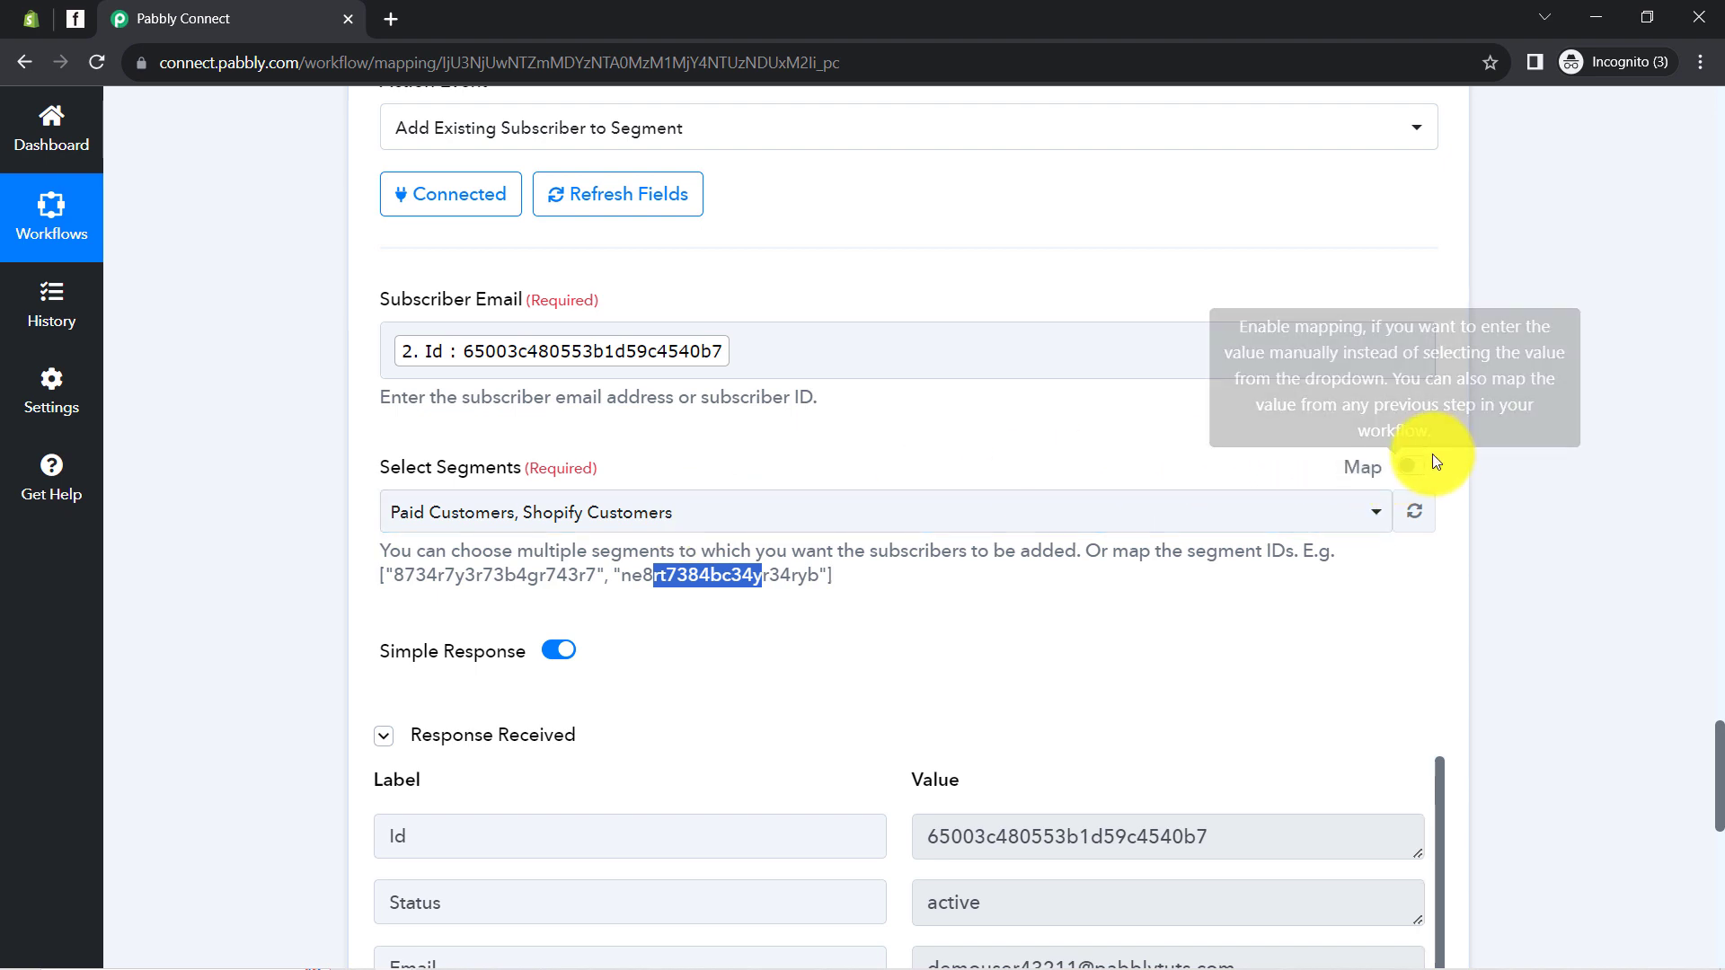
left_click(1414, 468)
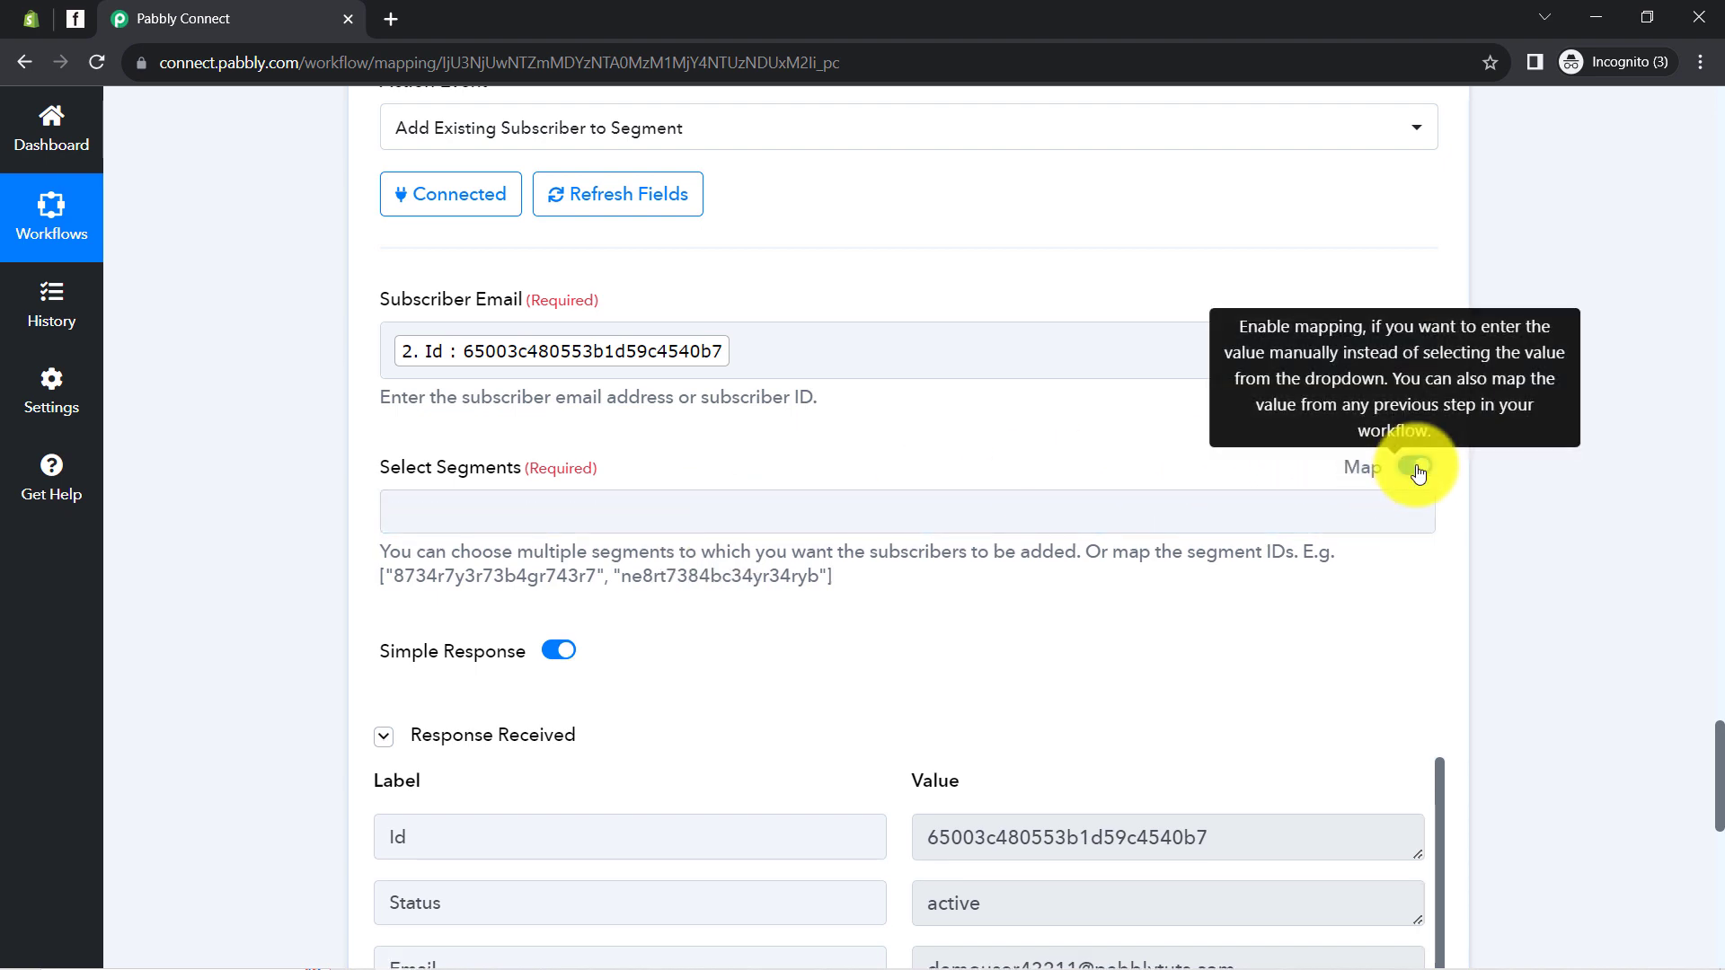
left_click(530, 521)
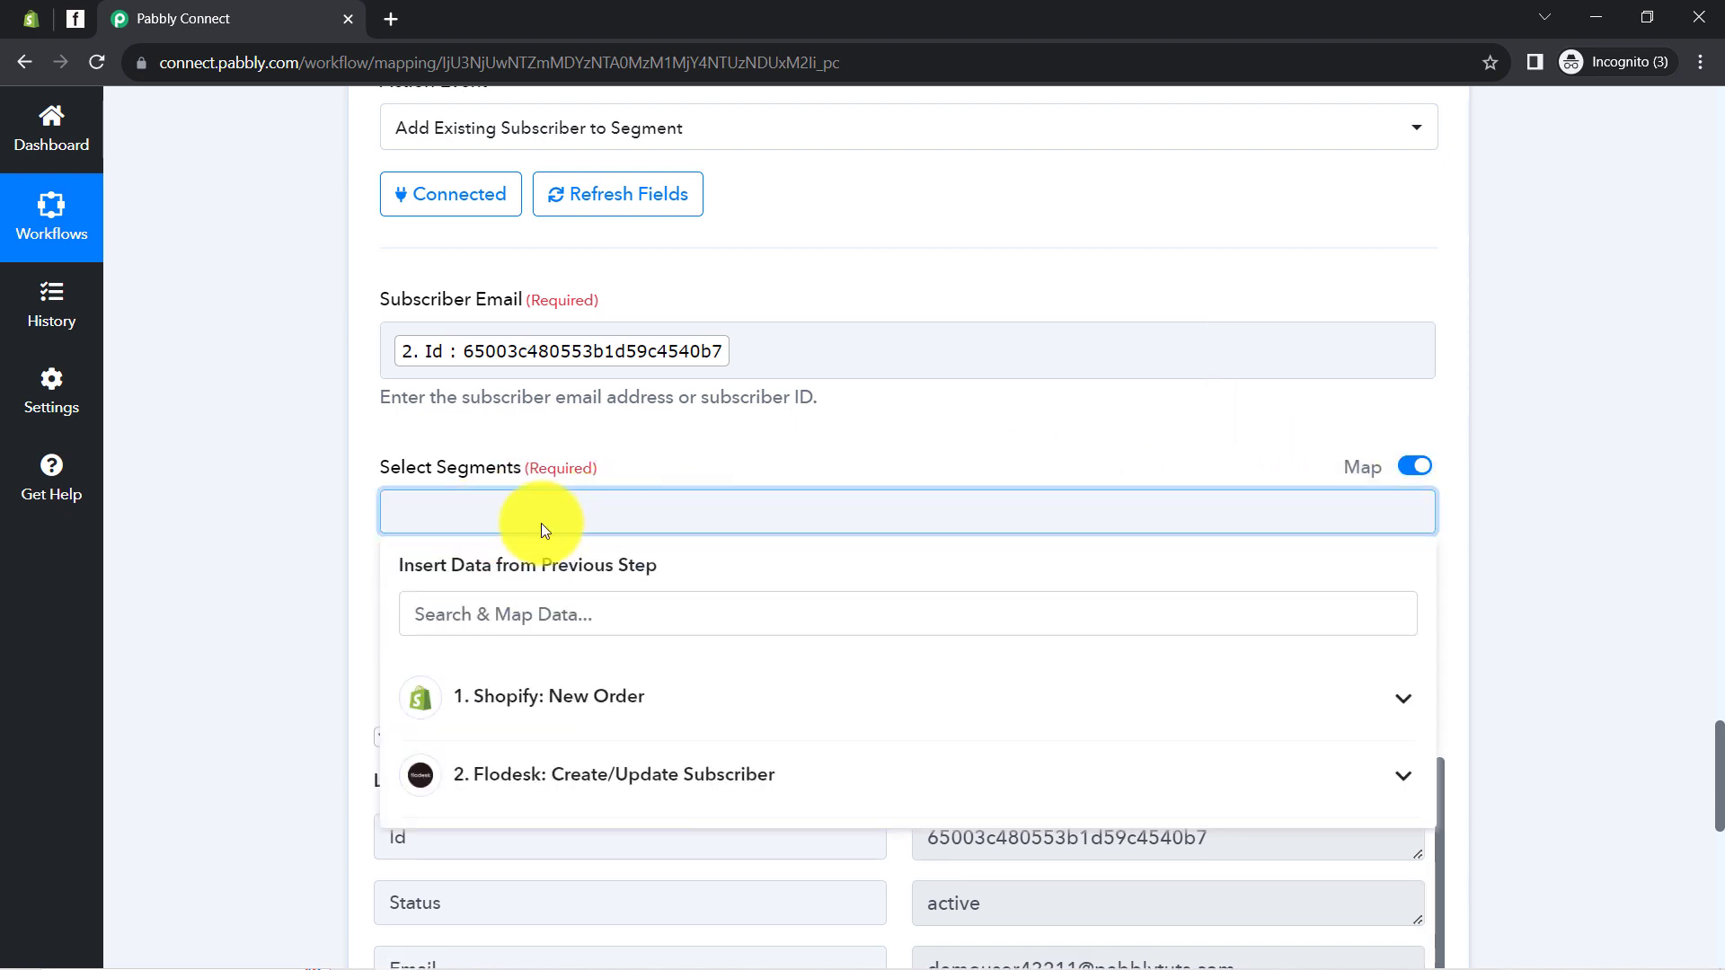
left_click(345, 552)
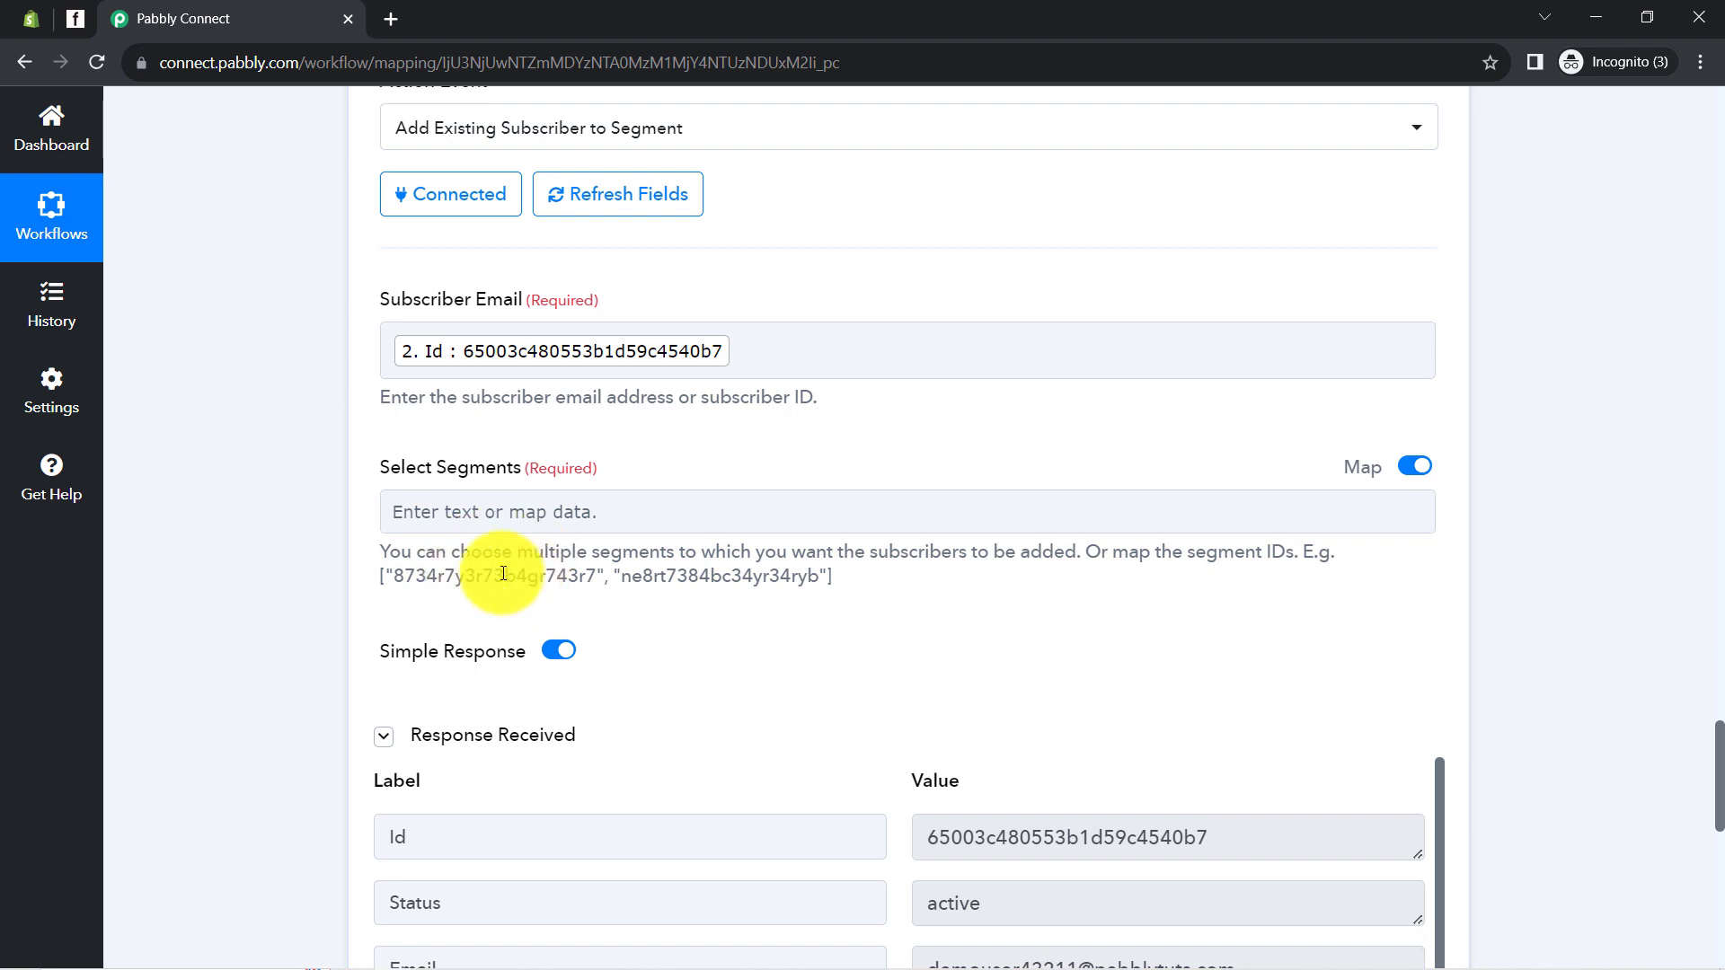
left_click(69, 20)
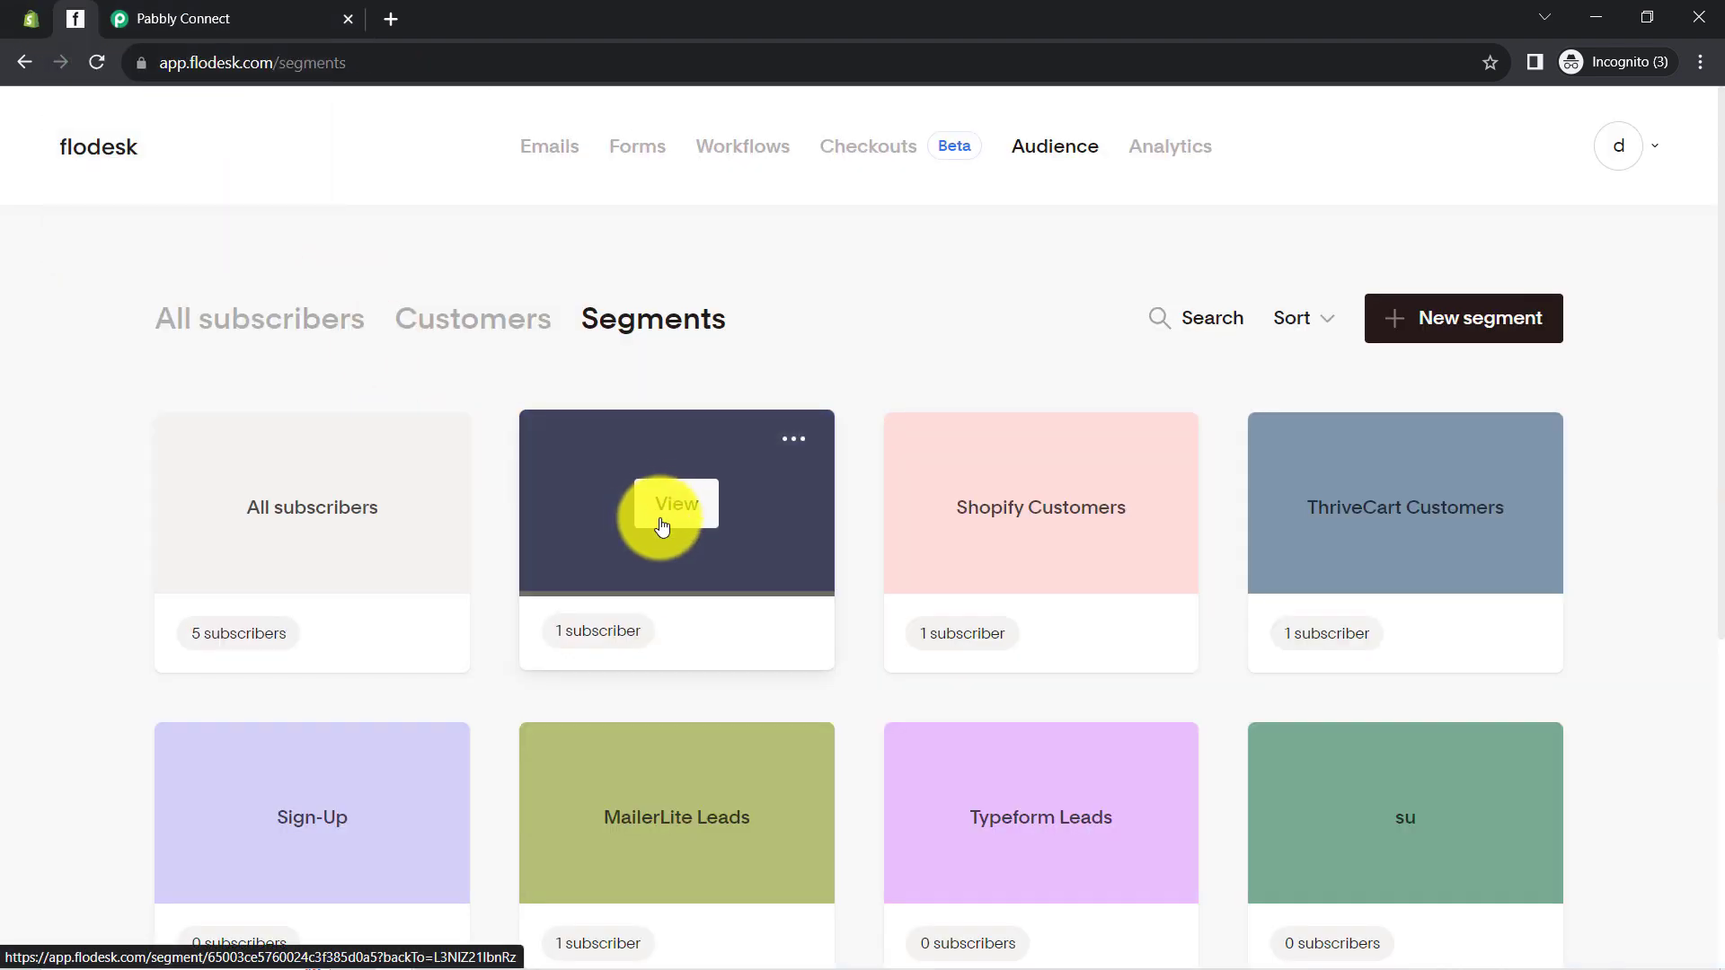
Open the Paid Customers segment in Flodesk and copy its ID from the address bar
left_click(662, 525)
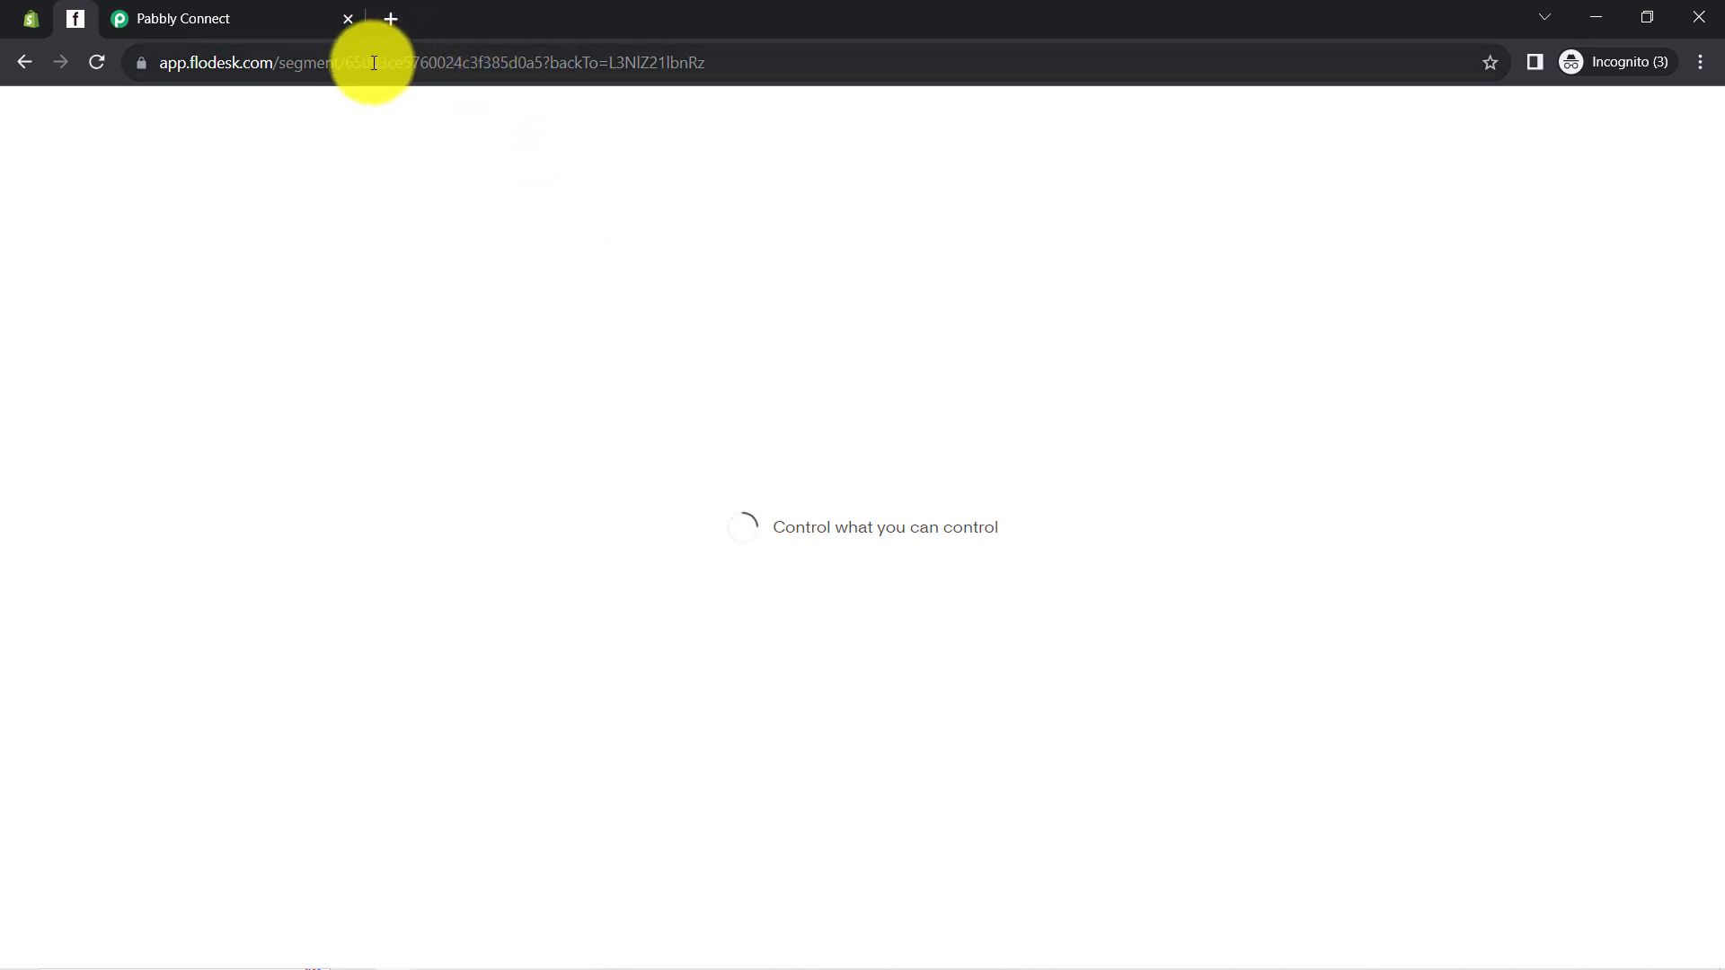
left_click_drag(345, 63, 545, 71)
key("ctrl+c")
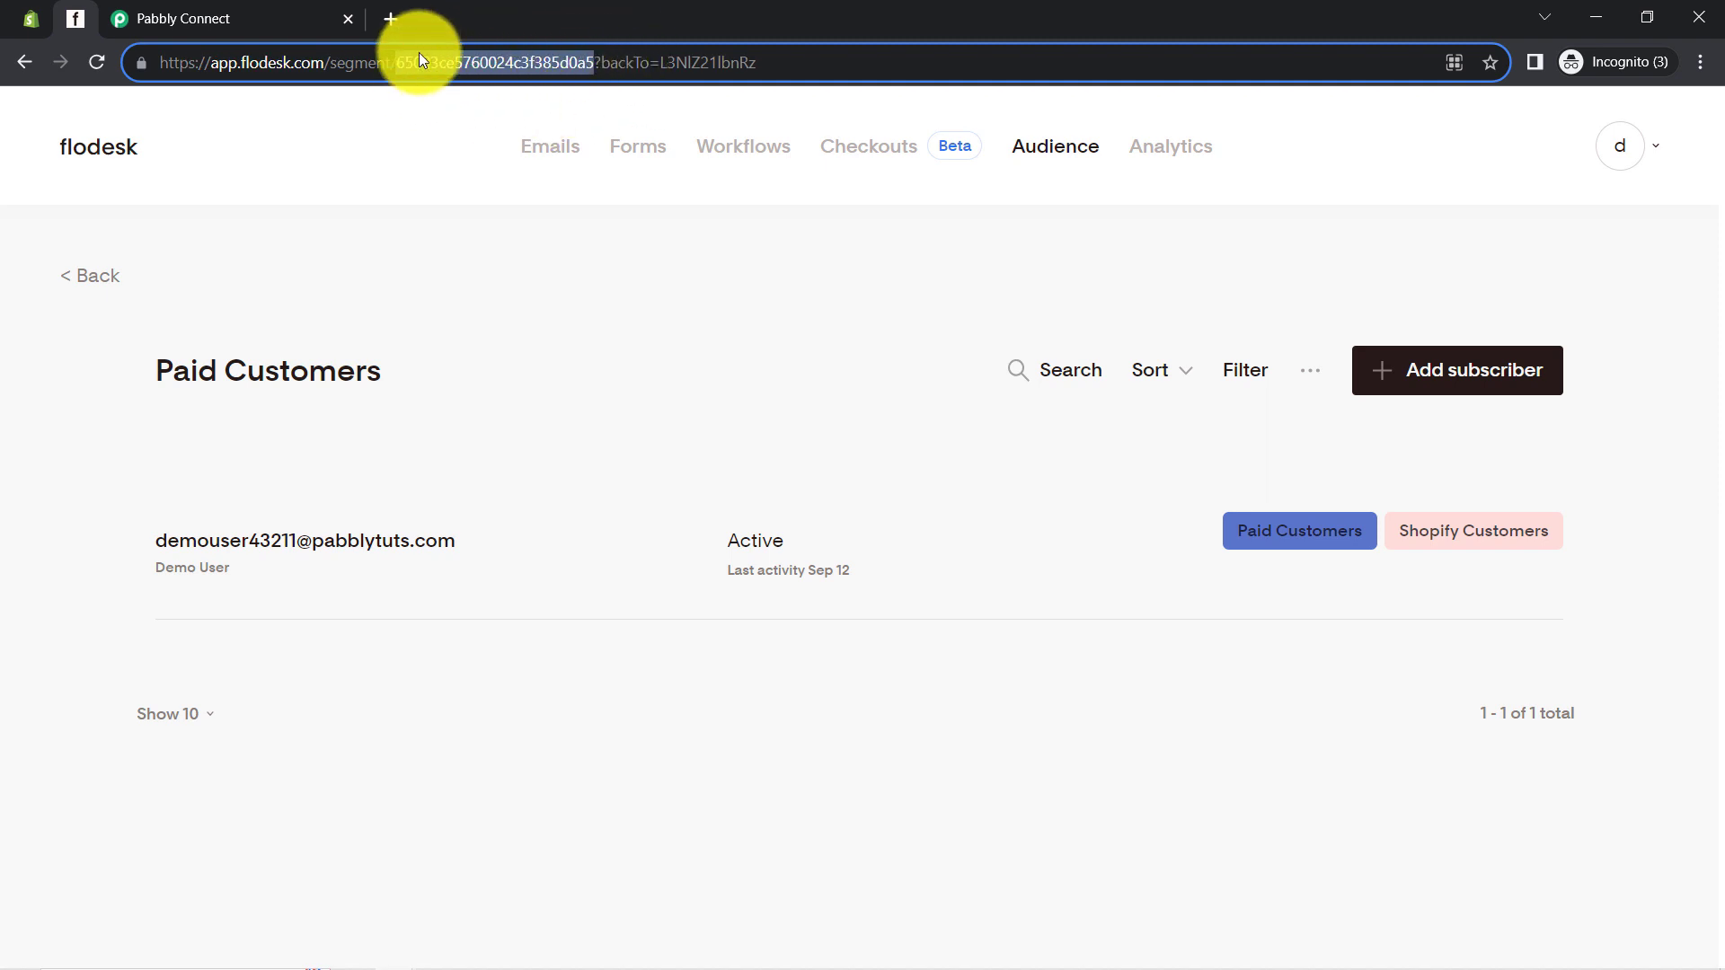
left_click(192, 18)
left_click(398, 530)
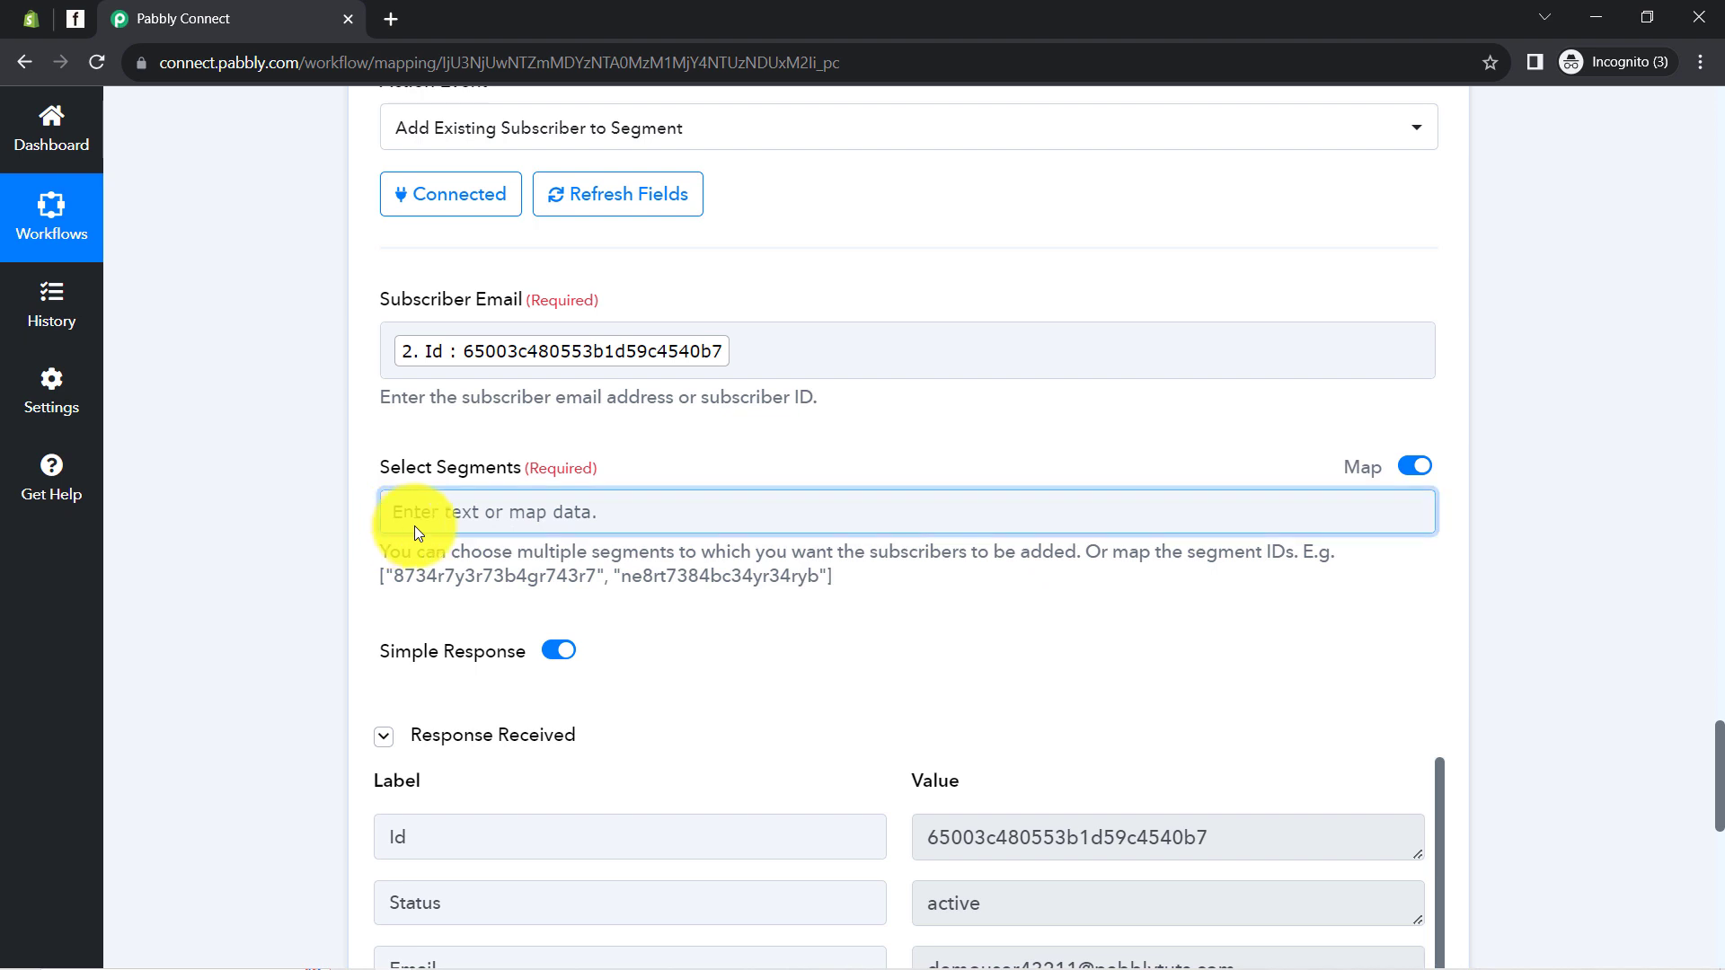
key("ctrl+v")
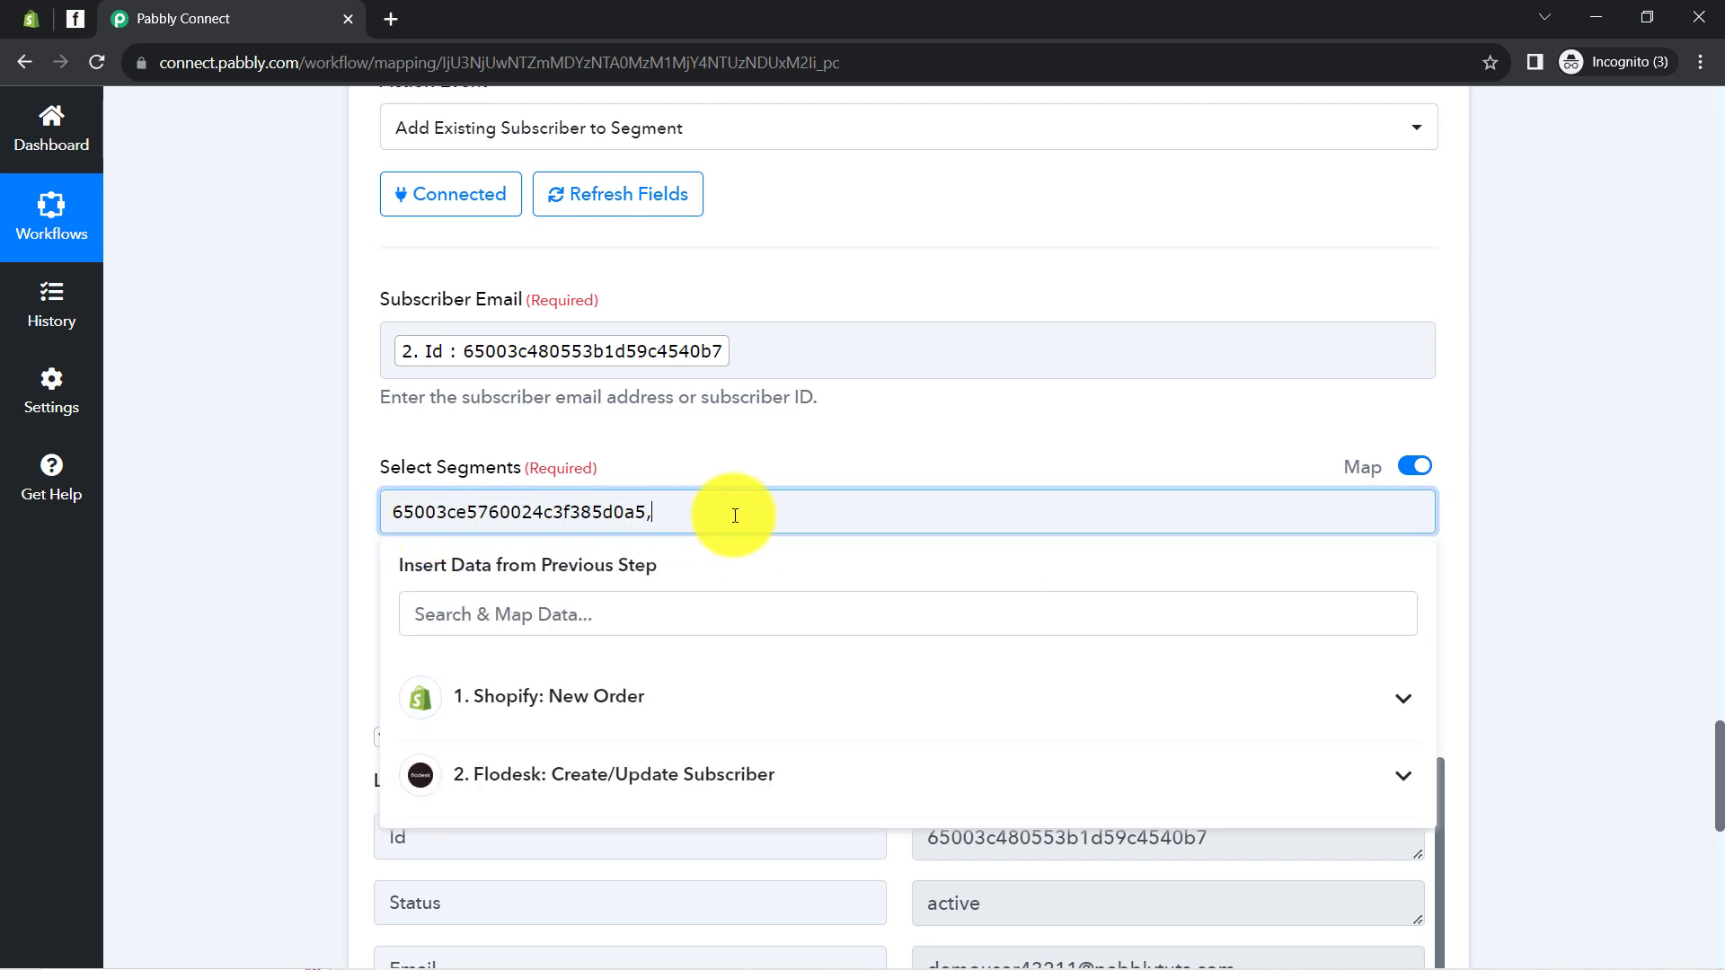
left_click(317, 563)
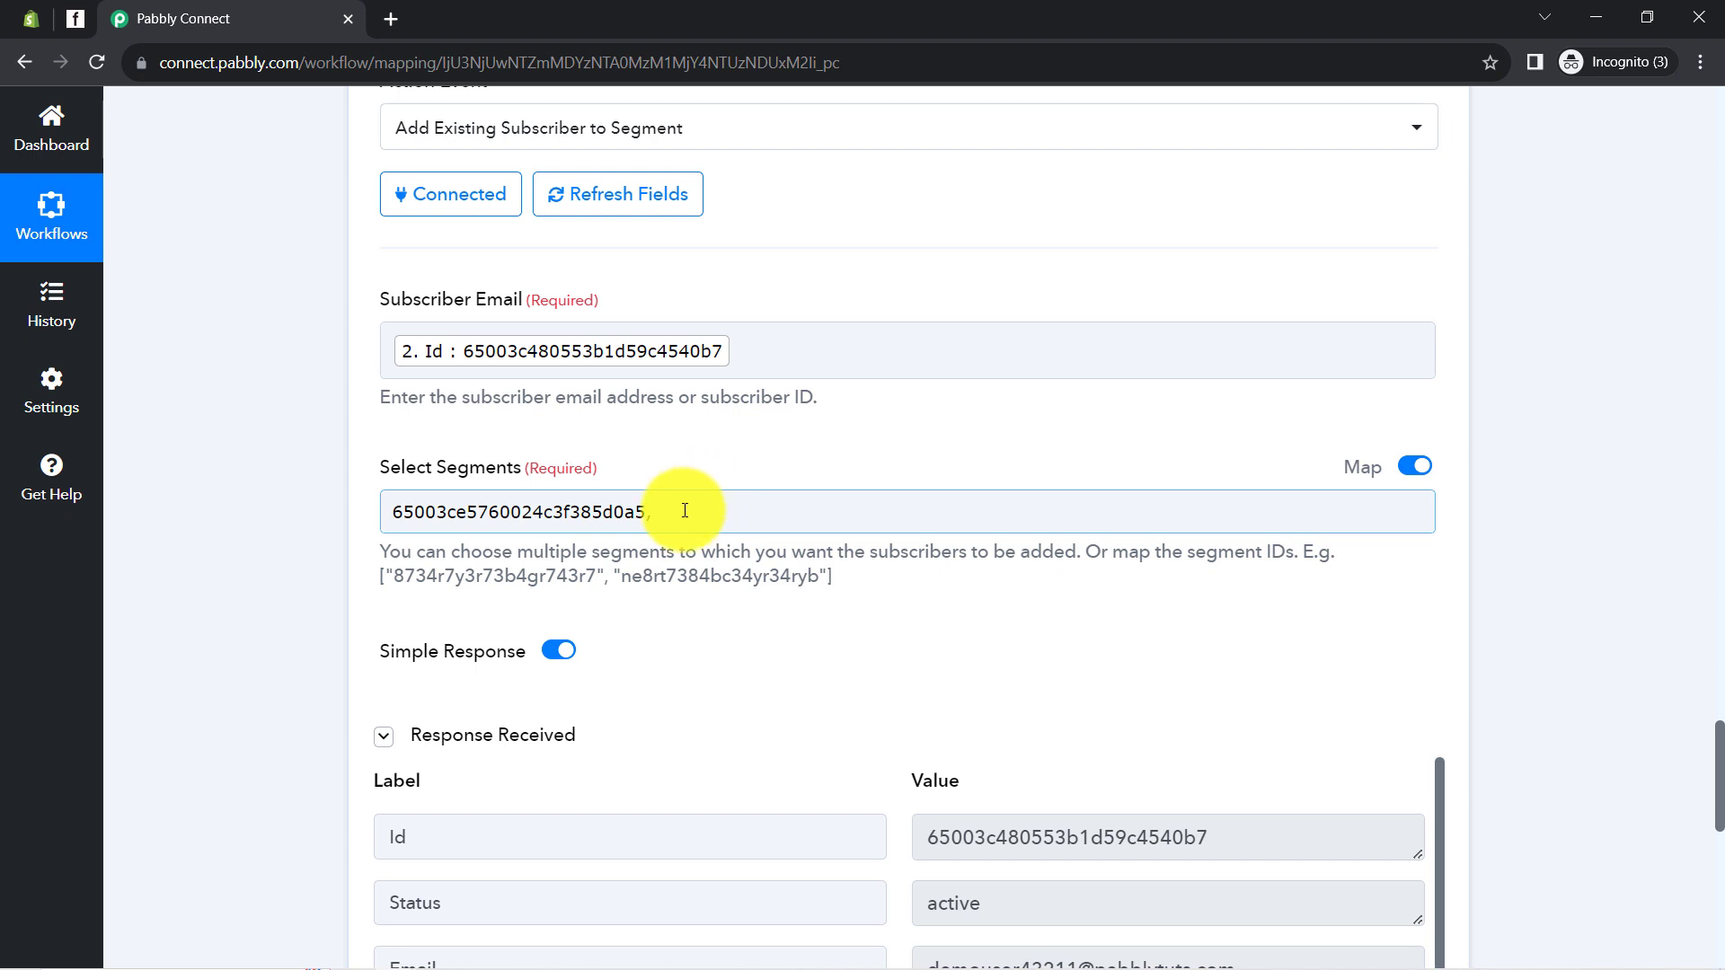
left_click(692, 508)
key("ctrl+a")
key("BackSpace")
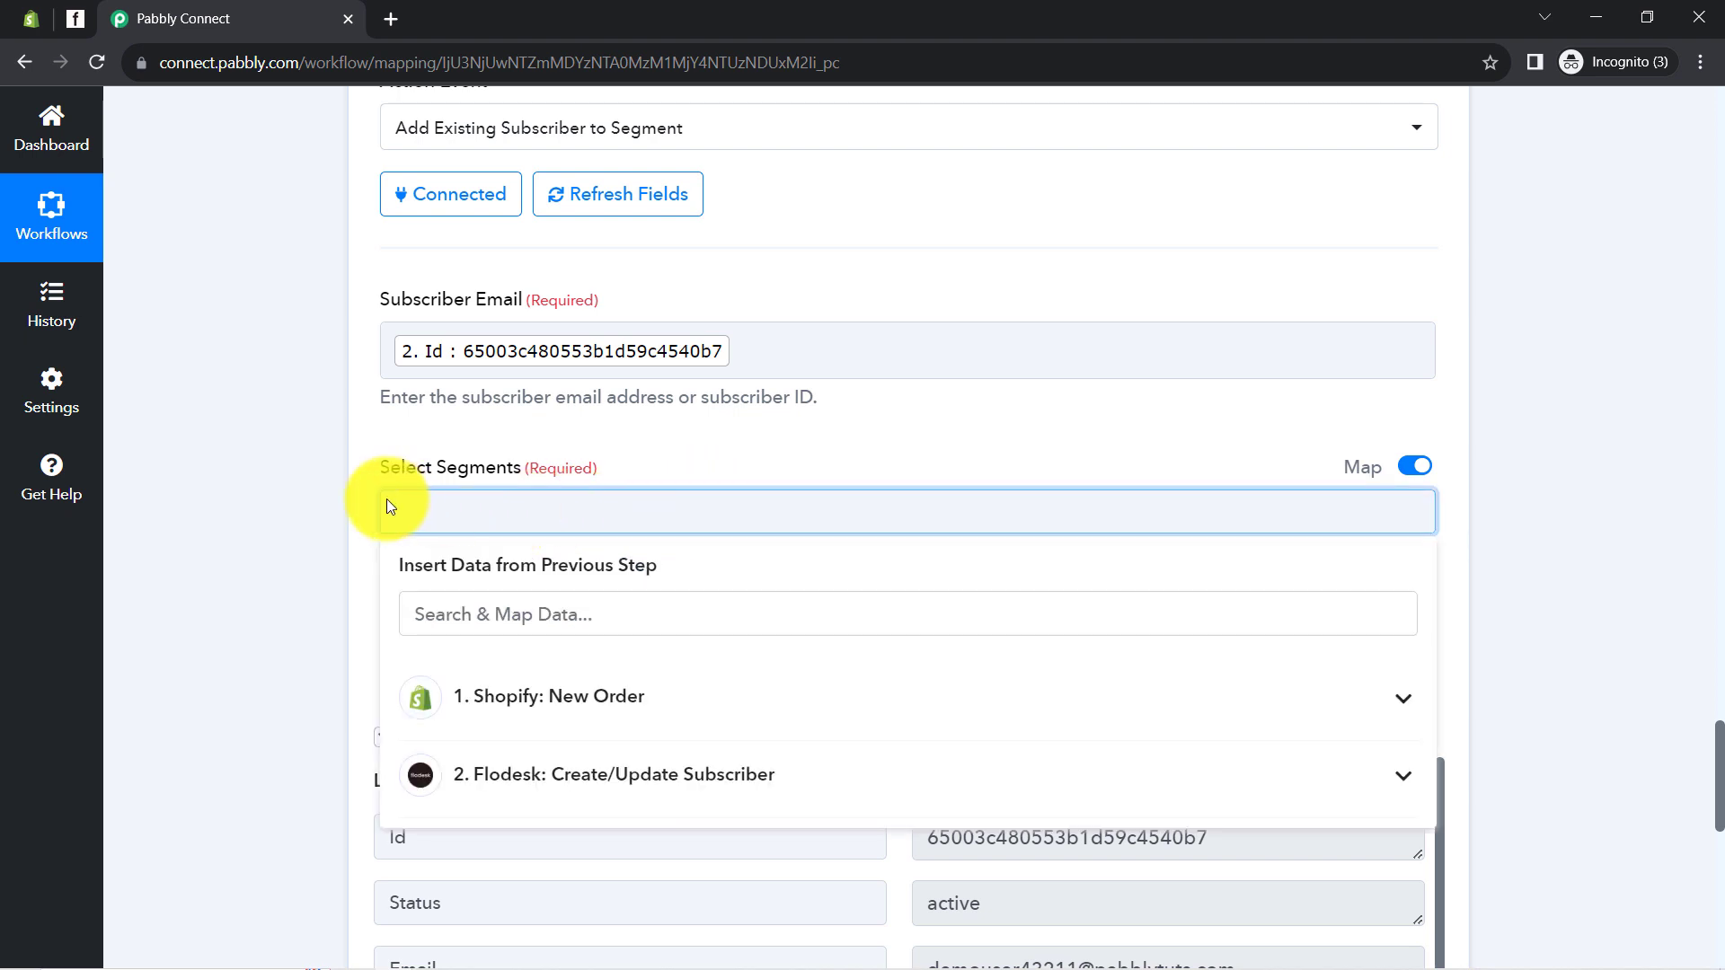
left_click(329, 514)
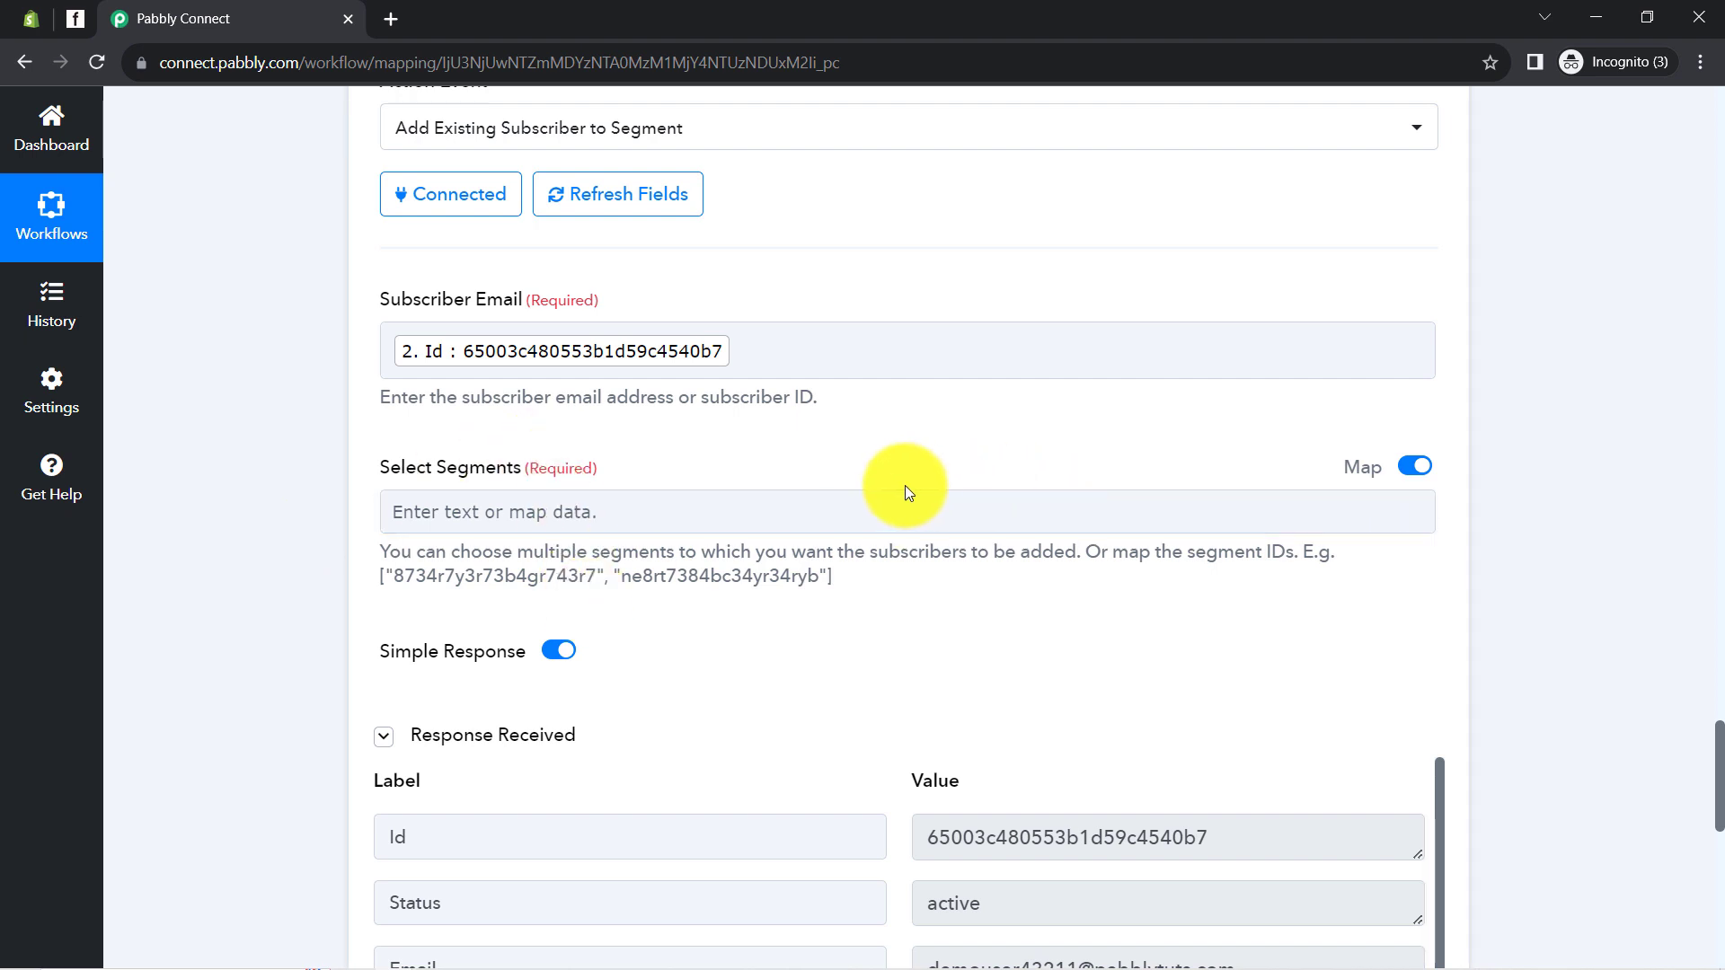
left_click(650, 505)
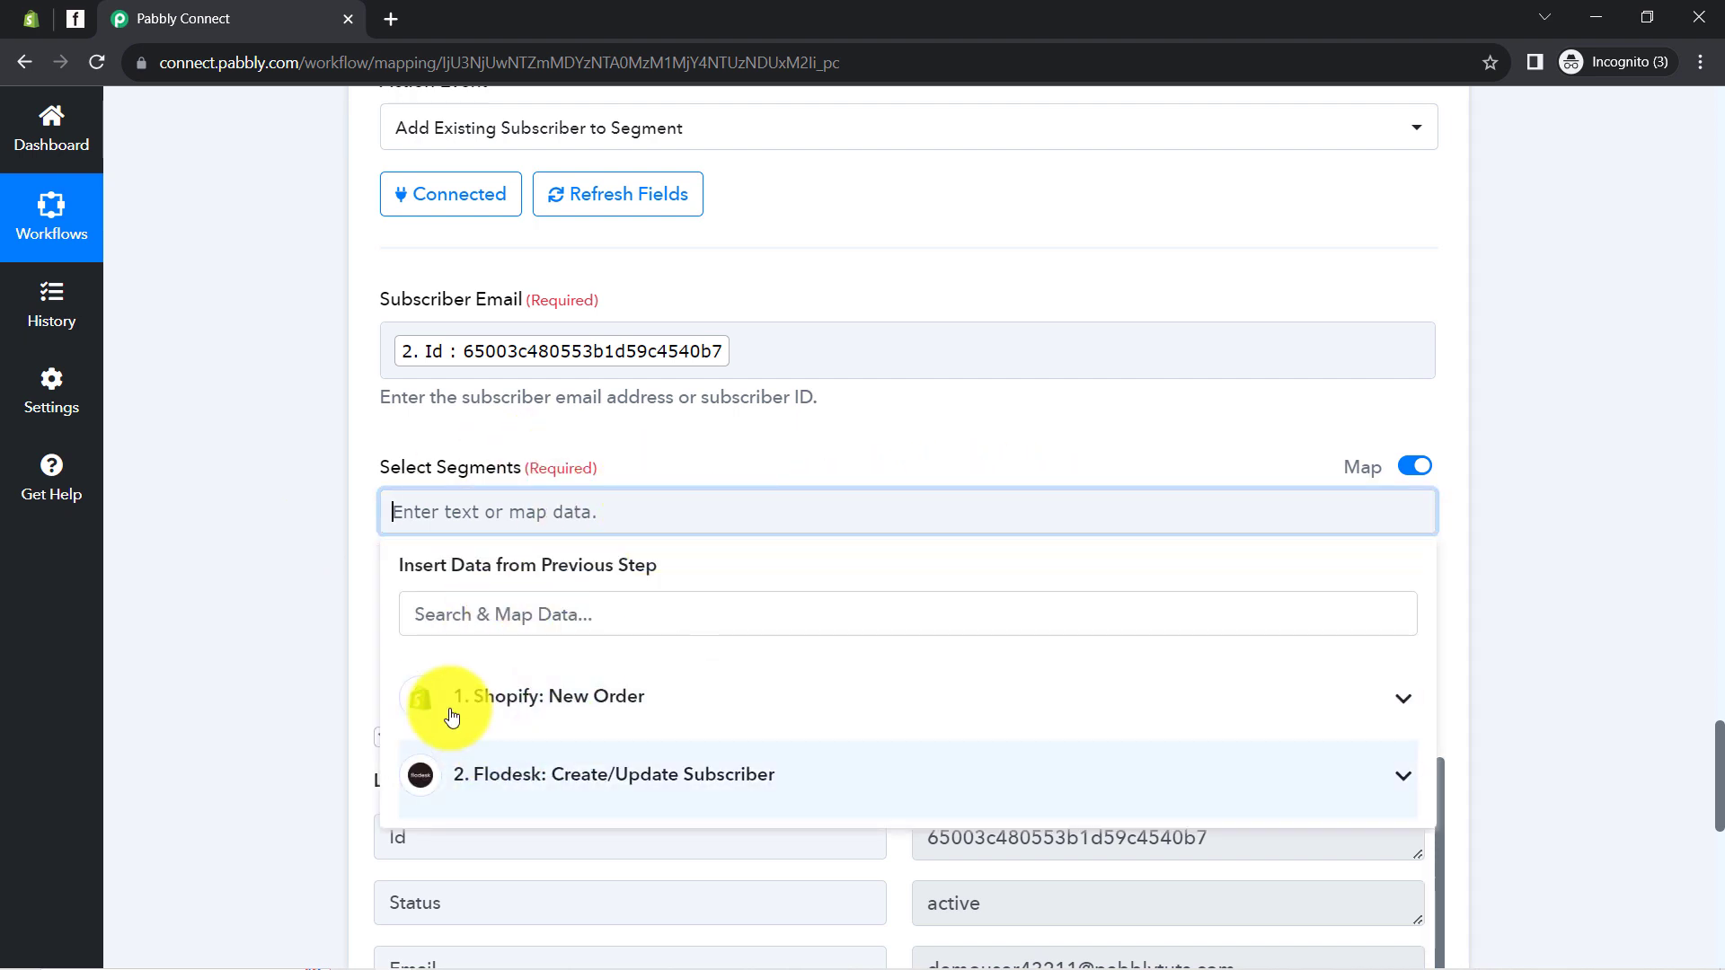
left_click(300, 585)
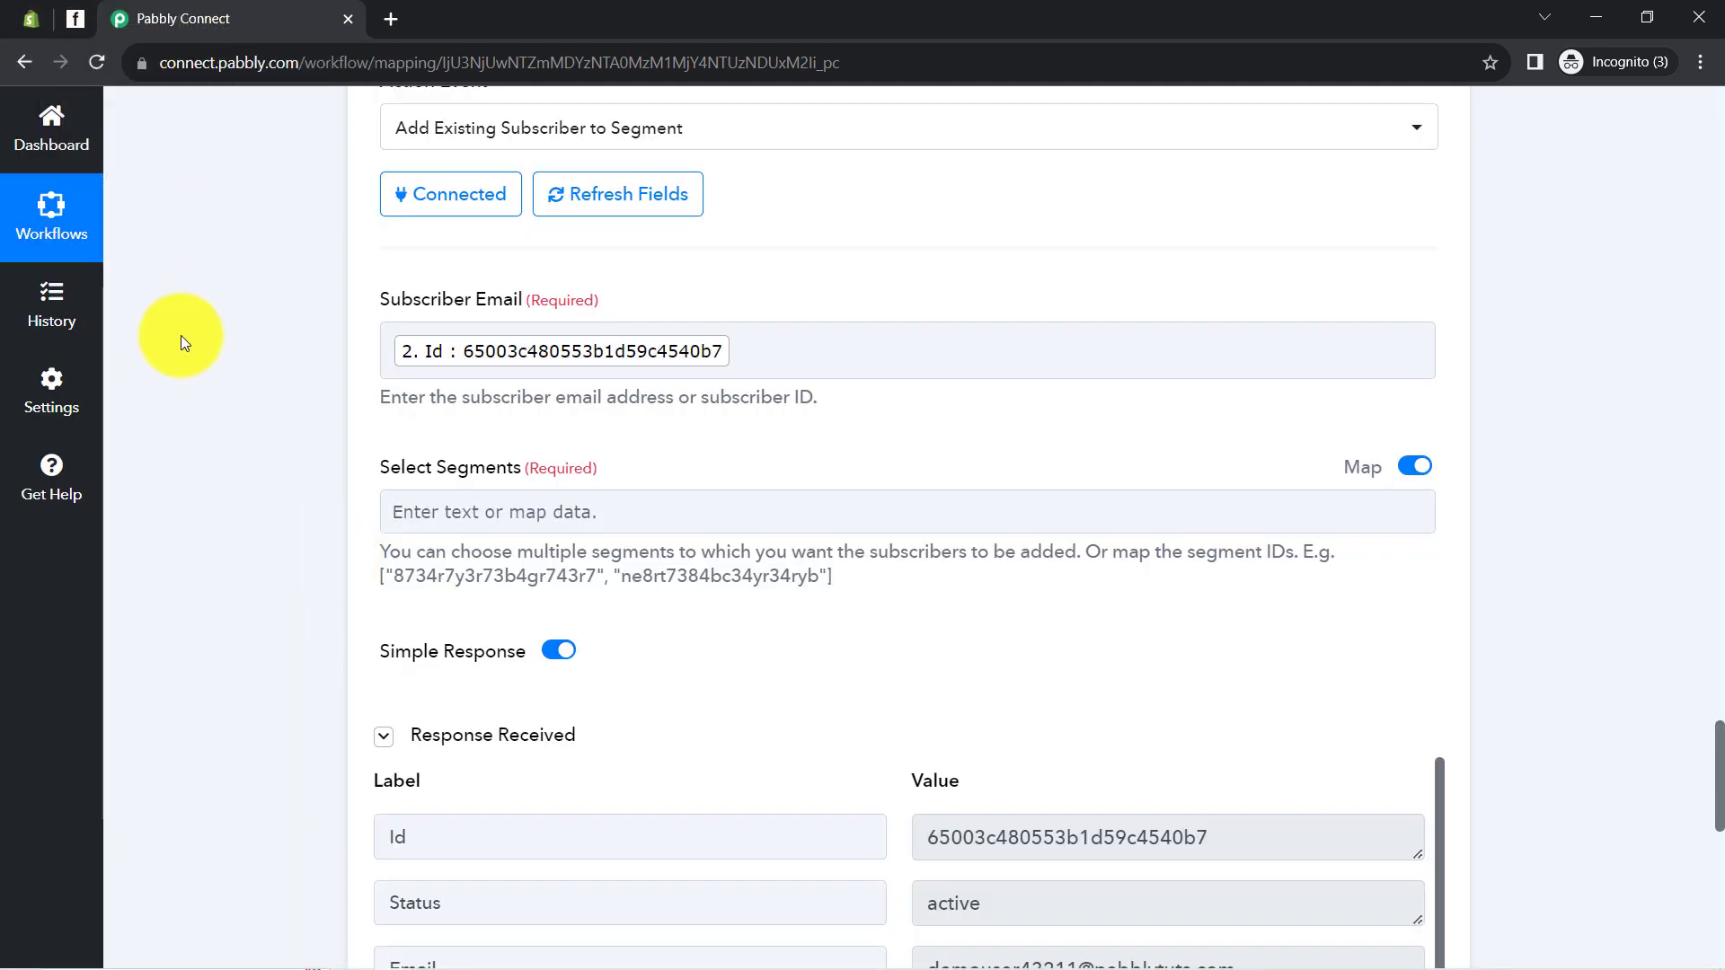
Collapse the Shopify New Order, Flodesk Create/Update Subscriber and Add to Segment steps
scroll(226, 472, "up", 20)
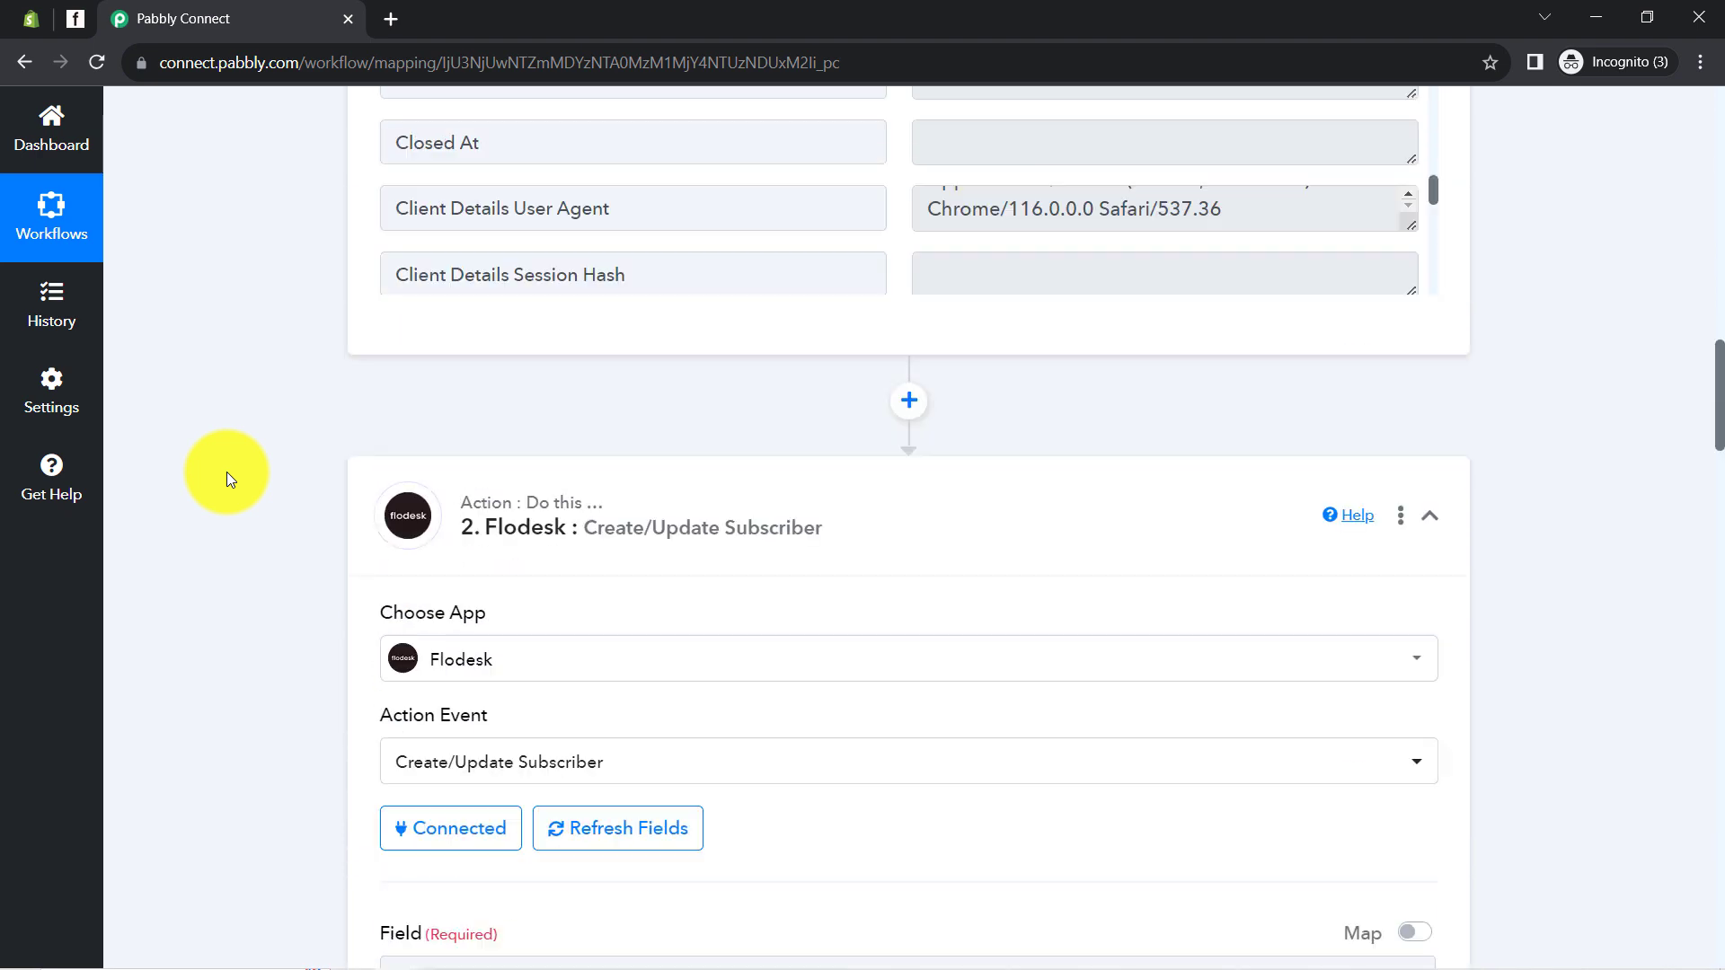
scroll(226, 472, "up", 15)
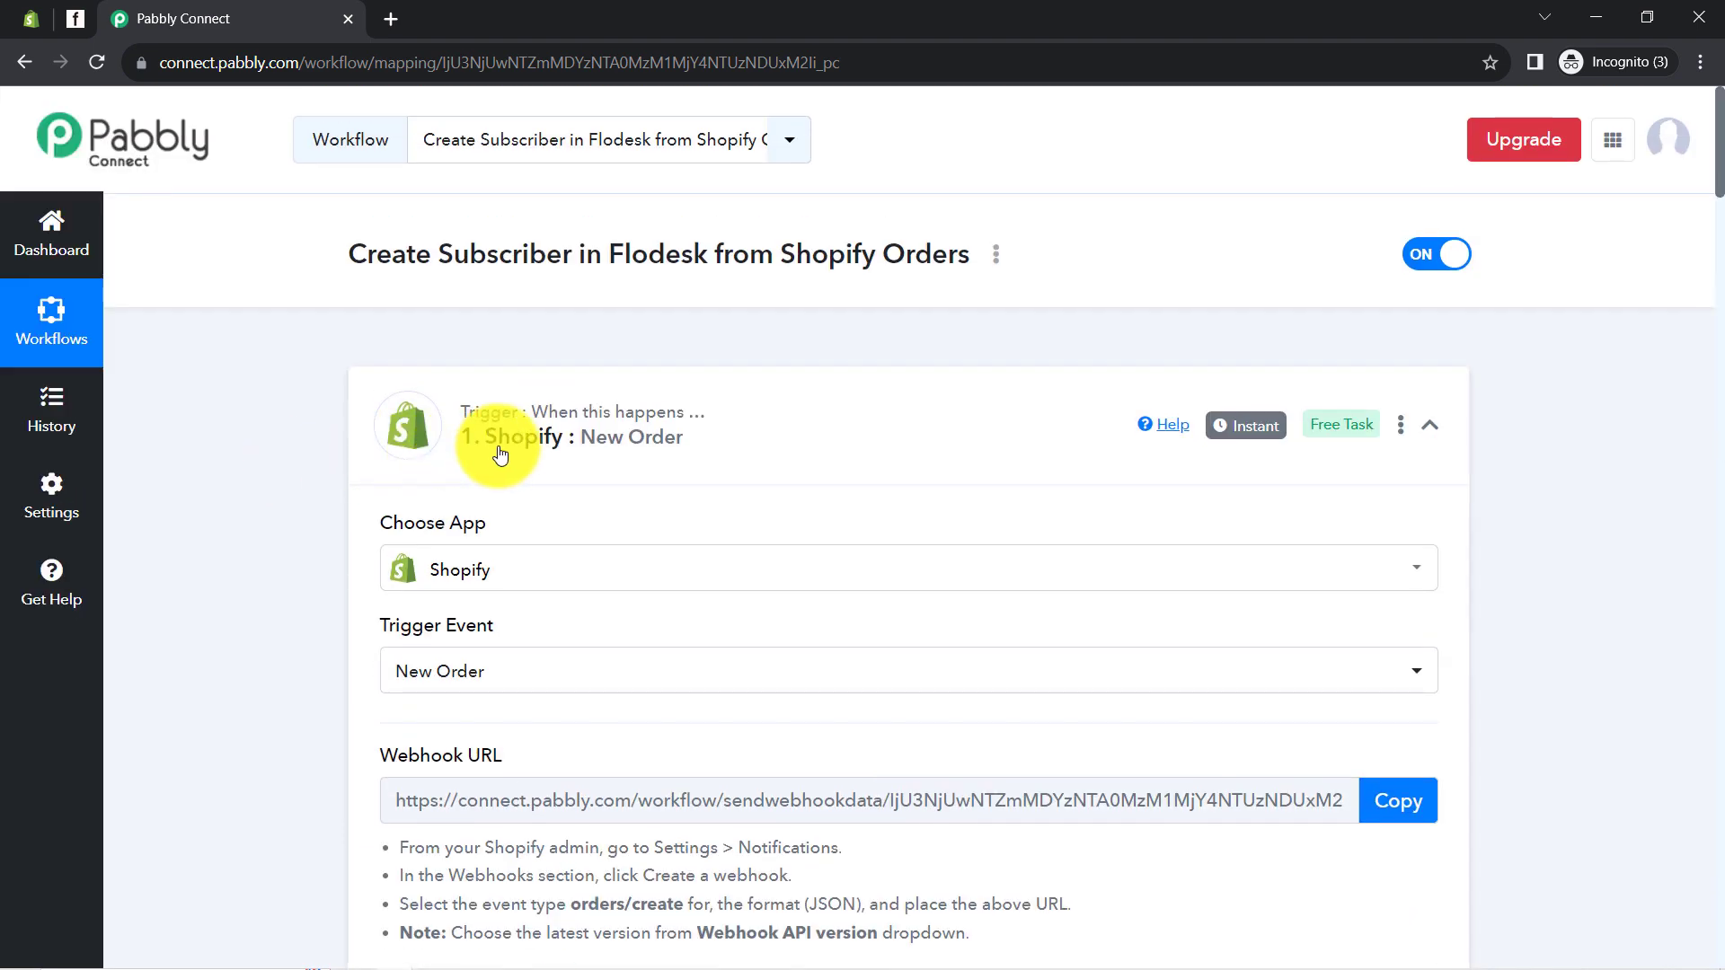
left_click(481, 396)
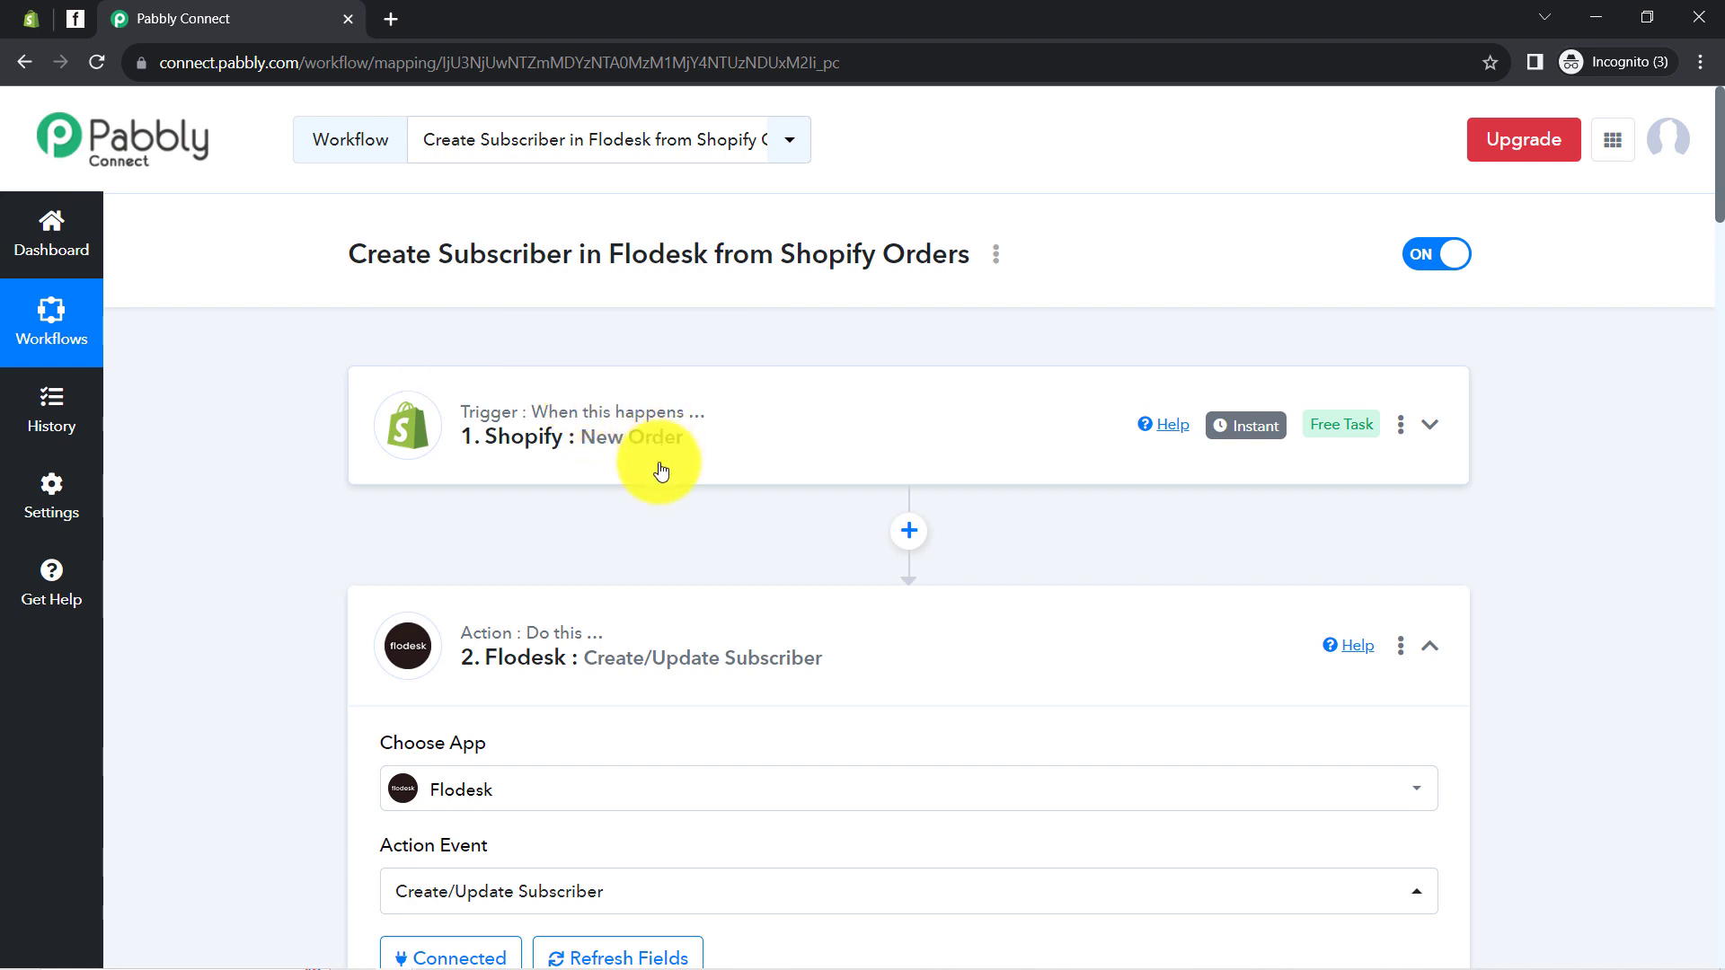
left_click(600, 669)
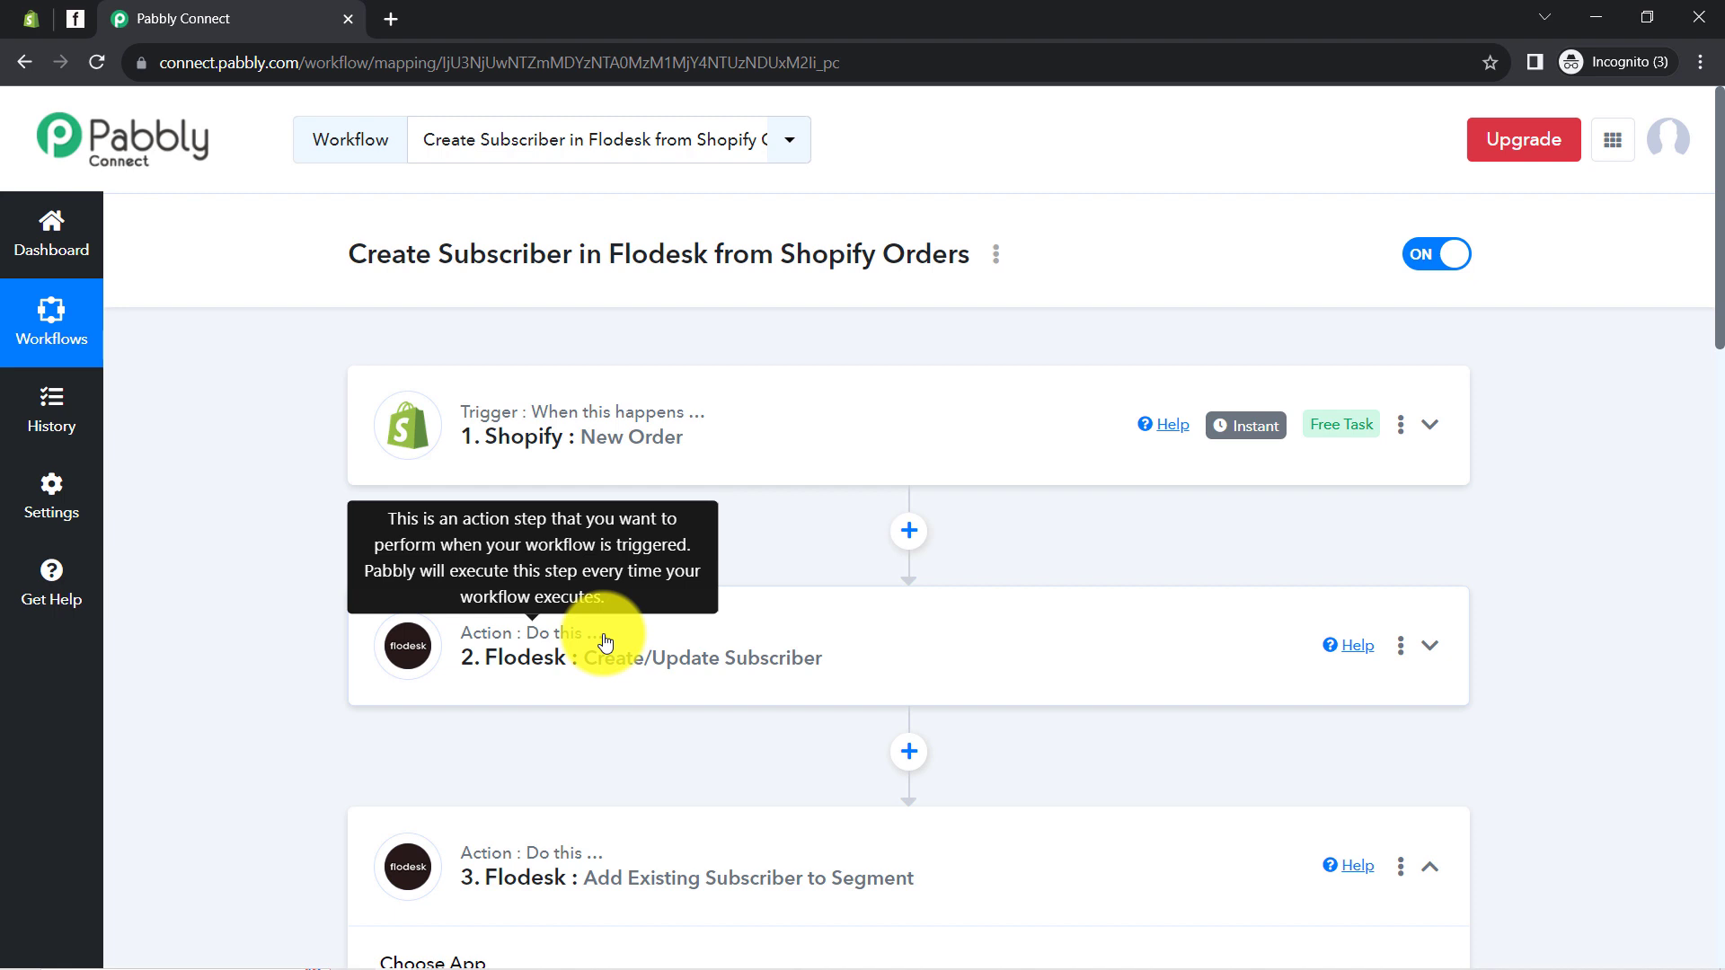
left_click(706, 879)
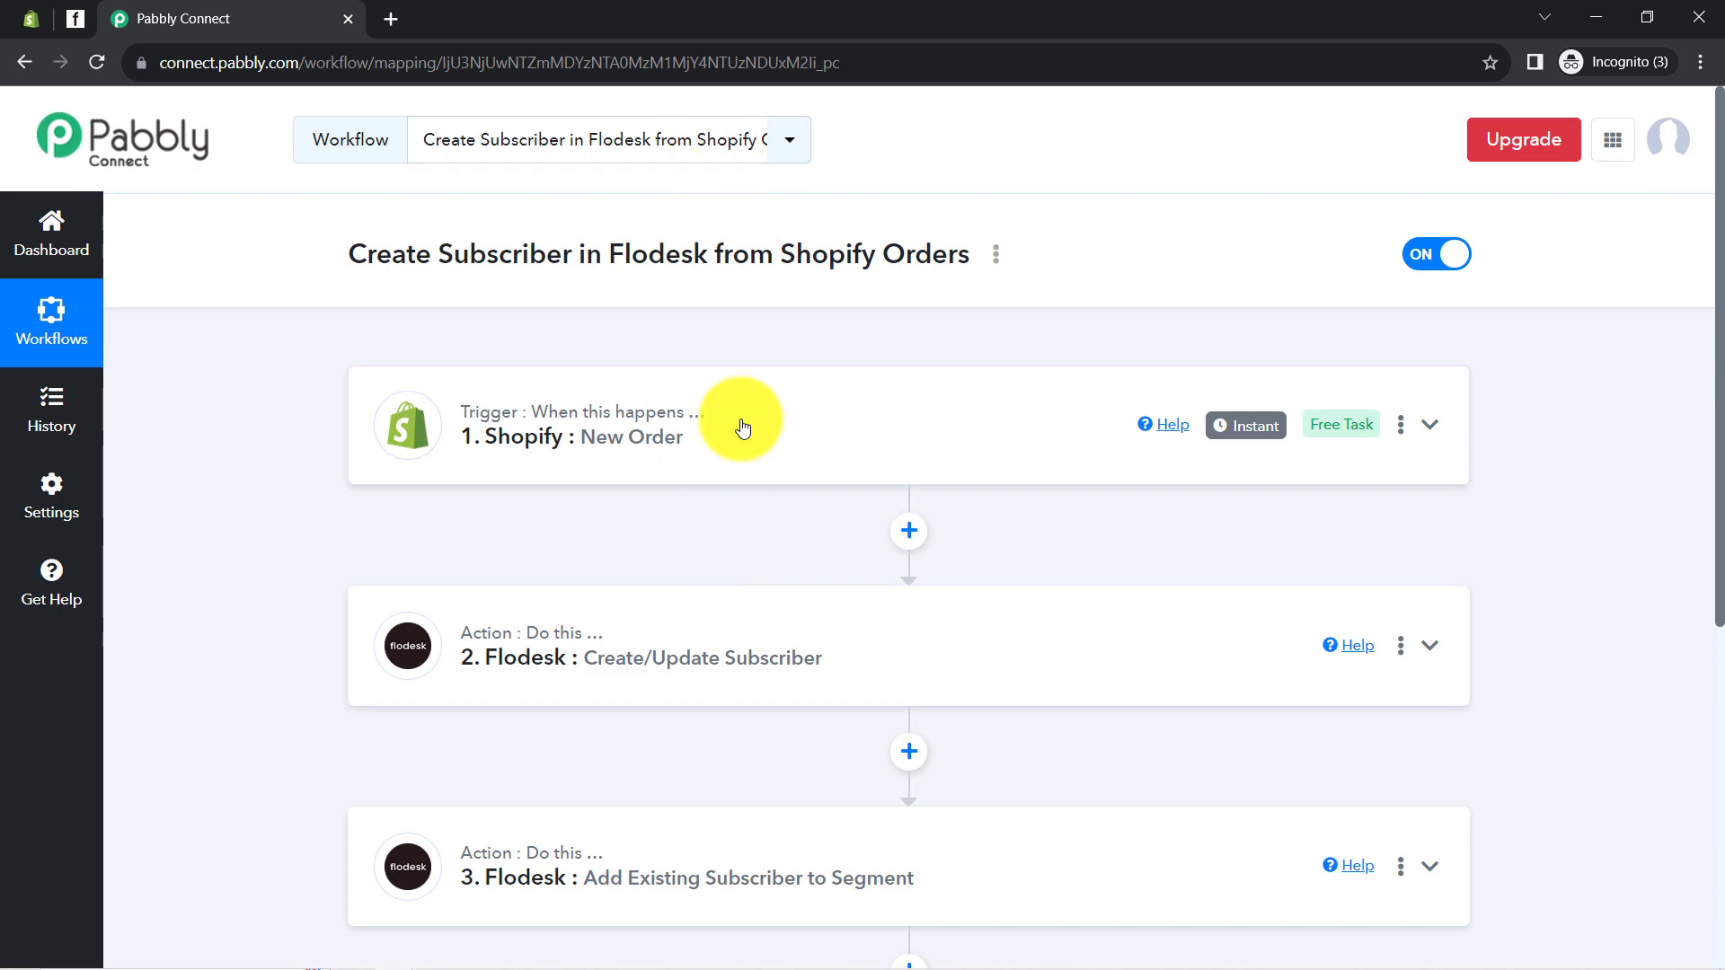
scroll(746, 444, "down", 3)
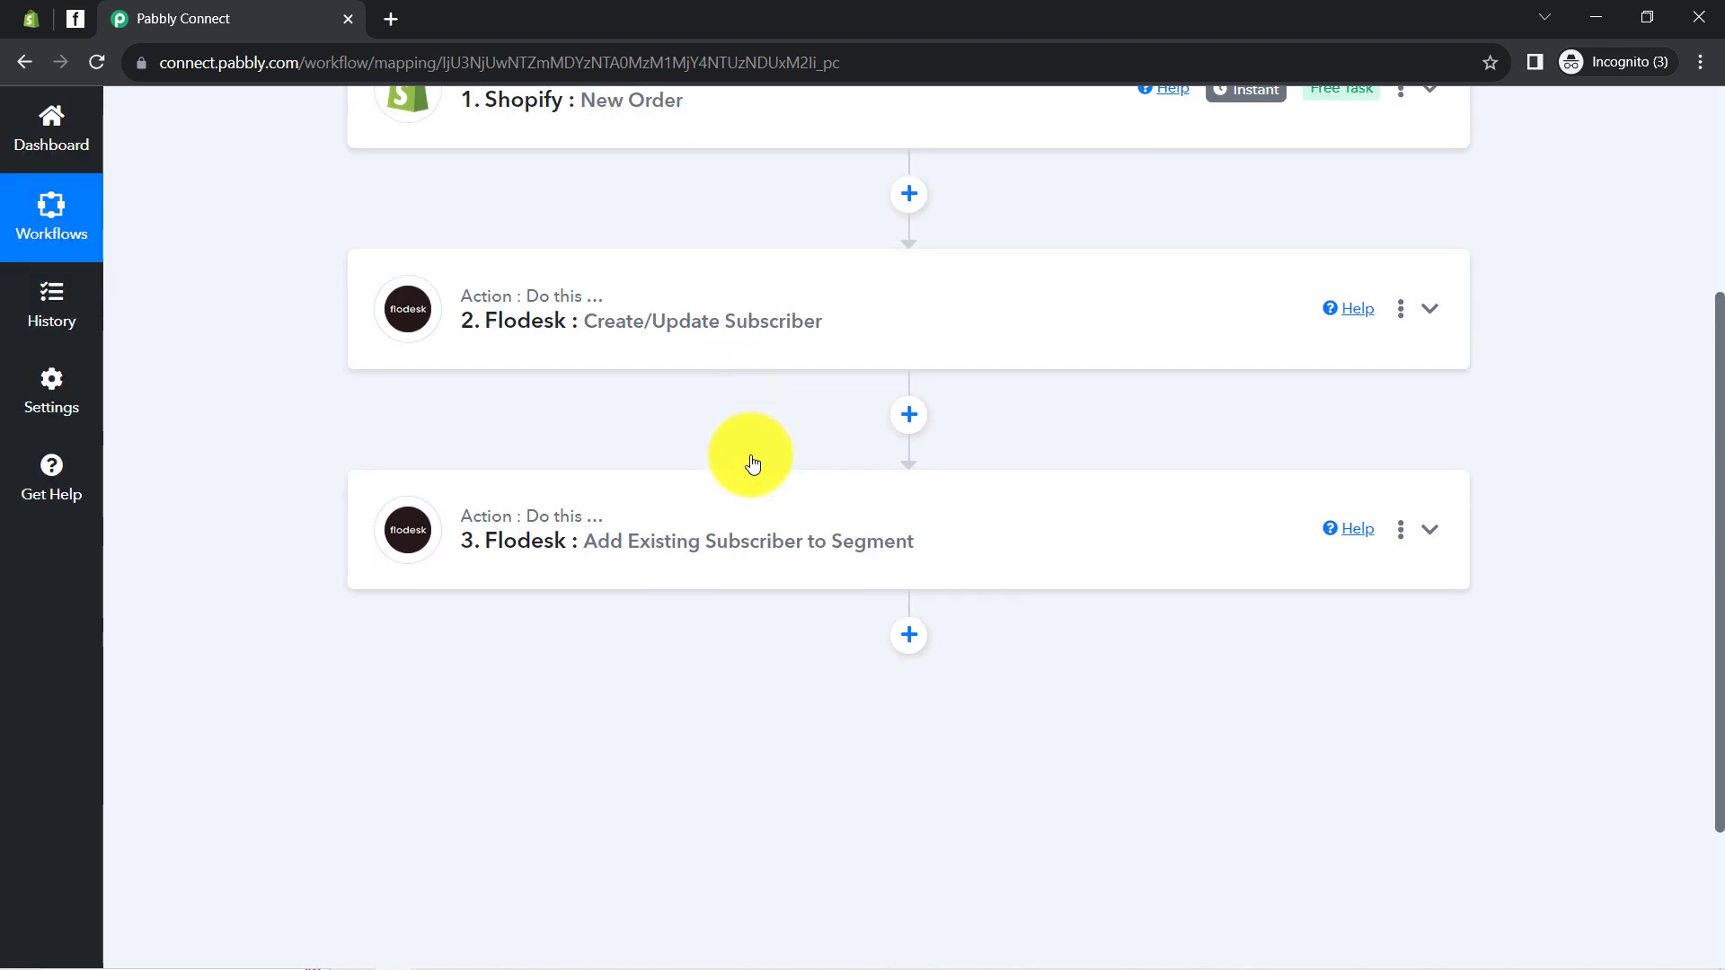
scroll(713, 428, "up", 3)
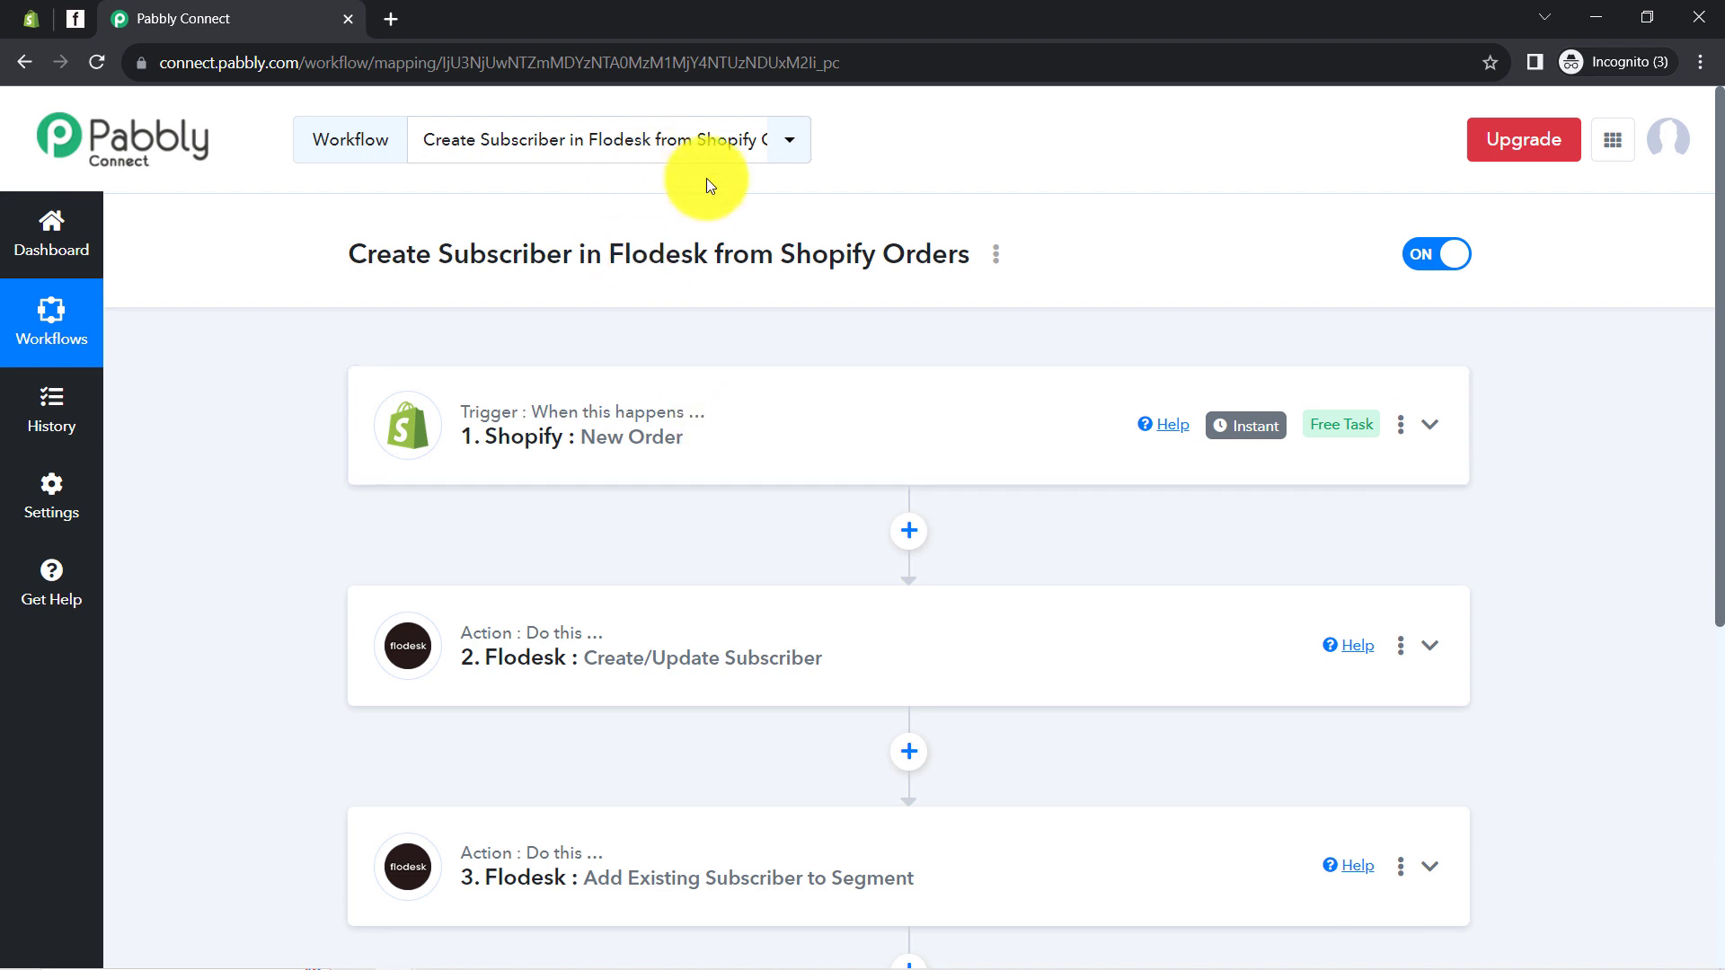
left_click(995, 261)
Share the workflow, copy its share link, and close the Share Workflow window
left_click(770, 371)
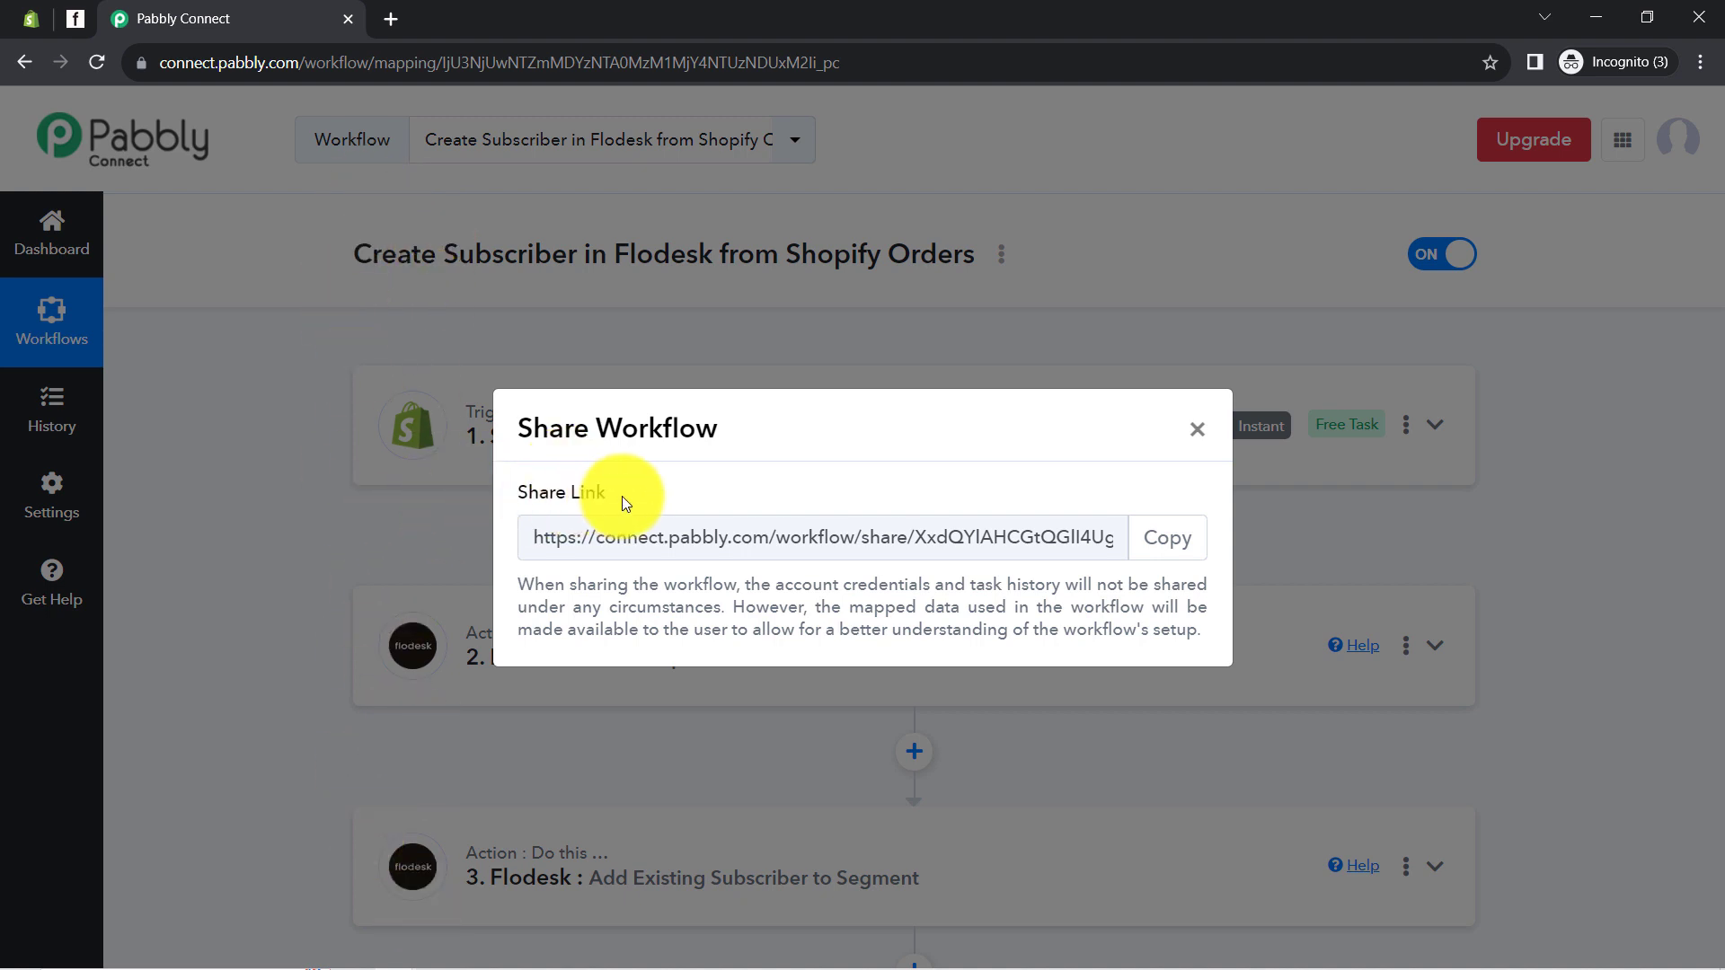
left_click(1168, 539)
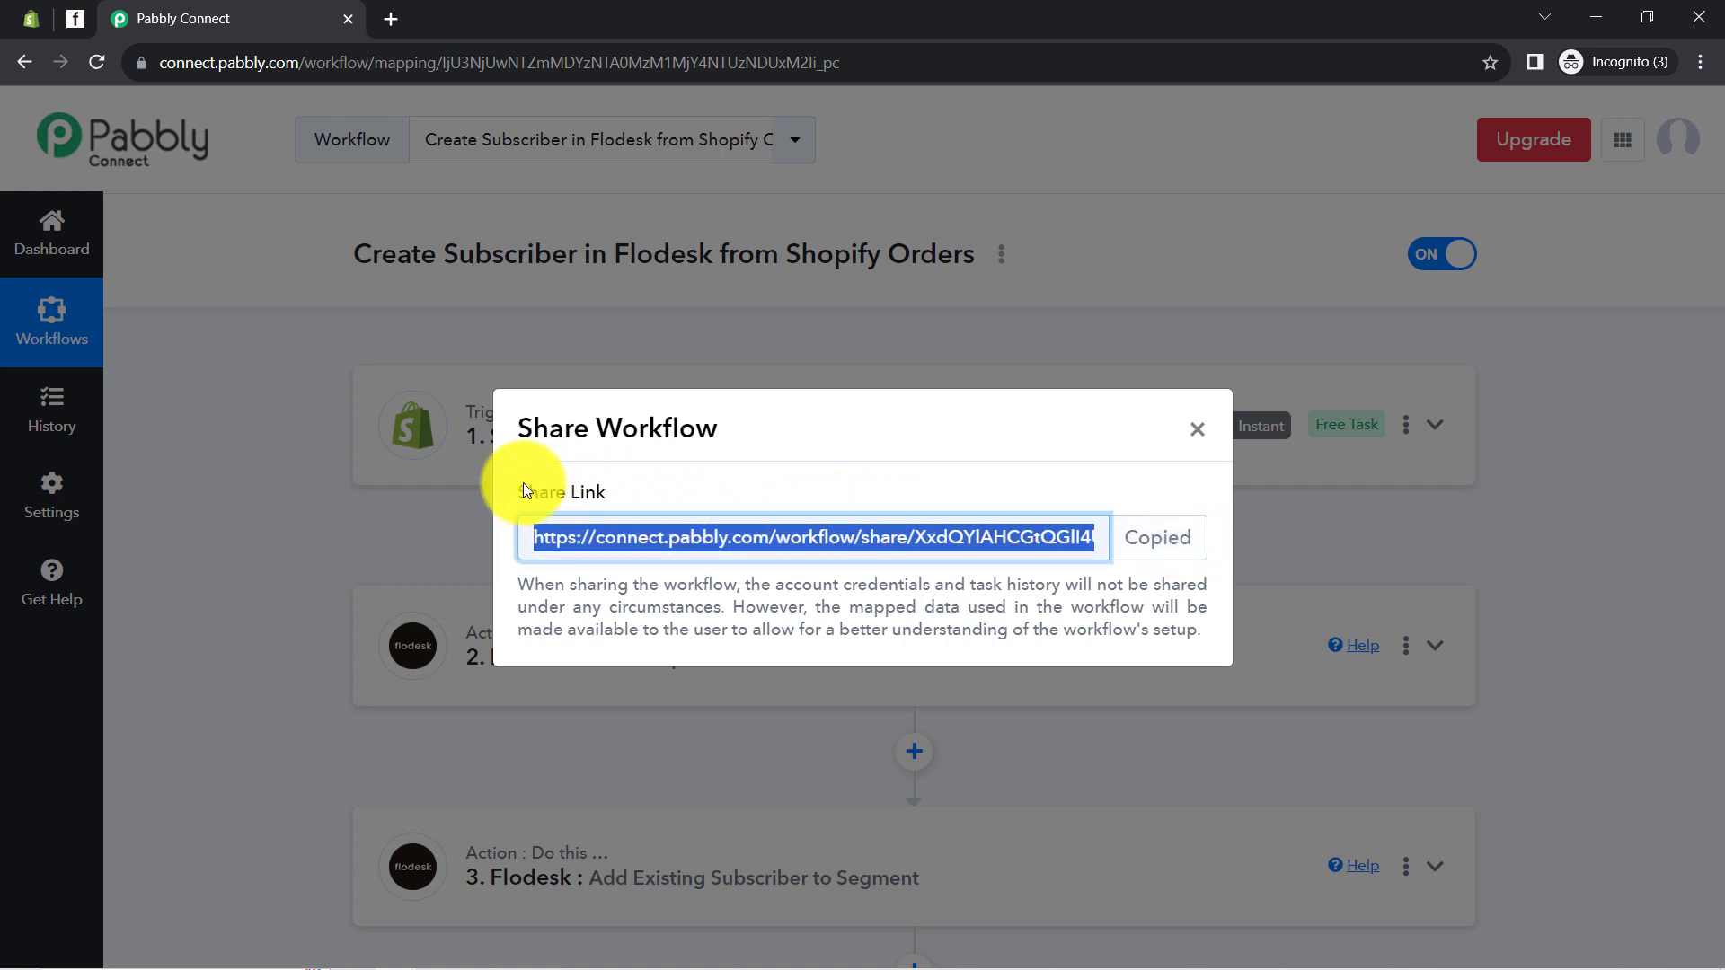
left_click_drag(526, 490, 580, 491)
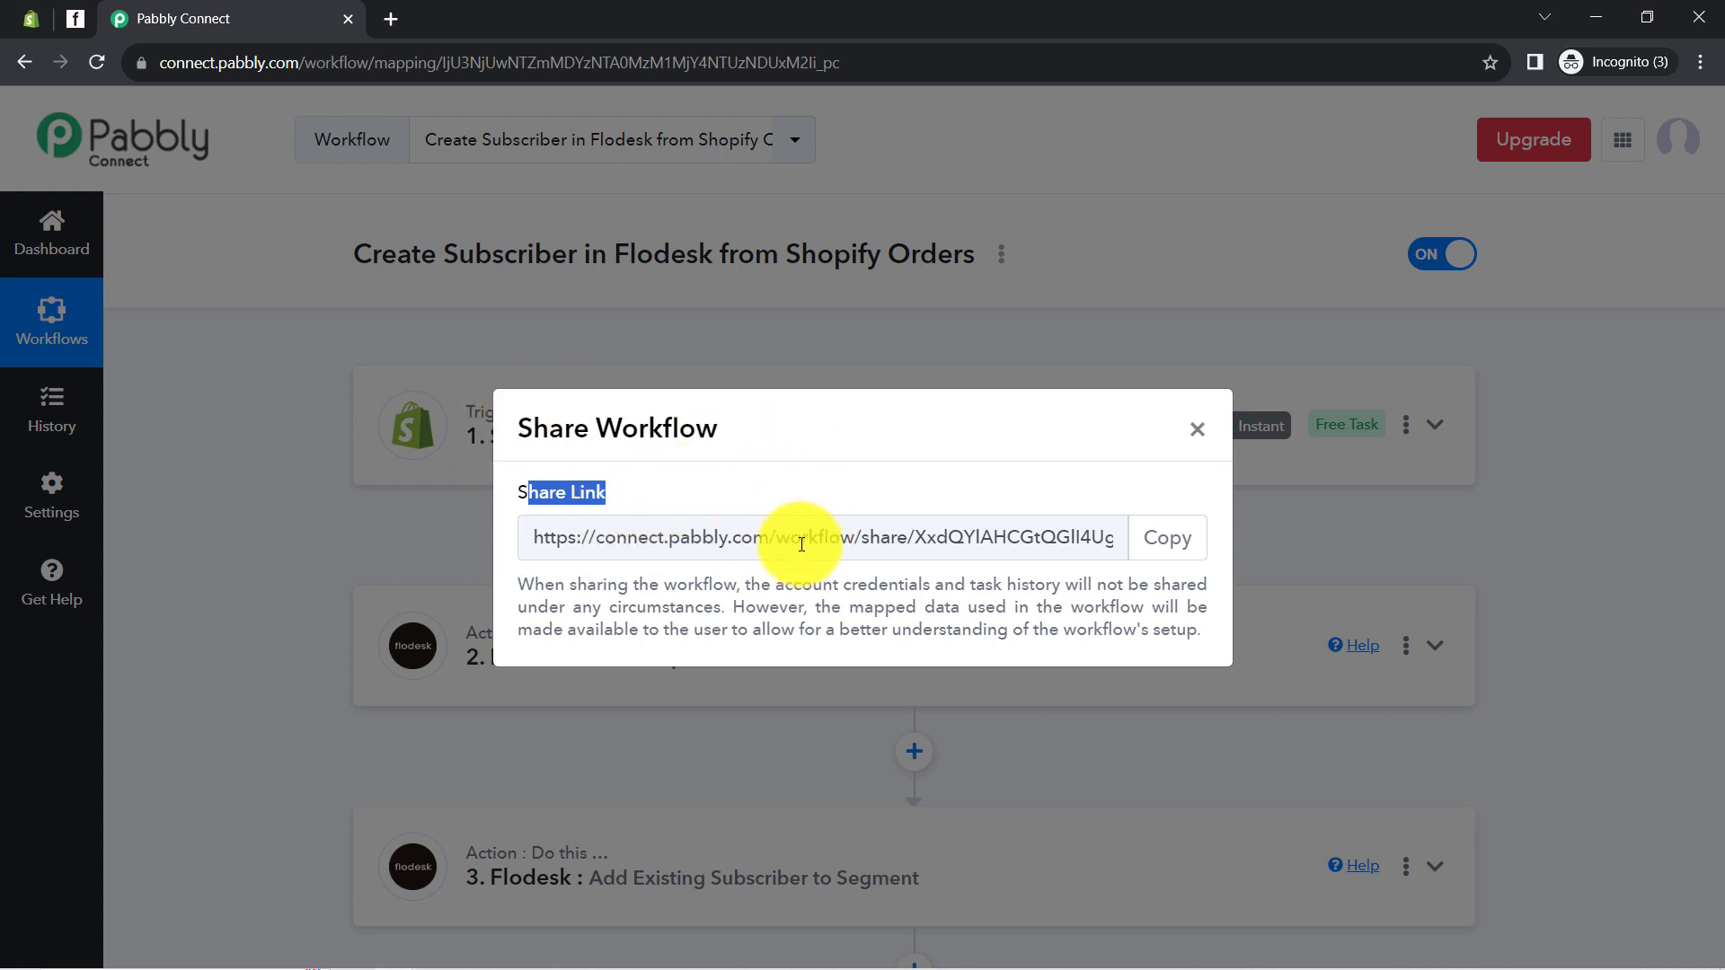
left_click(1196, 434)
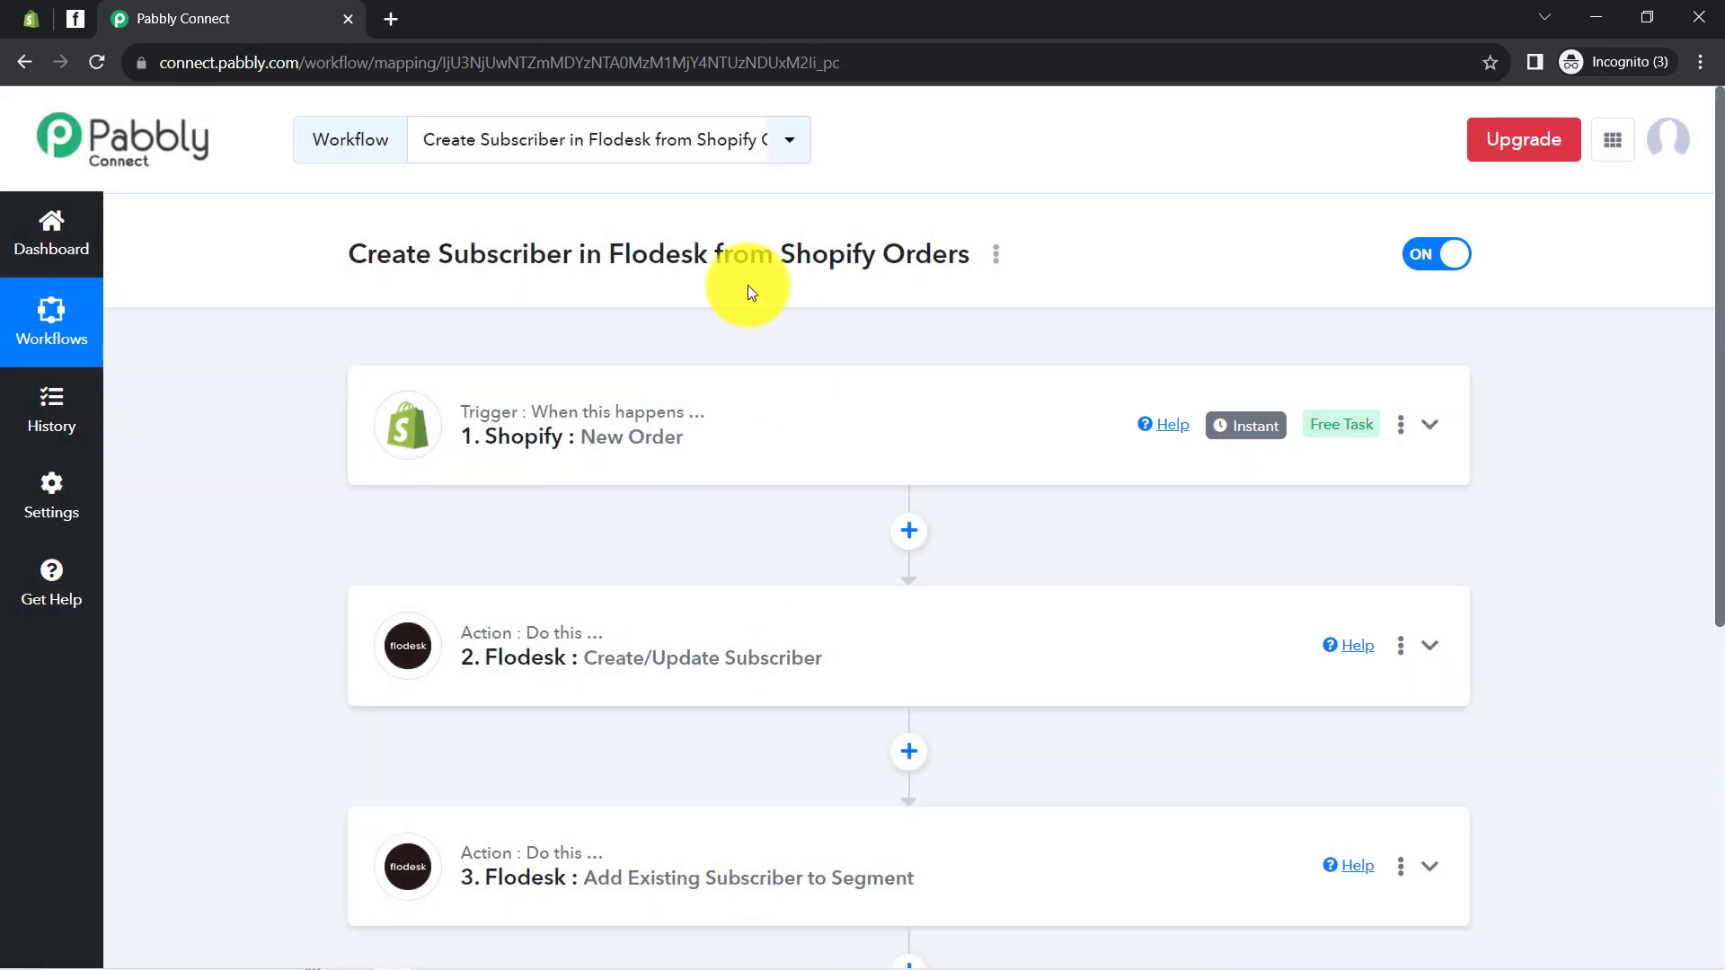